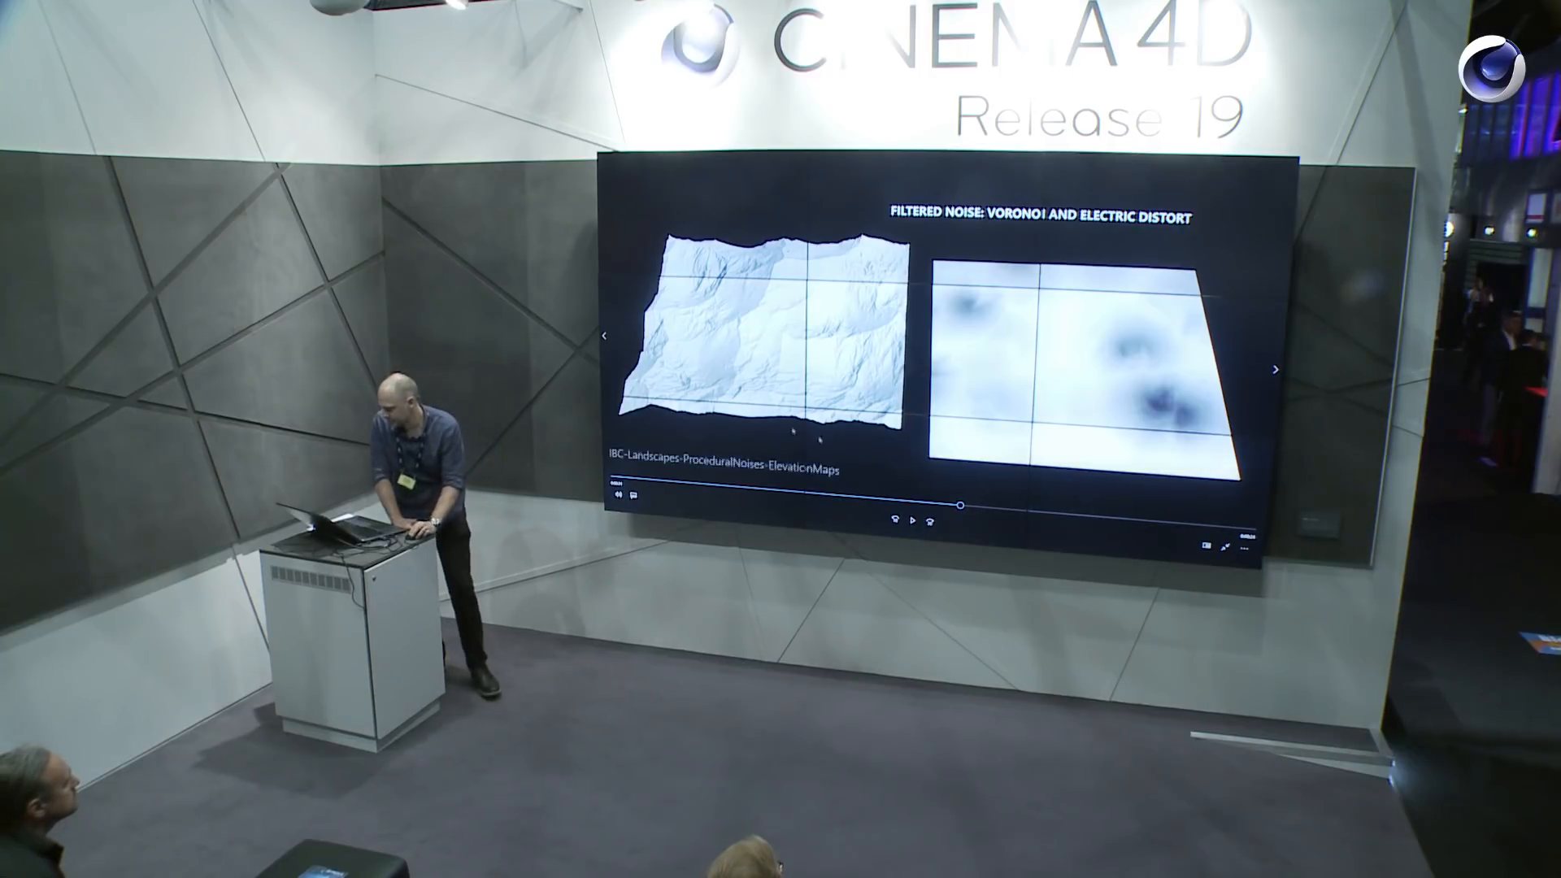
# Play the elevation maps noise video, pausing at the filtered and multi-noise terrain examples, and close the player.
pyautogui.click(914, 521)
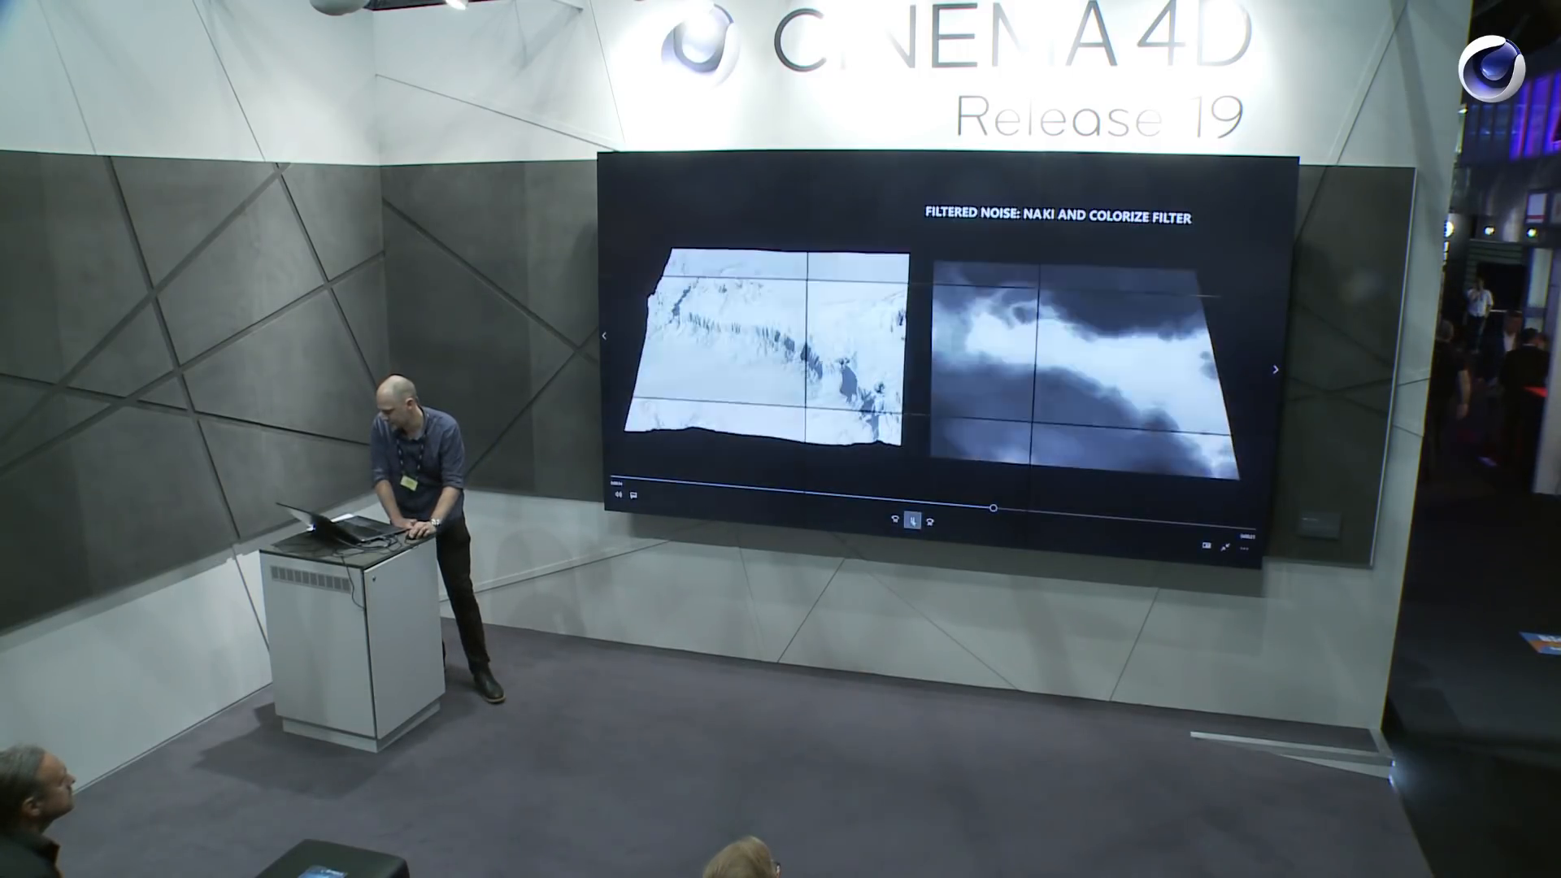
pyautogui.click(913, 522)
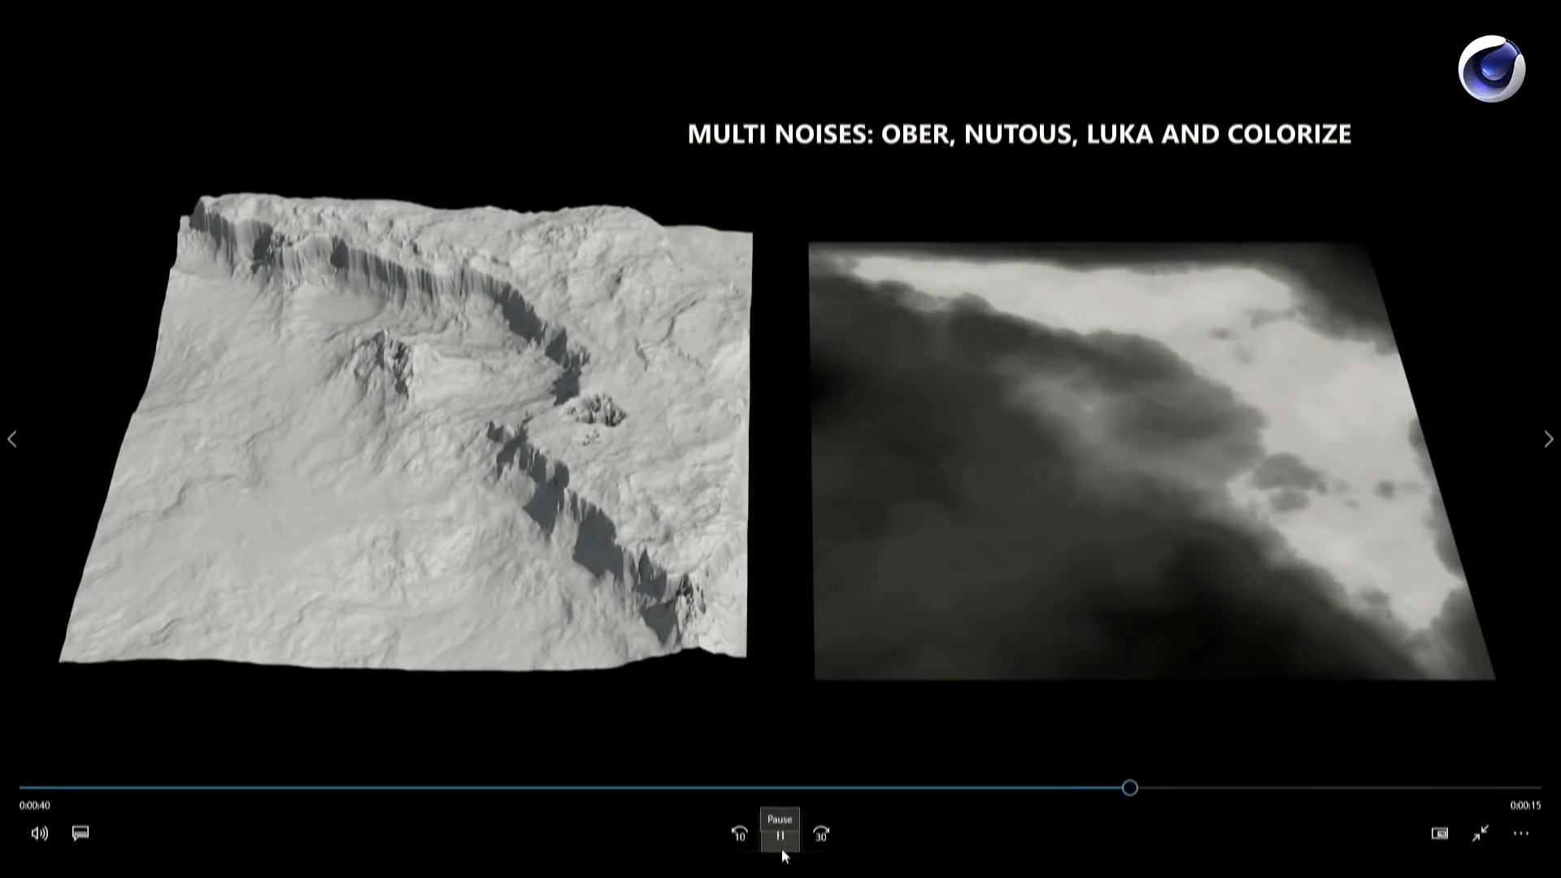
pyautogui.click(780, 846)
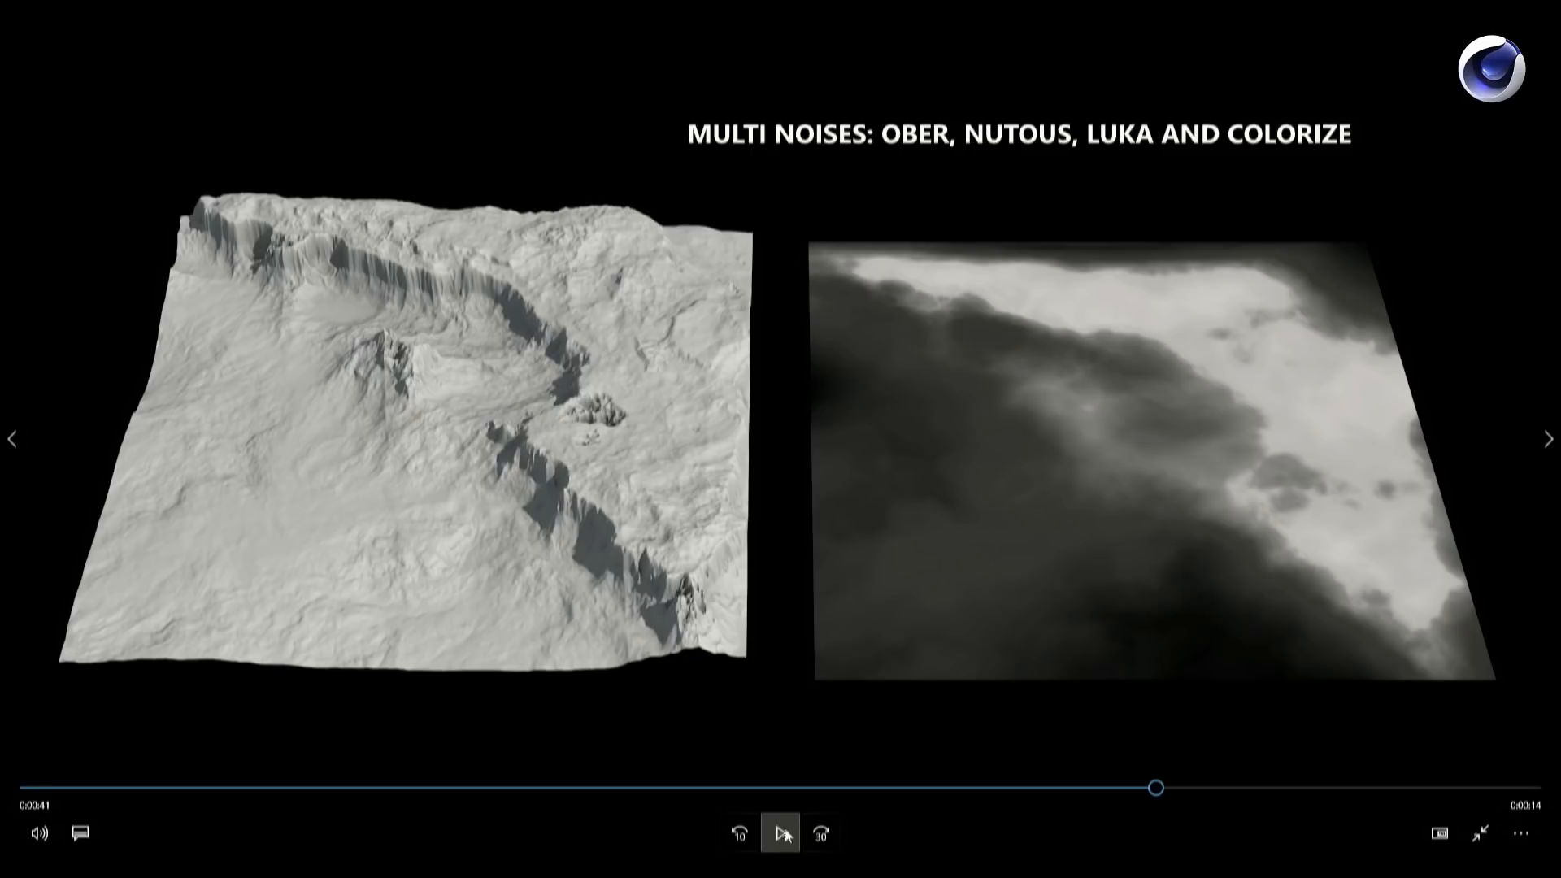
pyautogui.click(780, 836)
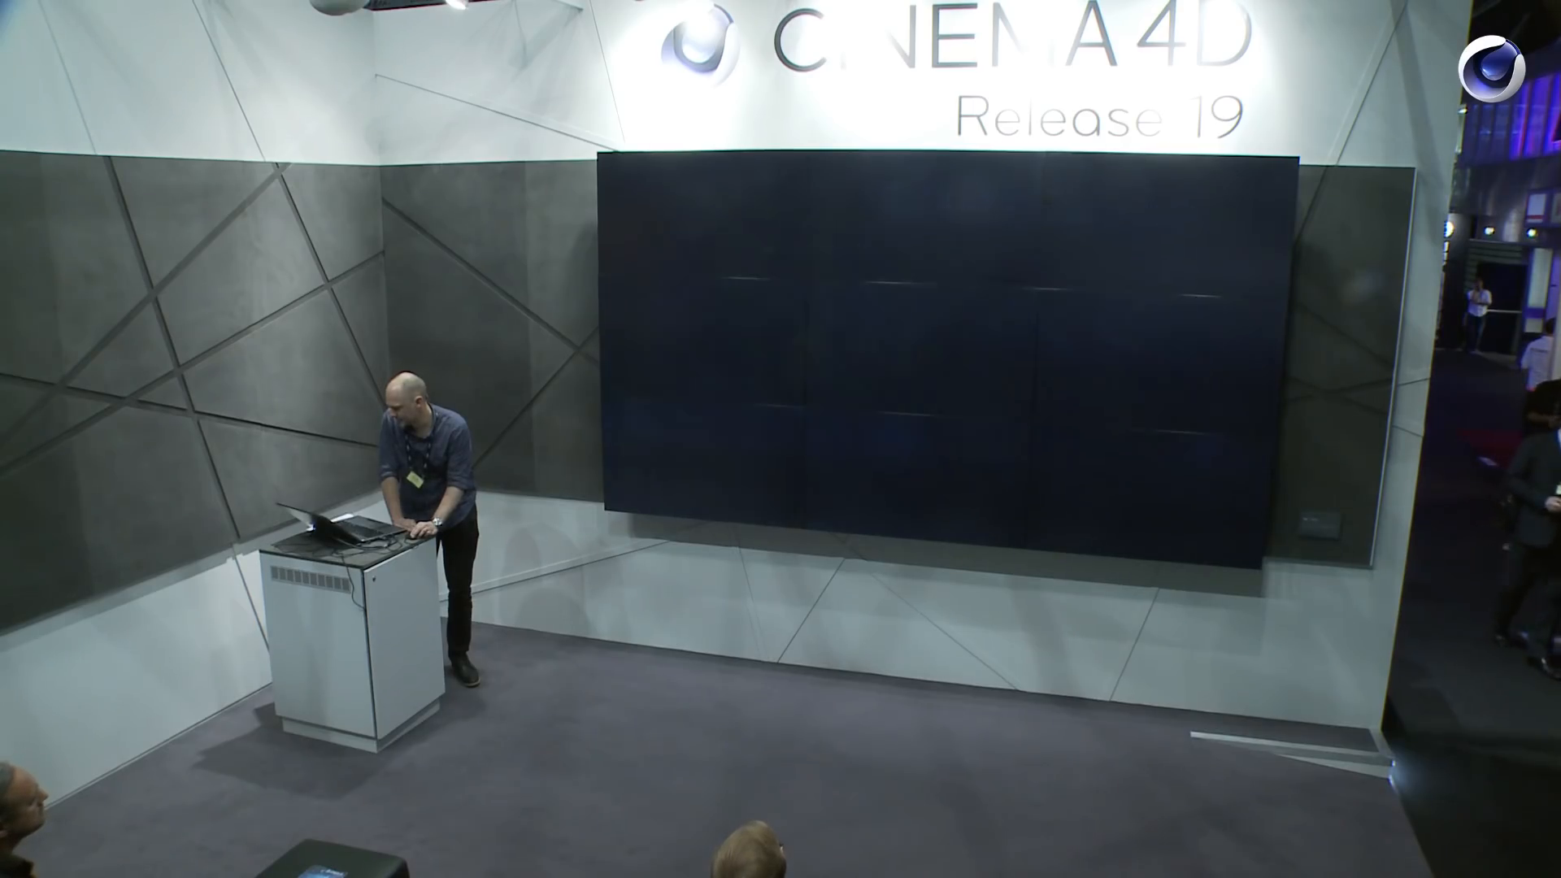
pyautogui.click(914, 522)
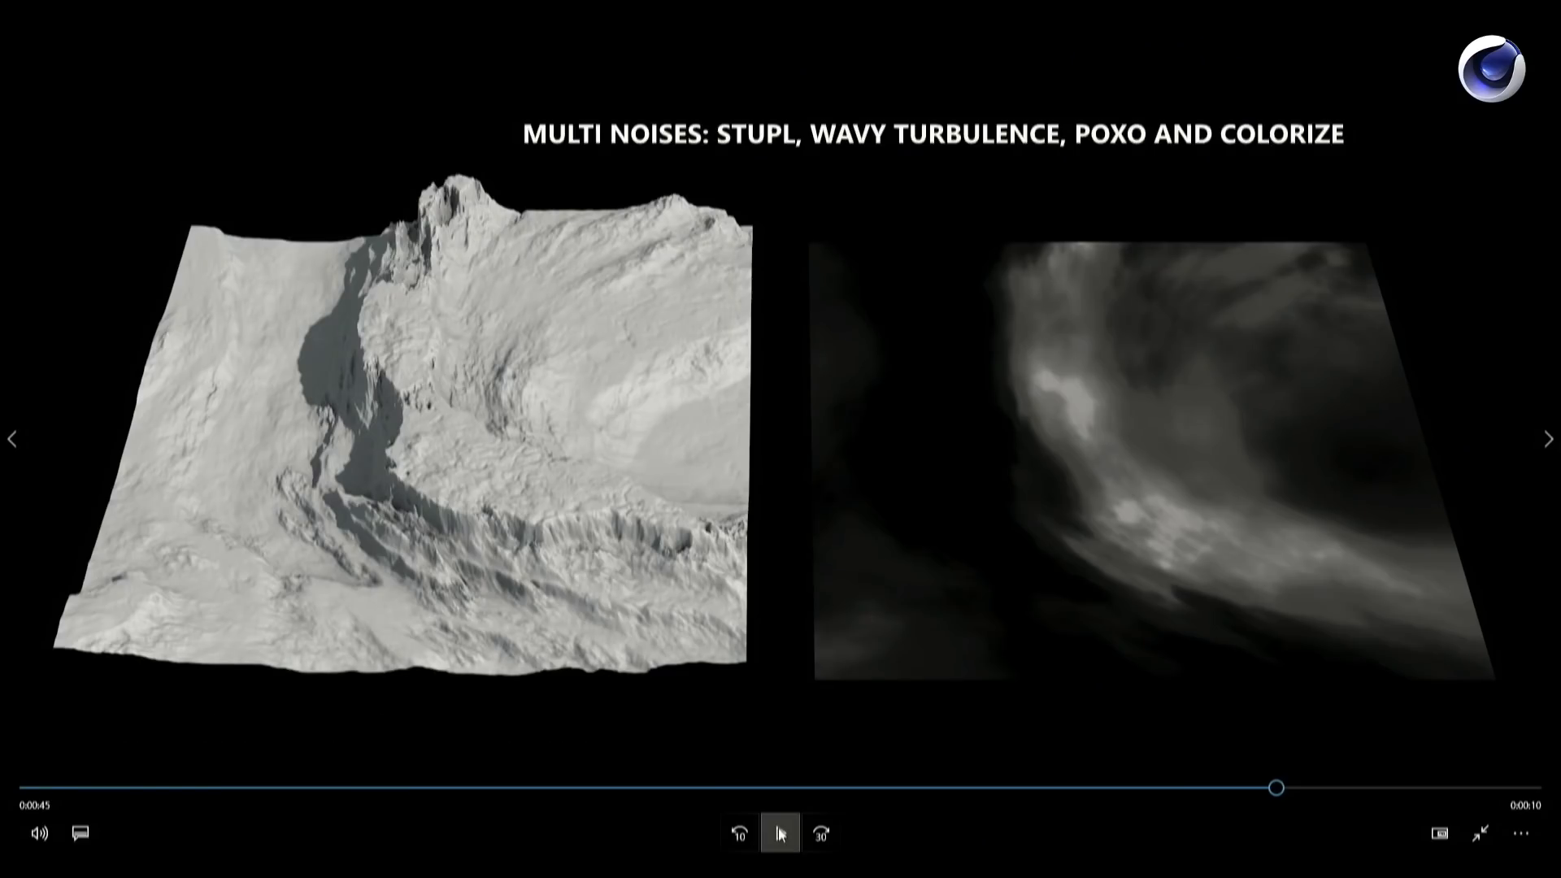
pyautogui.click(782, 841)
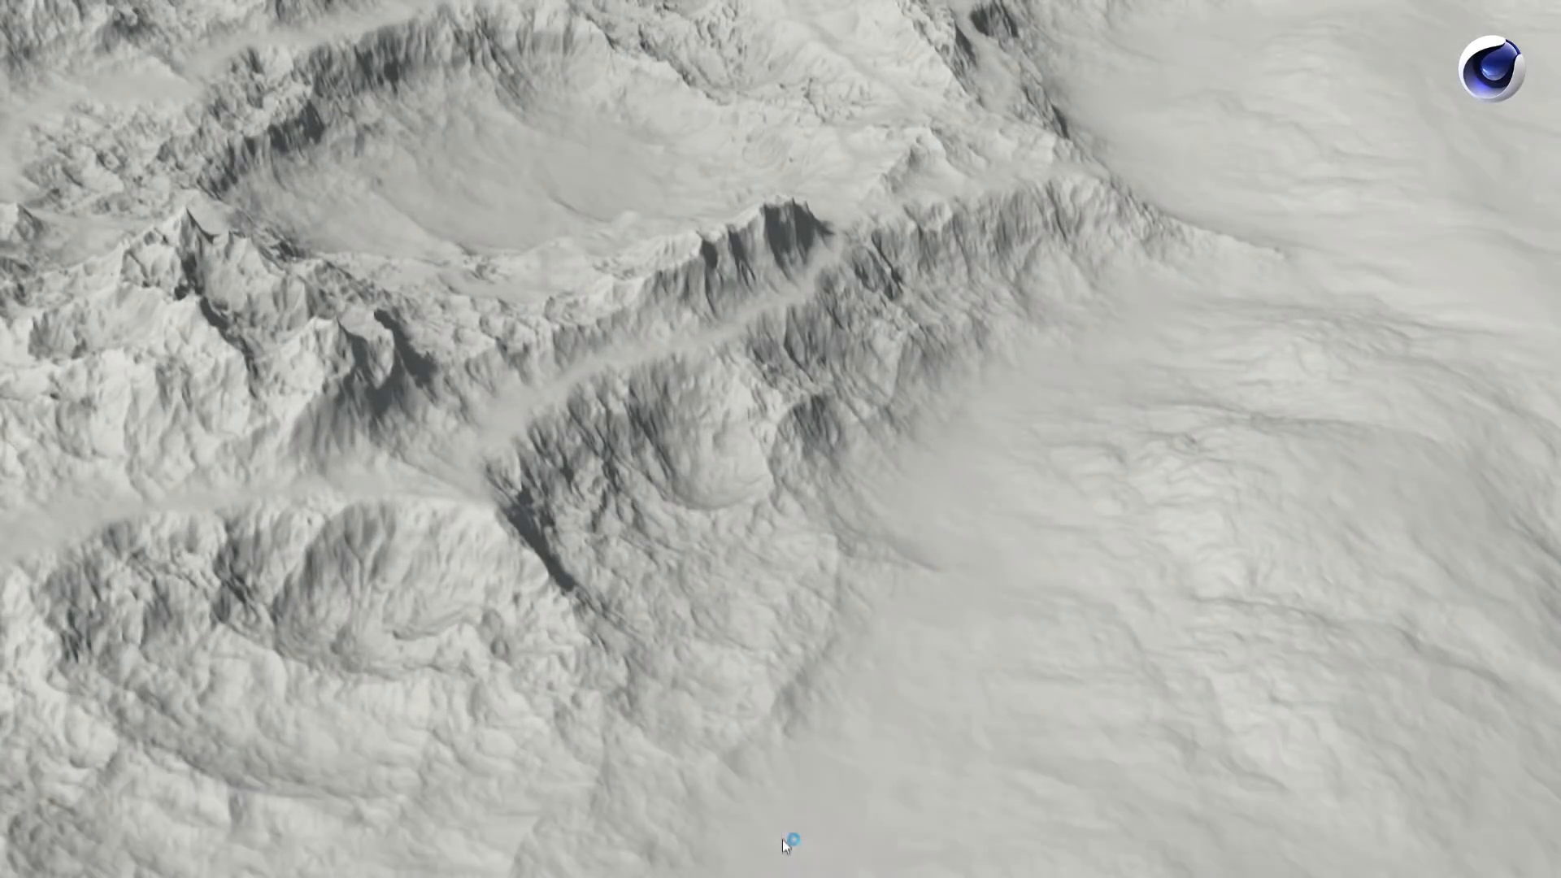
pyautogui.click(780, 834)
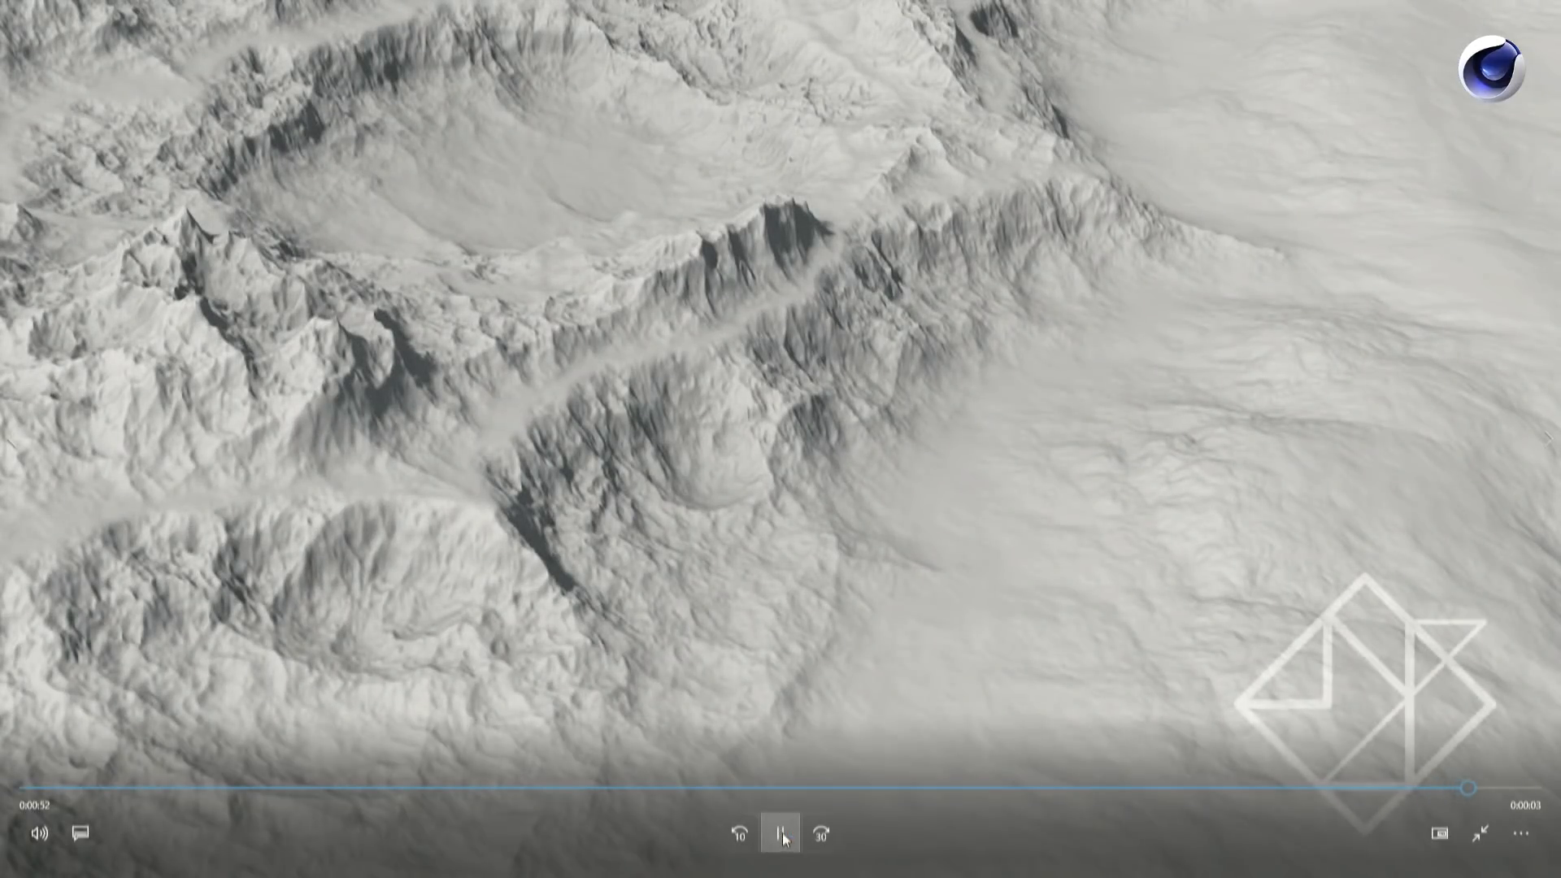
pyautogui.click(1474, 829)
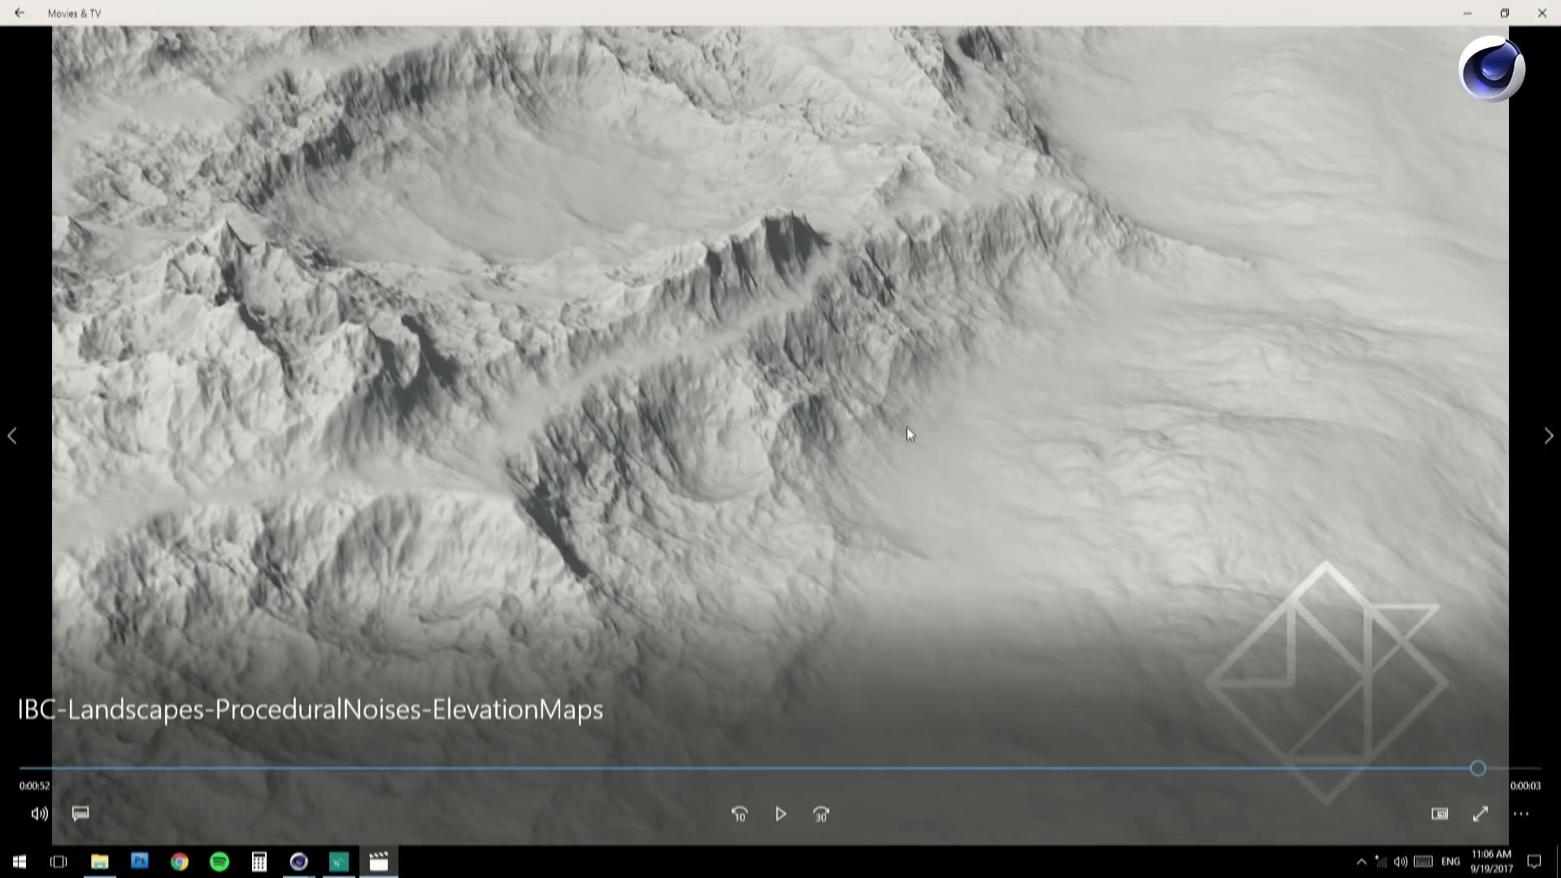
pyautogui.click(1543, 18)
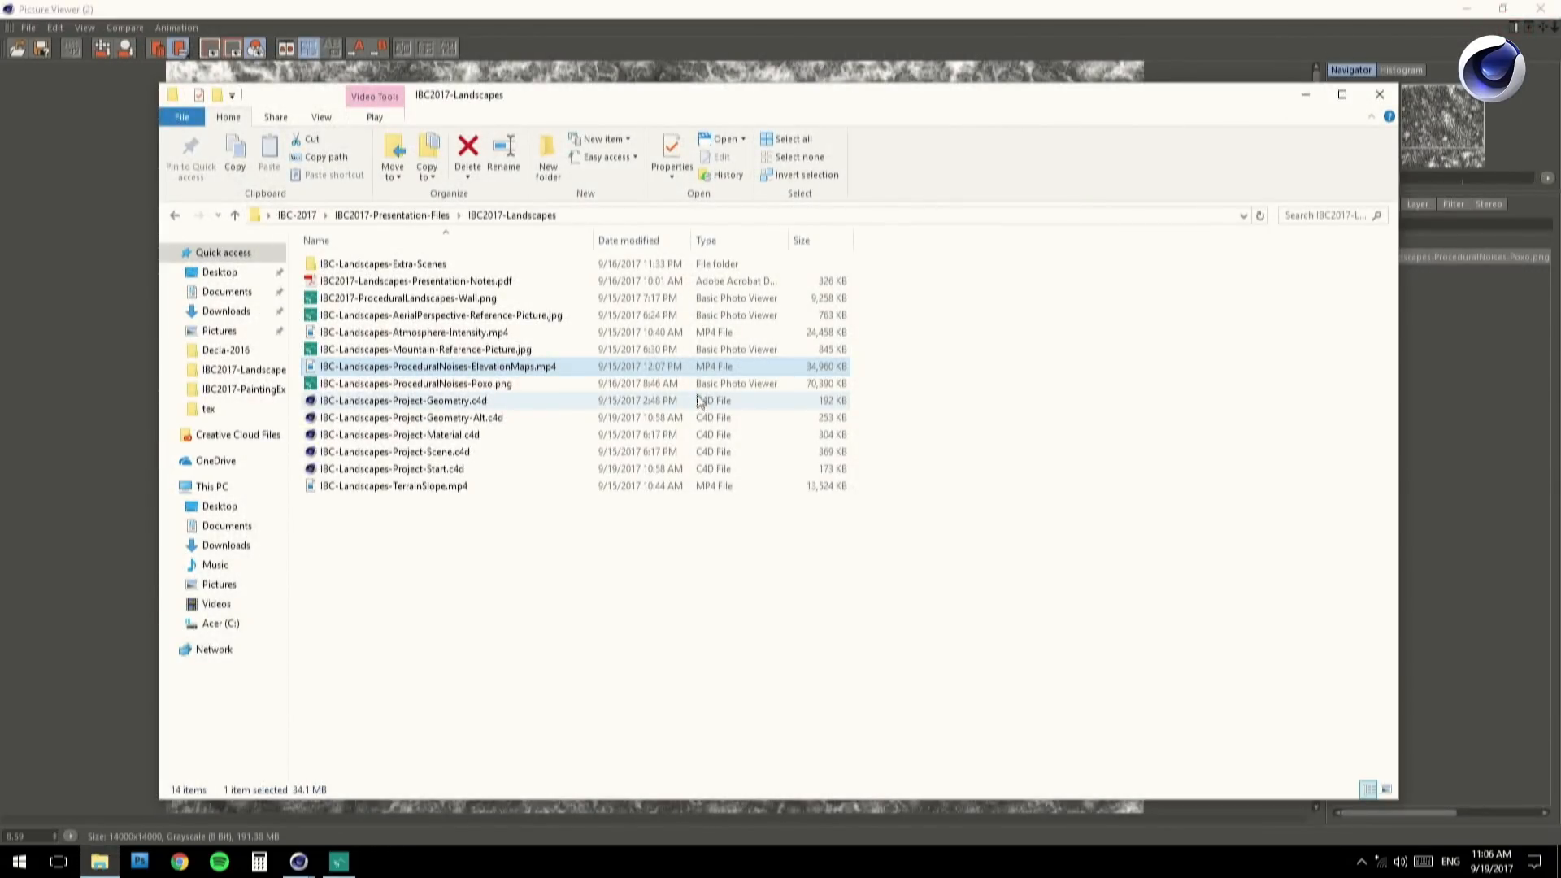
# Examine the IBC2017-ProceduralLandscapes-Wall.png mountain image in a maximized viewer, and switch to Cinema 4D.
pyautogui.click(492, 303)
pyautogui.doubleClick(492, 302)
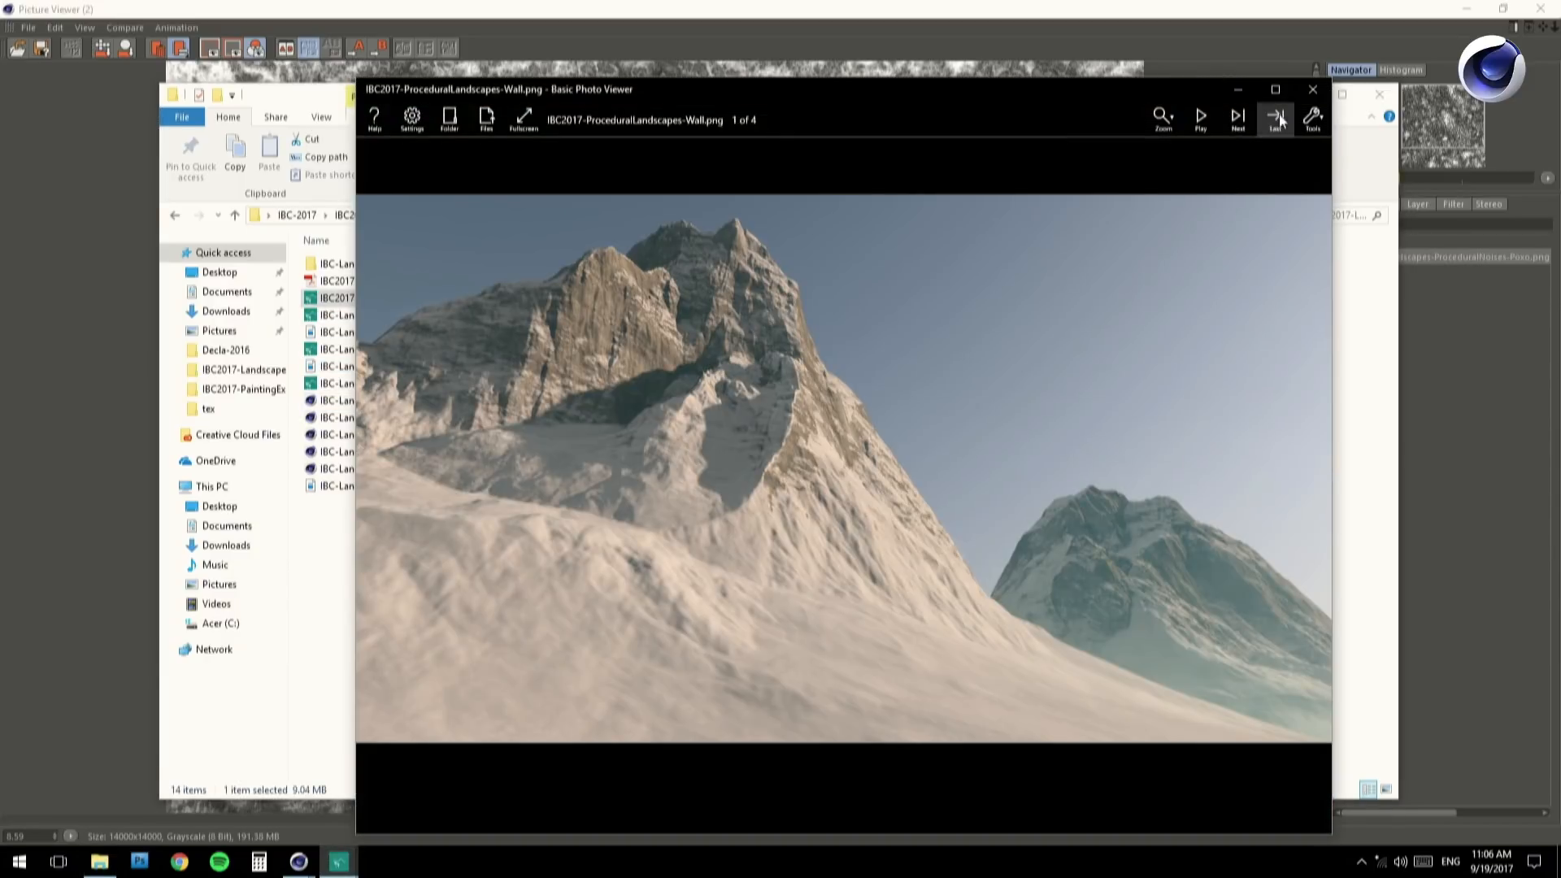
pyautogui.click(1274, 91)
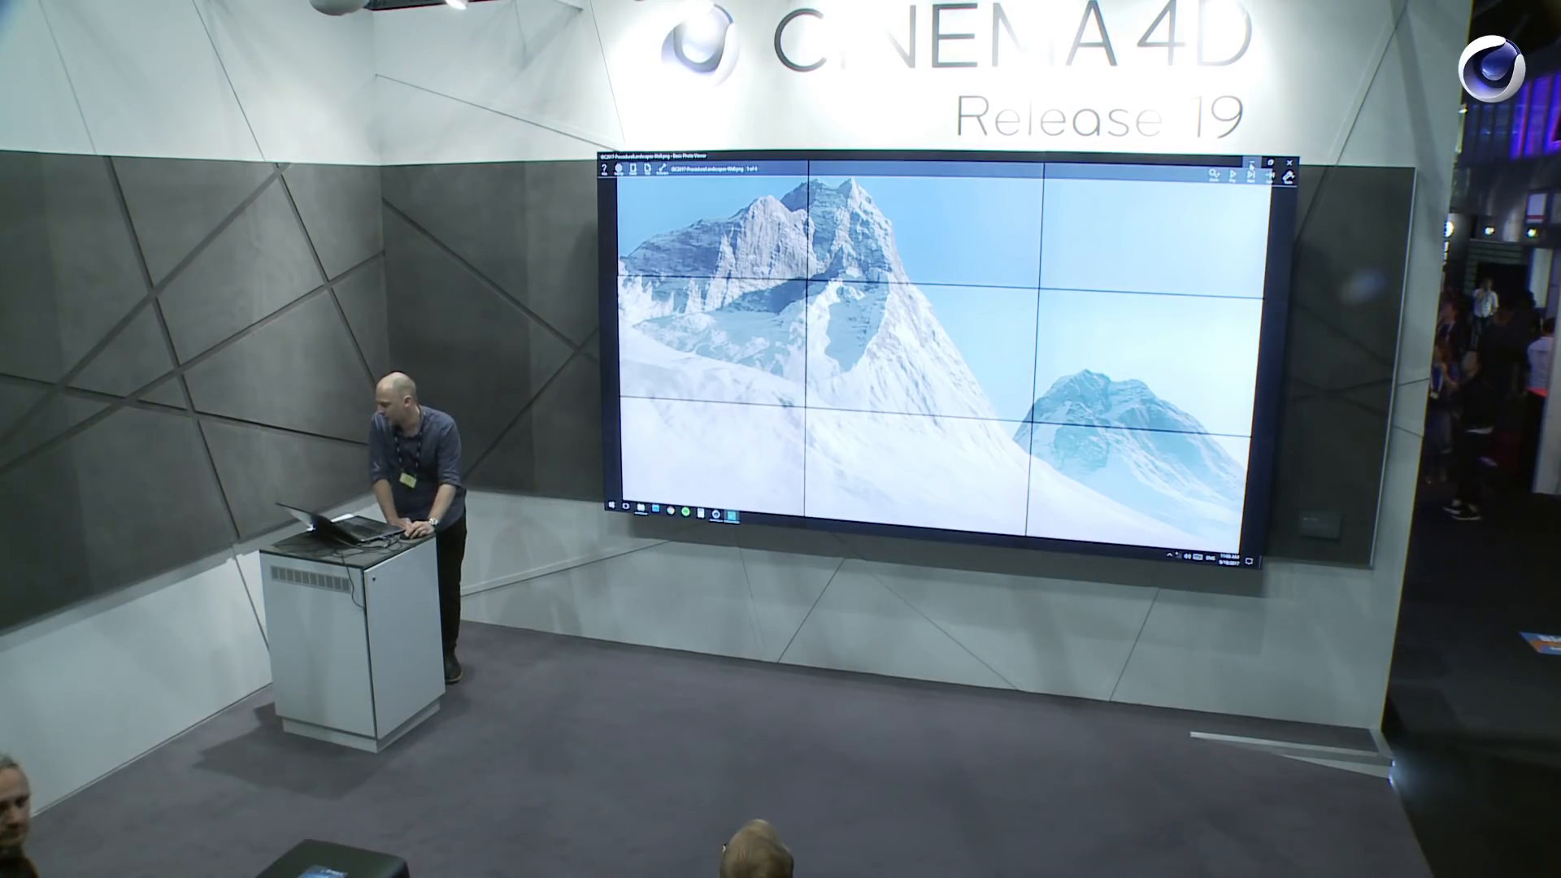
pyautogui.click(1252, 162)
pyautogui.click(1169, 188)
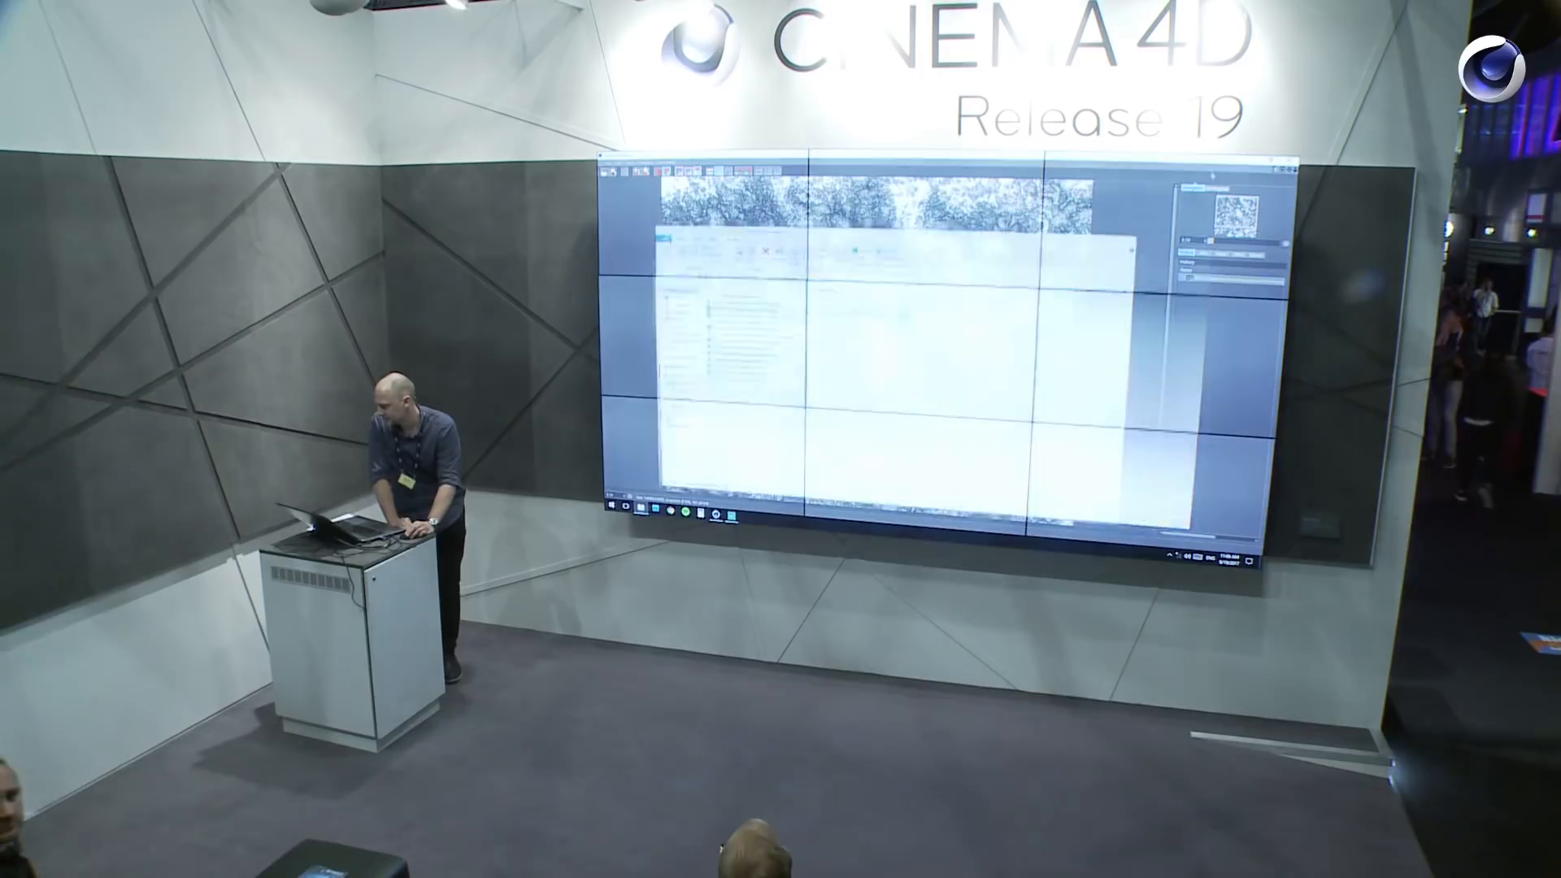
pyautogui.click(1254, 161)
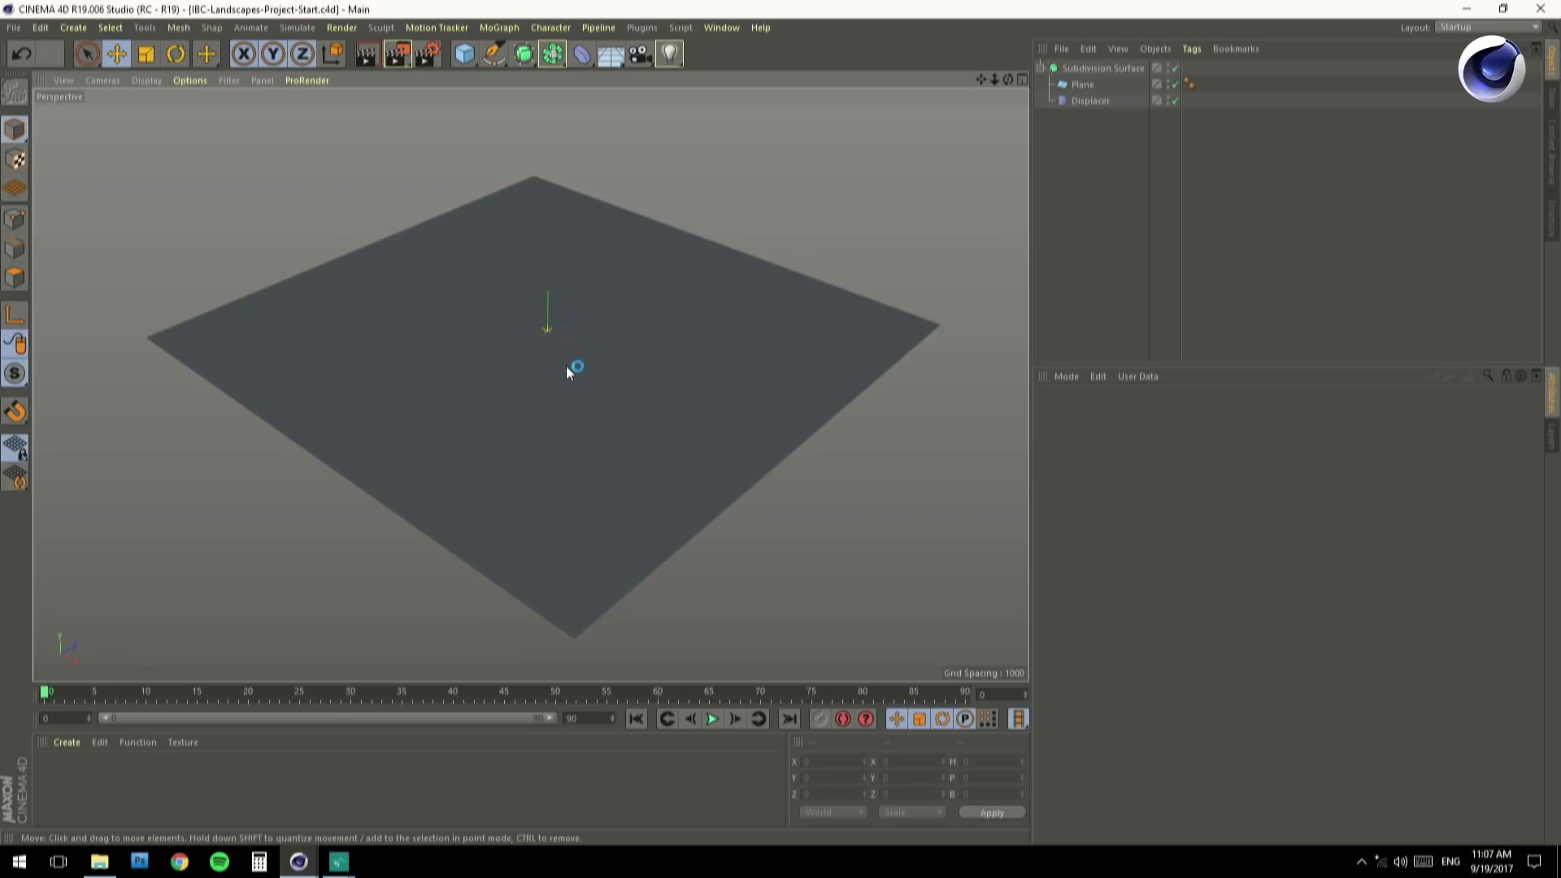
# Load a Layer shader as the Displacer's custom shader and open its properties.
pyautogui.click(1074, 104)
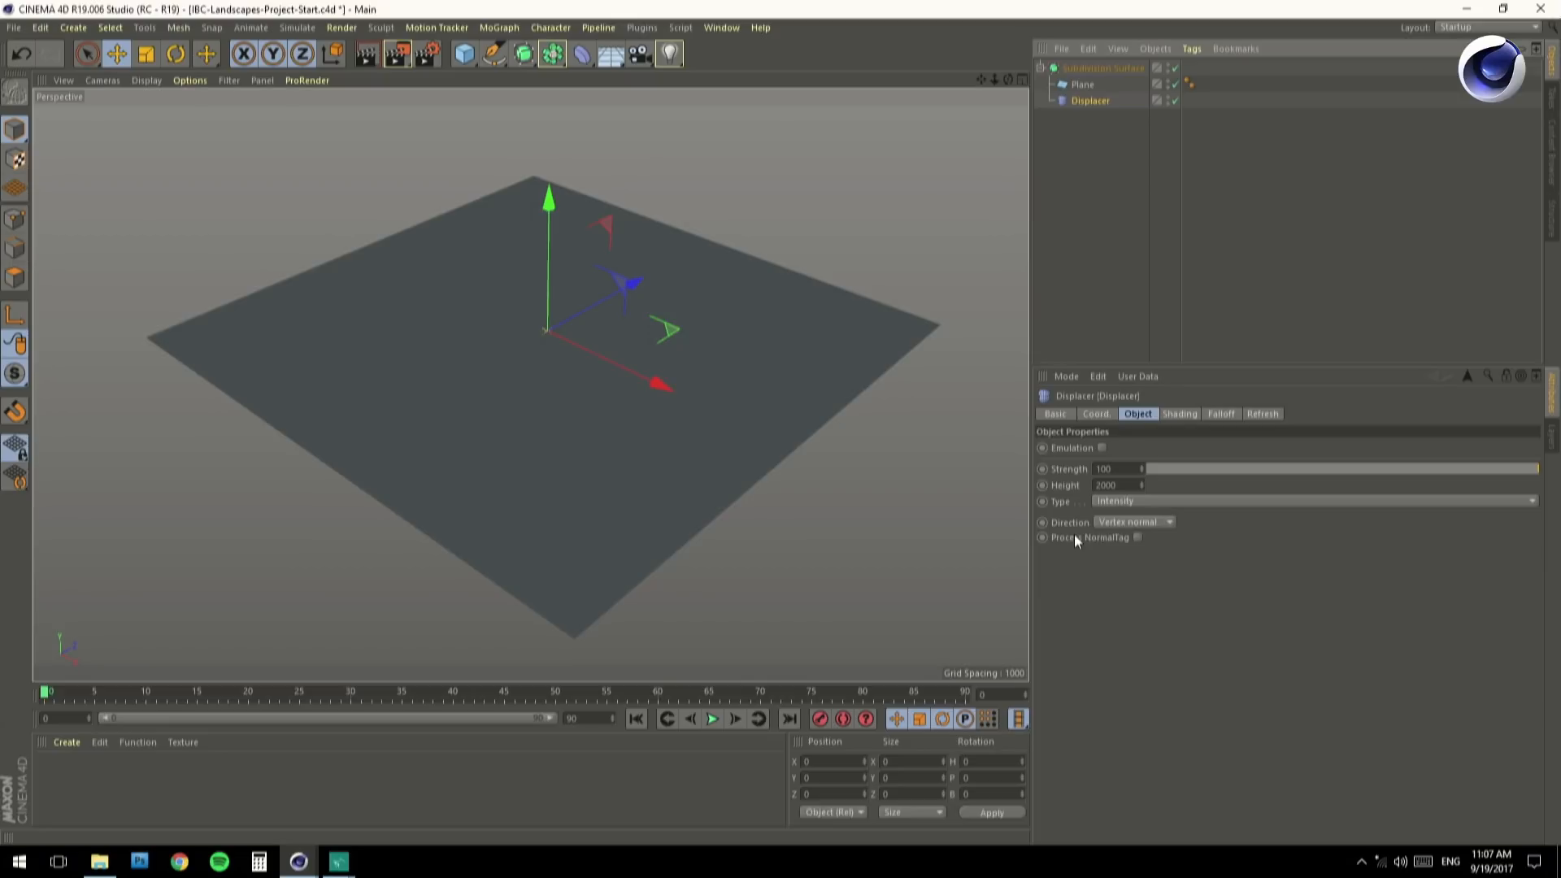
pyautogui.click(1114, 500)
pyautogui.click(1114, 500)
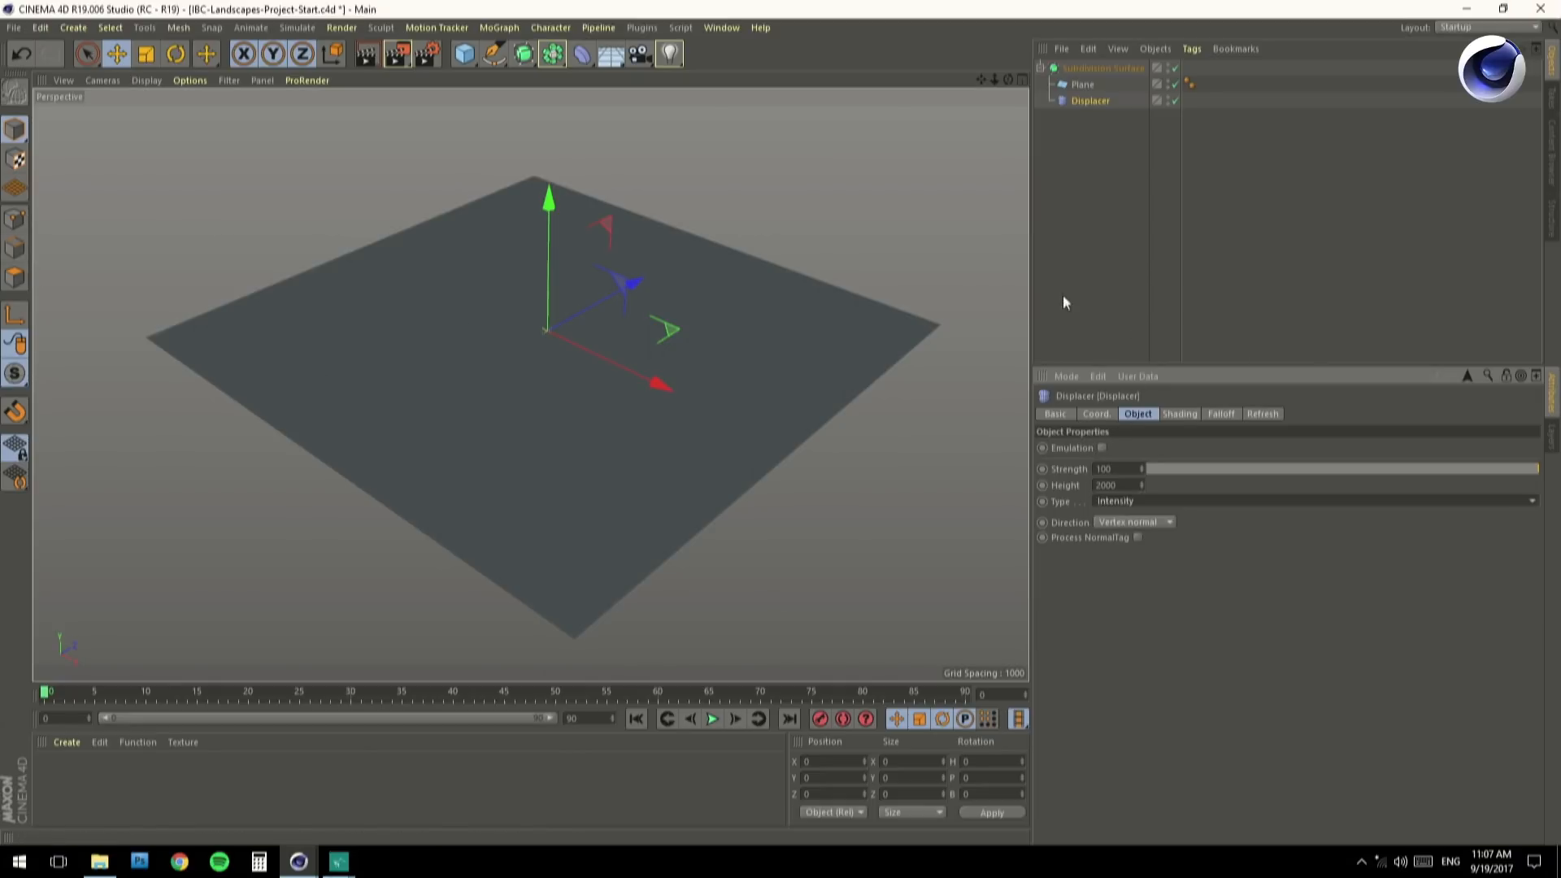
pyautogui.click(1178, 414)
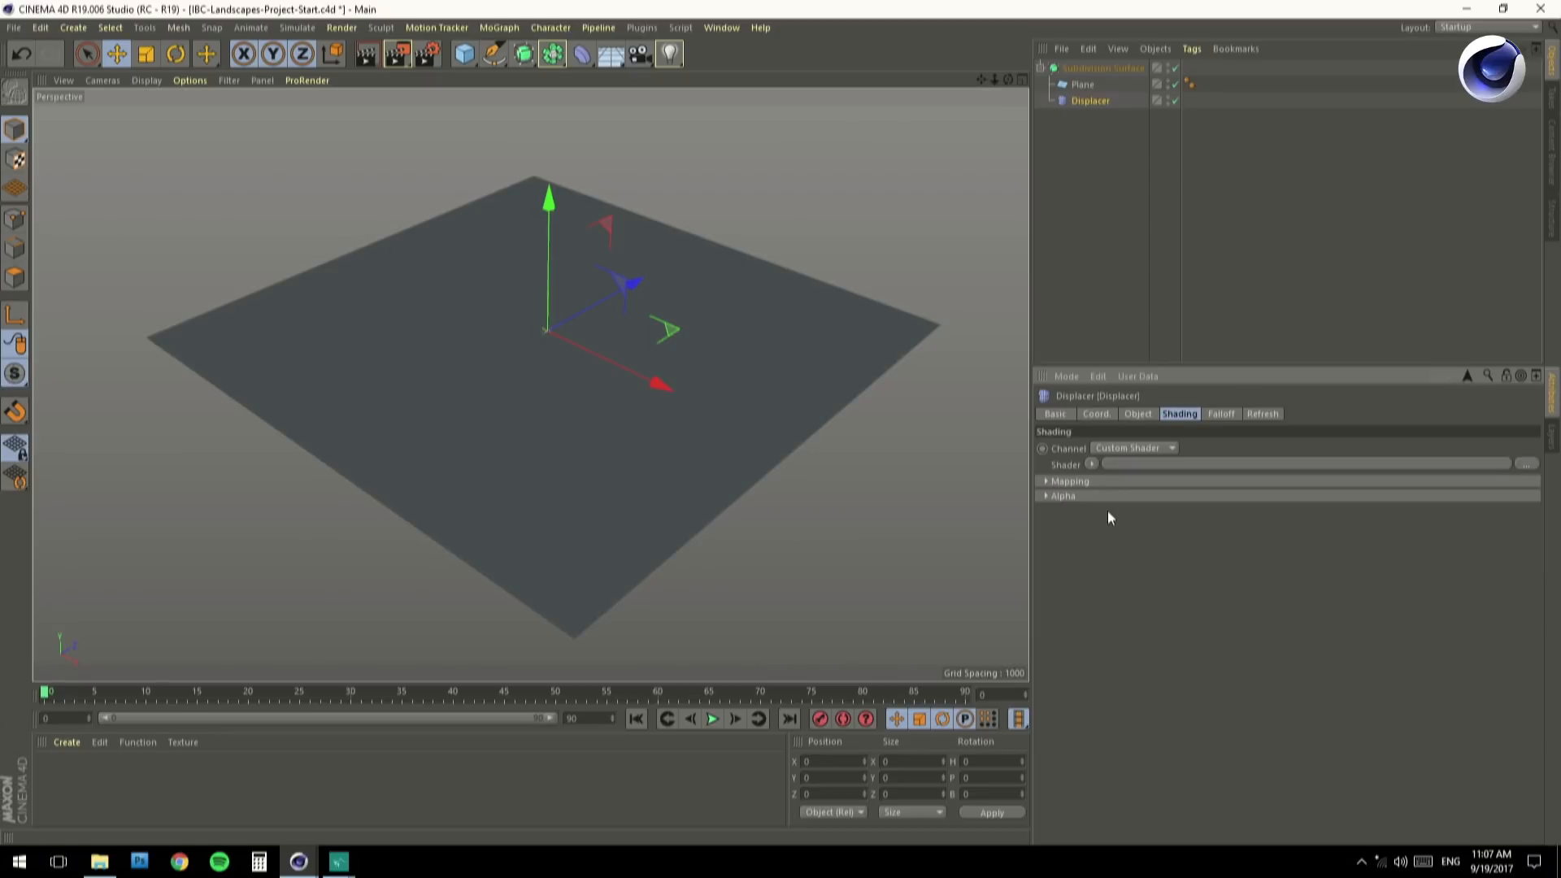
pyautogui.click(1092, 465)
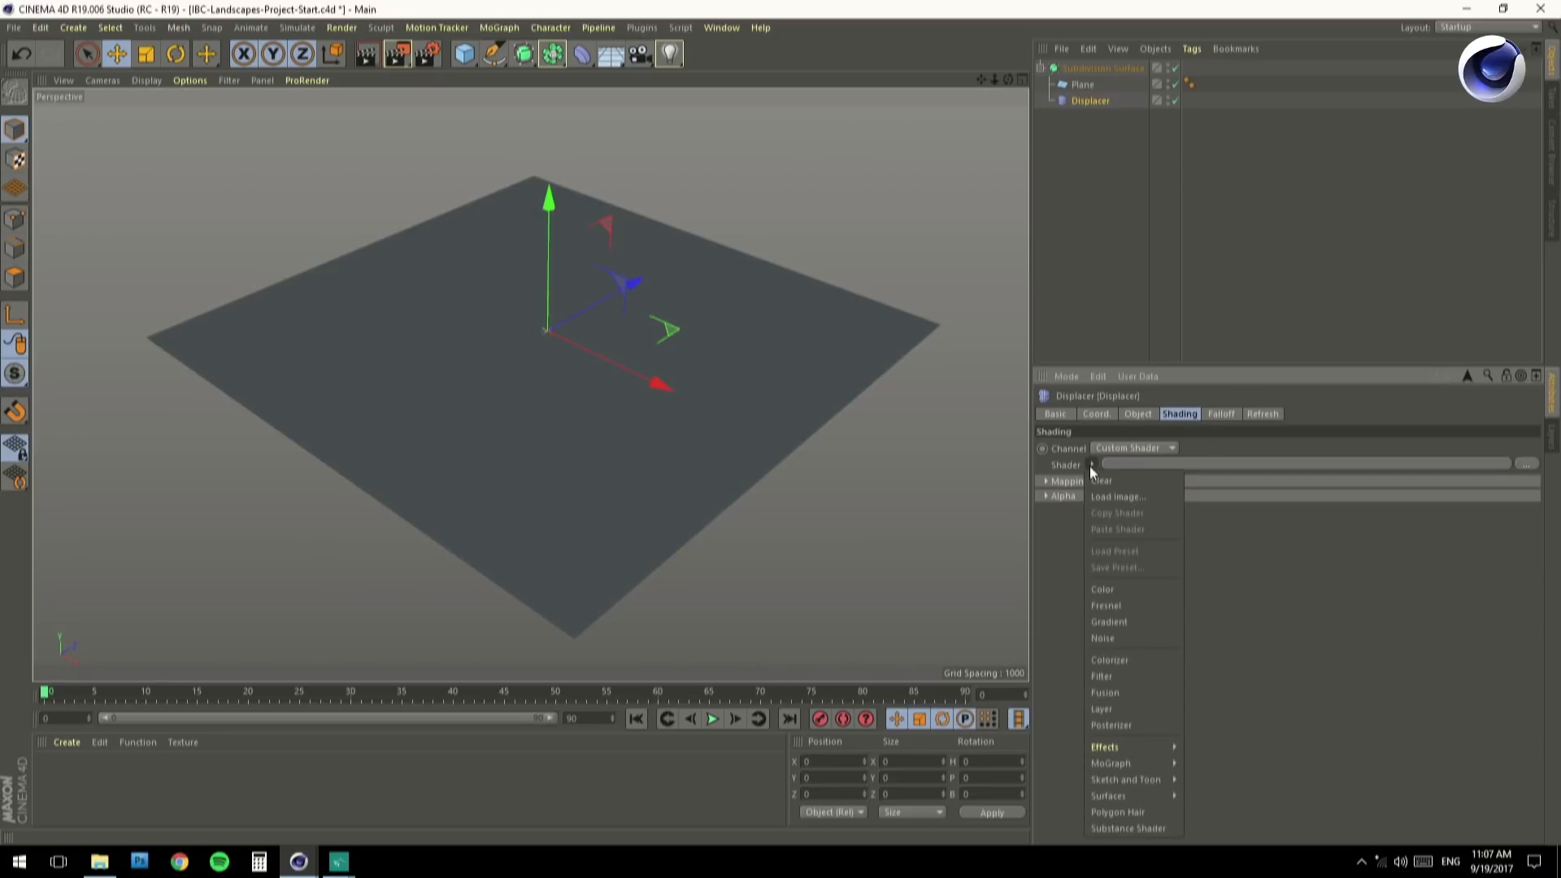
pyautogui.click(1111, 709)
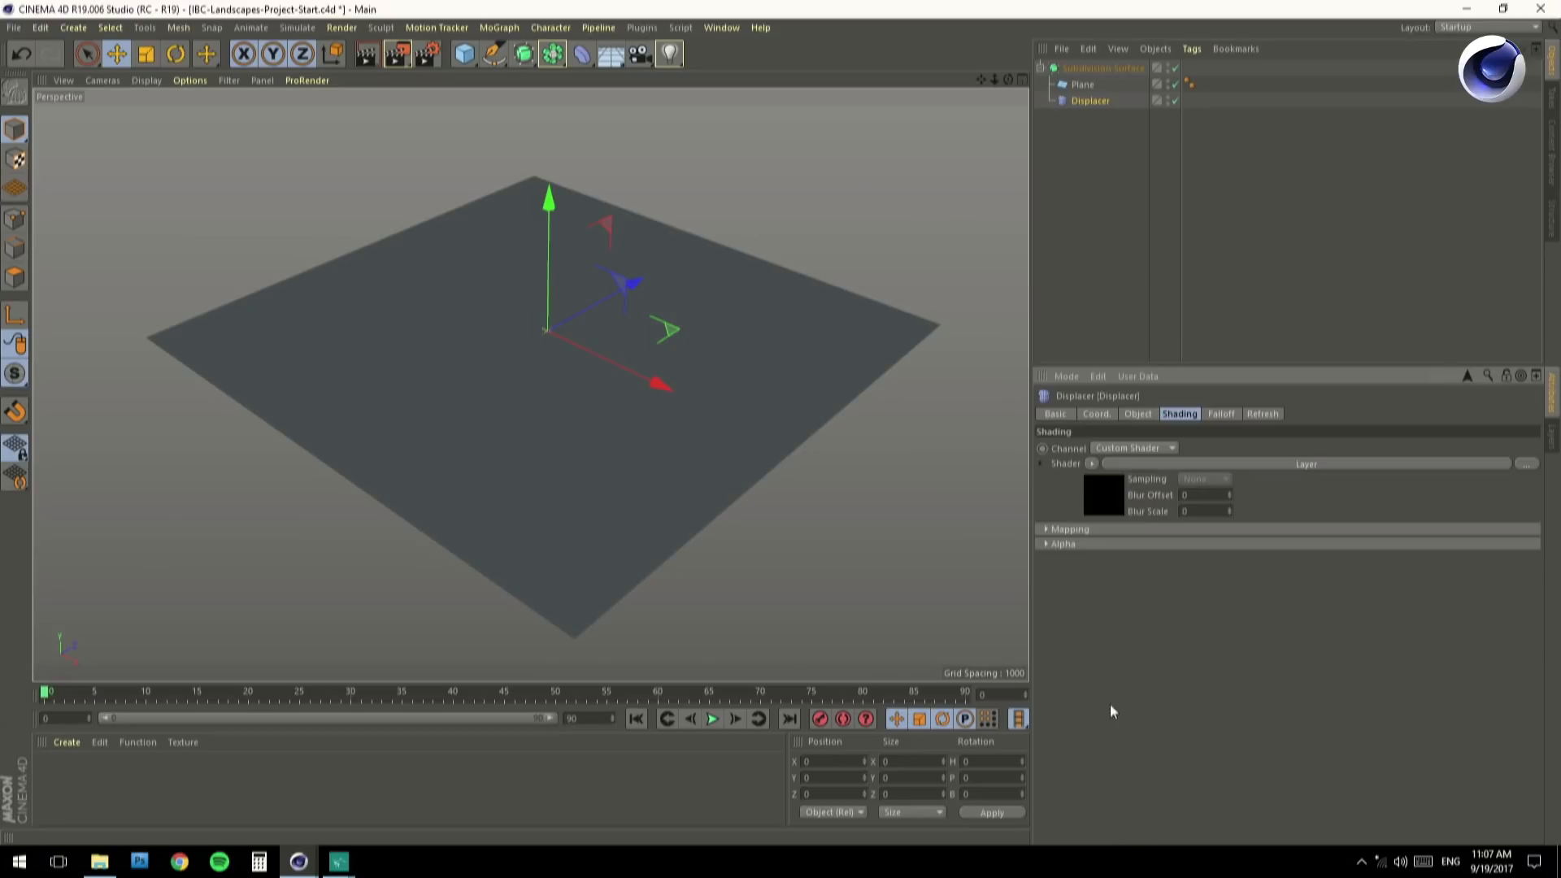
pyautogui.click(1192, 466)
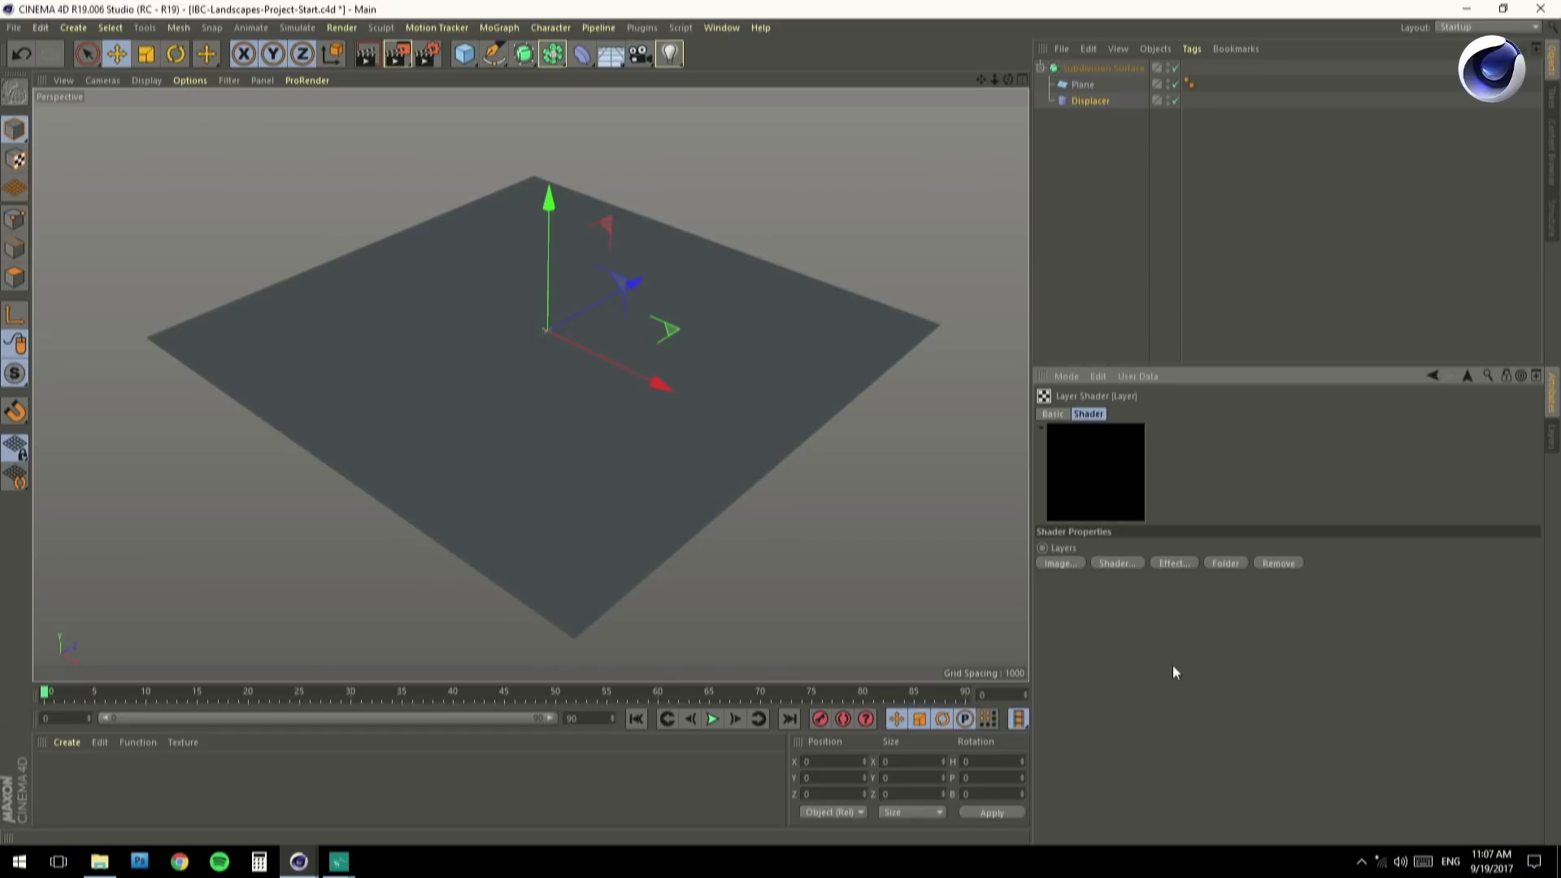
# Add a Noise shader to the Displacer's Layer shader and open its properties.
pyautogui.click(1112, 565)
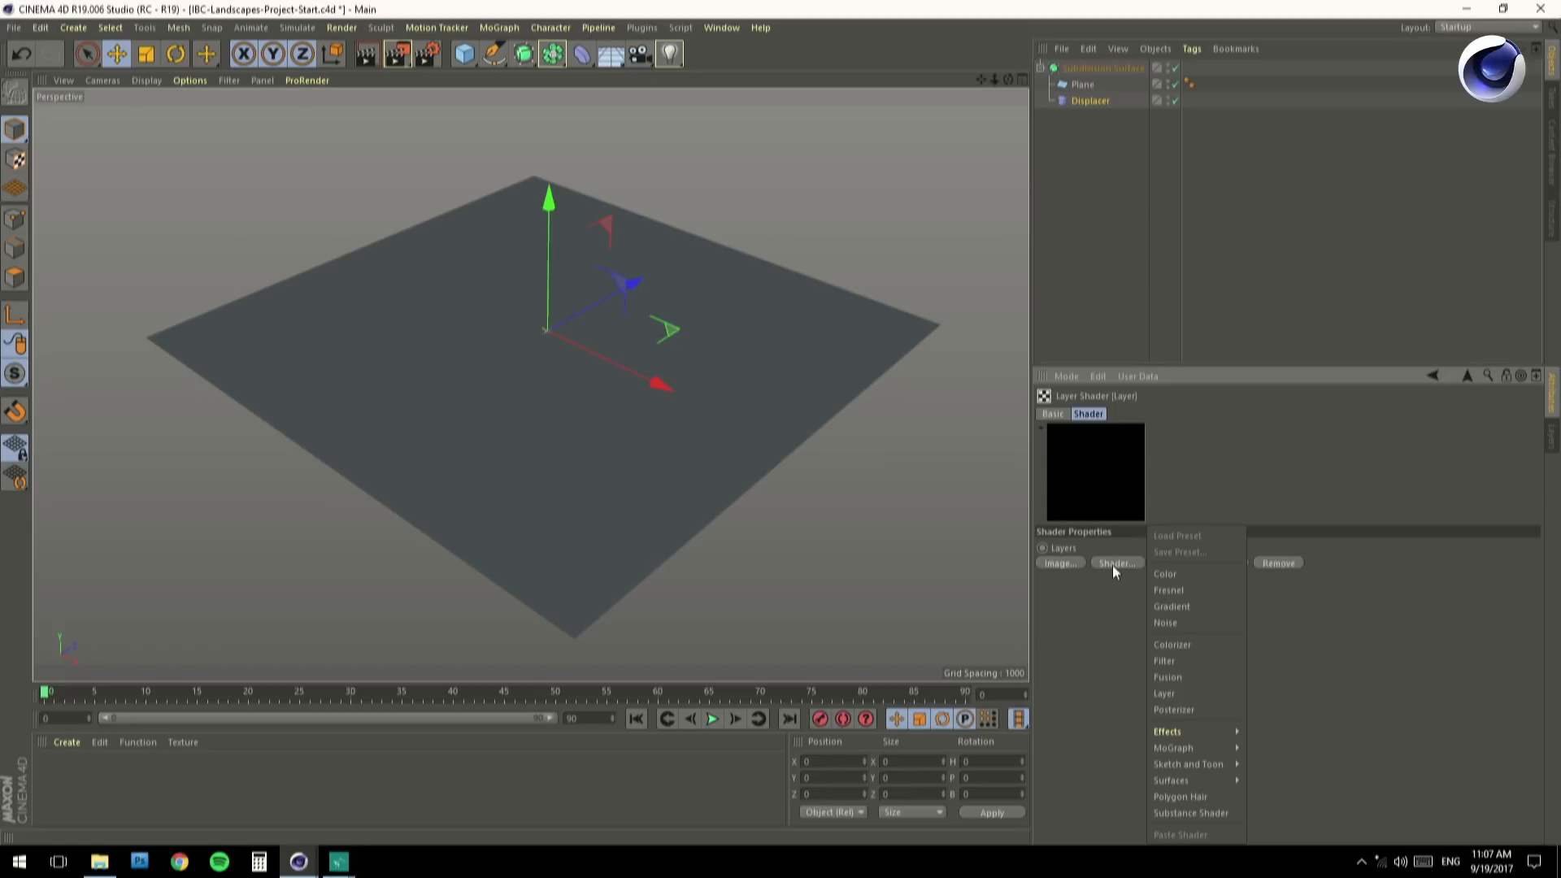
pyautogui.click(1192, 620)
pyautogui.click(1093, 581)
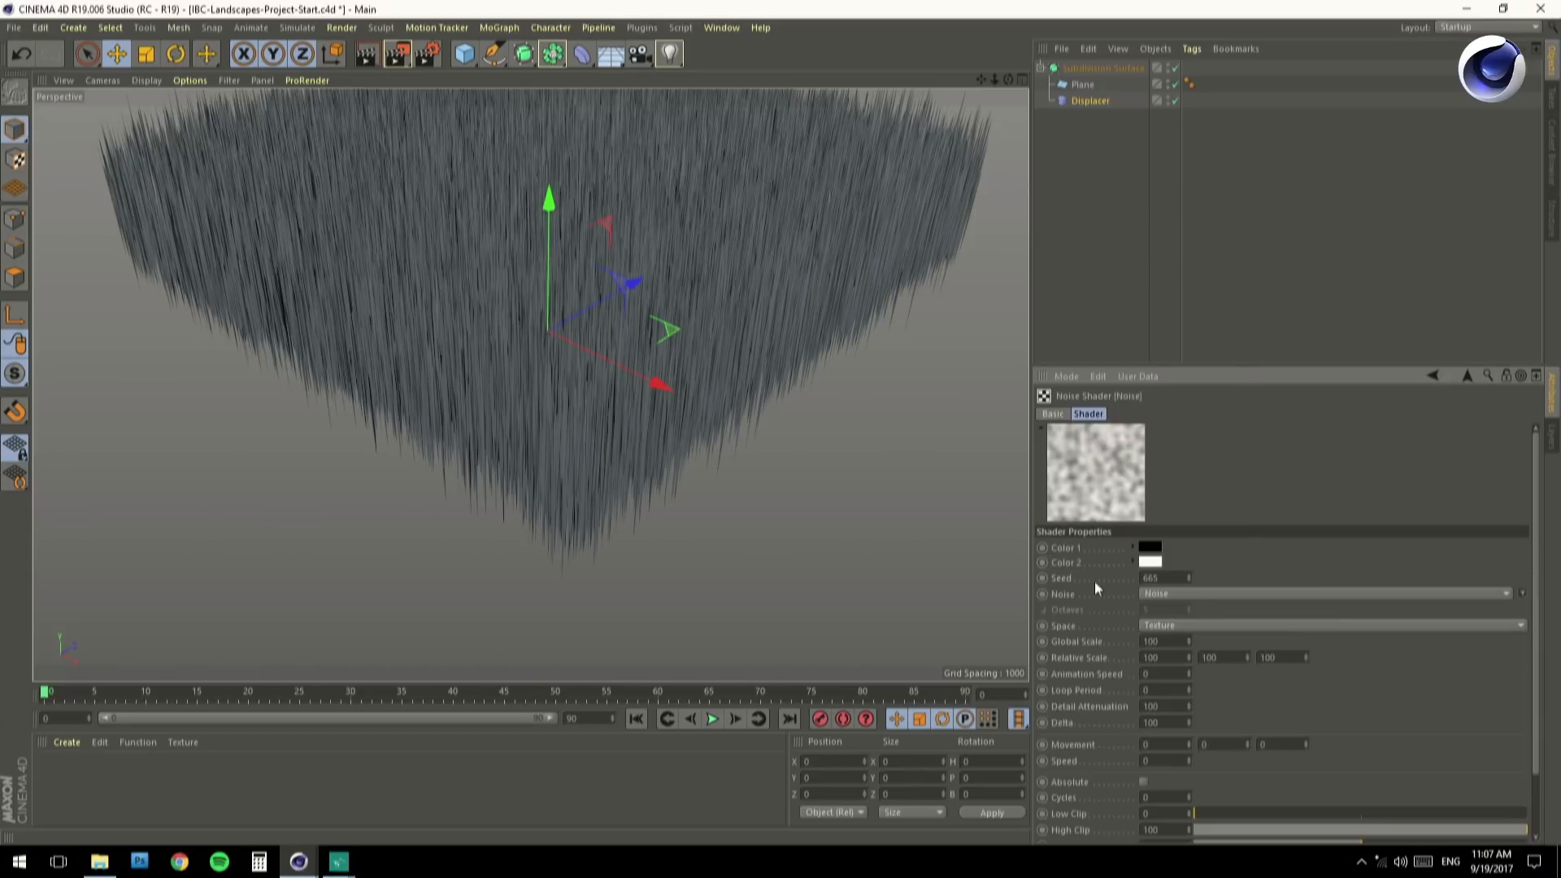
# Set the noise type to Voronoi 1 and its space to UV (2D).
pyautogui.click(1189, 594)
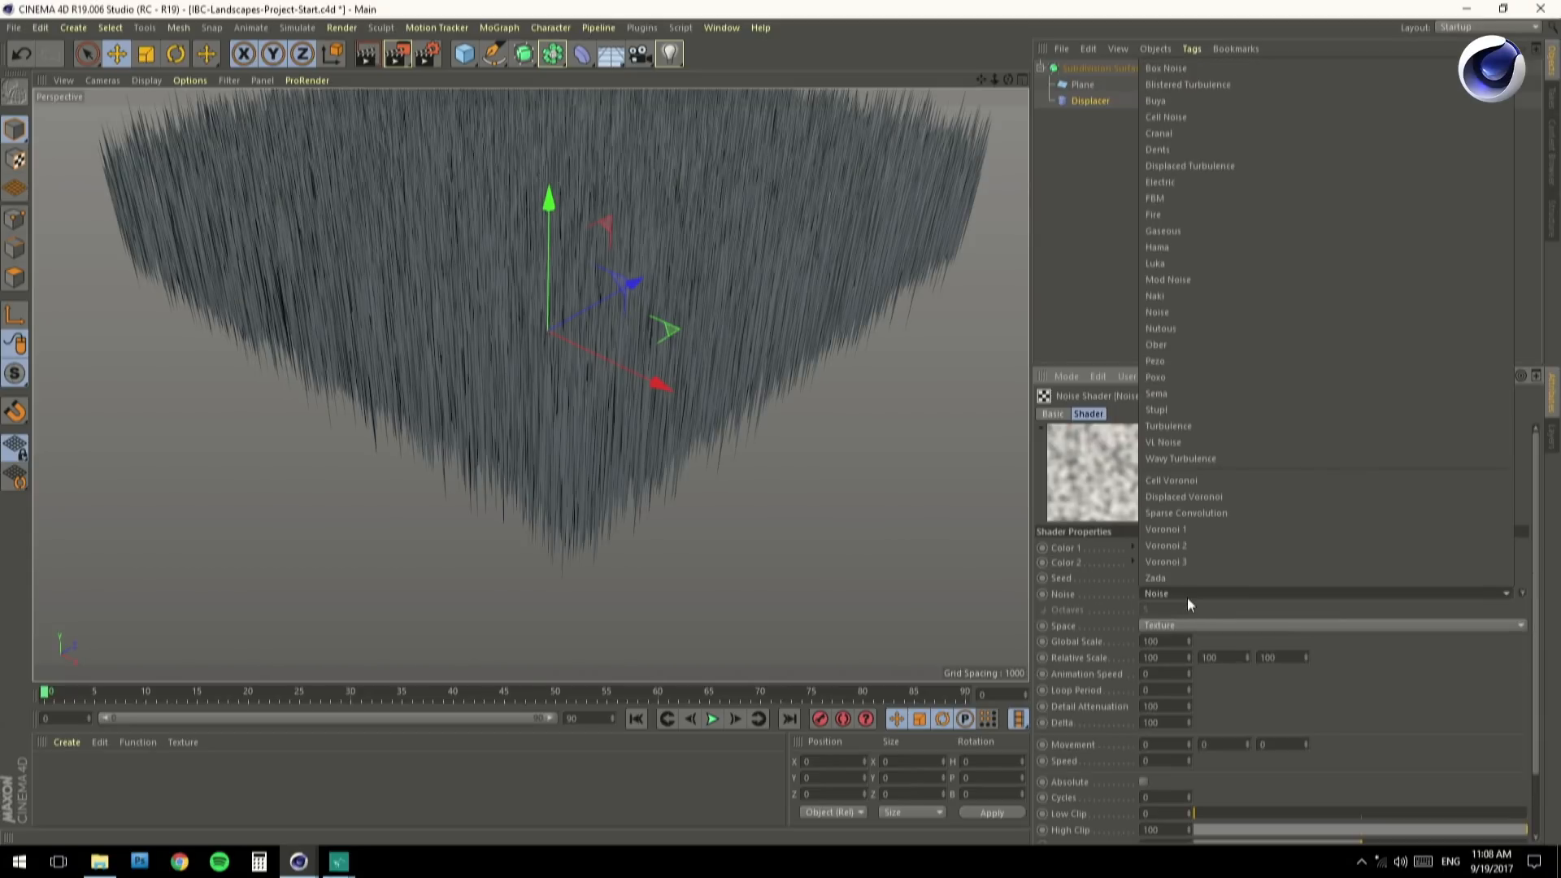
pyautogui.click(1169, 532)
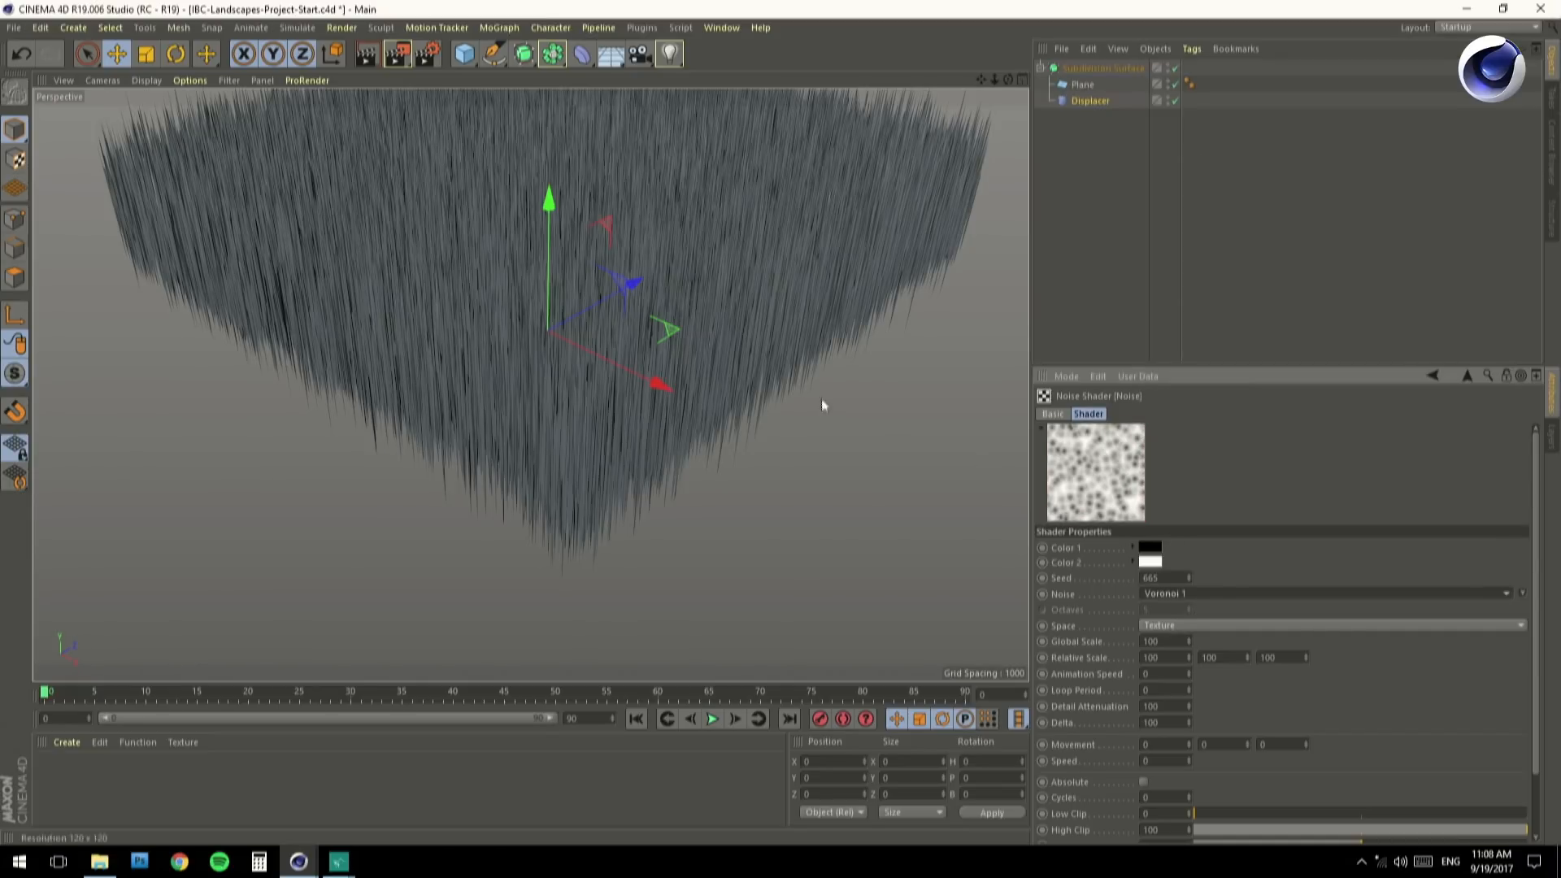
pyautogui.click(1203, 623)
pyautogui.click(1193, 648)
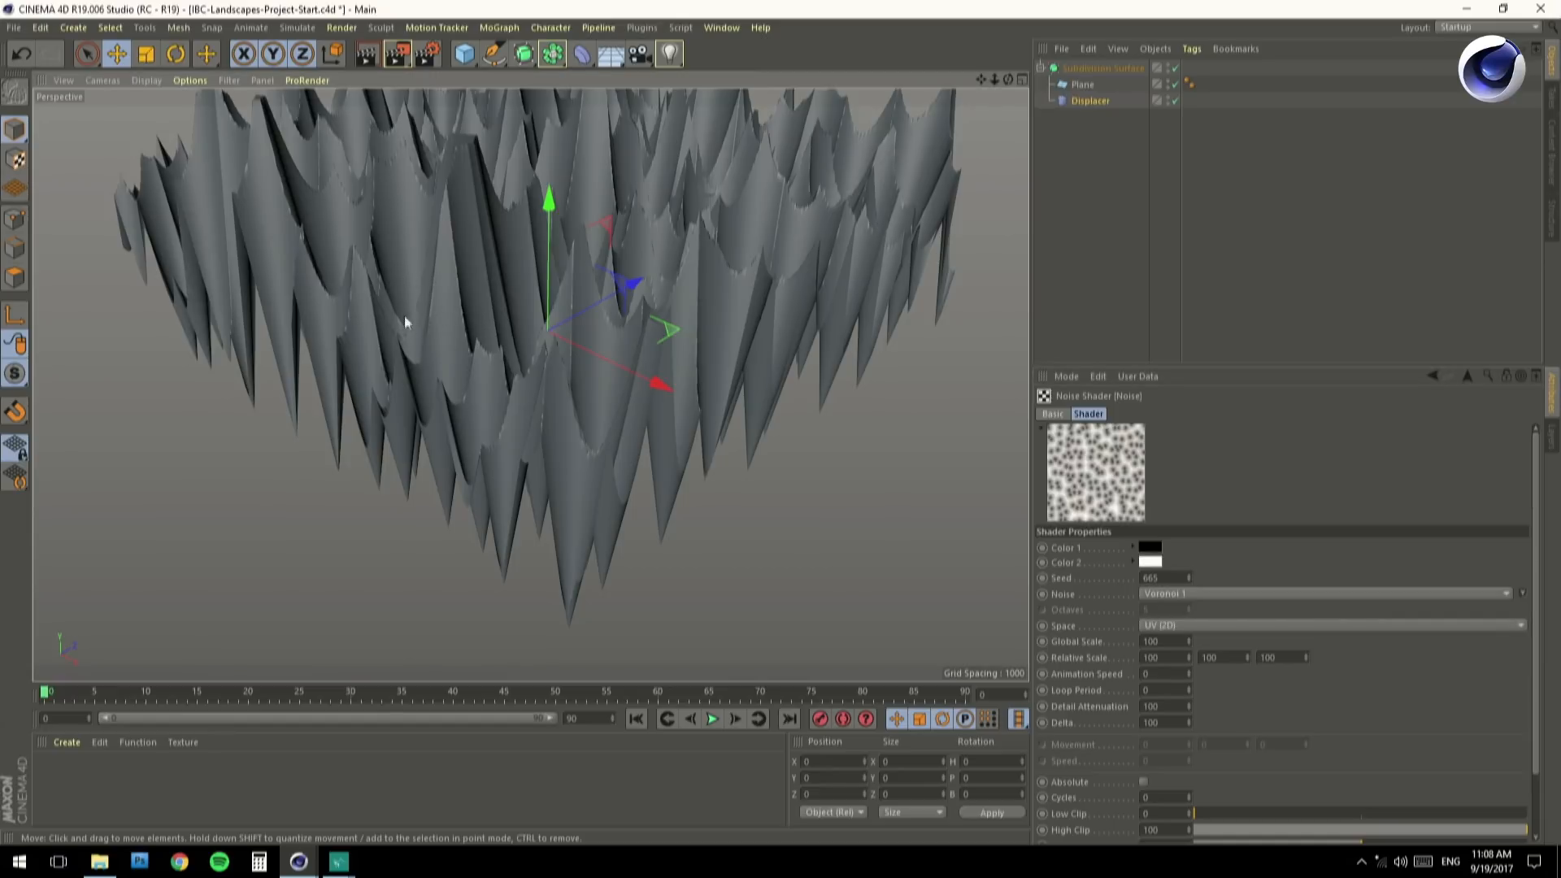
# Disable the Subdivision Surface and set the Voronoi noise's global scale to 400.
pyautogui.click(1176, 69)
pyautogui.keyDown('alt'); pyautogui.moveTo(505, 252); pyautogui.dragTo(479, 382); pyautogui.keyUp('alt')
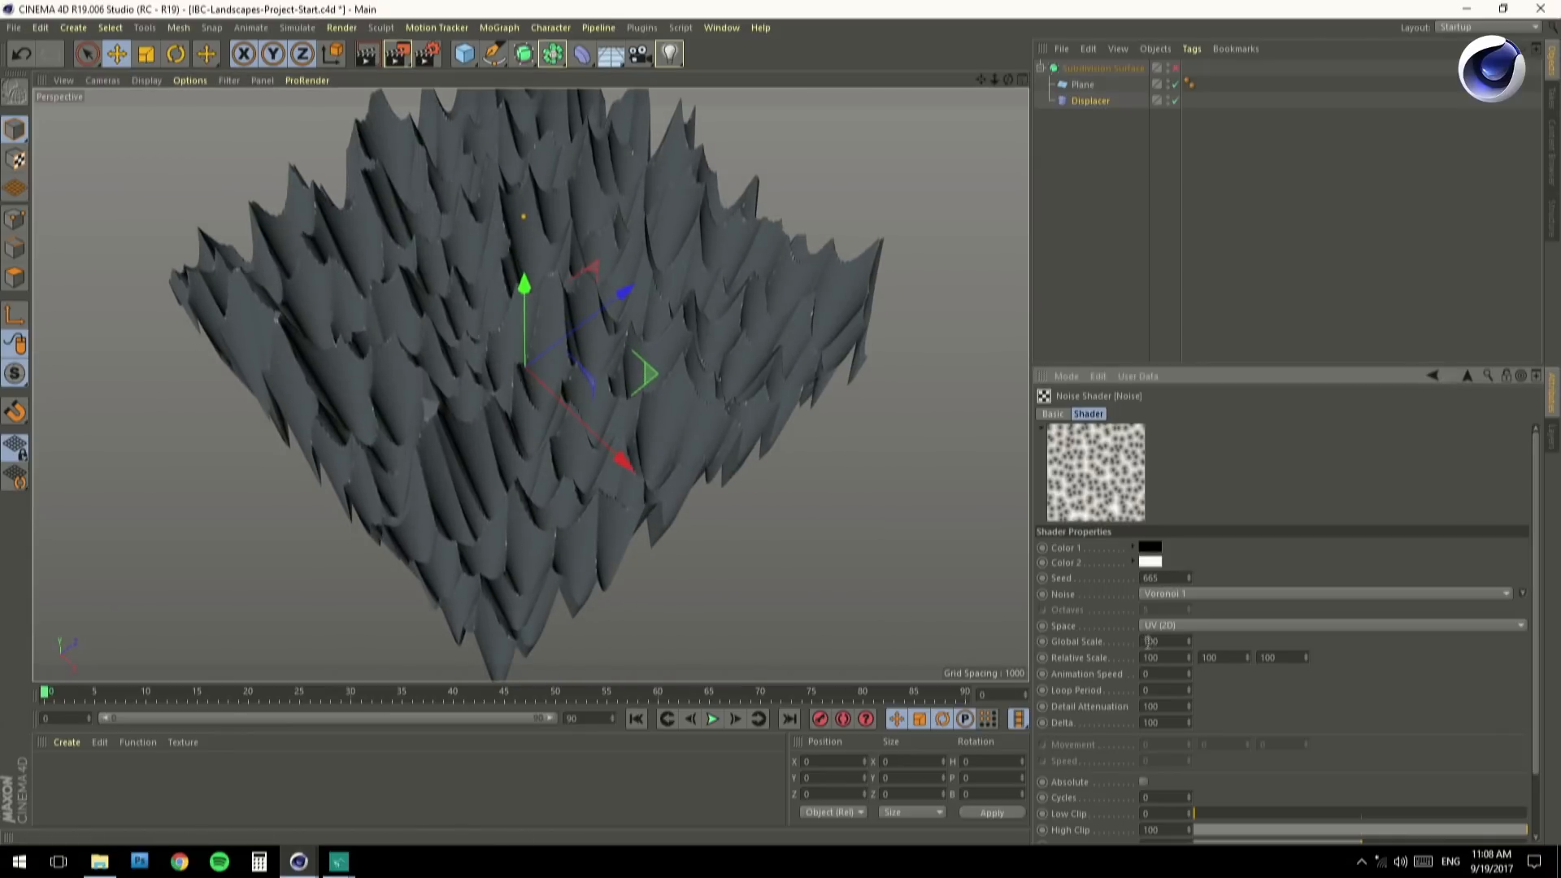
pyautogui.write('400')
pyautogui.press('Return')
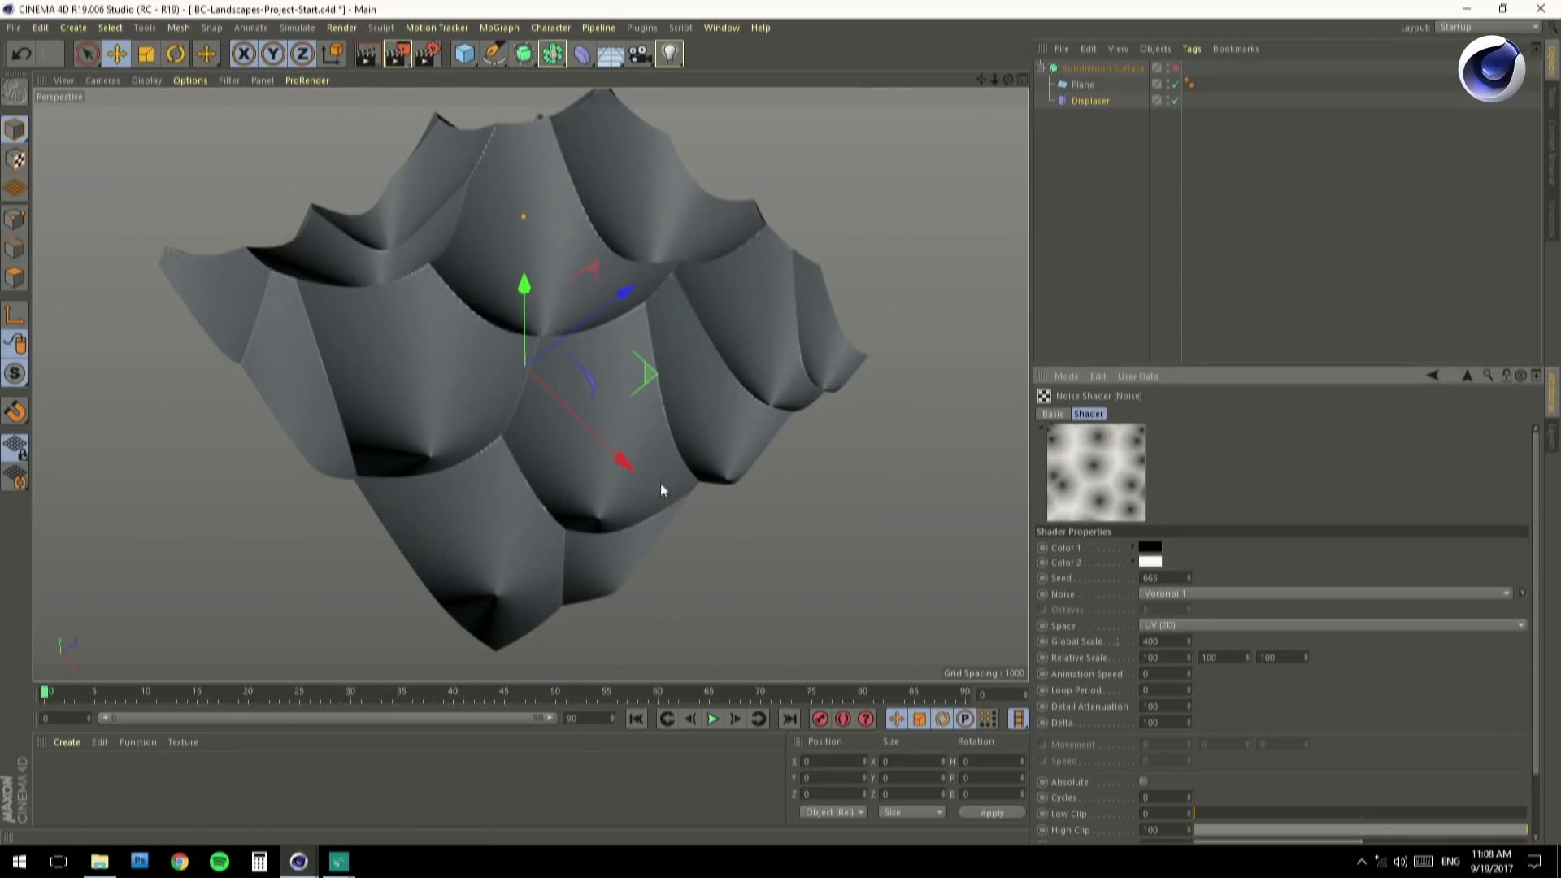
# Set the Voronoi noise's seed to 668 to vary the displaced terrain shape.
pyautogui.keyDown('alt'); pyautogui.moveTo(436, 443); pyautogui.dragTo(370, 424); pyautogui.keyUp('alt')
pyautogui.scroll(2, 340, 416)
pyautogui.keyDown('alt'); pyautogui.moveTo(340, 415); pyautogui.dragTo(363, 407, button='middle'); pyautogui.keyUp('alt')
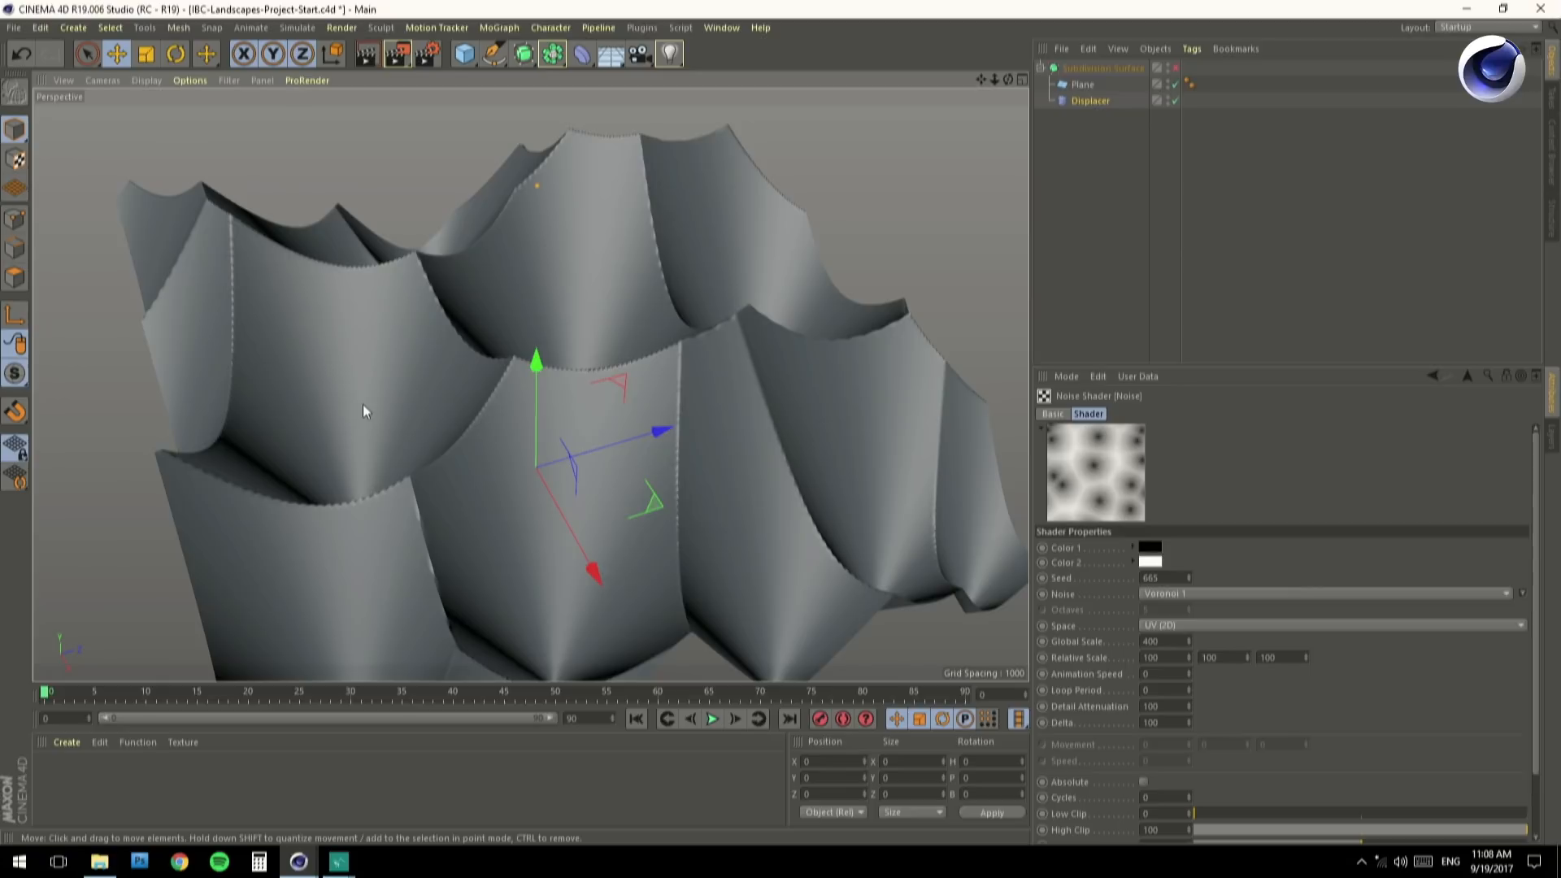
pyautogui.keyDown('alt'); pyautogui.moveTo(355, 402); pyautogui.dragTo(390, 487); pyautogui.keyUp('alt')
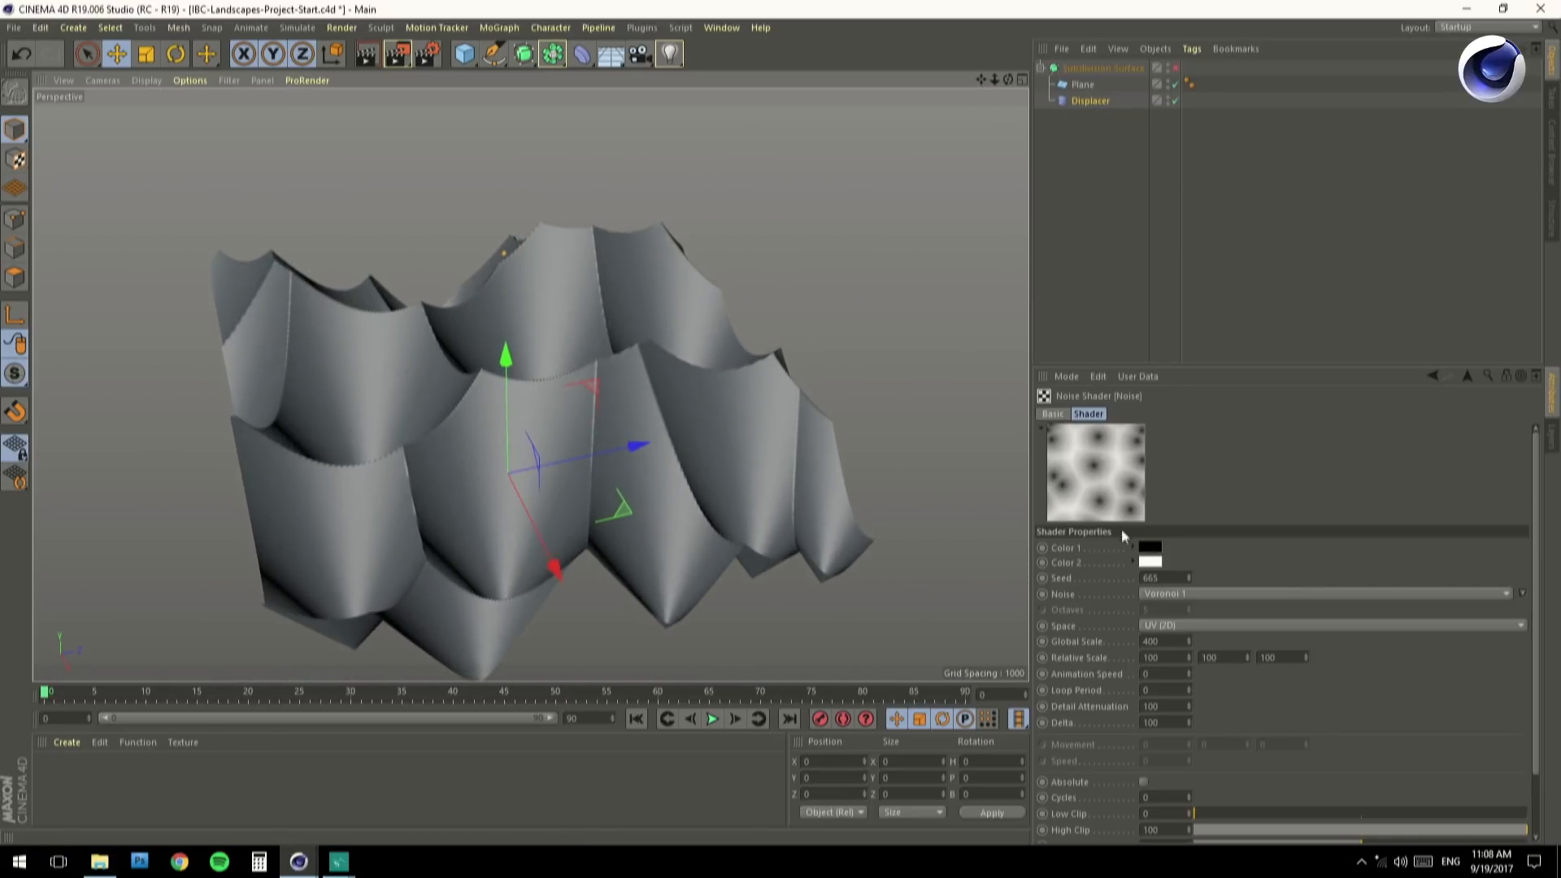
pyautogui.click(1190, 574)
pyautogui.click(1190, 575)
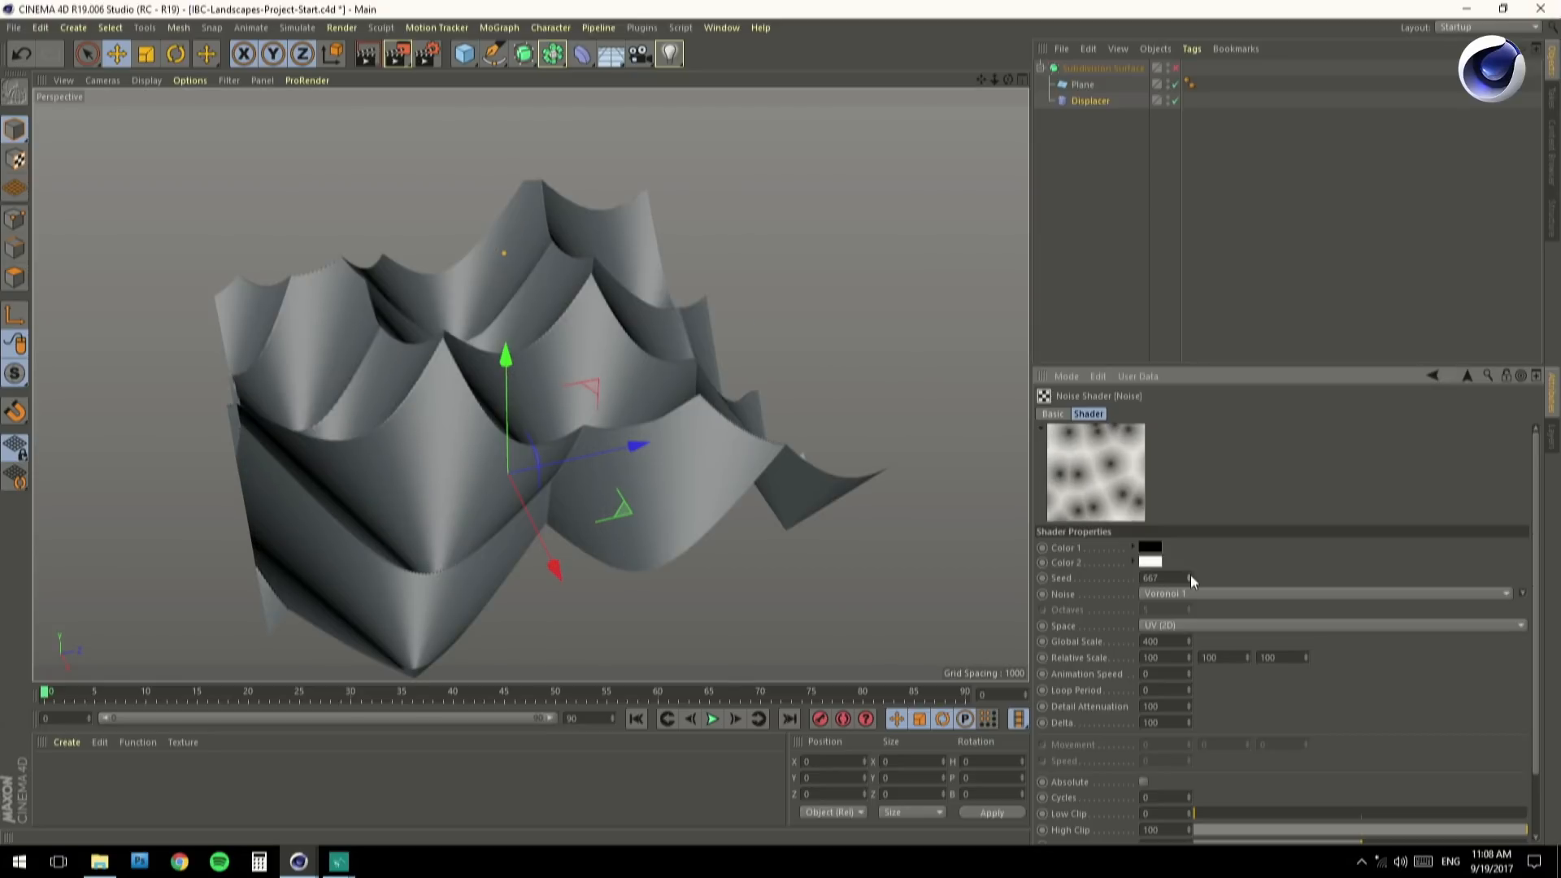
pyautogui.click(1190, 575)
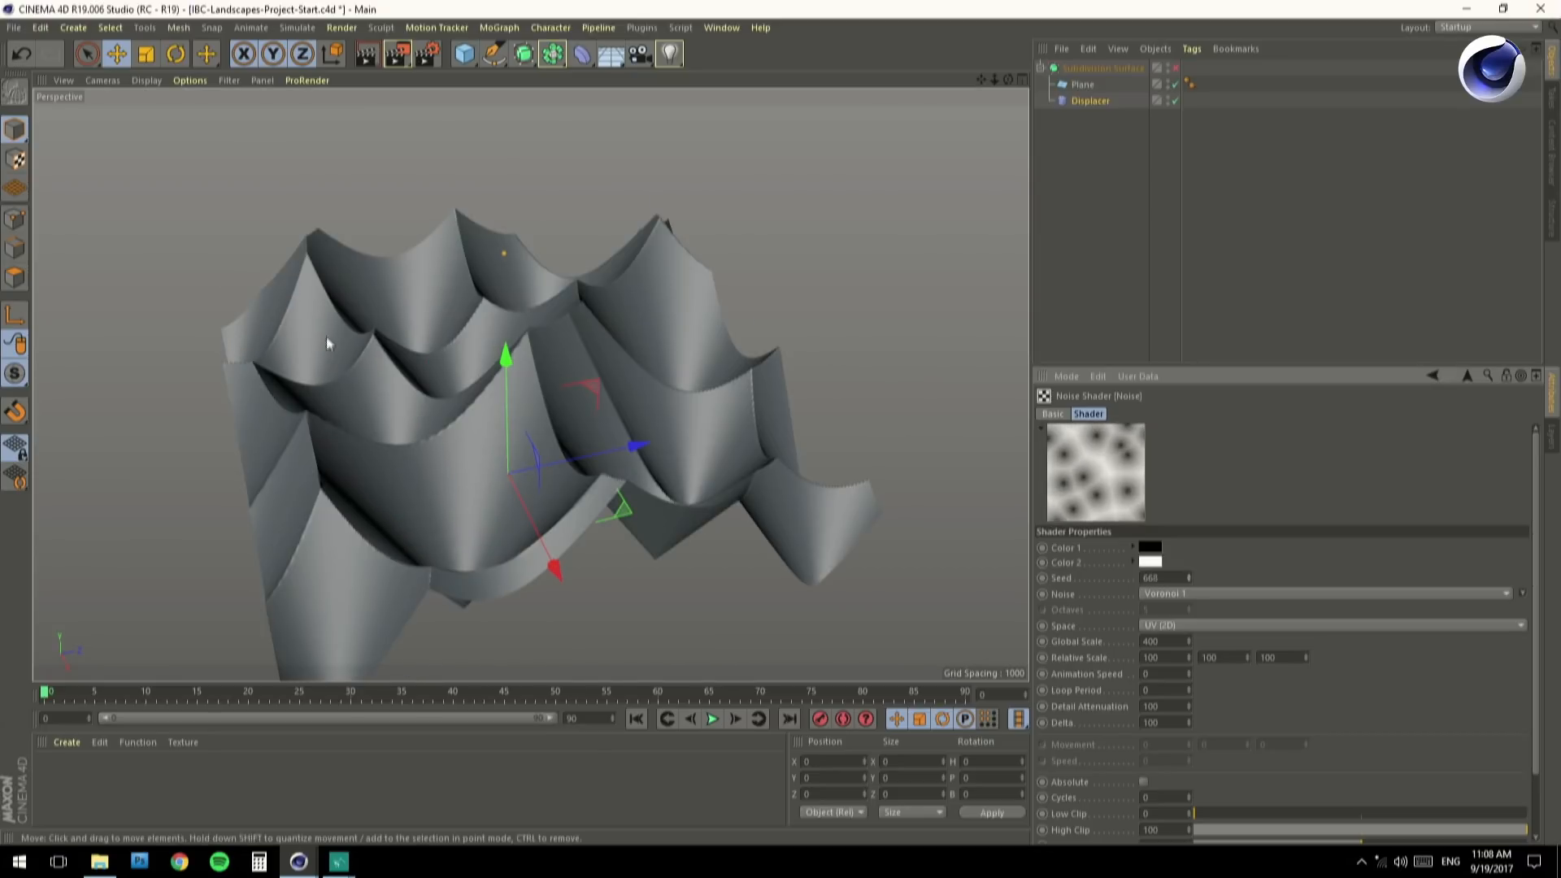
pyautogui.keyDown('alt'); pyautogui.moveTo(324, 406); pyautogui.dragTo(379, 400); pyautogui.keyUp('alt')
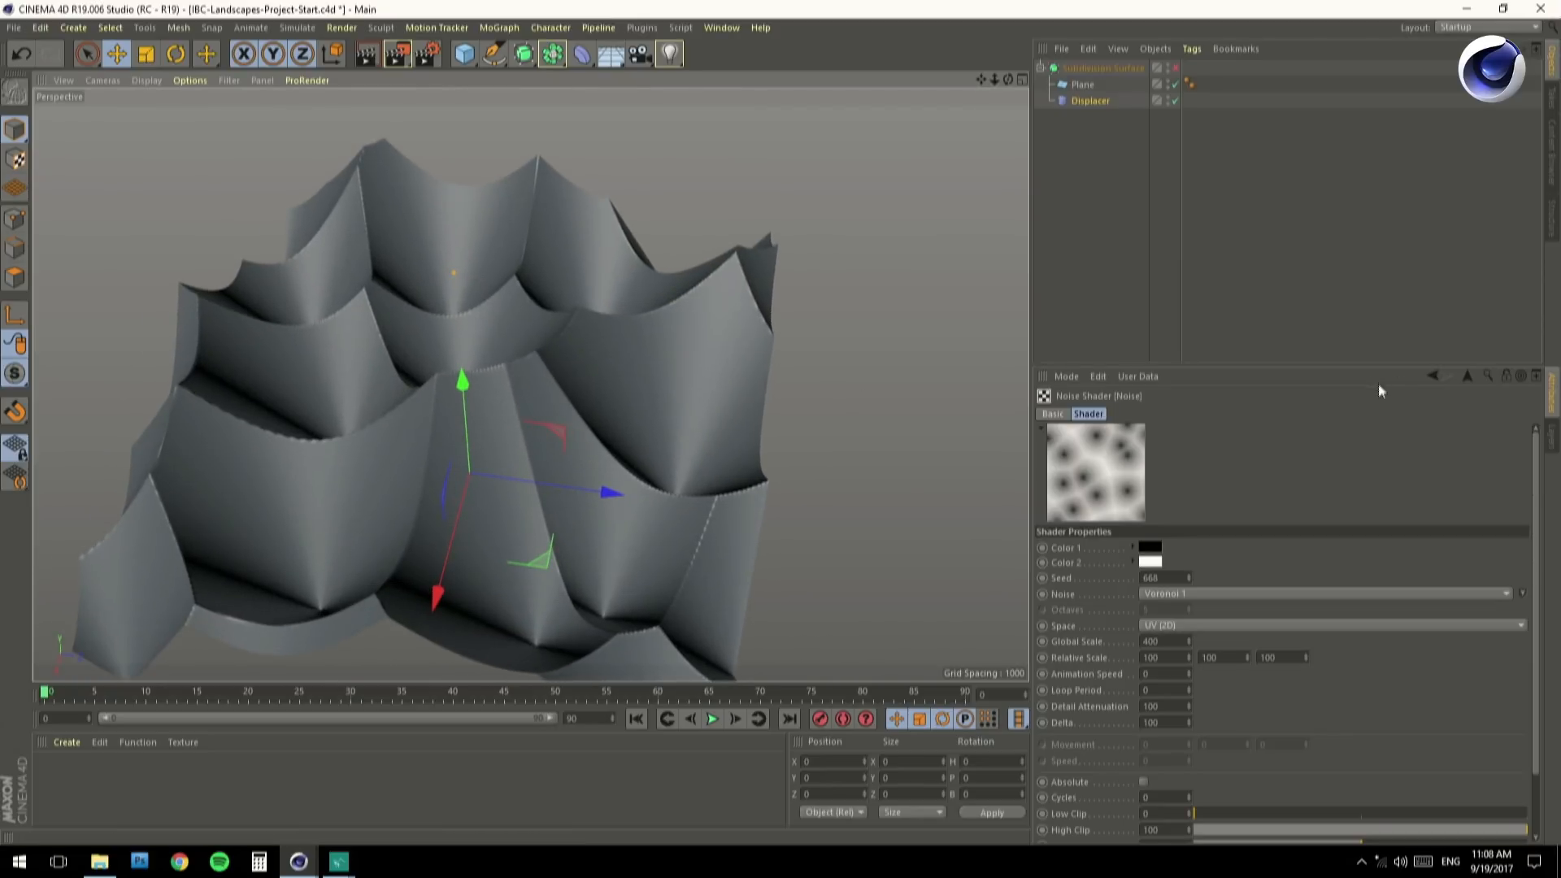
# Lighten the noise's Color 1 from the layer stack to a dark grey with a brightness value of 35.
pyautogui.click(1430, 376)
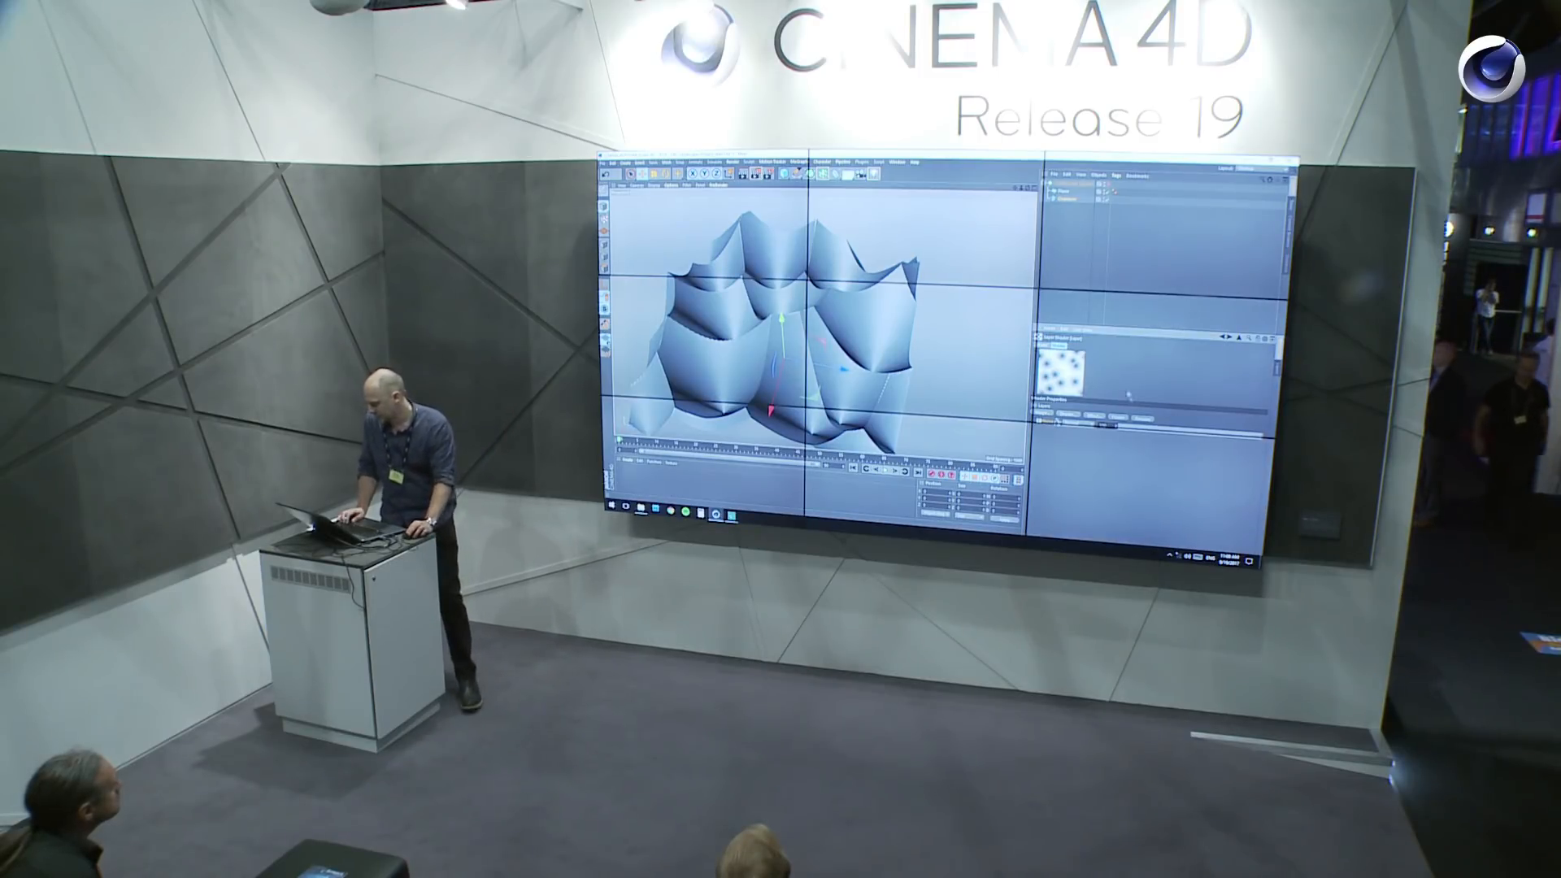
pyautogui.click(1058, 424)
pyautogui.click(1080, 420)
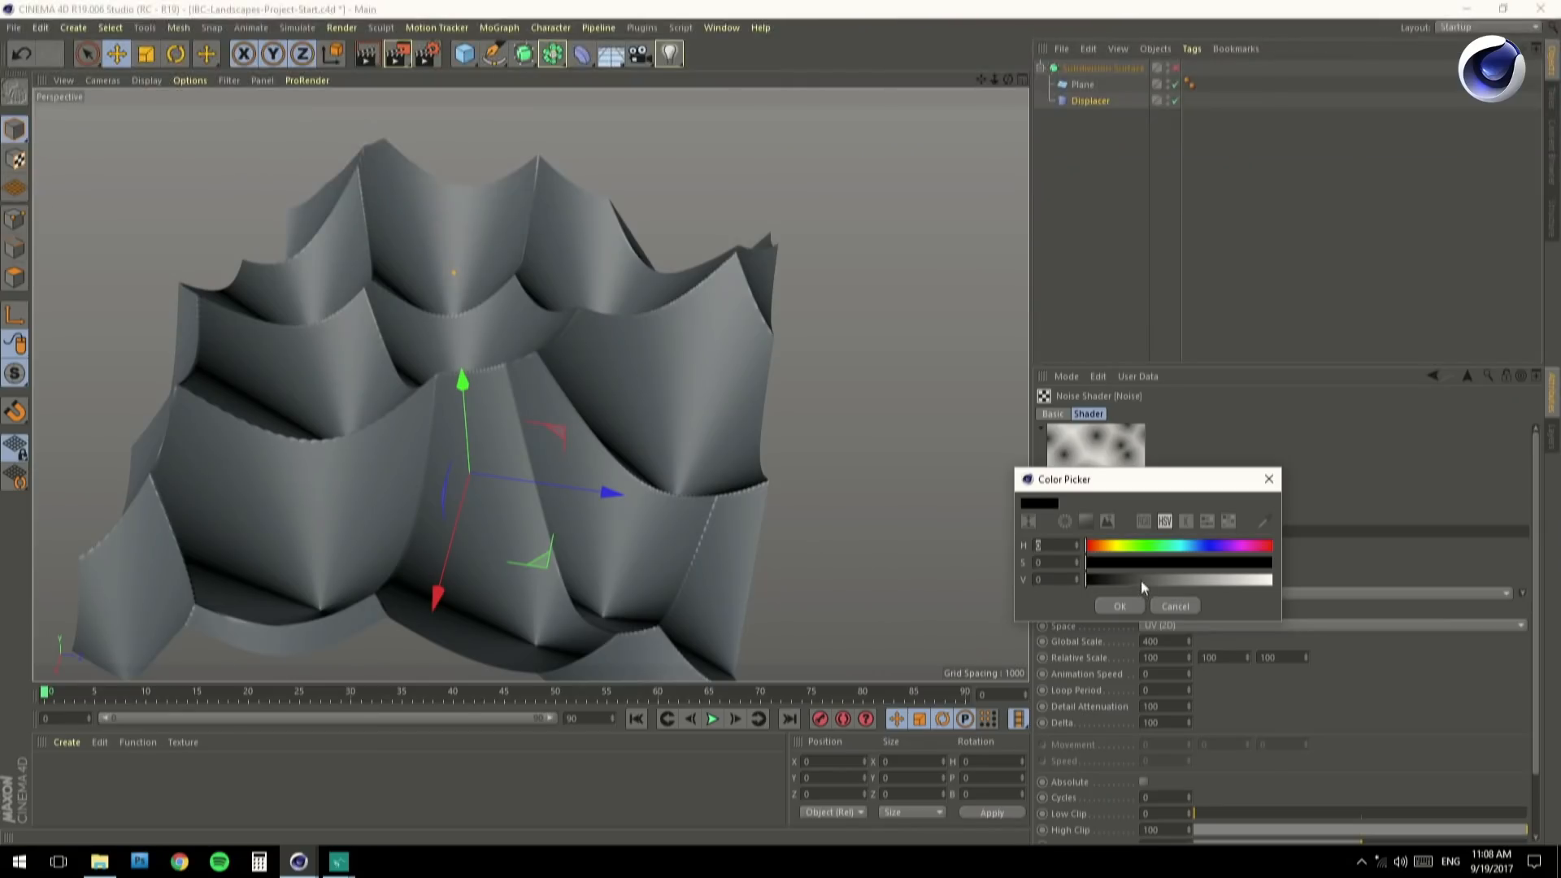
pyautogui.moveTo(1140, 579); pyautogui.dragTo(1150, 581)
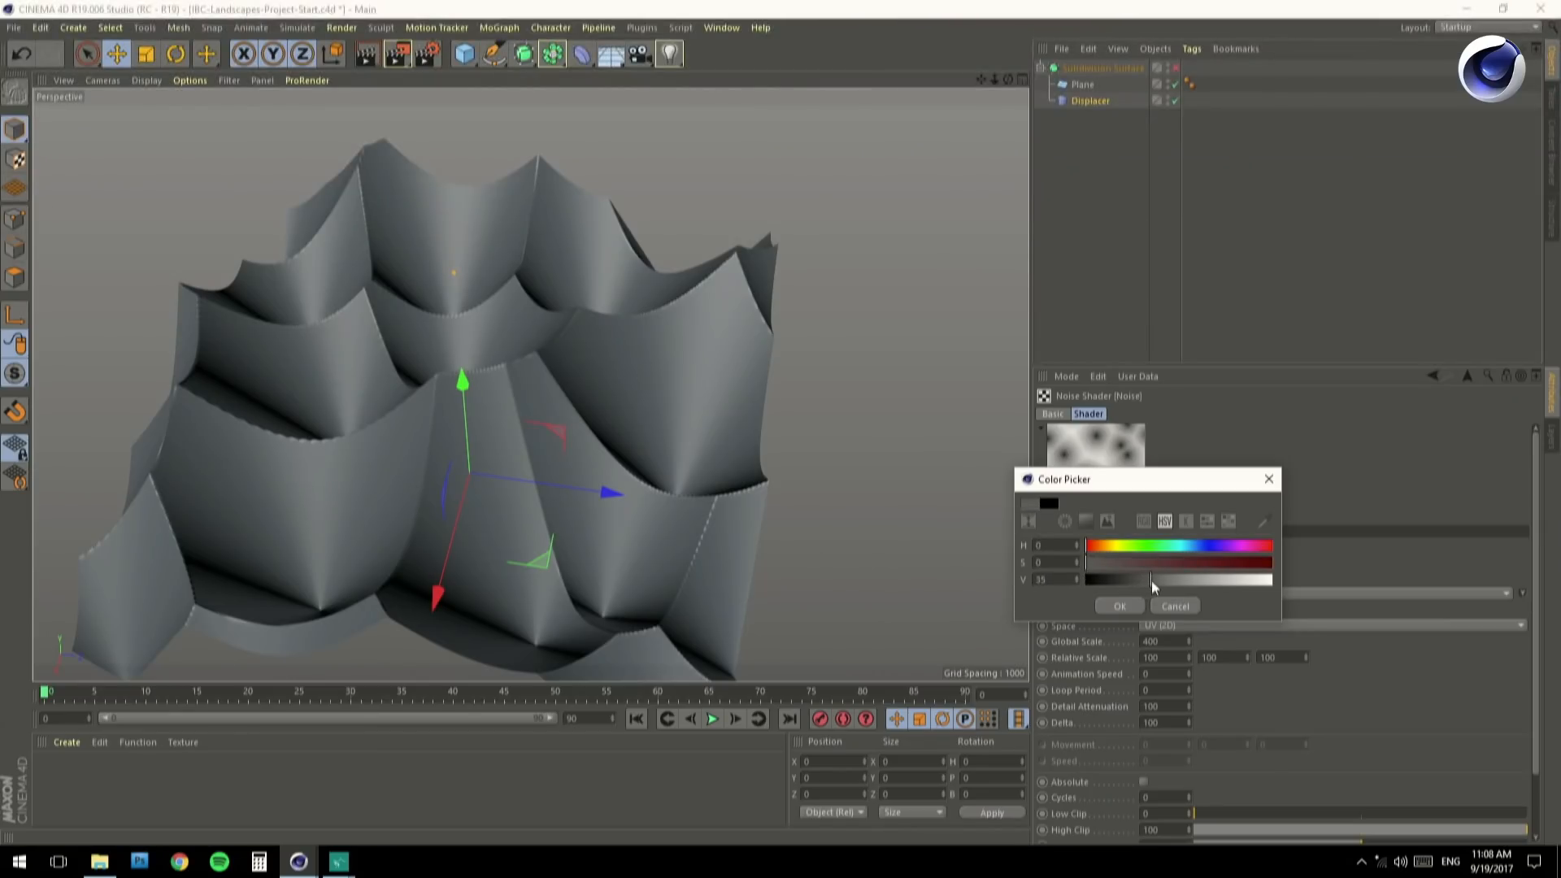
pyautogui.click(1120, 606)
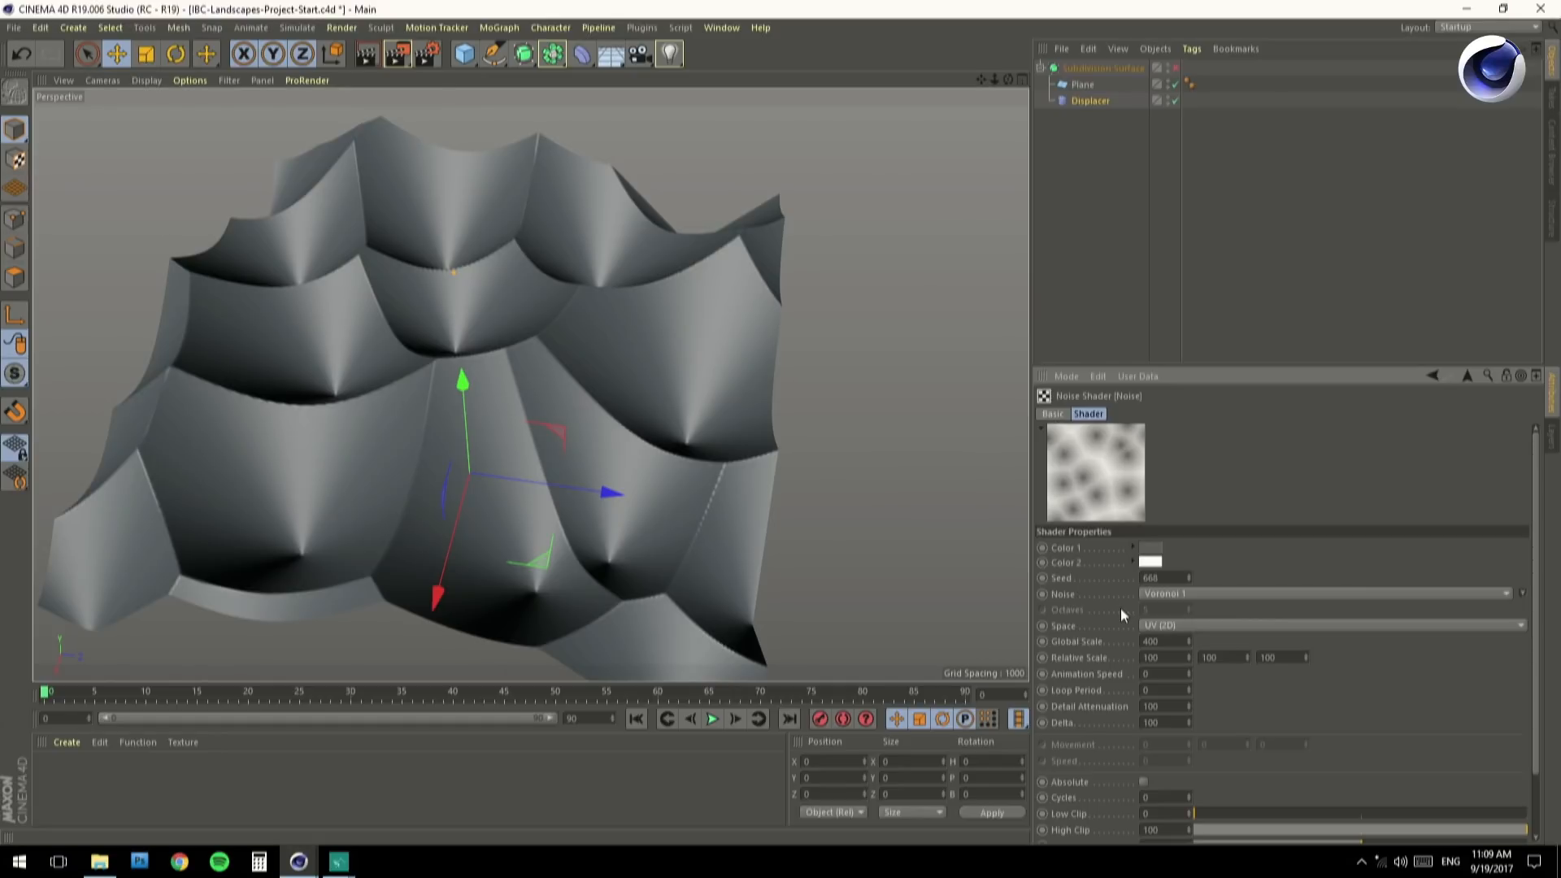
# Lighten the Voronoi 1 noise's Color 1 further to a mid grey.
pyautogui.click(1150, 548)
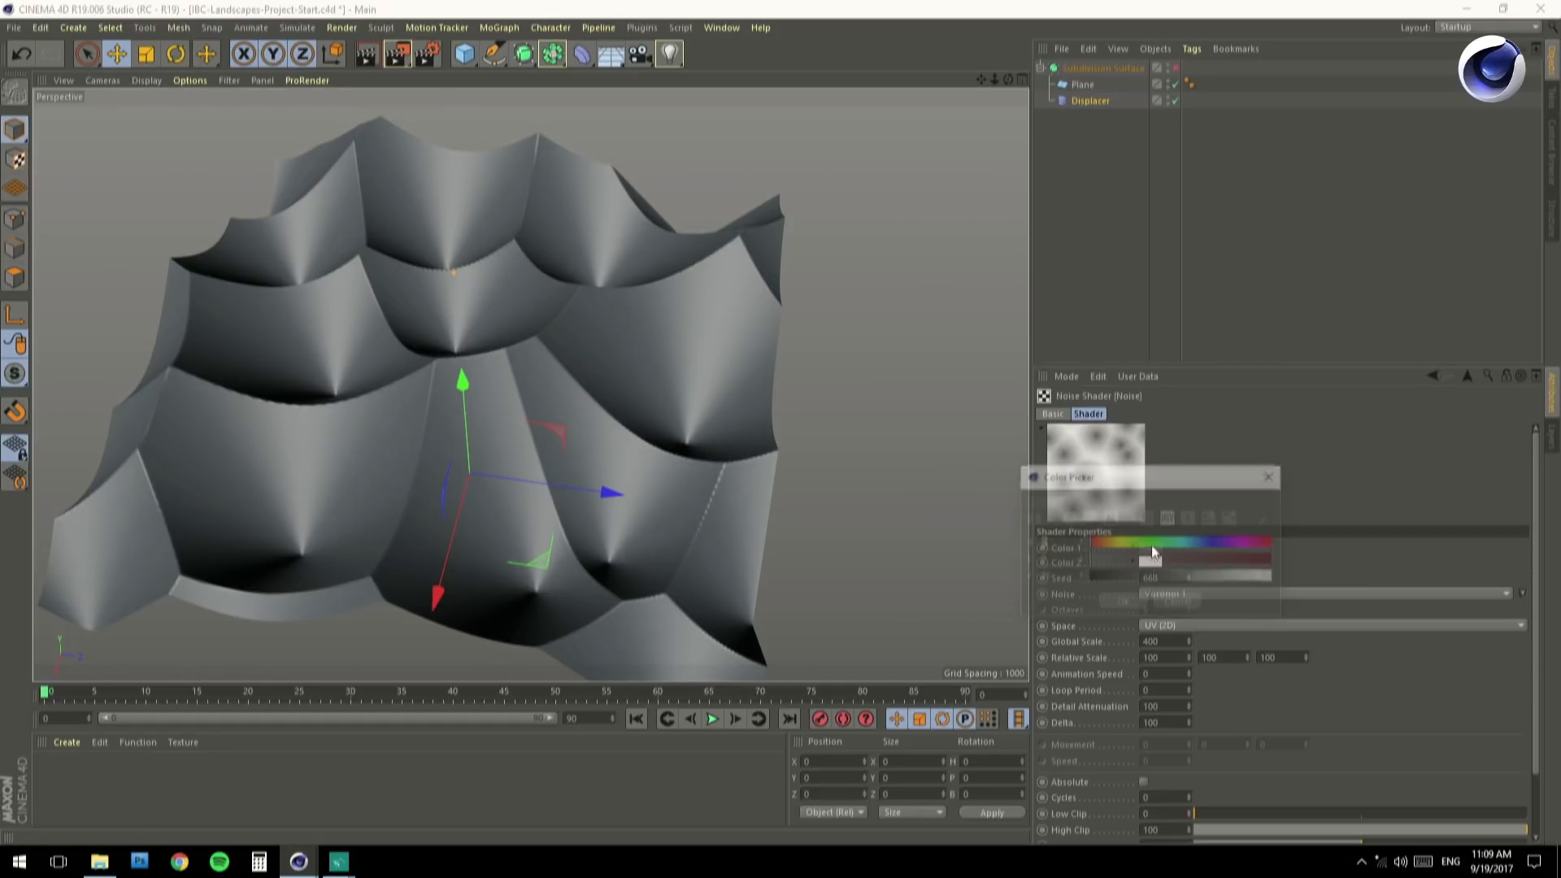
pyautogui.moveTo(1154, 579); pyautogui.dragTo(1174, 578)
pyautogui.click(1122, 603)
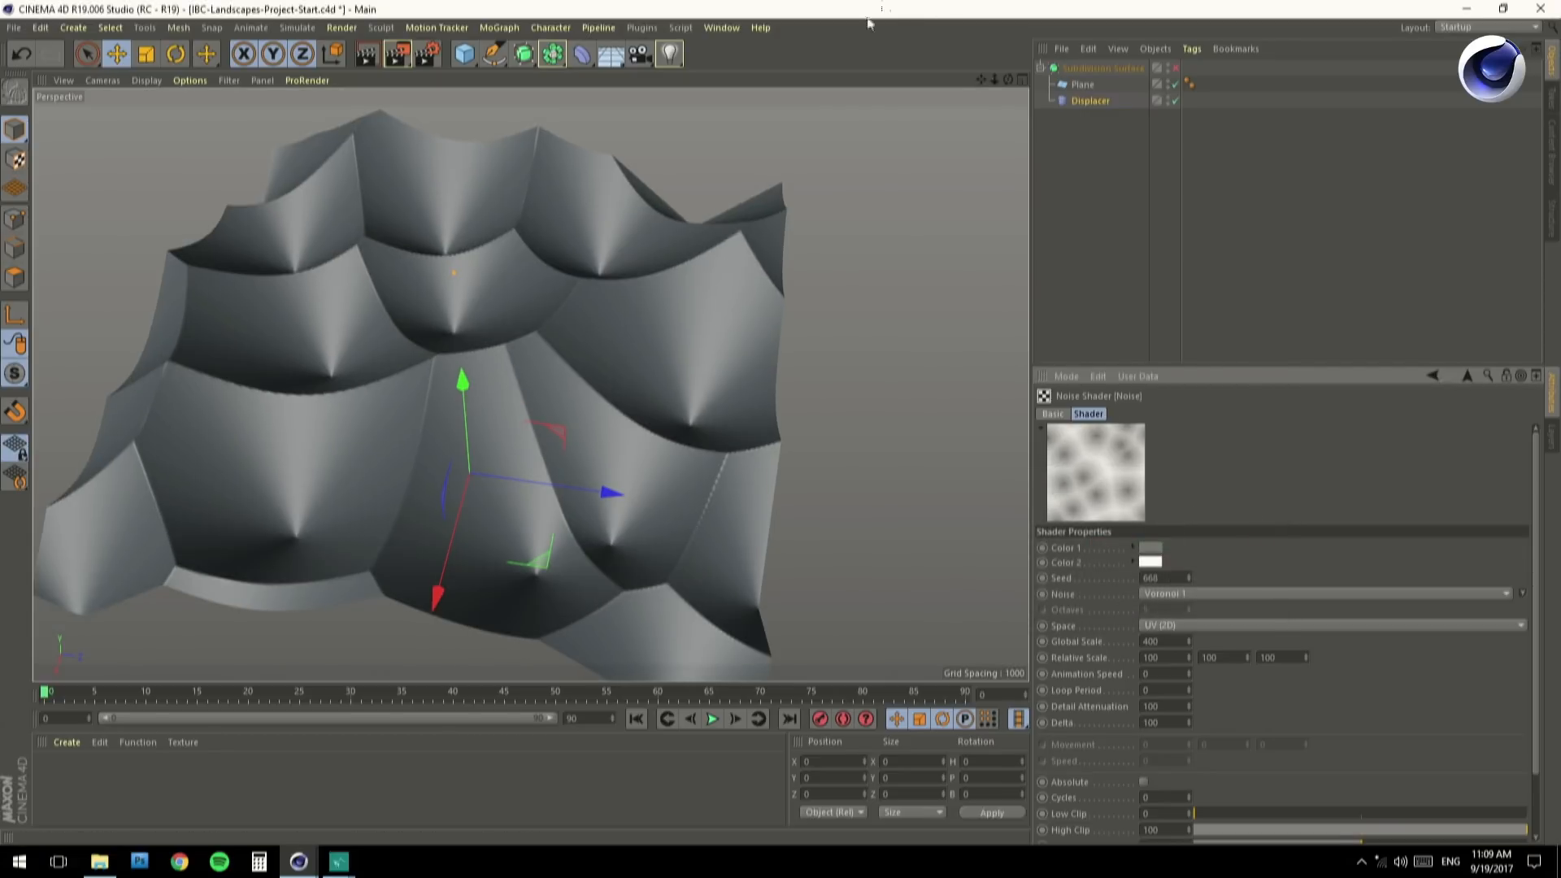
# Add a second noise shader above the first in the layer stack and set its noise type to Voronoi 3.
pyautogui.click(1434, 376)
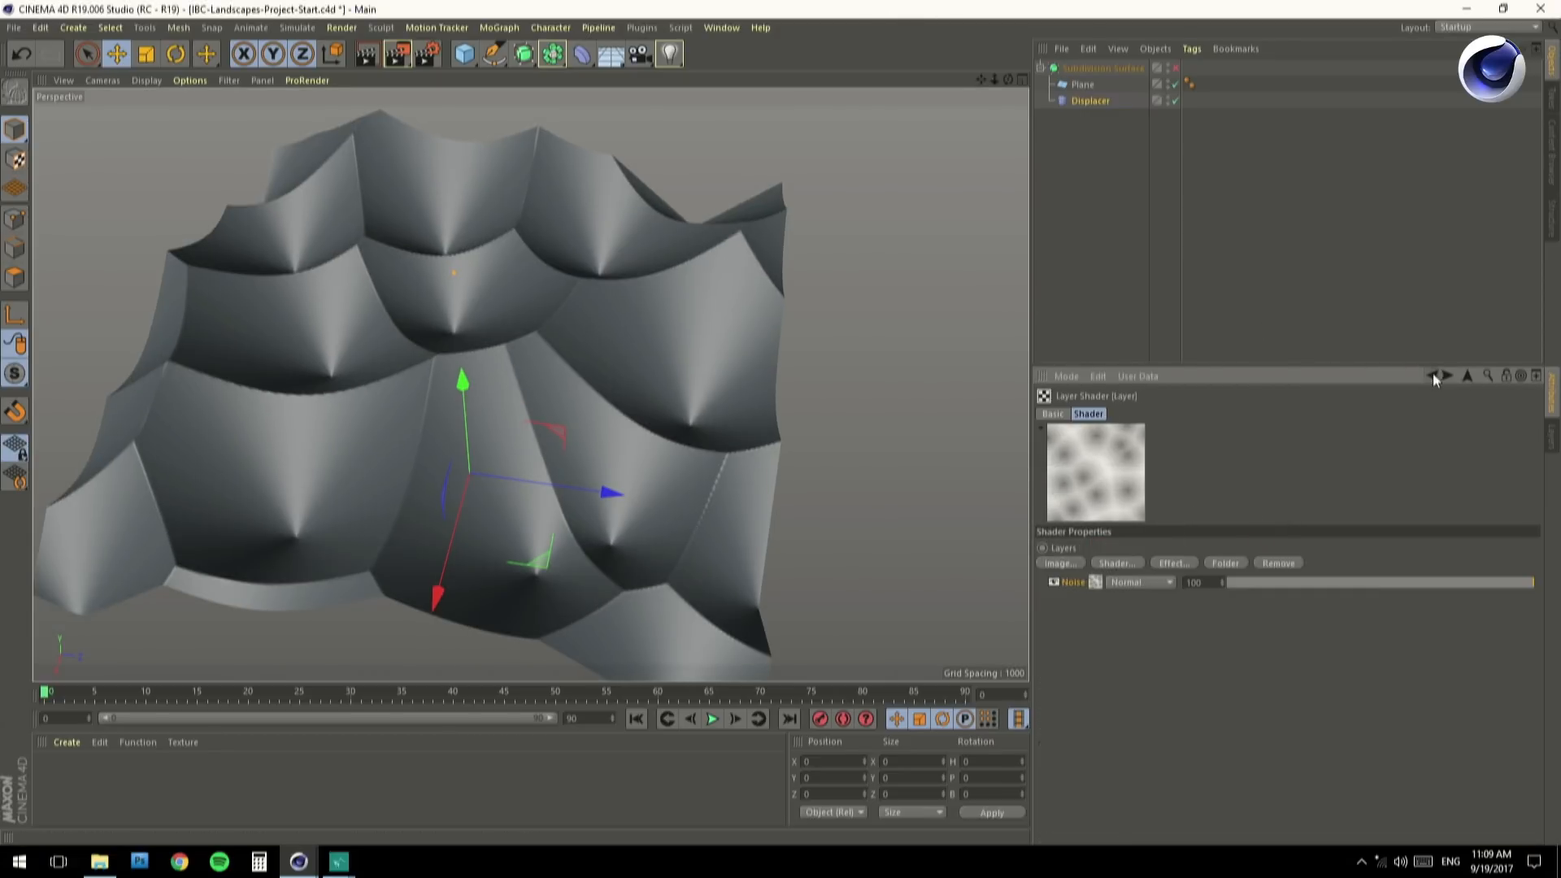
pyautogui.click(1123, 564)
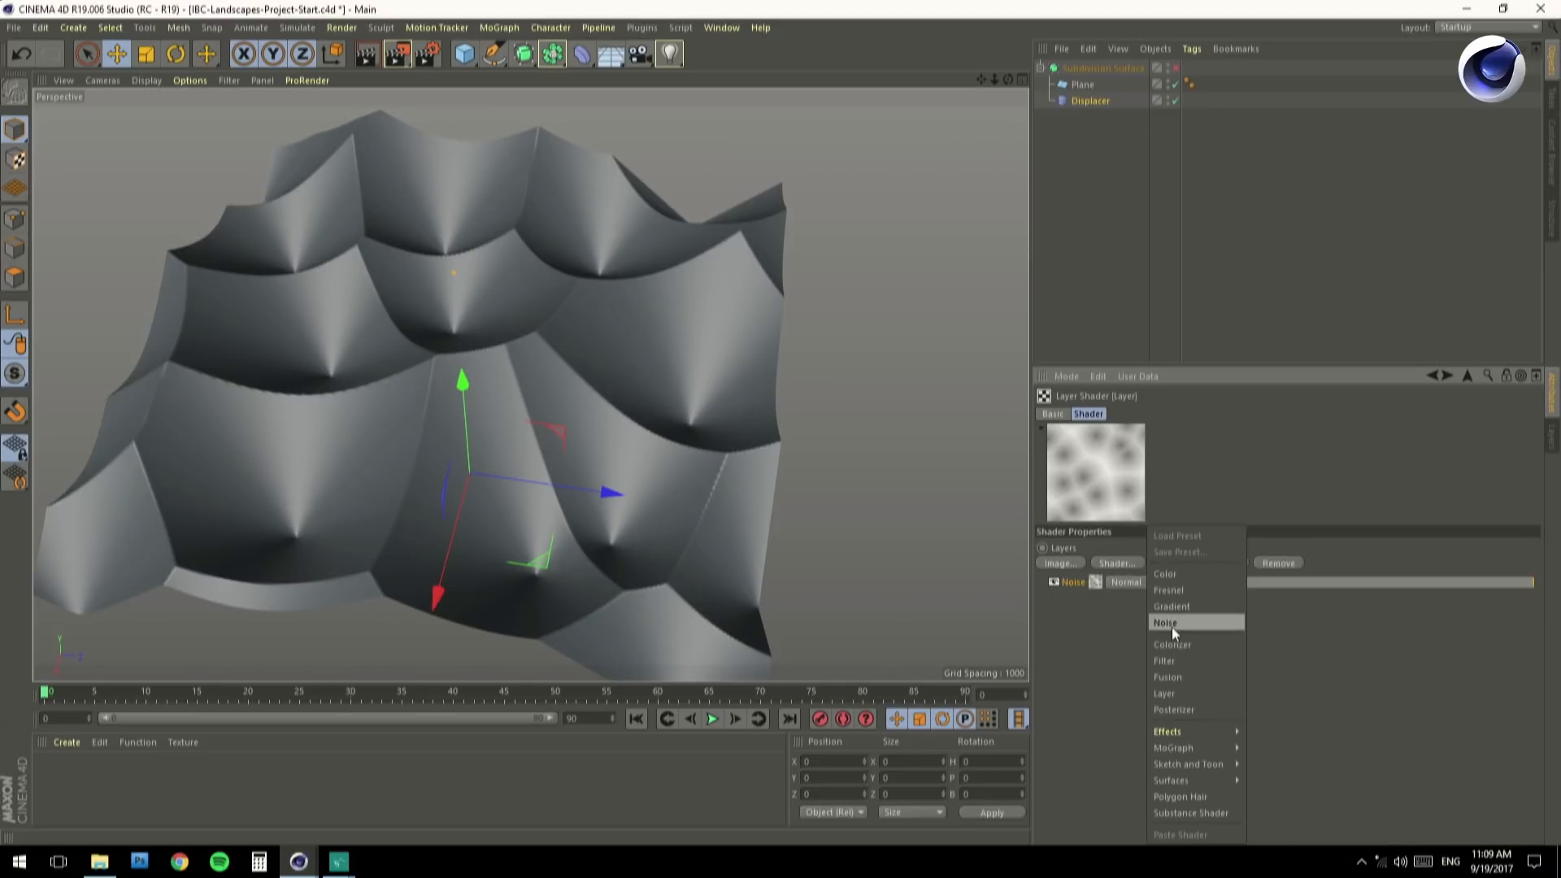
pyautogui.click(1171, 625)
pyautogui.click(1097, 597)
pyautogui.click(1164, 595)
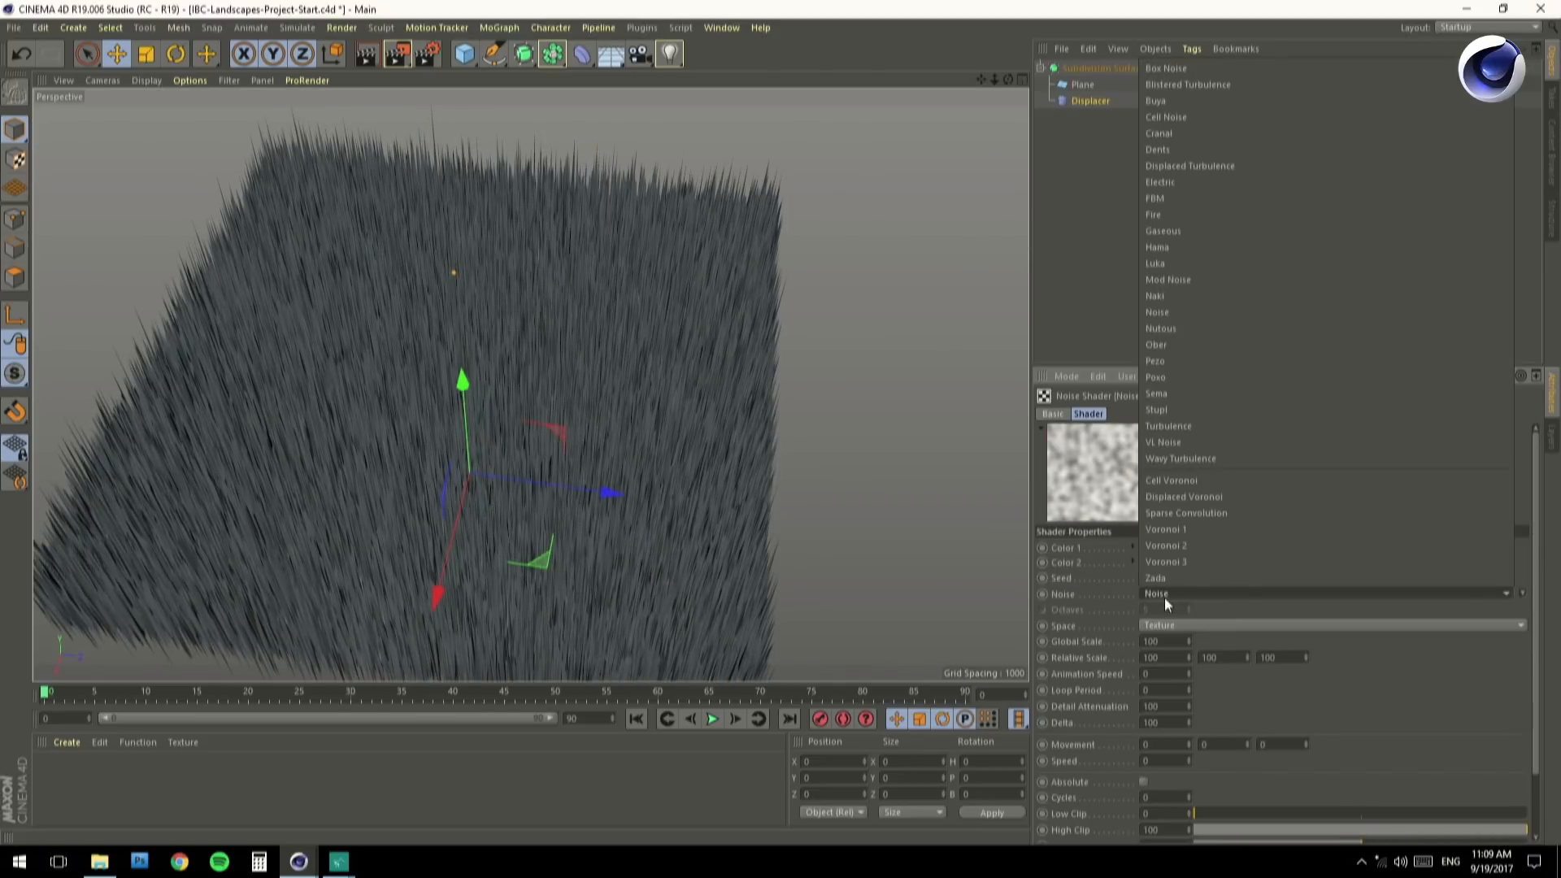
pyautogui.click(1168, 564)
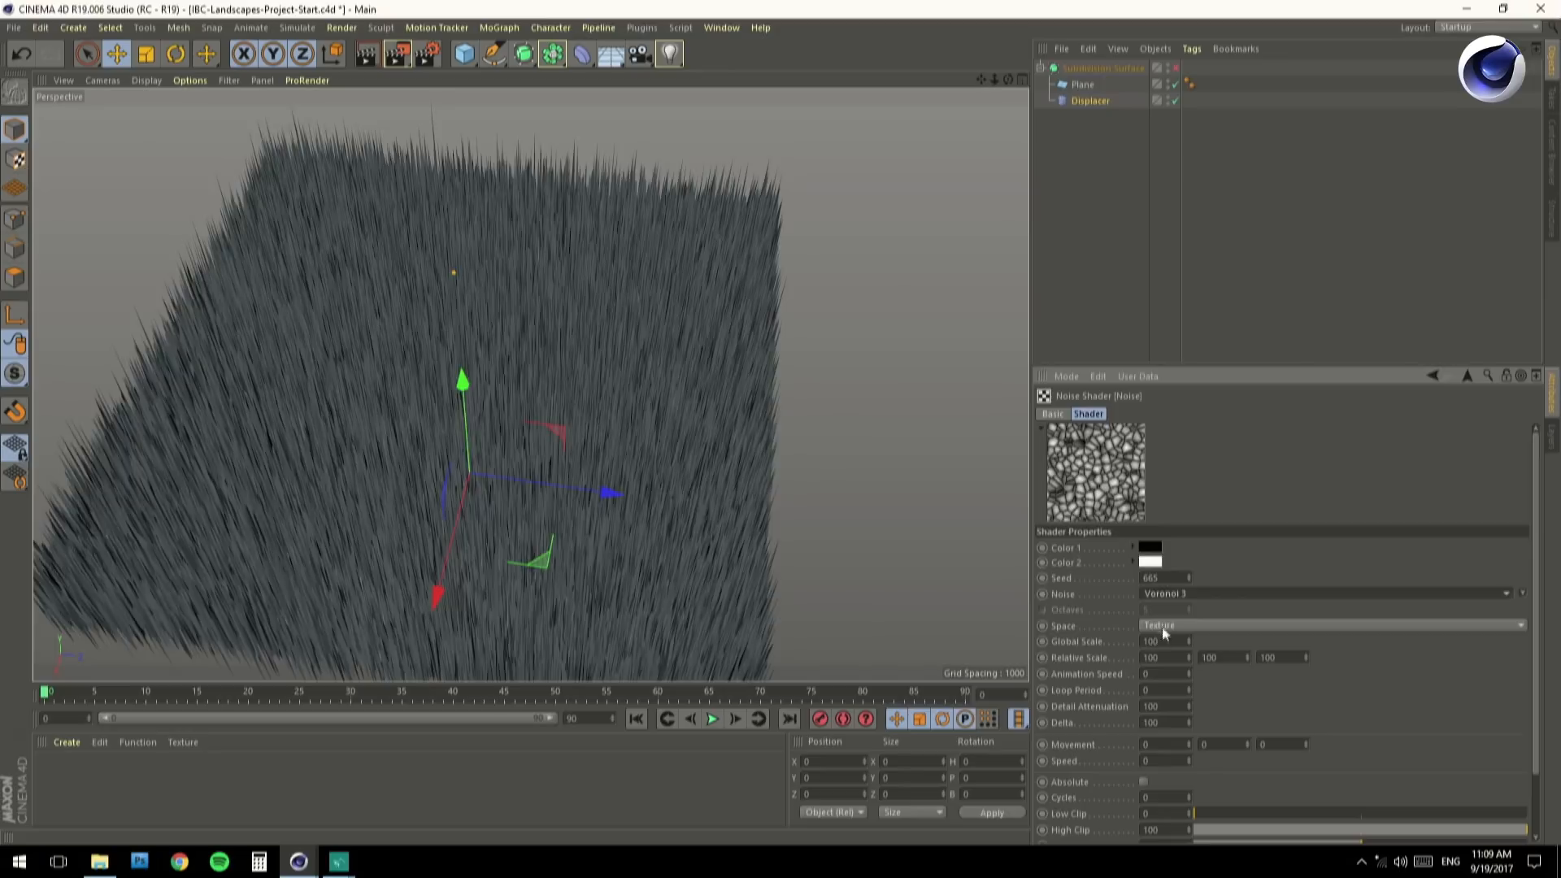
# Set the Voronoi 3 noise's space to UV (2D), its global scale to 250 and its seed to 667.
pyautogui.click(1164, 625)
pyautogui.click(1164, 641)
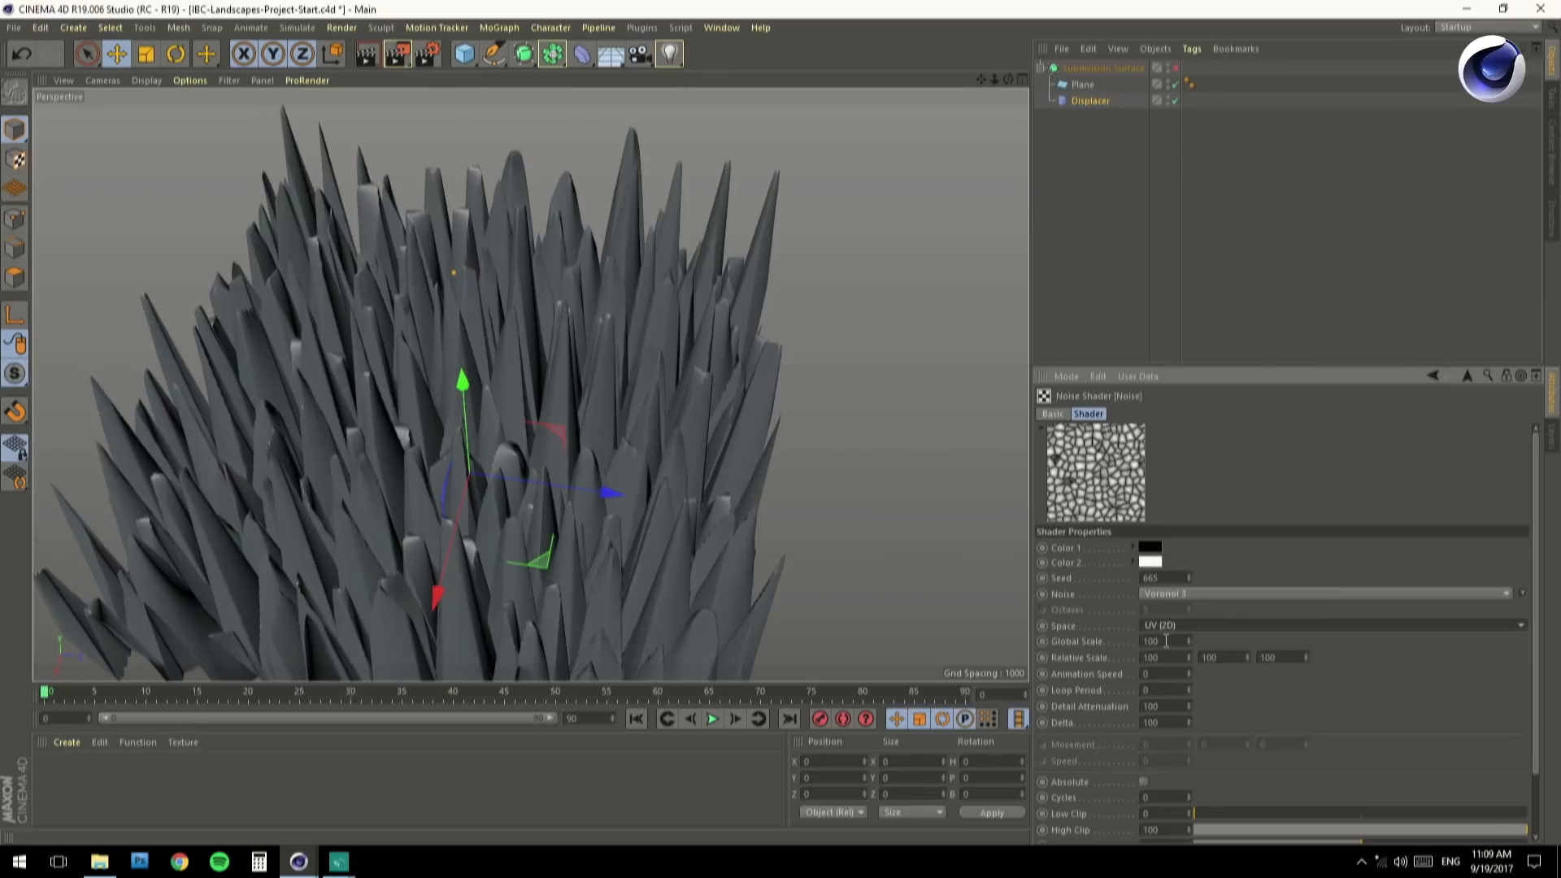
pyautogui.keyDown('alt'); pyautogui.moveTo(402, 471); pyautogui.dragTo(334, 390); pyautogui.keyUp('alt')
pyautogui.doubleClick(1166, 641)
pyautogui.write('250')
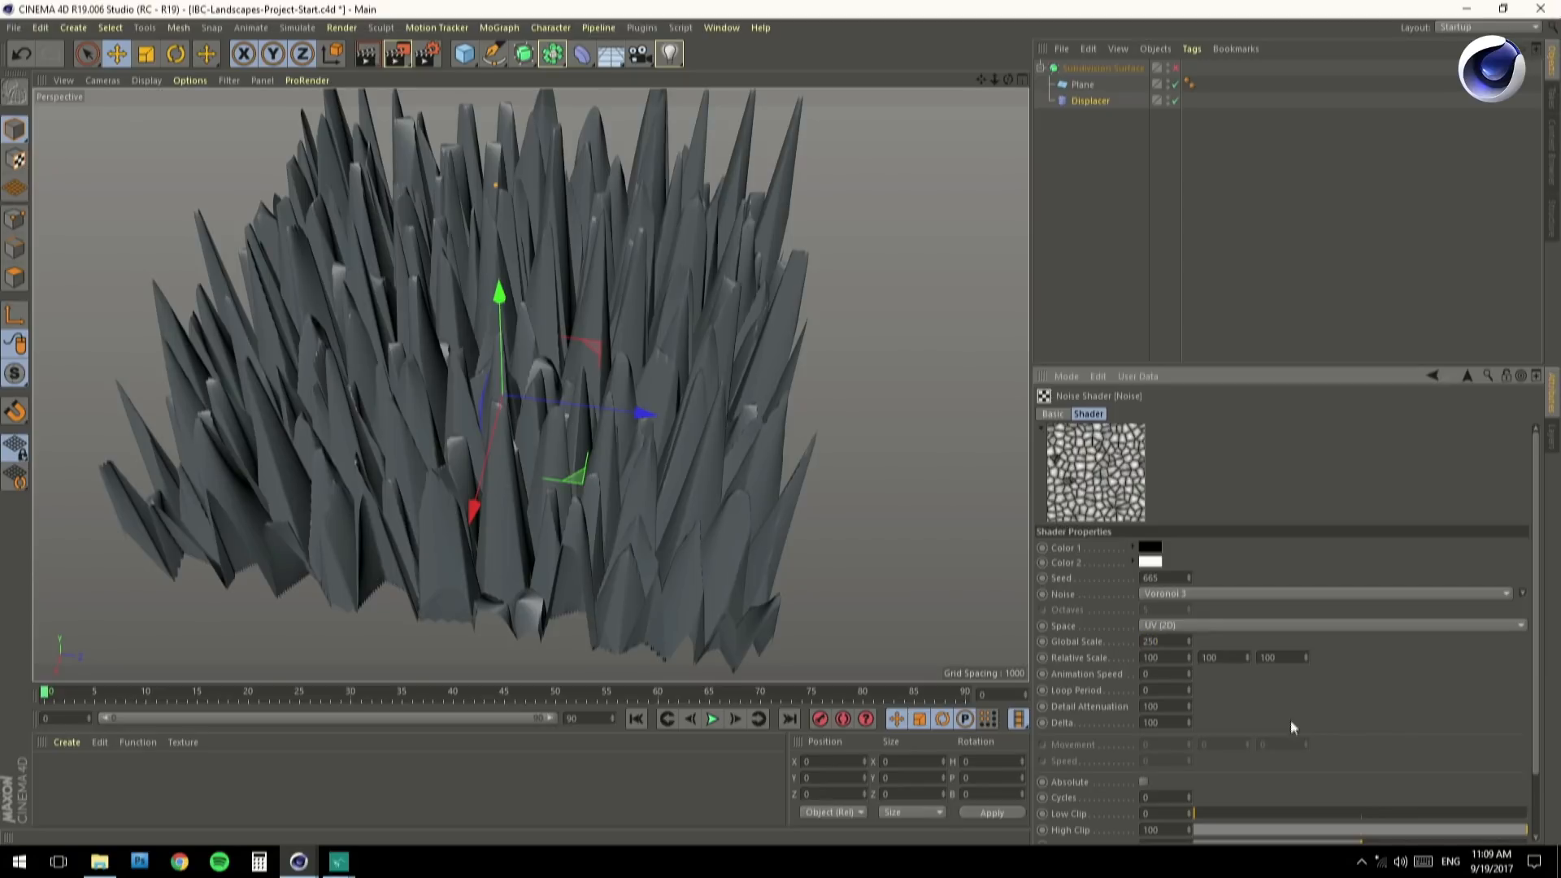
pyautogui.press('Return')
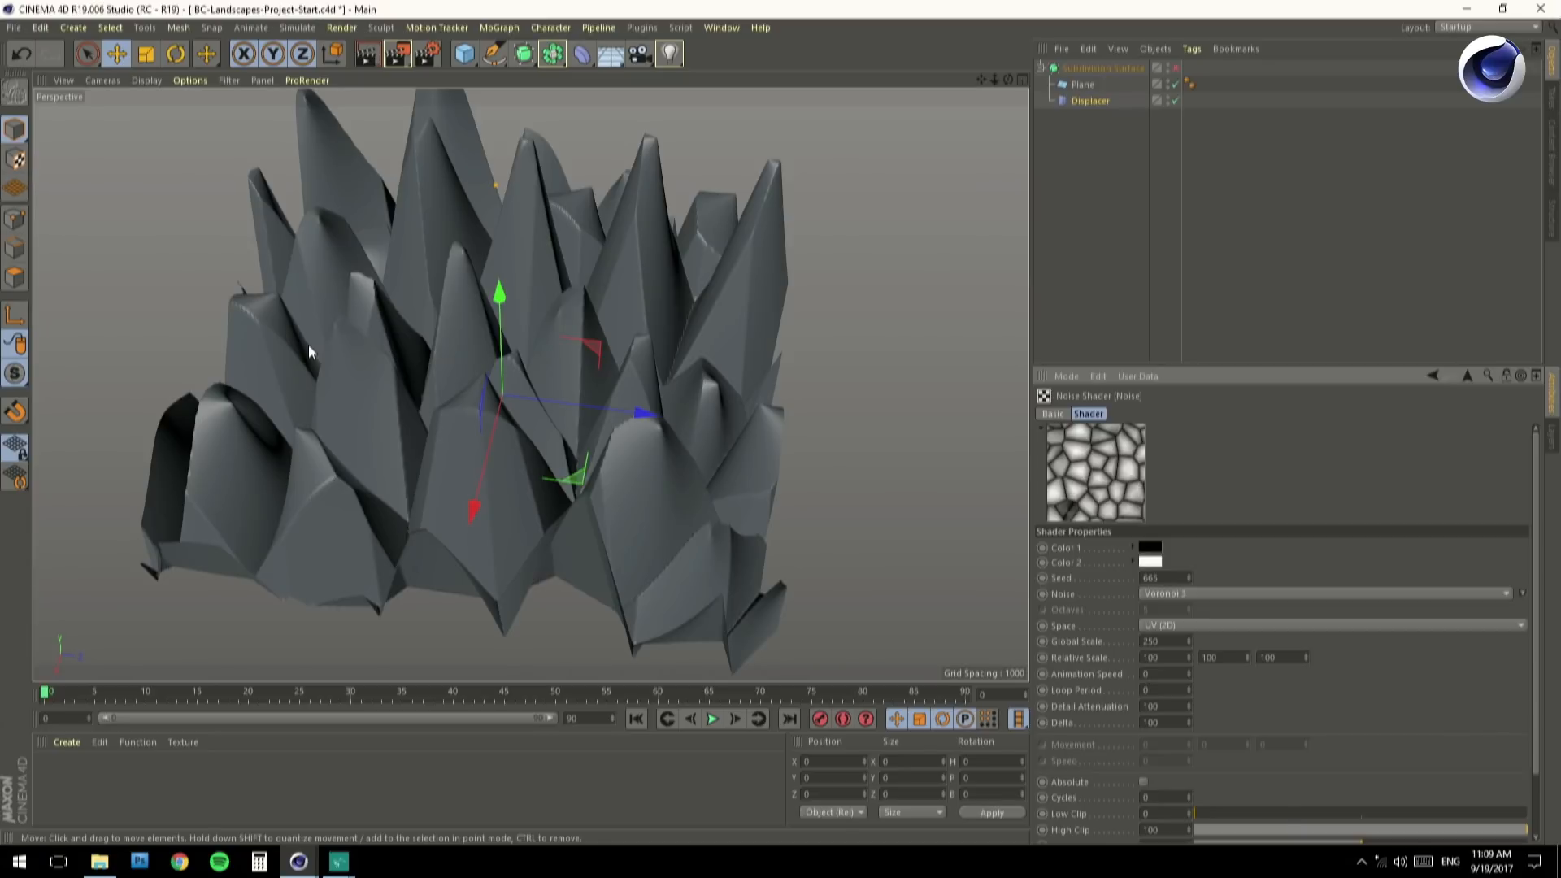
pyautogui.click(1188, 574)
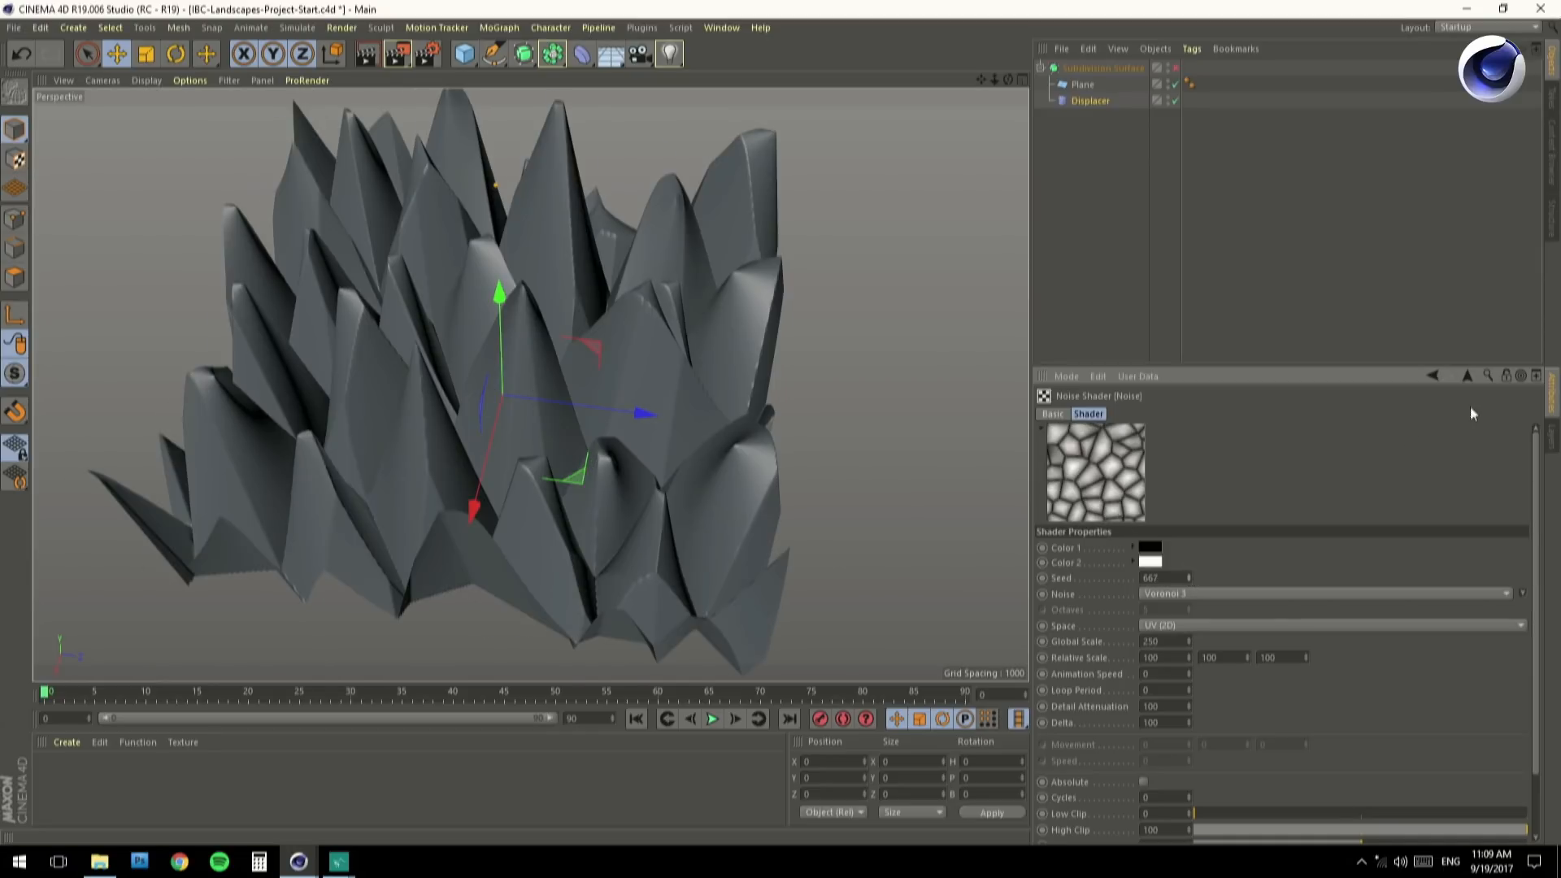
# Blend the Voronoi 3 layer over the base noise with Multiply at an opacity of 33.
pyautogui.click(1433, 376)
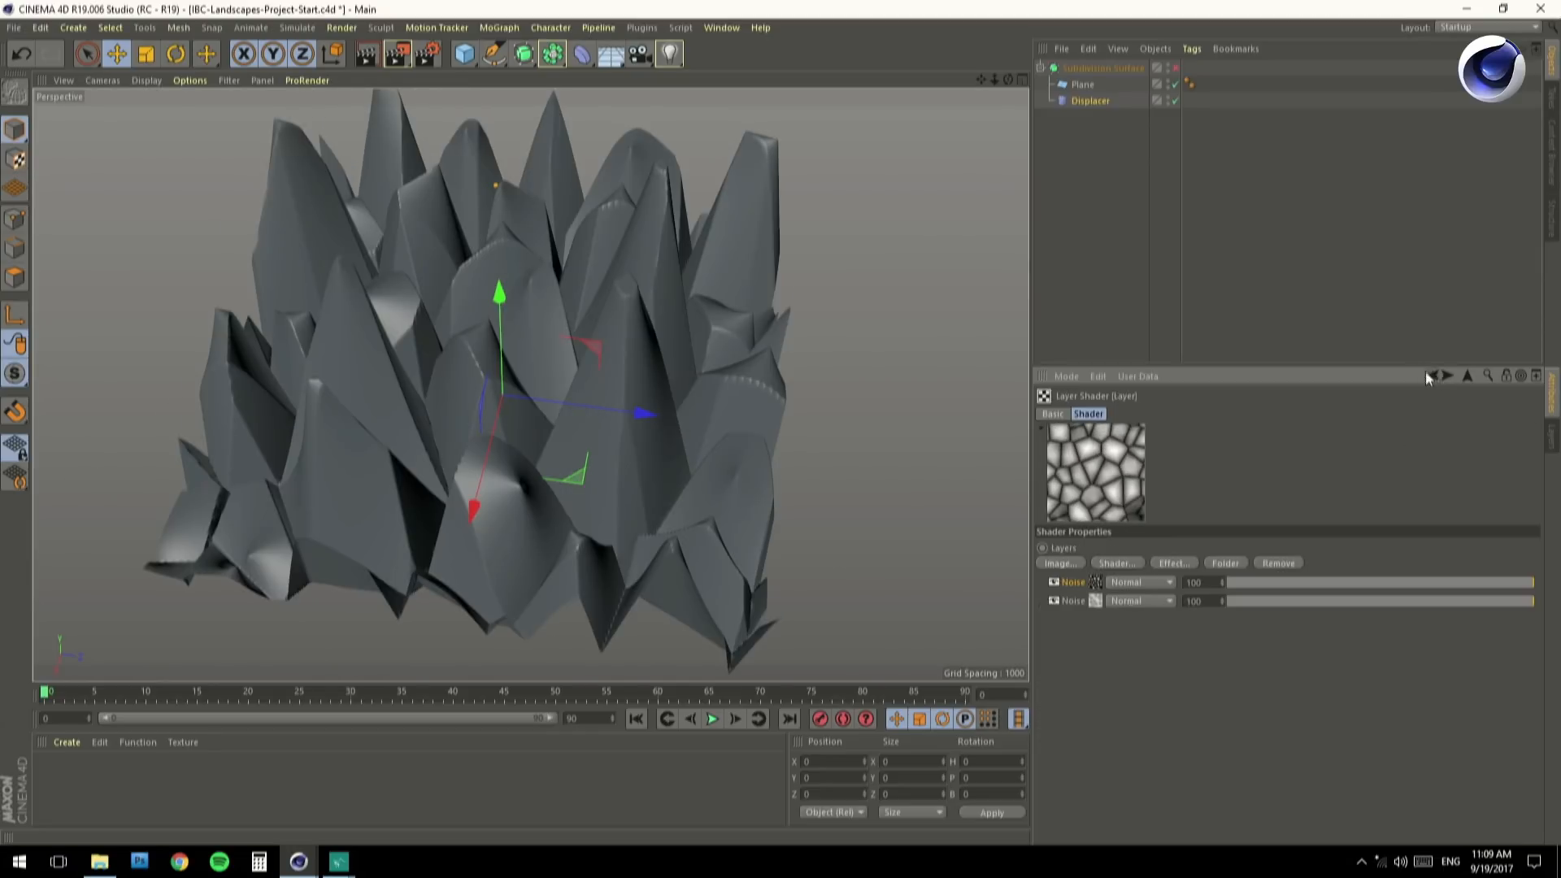
pyautogui.click(1171, 582)
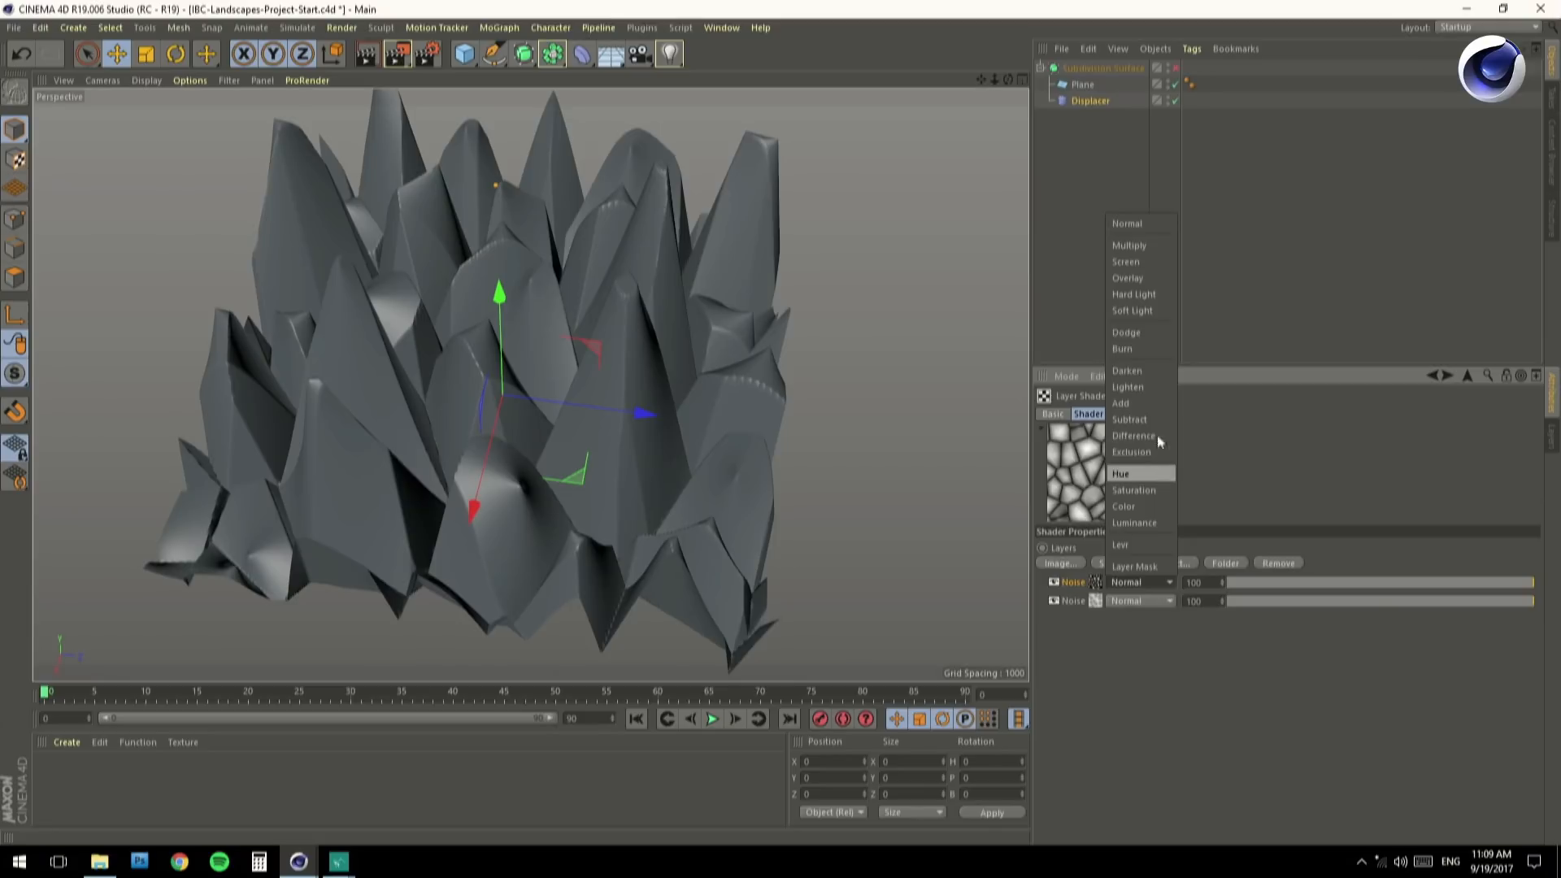
pyautogui.click(1131, 247)
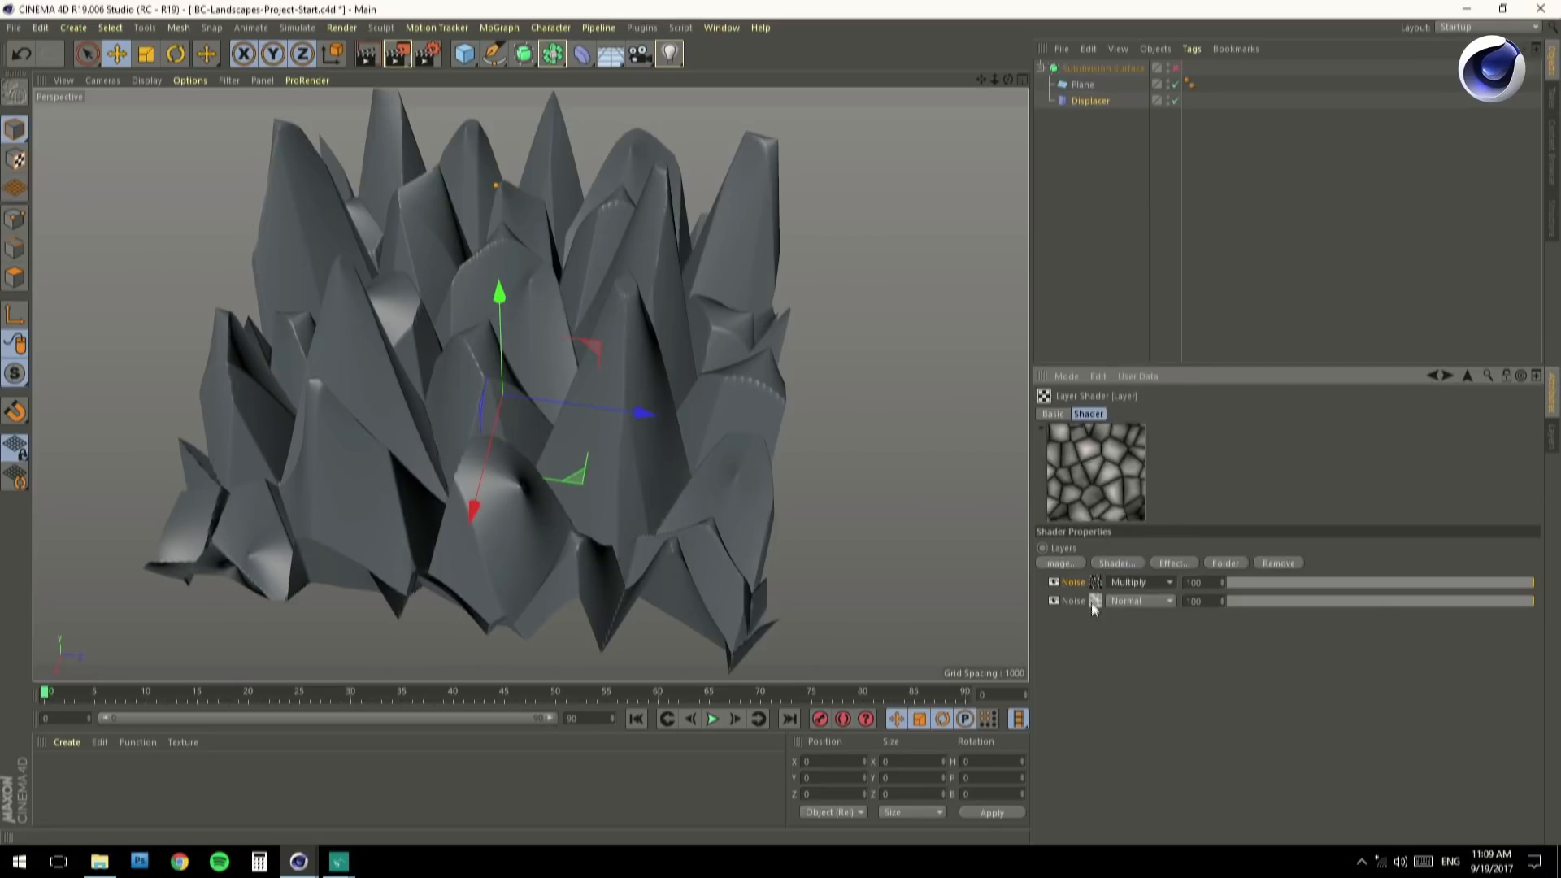
pyautogui.click(1324, 584)
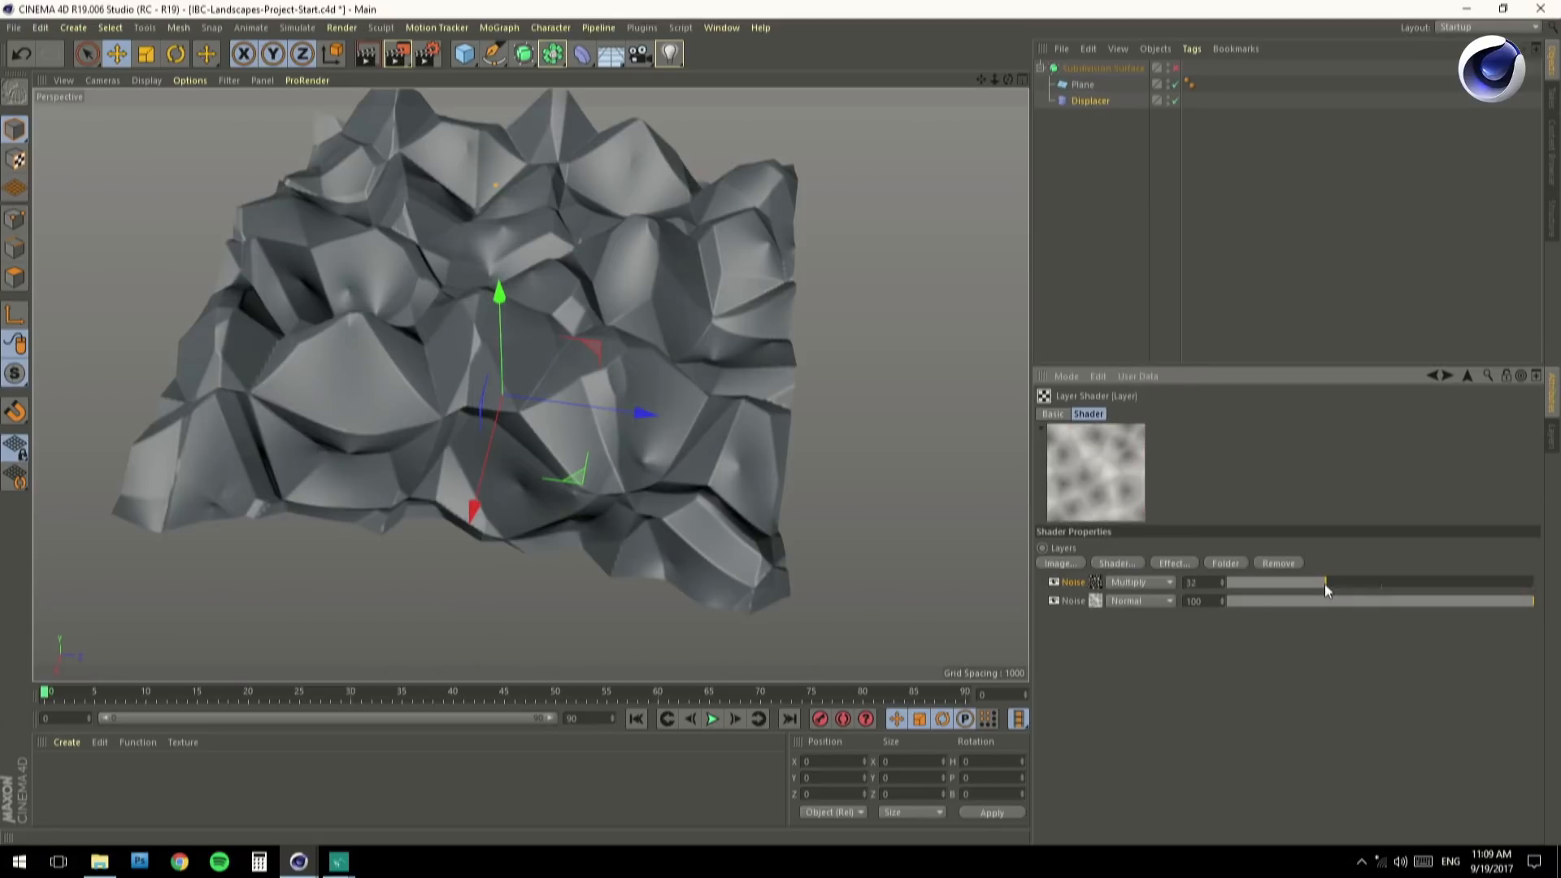
pyautogui.moveTo(1317, 584); pyautogui.dragTo(1331, 582)
pyautogui.keyDown('alt'); pyautogui.moveTo(422, 362); pyautogui.dragTo(422, 455); pyautogui.keyUp('alt')
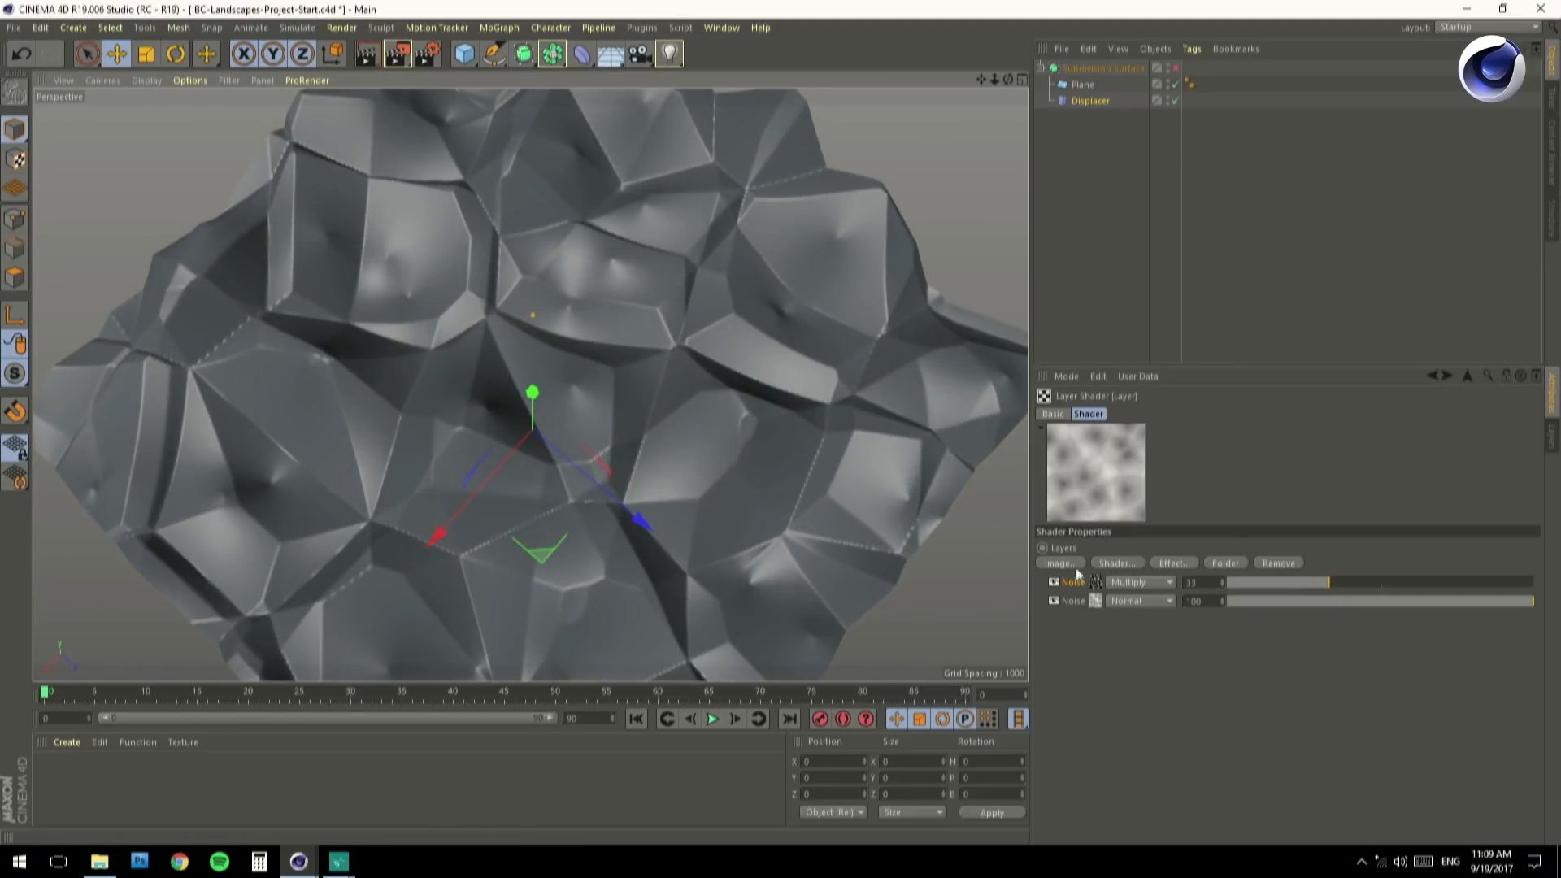
# Set the Voronoi 3 noise's seed to 669 and return to the layer stack.
pyautogui.click(1098, 582)
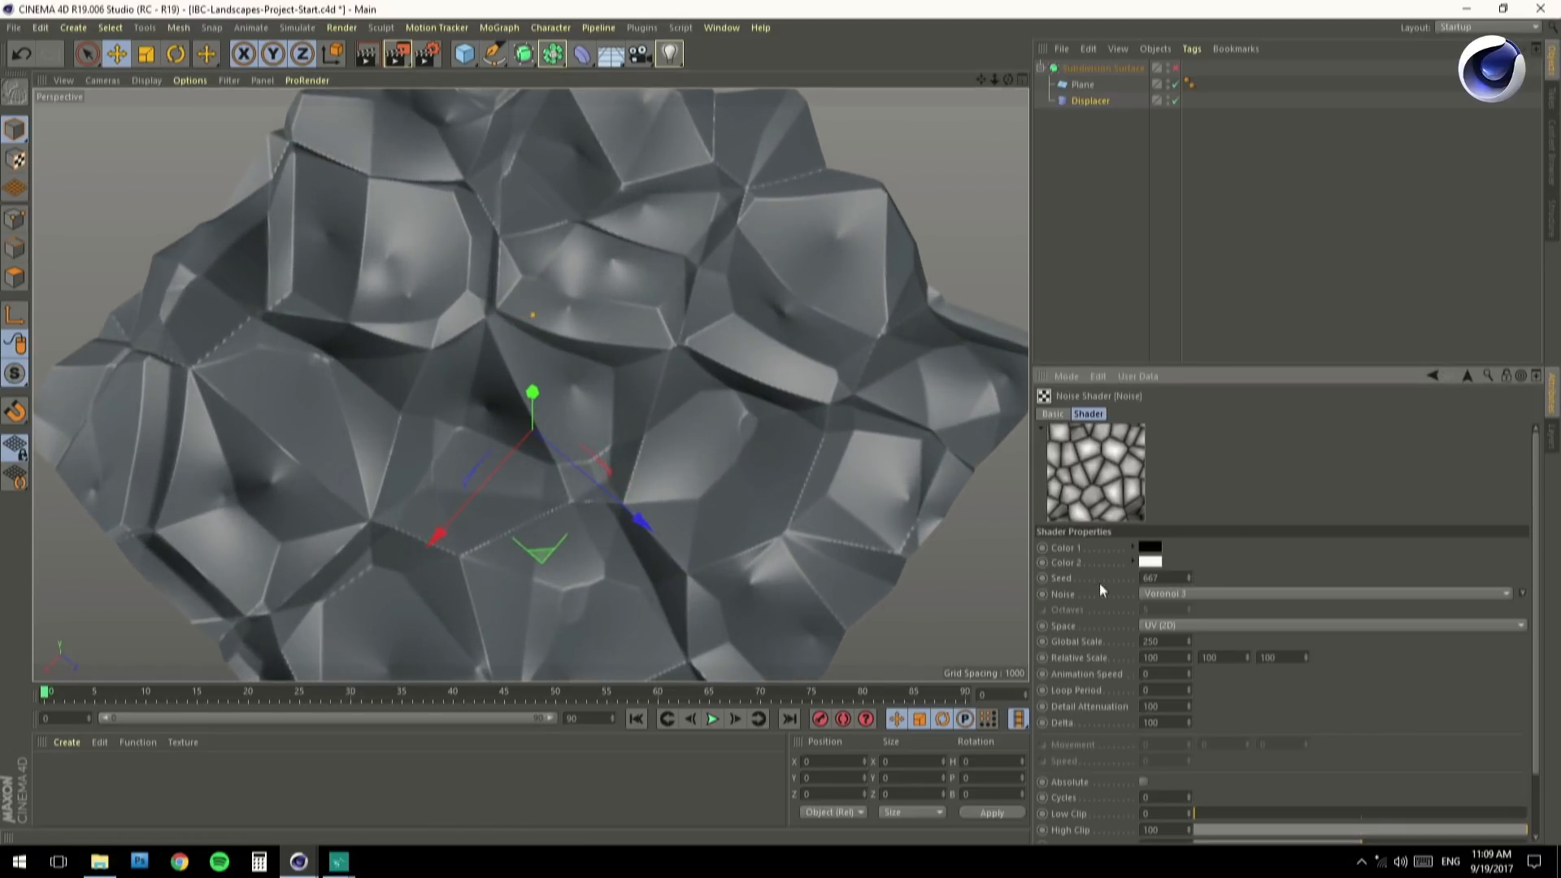
pyautogui.click(1189, 574)
pyautogui.click(1188, 574)
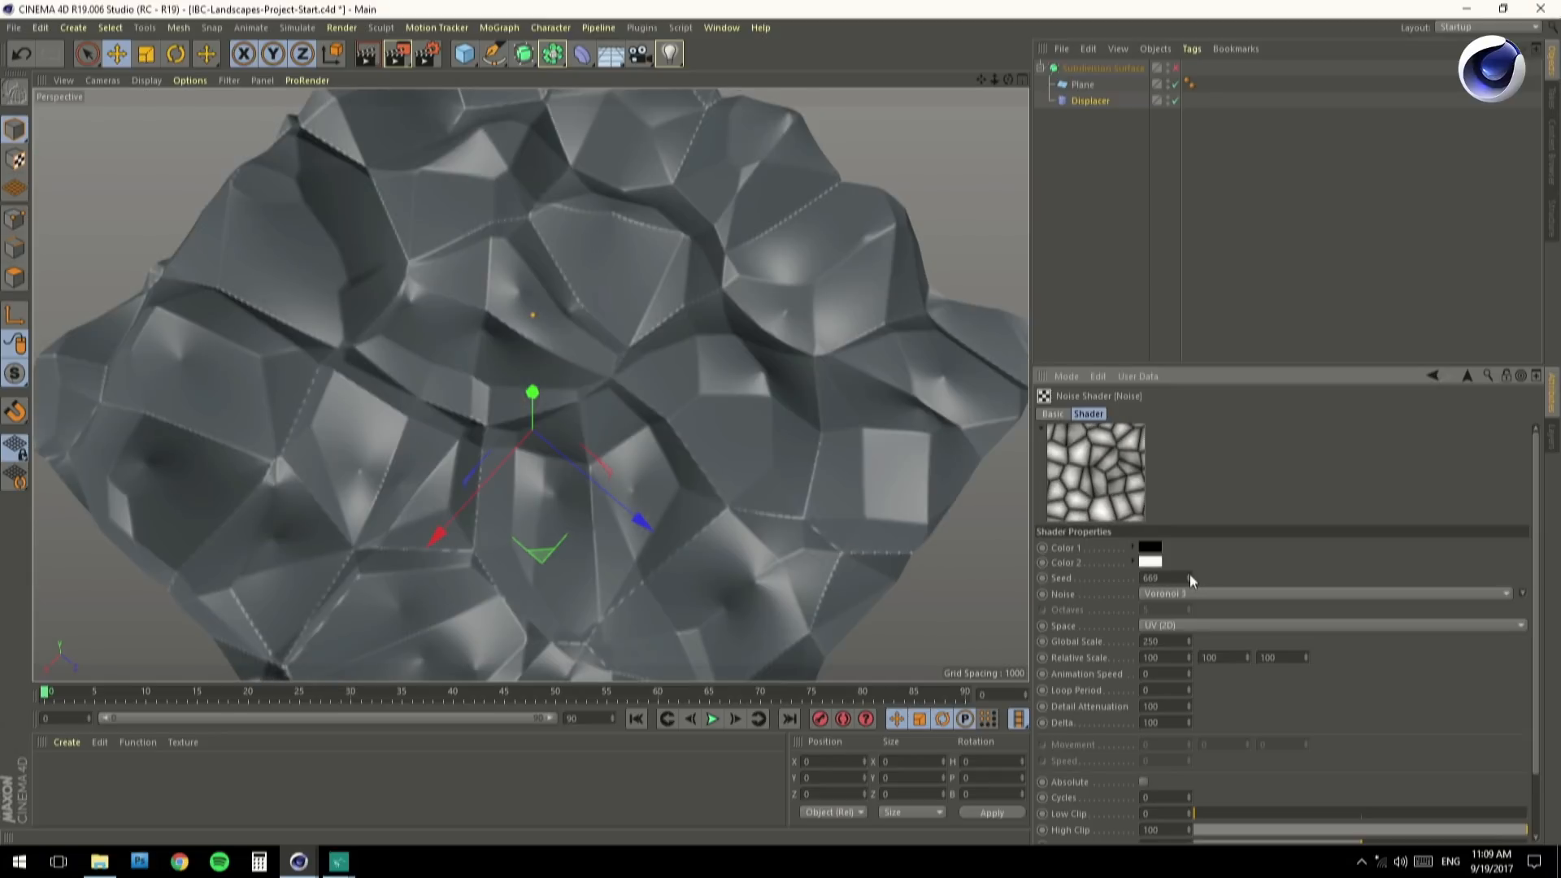
pyautogui.click(1431, 375)
# Compare the terrain with the Voronoi 3 layer off and on, and set that layer's opacity to 30.
pyautogui.keyDown('alt'); pyautogui.moveTo(496, 362); pyautogui.dragTo(463, 383); pyautogui.keyUp('alt')
pyautogui.click(1312, 582)
pyautogui.moveTo(340, 504)
pyautogui.keyDown('alt'); pyautogui.mouseDown()
pyautogui.moveTo(419, 493)
pyautogui.moveTo(470, 462)
pyautogui.moveTo(406, 422)
pyautogui.moveTo(364, 501)
pyautogui.mouseUp(); pyautogui.keyUp('alt')
pyautogui.click(1053, 582)
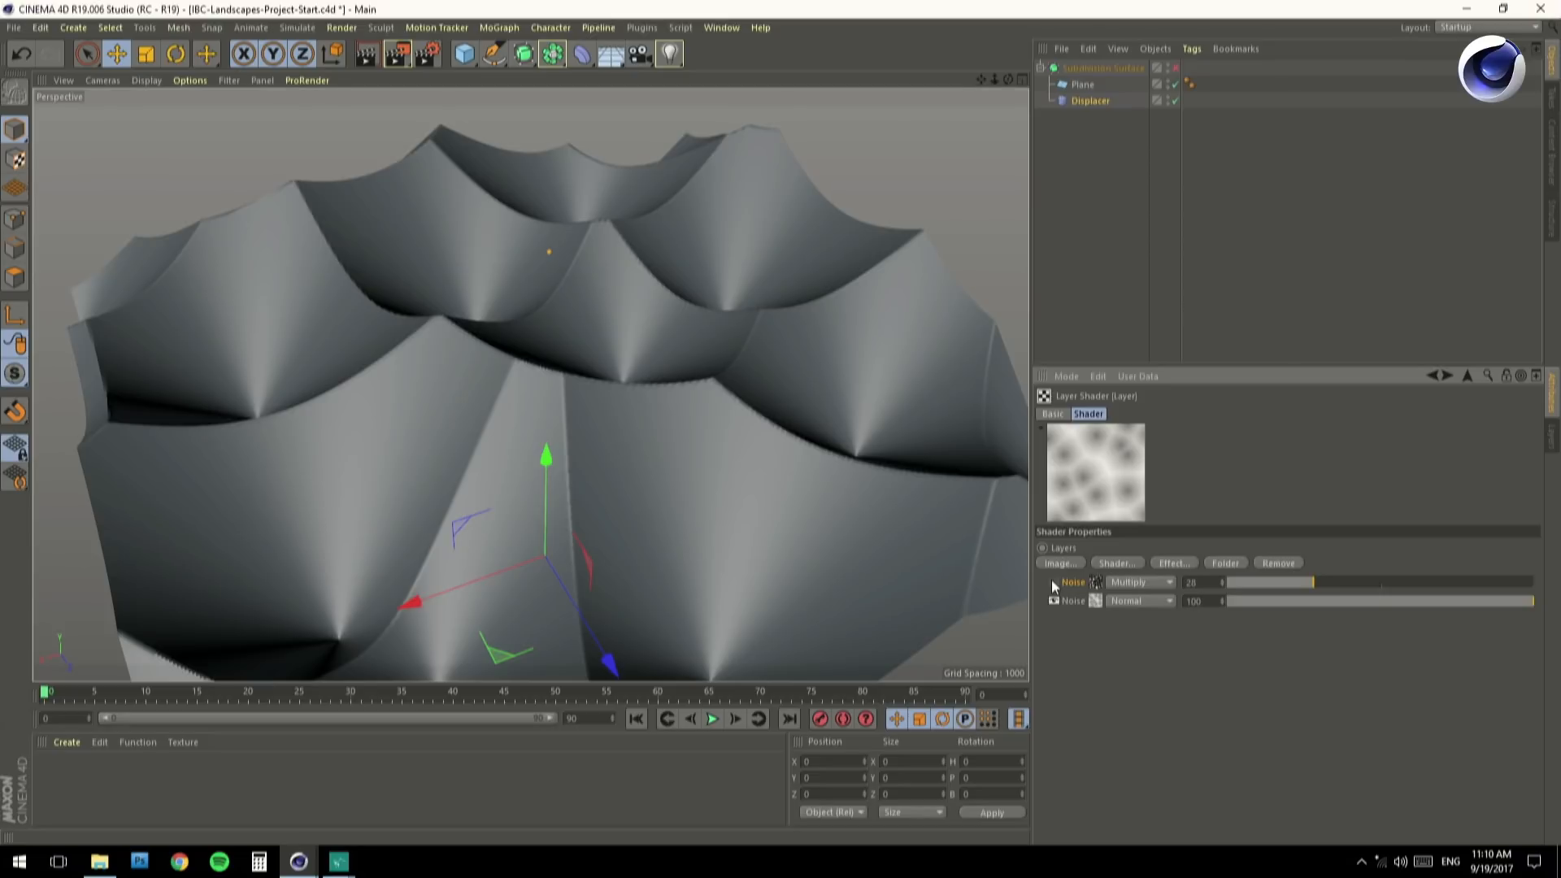
pyautogui.click(1053, 583)
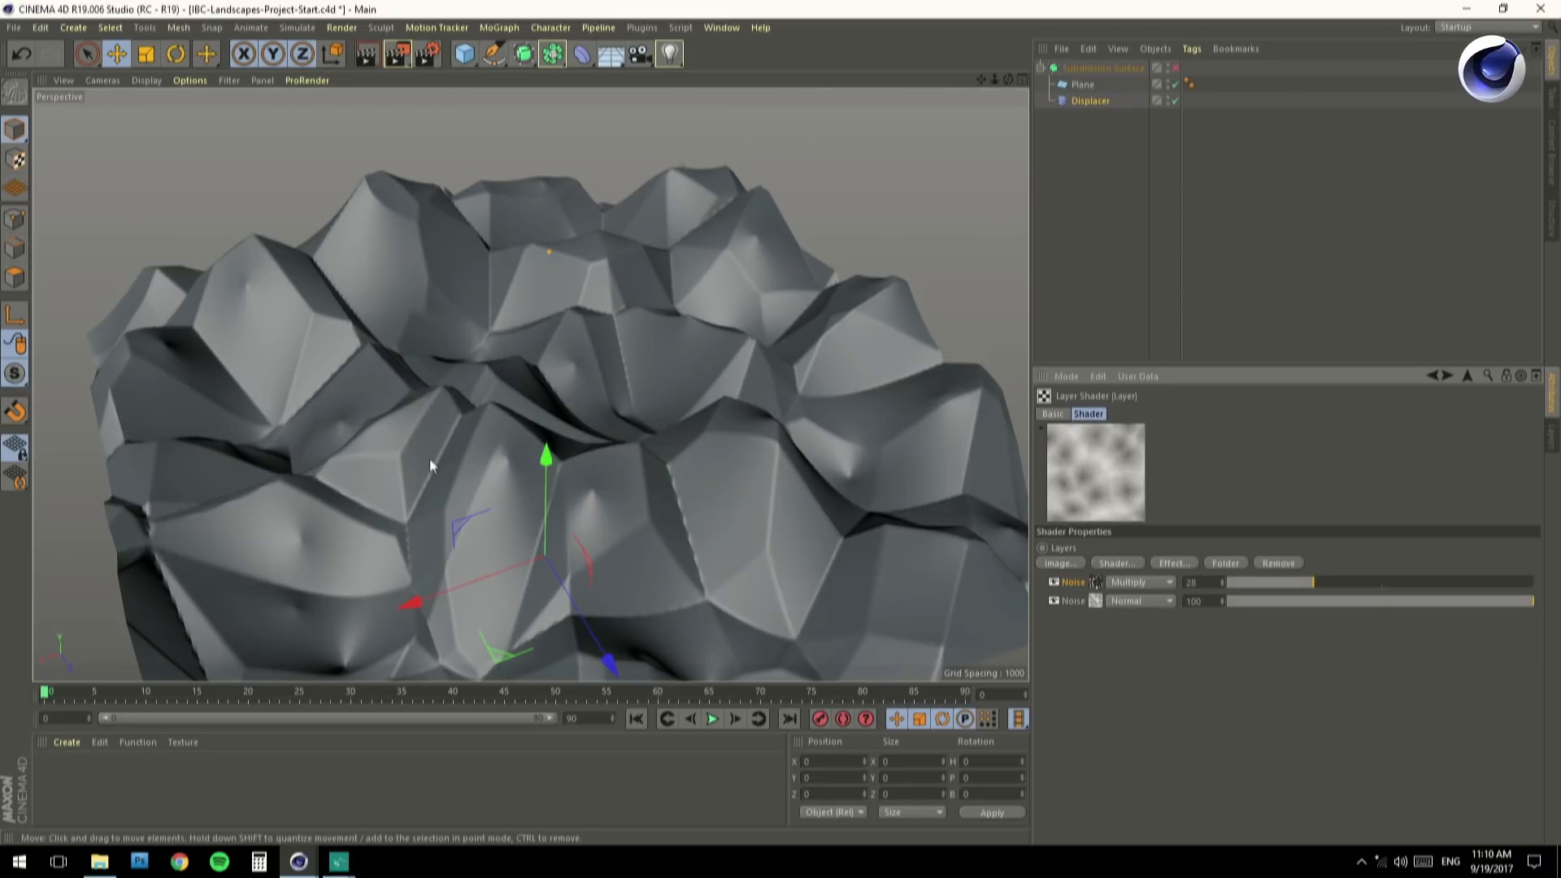
pyautogui.click(1224, 579)
pyautogui.click(1223, 579)
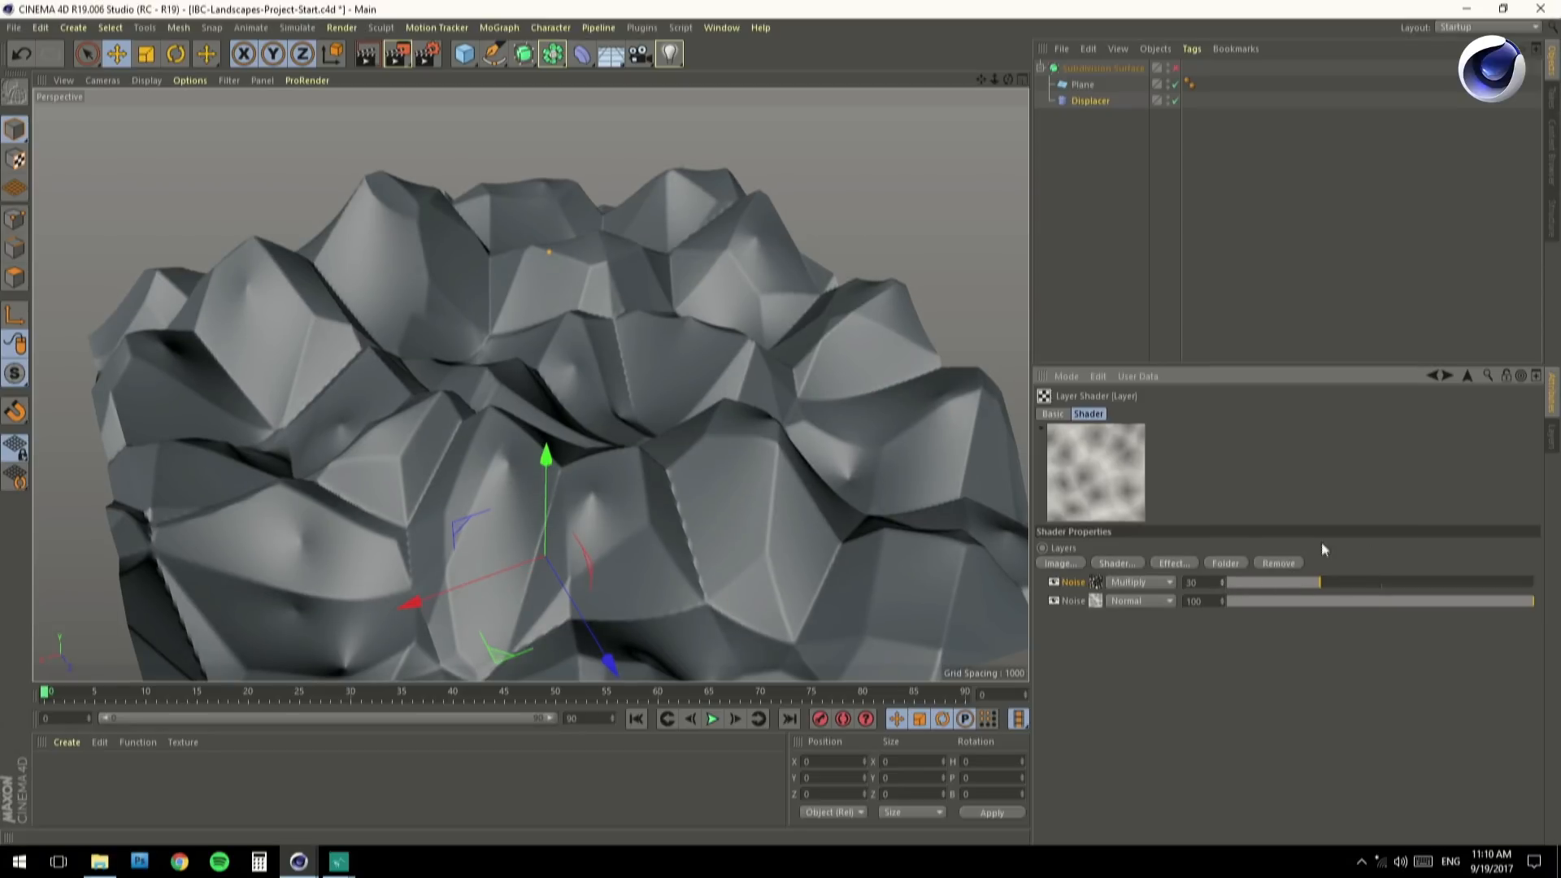
# Add a third noise shader on top of the layer stack and set its space to UV (2D).
pyautogui.click(1119, 563)
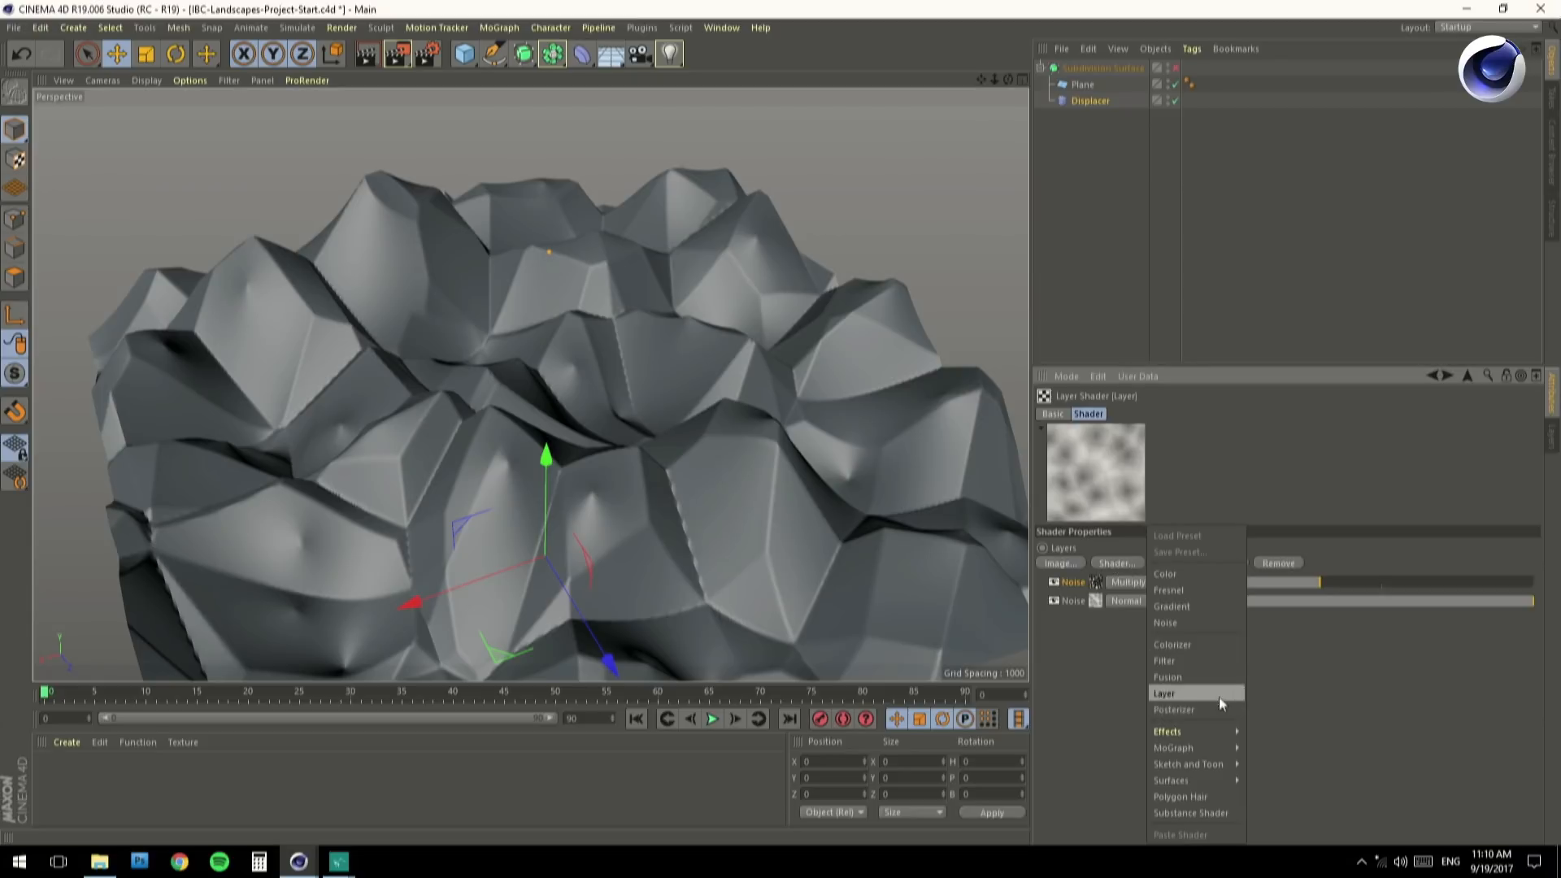
pyautogui.click(1177, 624)
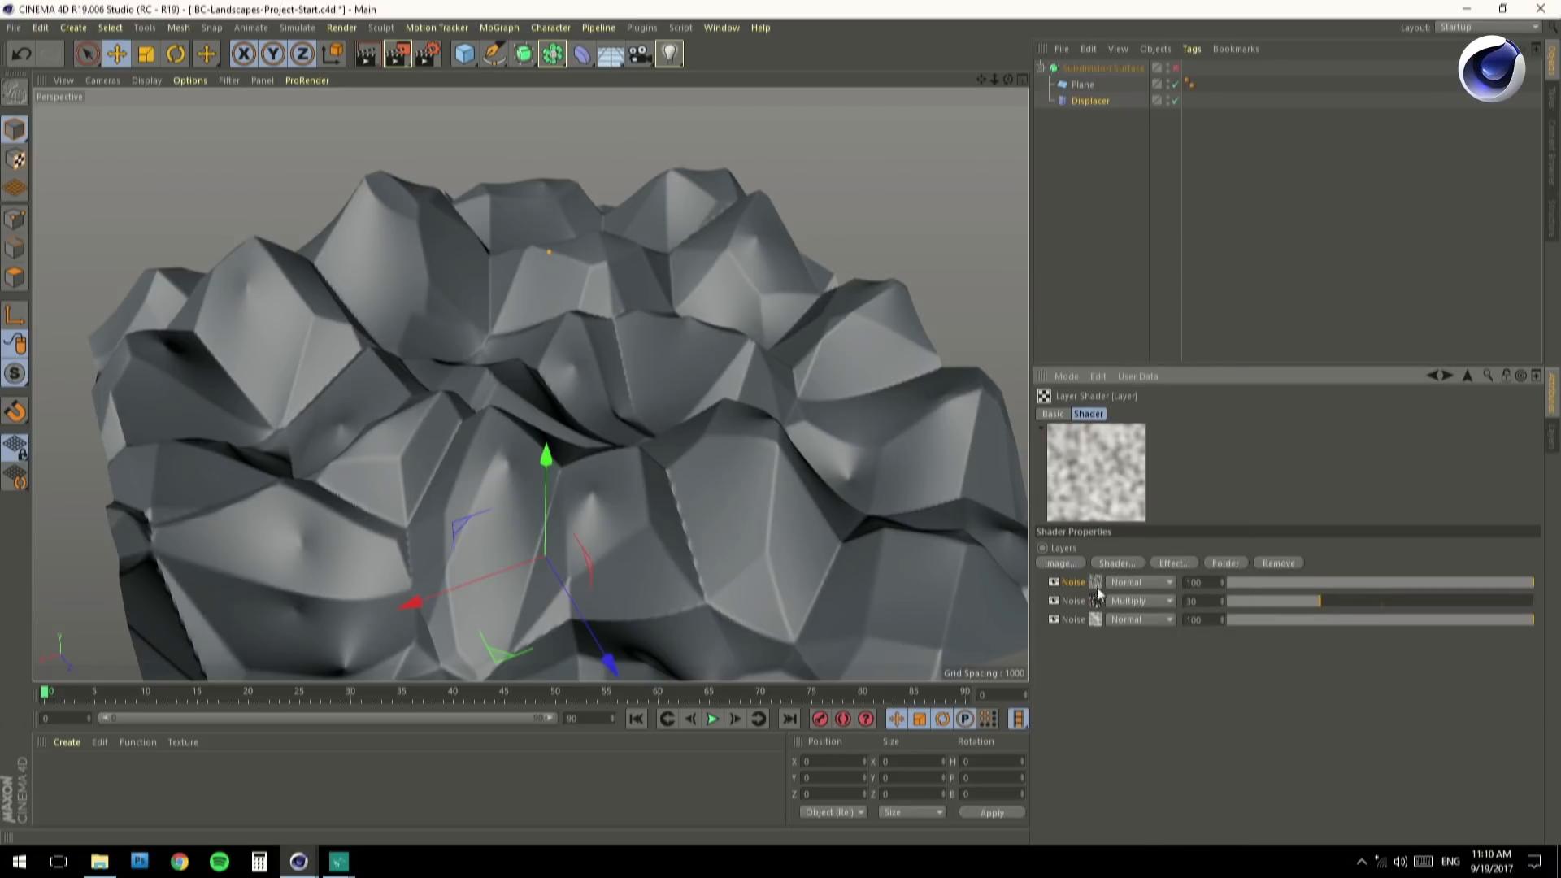
pyautogui.click(1096, 584)
pyautogui.click(1176, 626)
pyautogui.click(1171, 641)
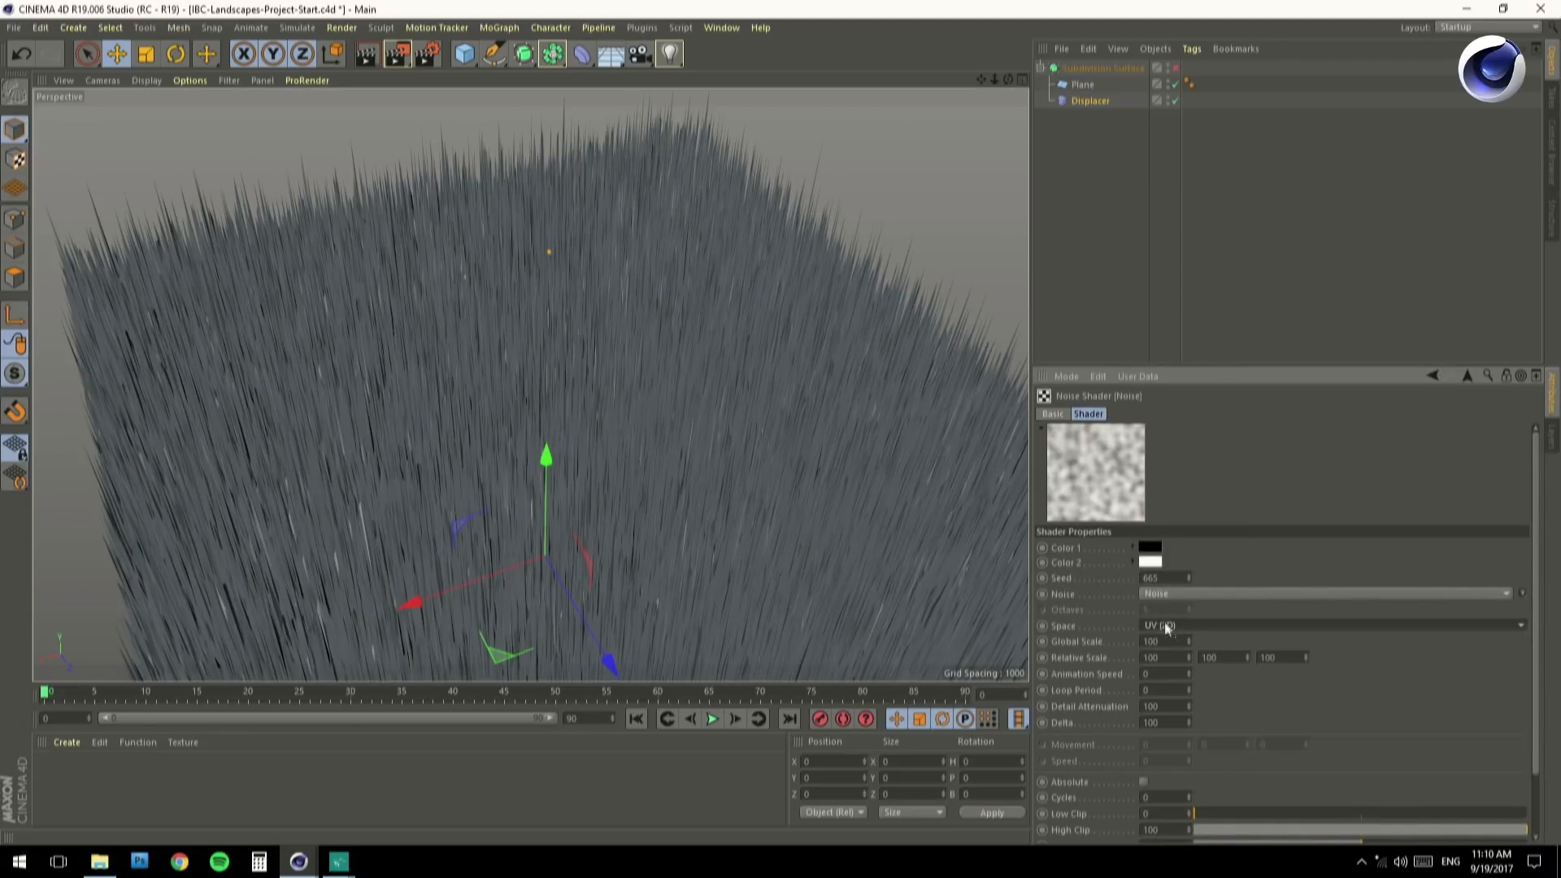
# Set the third noise's type to Displaced Voronoi with 2 octaves.
pyautogui.click(1158, 593)
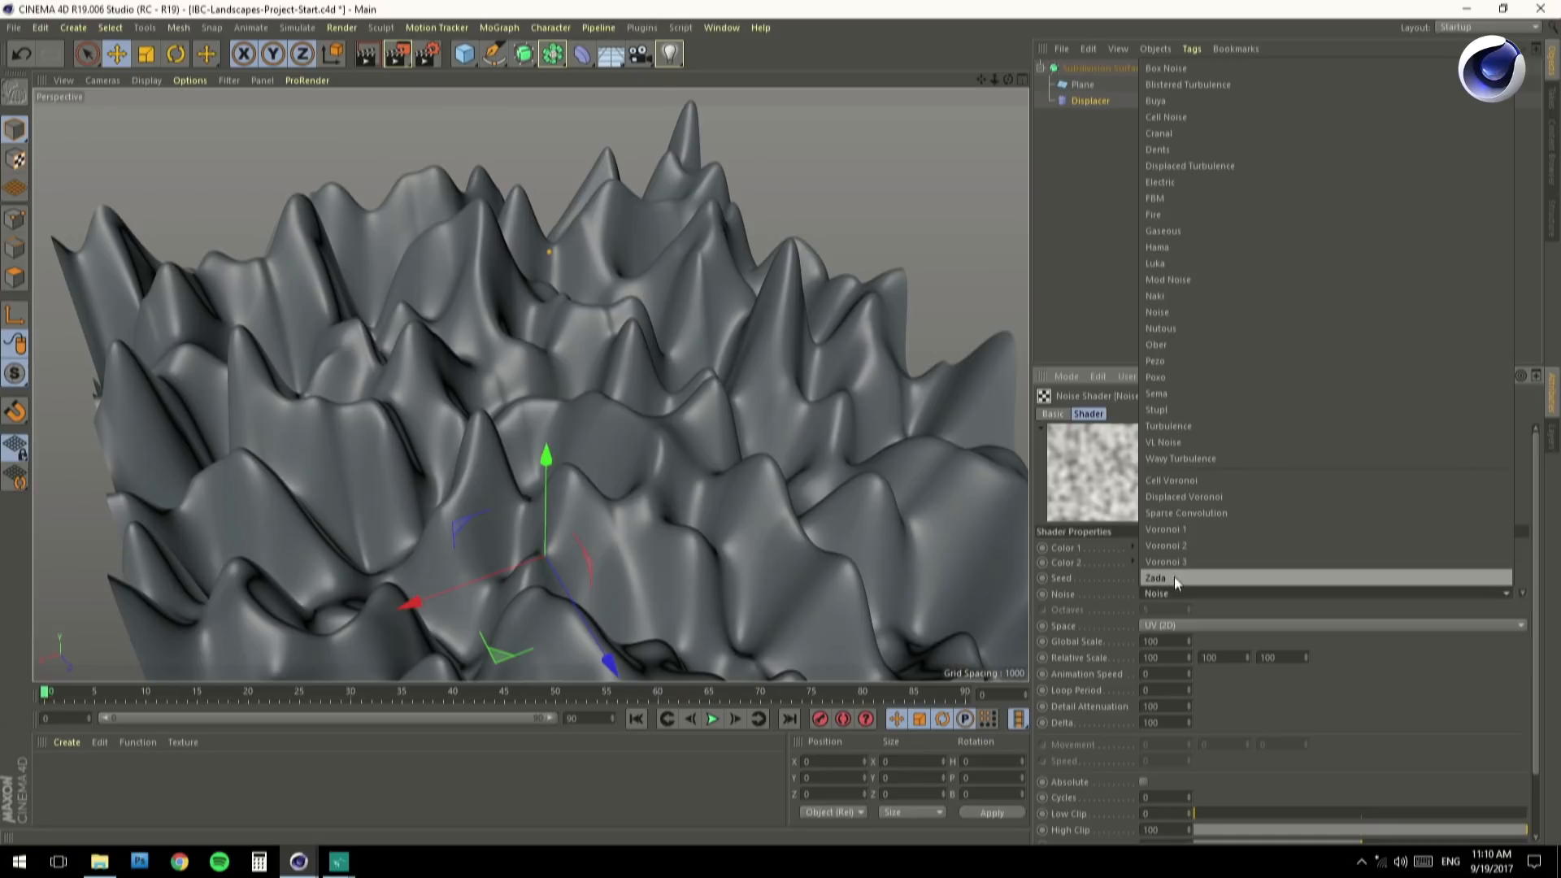
pyautogui.click(1177, 499)
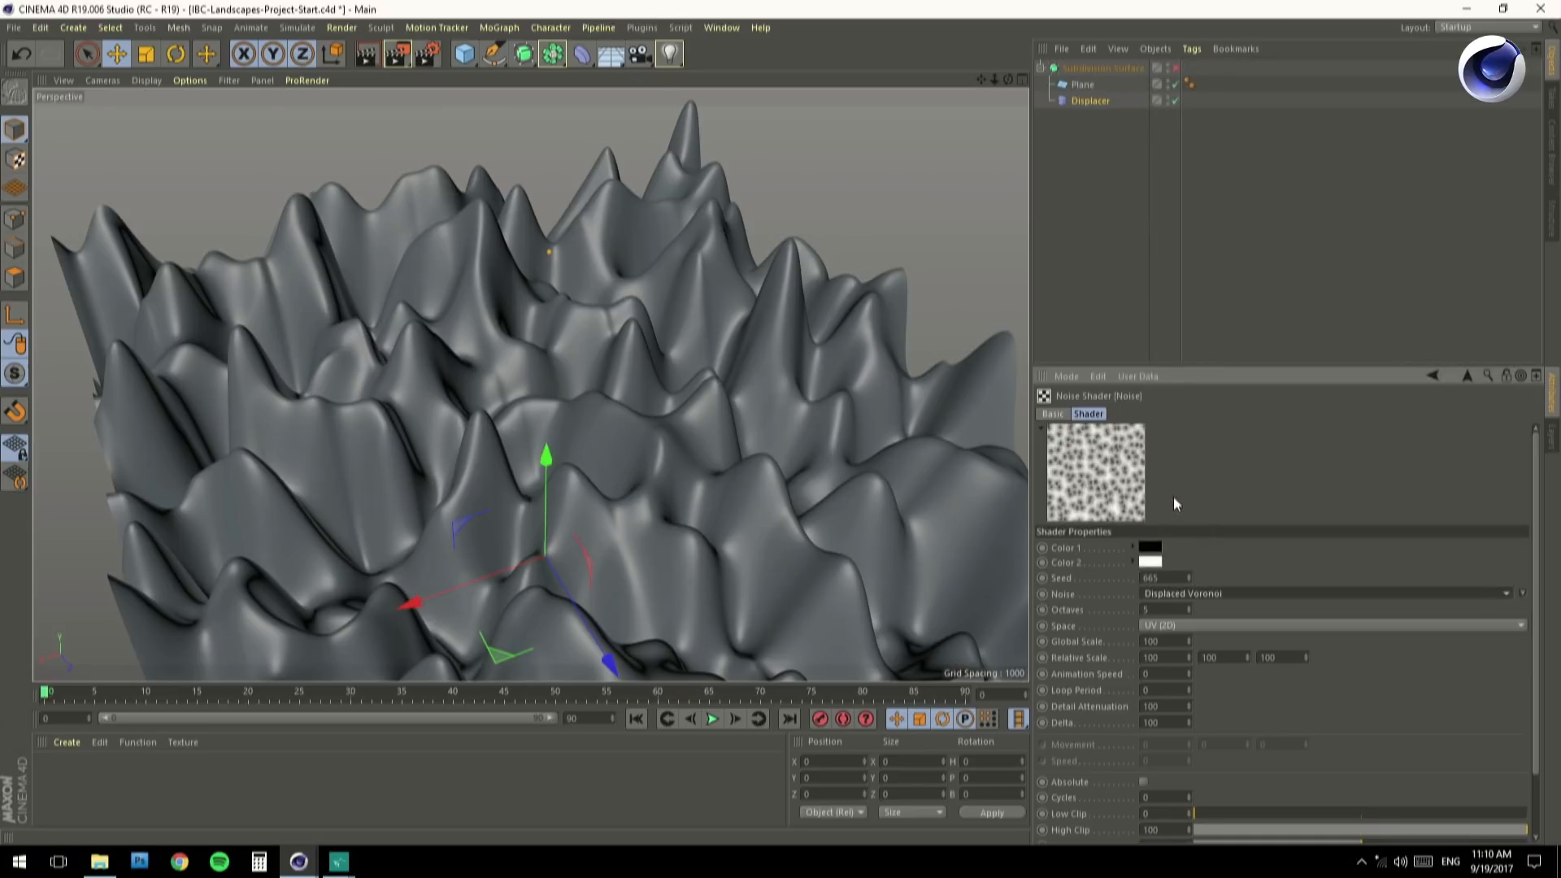
pyautogui.click(1148, 610)
pyautogui.write('3')
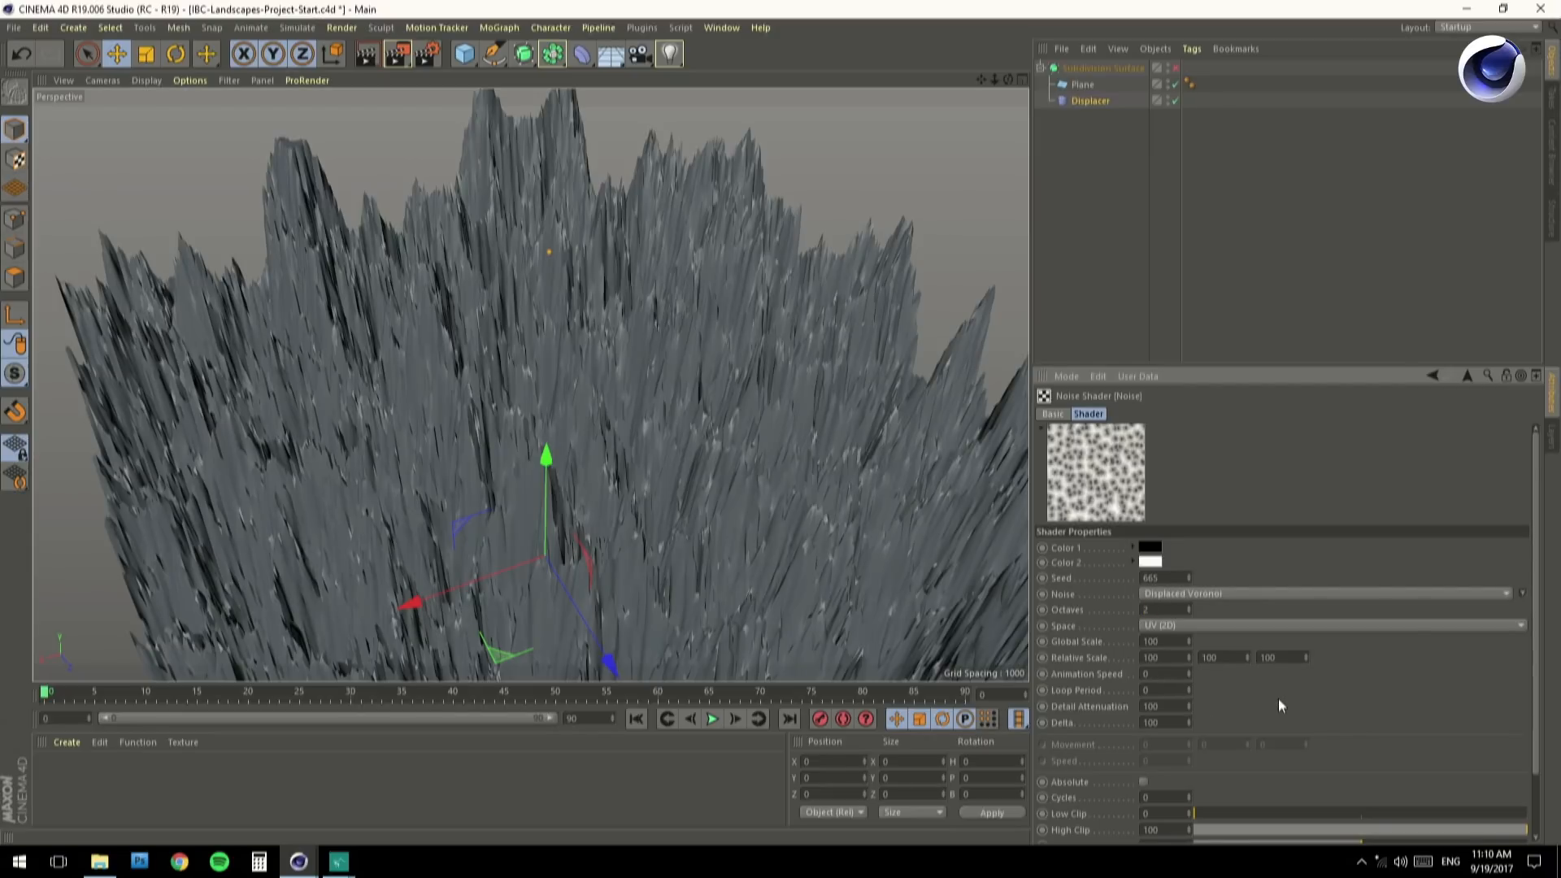
# Invert the Displaced Voronoi noise by making Color 1 white and Color 2 black.
pyautogui.moveTo(1150, 562); pyautogui.dragTo(1150, 549)
pyautogui.click(1150, 562)
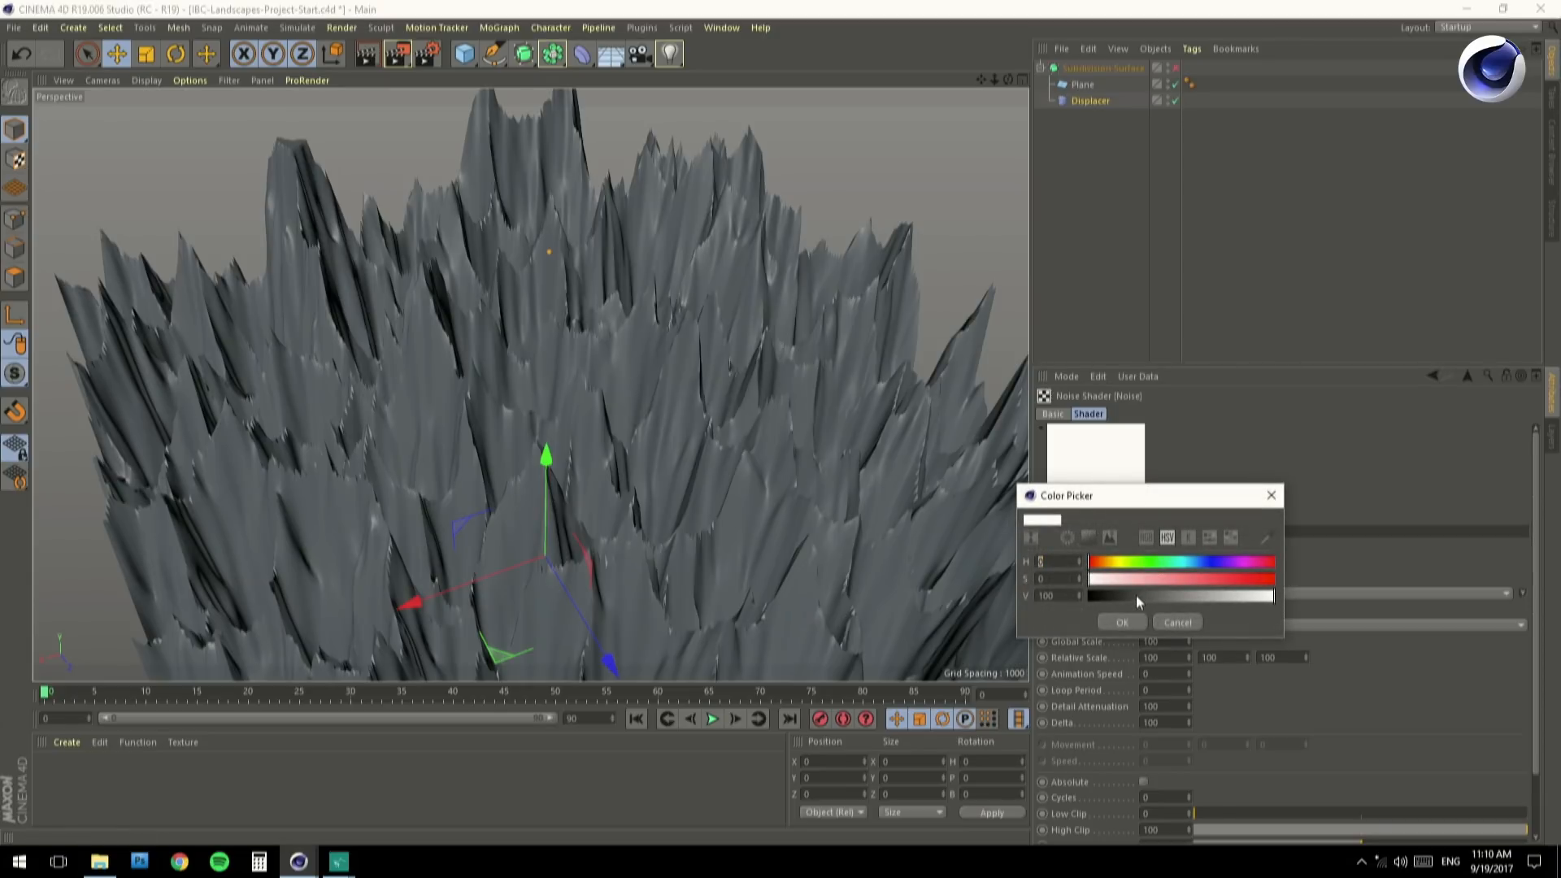
pyautogui.moveTo(1137, 598); pyautogui.dragTo(1092, 597)
pyautogui.click(1119, 622)
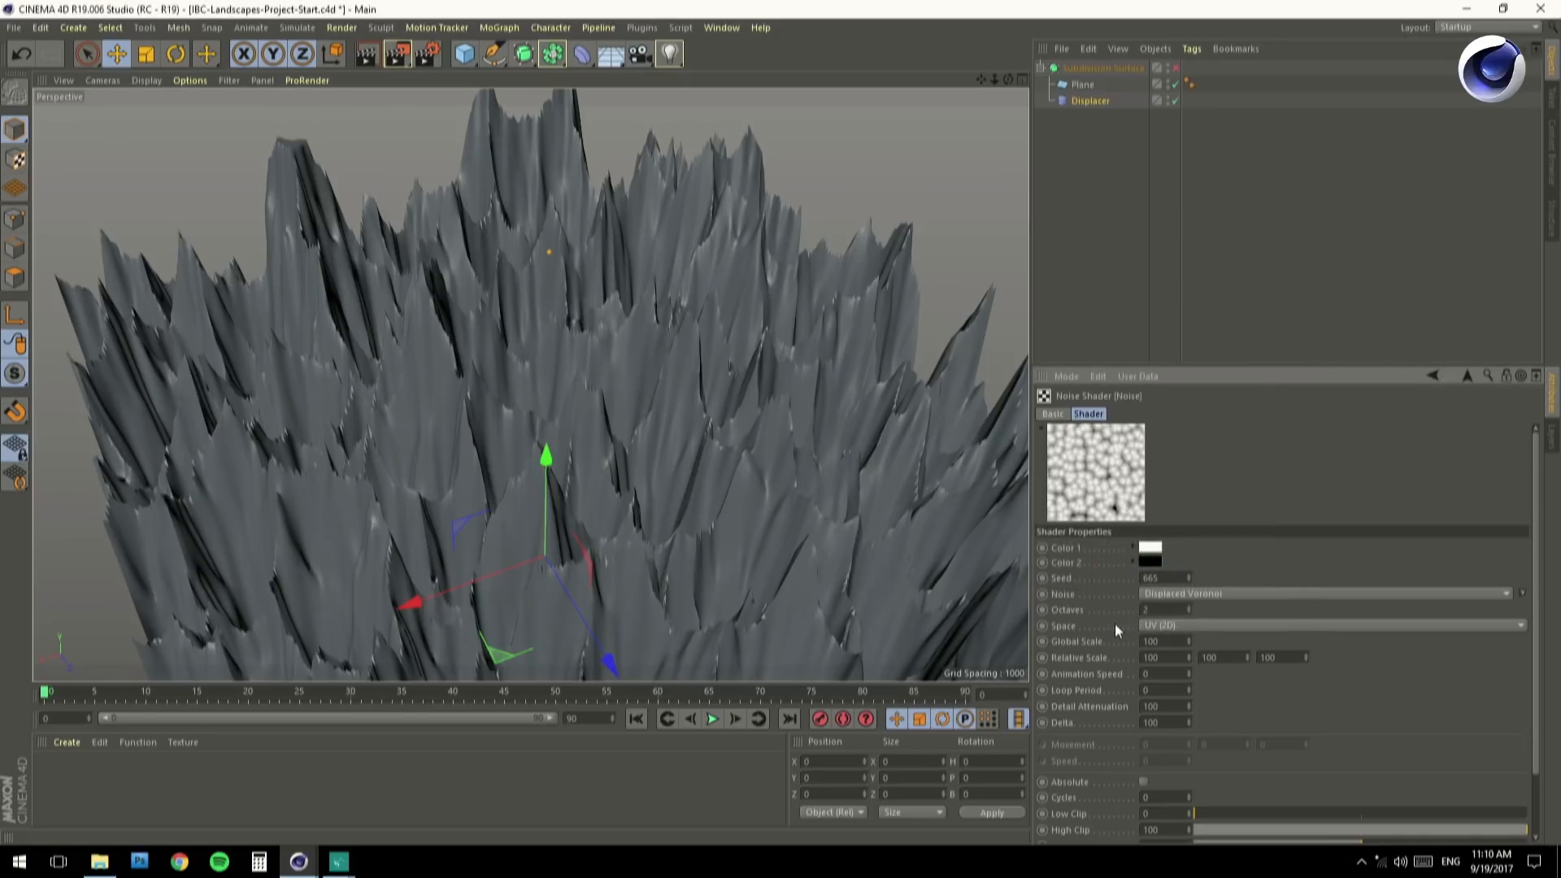
# Reduce the Displaced Voronoi layer's opacity to 16 and set its blending mode to Multiply.
pyautogui.click(1434, 376)
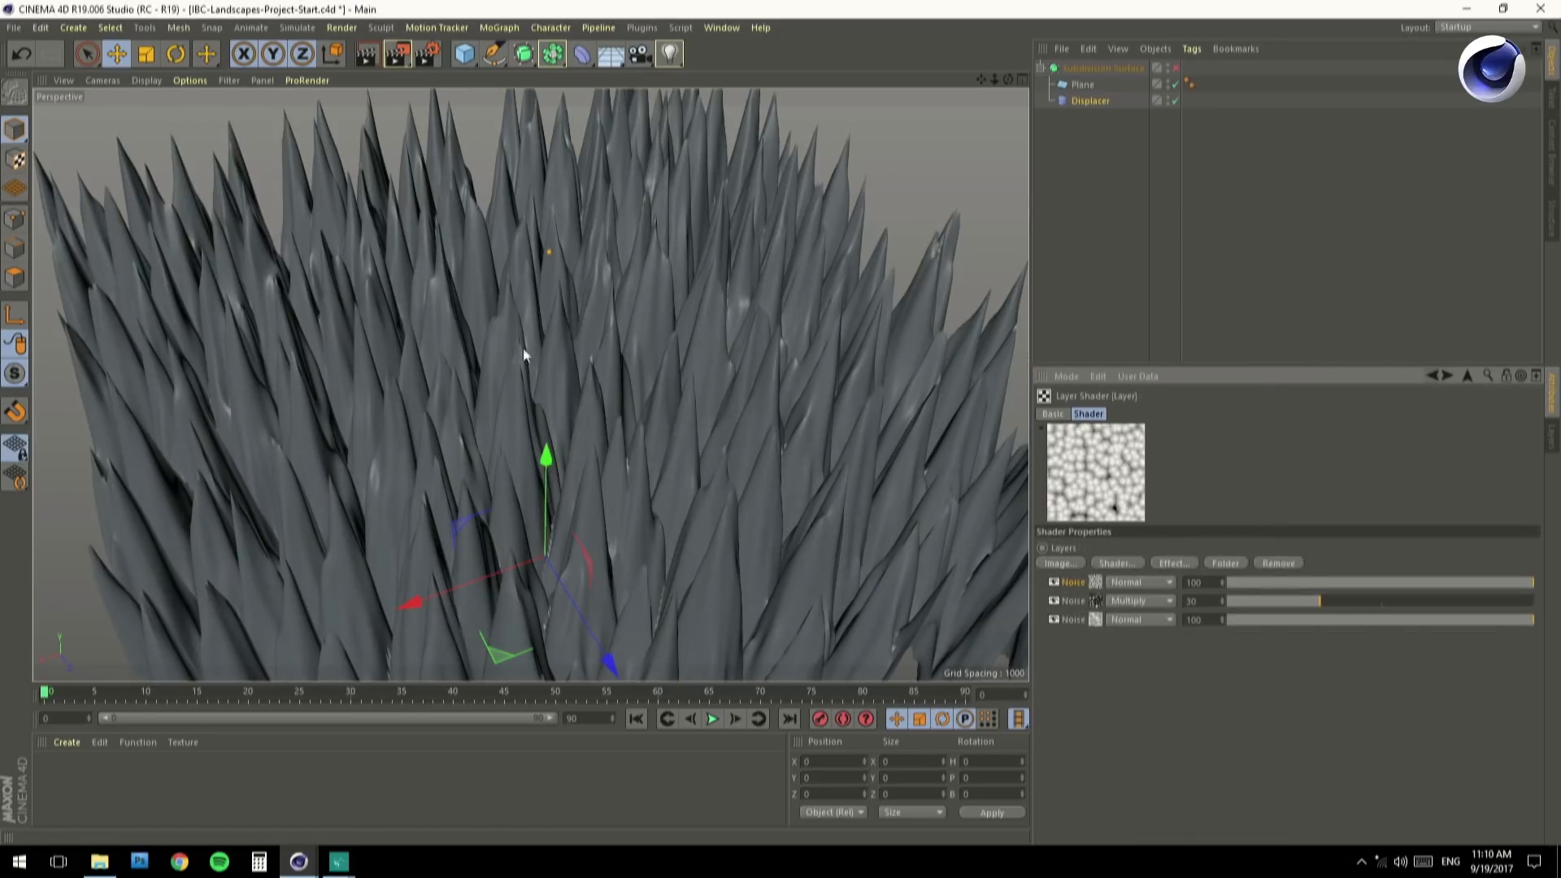
pyautogui.scroll(-3, 455, 382)
pyautogui.keyDown('alt'); pyautogui.moveTo(514, 399); pyautogui.dragTo(462, 492); pyautogui.keyUp('alt')
pyautogui.keyDown('alt'); pyautogui.moveTo(434, 439); pyautogui.dragTo(499, 431, button='right'); pyautogui.keyUp('alt')
pyautogui.keyDown('alt'); pyautogui.moveTo(499, 431); pyautogui.dragTo(501, 409); pyautogui.keyUp('alt')
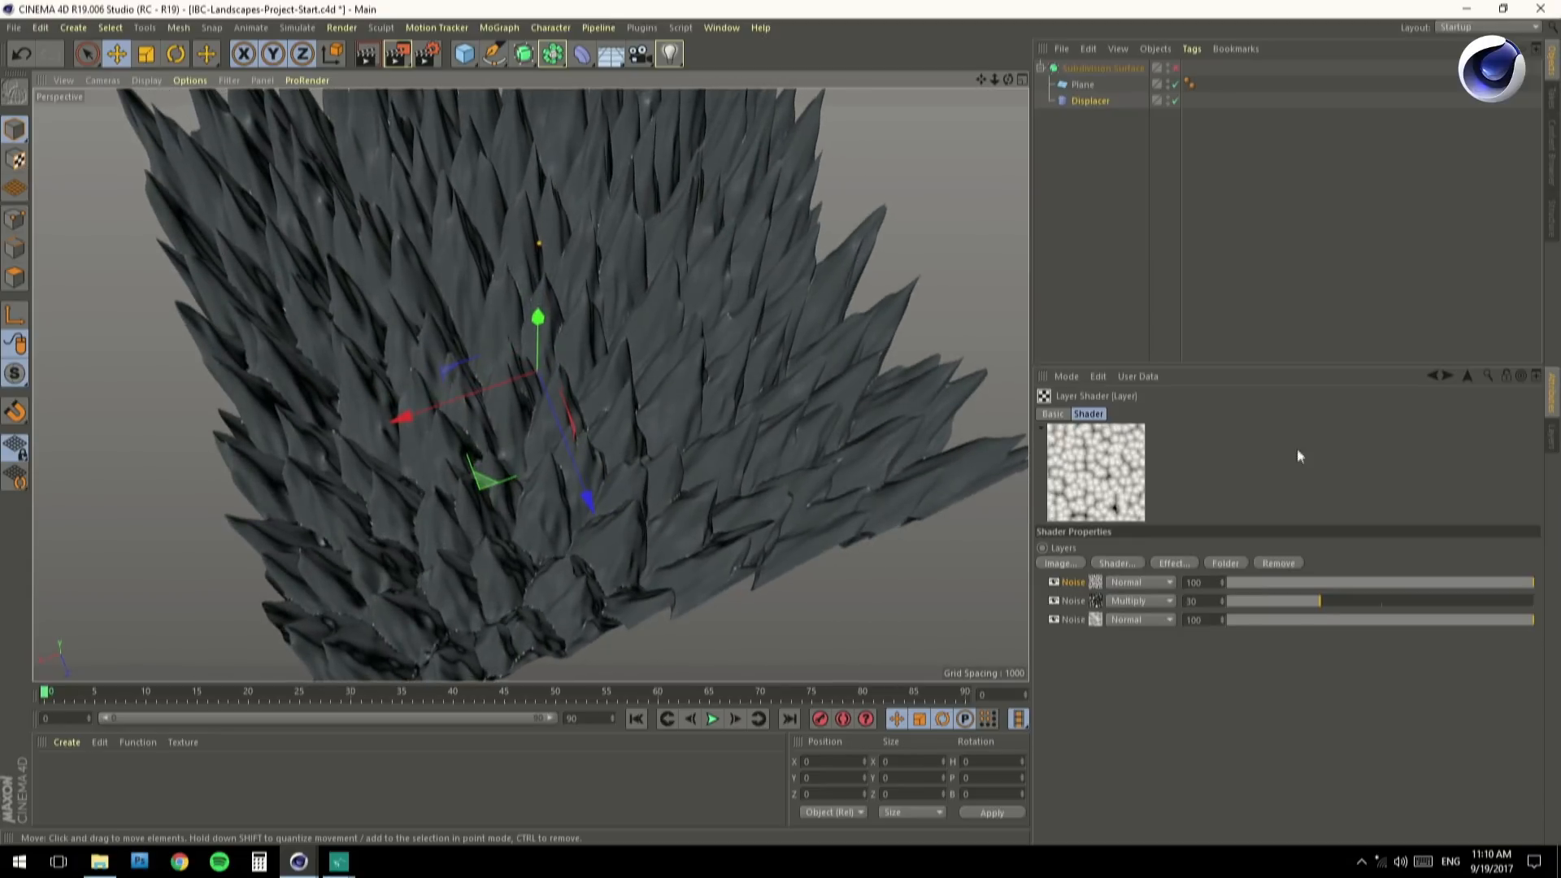
pyautogui.click(1273, 582)
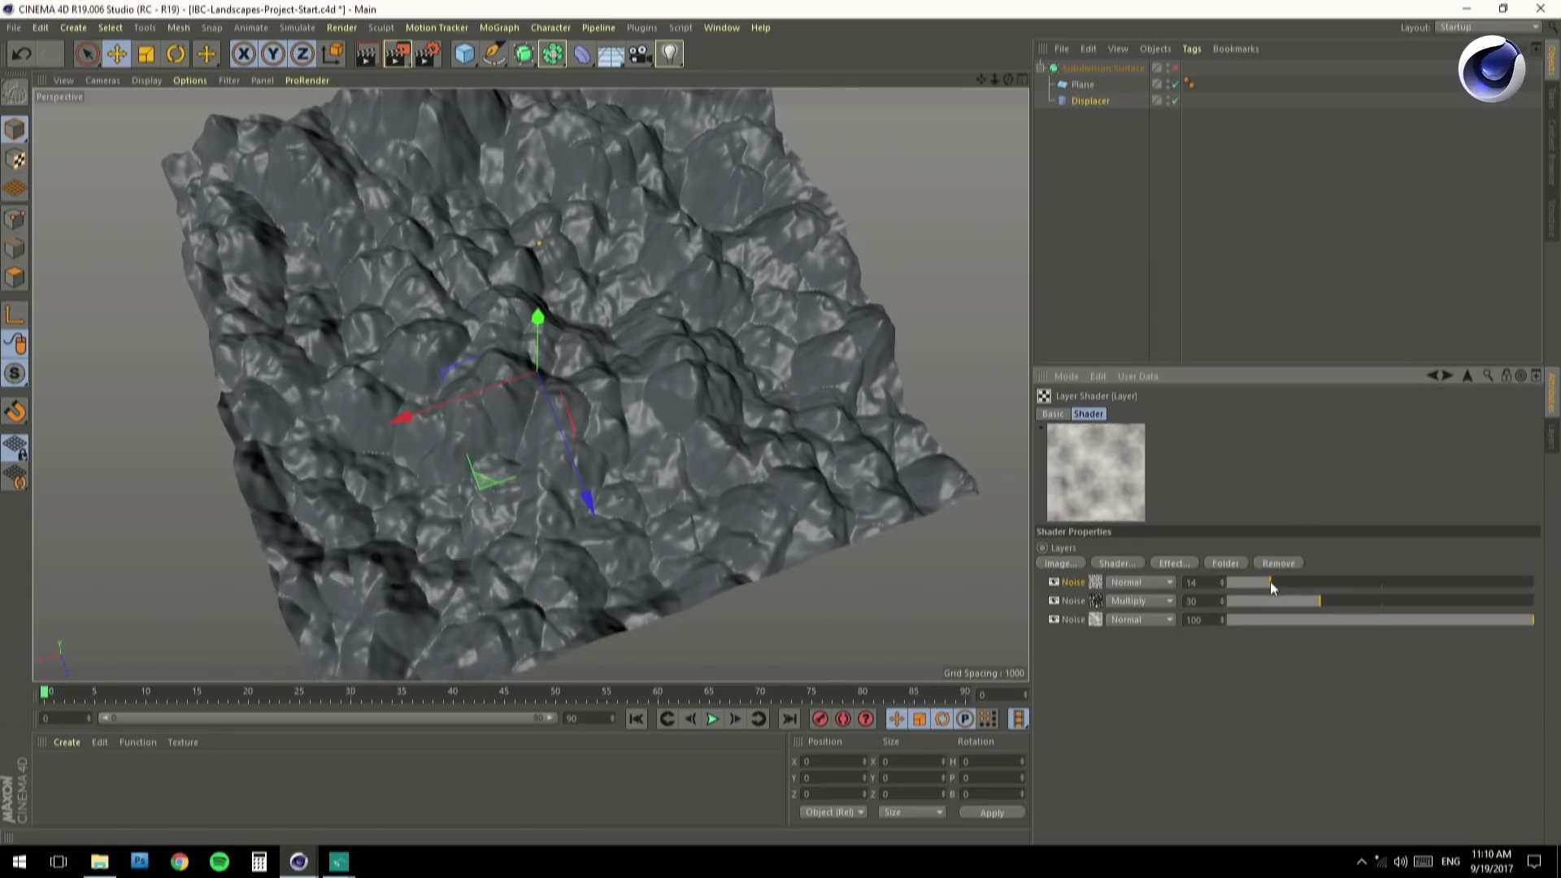
pyautogui.click(1276, 583)
pyautogui.click(1132, 582)
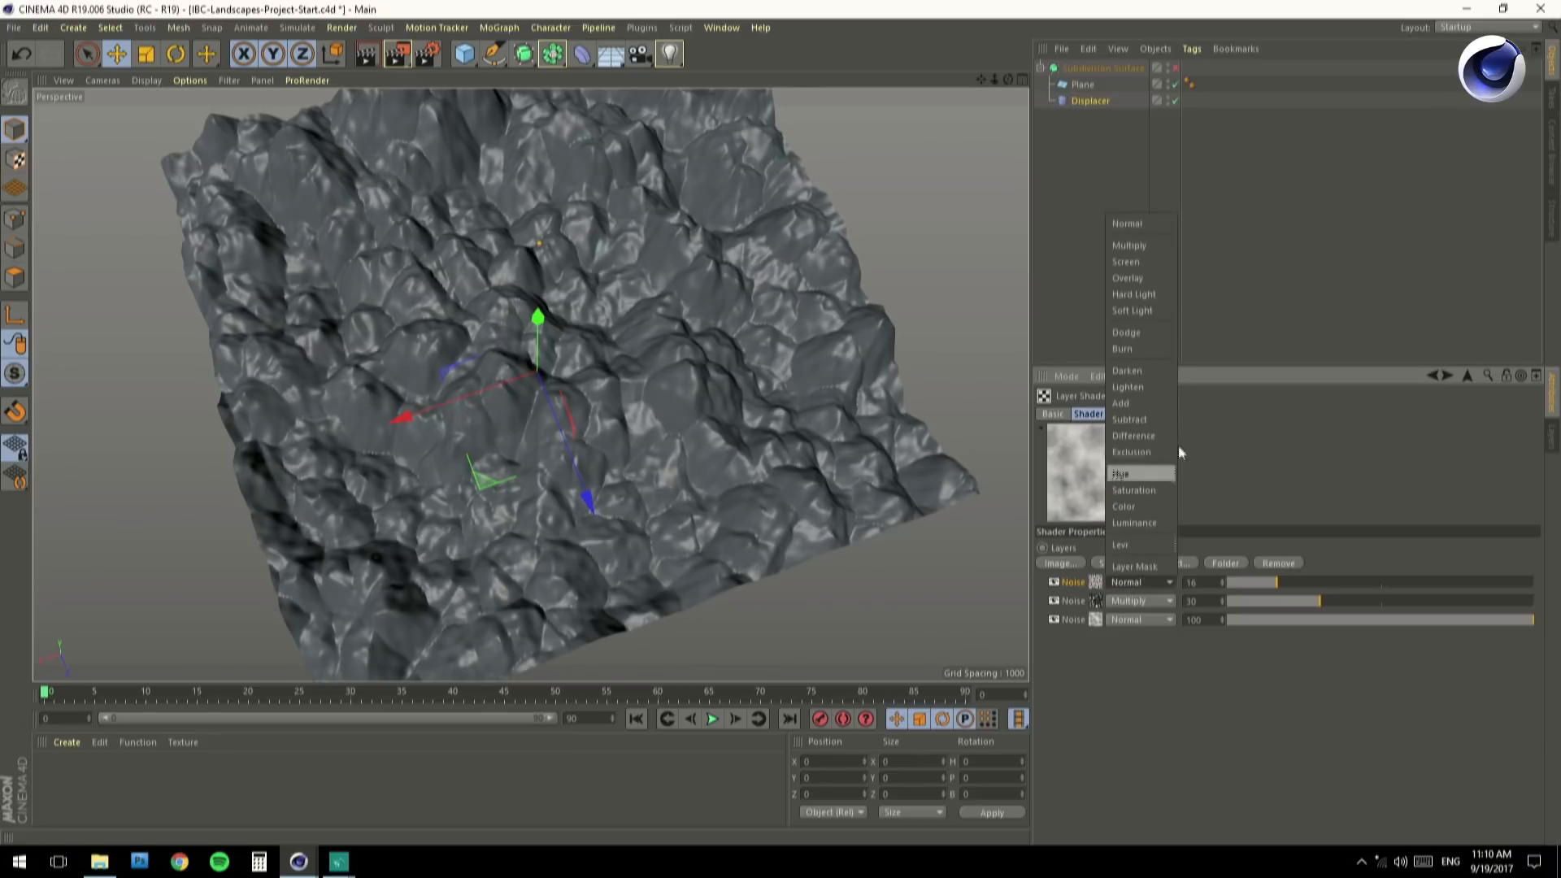
pyautogui.click(1130, 245)
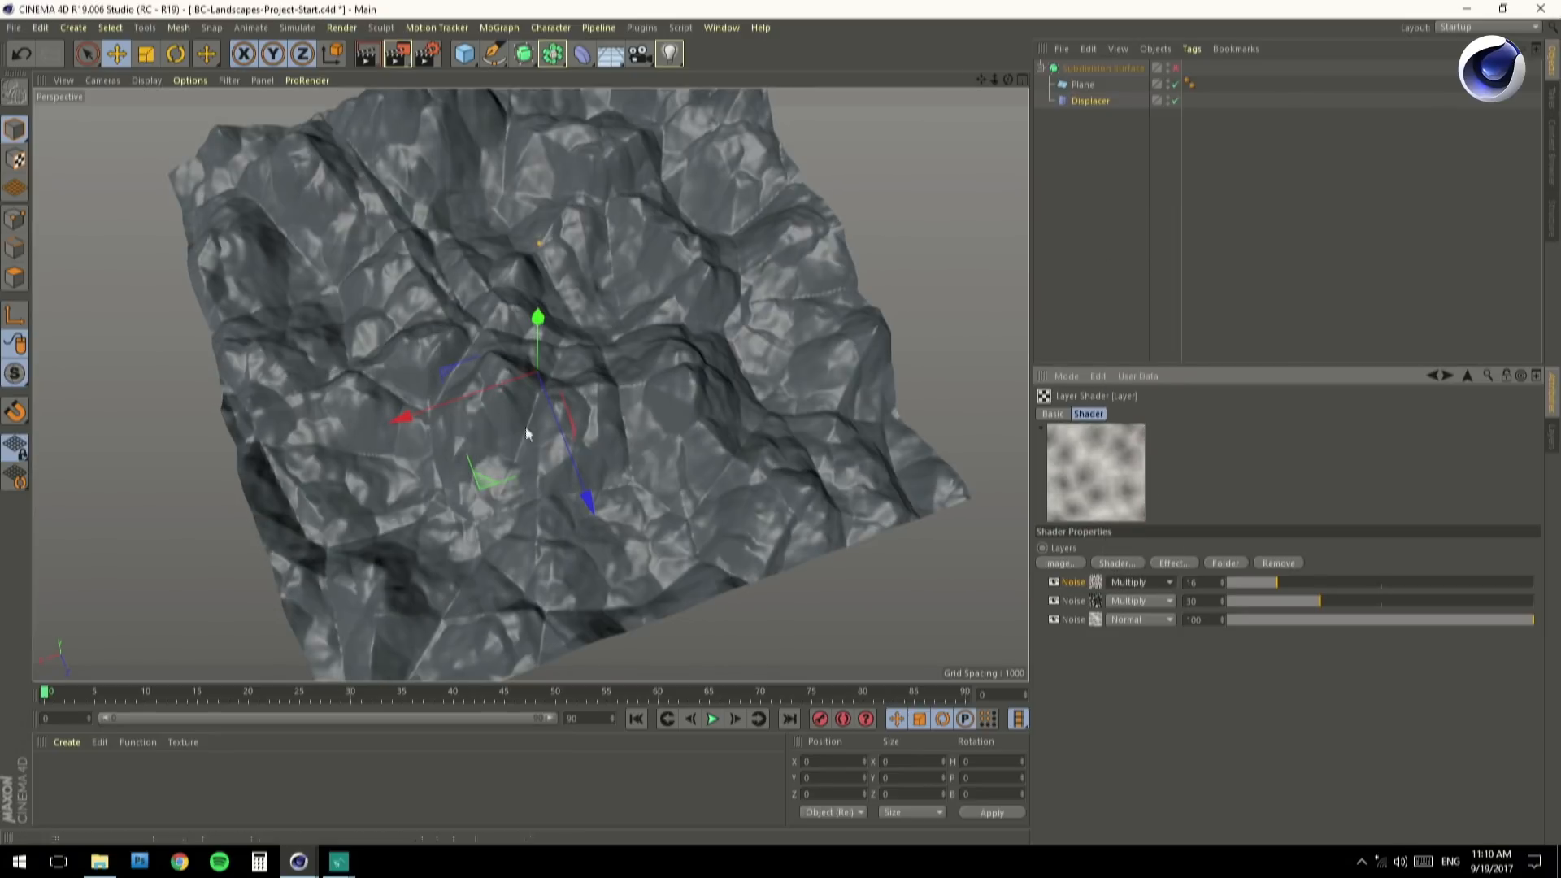
# Examine the displaced mountain terrain up close from several angles.
pyautogui.keyDown('alt'); pyautogui.moveTo(504, 402); pyautogui.dragTo(531, 321); pyautogui.keyUp('alt')
pyautogui.keyDown('alt'); pyautogui.moveTo(426, 402); pyautogui.dragTo(678, 402, button='right'); pyautogui.keyUp('alt')
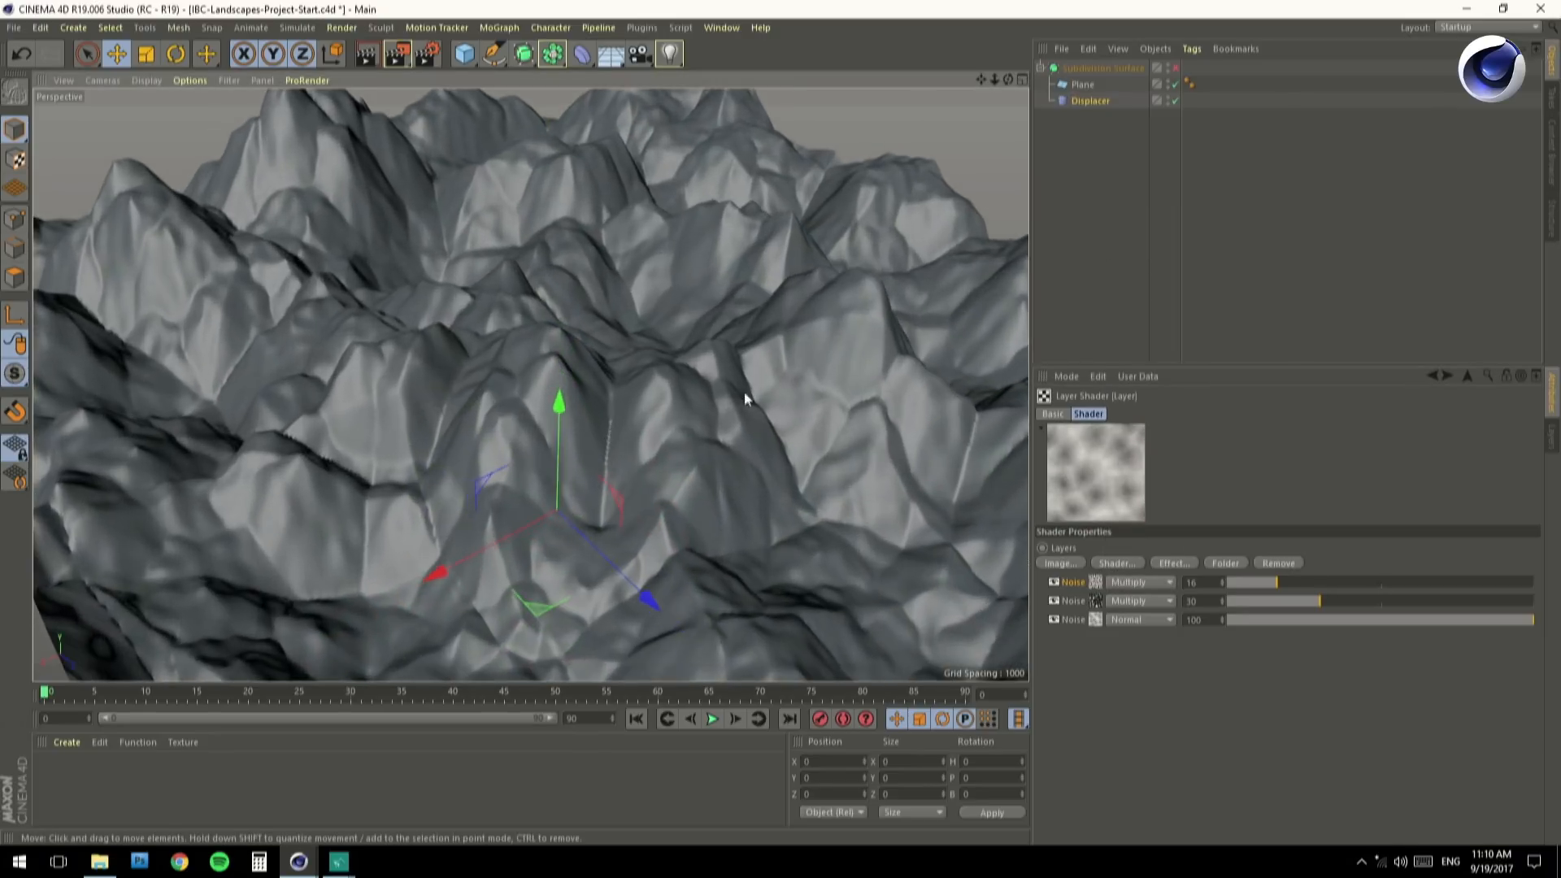
pyautogui.keyDown('alt'); pyautogui.moveTo(530, 385); pyautogui.dragTo(485, 413); pyautogui.keyUp('alt')
pyautogui.keyDown('alt'); pyautogui.moveTo(487, 414); pyautogui.dragTo(651, 438, button='right'); pyautogui.keyUp('alt')
pyautogui.moveTo(649, 439)
pyautogui.keyDown('alt'); pyautogui.mouseDown()
pyautogui.moveTo(587, 406)
pyautogui.moveTo(577, 426)
pyautogui.mouseUp(); pyautogui.keyUp('alt')
pyautogui.keyDown('alt'); pyautogui.moveTo(588, 418); pyautogui.dragTo(700, 441, button='right'); pyautogui.keyUp('alt')
pyautogui.moveTo(700, 442)
pyautogui.keyDown('alt'); pyautogui.mouseDown()
pyautogui.moveTo(575, 368)
pyautogui.moveTo(638, 390)
pyautogui.moveTo(582, 418)
pyautogui.moveTo(530, 409)
pyautogui.moveTo(692, 407)
pyautogui.moveTo(609, 399)
pyautogui.moveTo(621, 431)
pyautogui.moveTo(645, 412)
pyautogui.moveTo(628, 411)
pyautogui.mouseUp(); pyautogui.keyUp('alt')
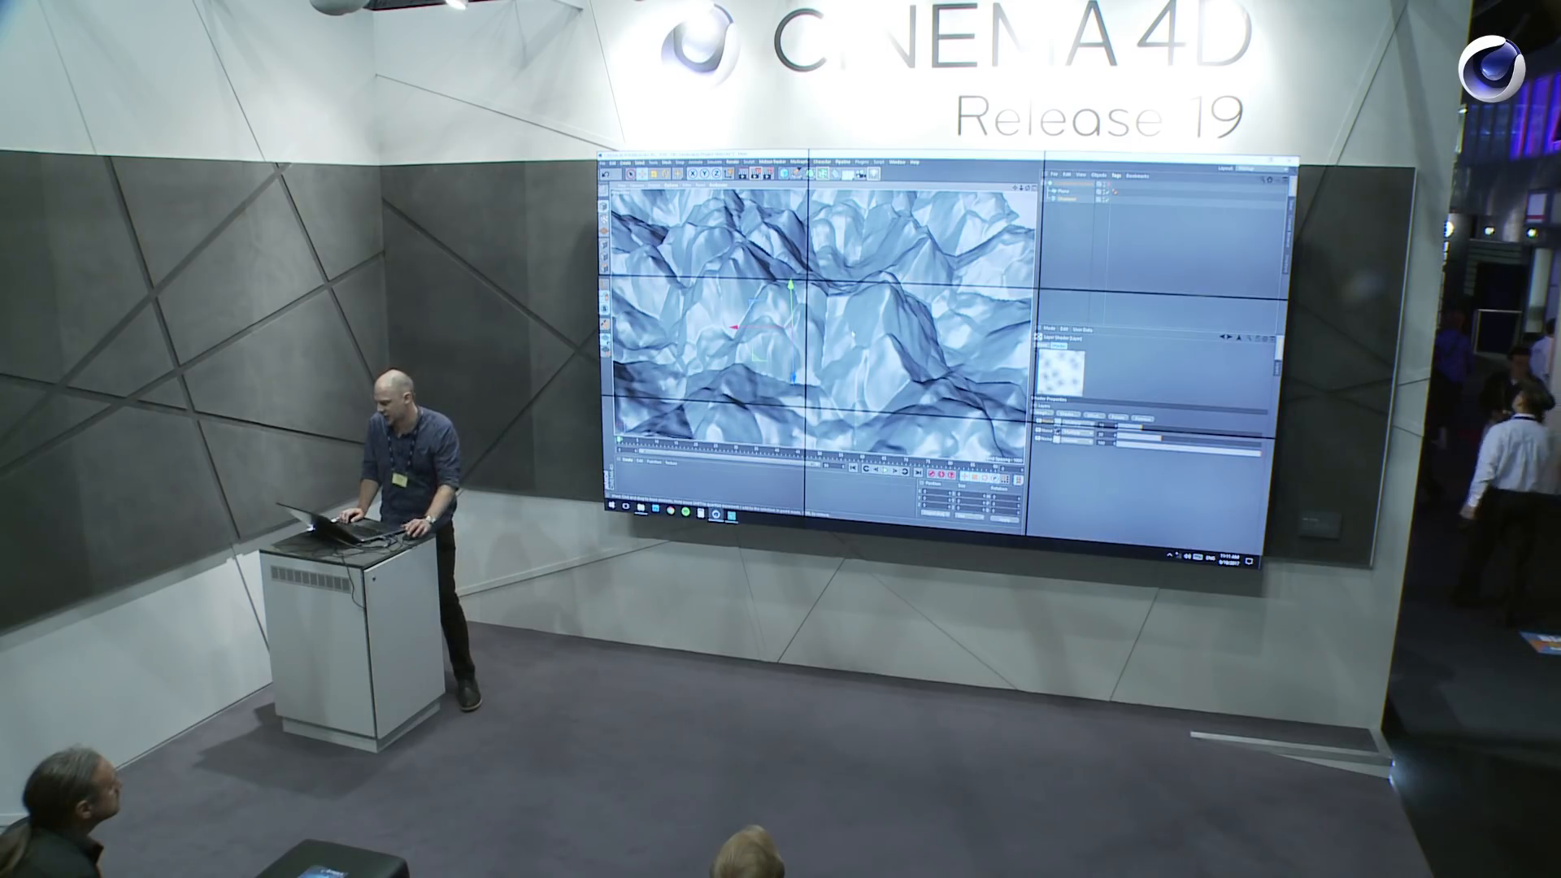
# Set the Displacer's falloff shape to Sphere.
pyautogui.moveTo(821, 325)
pyautogui.keyDown('alt'); pyautogui.mouseDown()
pyautogui.moveTo(772, 335)
pyautogui.moveTo(853, 336)
pyautogui.moveTo(820, 354)
pyautogui.mouseUp(); pyautogui.keyUp('alt')
pyautogui.scroll(-3, 772, 335)
pyautogui.scroll(4, 825, 346)
pyautogui.scroll(-5, 853, 336)
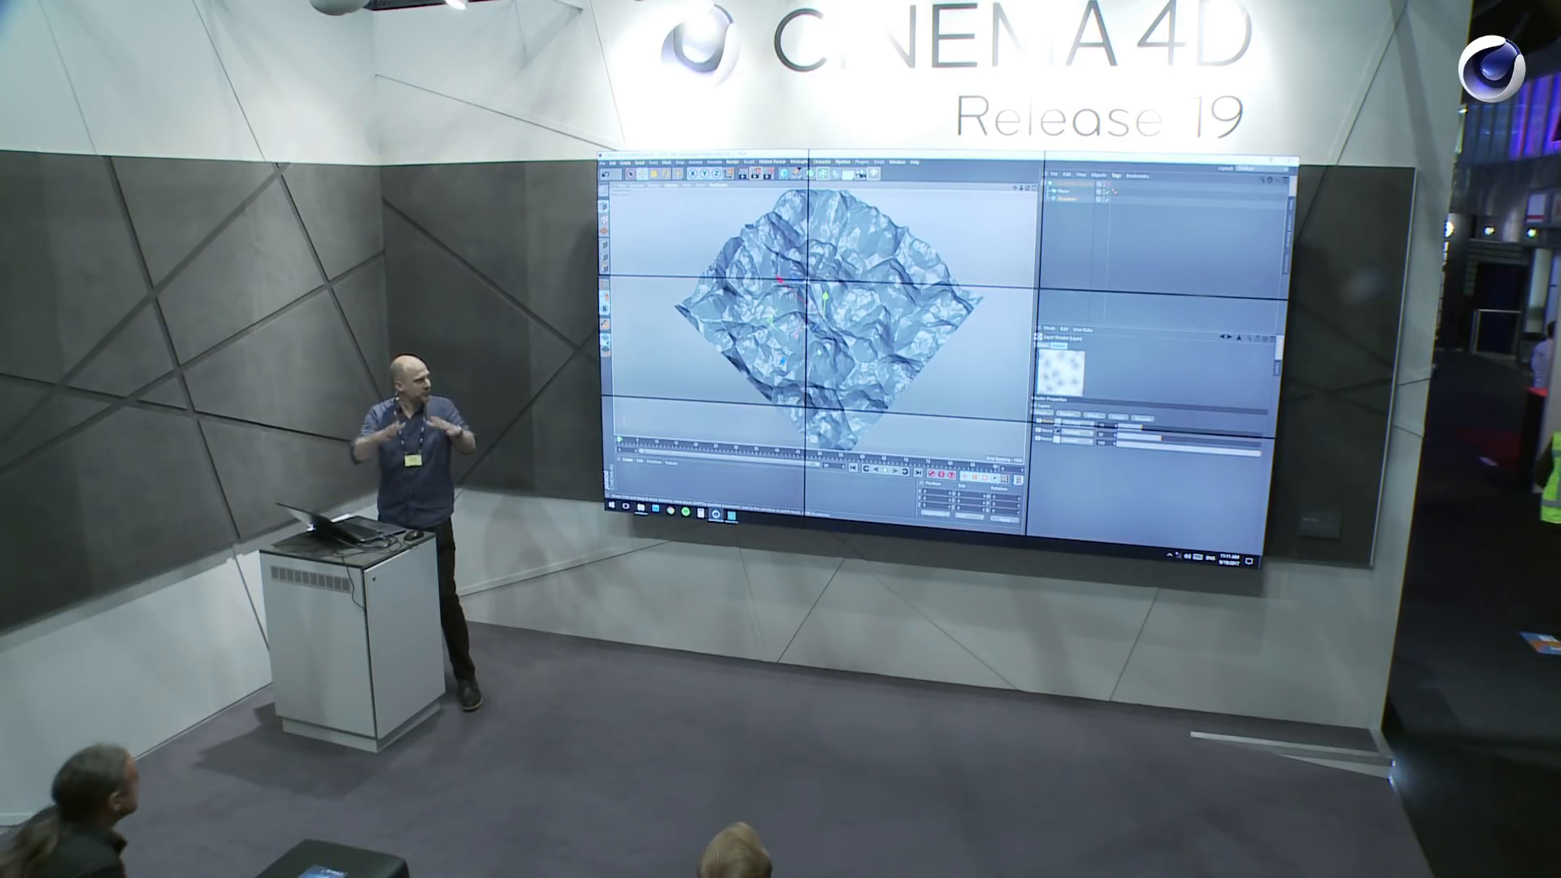
pyautogui.click(1066, 198)
pyautogui.click(1122, 350)
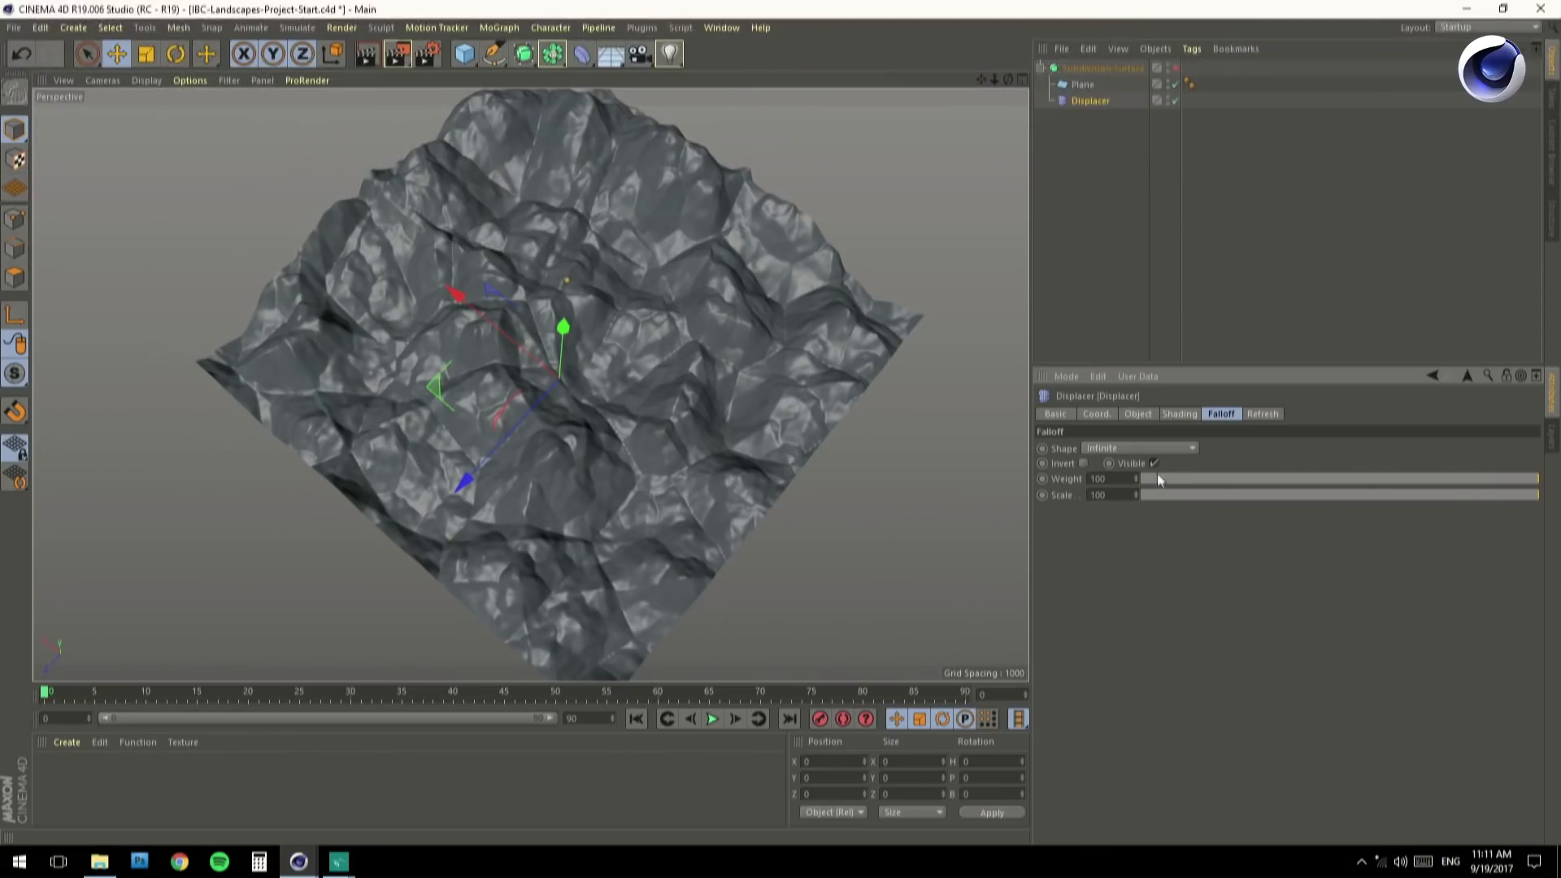
pyautogui.click(1138, 448)
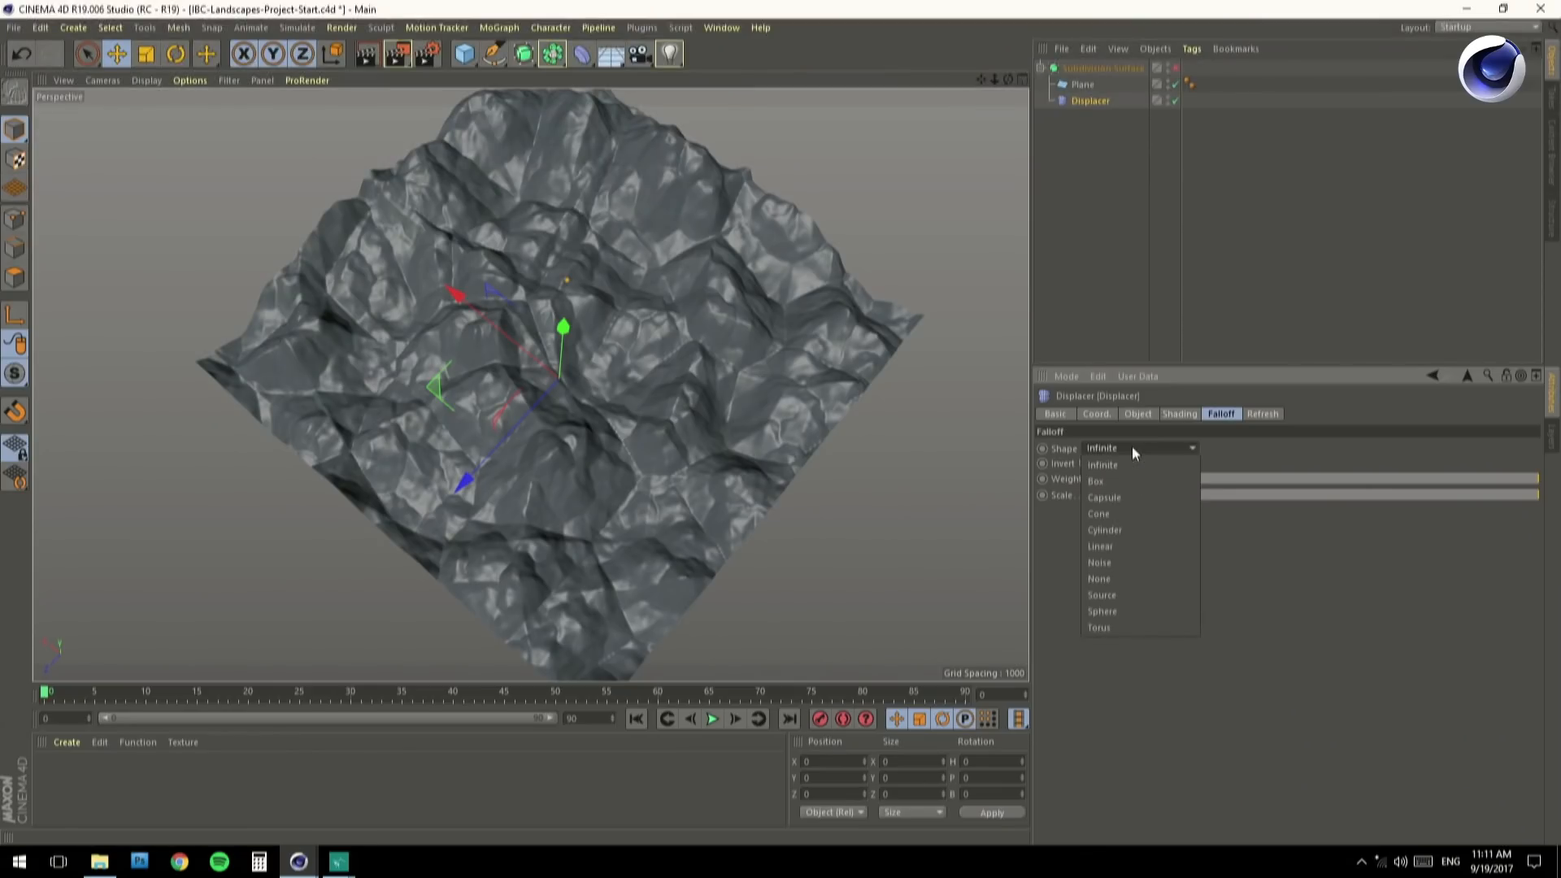
pyautogui.click(1135, 612)
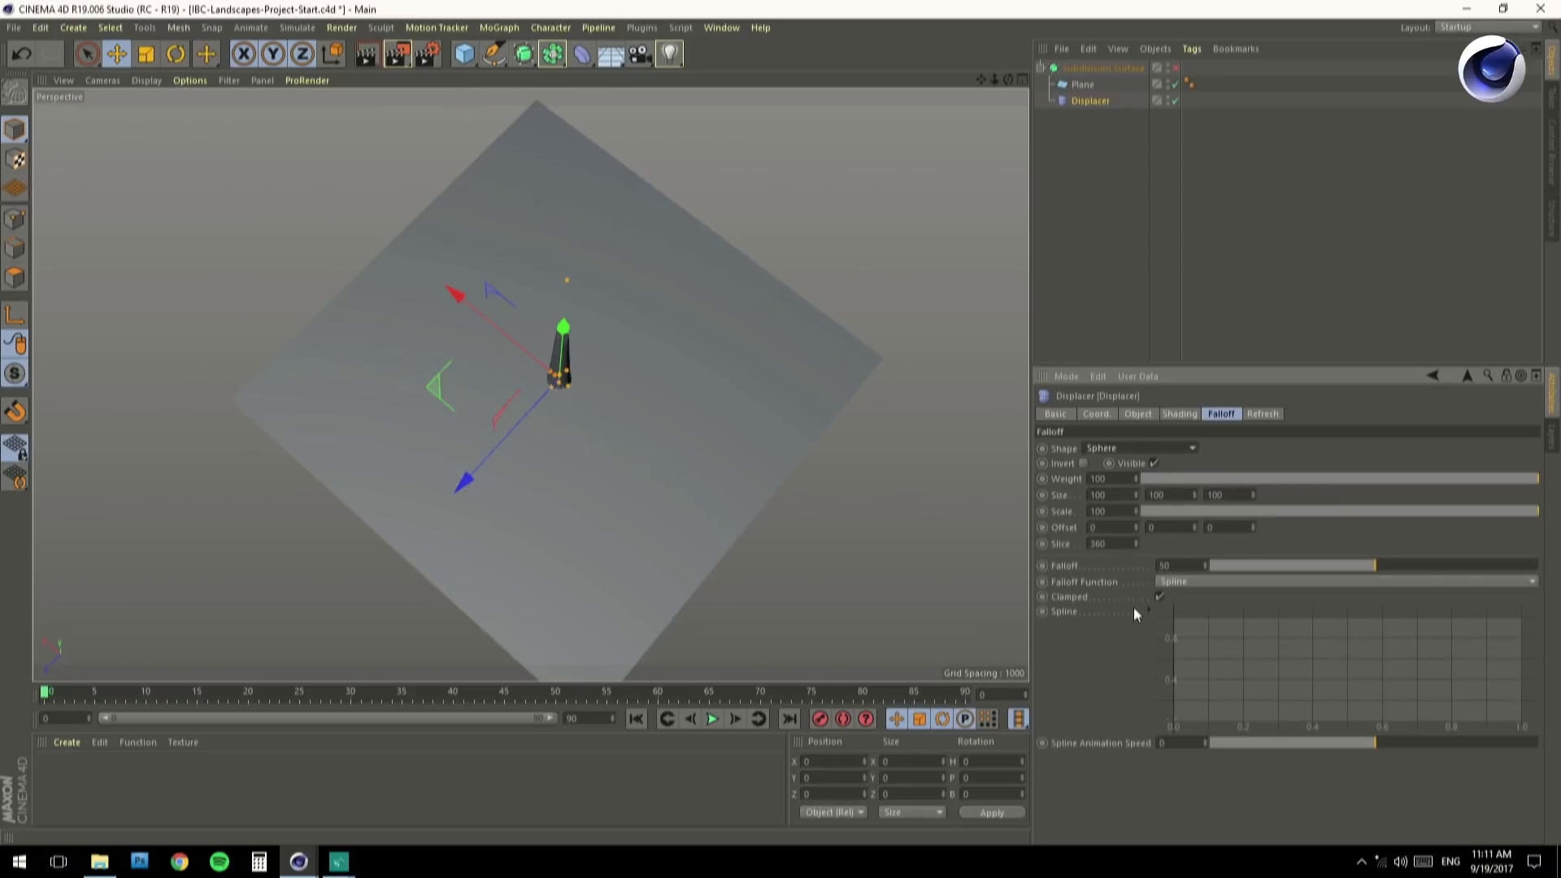
# Set the spherical falloff's size to 2000 in all three dimensions.
pyautogui.moveTo(1113, 497); pyautogui.dragTo(1053, 496)
pyautogui.write('2000')
pyautogui.press('Tab')
pyautogui.write('2000')
pyautogui.press('Tab')
pyautogui.write('20000')
pyautogui.press('Return')
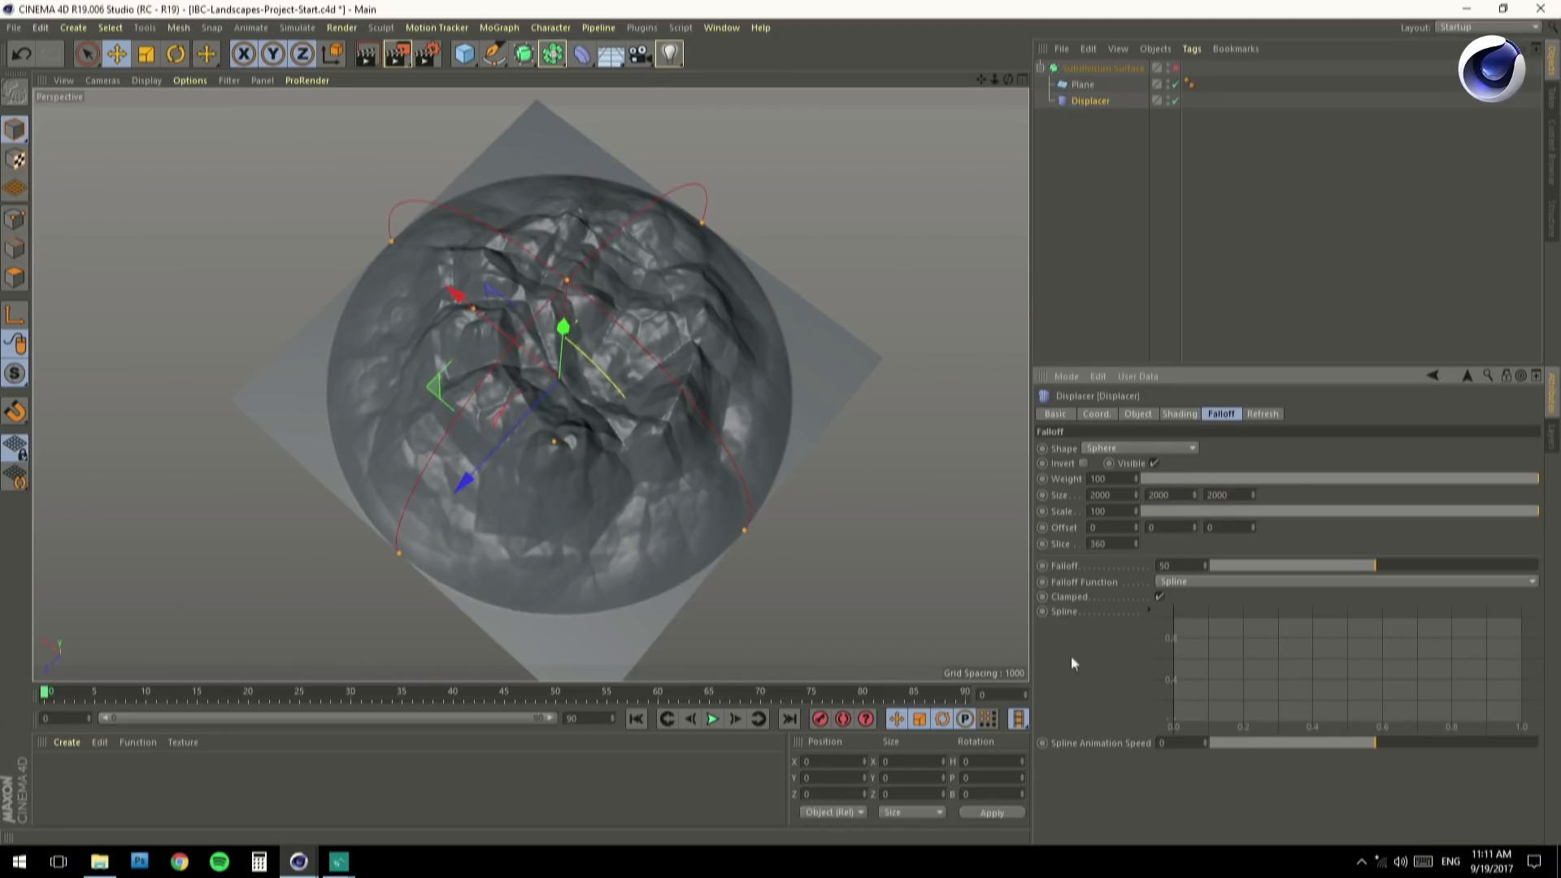
# Increase the Displacer's falloff value to 91 to soften the transition around the mountain.
pyautogui.moveTo(1378, 573); pyautogui.dragTo(1510, 573)
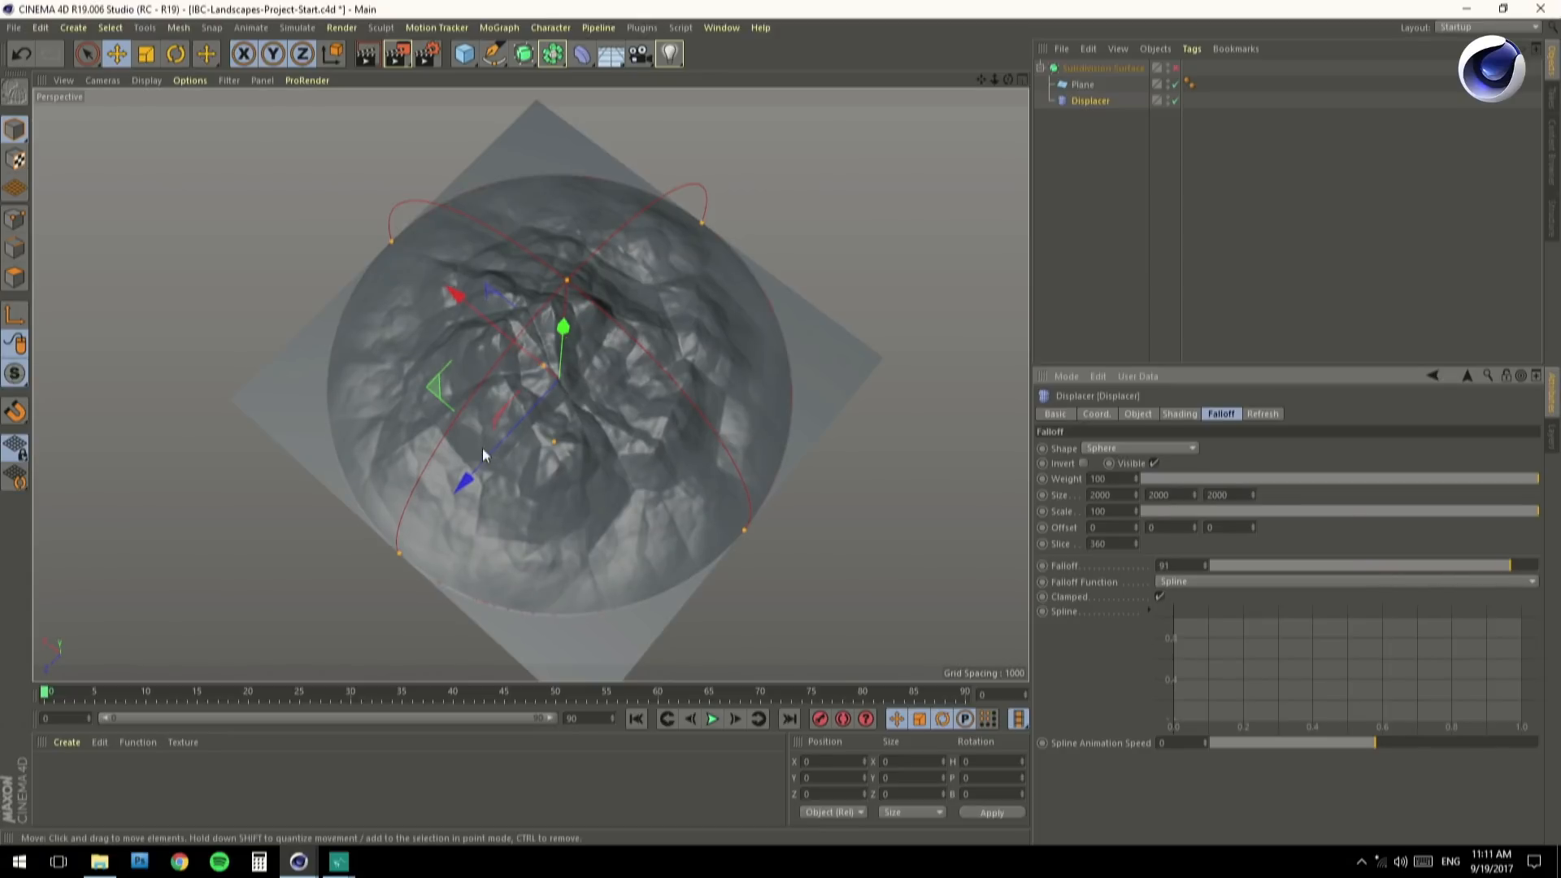
pyautogui.keyDown('alt'); pyautogui.moveTo(487, 416); pyautogui.dragTo(477, 318); pyautogui.keyUp('alt')
pyautogui.keyDown('alt'); pyautogui.moveTo(506, 451); pyautogui.dragTo(555, 459, button='right'); pyautogui.keyUp('alt')
pyautogui.keyDown('alt'); pyautogui.moveTo(554, 458); pyautogui.dragTo(529, 436, button='middle'); pyautogui.keyUp('alt')
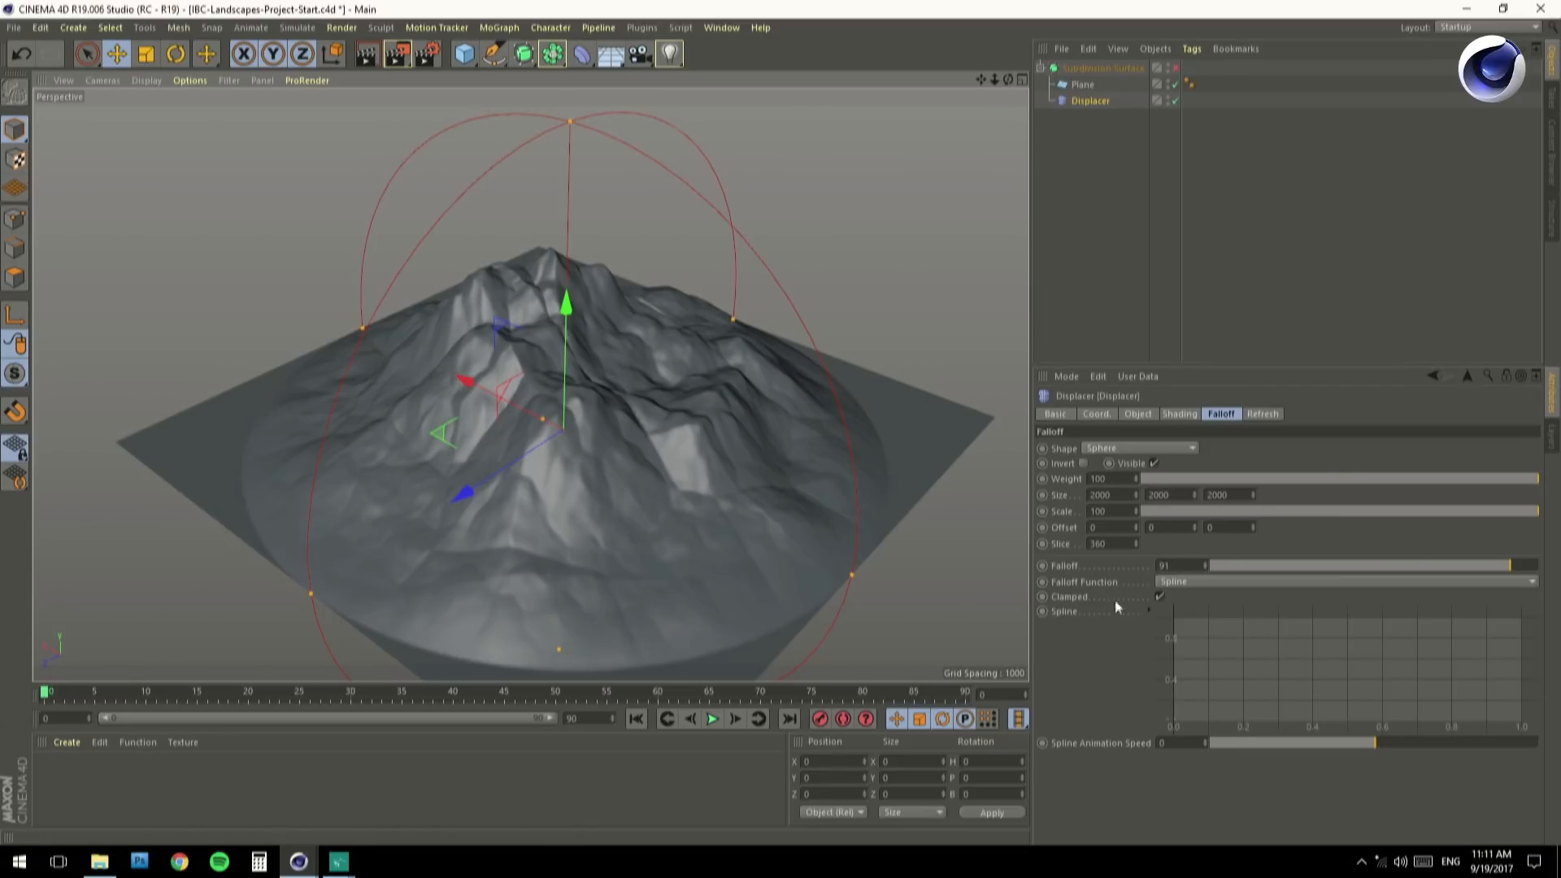
# Apply the Square spline preset to the falloff curve and inspect the mountain's slopes from several sides.
pyautogui.rightClick(1354, 656)
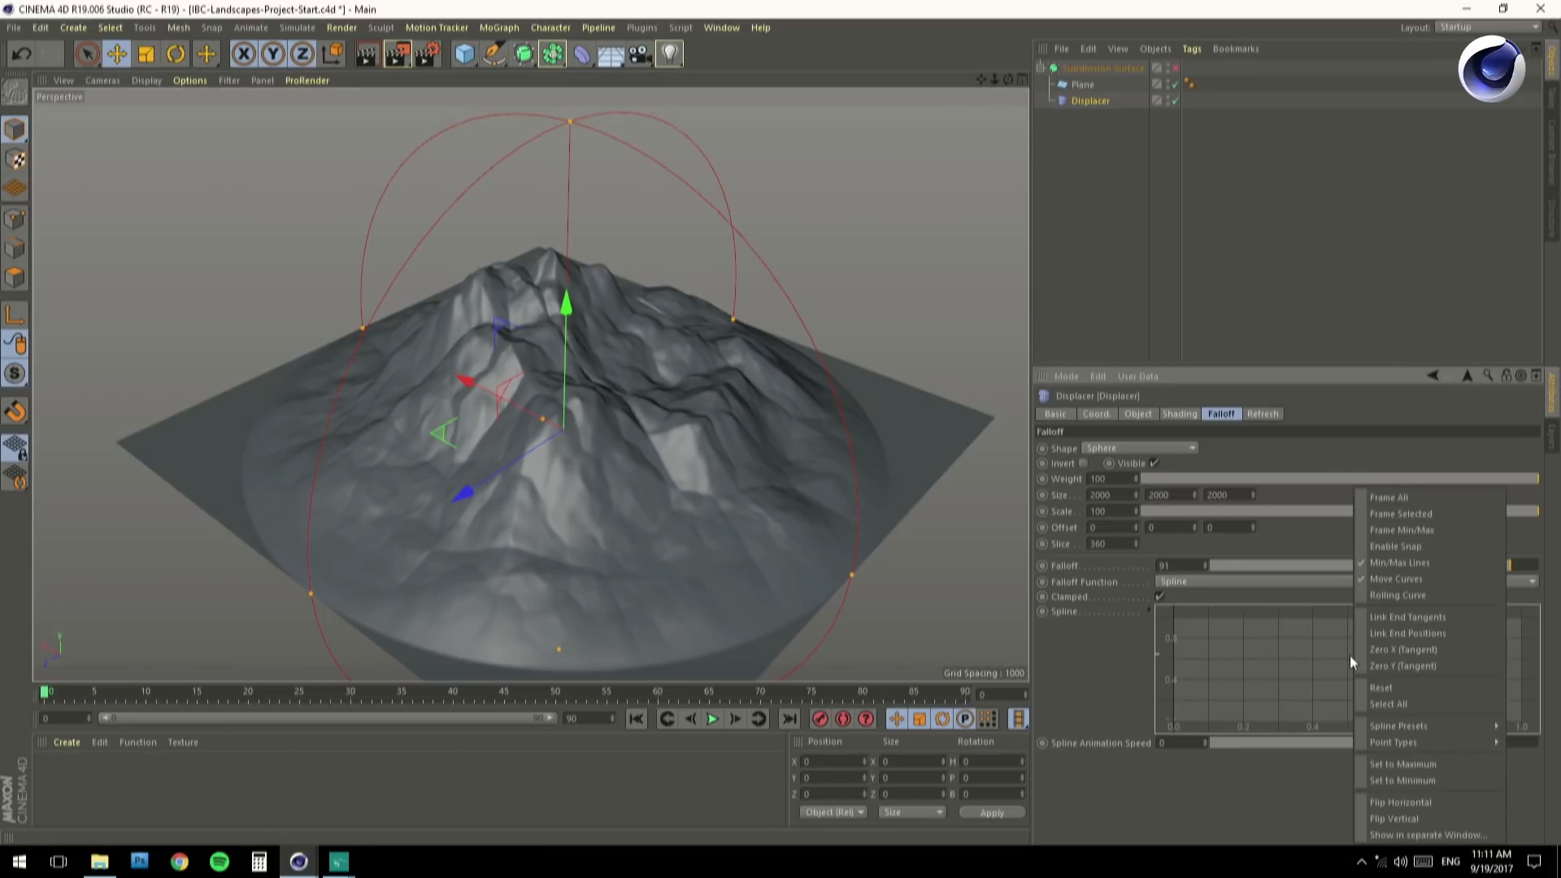
pyautogui.moveTo(1397, 729)
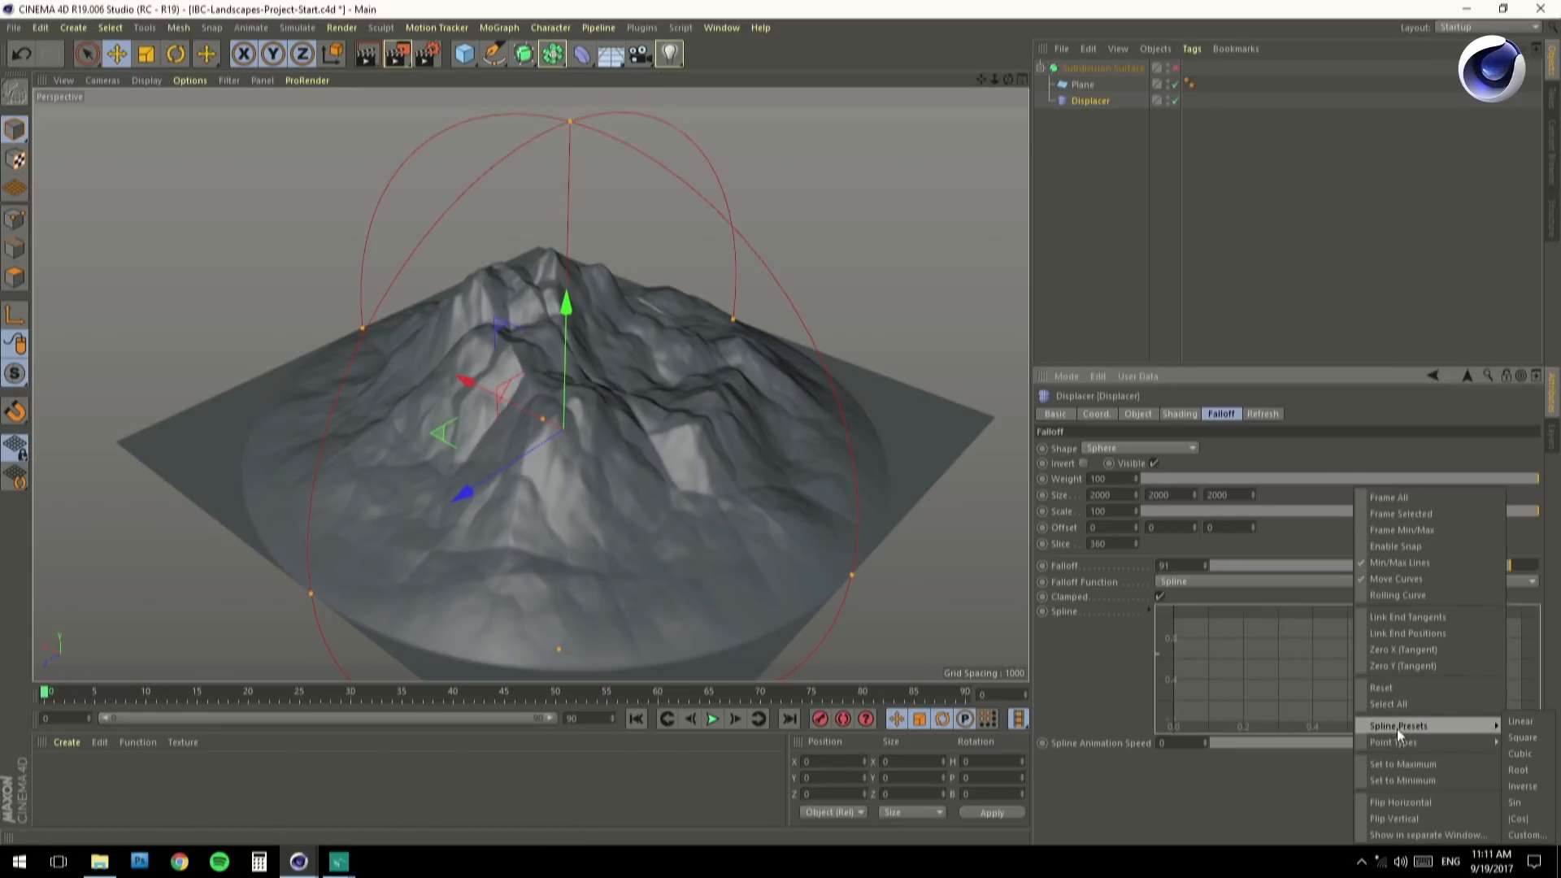
pyautogui.click(1522, 739)
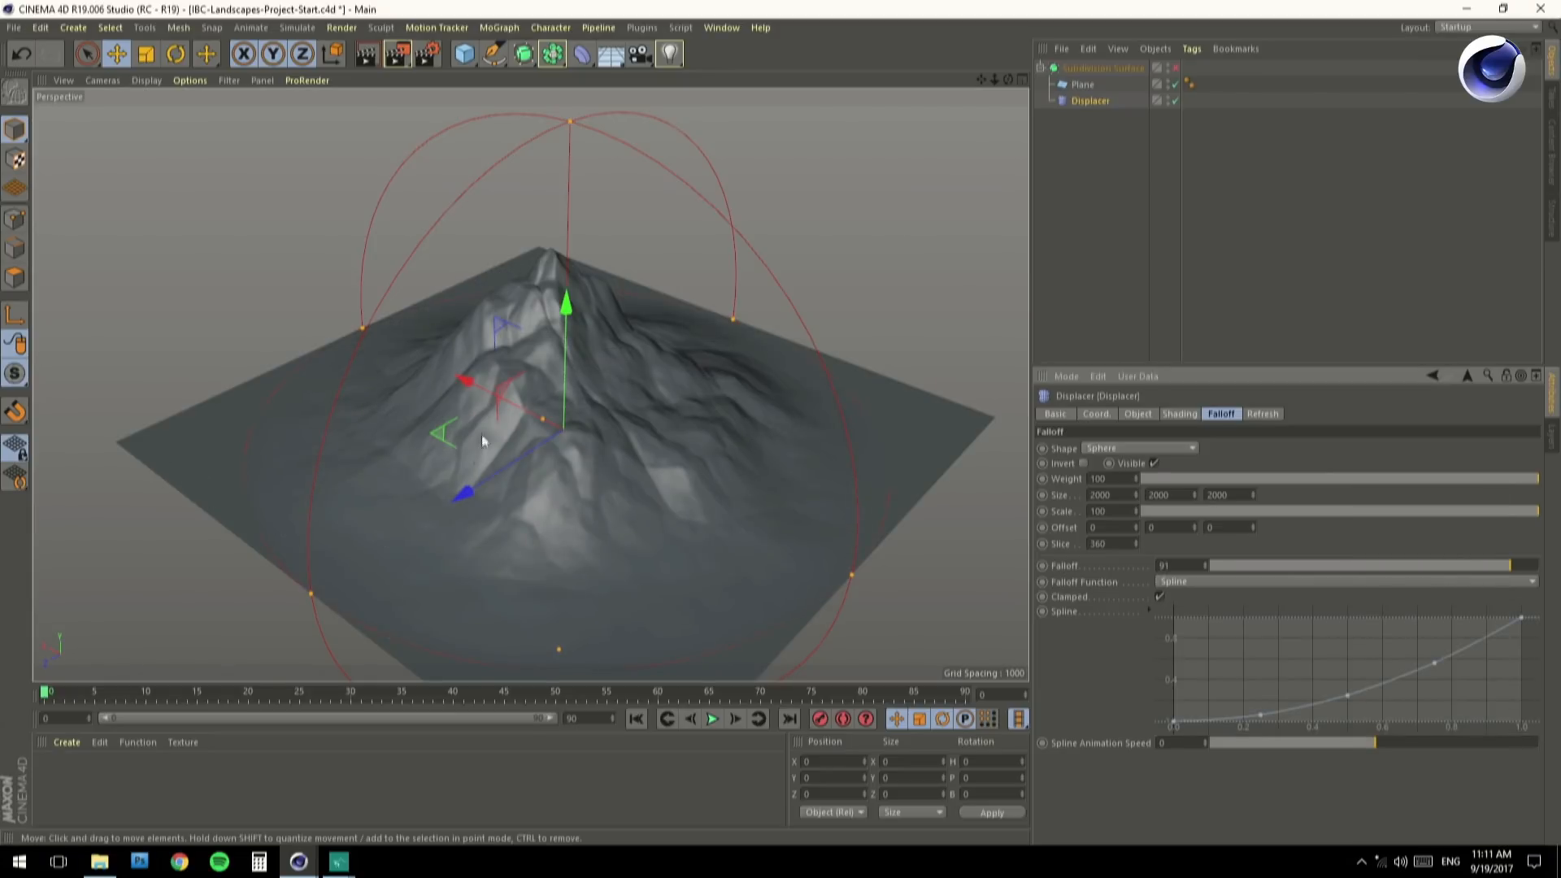
pyautogui.keyDown('alt'); pyautogui.moveTo(452, 540); pyautogui.dragTo(308, 403); pyautogui.keyUp('alt')
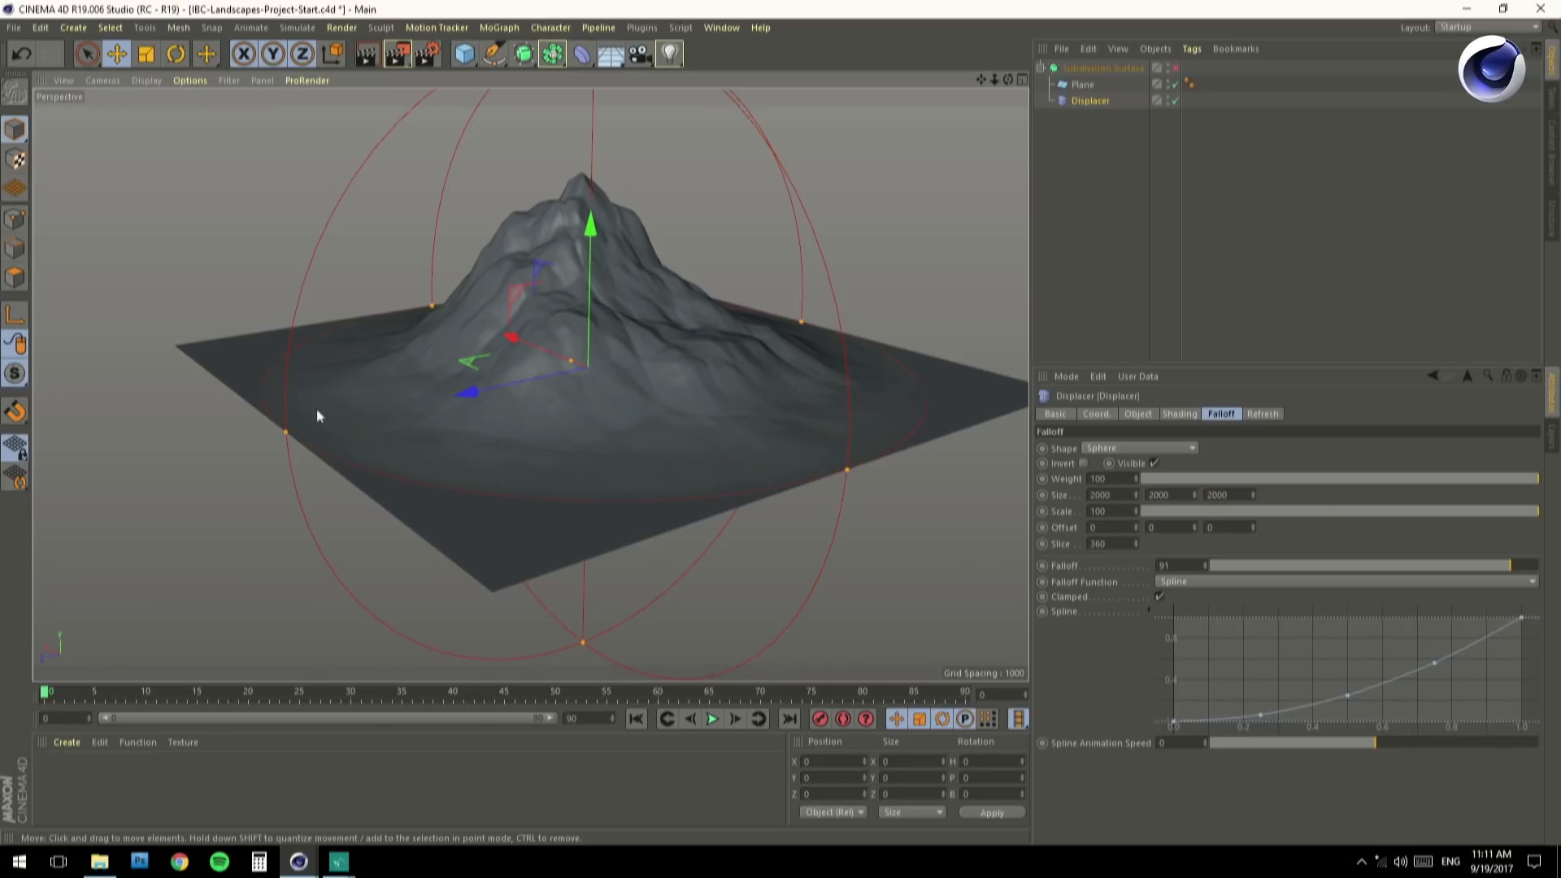
pyautogui.keyDown('alt'); pyautogui.moveTo(529, 444); pyautogui.dragTo(502, 489, button='middle'); pyautogui.keyUp('alt')
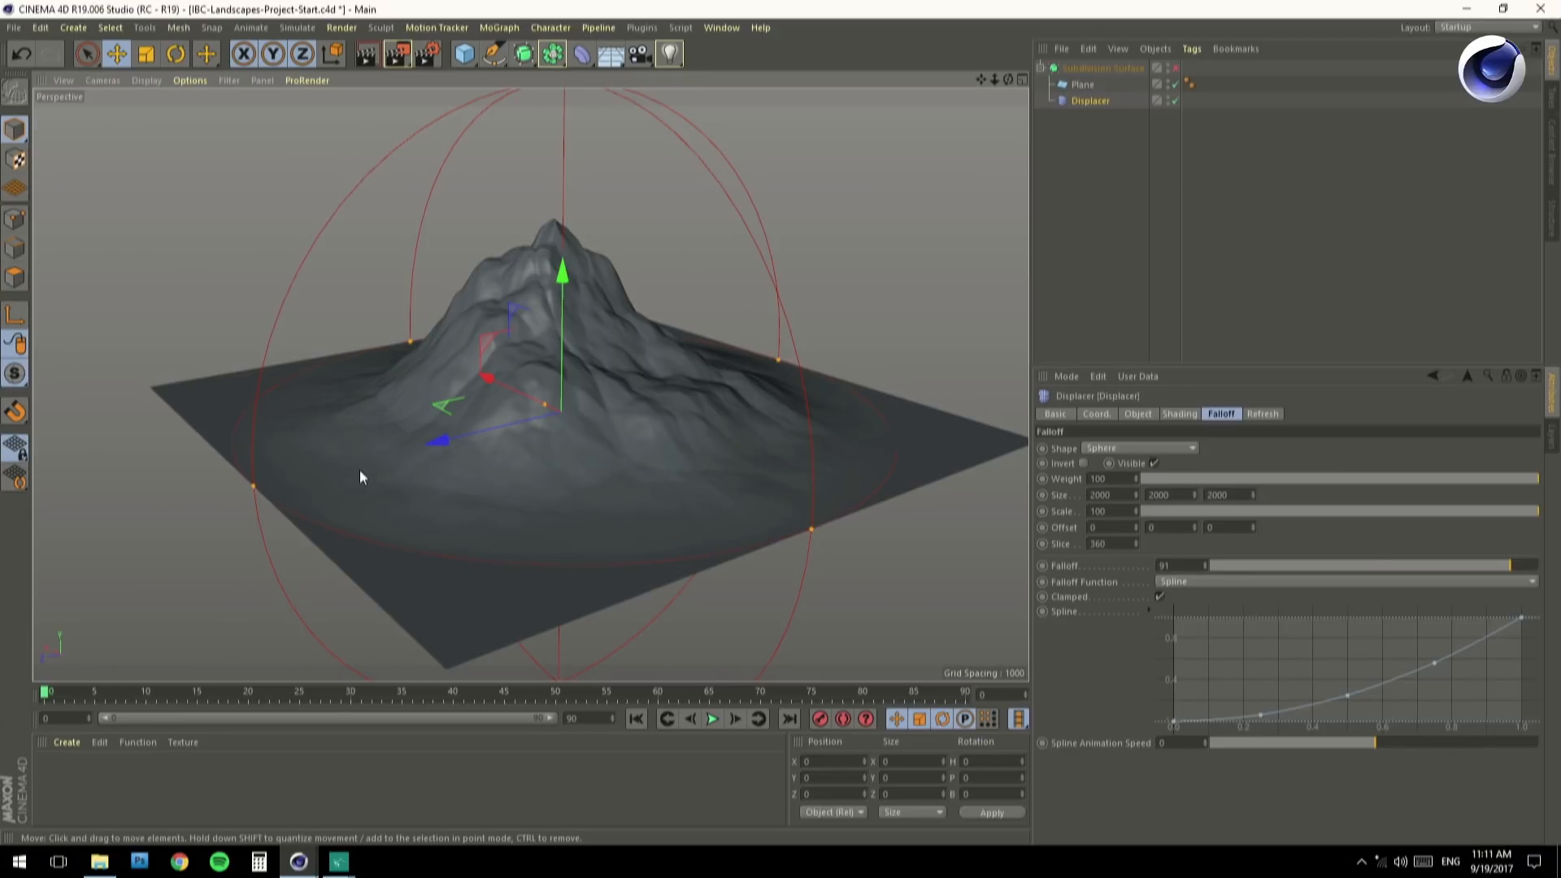
pyautogui.keyDown('alt'); pyautogui.moveTo(369, 521); pyautogui.dragTo(549, 410); pyautogui.keyUp('alt')
pyautogui.keyDown('alt'); pyautogui.moveTo(363, 438); pyautogui.dragTo(432, 447); pyautogui.keyUp('alt')
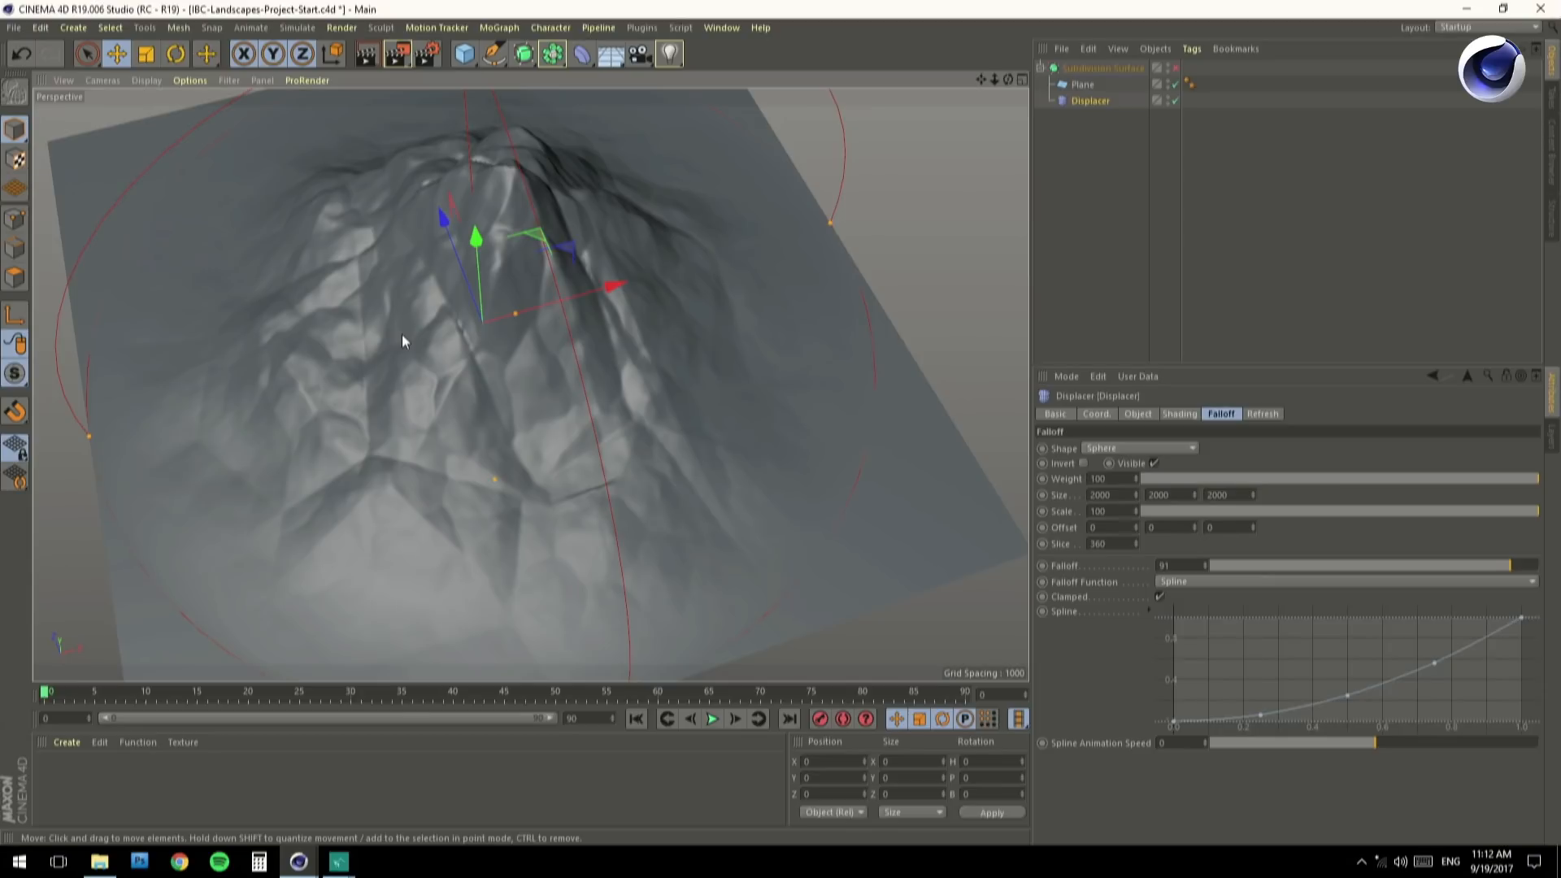
# Add a Distort effect above the three noises in the Displacer's Layer shader.
pyautogui.click(1134, 231)
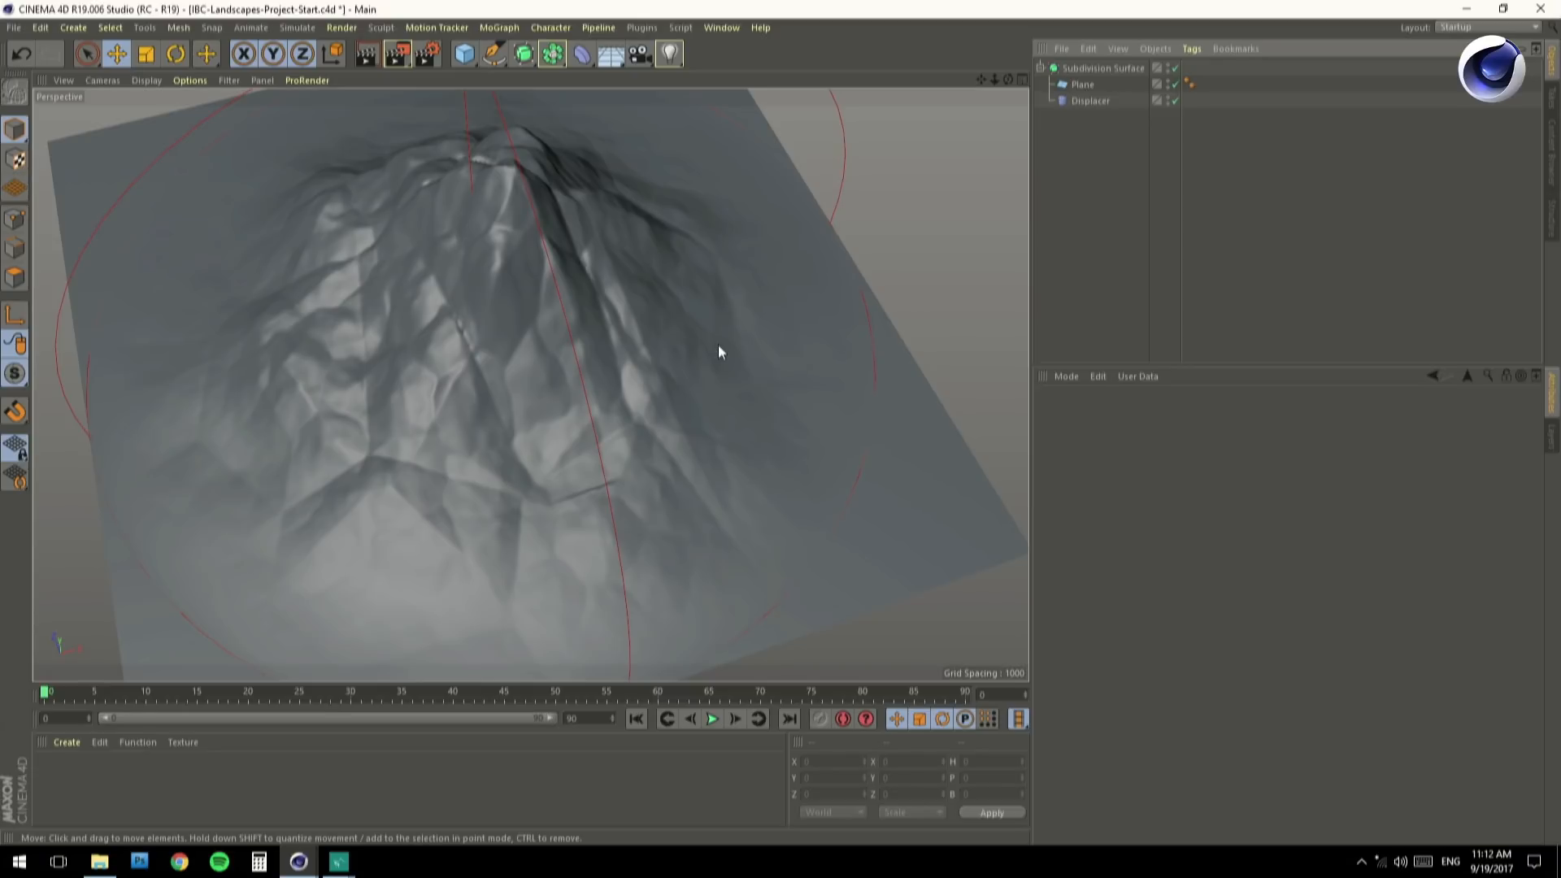
pyautogui.keyDown('alt'); pyautogui.moveTo(424, 382); pyautogui.dragTo(569, 413); pyautogui.keyUp('alt')
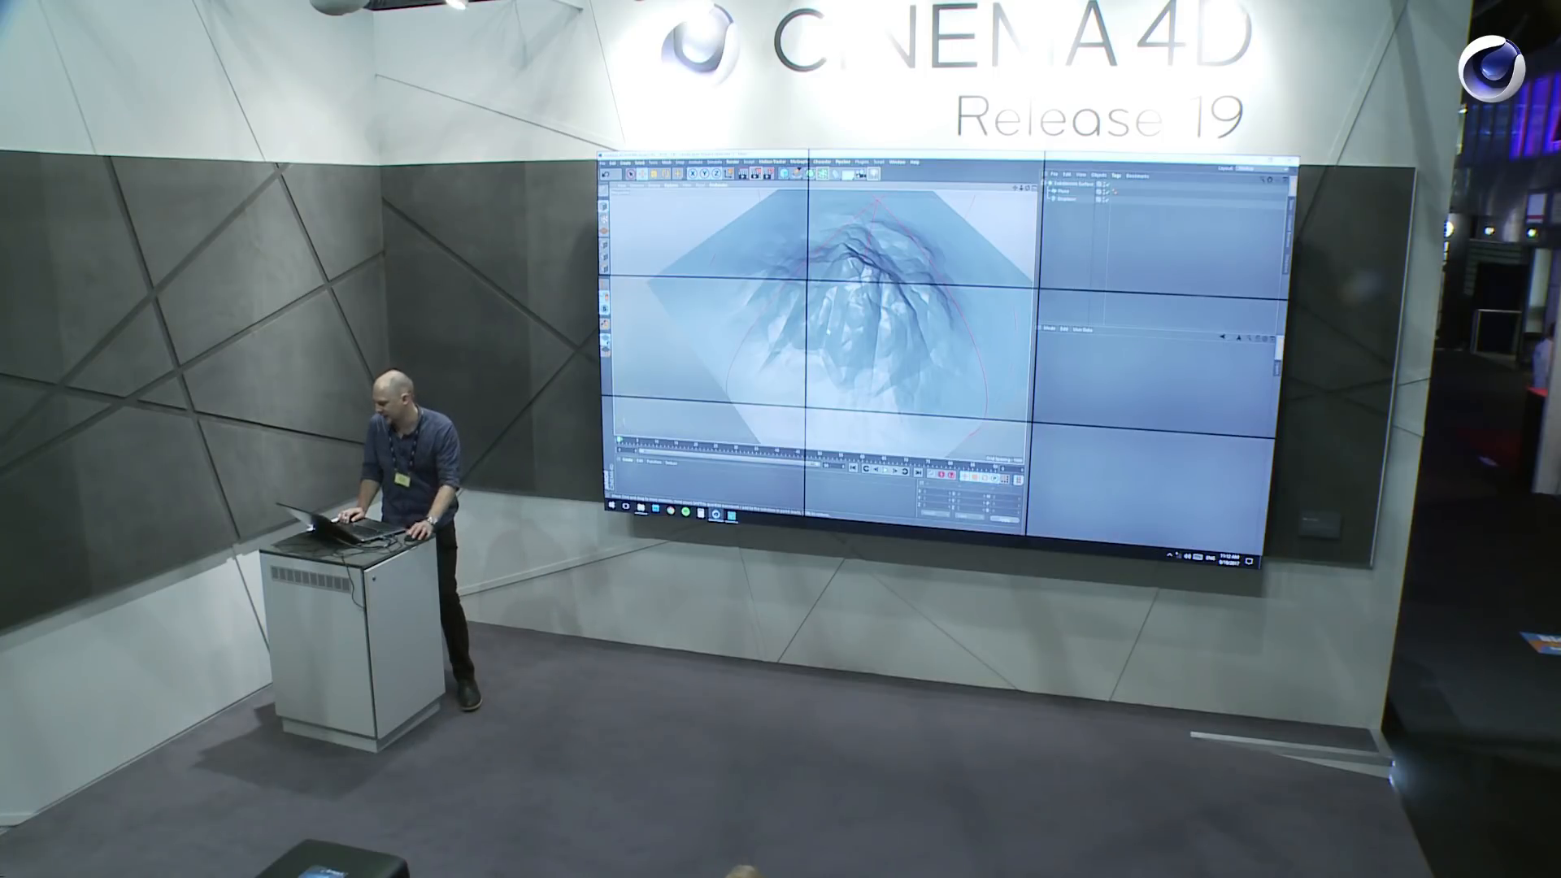
pyautogui.click(1067, 199)
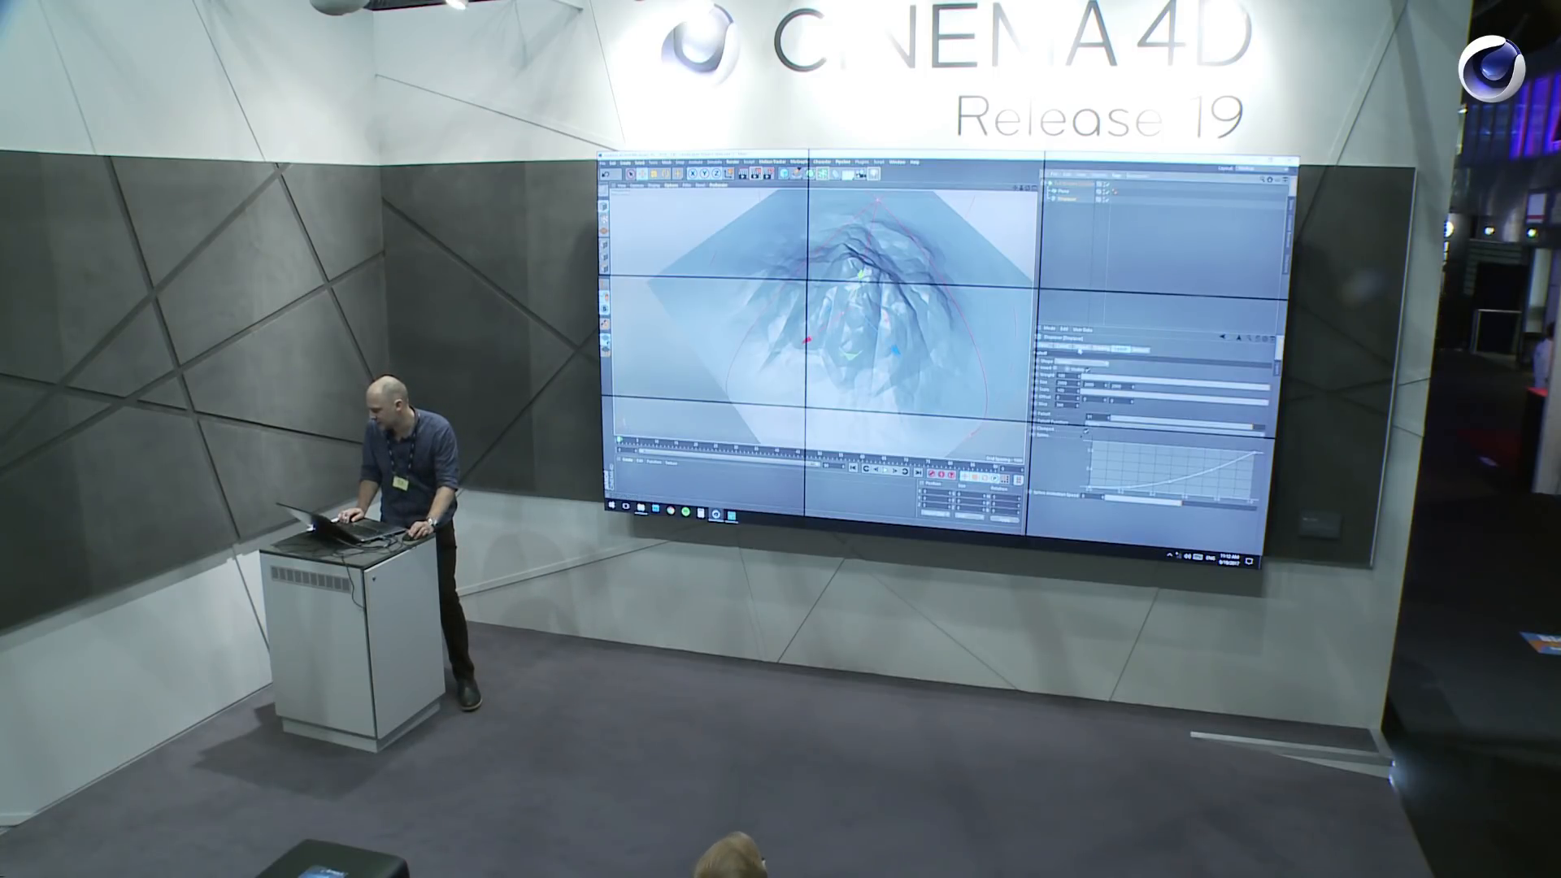
pyautogui.click(1101, 349)
pyautogui.click(1102, 374)
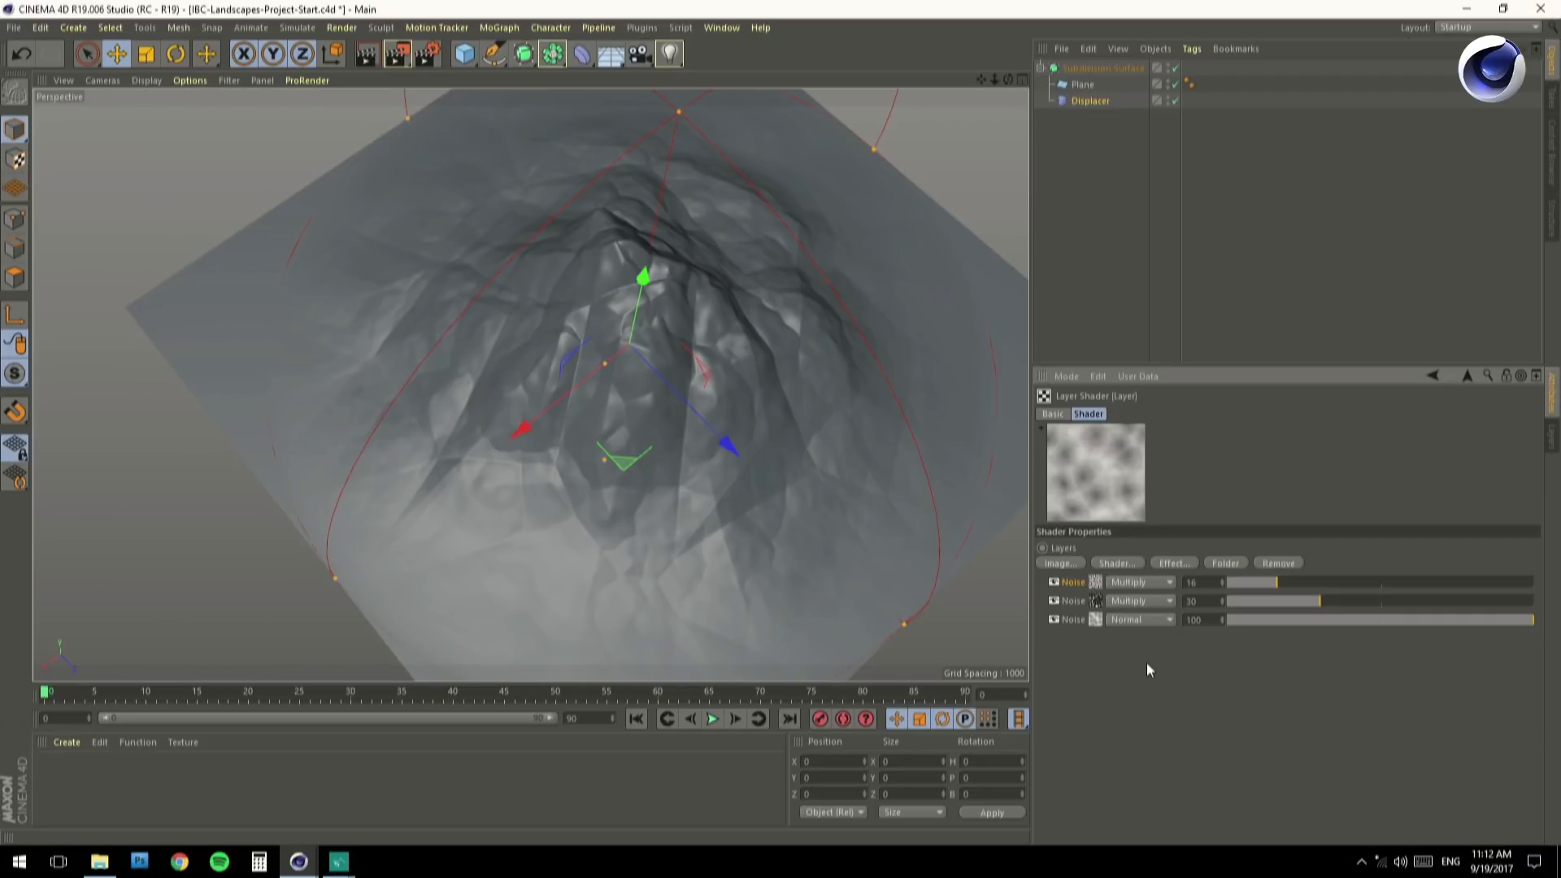
pyautogui.click(1168, 564)
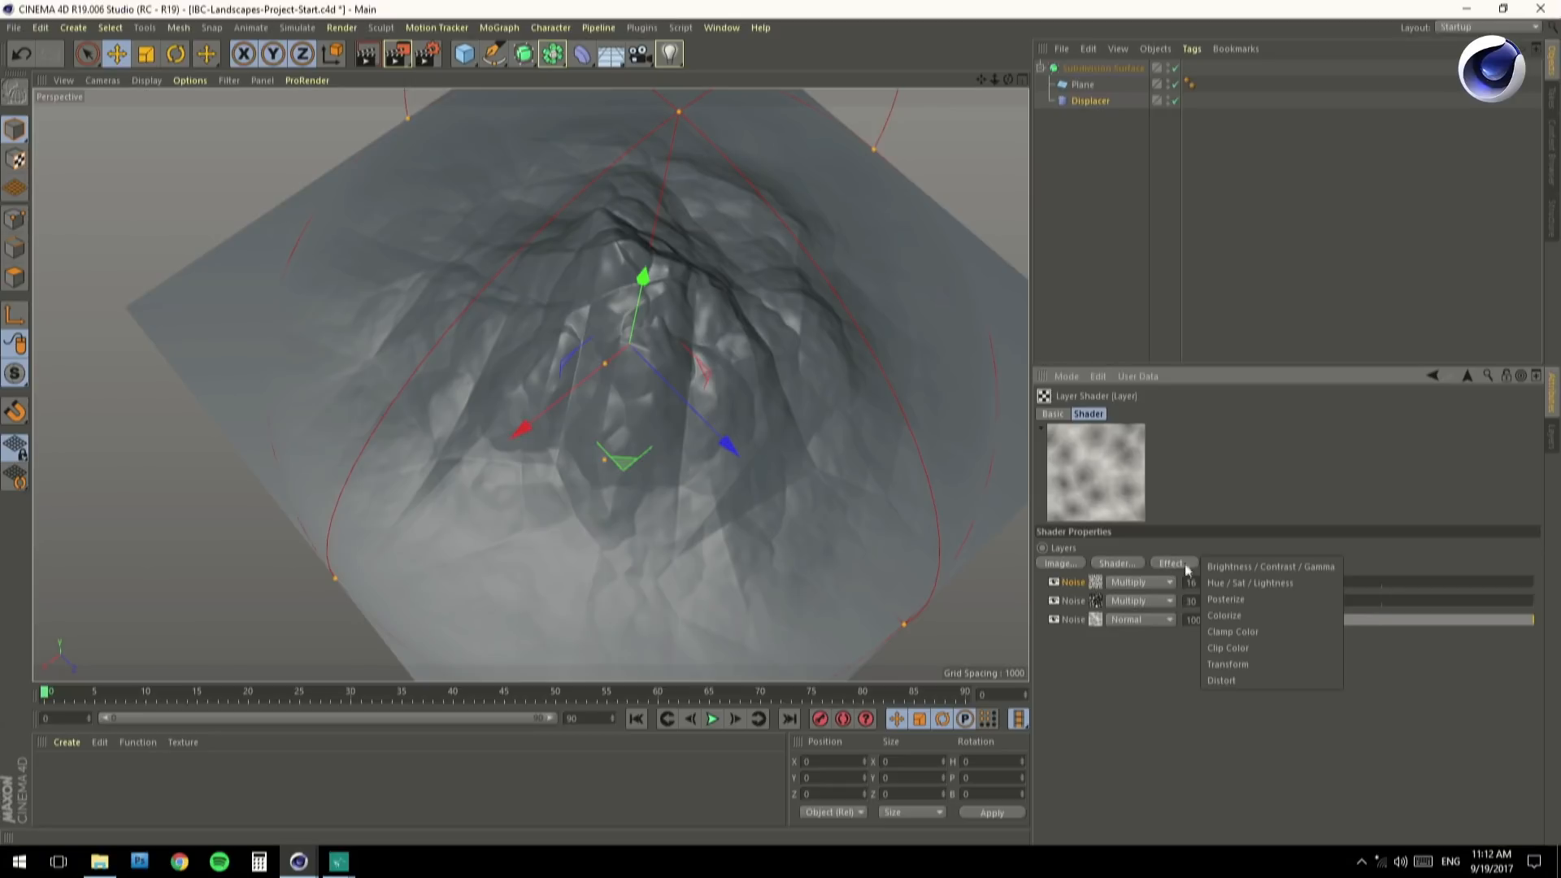
pyautogui.click(1262, 680)
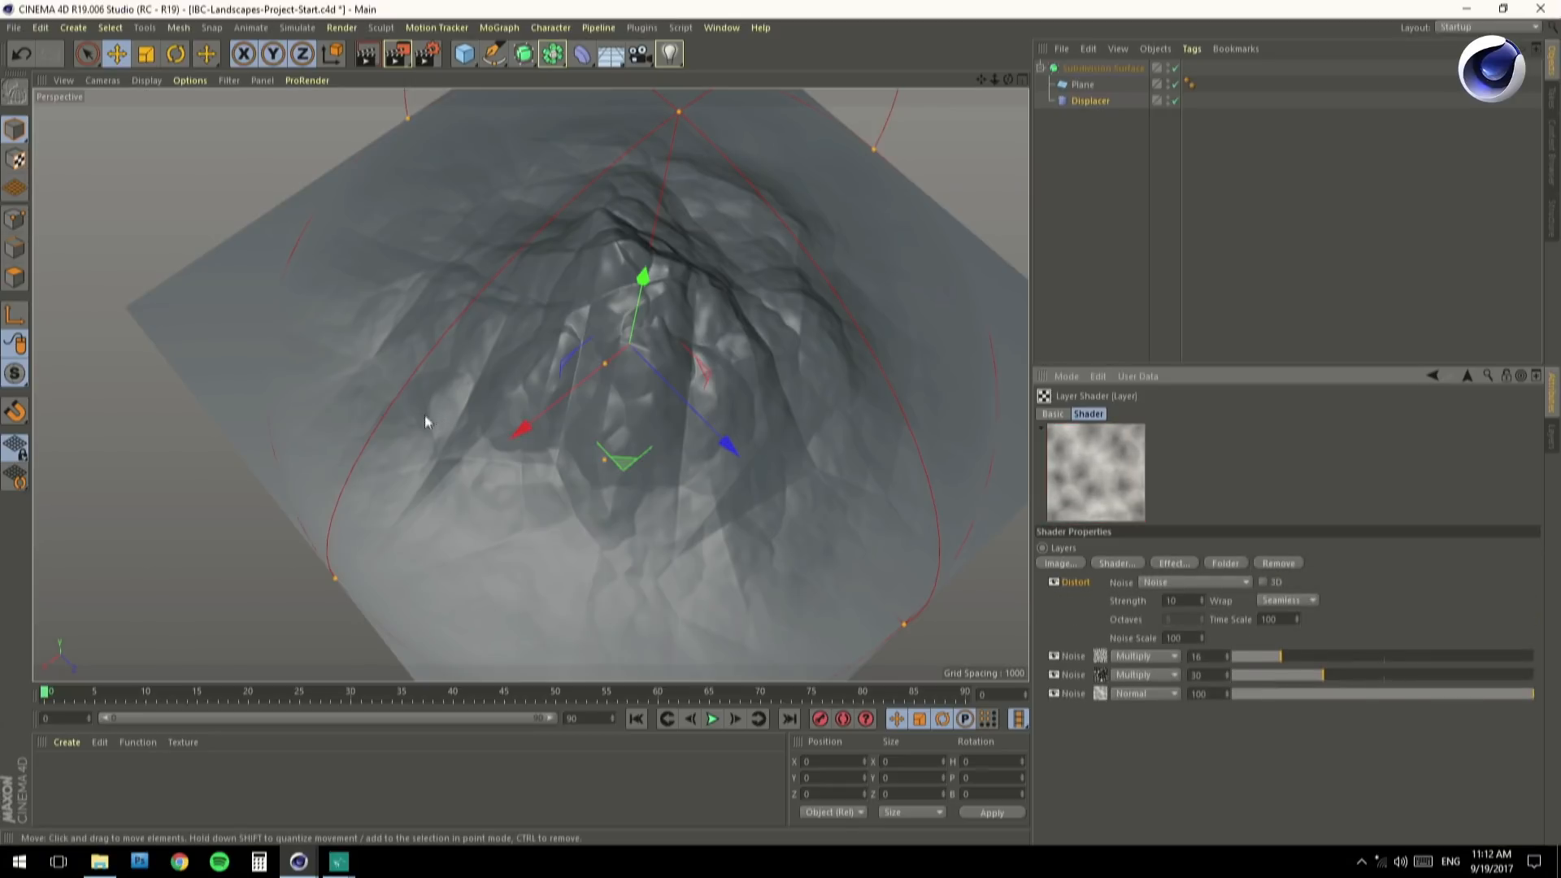
# Disable the Subdivision Surface and compare the terrain with the Distort effect off and on.
pyautogui.click(1175, 69)
pyautogui.moveTo(550, 478)
pyautogui.keyDown('alt'); pyautogui.mouseDown()
pyautogui.moveTo(505, 431)
pyautogui.moveTo(537, 423)
pyautogui.mouseUp(); pyautogui.keyUp('alt')
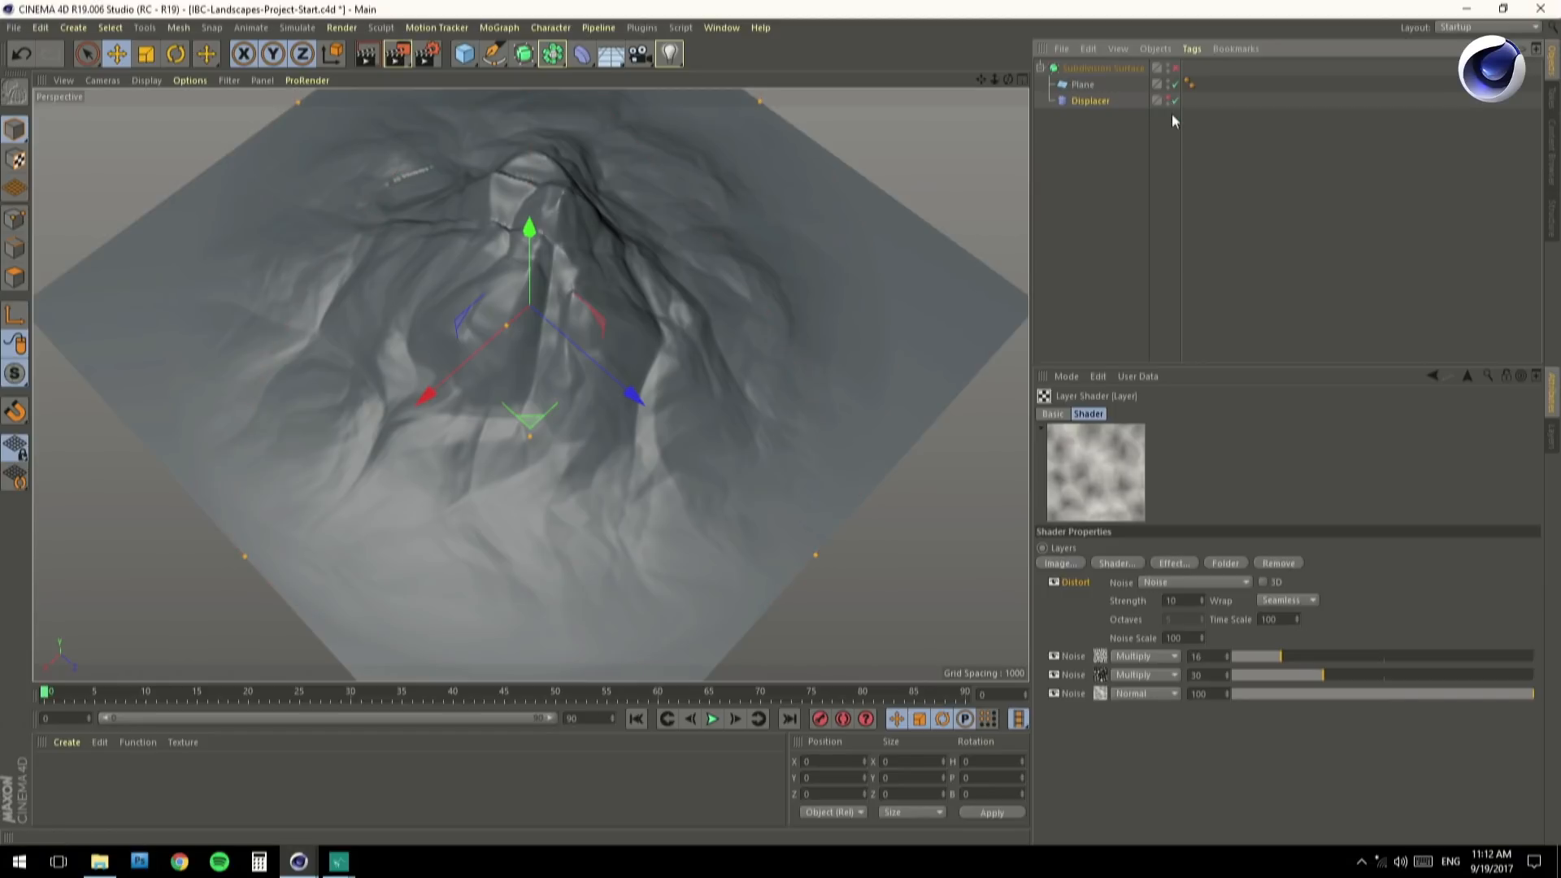
pyautogui.keyDown('alt'); pyautogui.moveTo(426, 423); pyautogui.dragTo(490, 407); pyautogui.keyUp('alt')
pyautogui.click(1110, 285)
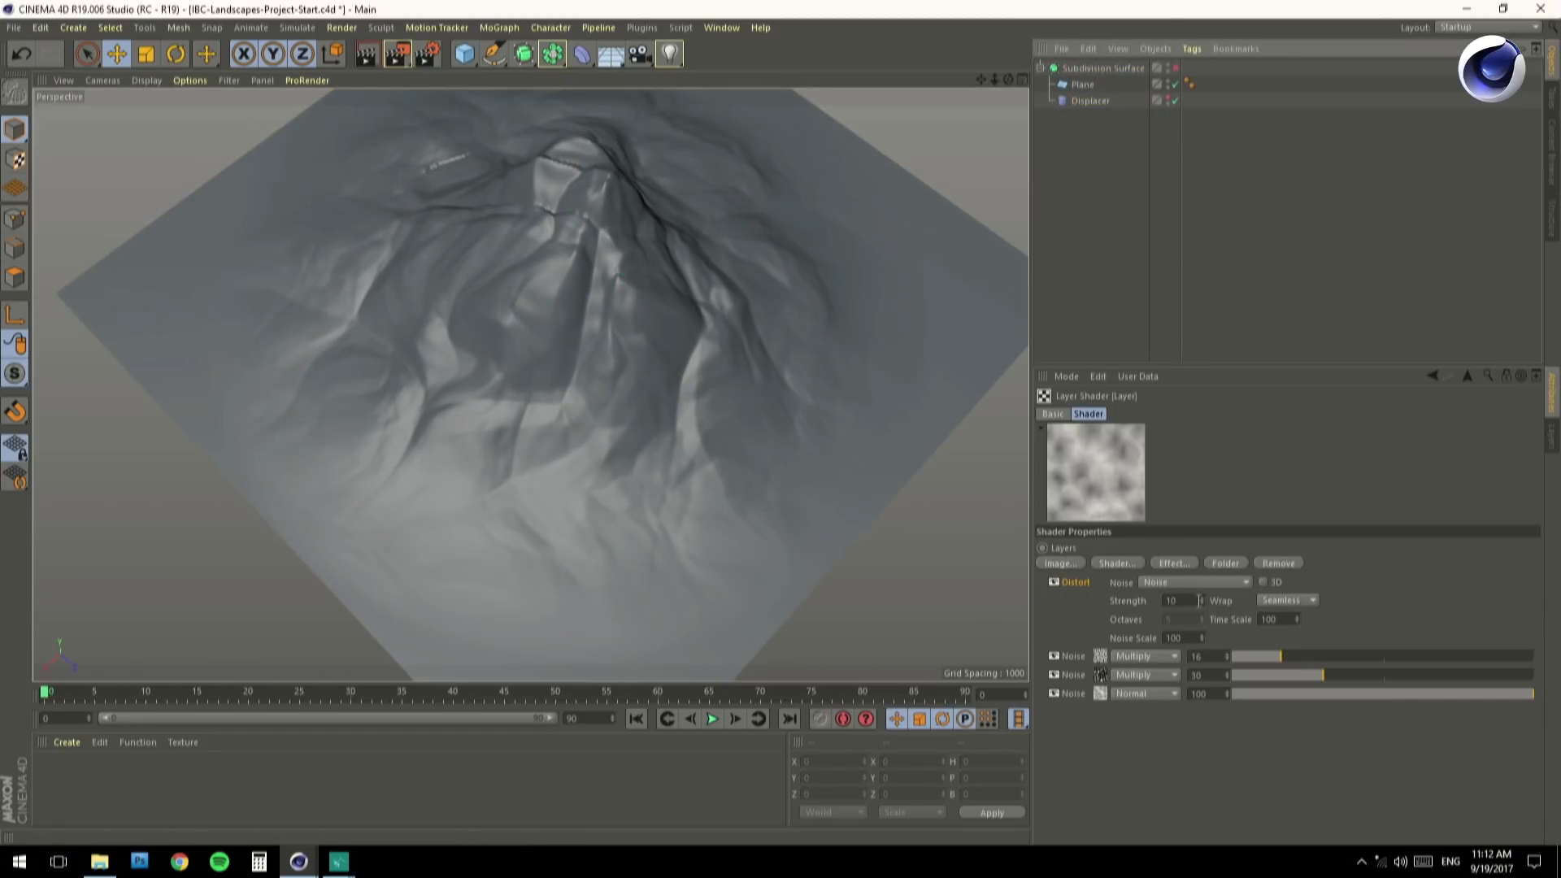
pyautogui.click(1053, 582)
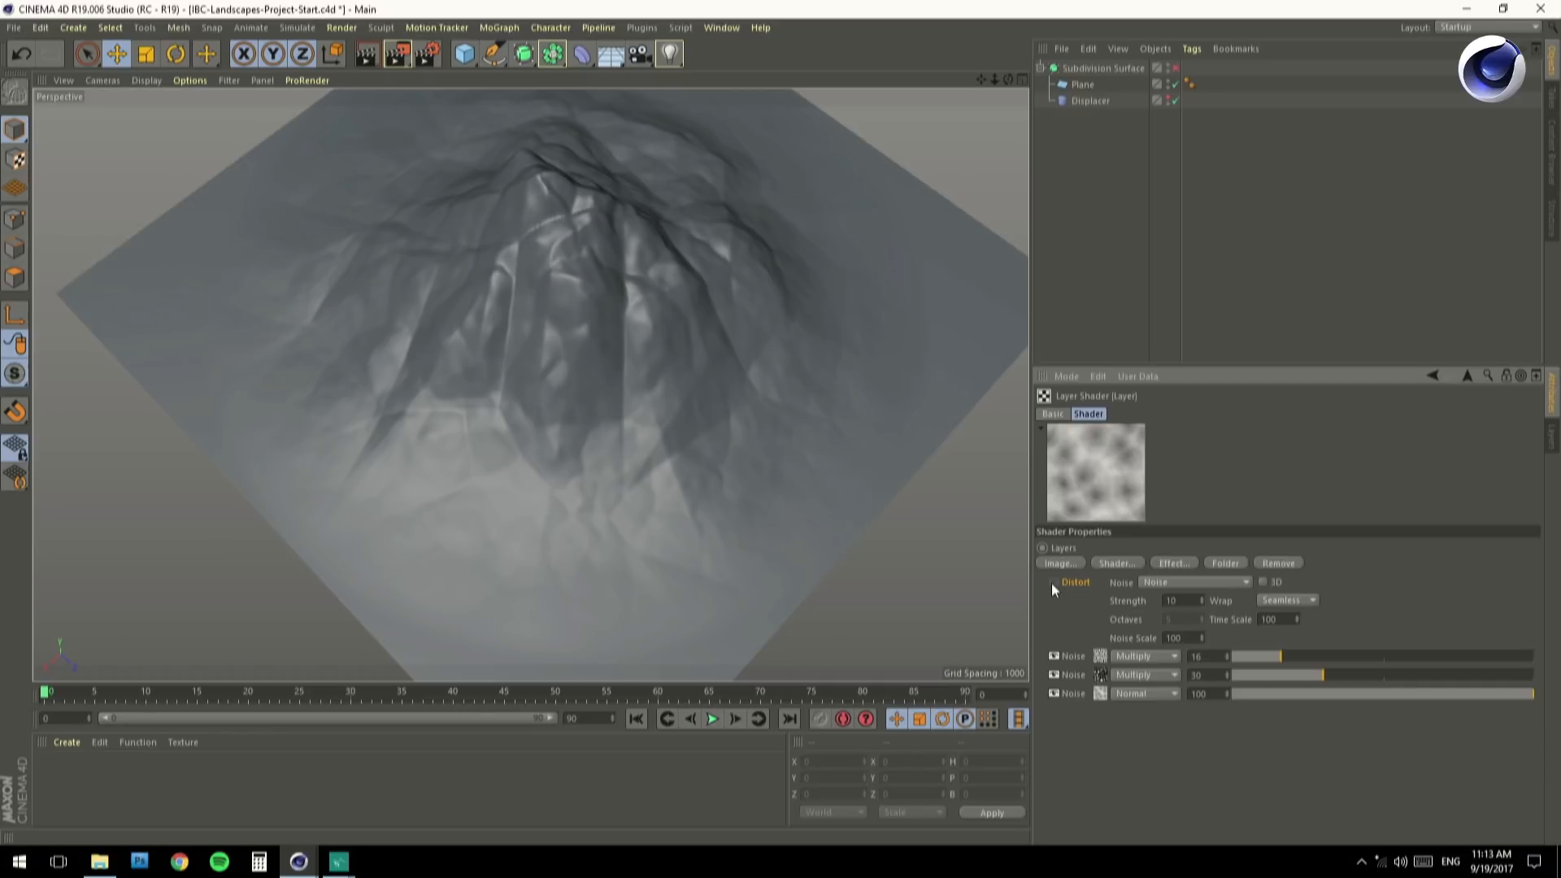
pyautogui.click(1053, 582)
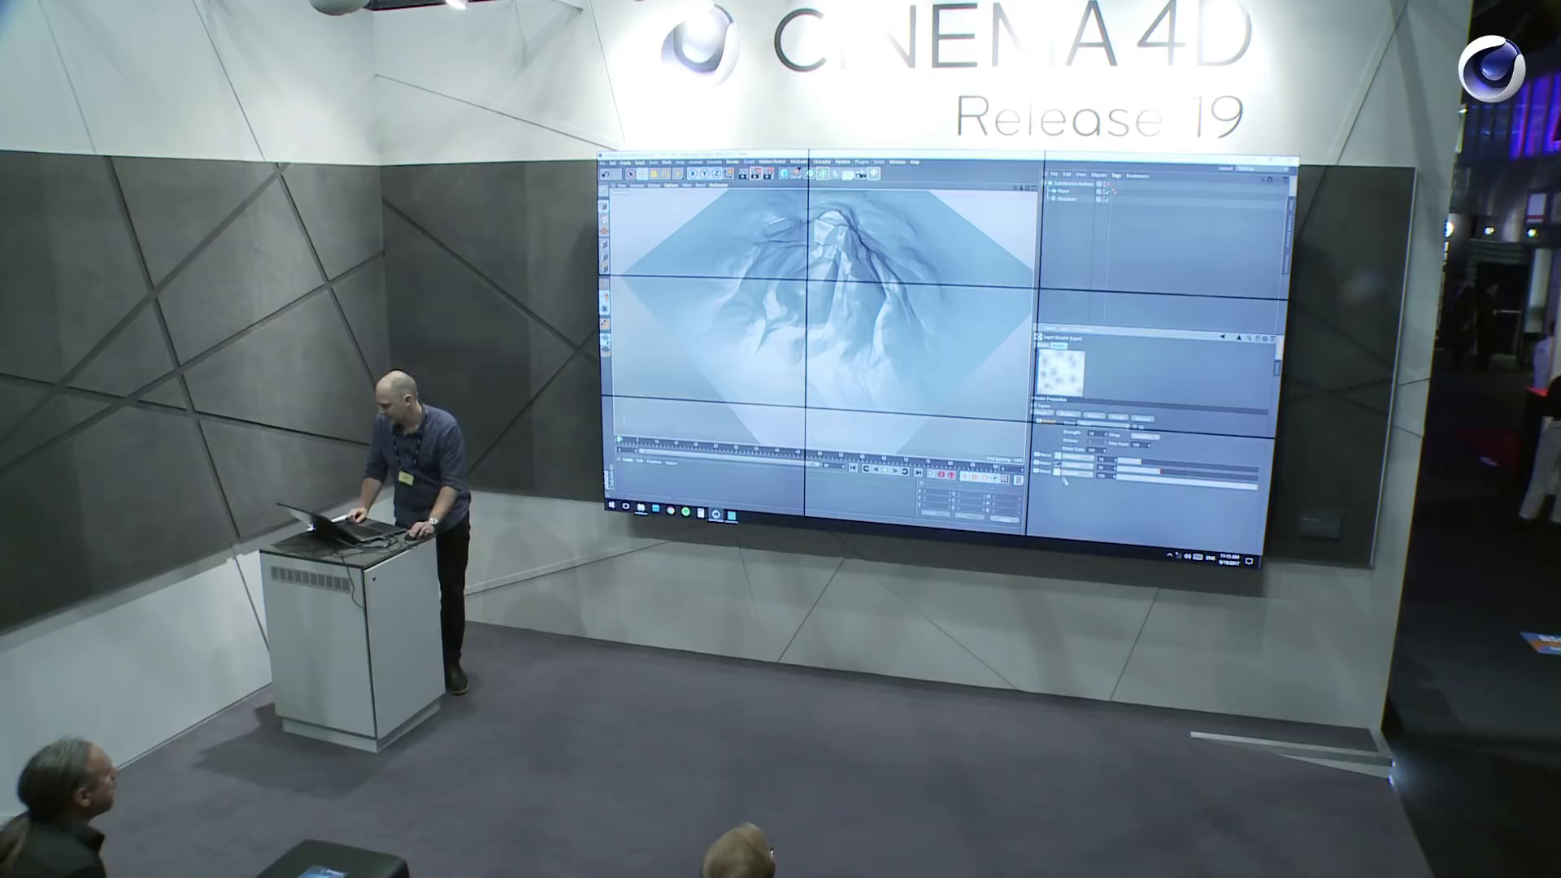
# Change the Distort effect's noise type to Electric.
pyautogui.click(1112, 424)
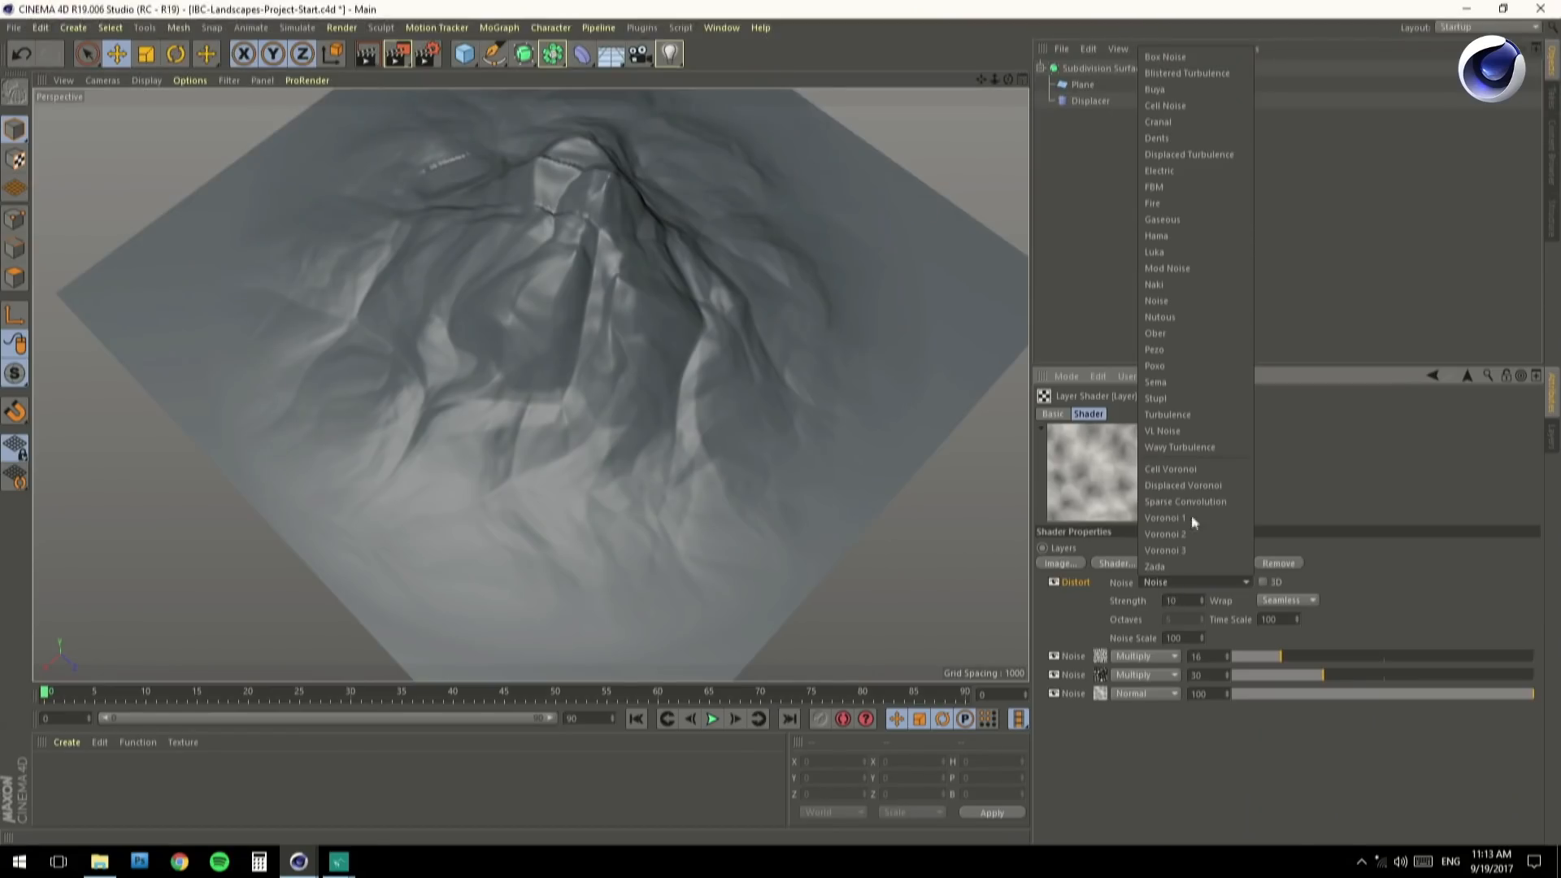
pyautogui.click(1195, 171)
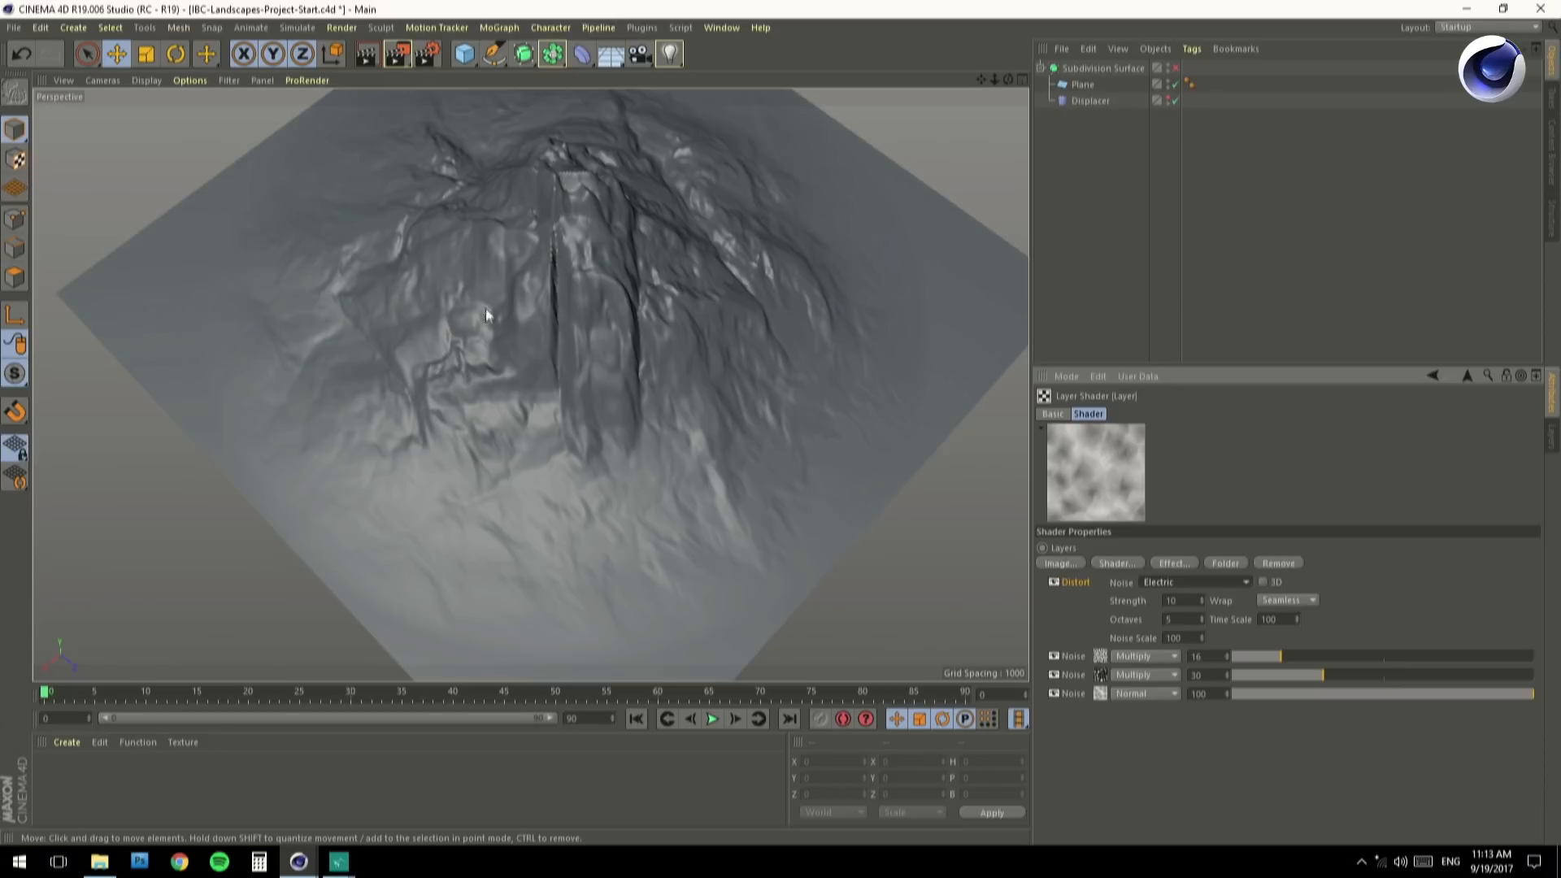
pyautogui.keyDown('alt'); pyautogui.moveTo(476, 306); pyautogui.dragTo(624, 399); pyautogui.keyUp('alt')
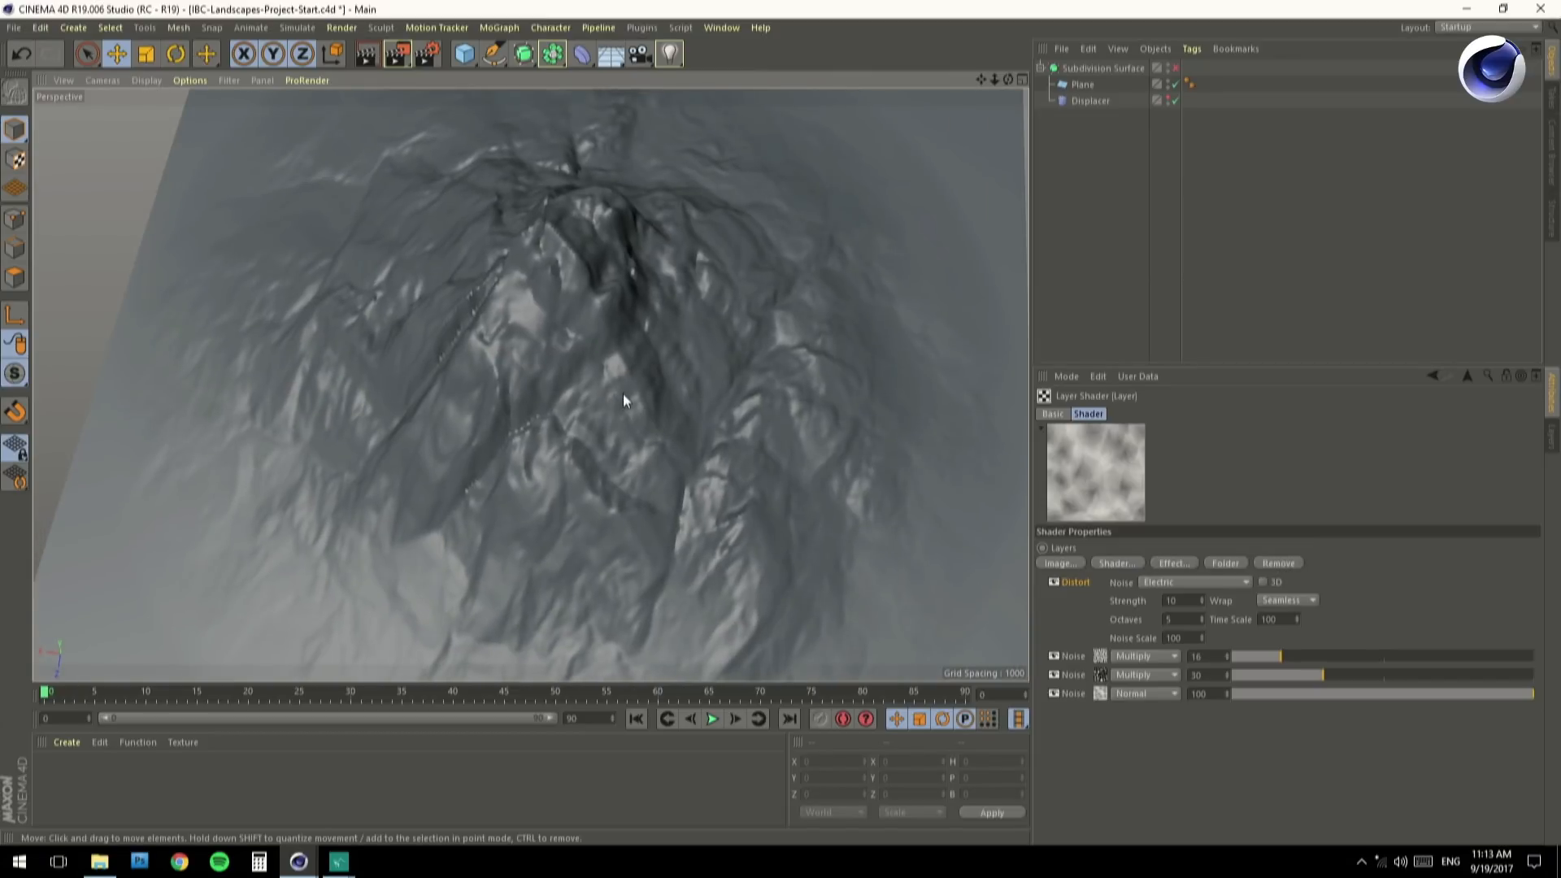
pyautogui.moveTo(602, 373)
pyautogui.keyDown('alt'); pyautogui.mouseDown()
pyautogui.moveTo(655, 373)
pyautogui.moveTo(577, 387)
pyautogui.moveTo(598, 358)
pyautogui.mouseUp(); pyautogui.keyUp('alt')
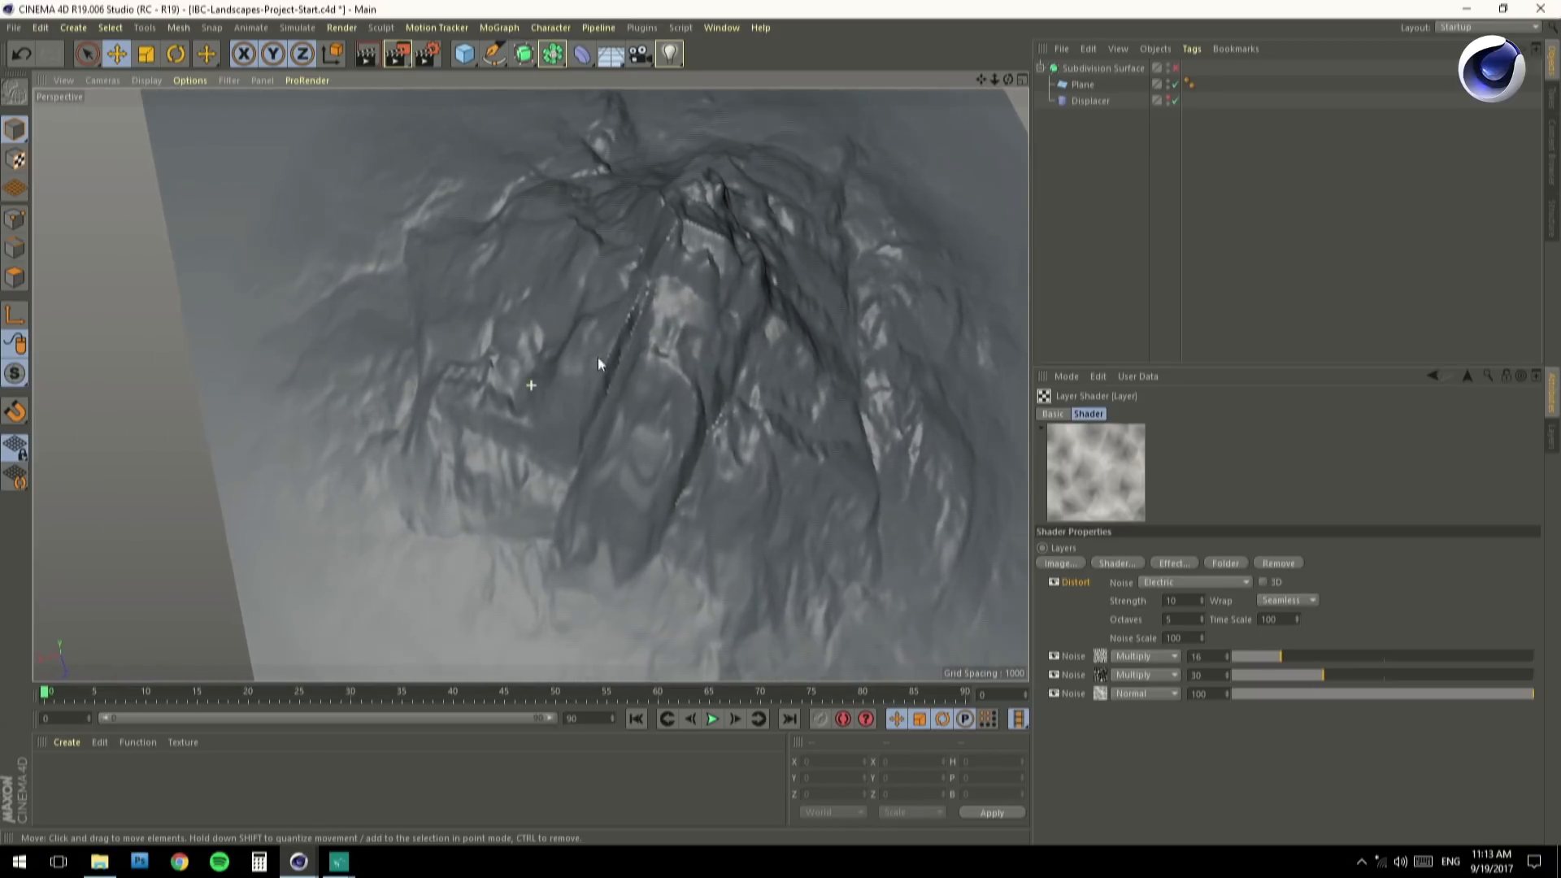
# Compare the mountain with and without the Electric distortion and examine its surface from several angles.
pyautogui.click(1054, 582)
pyautogui.click(1054, 583)
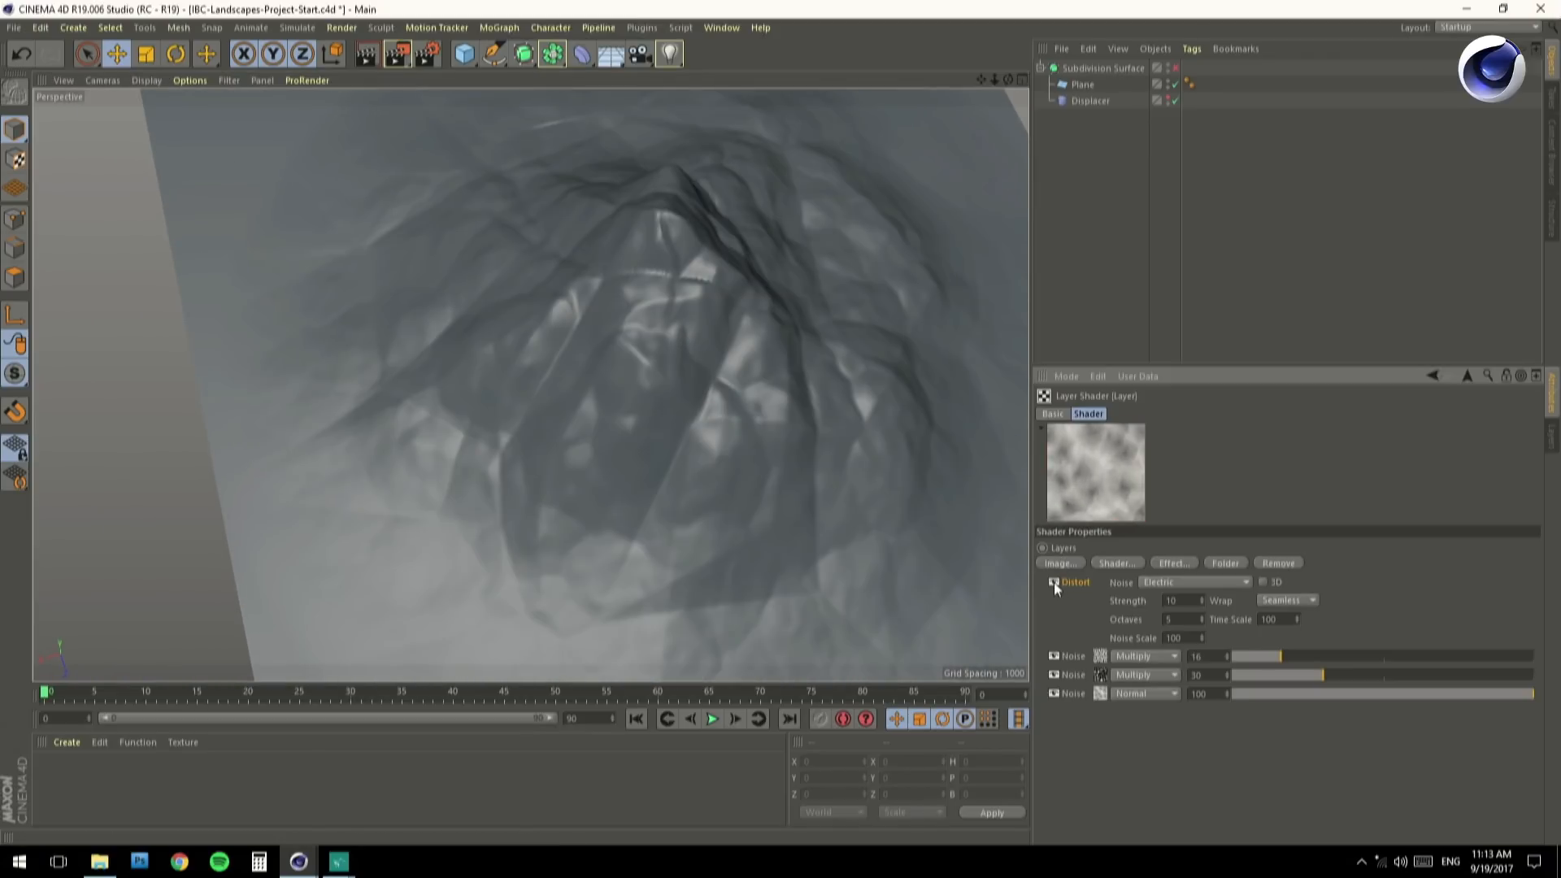
pyautogui.keyDown('alt'); pyautogui.moveTo(569, 400); pyautogui.dragTo(406, 332); pyautogui.keyUp('alt')
pyautogui.keyDown('alt'); pyautogui.moveTo(548, 335); pyautogui.dragTo(436, 300); pyautogui.keyUp('alt')
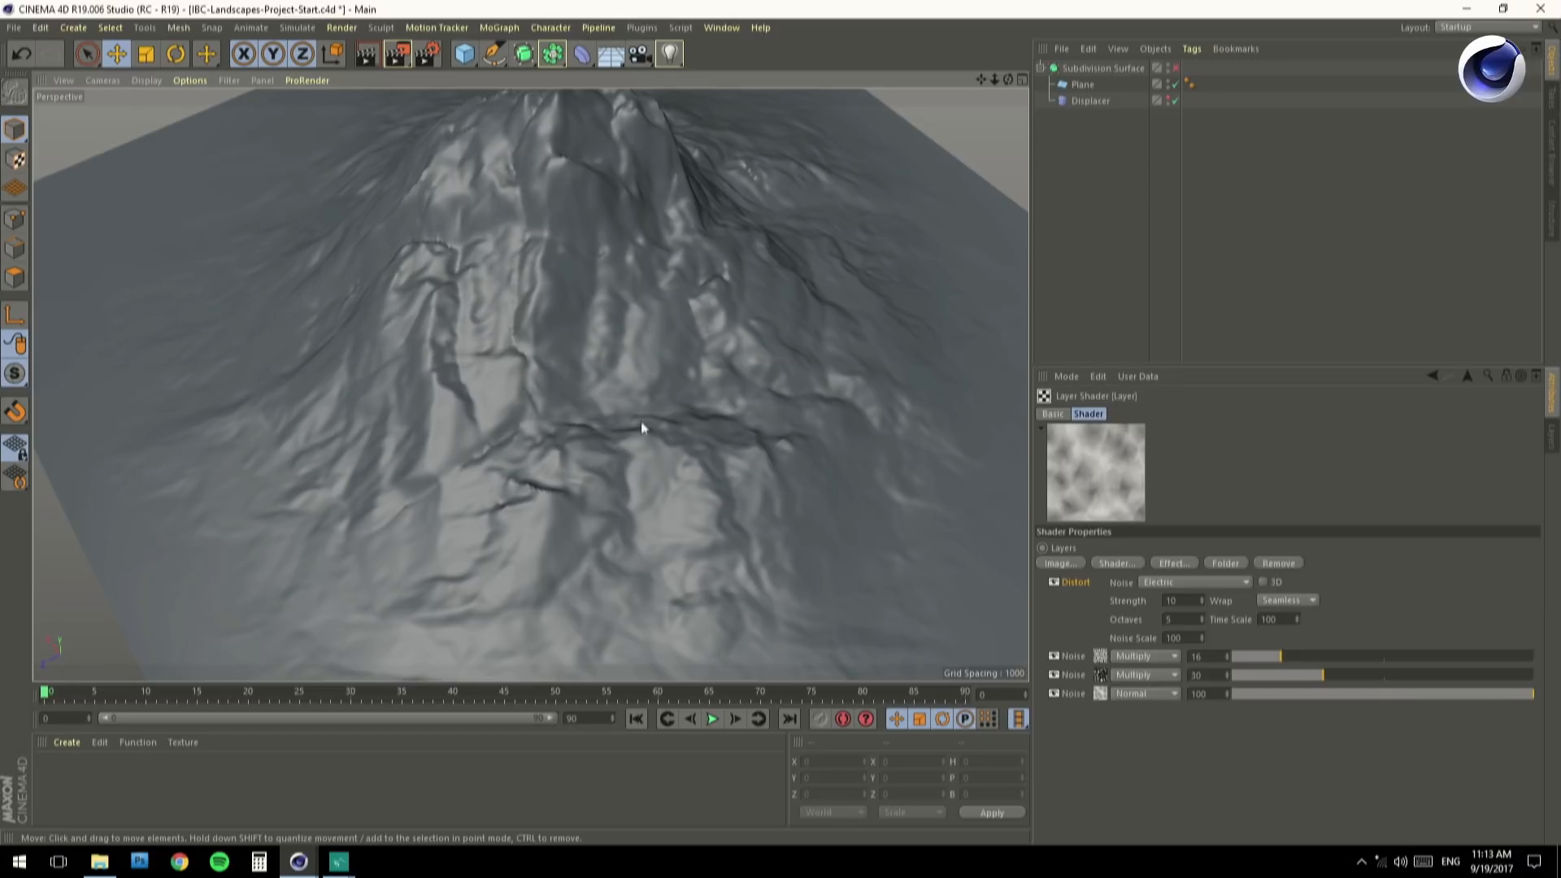
pyautogui.keyDown('alt'); pyautogui.moveTo(680, 425); pyautogui.dragTo(532, 383); pyautogui.keyUp('alt')
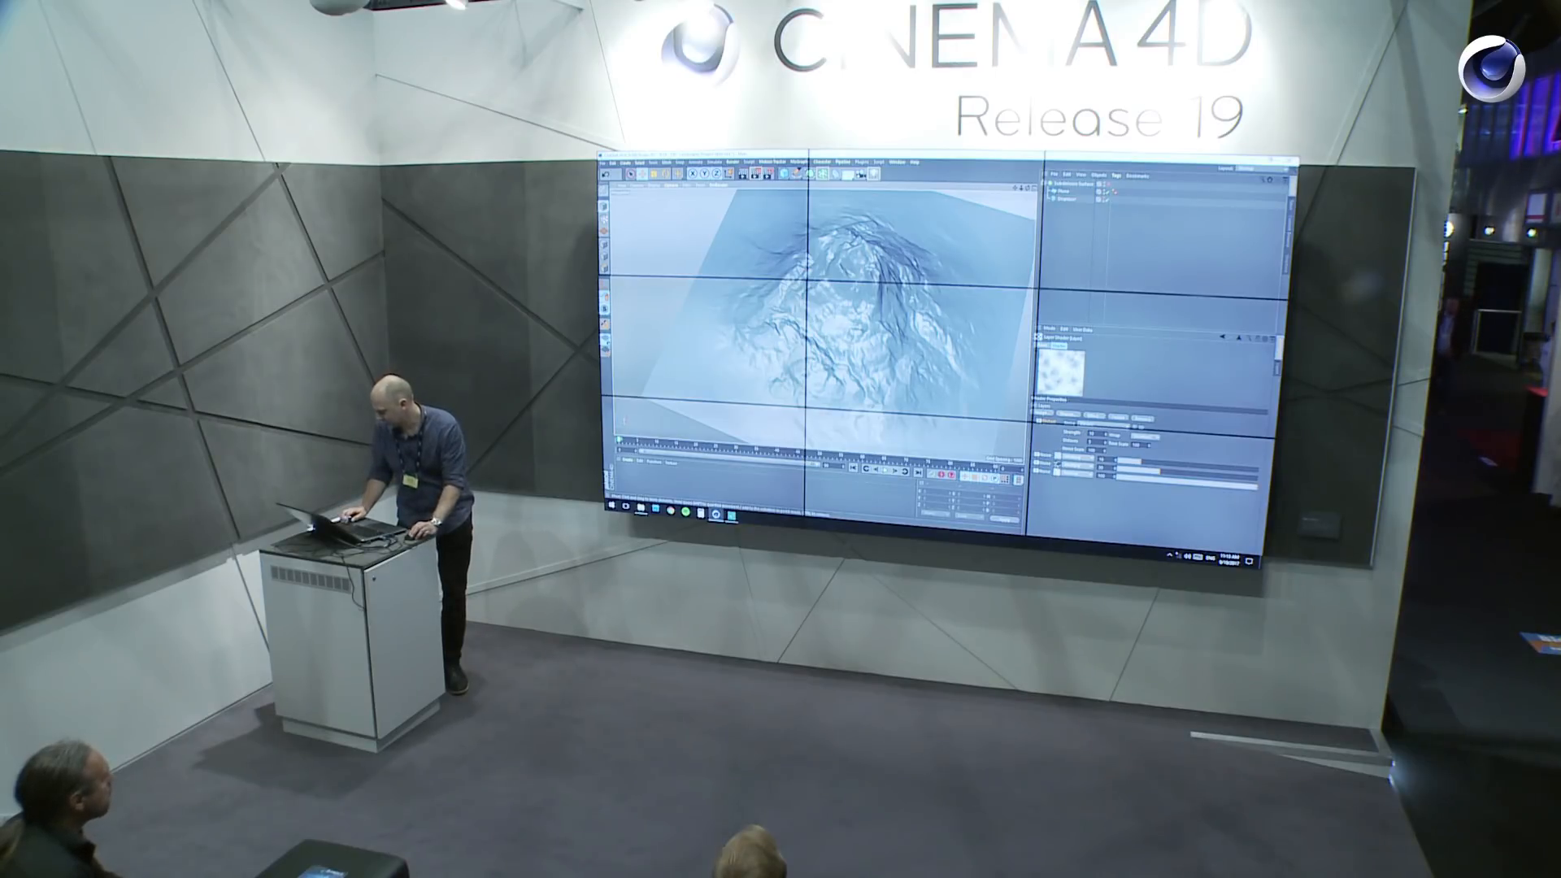
# Set the Distort effect's octaves to 8, strength to 12 and noise scale to 80.
pyautogui.moveTo(1094, 442); pyautogui.dragTo(1075, 446)
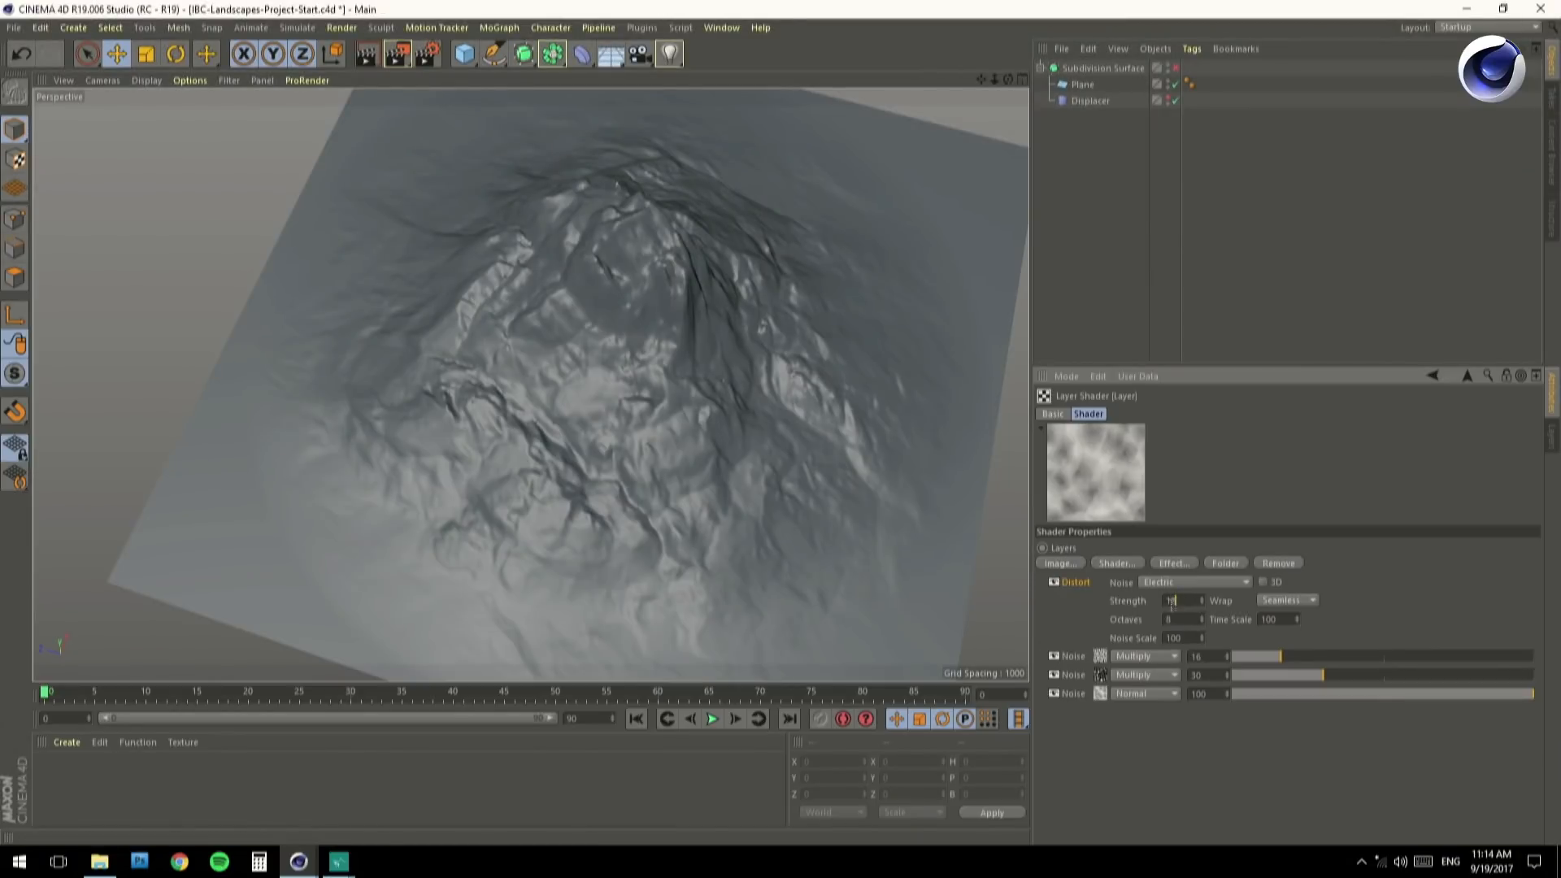
pyautogui.moveTo(1184, 637); pyautogui.dragTo(1127, 641)
pyautogui.write('80')
pyautogui.press('Return')
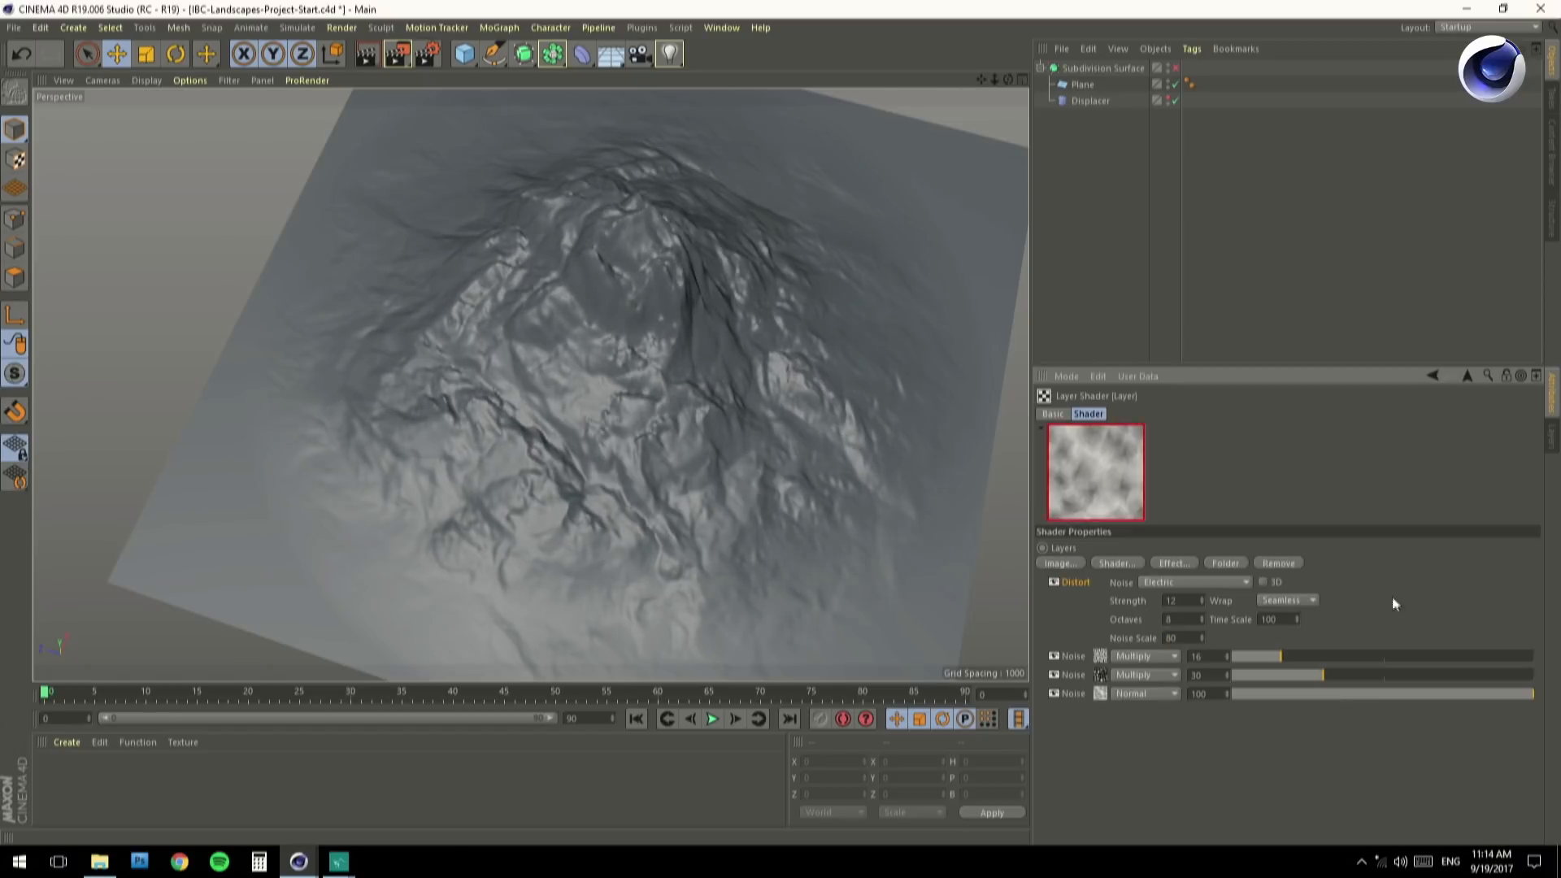
# Enable the Subdivision Surface, check the smoothed mountain and set the Distort strength to 11.
pyautogui.keyDown('alt'); pyautogui.moveTo(523, 408); pyautogui.dragTo(569, 374); pyautogui.keyUp('alt')
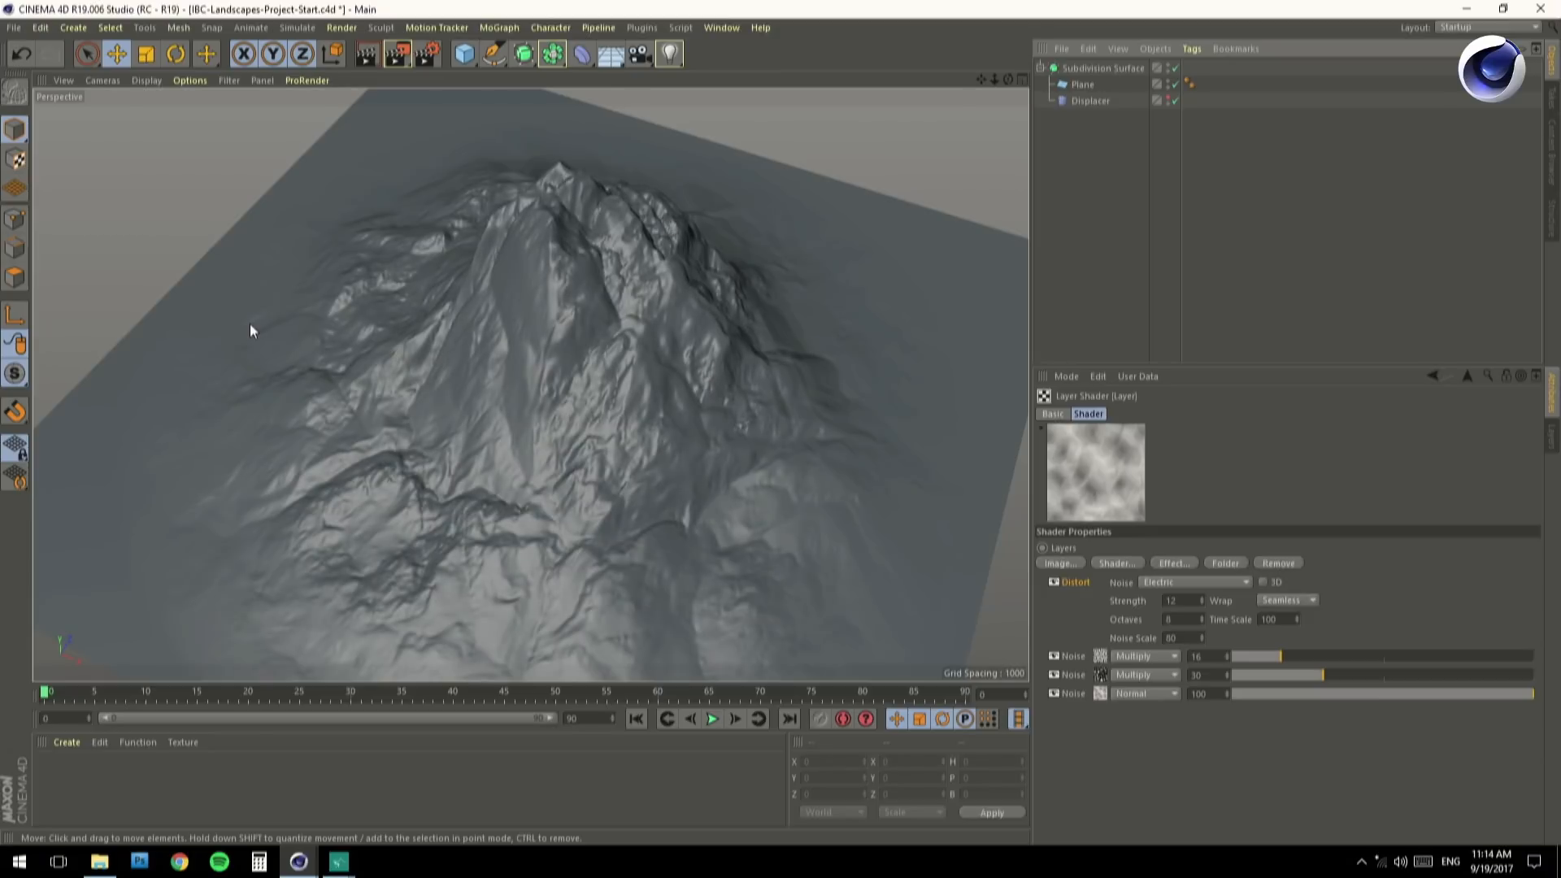
pyautogui.keyDown('alt'); pyautogui.moveTo(417, 483); pyautogui.dragTo(540, 414); pyautogui.keyUp('alt')
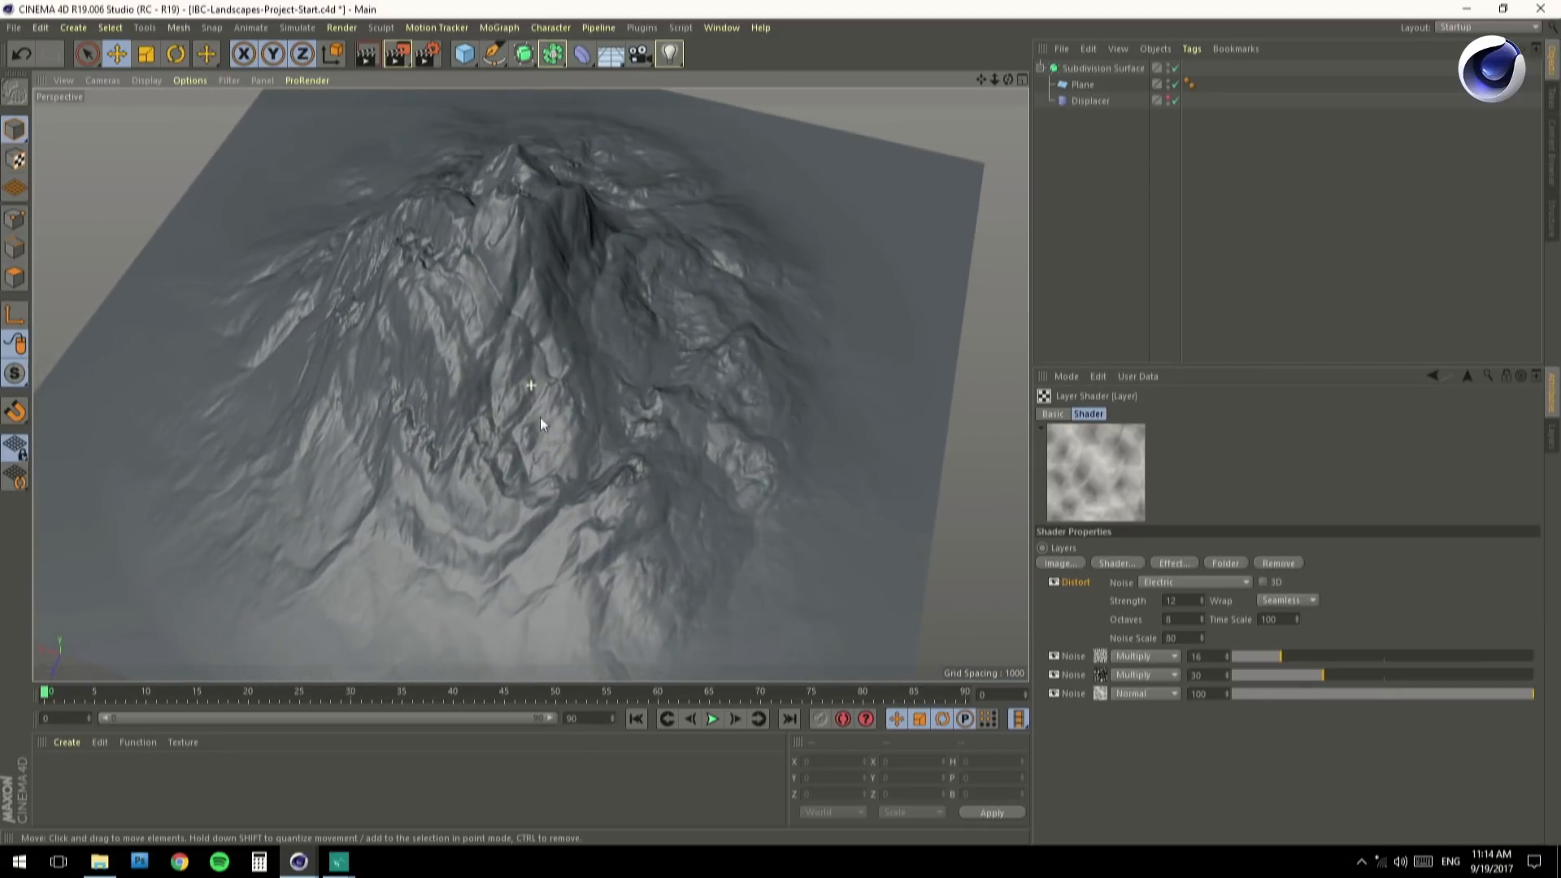
pyautogui.doubleClick(1171, 598)
pyautogui.write('11')
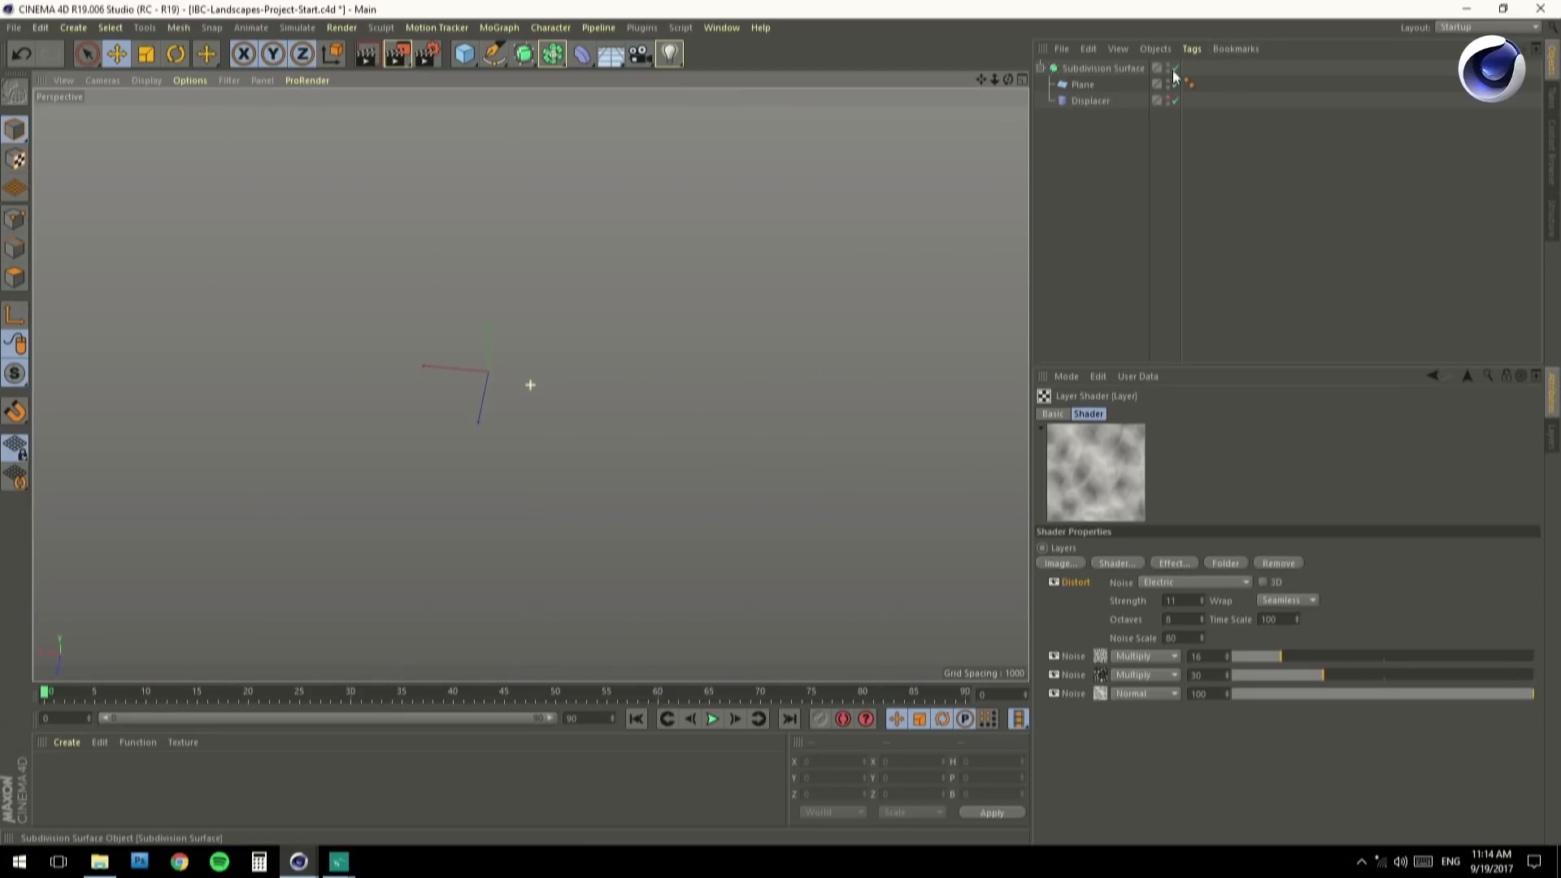
# Compare the mountain with the Subdivision Surface switched off and on again in a closer view.
pyautogui.click(1174, 69)
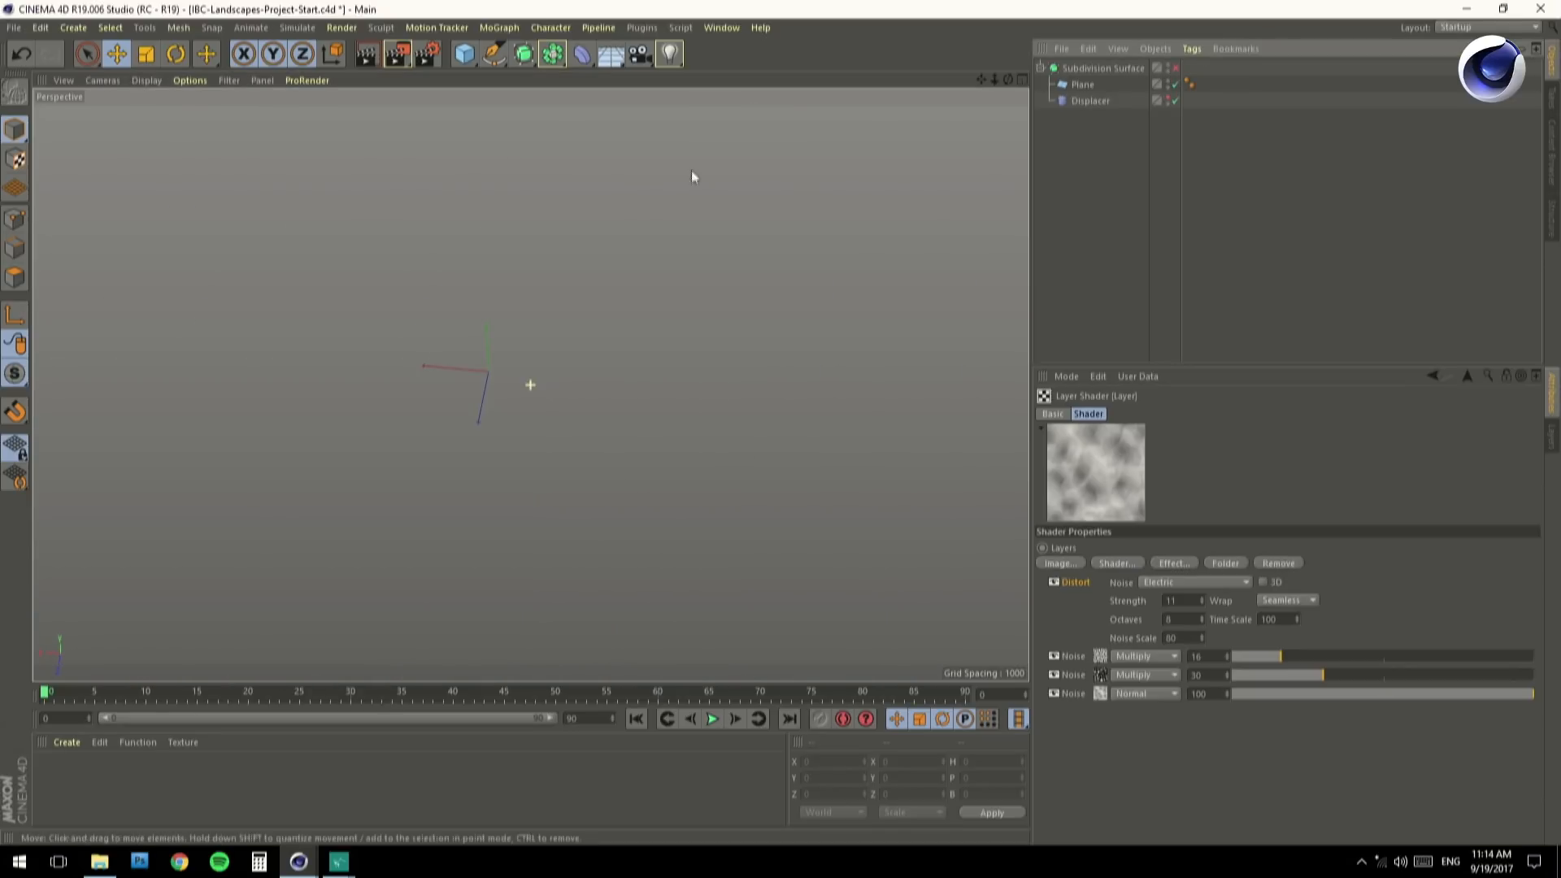
pyautogui.scroll(3, 499, 439)
pyautogui.scroll(5, 500, 436)
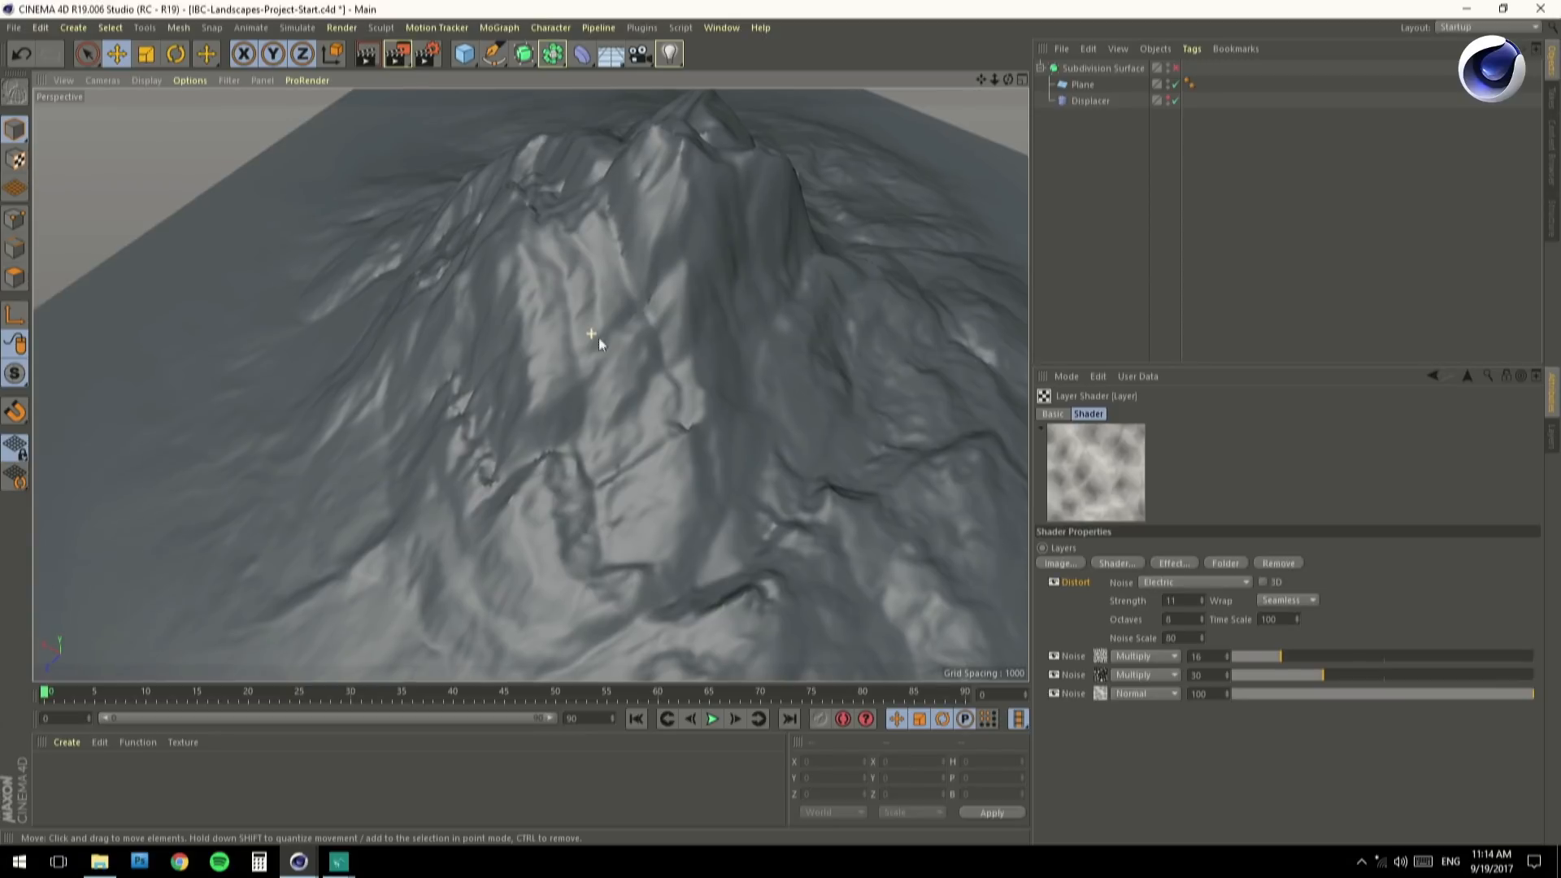
pyautogui.keyDown('alt'); pyautogui.moveTo(593, 335); pyautogui.dragTo(616, 340); pyautogui.keyUp('alt')
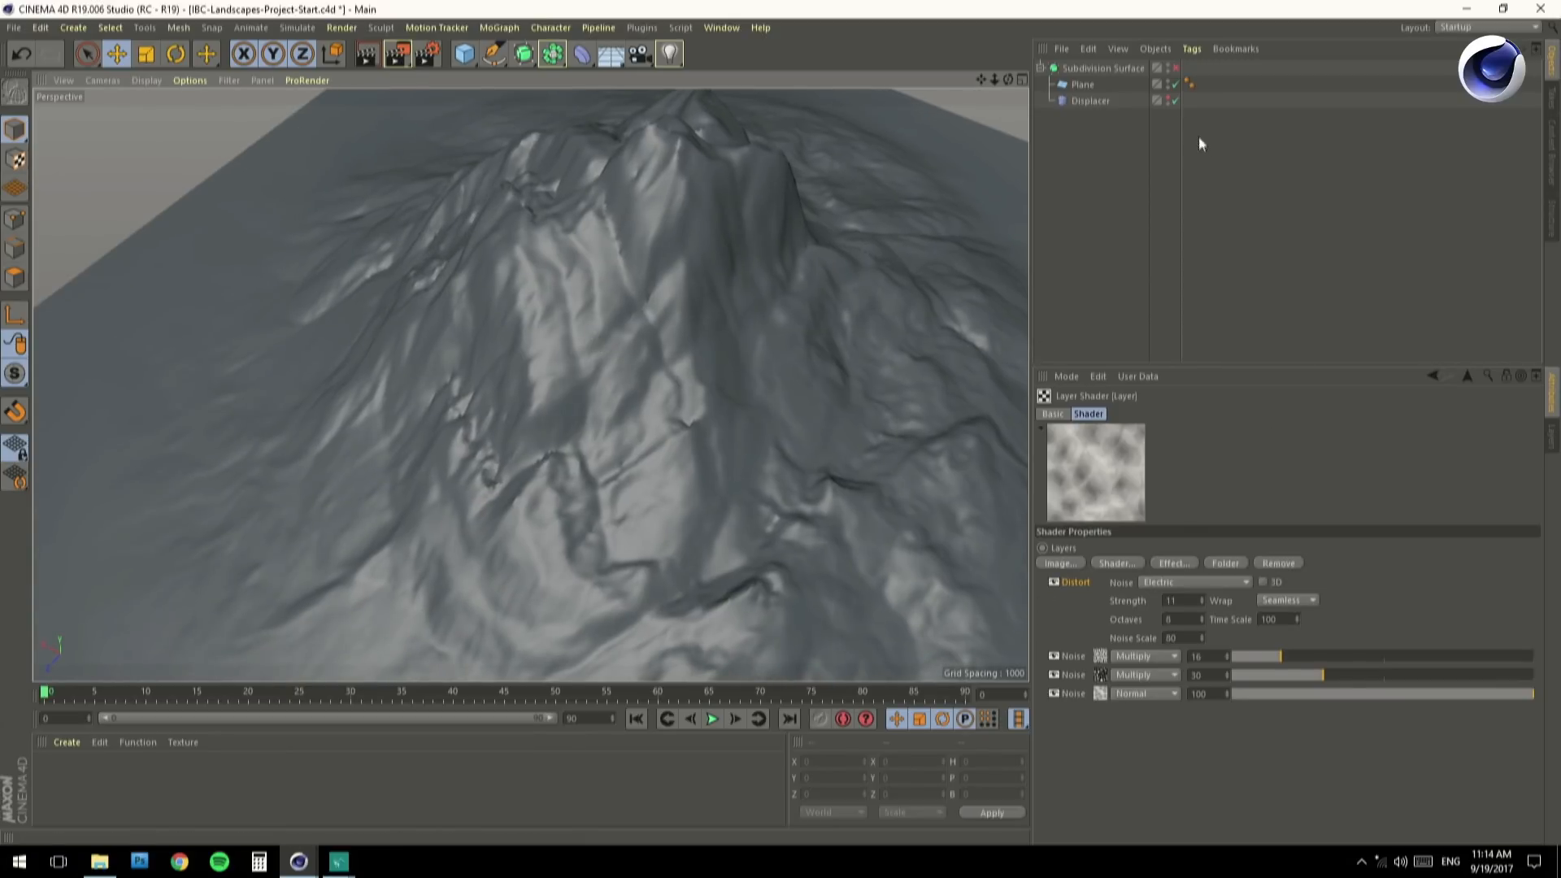
pyautogui.click(1176, 68)
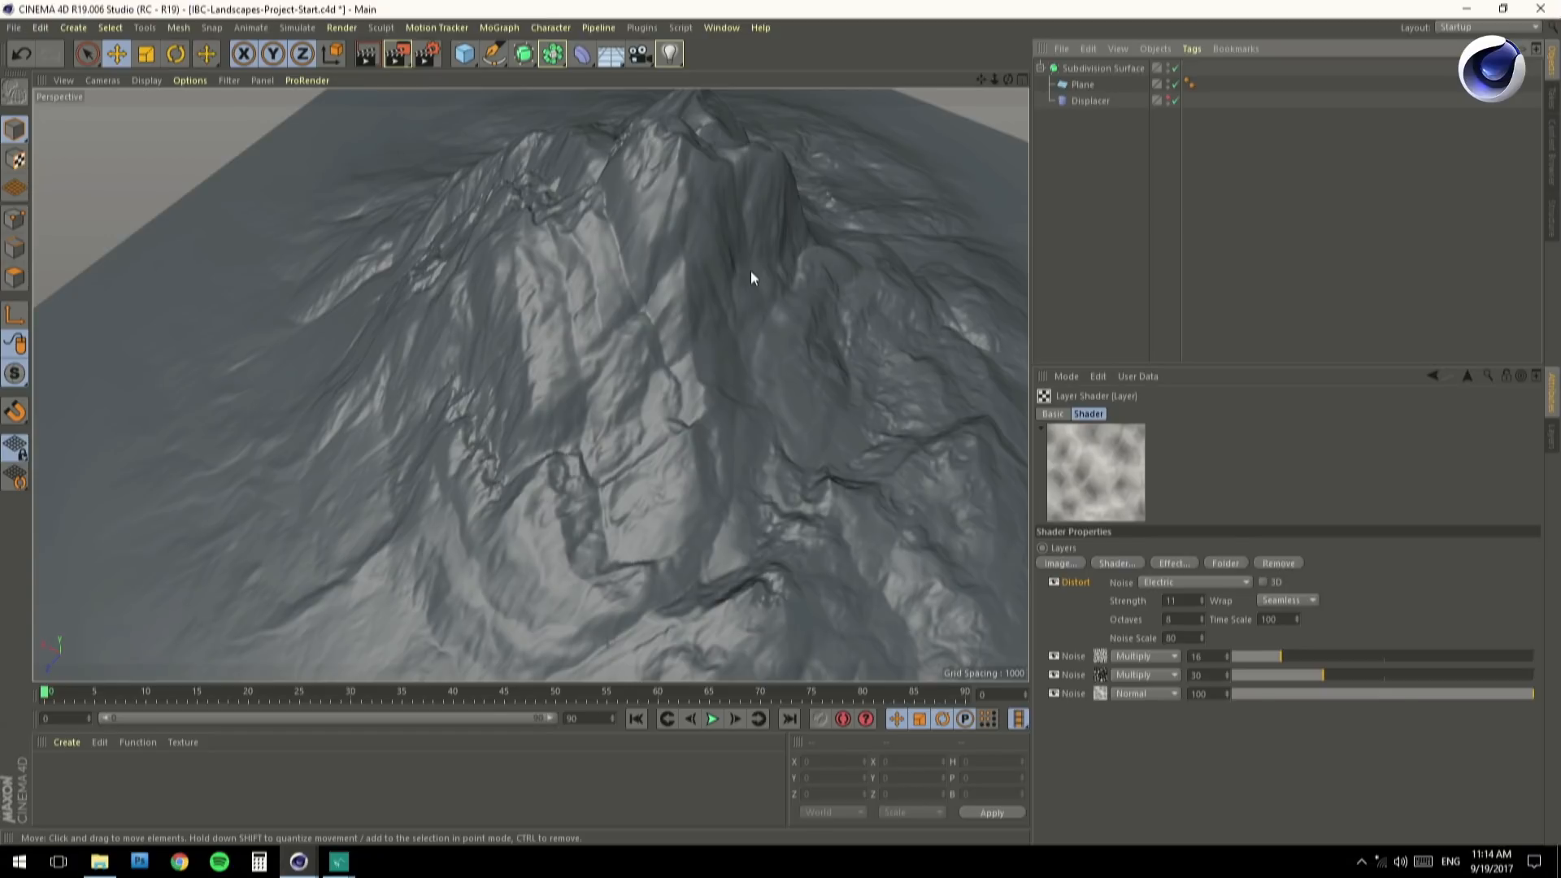
# Add a Noise layer above the Distort effect in the Layer shader and set its noise type to Naki.
pyautogui.click(1098, 561)
pyautogui.click(1184, 622)
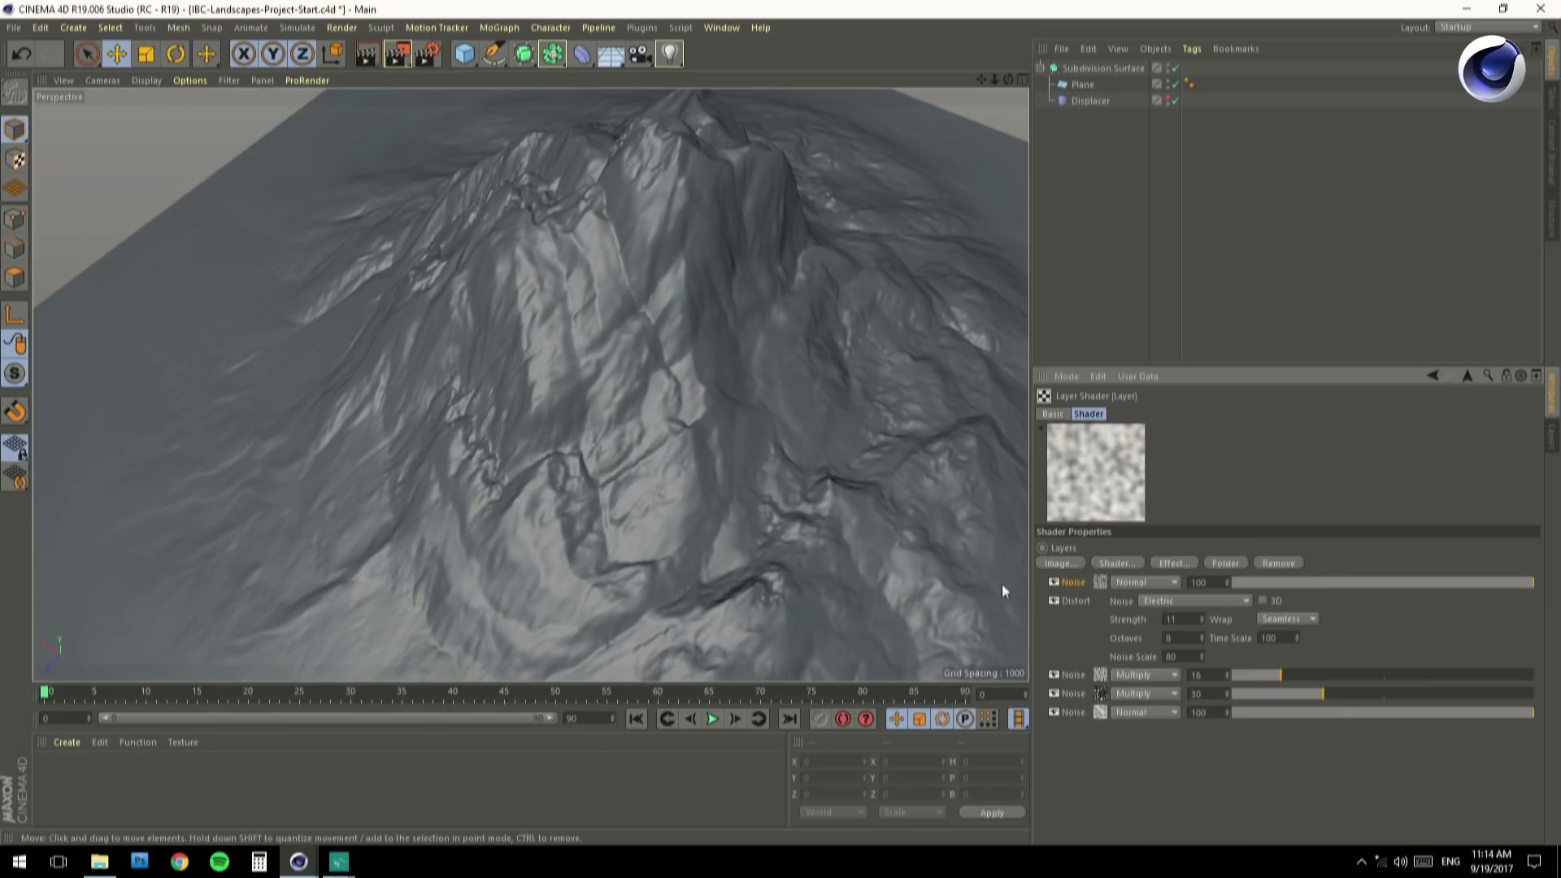
pyautogui.click(1100, 583)
pyautogui.click(1171, 594)
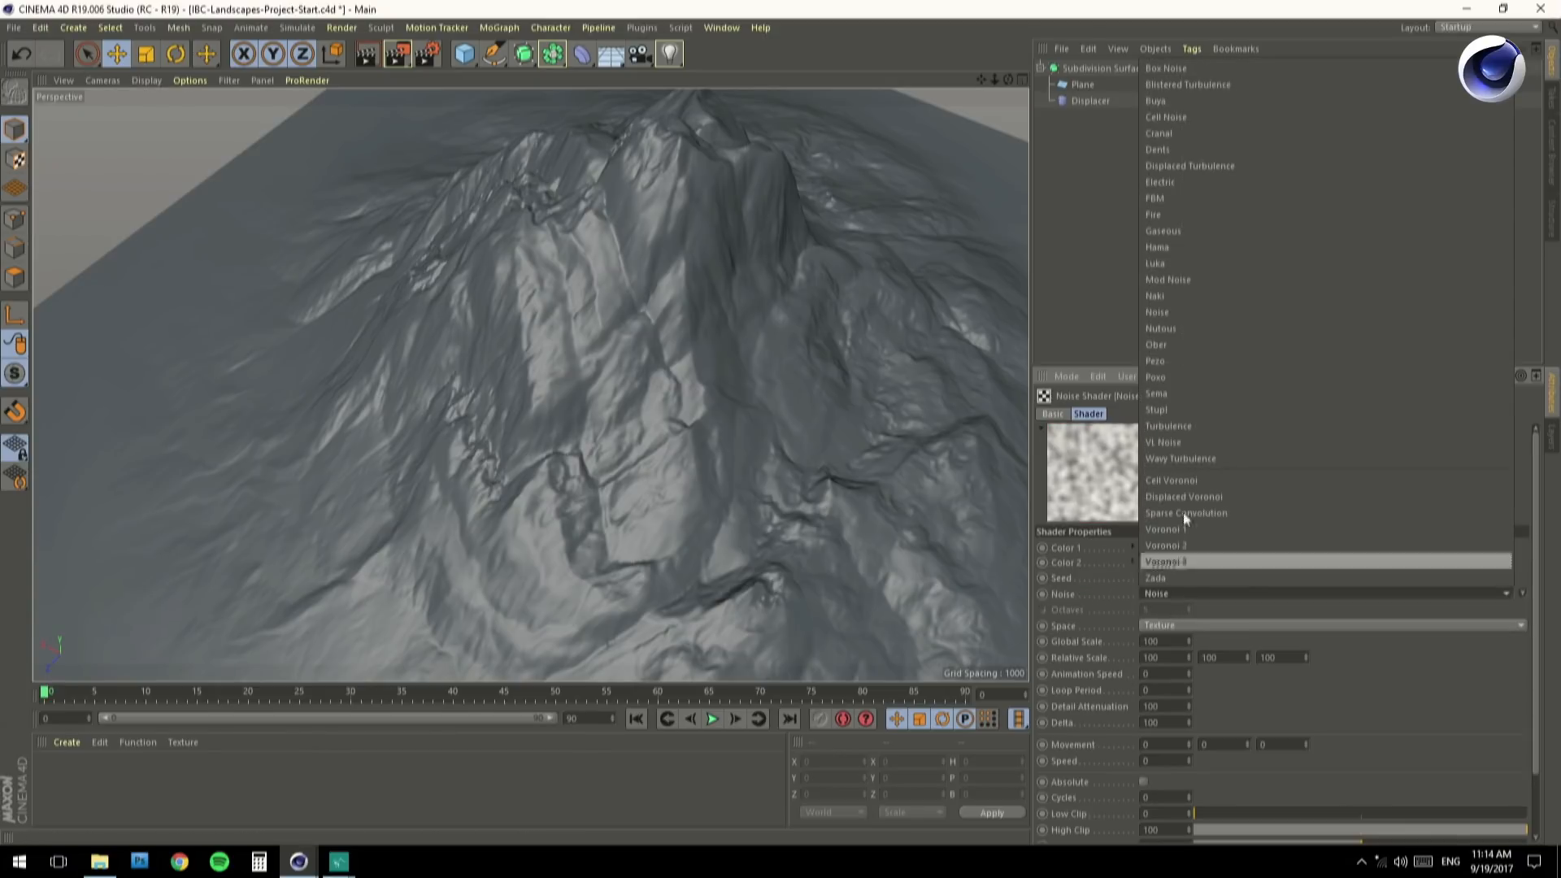
pyautogui.click(1155, 296)
# Reverse the Naki noise's colours so that Color 1 is white and Color 2 is black.
pyautogui.moveTo(1151, 563); pyautogui.dragTo(1151, 547)
pyautogui.click(1149, 562)
pyautogui.moveTo(1114, 598); pyautogui.dragTo(1080, 607)
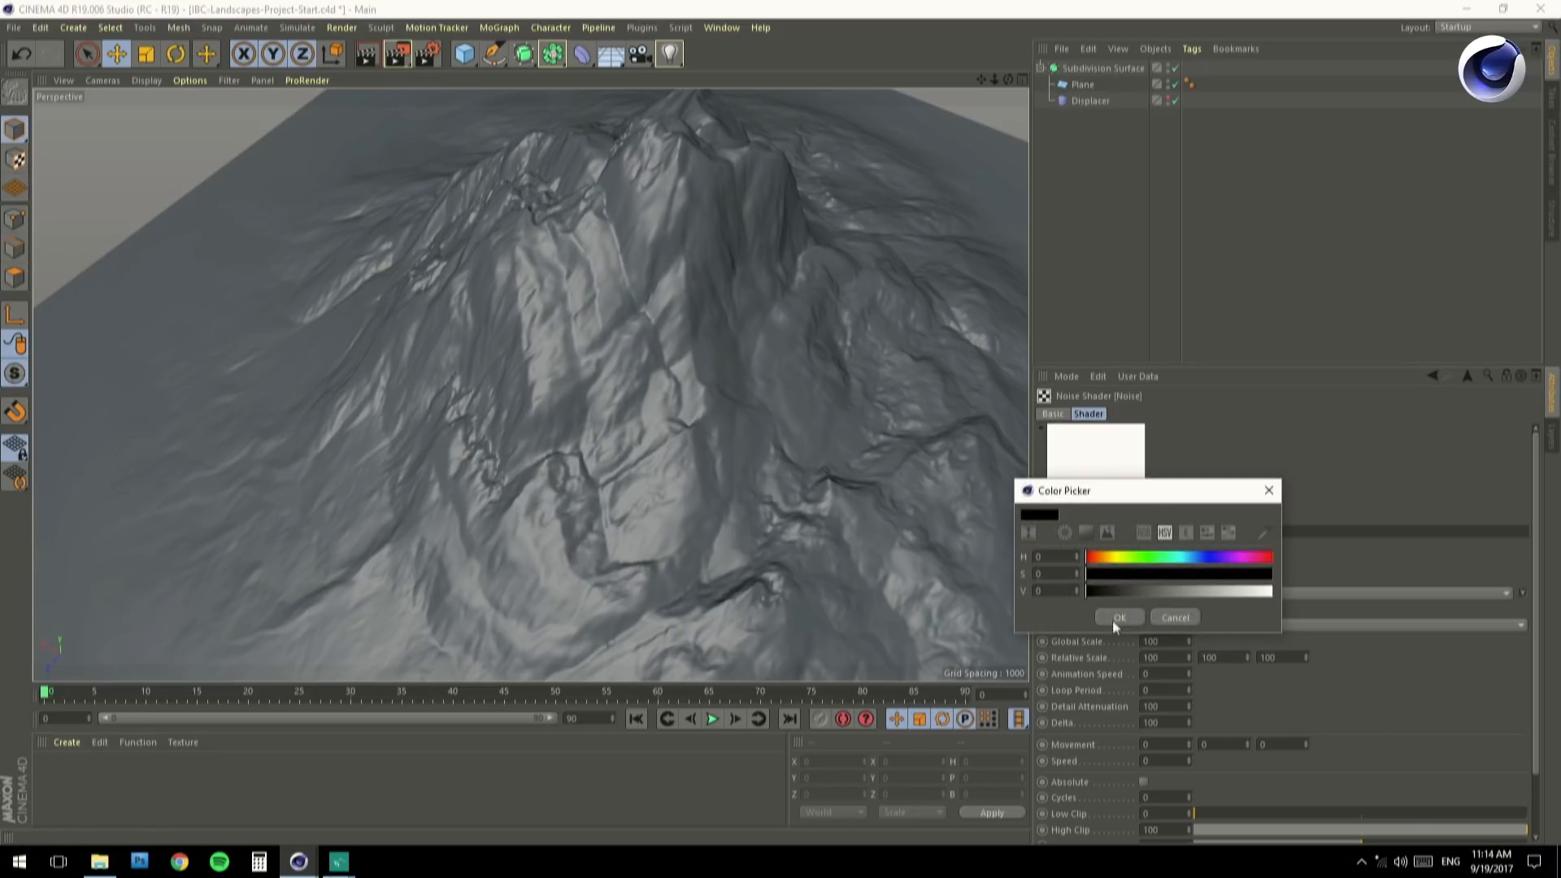
pyautogui.click(1120, 617)
# Set the Naki noise's space to UV (2D) and its global scale to 800.
pyautogui.click(1187, 626)
pyautogui.click(1183, 644)
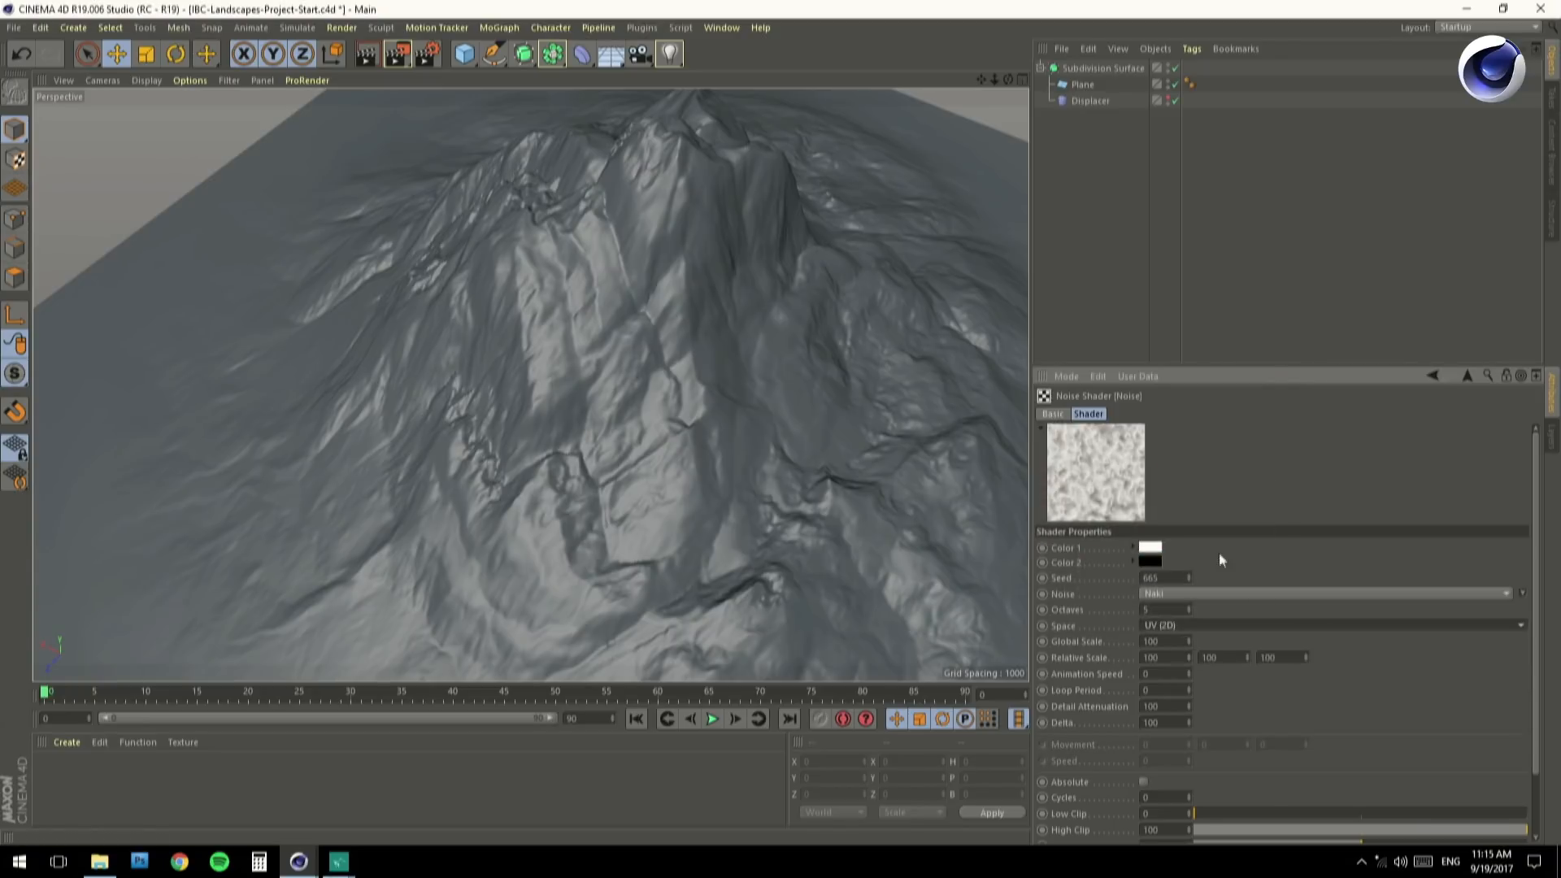
pyautogui.write('800')
pyautogui.press('Return')
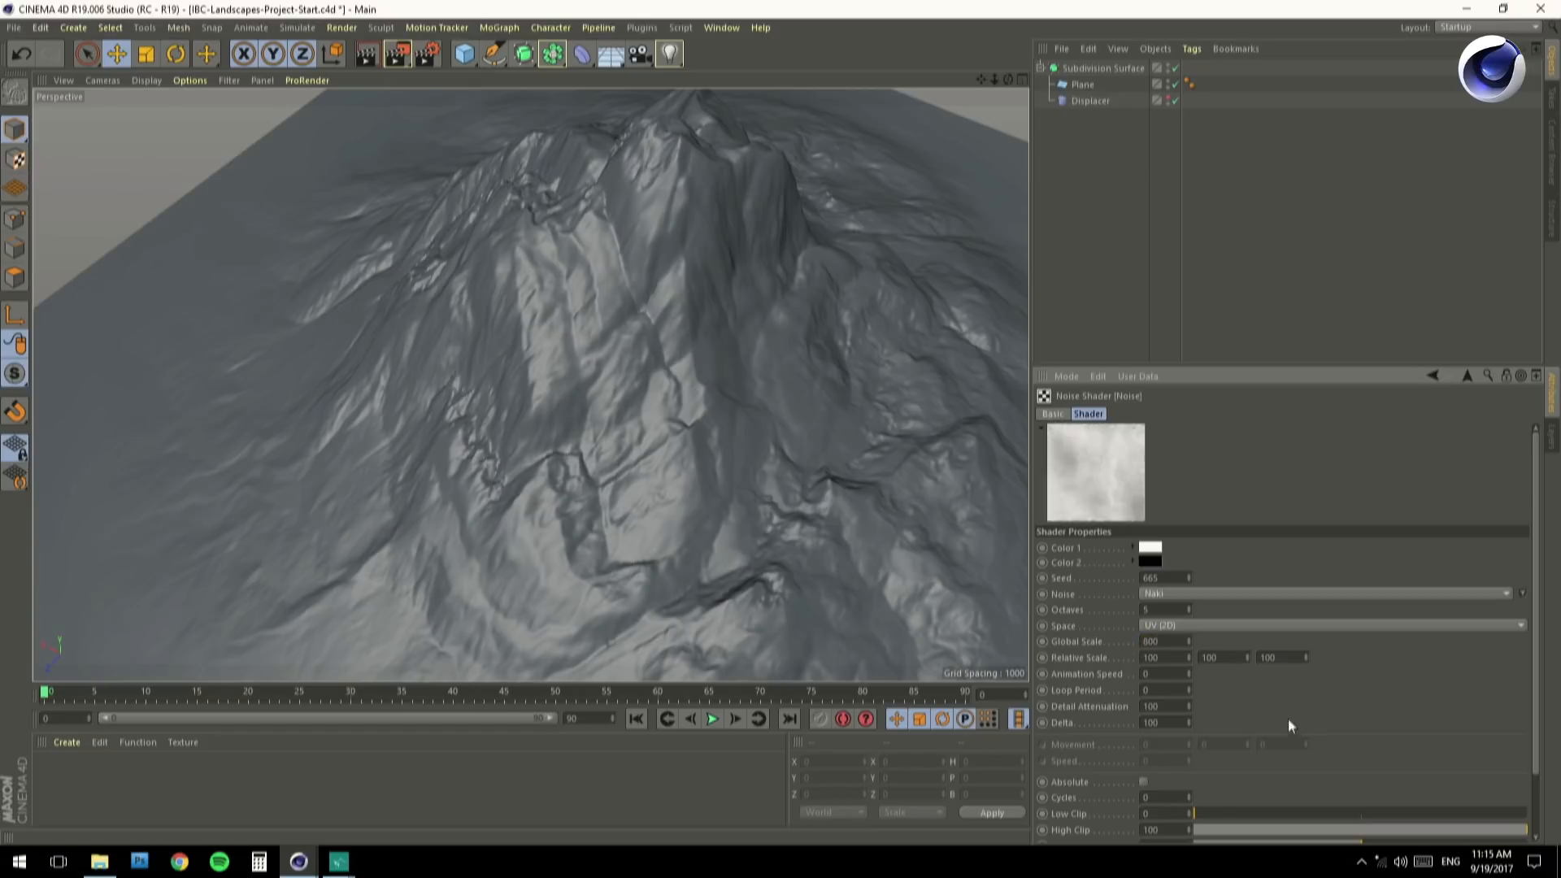
# Turn off the Subdivision Surface and set the Naki noise's octaves to 10.
pyautogui.click(1175, 68)
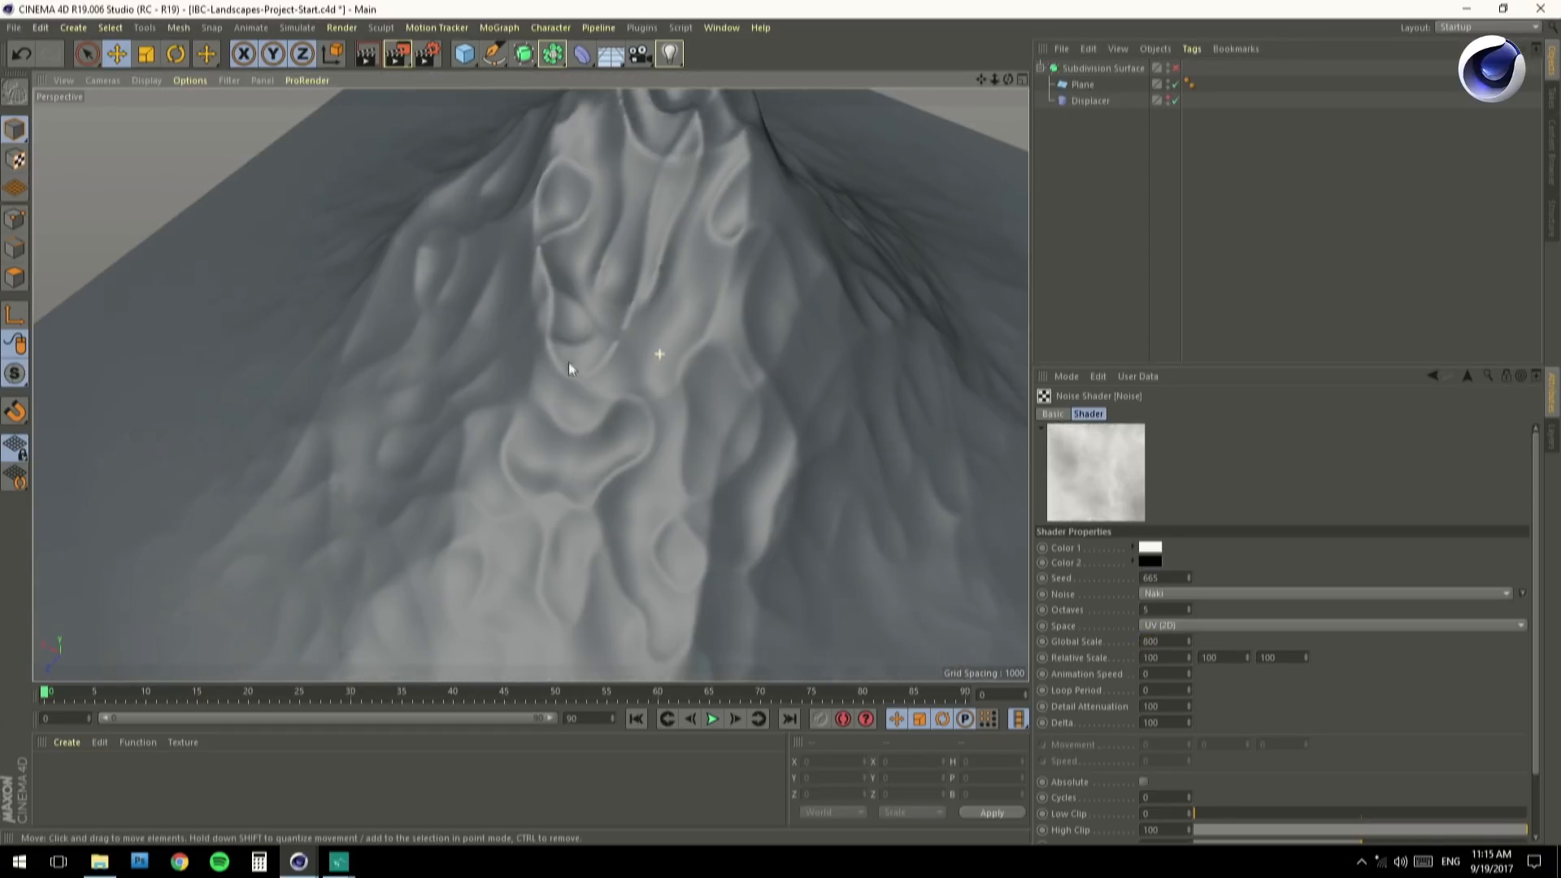
pyautogui.keyDown('alt'); pyautogui.moveTo(573, 362); pyautogui.dragTo(594, 362, button='right'); pyautogui.keyUp('alt')
pyautogui.keyDown('alt'); pyautogui.moveTo(593, 362); pyautogui.dragTo(505, 384, button='middle'); pyautogui.keyUp('alt')
pyautogui.moveTo(1157, 611); pyautogui.dragTo(1119, 611)
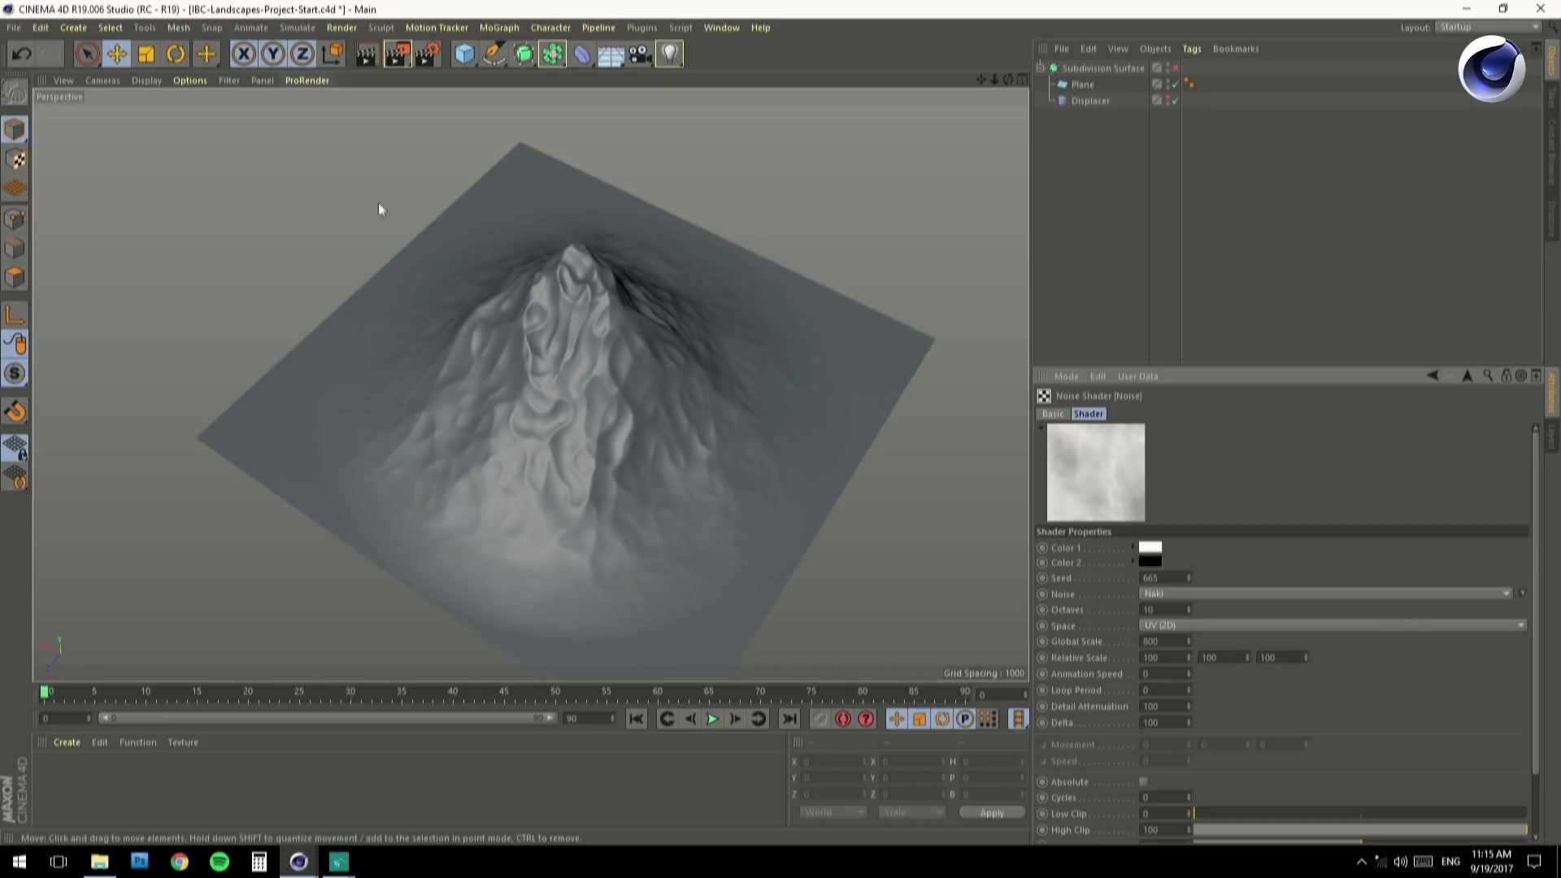
pyautogui.keyDown('alt'); pyautogui.moveTo(538, 380); pyautogui.dragTo(653, 379, button='right'); pyautogui.keyUp('alt')
pyautogui.keyDown('alt'); pyautogui.moveTo(652, 379); pyautogui.dragTo(651, 302); pyautogui.keyUp('alt')
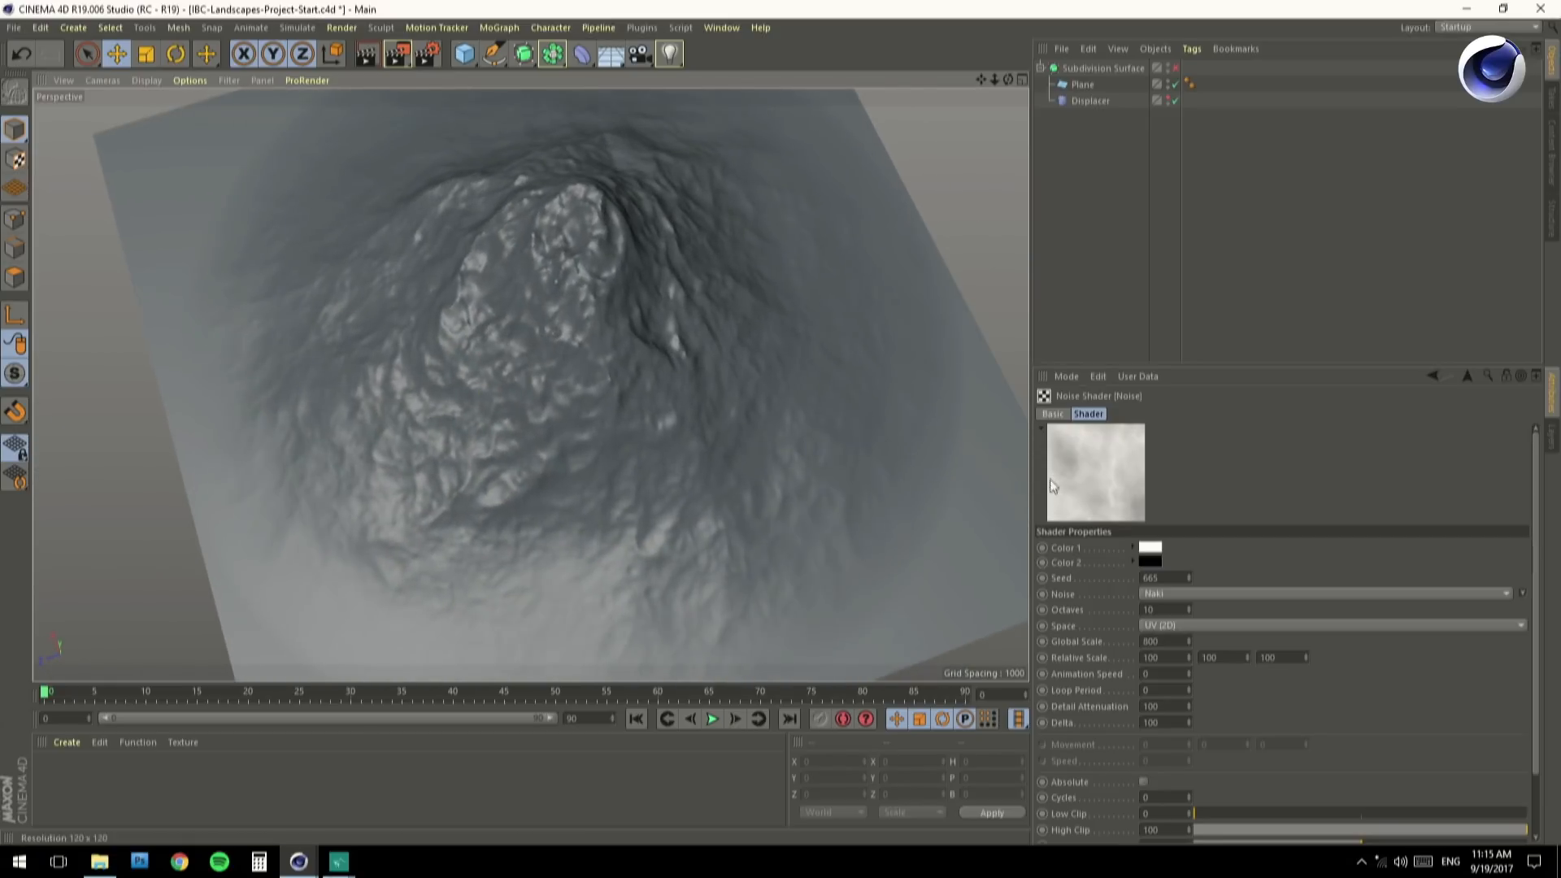
# Set the Naki noise's seed to 668 and check the resulting mountain shape.
pyautogui.click(1189, 574)
pyautogui.click(1189, 574)
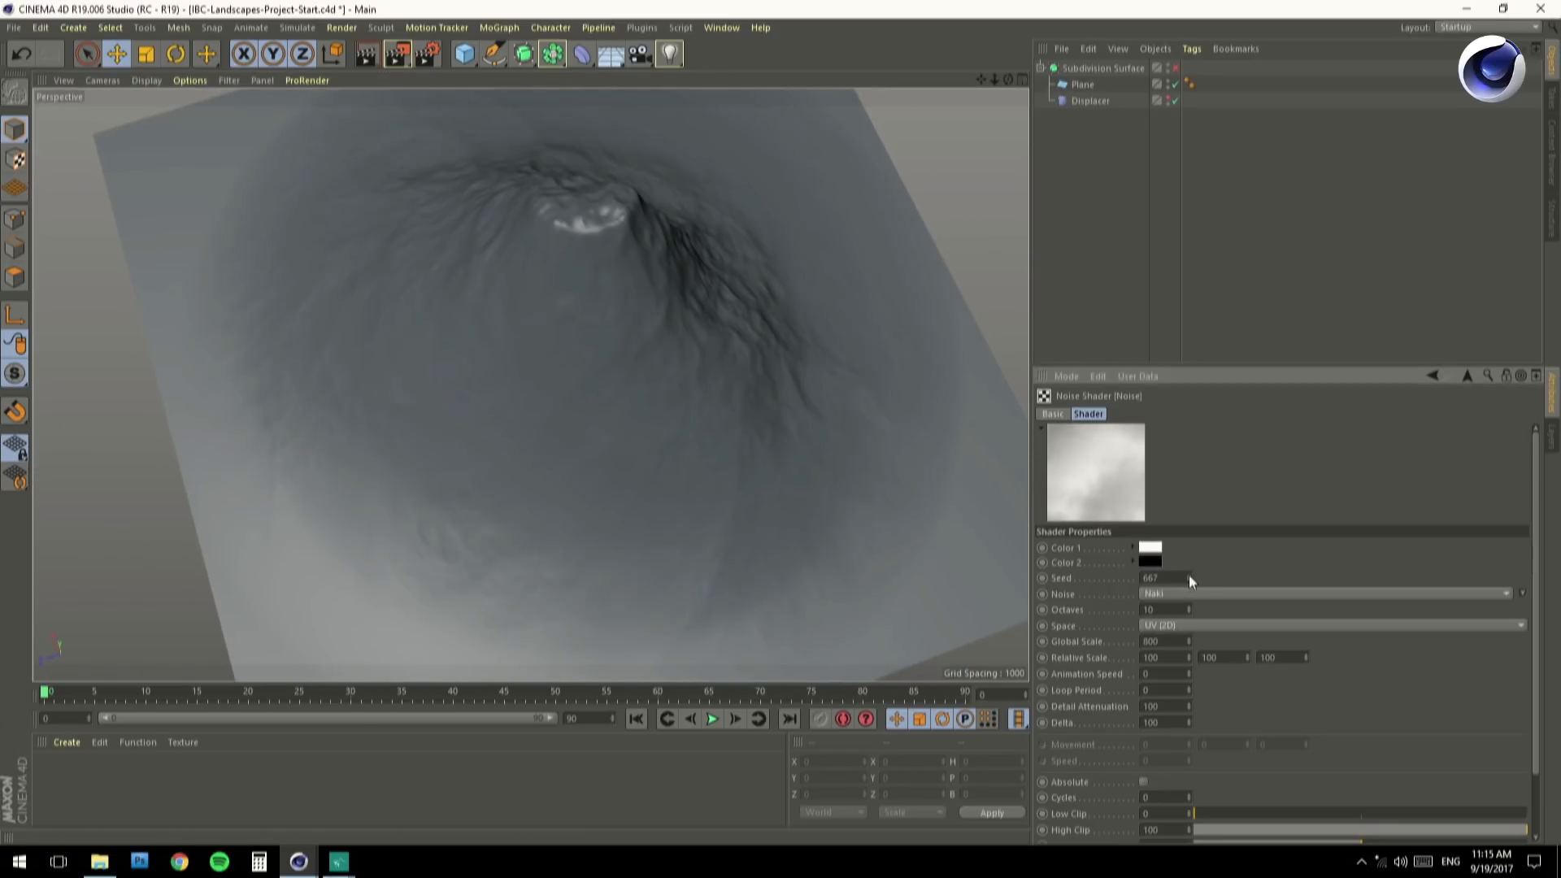
pyautogui.click(1189, 574)
pyautogui.keyDown('alt'); pyautogui.moveTo(823, 438); pyautogui.dragTo(570, 318); pyautogui.keyUp('alt')
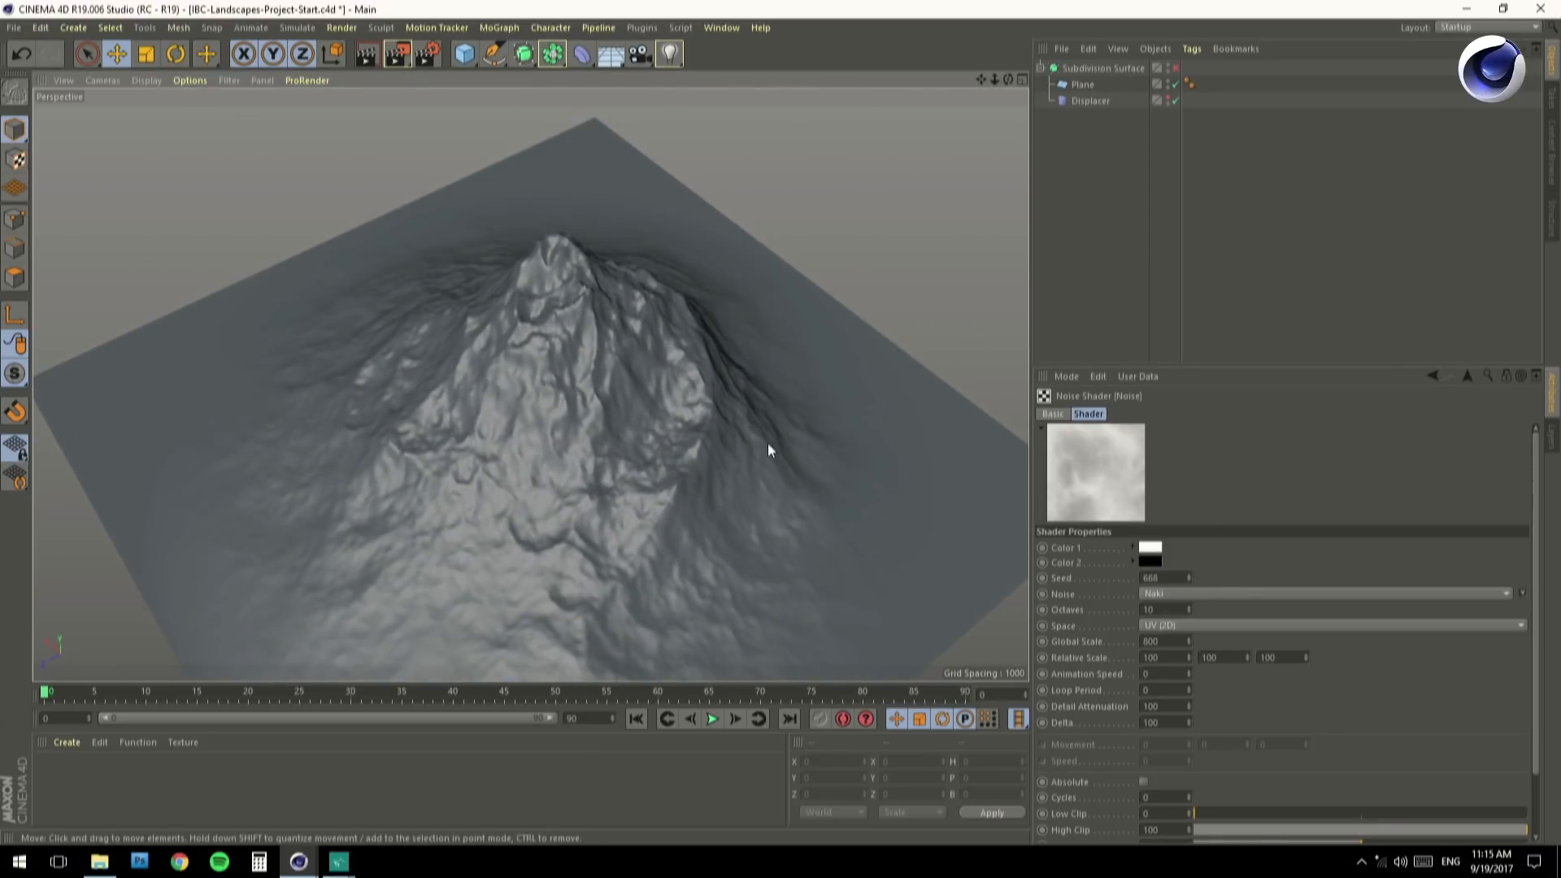
# Set the new Noise layer's opacity to 17 in the Layer shader and re-enable the Subdivision Surface.
pyautogui.click(1433, 375)
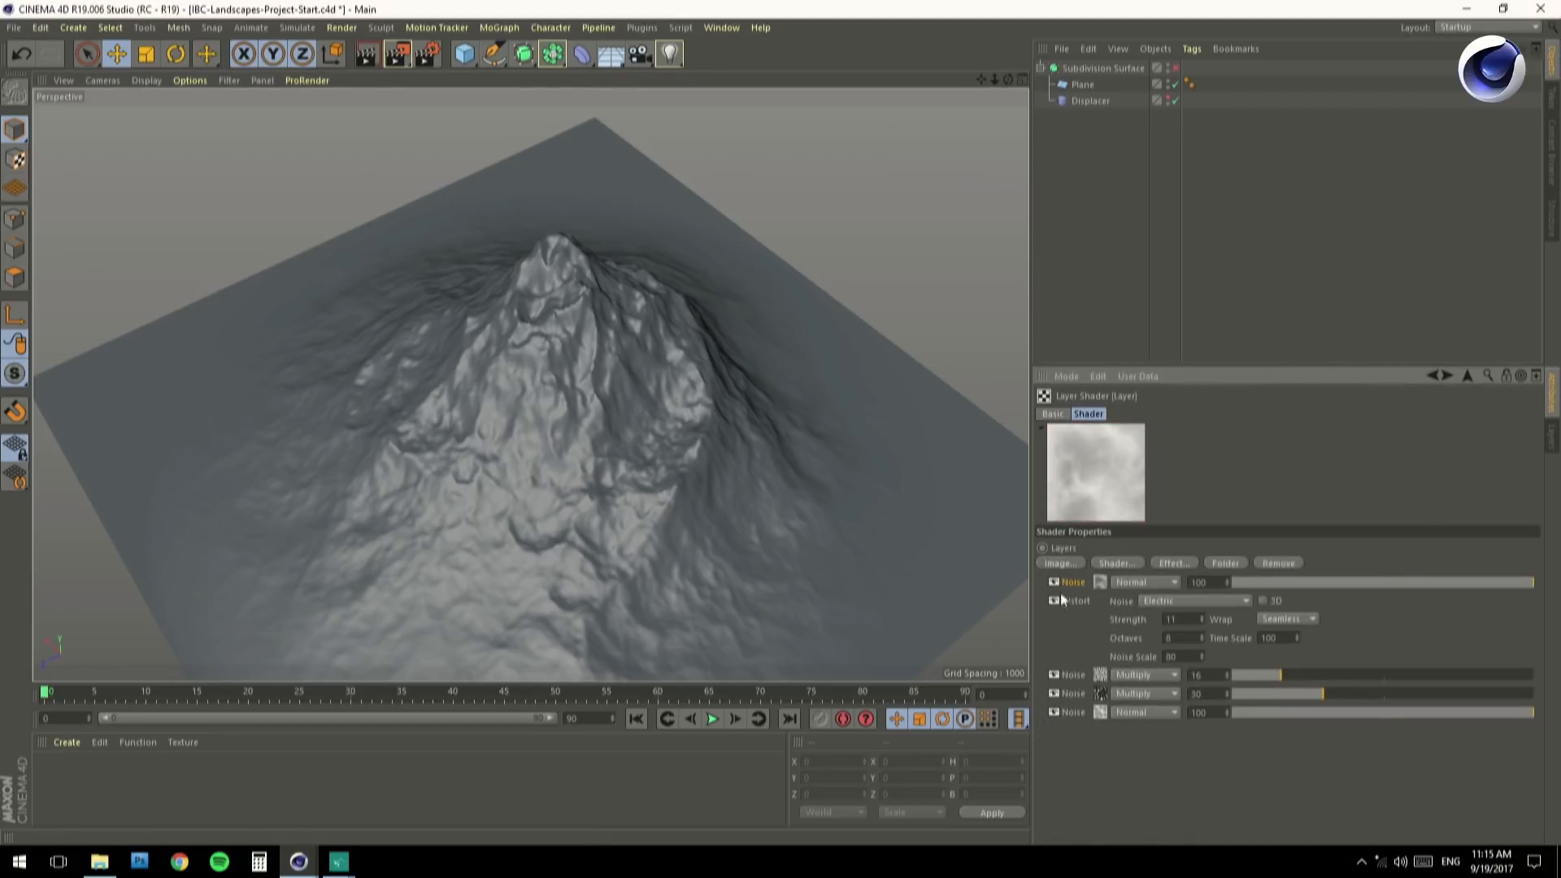
pyautogui.click(1294, 582)
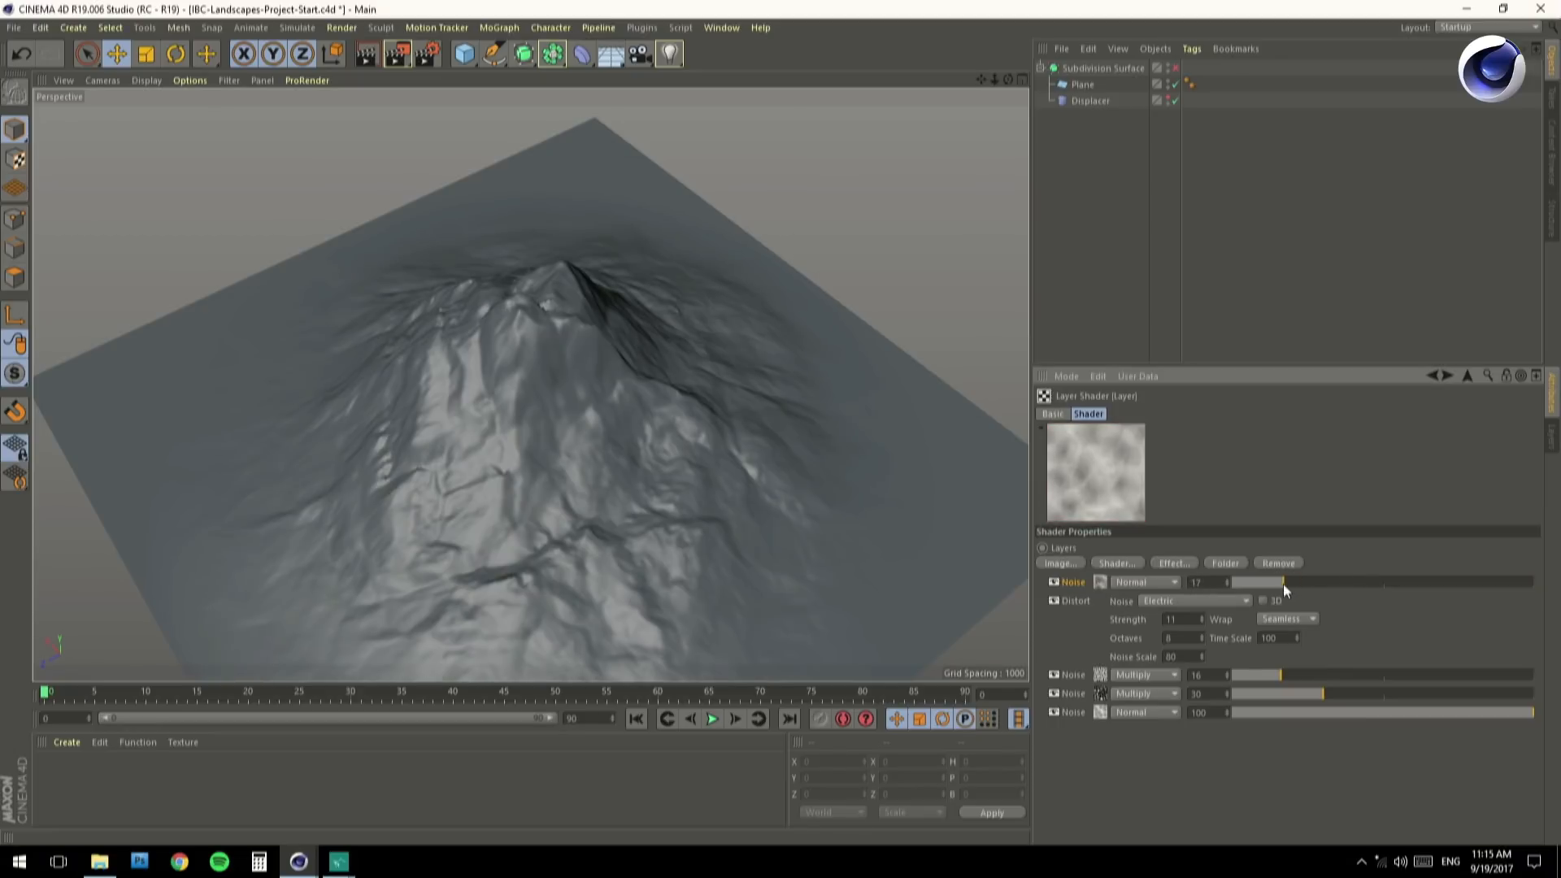
pyautogui.keyDown('alt'); pyautogui.moveTo(392, 483); pyautogui.dragTo(533, 309); pyautogui.keyUp('alt')
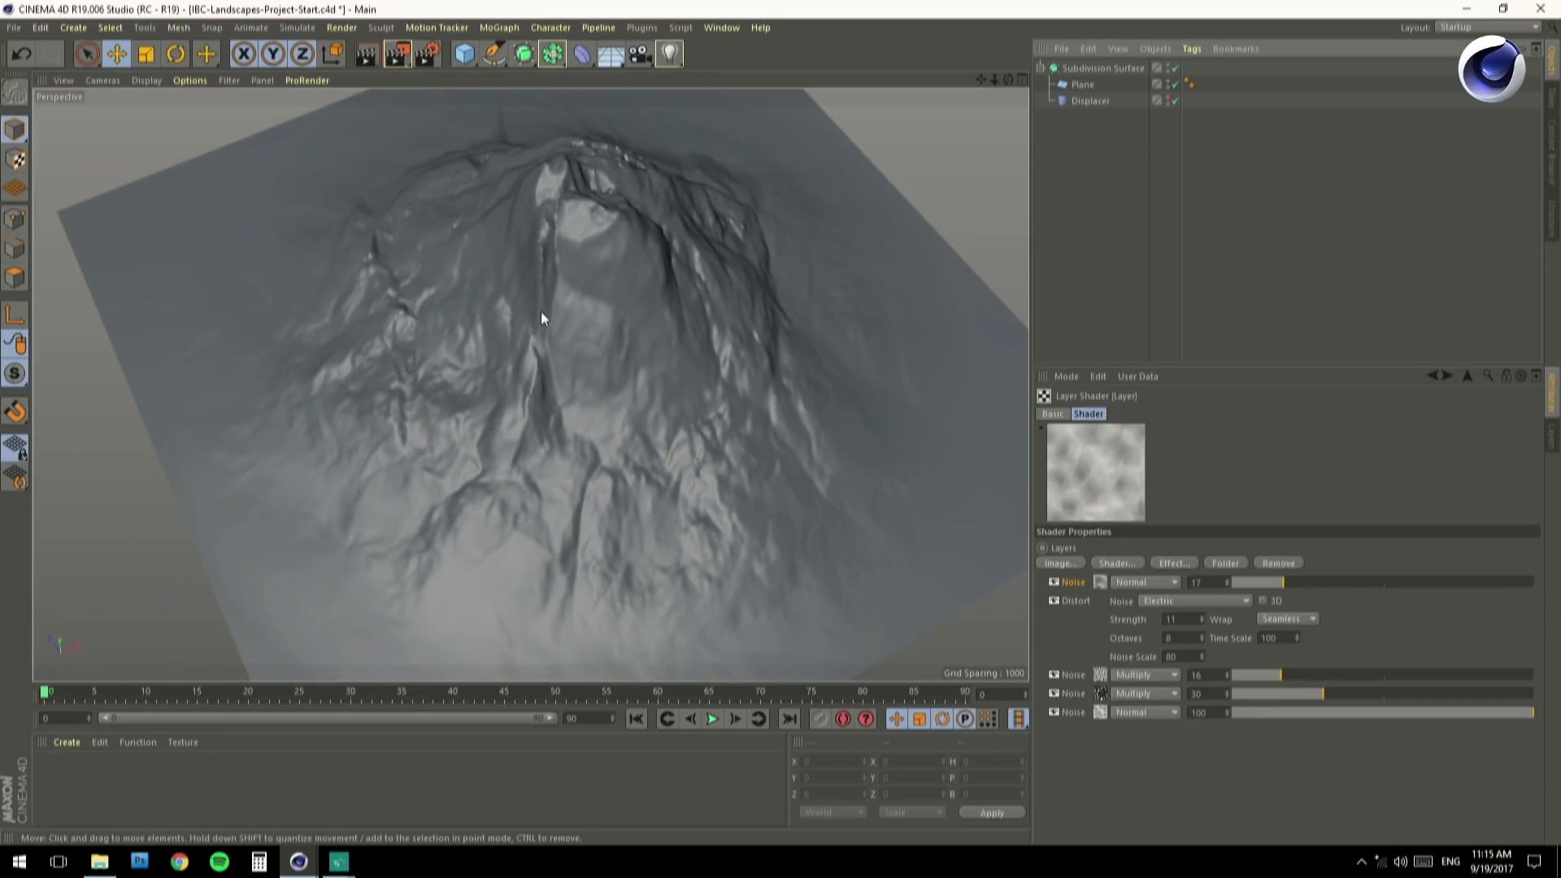
# Examine the smoothed mountain's surface detail and silhouette from several angles and distances.
pyautogui.keyDown('alt'); pyautogui.moveTo(540, 314); pyautogui.dragTo(496, 361); pyautogui.keyUp('alt')
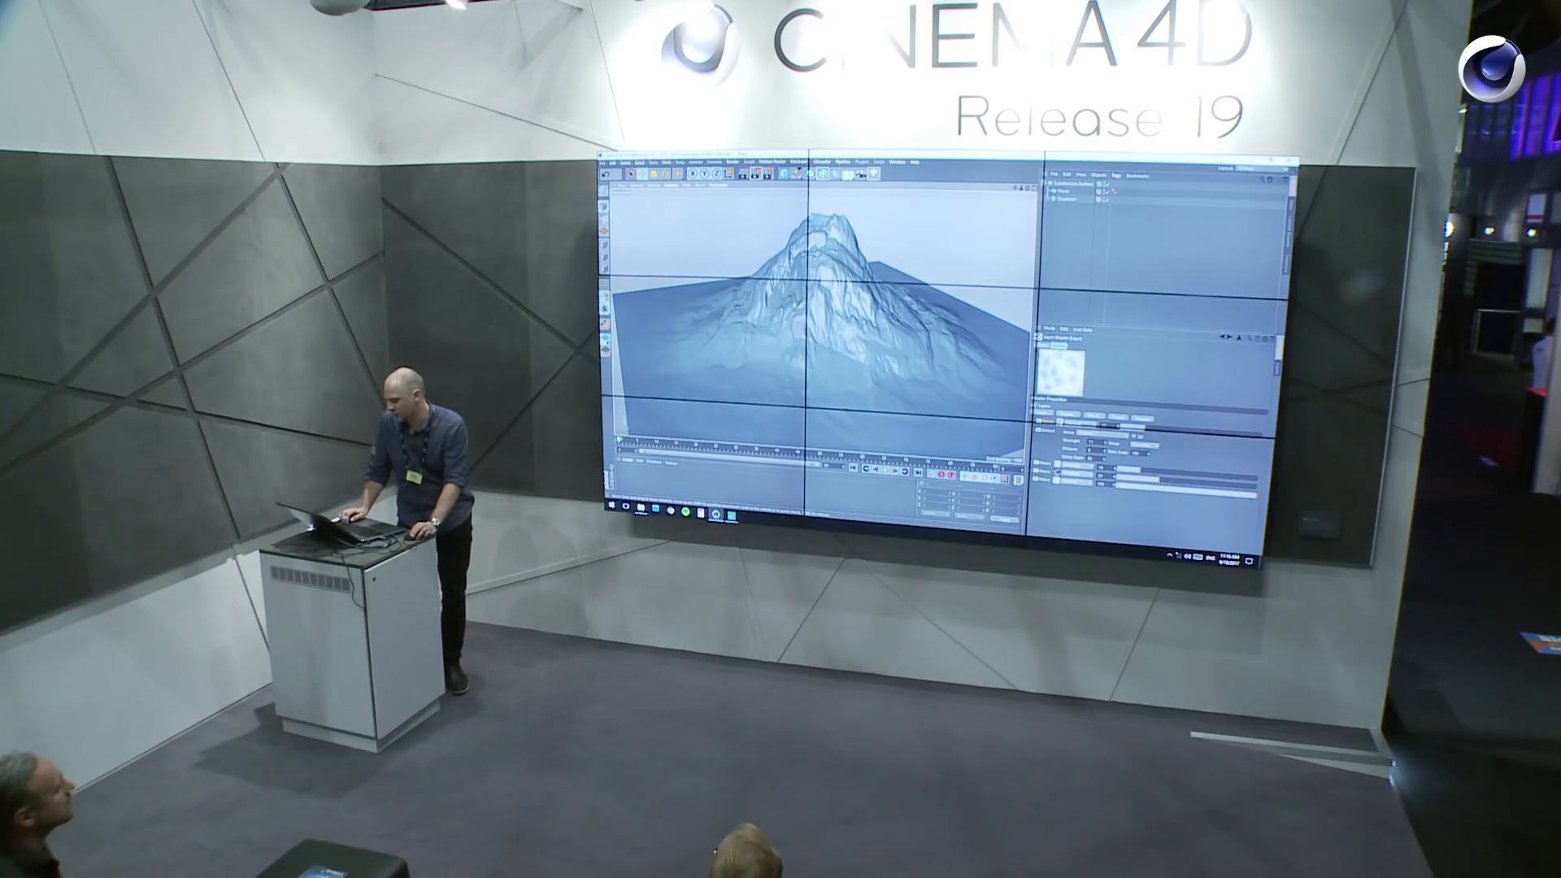
pyautogui.keyDown('alt'); pyautogui.moveTo(822, 309); pyautogui.dragTo(886, 366); pyautogui.keyUp('alt')
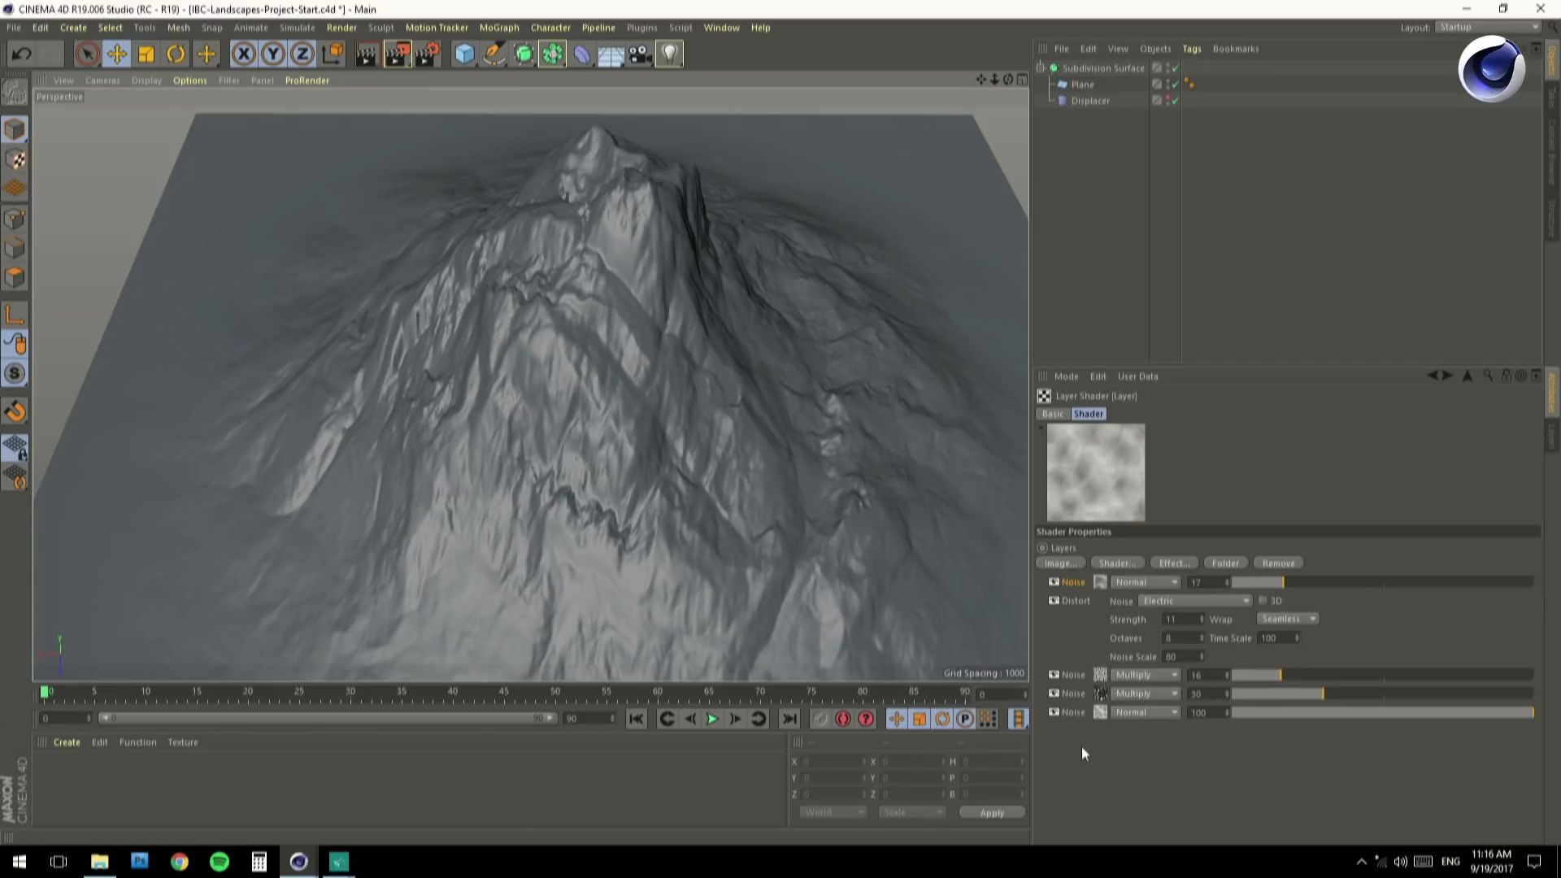
pyautogui.keyDown('alt'); pyautogui.moveTo(643, 469); pyautogui.dragTo(548, 408); pyautogui.keyUp('alt')
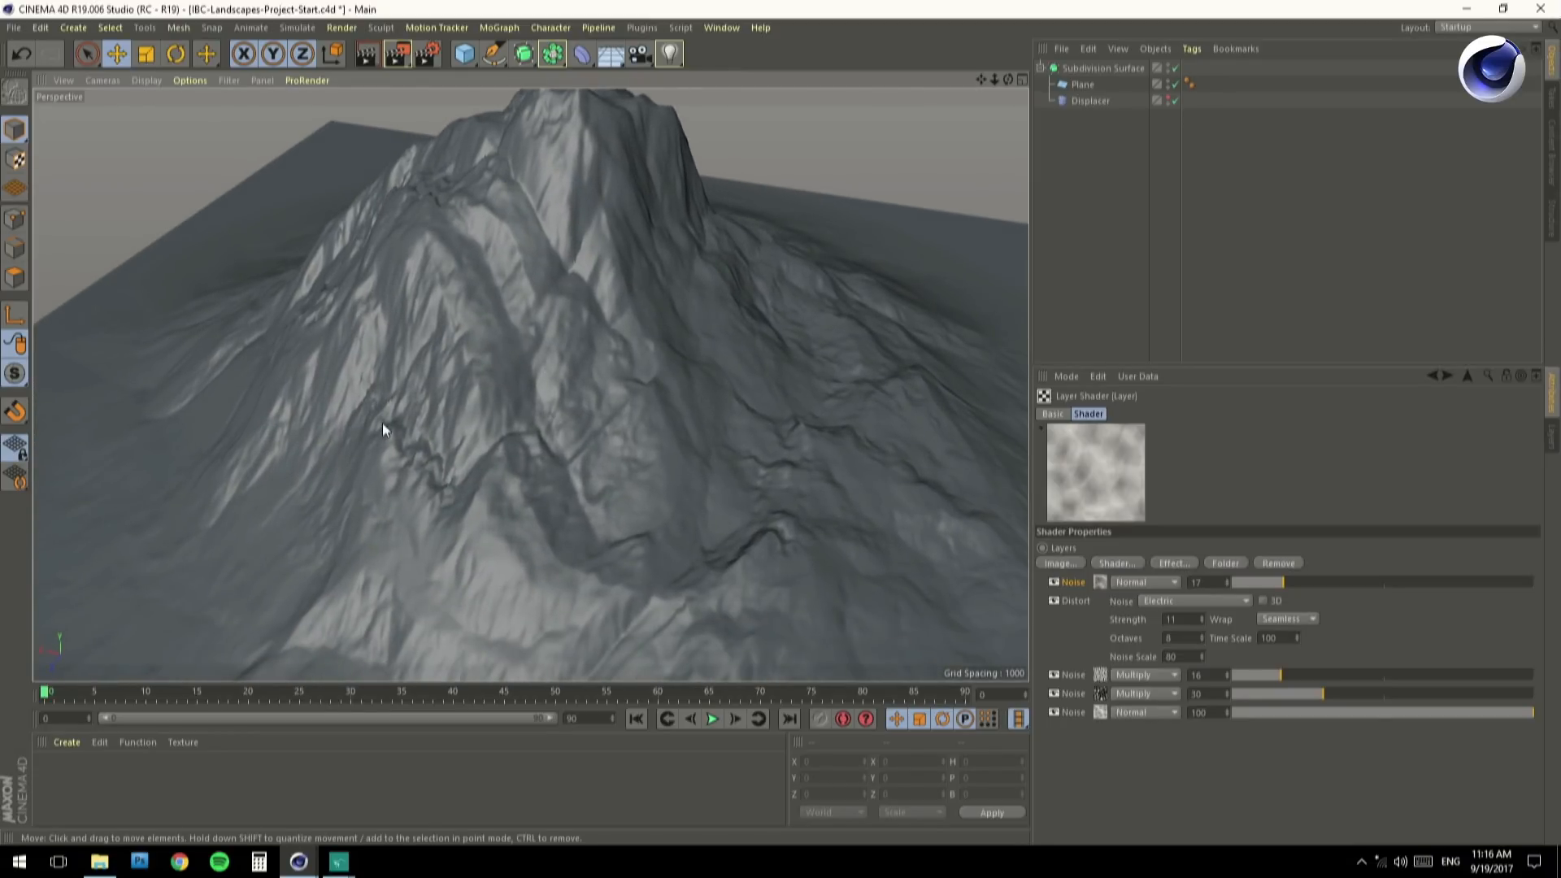
pyautogui.keyDown('alt'); pyautogui.moveTo(720, 501); pyautogui.dragTo(647, 488, button='right'); pyautogui.keyUp('alt')
pyautogui.keyDown('alt'); pyautogui.moveTo(604, 427); pyautogui.dragTo(638, 398); pyautogui.keyUp('alt')
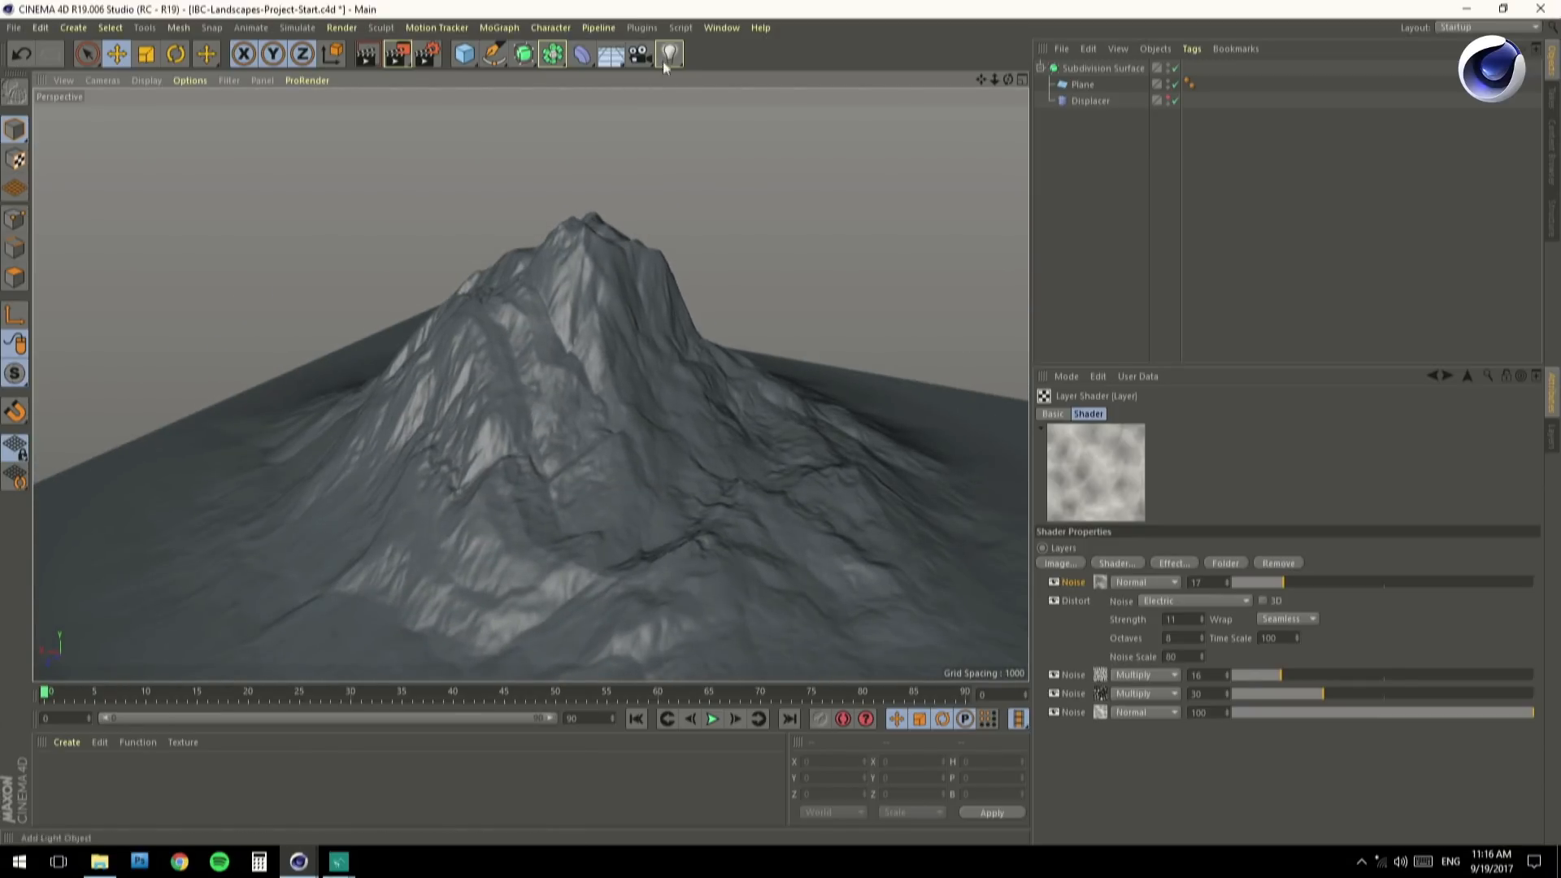
pyautogui.keyDown('alt'); pyautogui.moveTo(446, 442); pyautogui.dragTo(607, 424, button='right'); pyautogui.keyUp('alt')
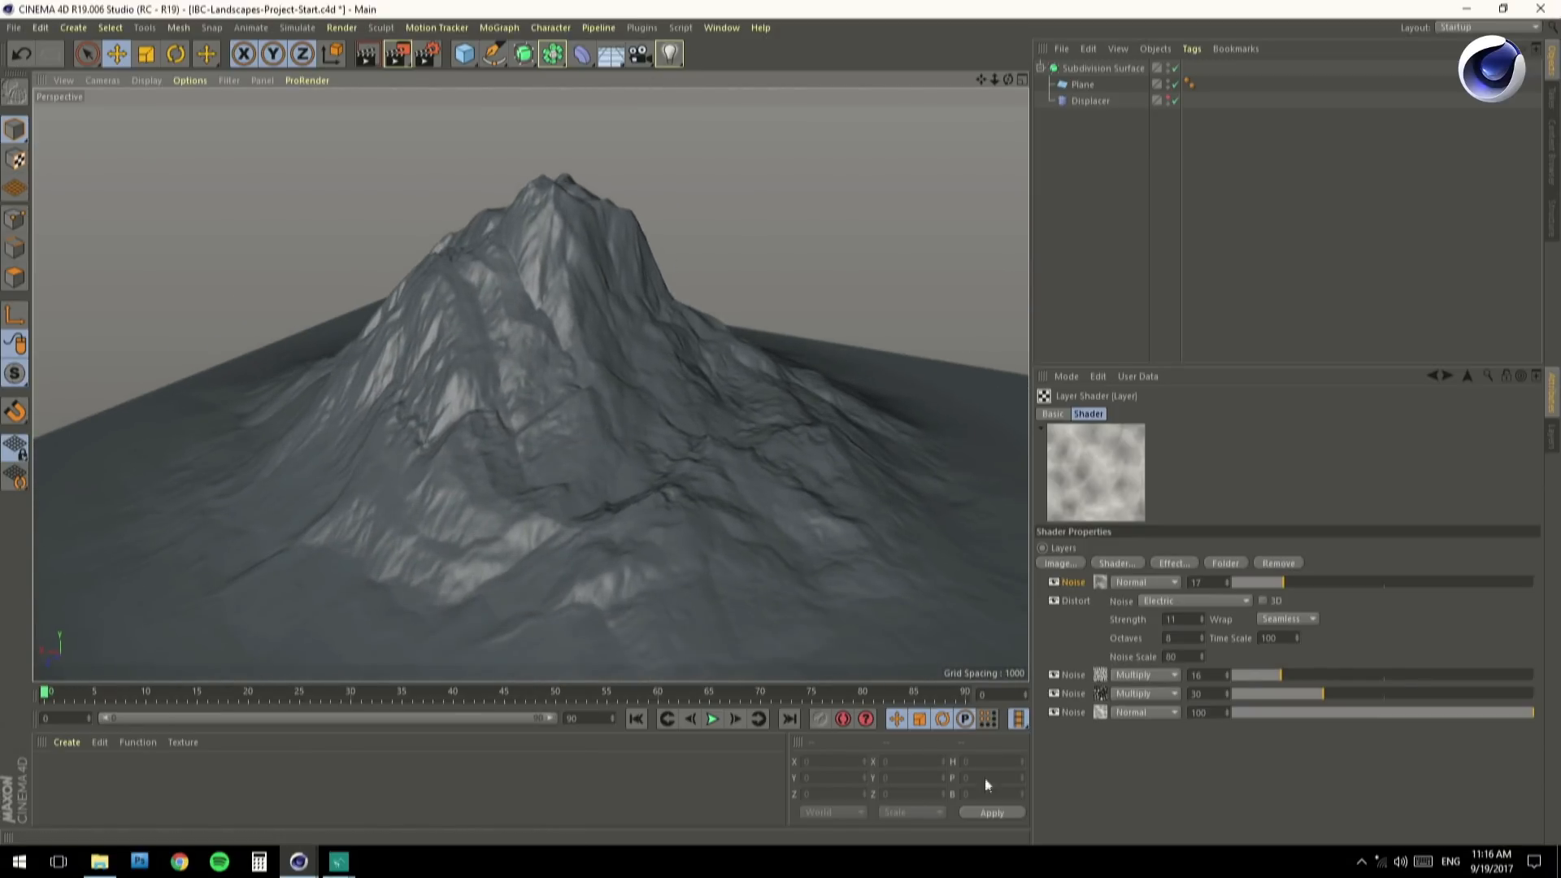
# Switch to the open project IBC-Landscapes-Project-Geometry-Alt.c4d and view its mountain from another angle.
pyautogui.click(719, 28)
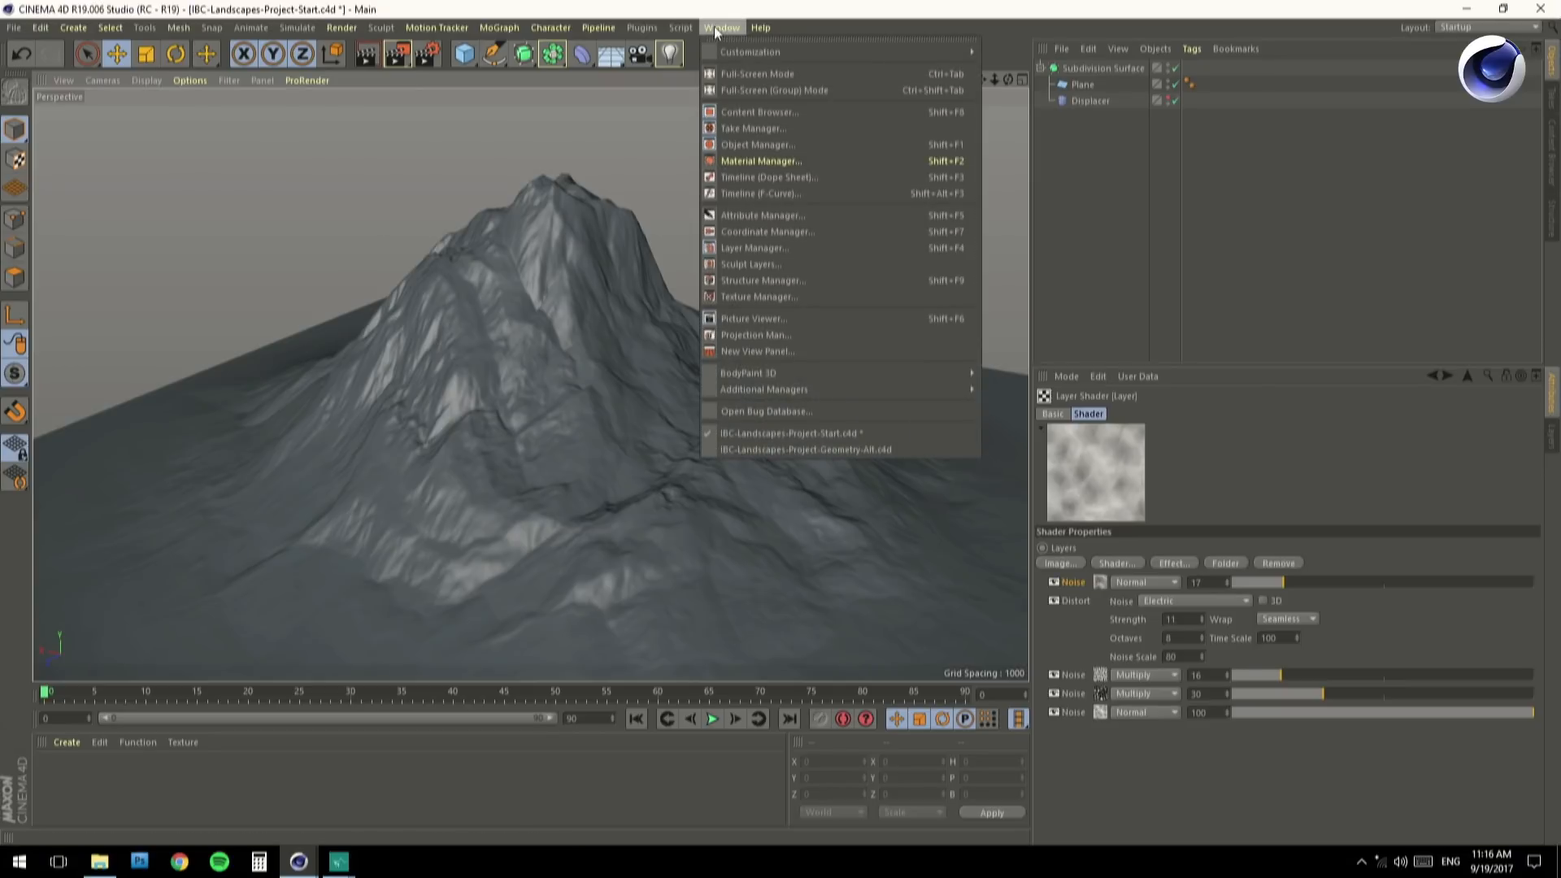
pyautogui.click(827, 448)
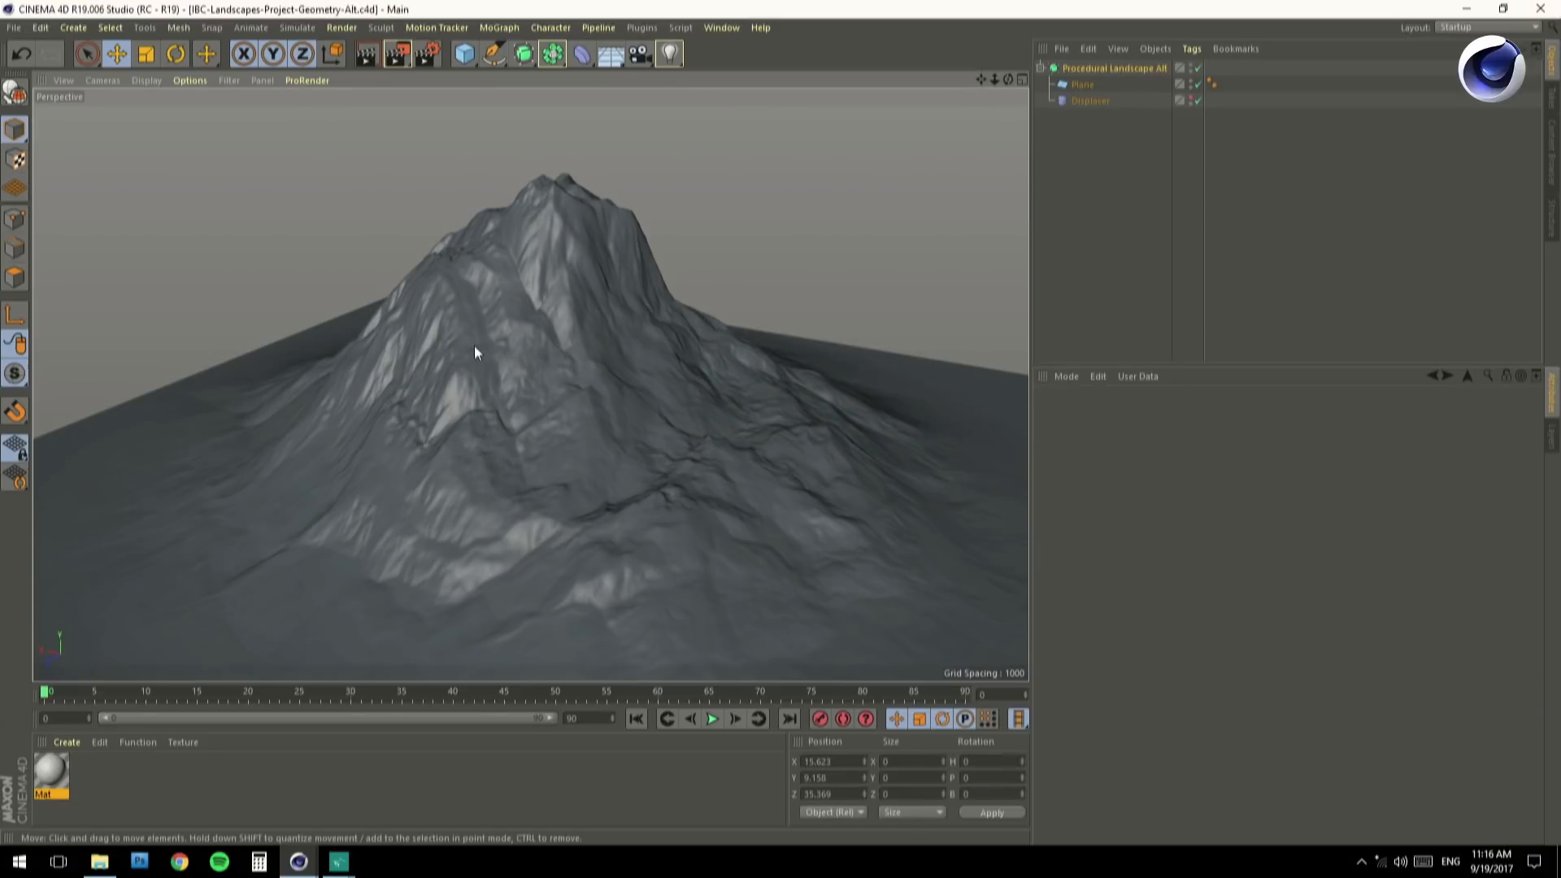
pyautogui.keyDown('alt'); pyautogui.moveTo(572, 106); pyautogui.dragTo(552, 344); pyautogui.keyUp('alt')
pyautogui.moveTo(522, 455)
pyautogui.keyDown('alt'); pyautogui.mouseDown()
pyautogui.moveTo(475, 434)
pyautogui.moveTo(488, 382)
pyautogui.mouseUp(); pyautogui.keyUp('alt')
# Open the Displacer's Layer shader to inspect its noise layers and examine the alternative mountain from several sides.
pyautogui.click(1101, 99)
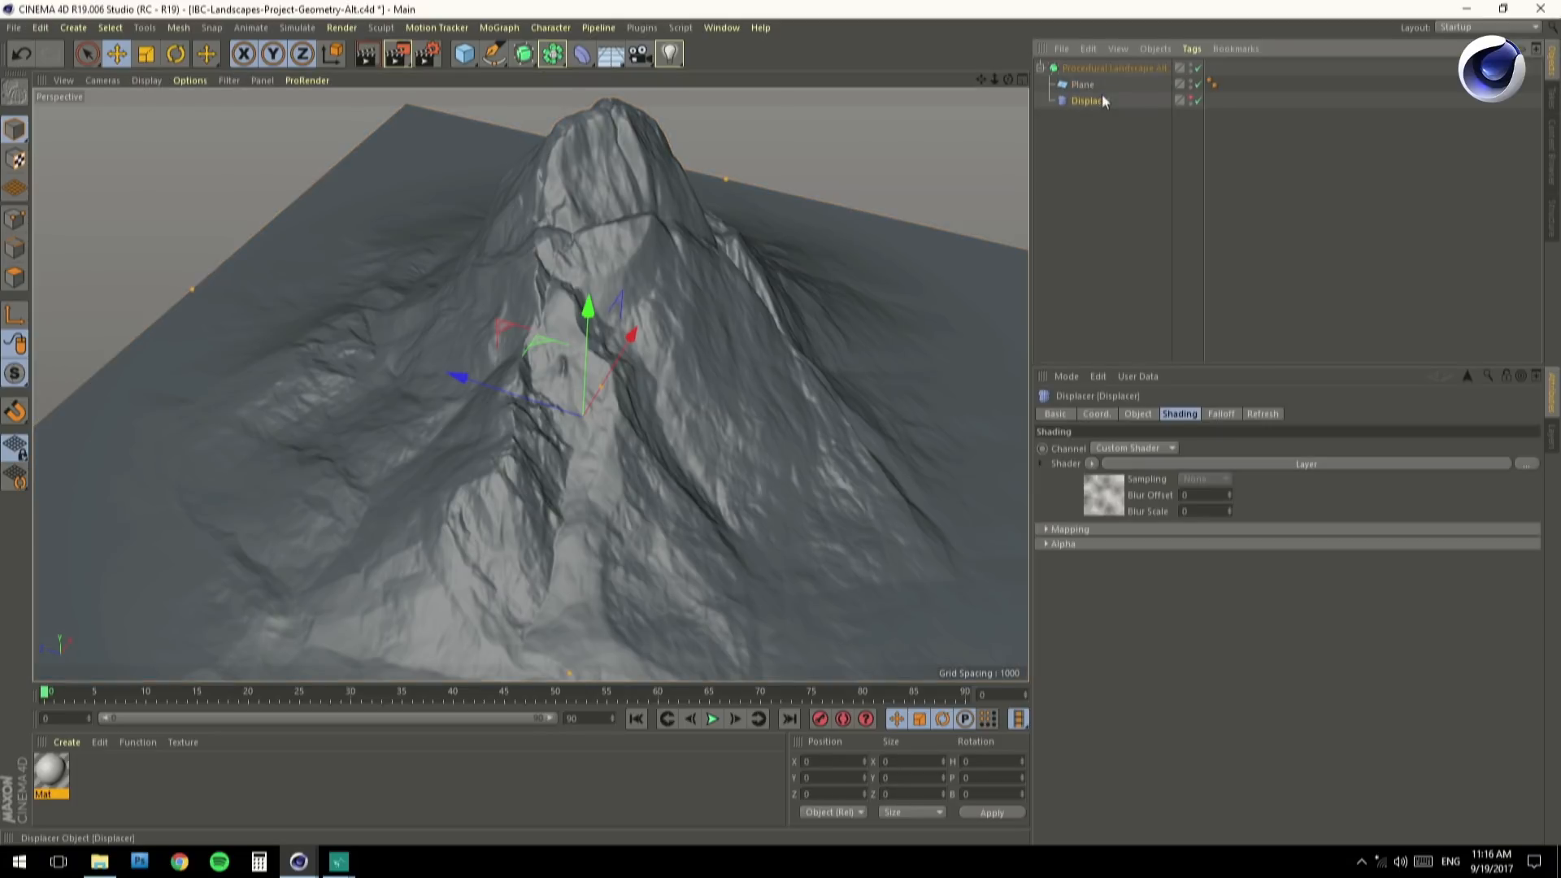
pyautogui.click(1245, 463)
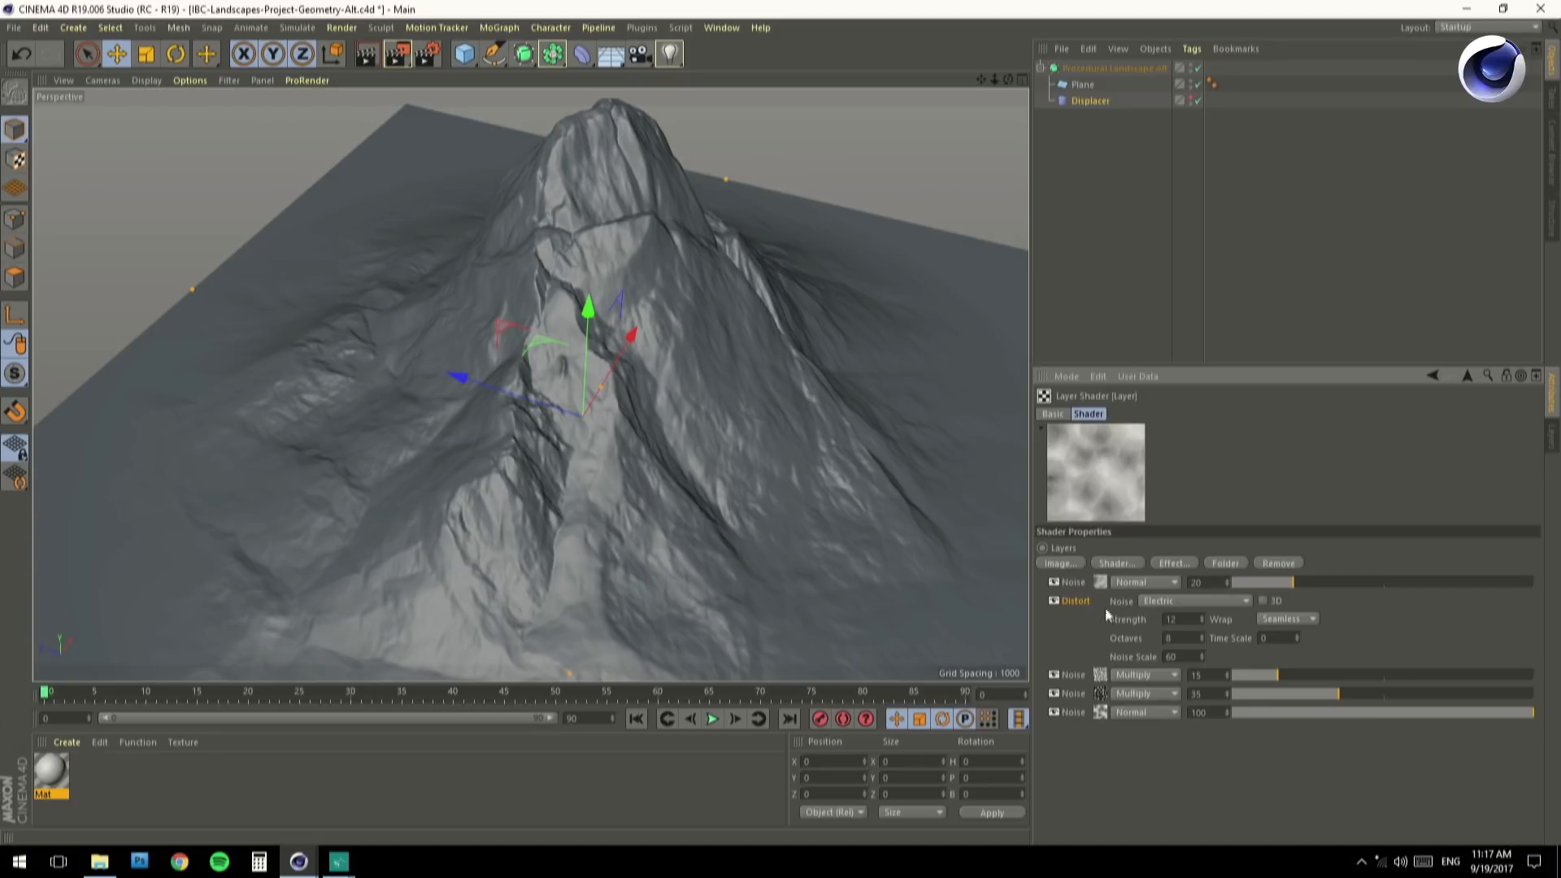
pyautogui.keyDown('alt'); pyautogui.moveTo(499, 412); pyautogui.dragTo(447, 451); pyautogui.keyUp('alt')
pyautogui.keyDown('alt'); pyautogui.moveTo(584, 445); pyautogui.dragTo(608, 428); pyautogui.keyUp('alt')
pyautogui.keyDown('alt'); pyautogui.moveTo(608, 427); pyautogui.dragTo(571, 439, button='right'); pyautogui.keyUp('alt')
pyautogui.keyDown('alt'); pyautogui.moveTo(571, 444); pyautogui.dragTo(420, 426); pyautogui.keyUp('alt')
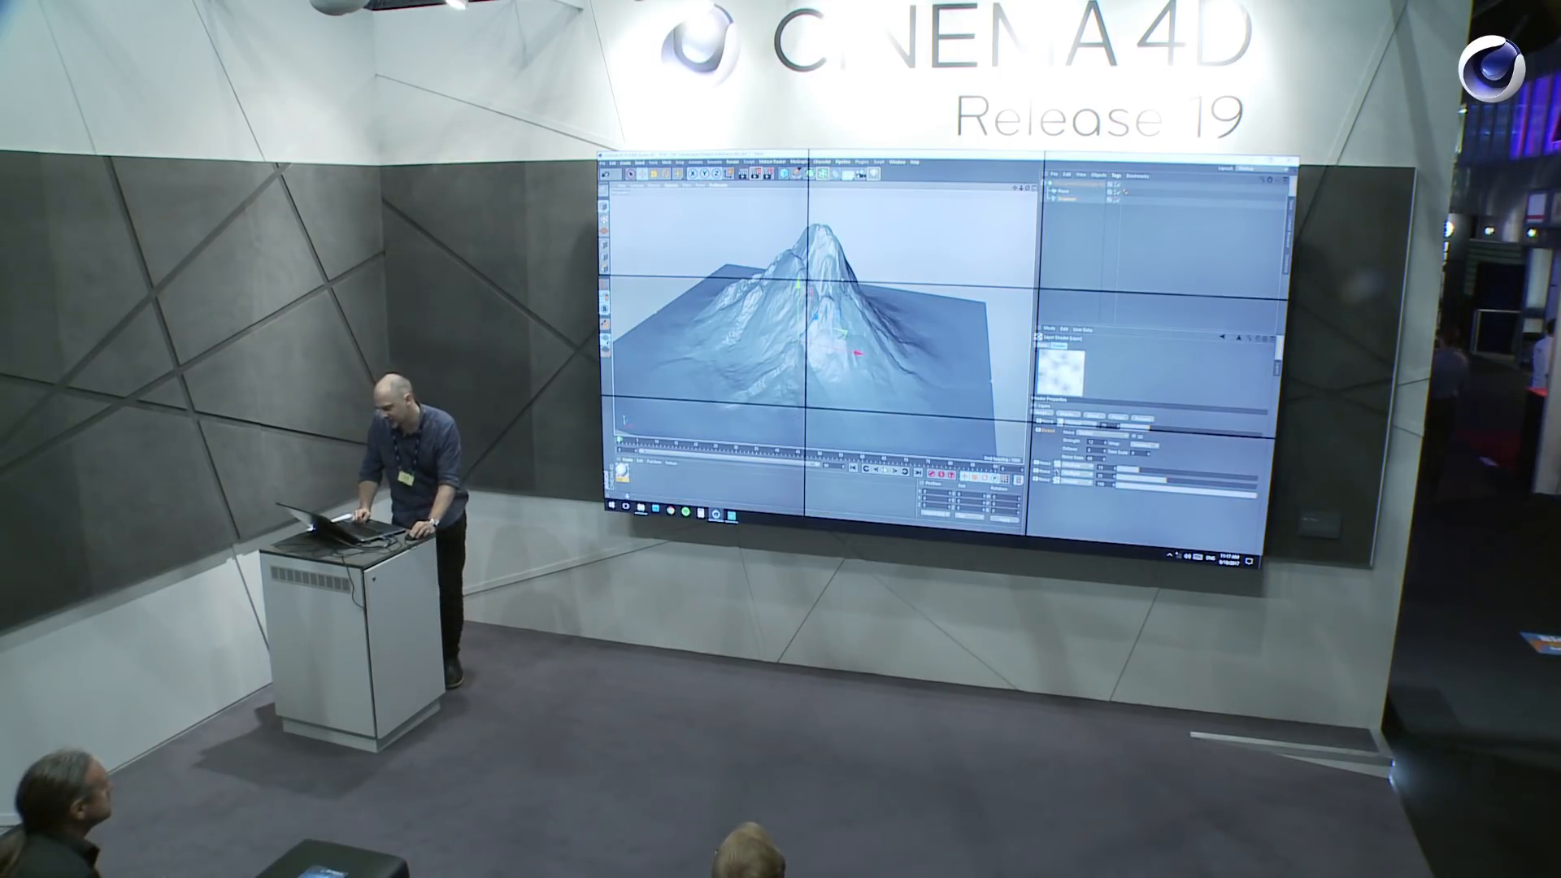
# Create a new material, open it for editing and disable its Reflectance channel.
pyautogui.doubleClick(716, 488)
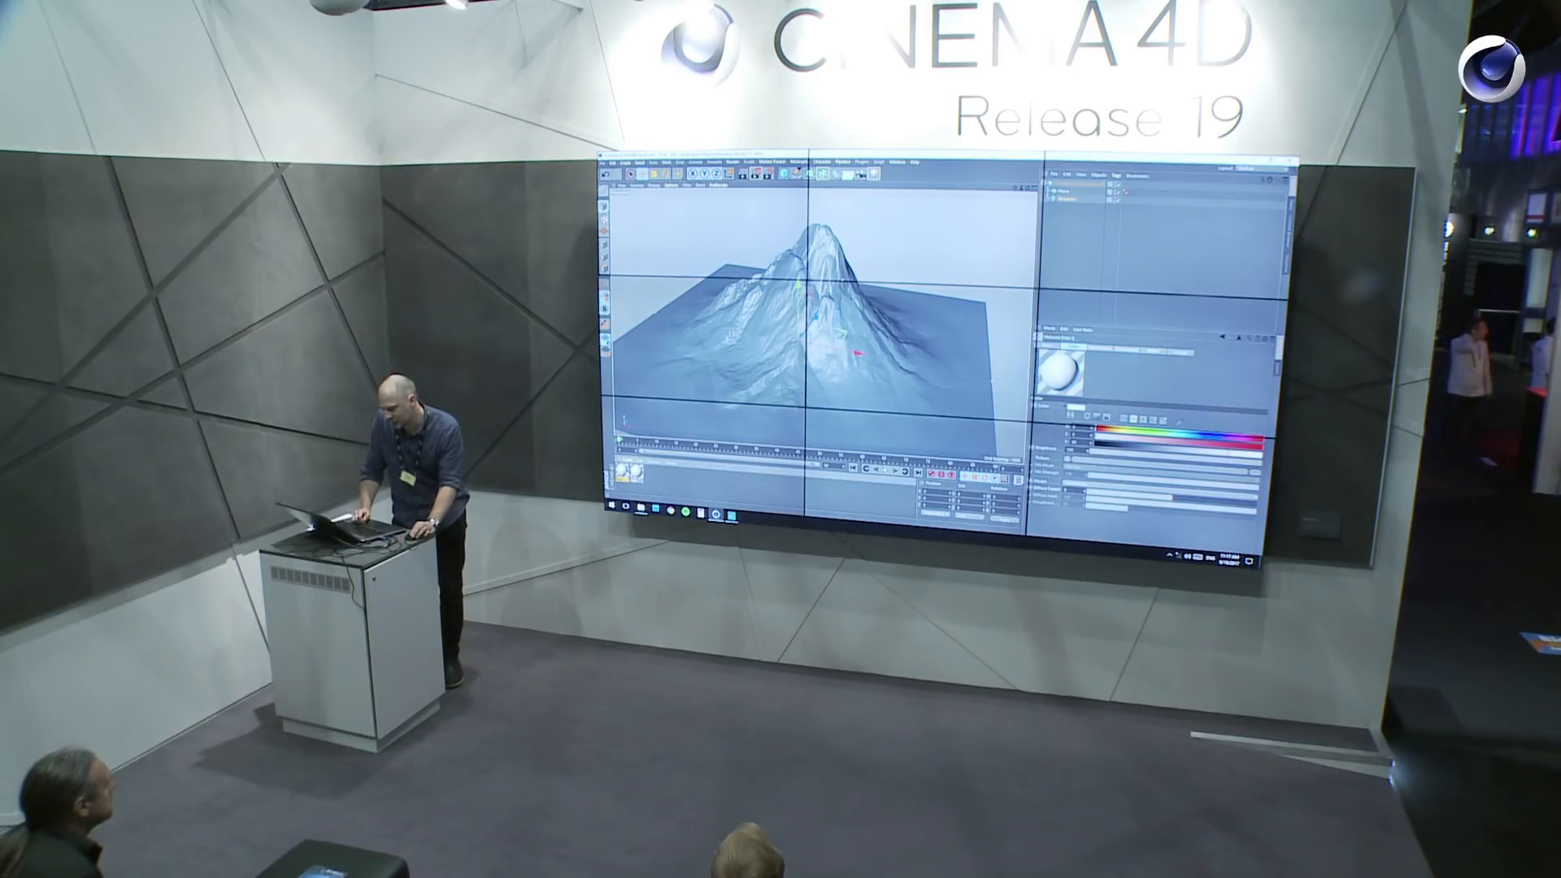
pyautogui.doubleClick(623, 471)
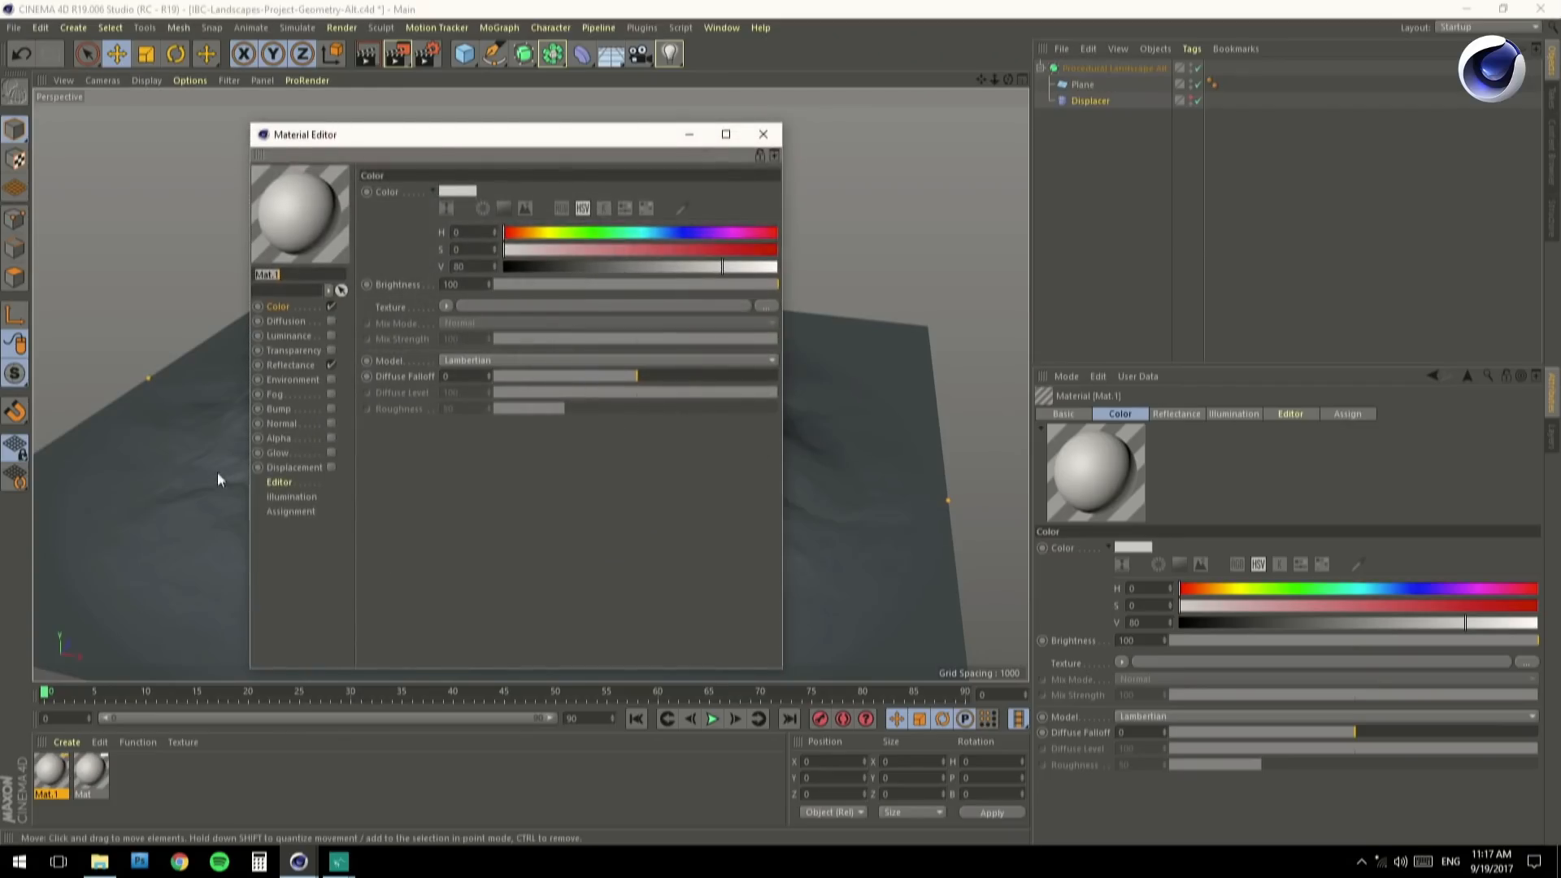
pyautogui.click(331, 365)
# Load the Terrain Mask effect as the new material's Color texture and open its shader properties.
pyautogui.click(445, 306)
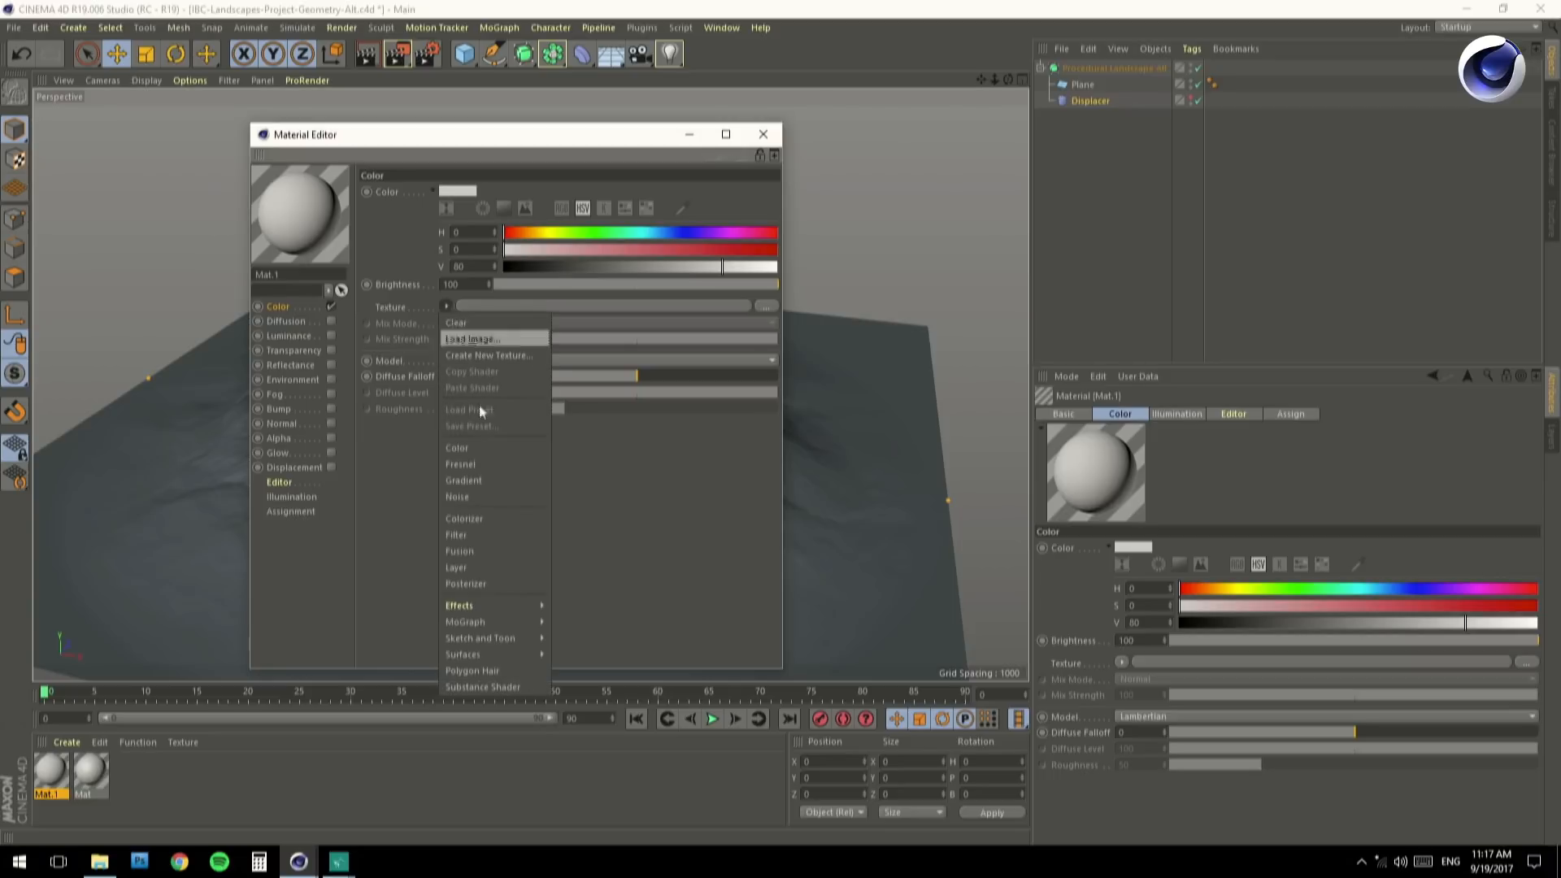
pyautogui.moveTo(511, 607)
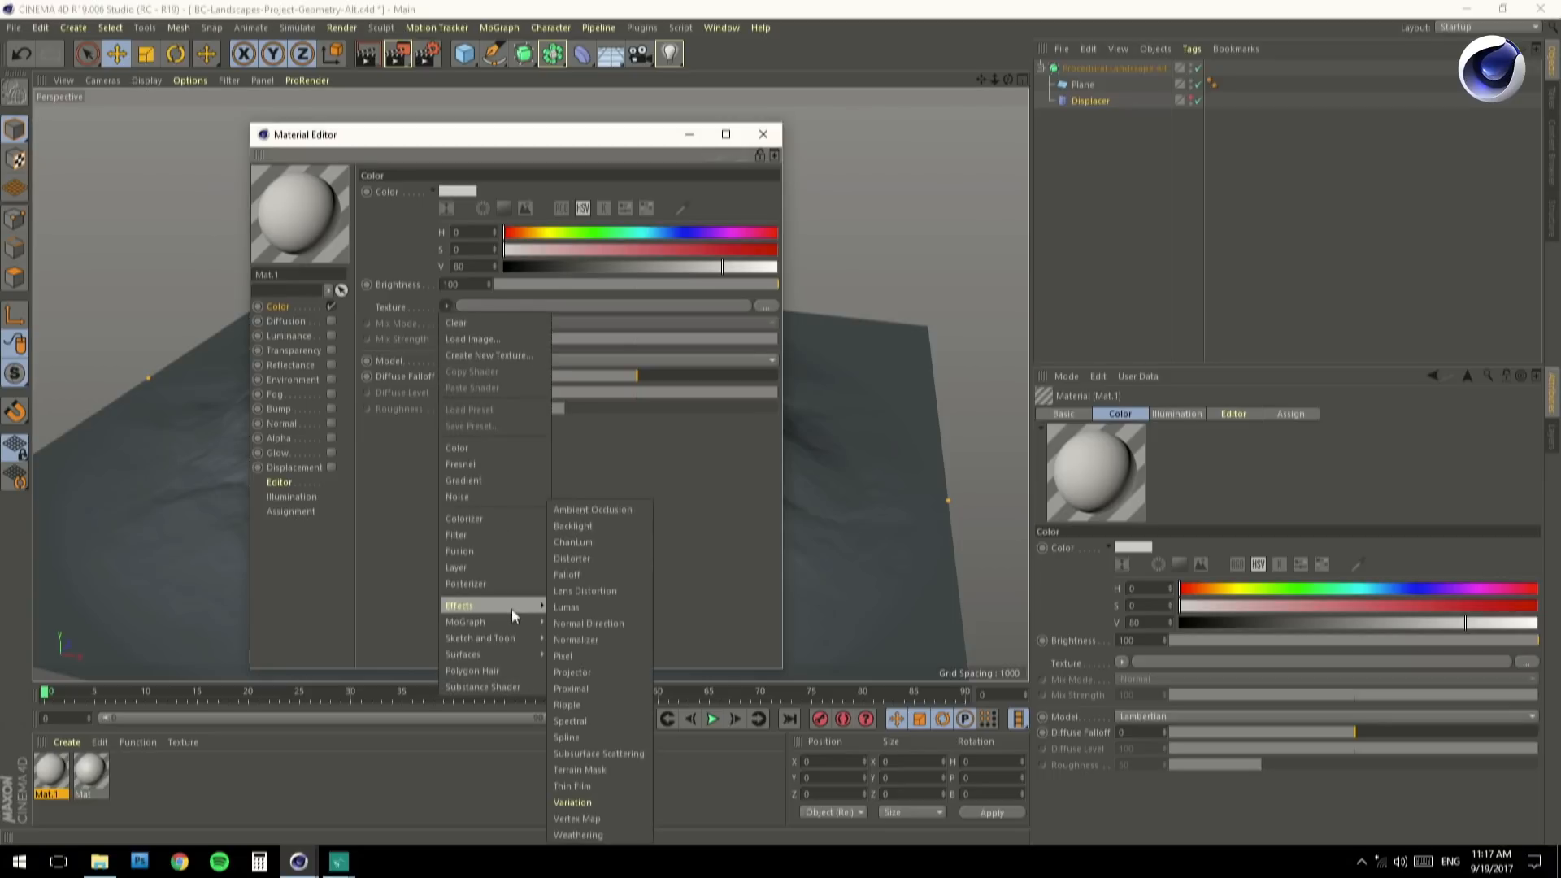
pyautogui.click(584, 769)
pyautogui.click(543, 308)
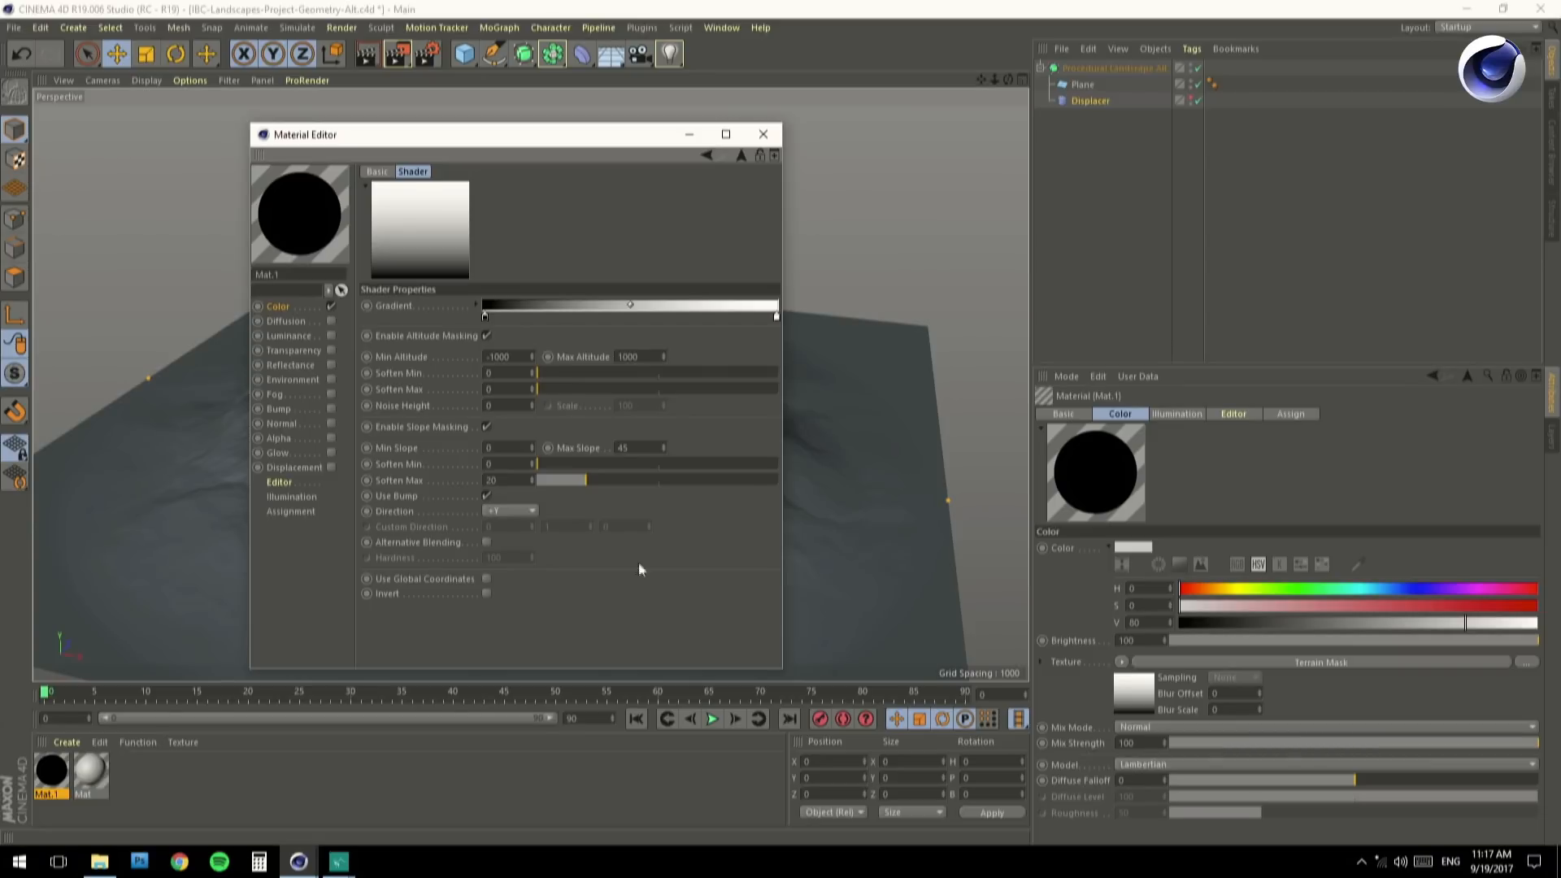
# Disable altitude masking in the Terrain Mask shader.
pyautogui.moveTo(451, 137); pyautogui.dragTo(372, 127)
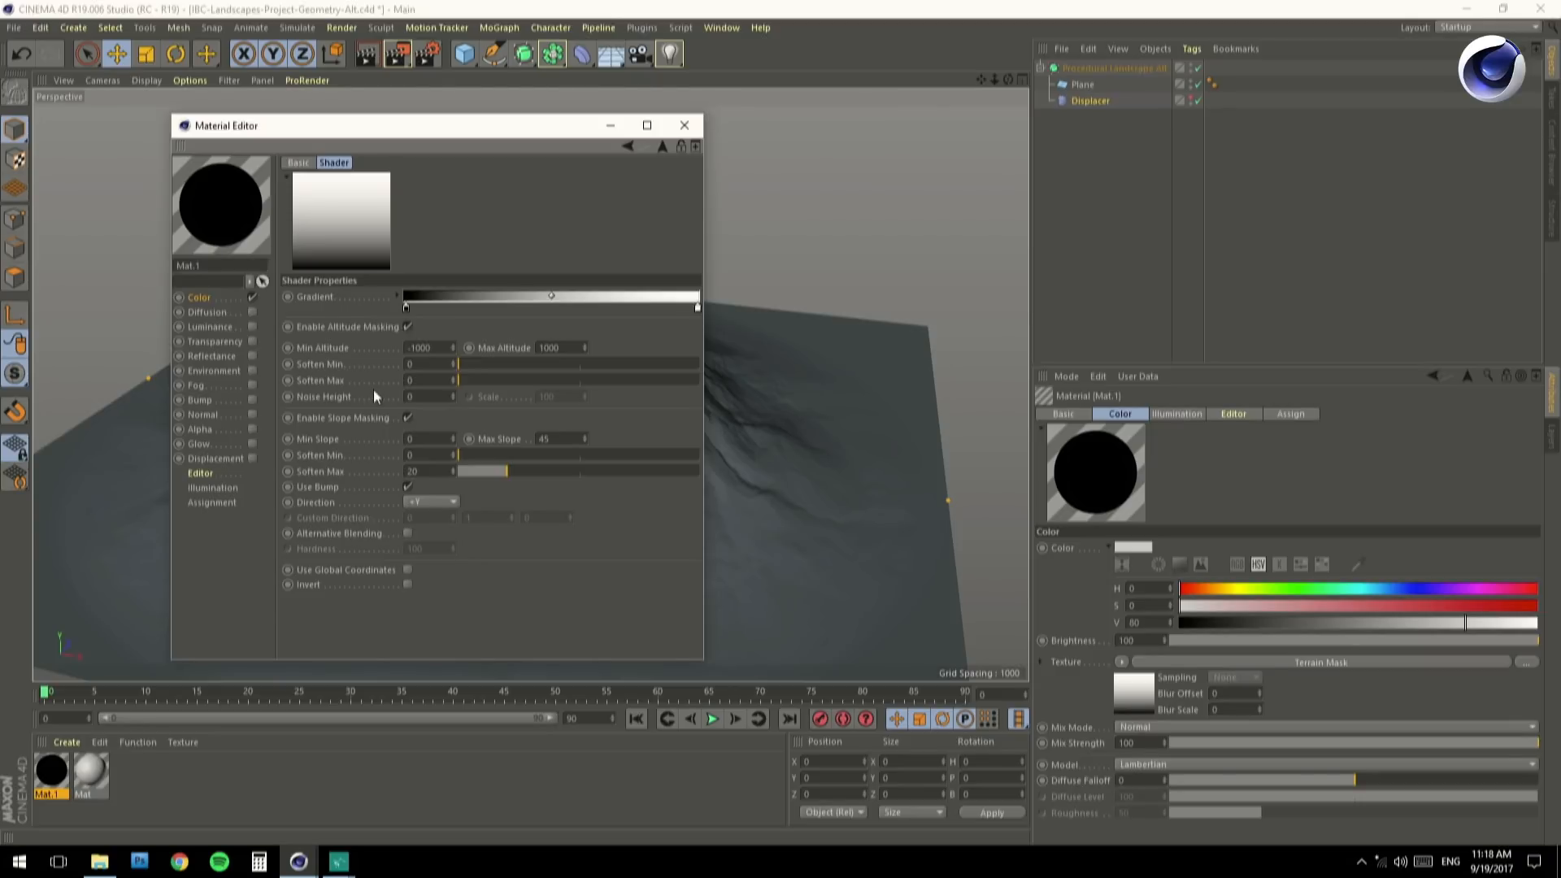
pyautogui.click(408, 326)
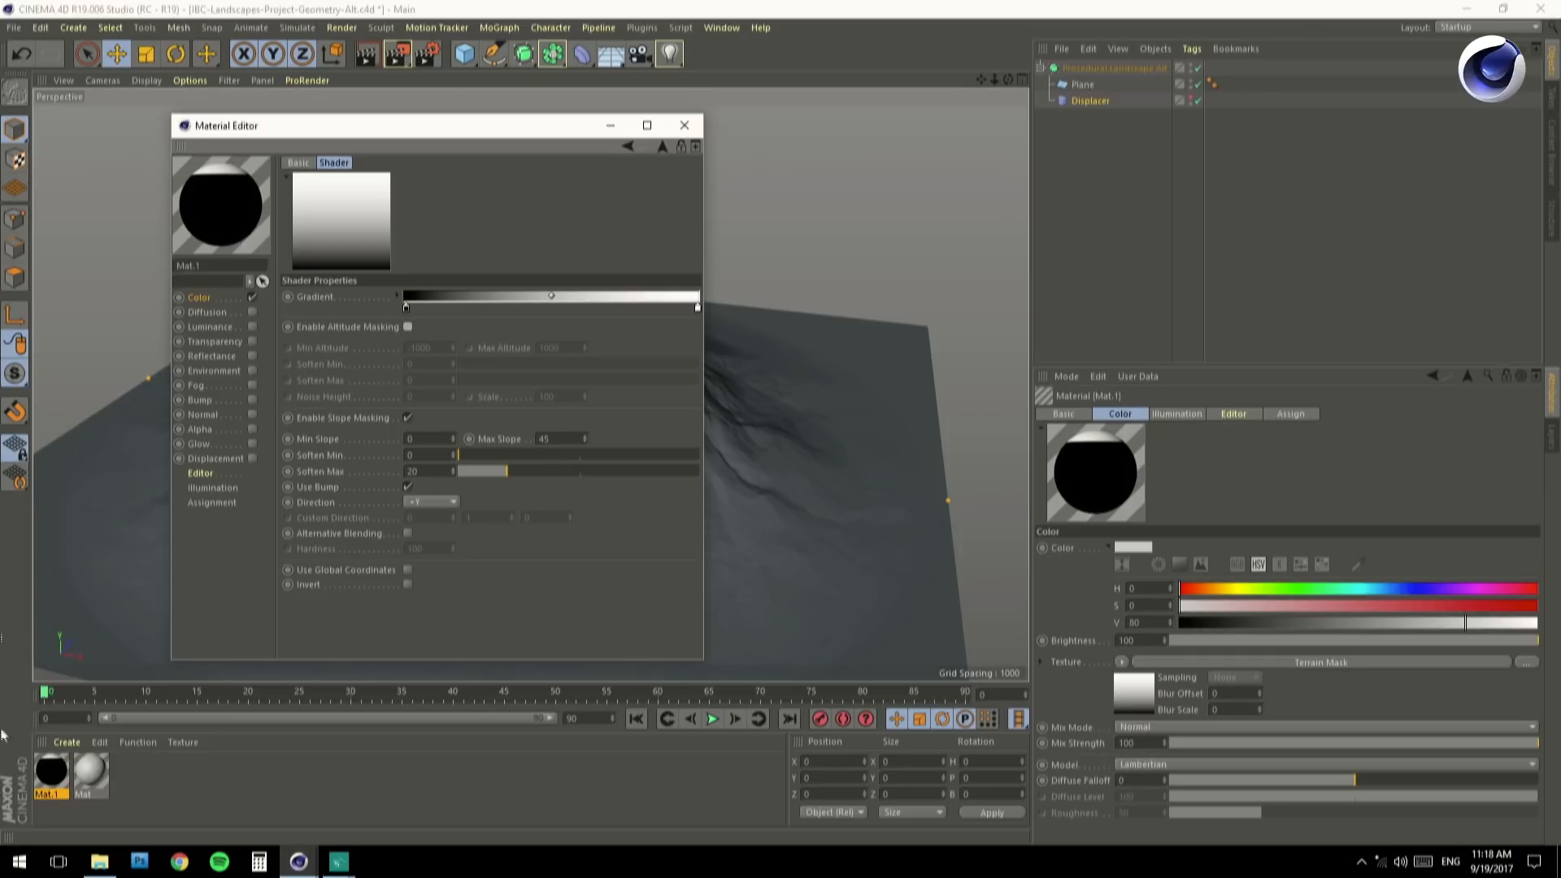
# Open the IBC-Landscapes-TerrainSlope video from the file explorer and play it from the beginning.
pyautogui.click(99, 862)
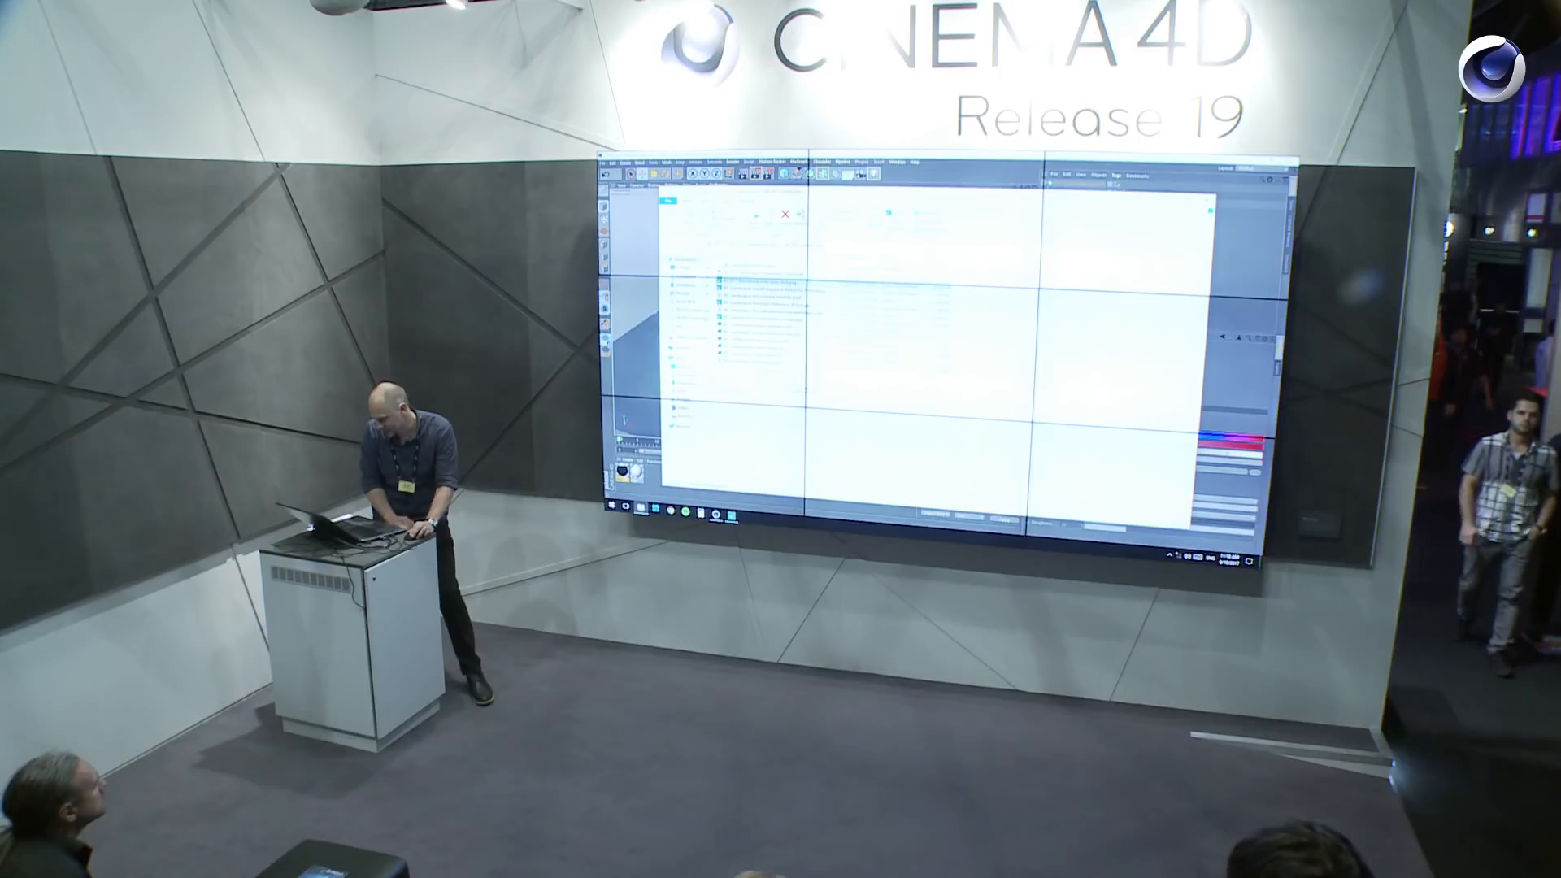
pyautogui.doubleClick(753, 348)
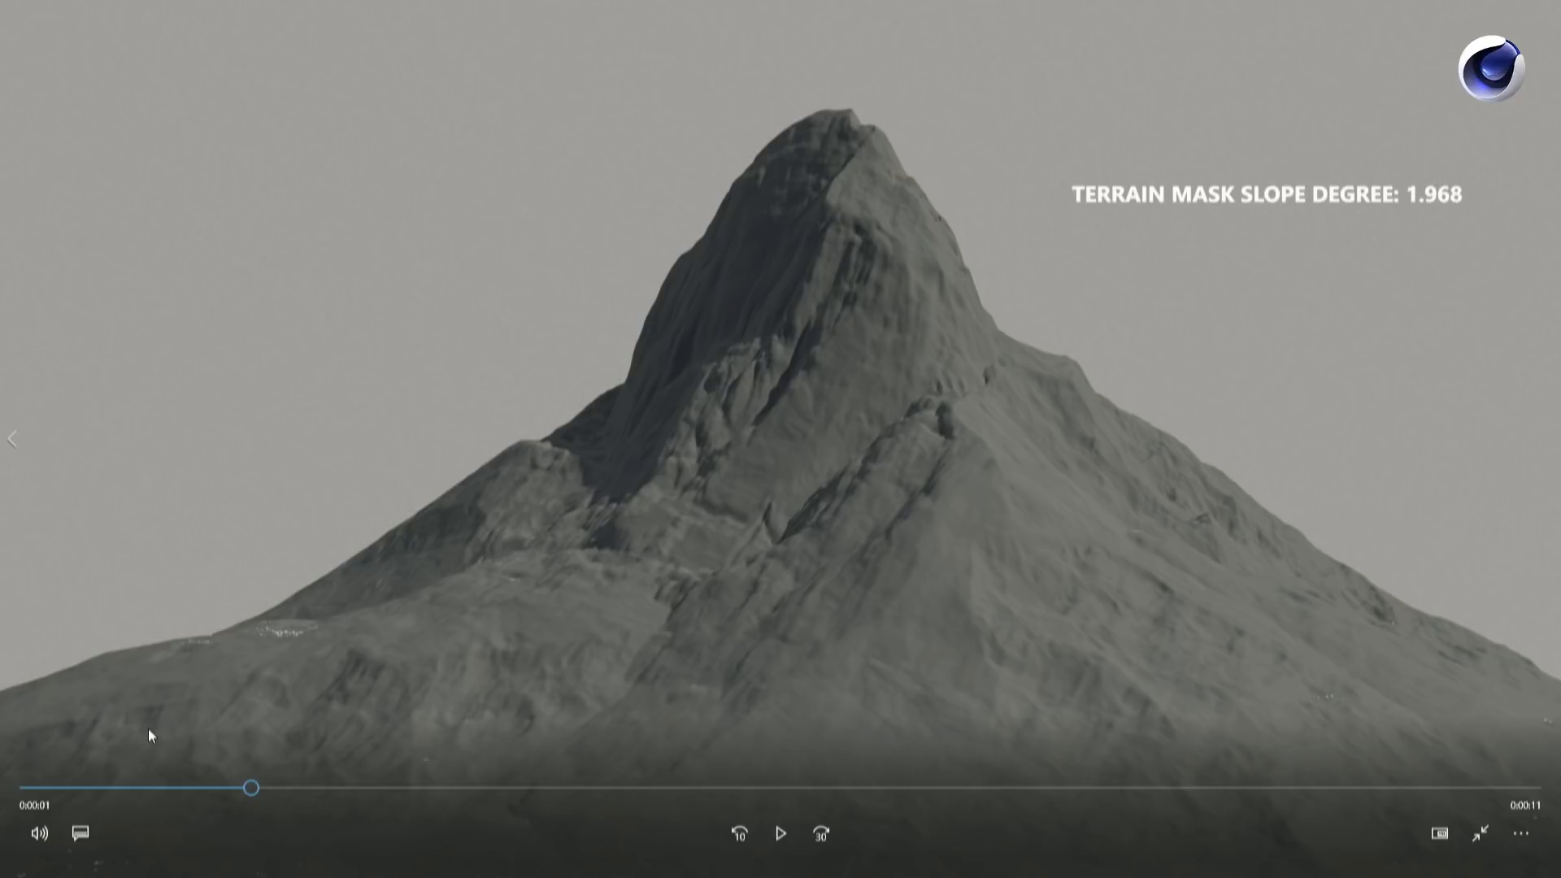
pyautogui.moveTo(253, 794); pyautogui.dragTo(16, 787)
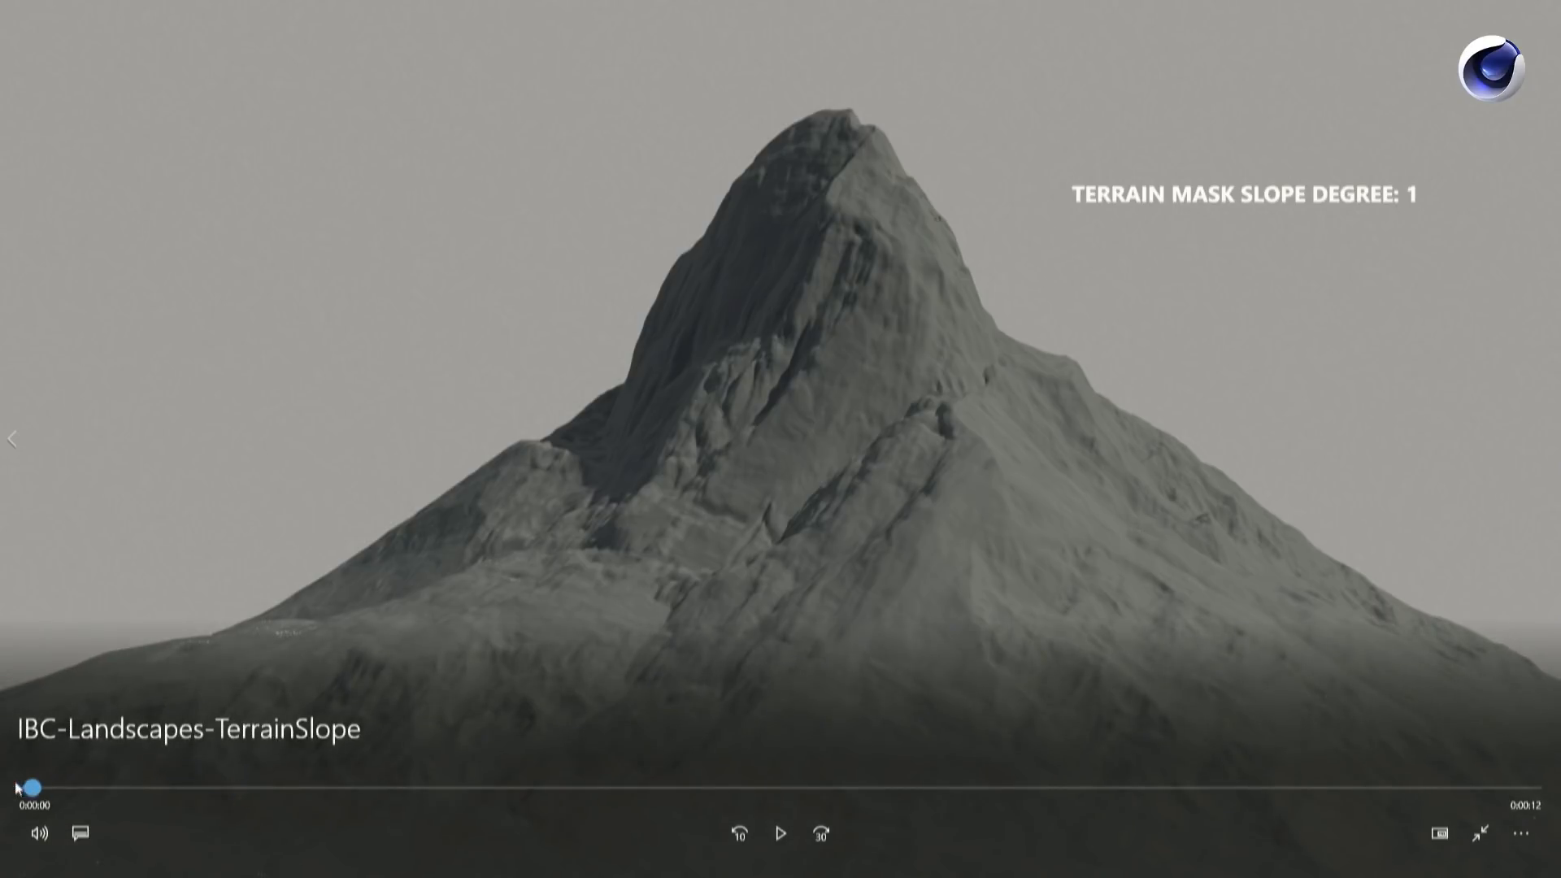
pyautogui.click(780, 833)
pyautogui.moveTo(338, 862)
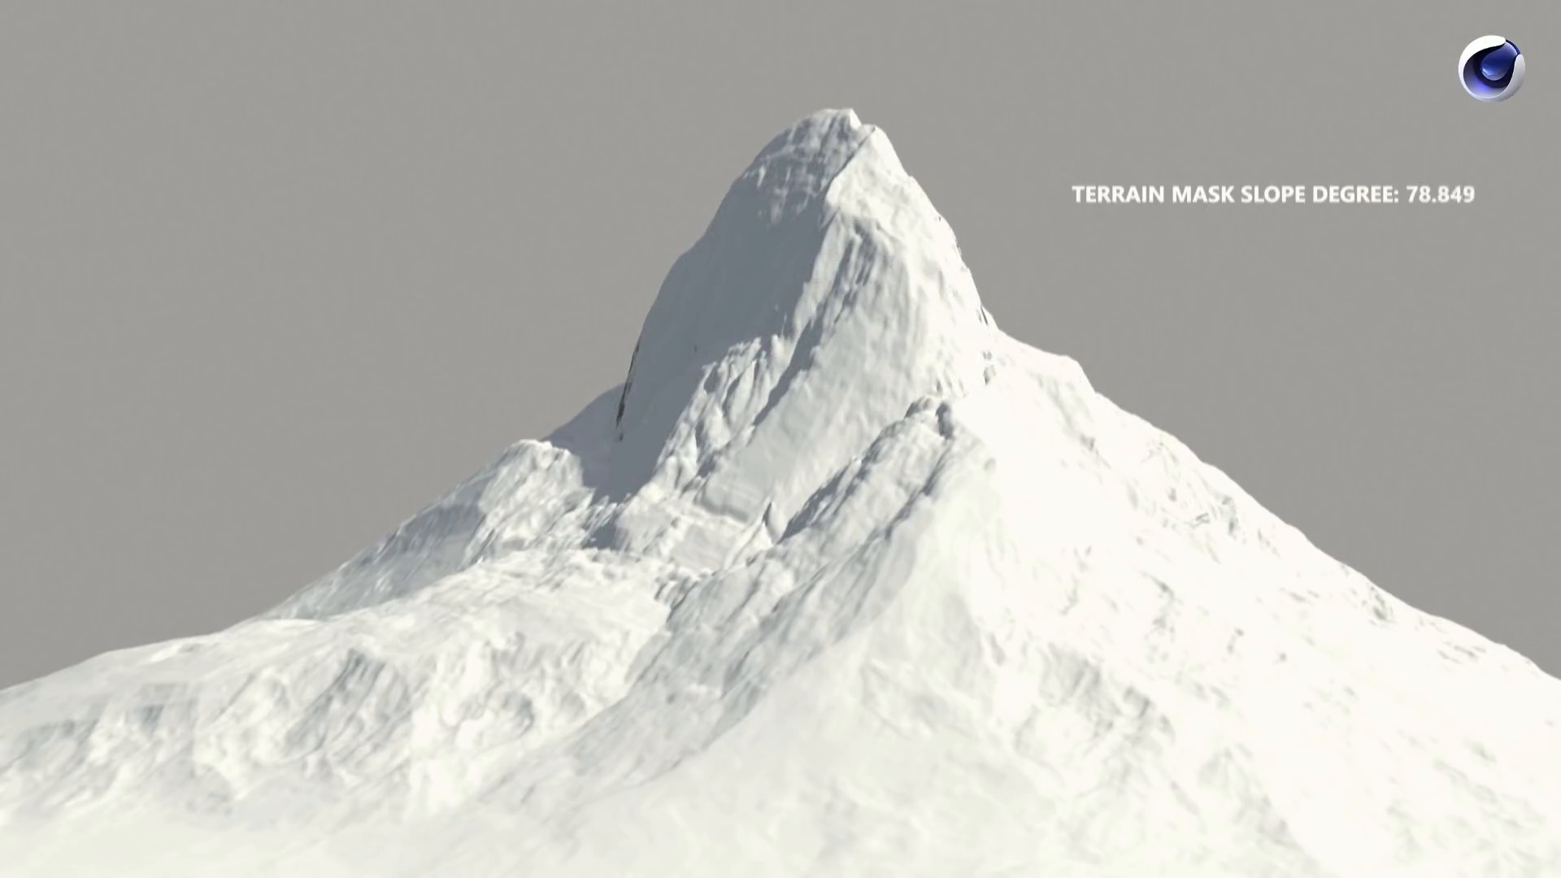
pyautogui.press('space')
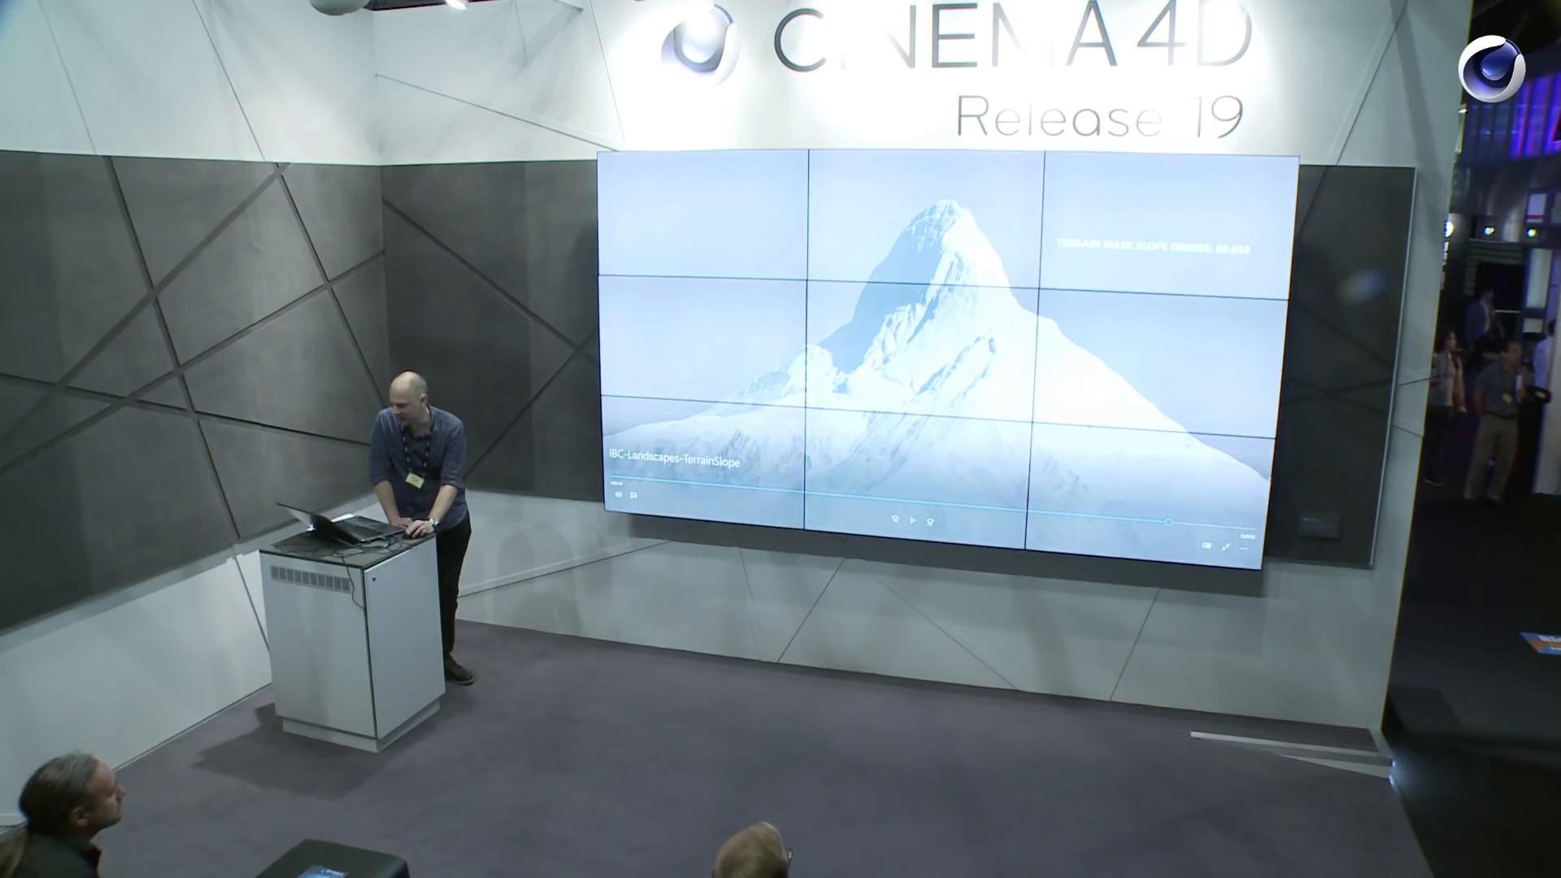
# Scrub through the terrain slope video to compare low, medium and 90 degree slope masks, and switch back to Cinema 4D.
pyautogui.moveTo(1301, 788); pyautogui.dragTo(569, 788)
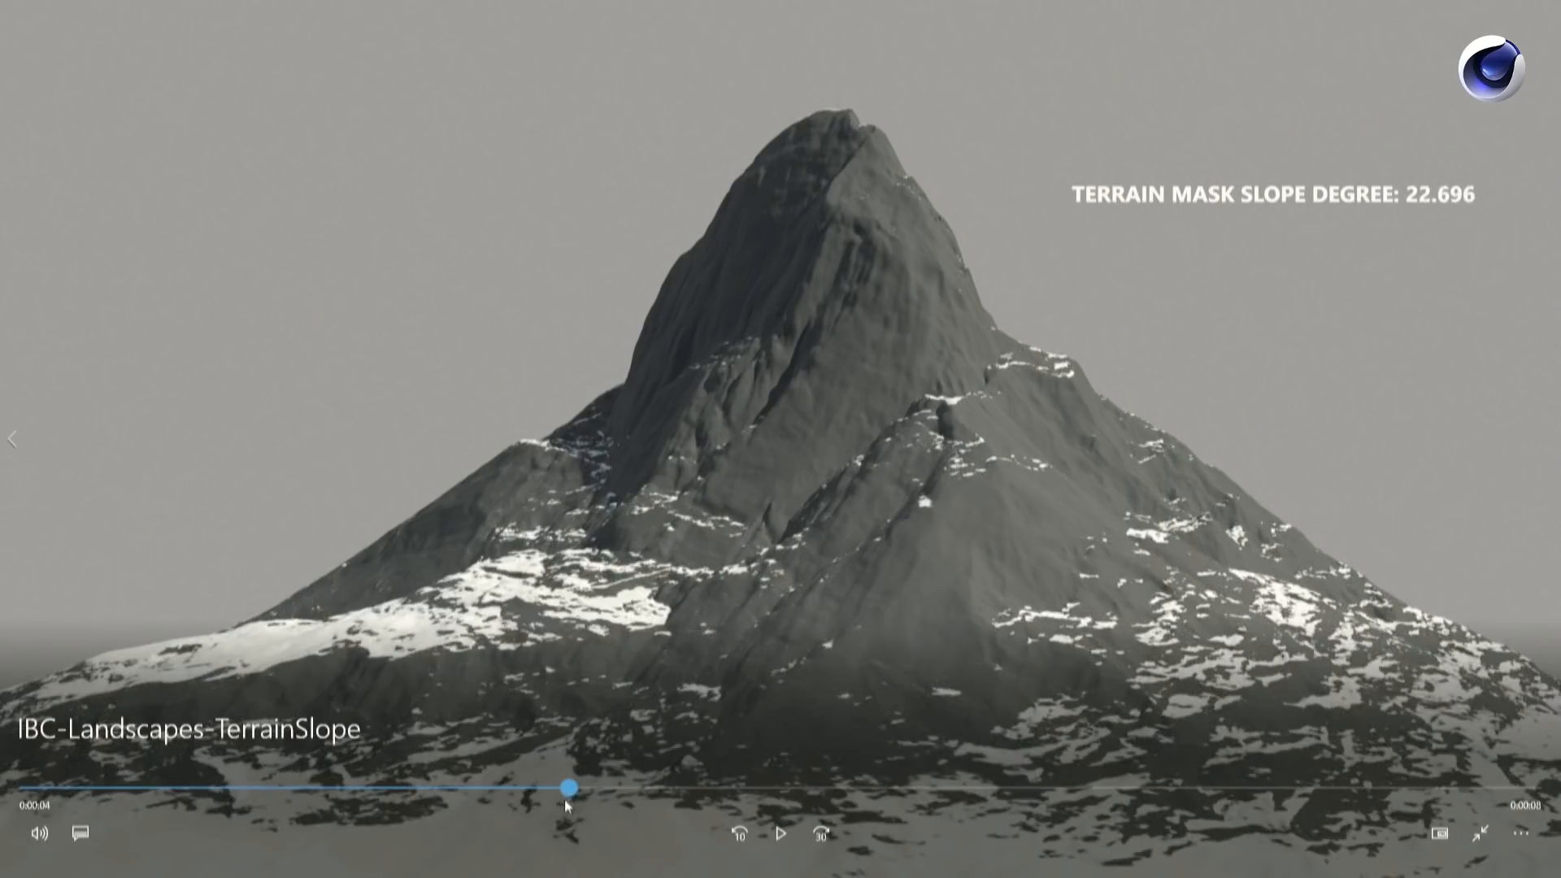
pyautogui.moveTo(567, 803); pyautogui.dragTo(797, 812)
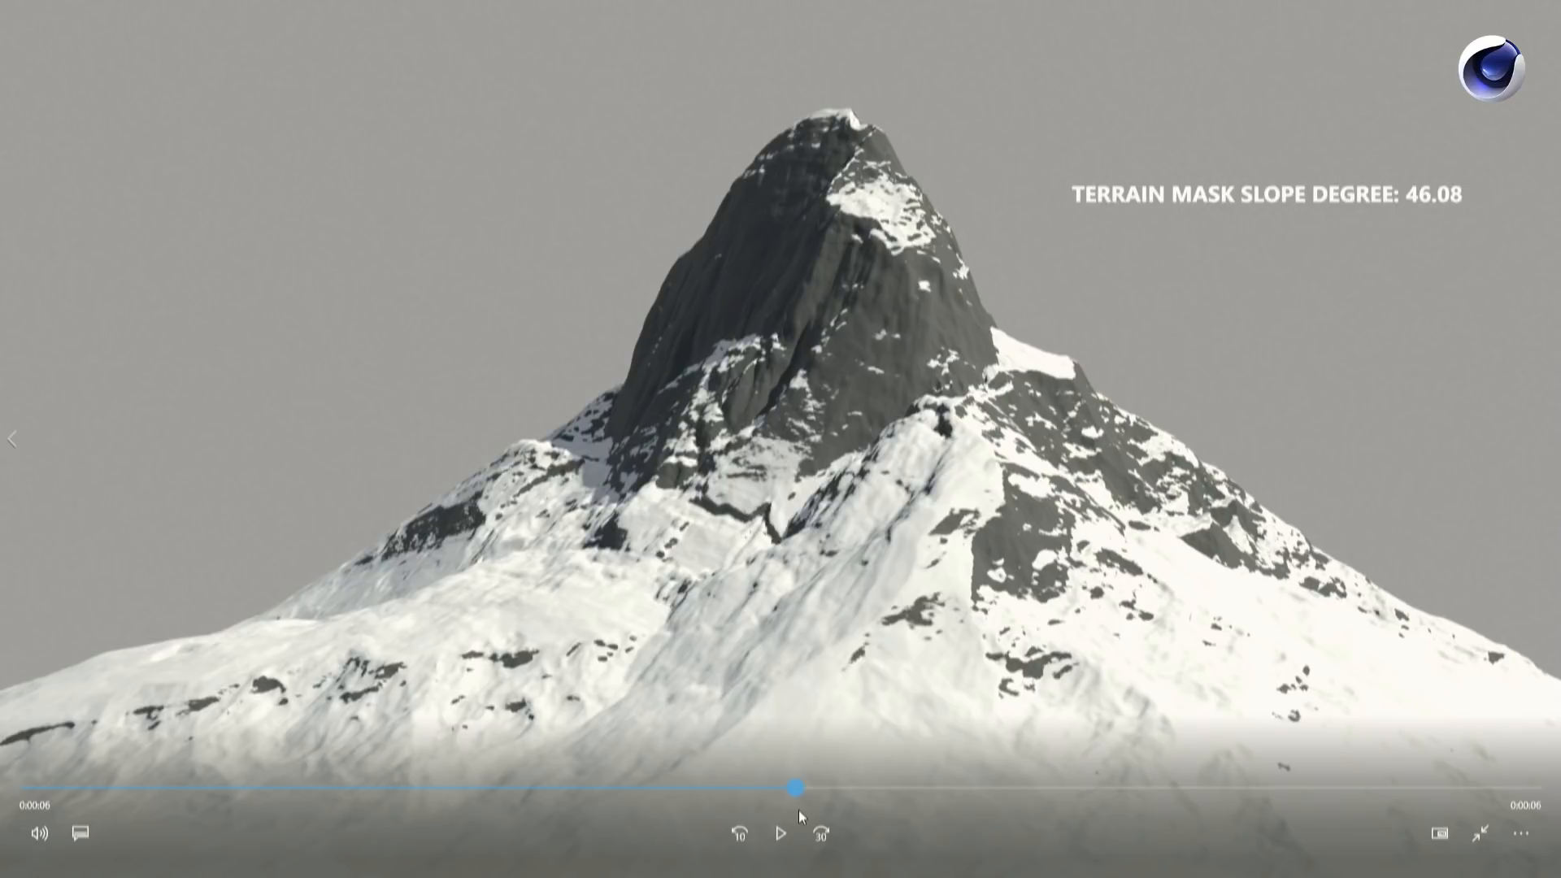
pyautogui.moveTo(798, 809); pyautogui.dragTo(1433, 767)
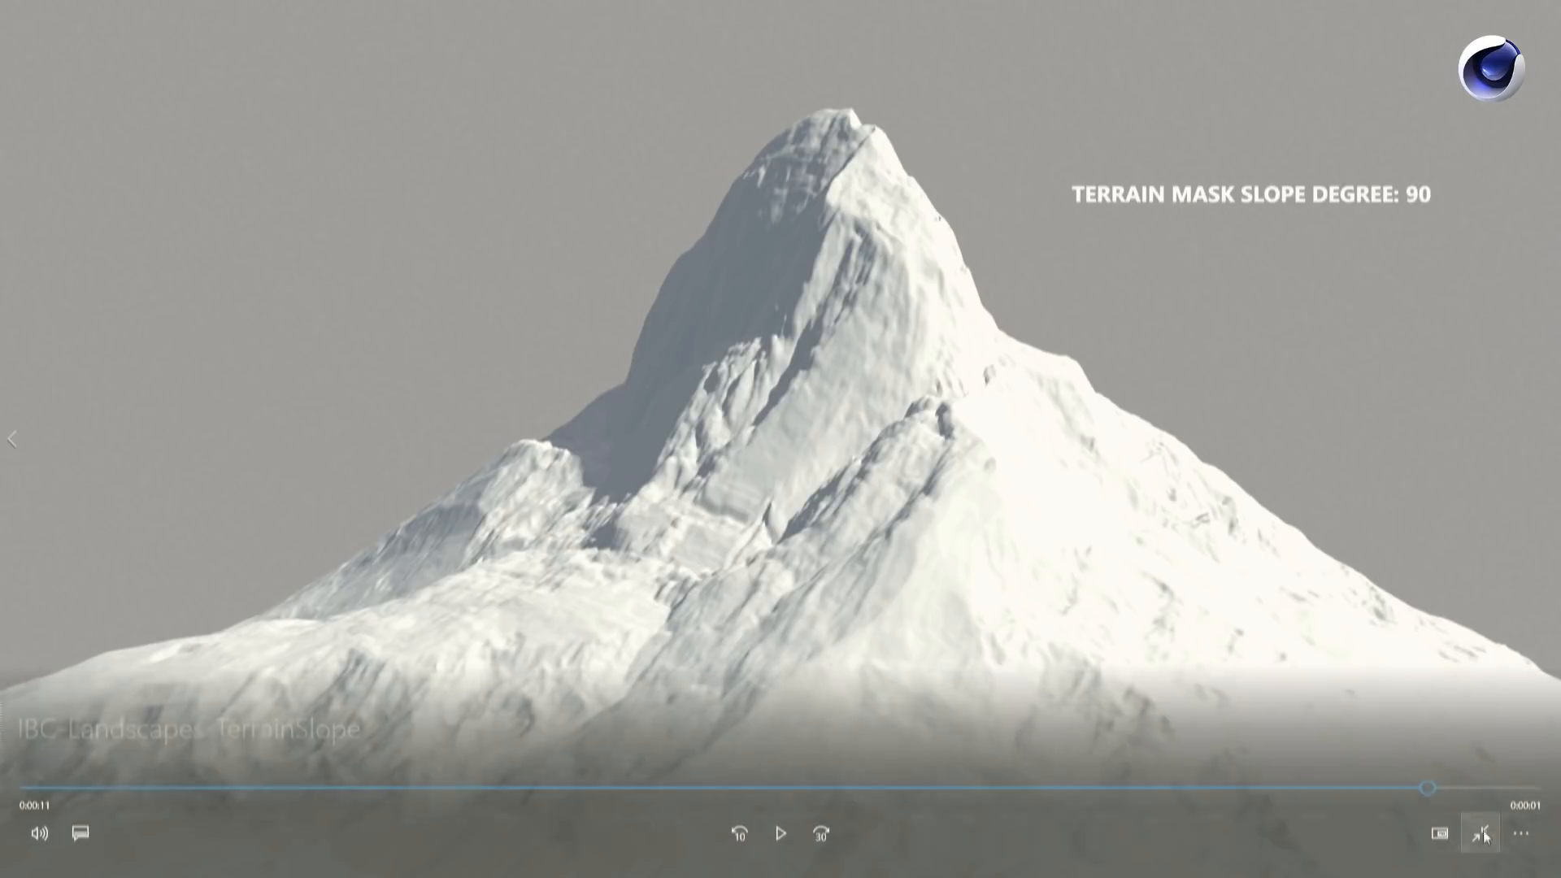
pyautogui.click(1480, 832)
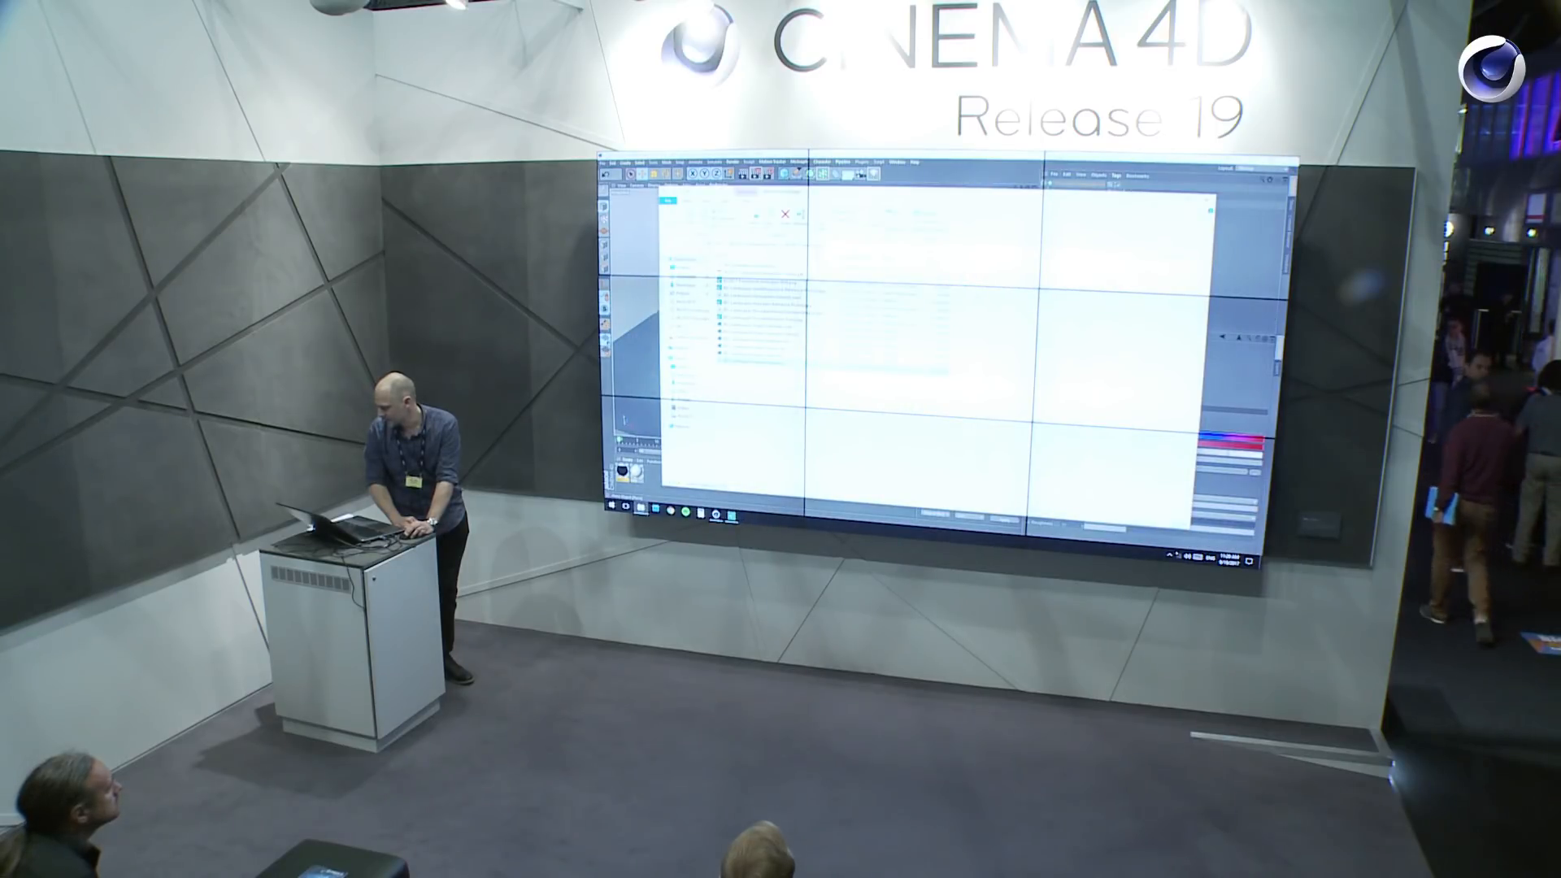
pyautogui.hotkey('alt', 'Tab')
pyautogui.click(850, 205)
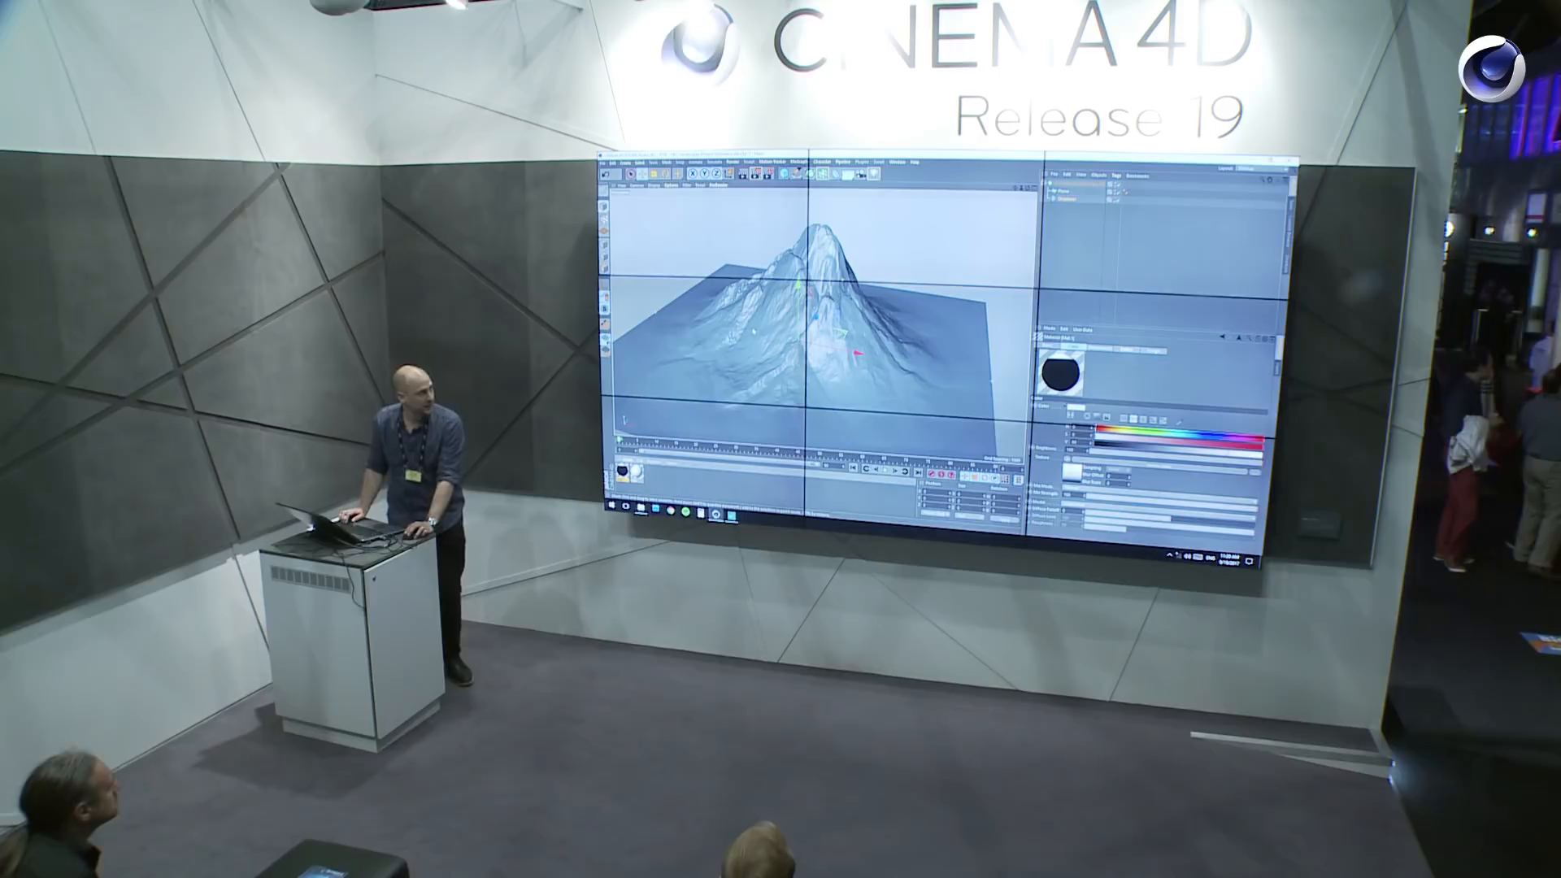
# Load a Layer shader as the Color texture of the material Mat and open the shader's properties.
pyautogui.moveTo(753, 327)
pyautogui.keyDown('alt'); pyautogui.mouseDown()
pyautogui.moveTo(724, 320)
pyautogui.moveTo(762, 317)
pyautogui.mouseUp(); pyautogui.keyUp('alt')
pyautogui.keyDown('alt'); pyautogui.moveTo(762, 316); pyautogui.dragTo(778, 313, button='right'); pyautogui.keyUp('alt')
pyautogui.keyDown('alt'); pyautogui.moveTo(778, 313); pyautogui.dragTo(778, 340, button='middle'); pyautogui.keyUp('alt')
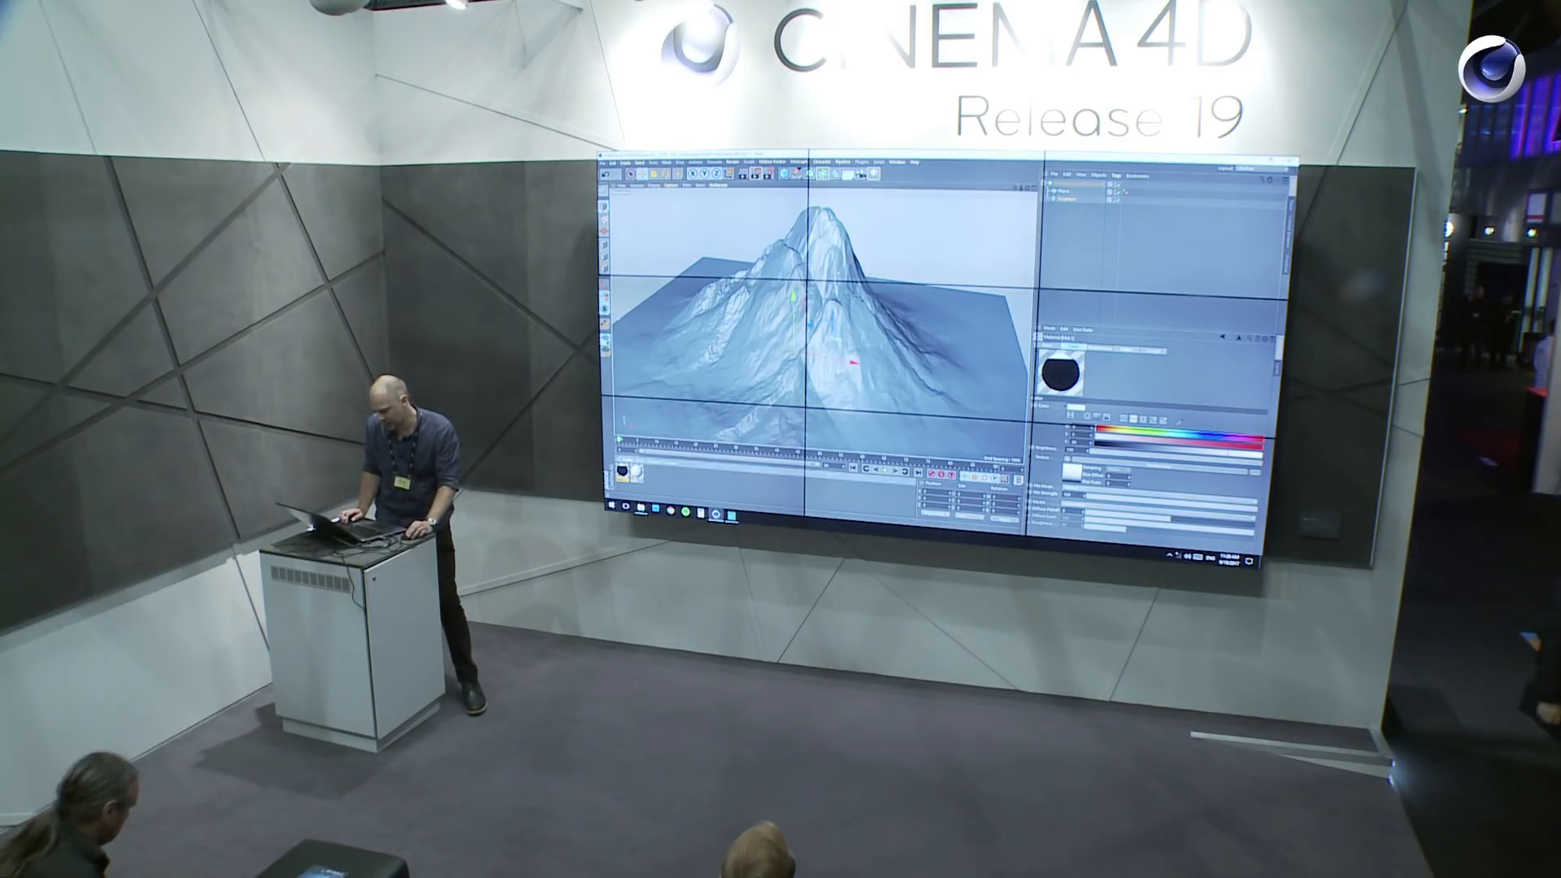
pyautogui.doubleClick(637, 471)
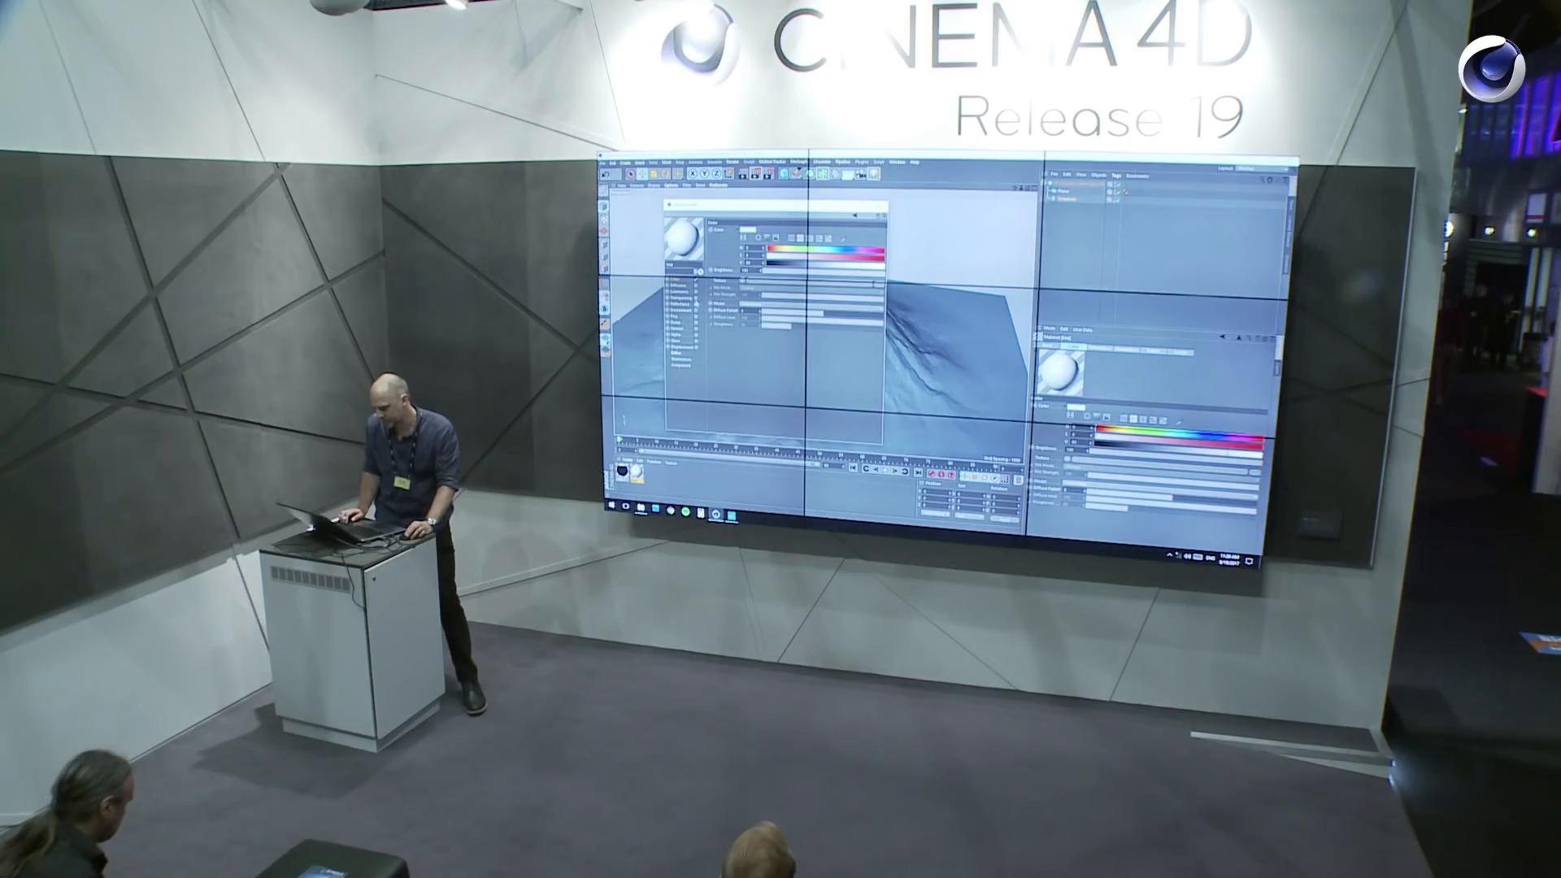
pyautogui.click(367, 298)
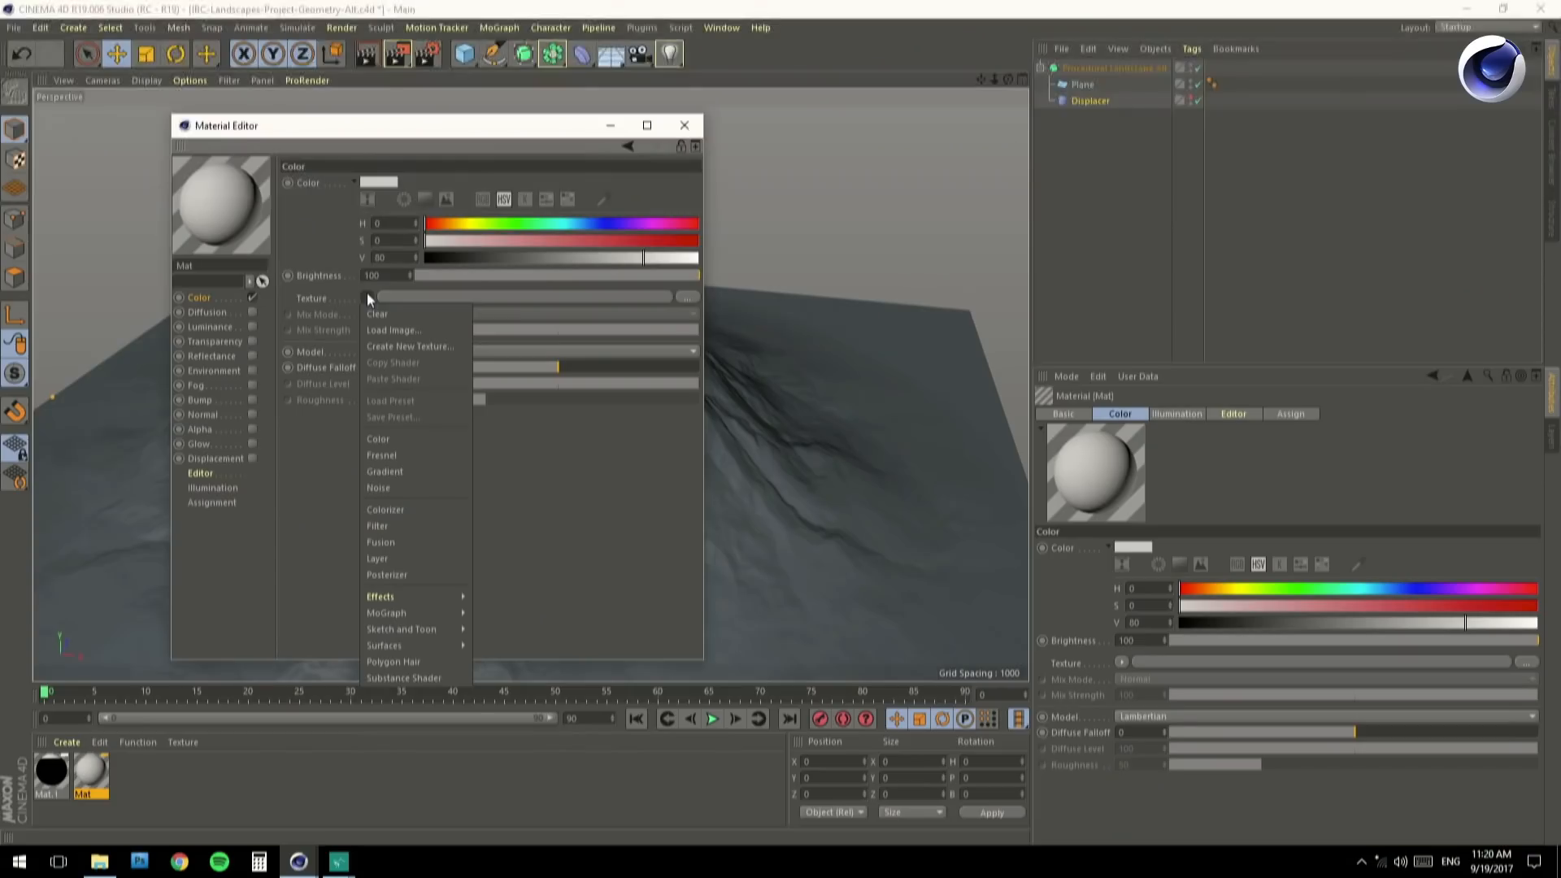
pyautogui.click(405, 559)
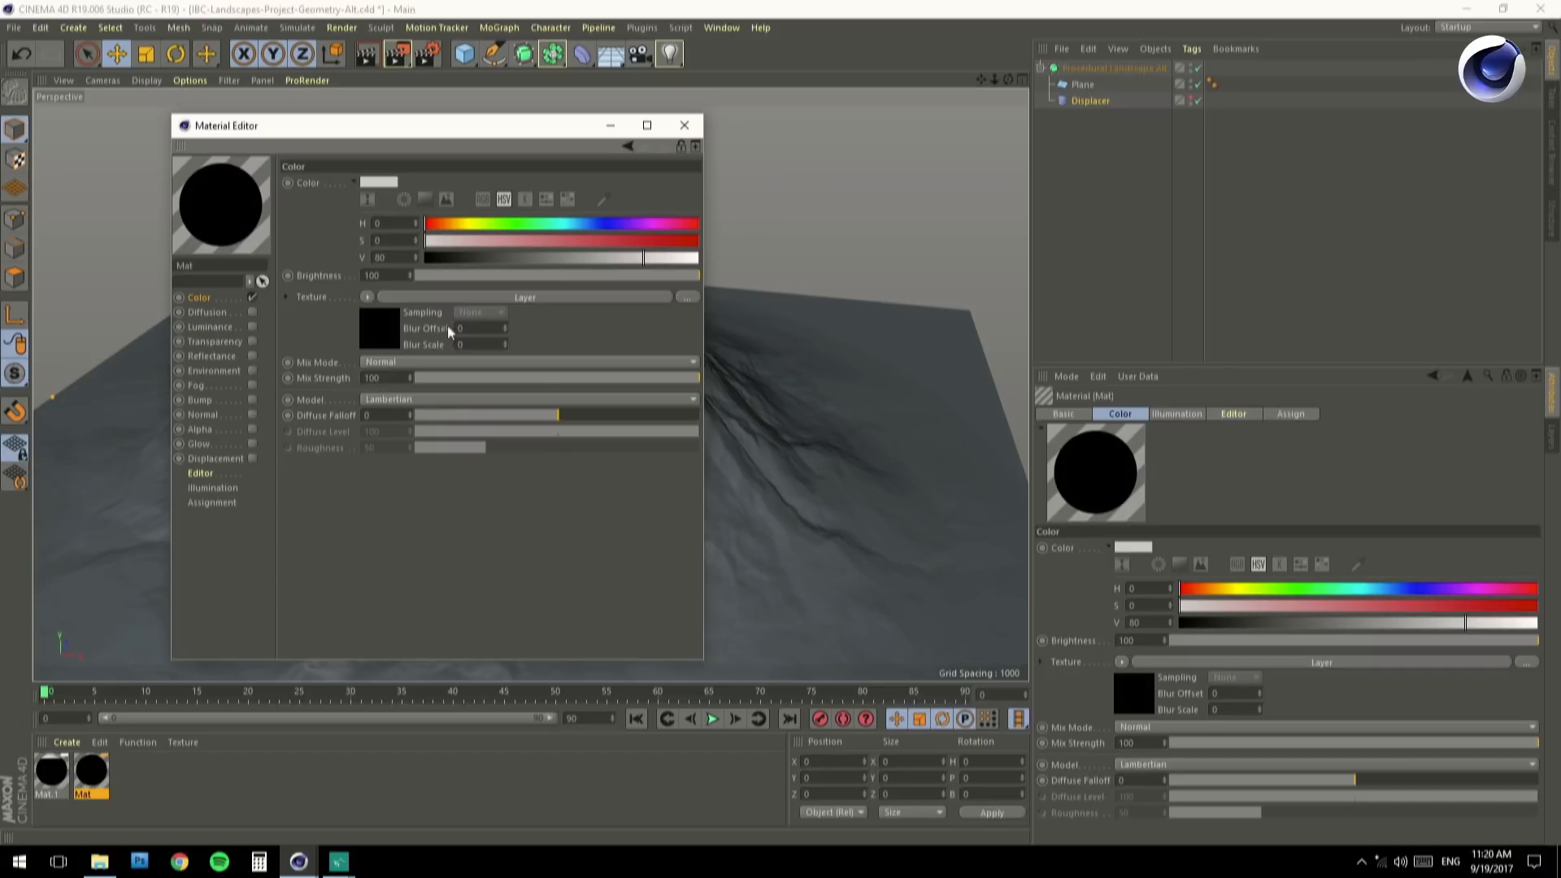
pyautogui.click(457, 297)
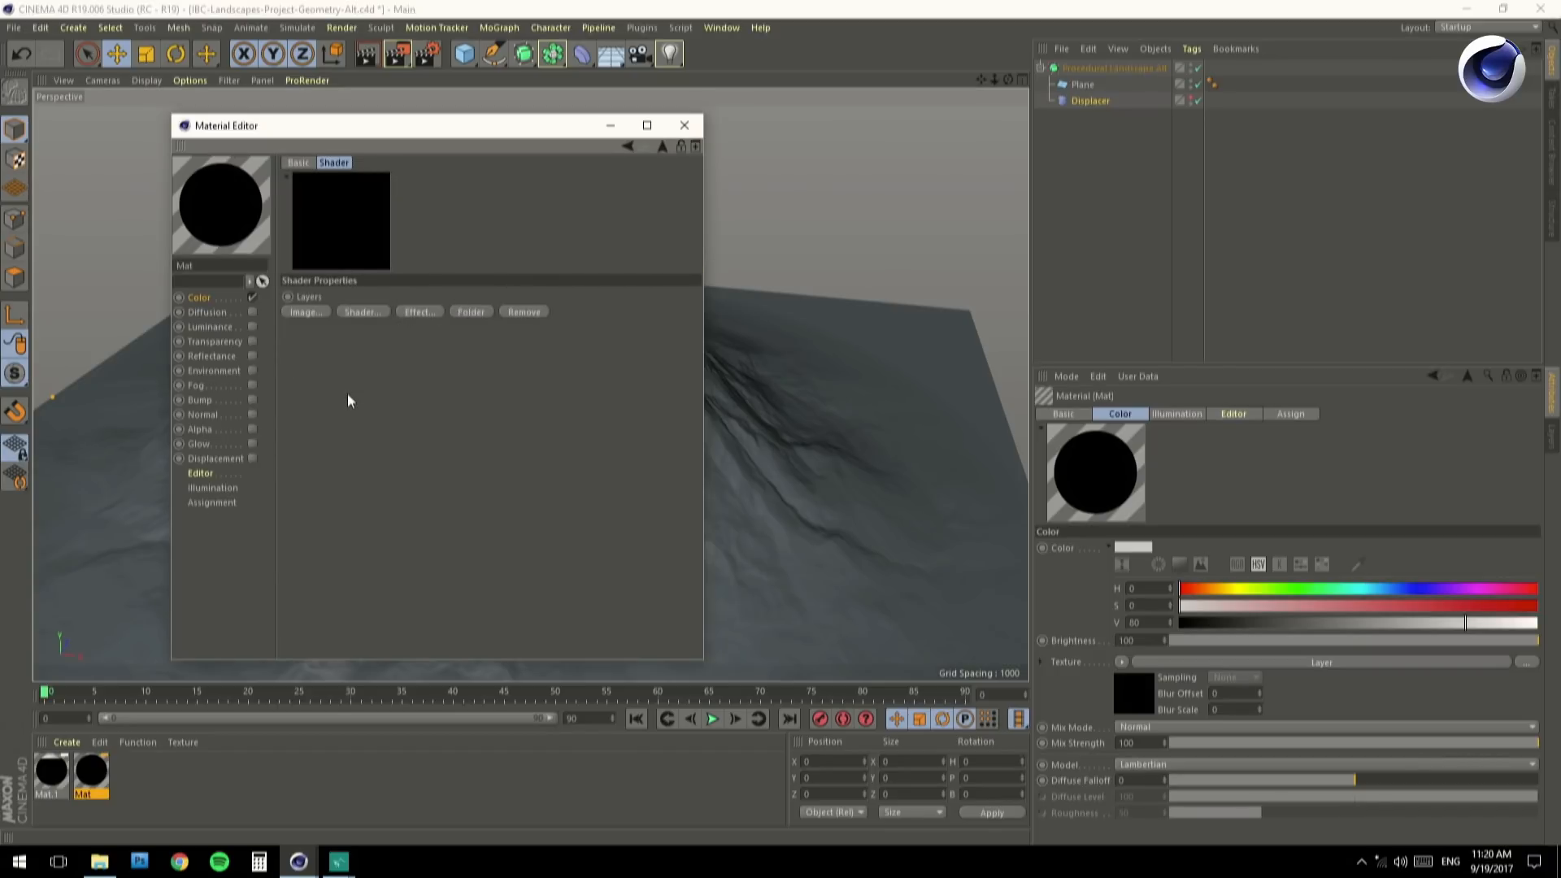
# Add a Terrain Mask effect as a layer in the Layer shader and open its settings.
pyautogui.moveTo(372, 137); pyautogui.dragTo(500, 145)
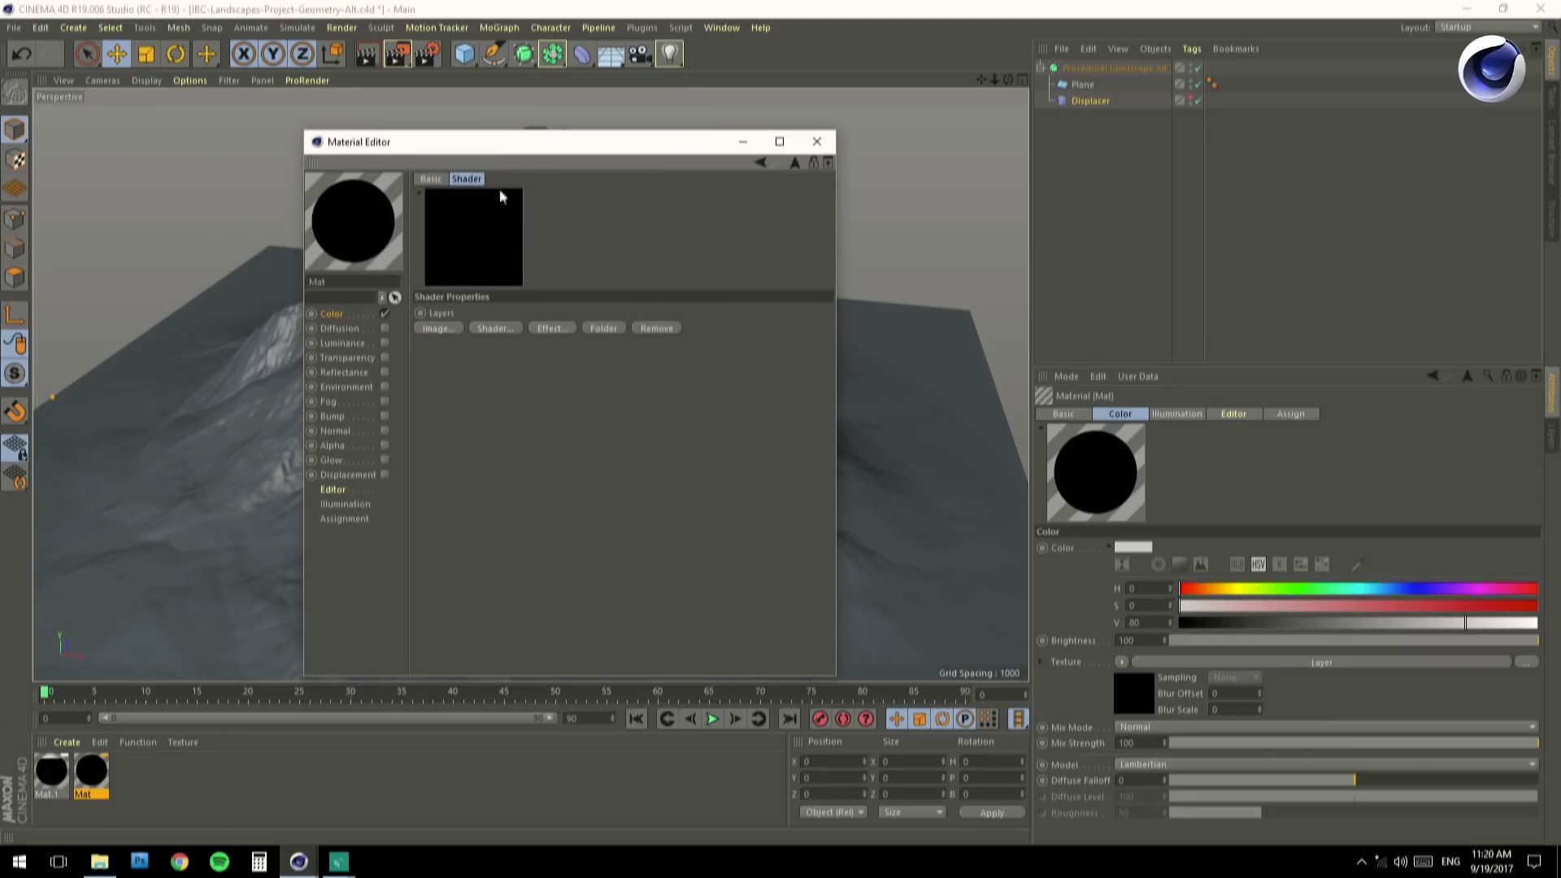
pyautogui.click(500, 324)
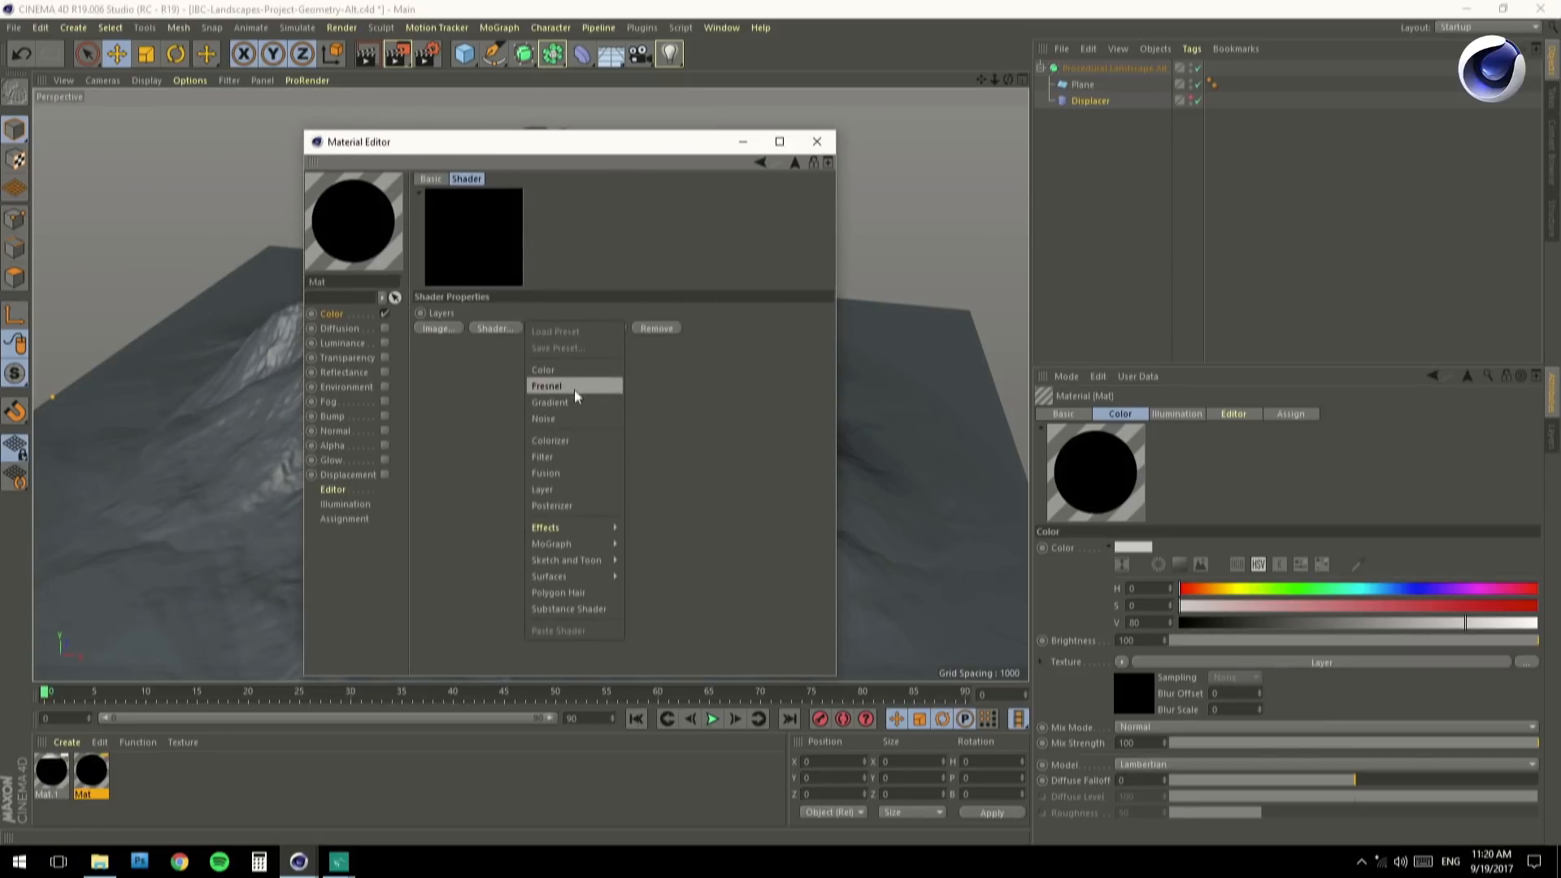
pyautogui.moveTo(553, 527)
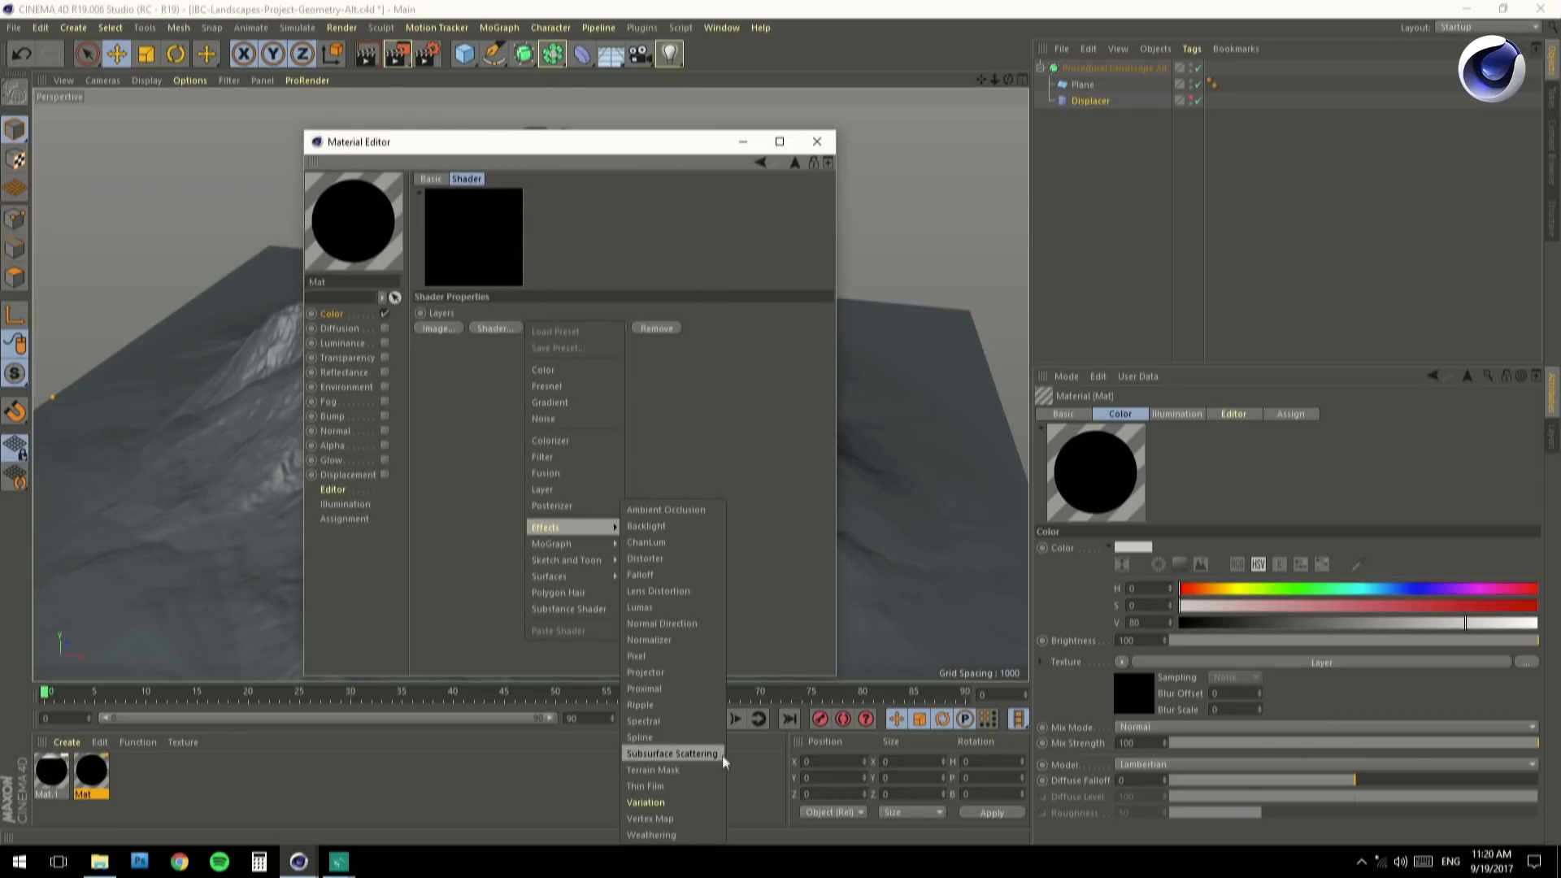
pyautogui.click(693, 769)
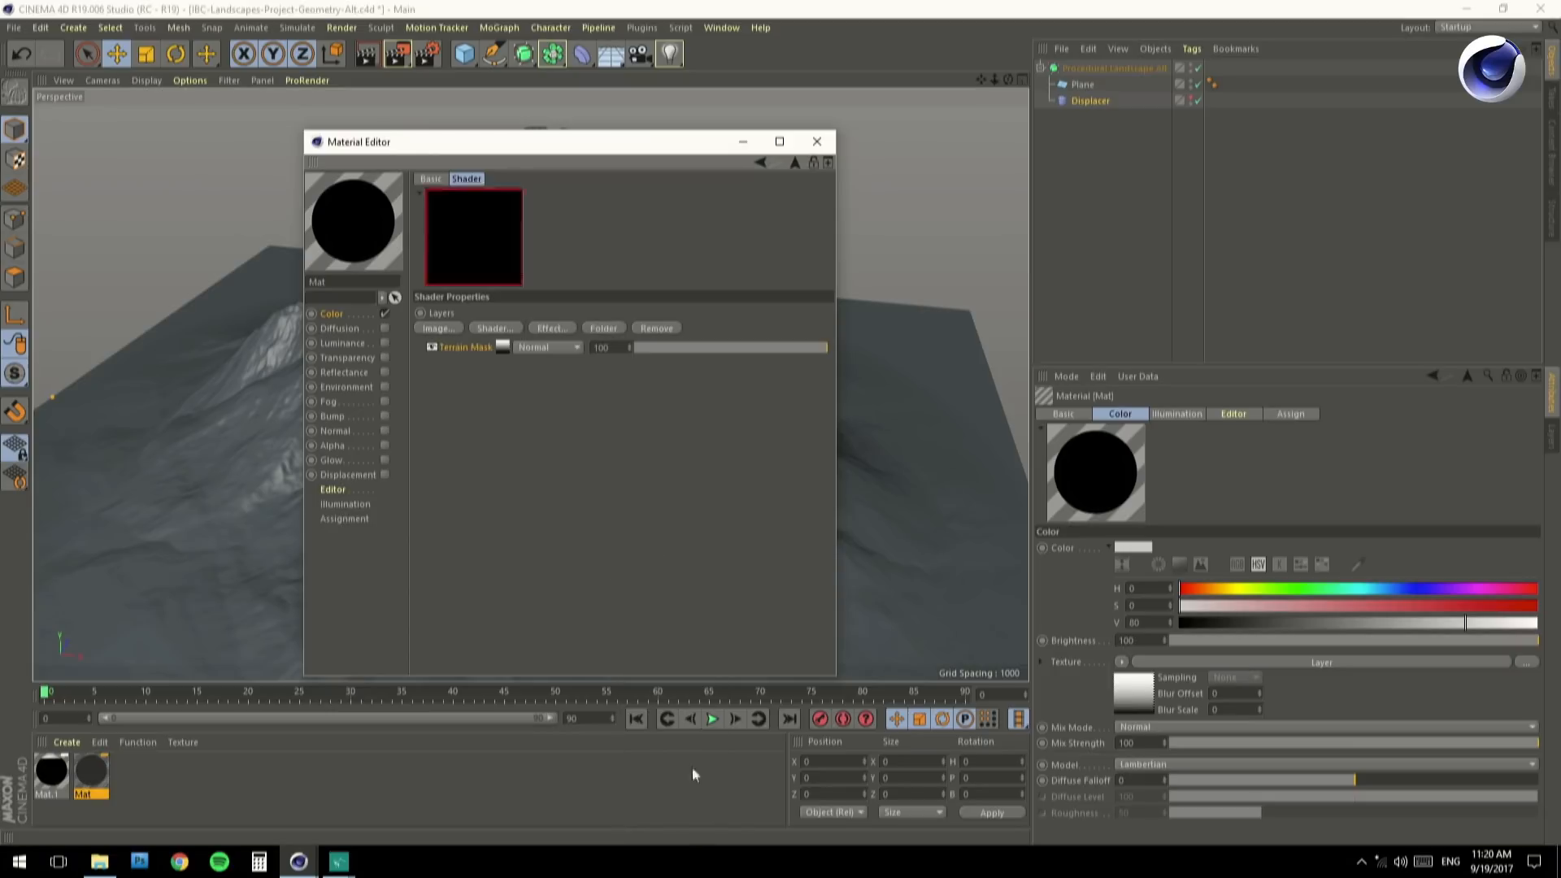
pyautogui.click(504, 347)
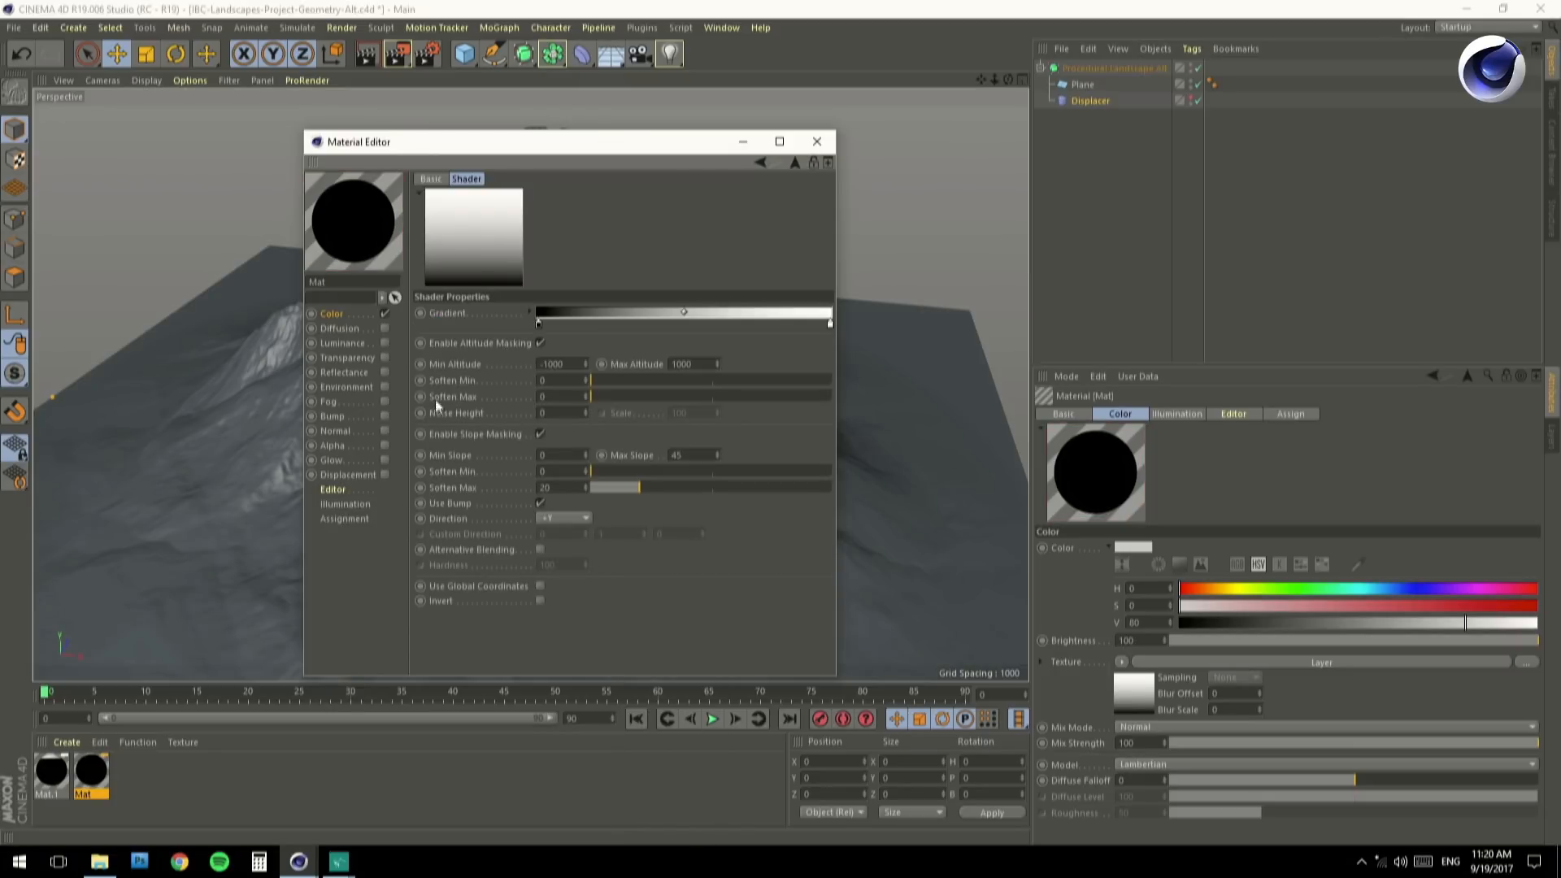
# Disable altitude masking in the Terrain Mask layer and set its blend mode to Layer Mask.
pyautogui.click(540, 343)
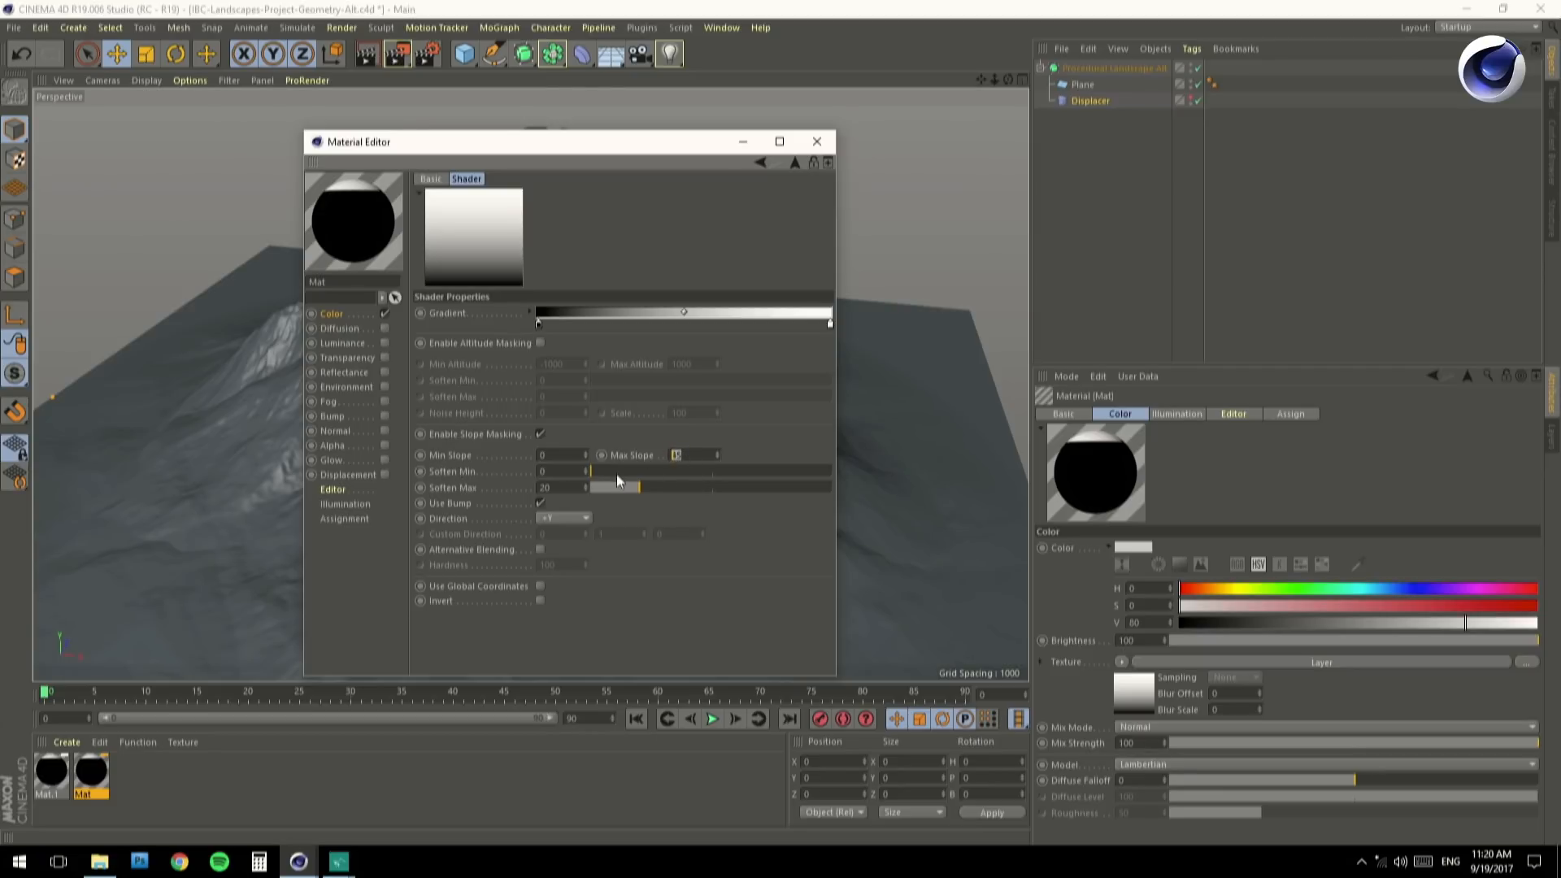
pyautogui.press('Return')
pyautogui.click(757, 166)
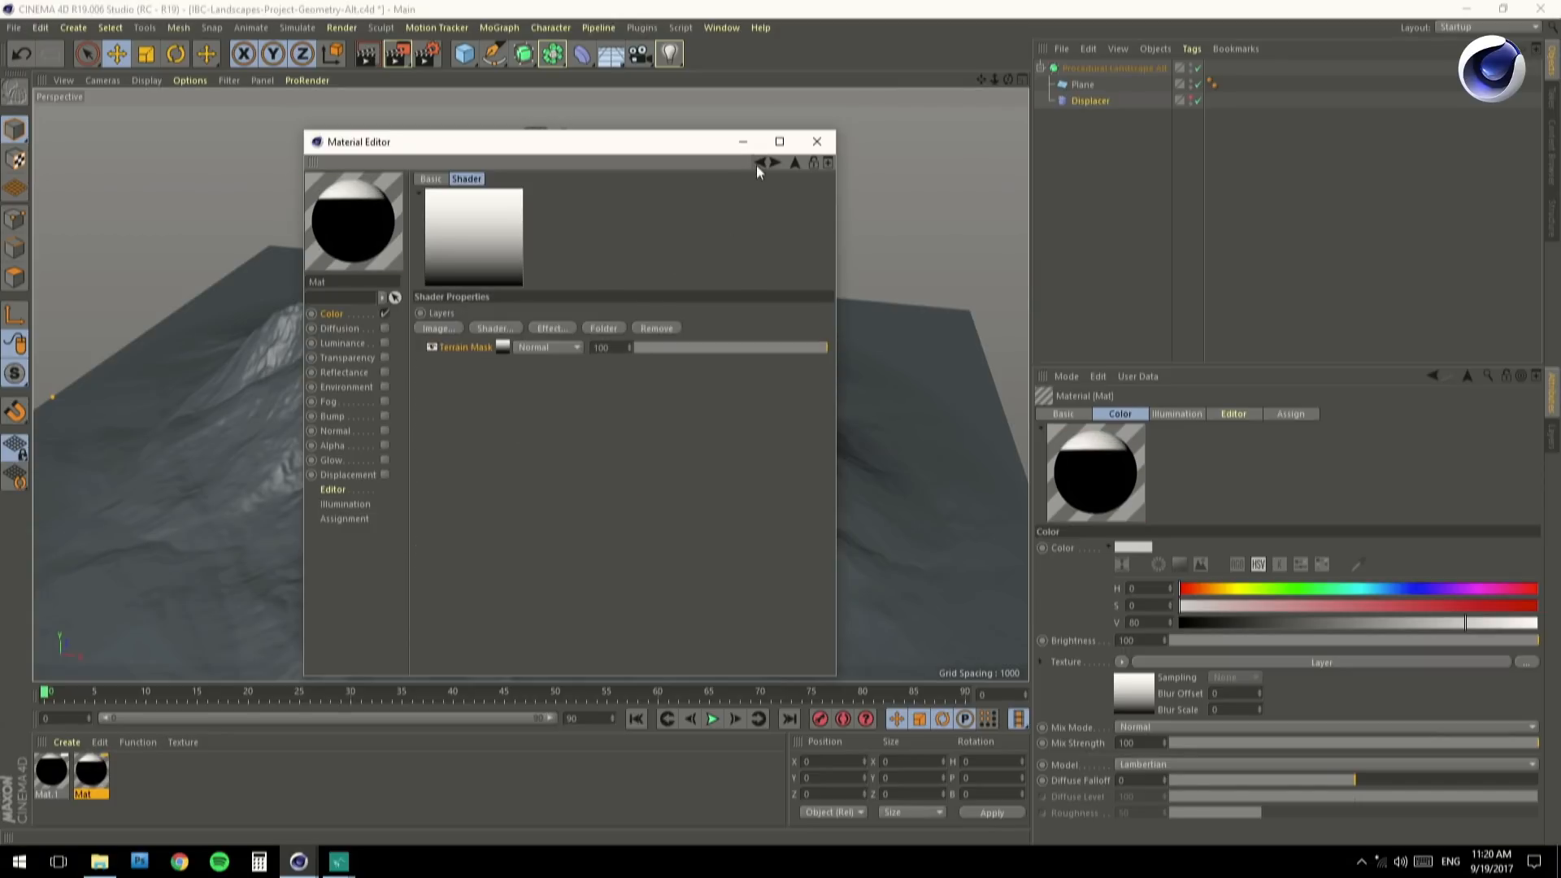
pyautogui.click(540, 348)
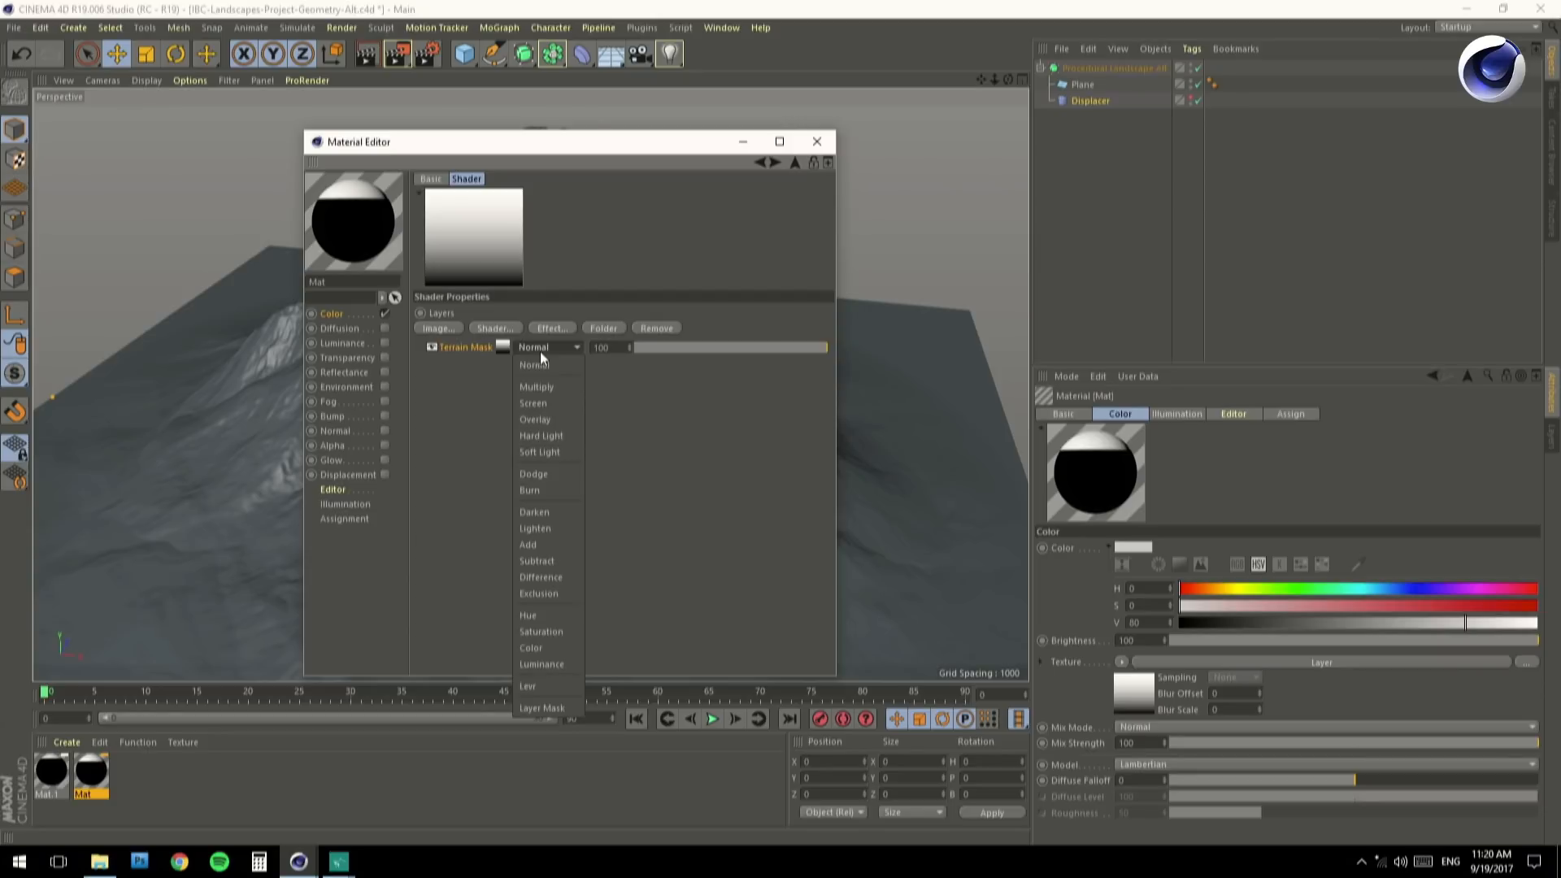
pyautogui.click(550, 707)
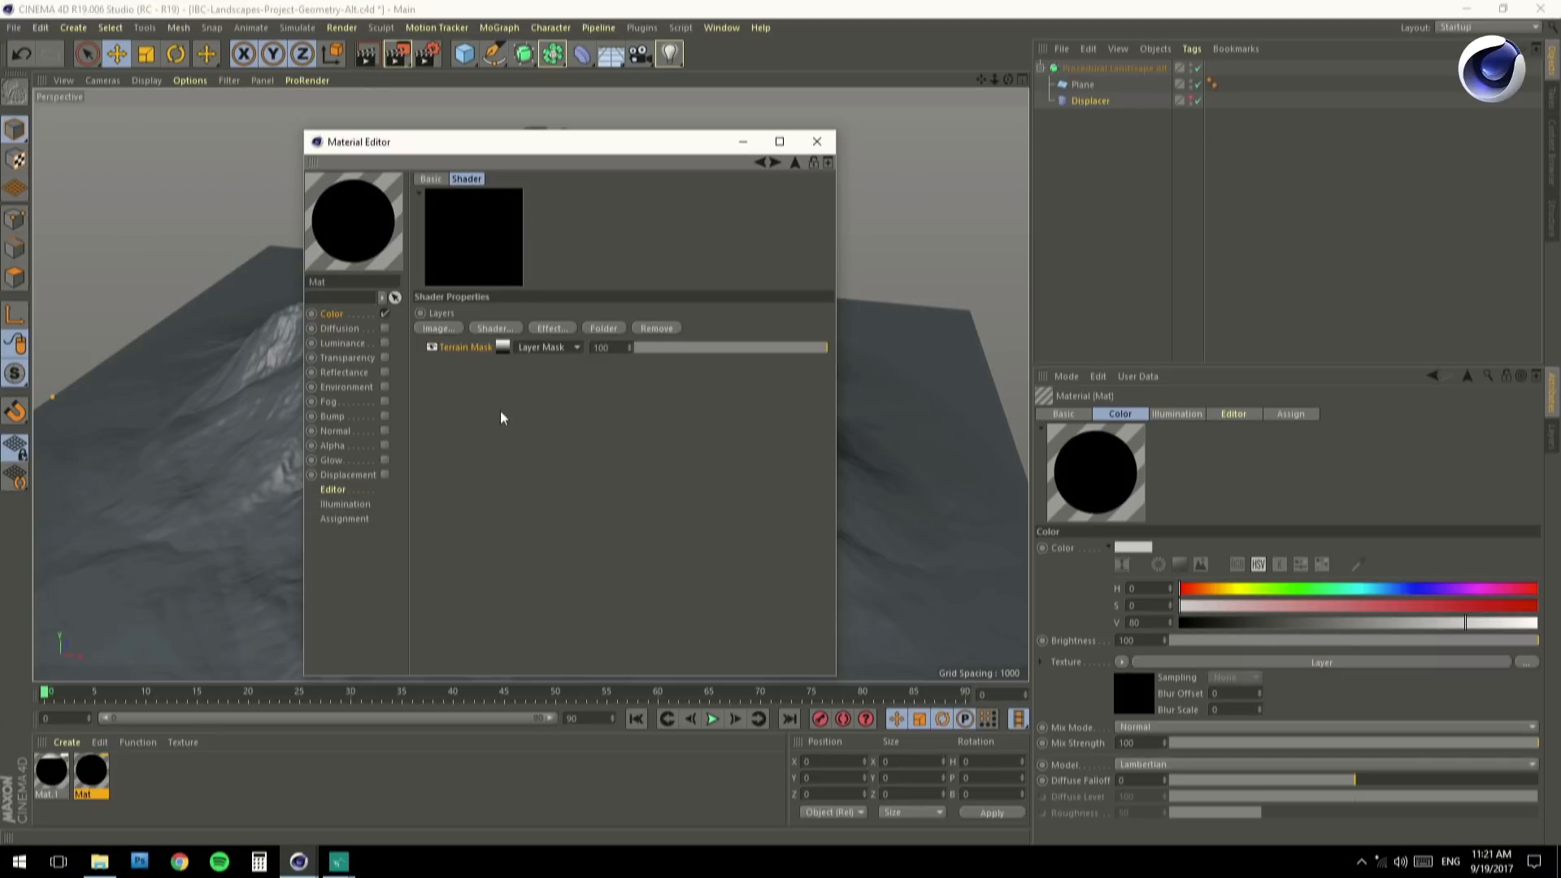
# Add a Noise shader to the Layer shader and set its noise type to Luka.
pyautogui.click(497, 326)
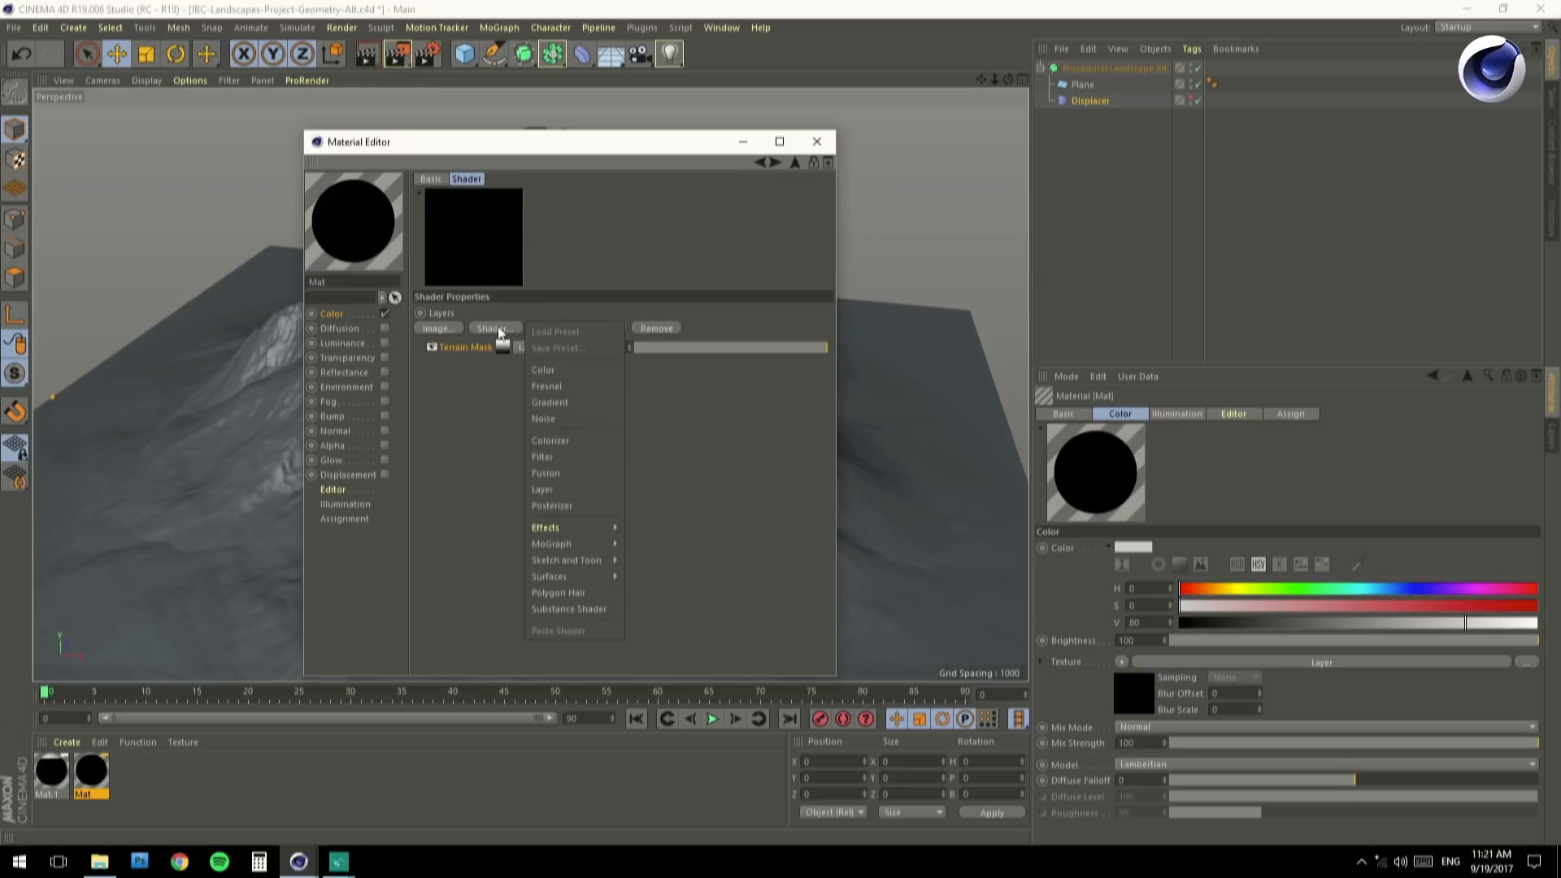
pyautogui.click(580, 421)
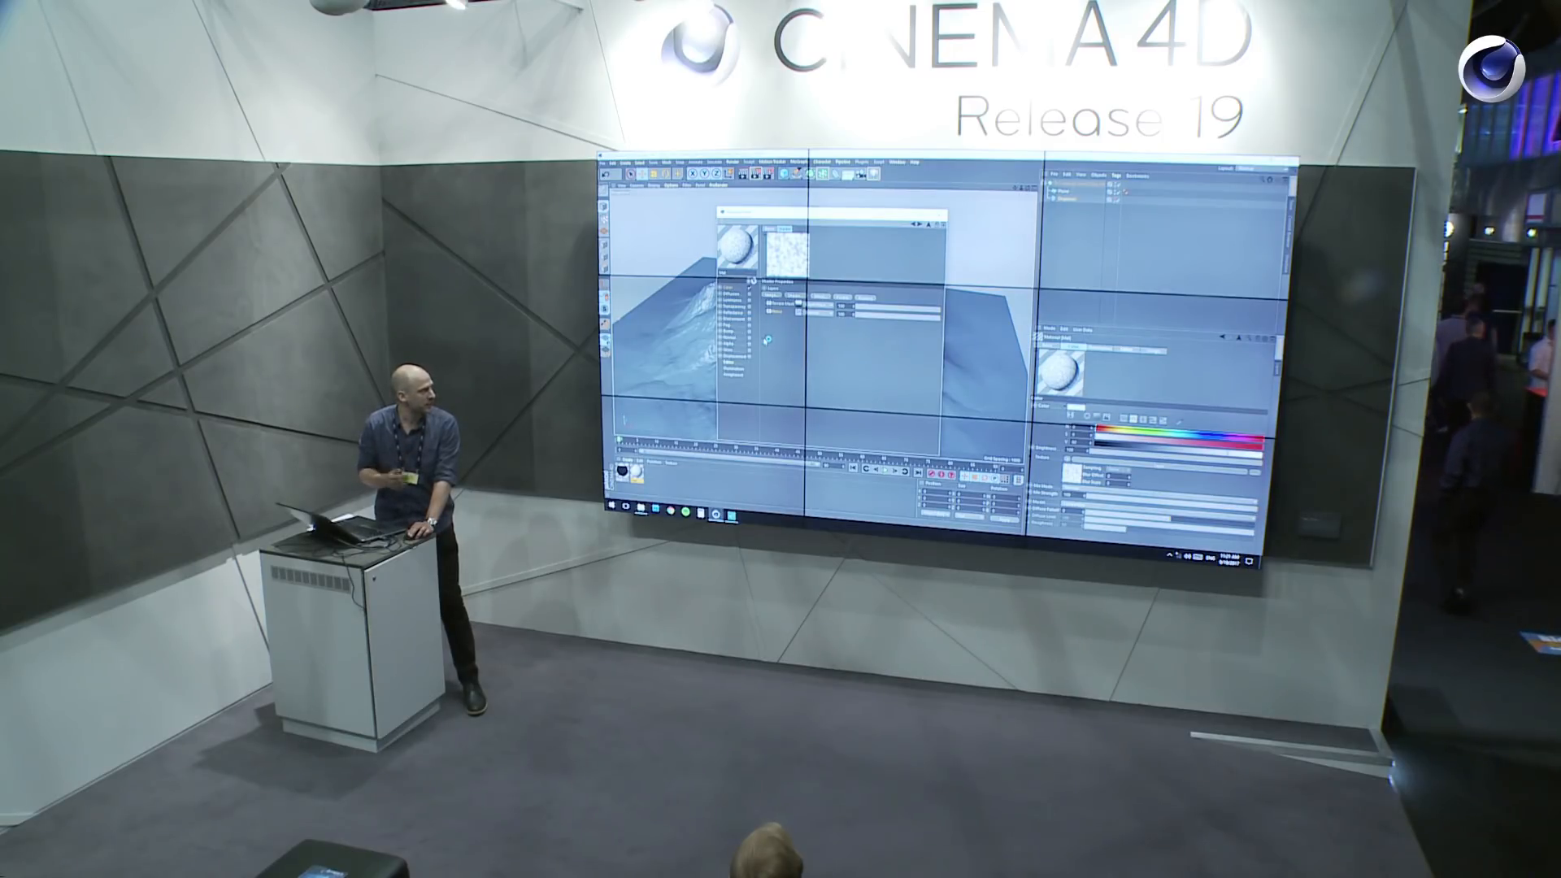
pyautogui.click(798, 312)
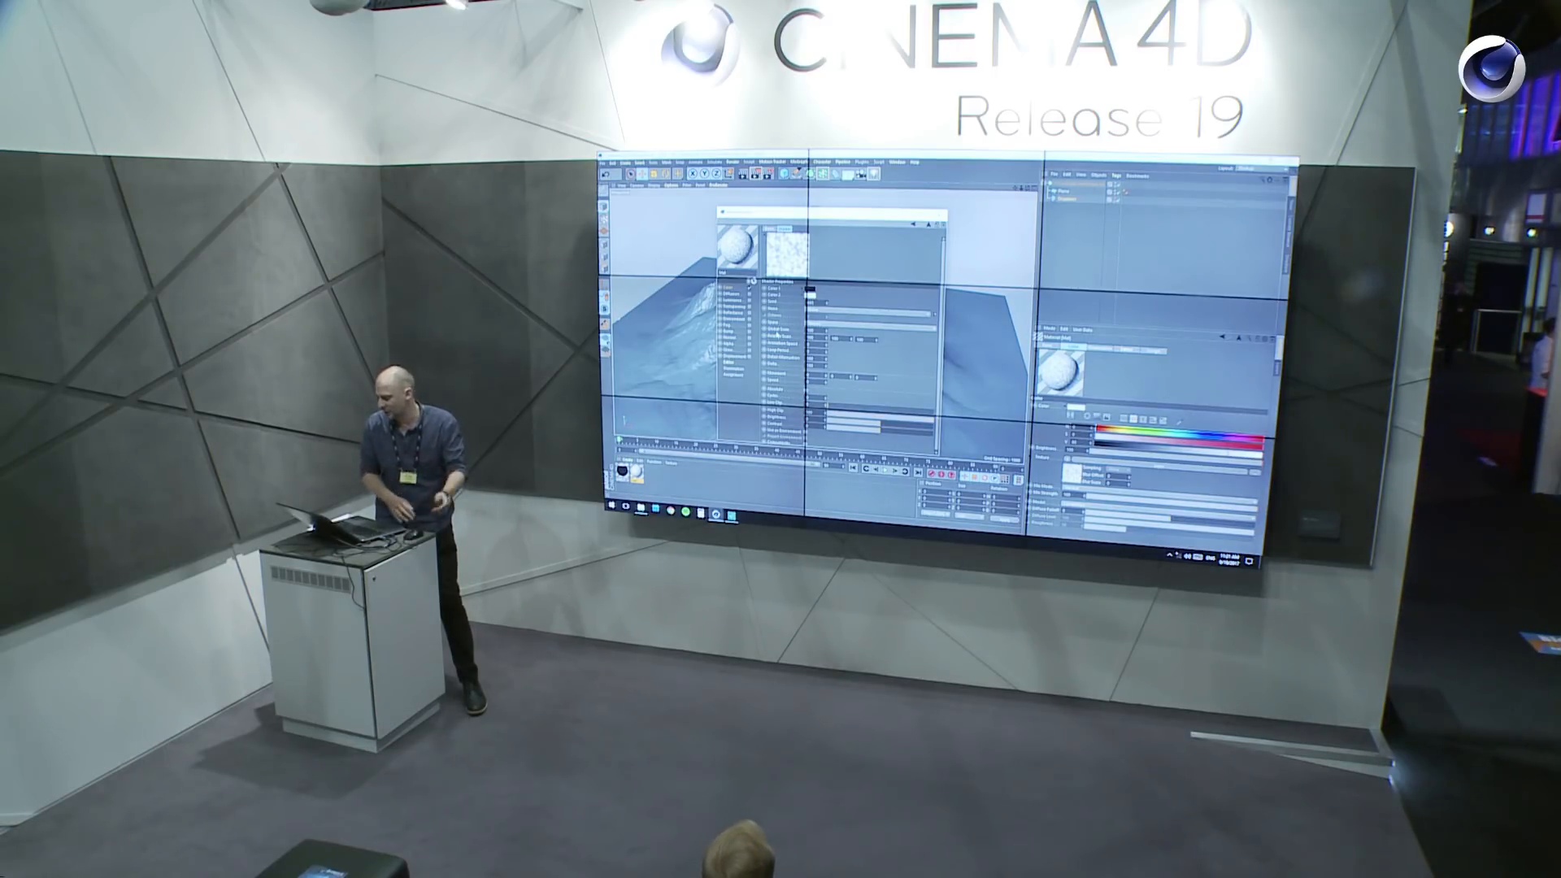
pyautogui.click(813, 309)
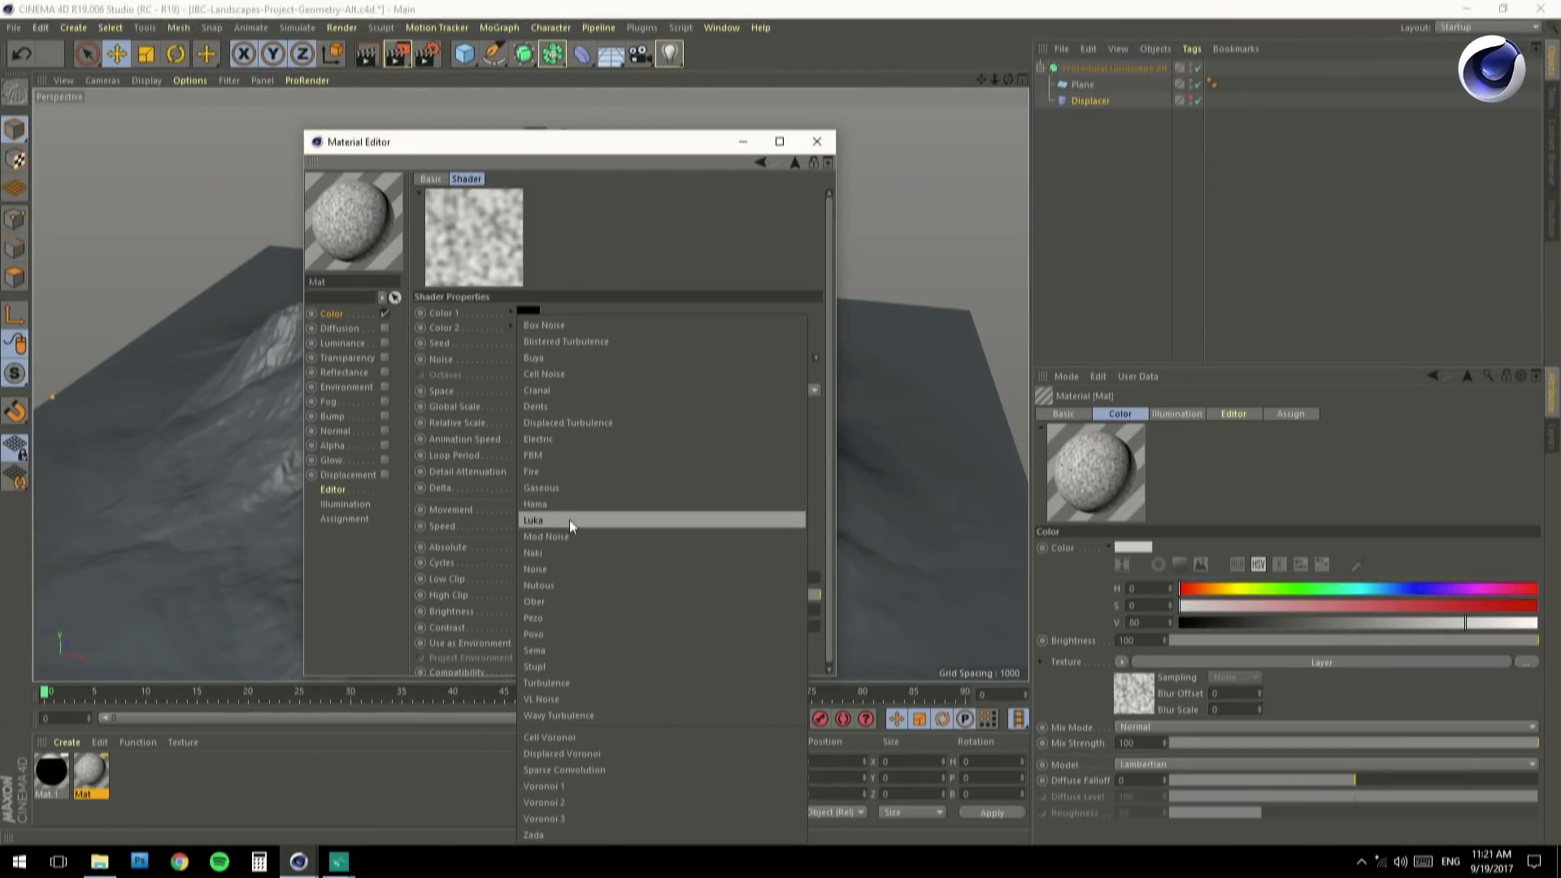
pyautogui.click(570, 519)
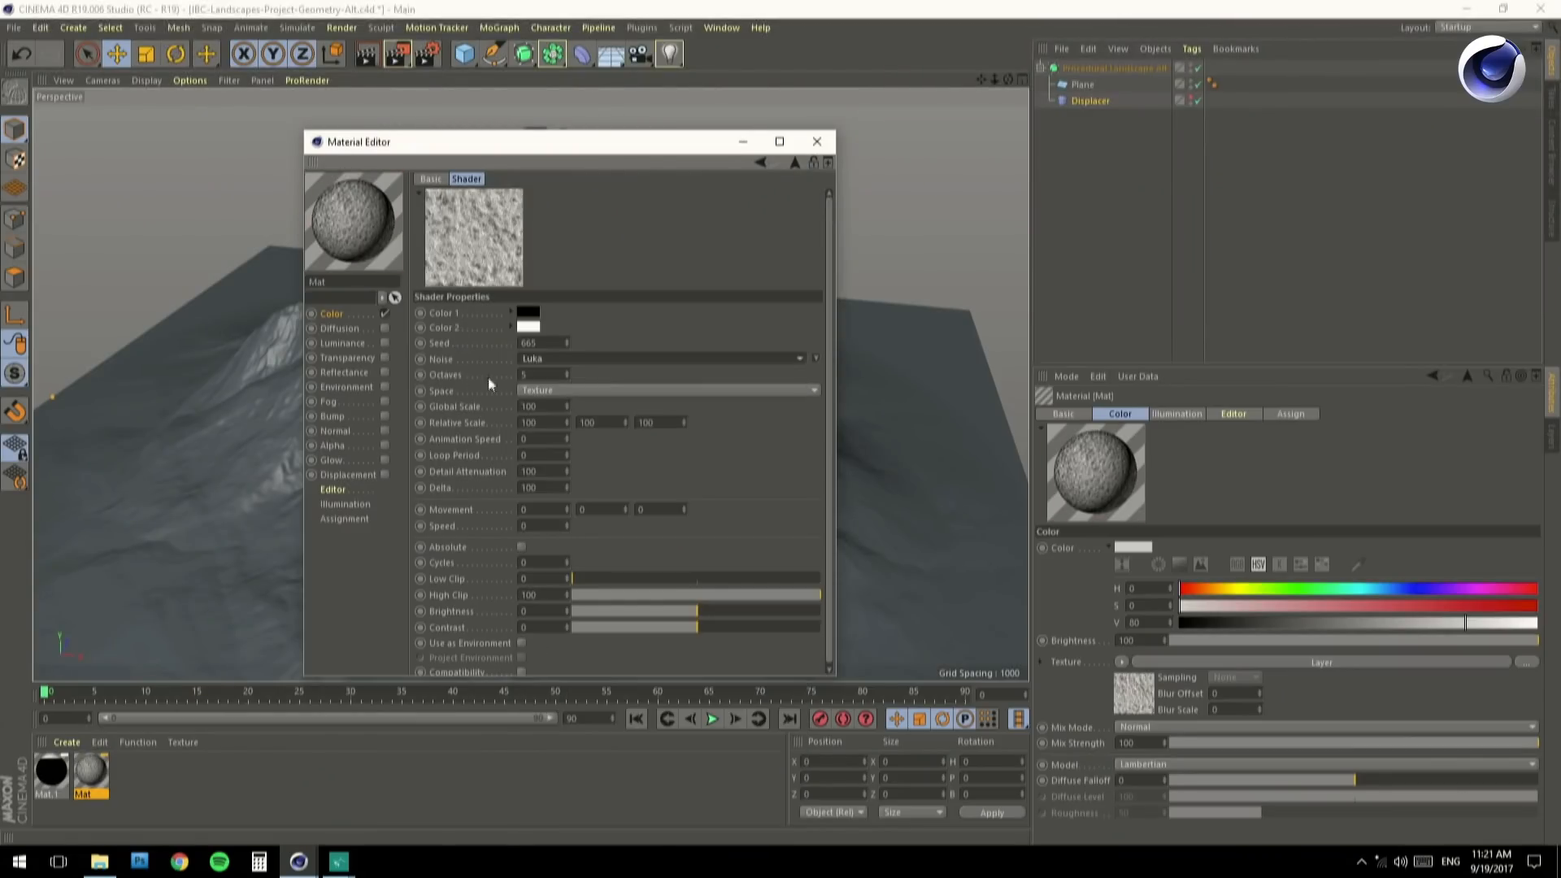
# Set the Luka noise's Global Scale to 500 and its Seed to 668.
pyautogui.click(527, 406)
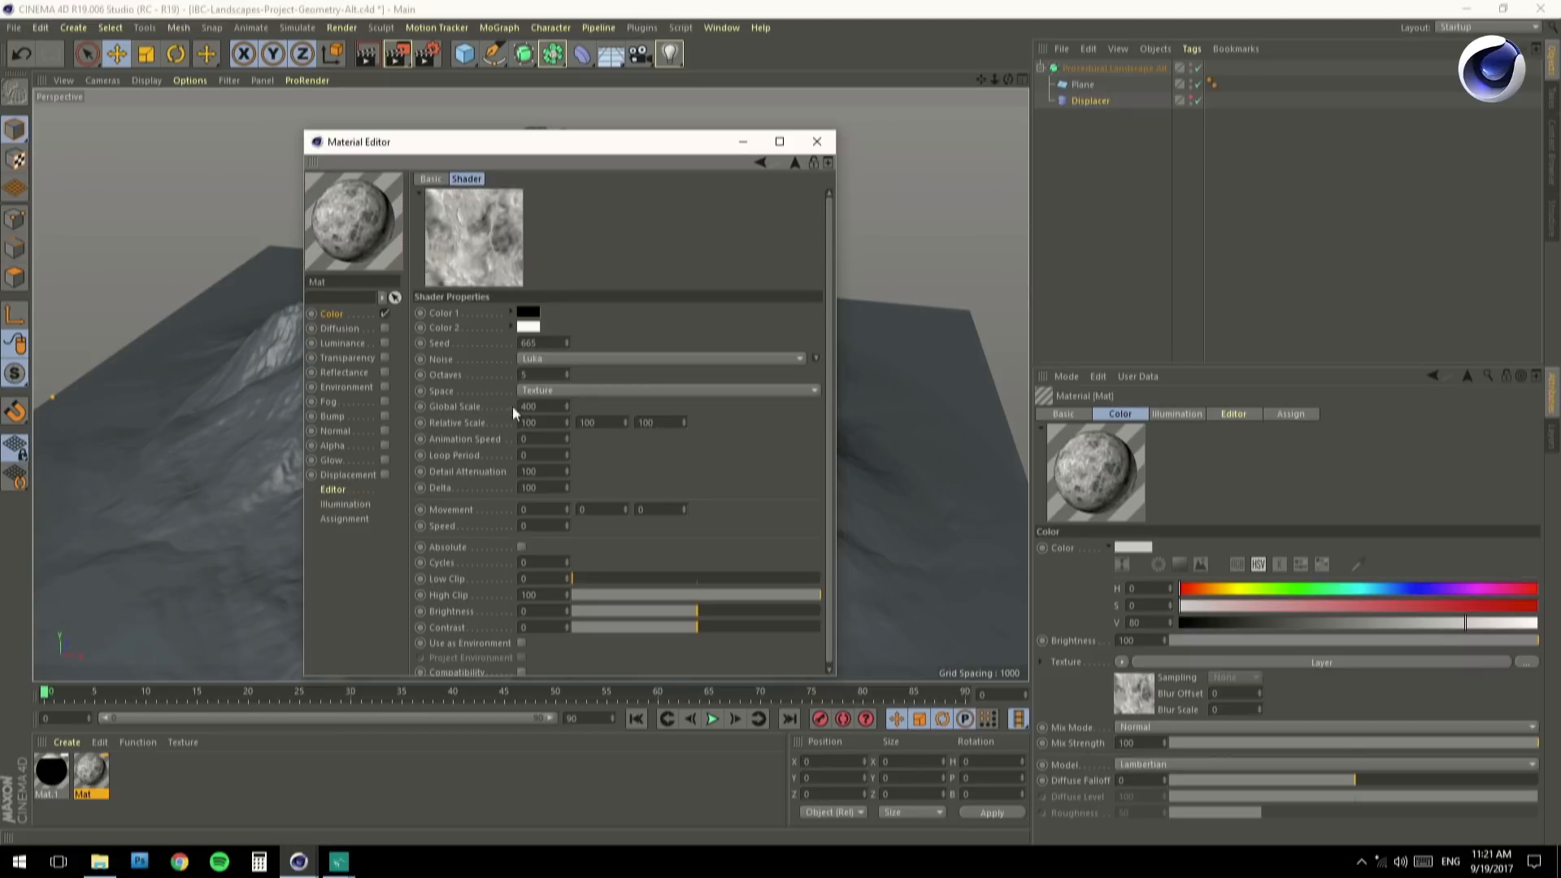
pyautogui.press('Return')
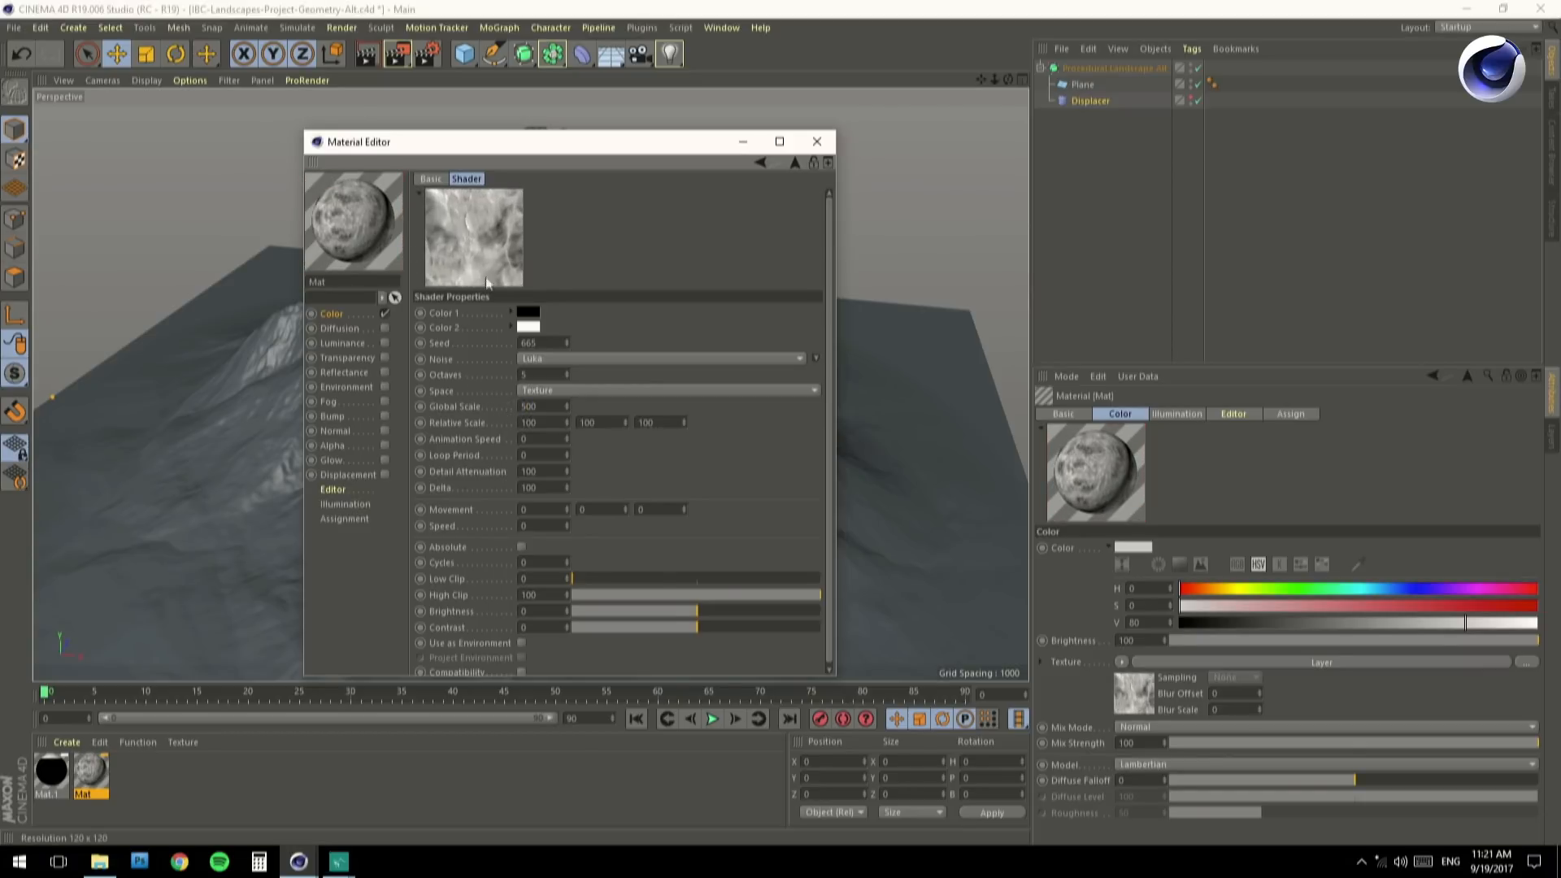
pyautogui.click(567, 340)
pyautogui.click(567, 340)
pyautogui.click(568, 340)
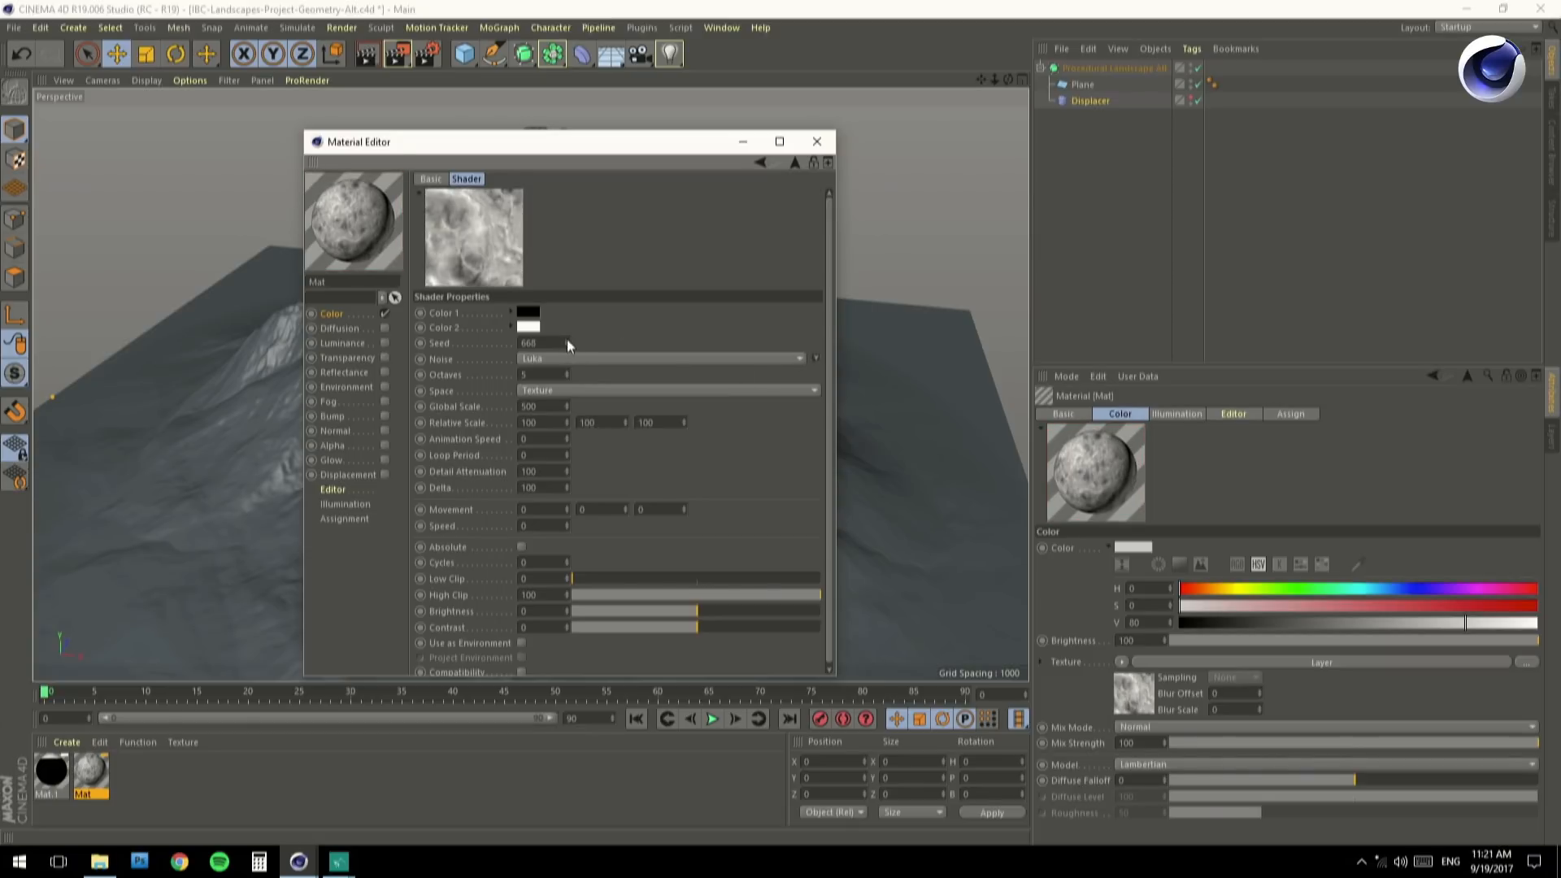
# Change the Luka noise's Color 1 from black to a dark yellowish tone.
pyautogui.click(527, 312)
pyautogui.click(520, 340)
pyautogui.click(491, 312)
pyautogui.click(497, 370)
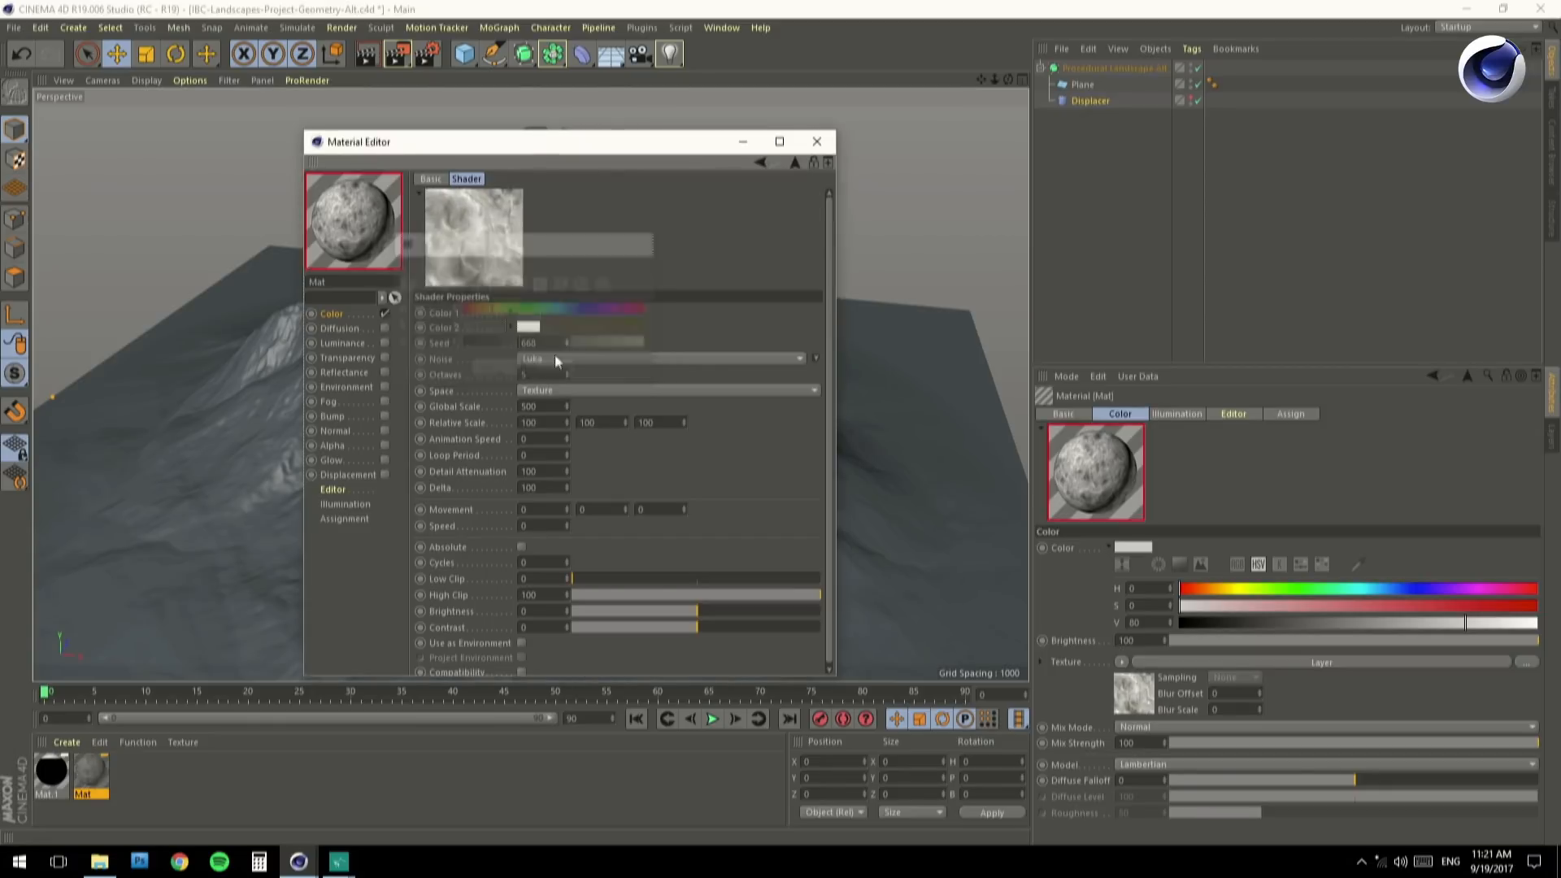
# Change the Luka noise's Color 2 to a muted yellow with H 49, S 20 and V 51.
pyautogui.click(528, 327)
pyautogui.click(557, 358)
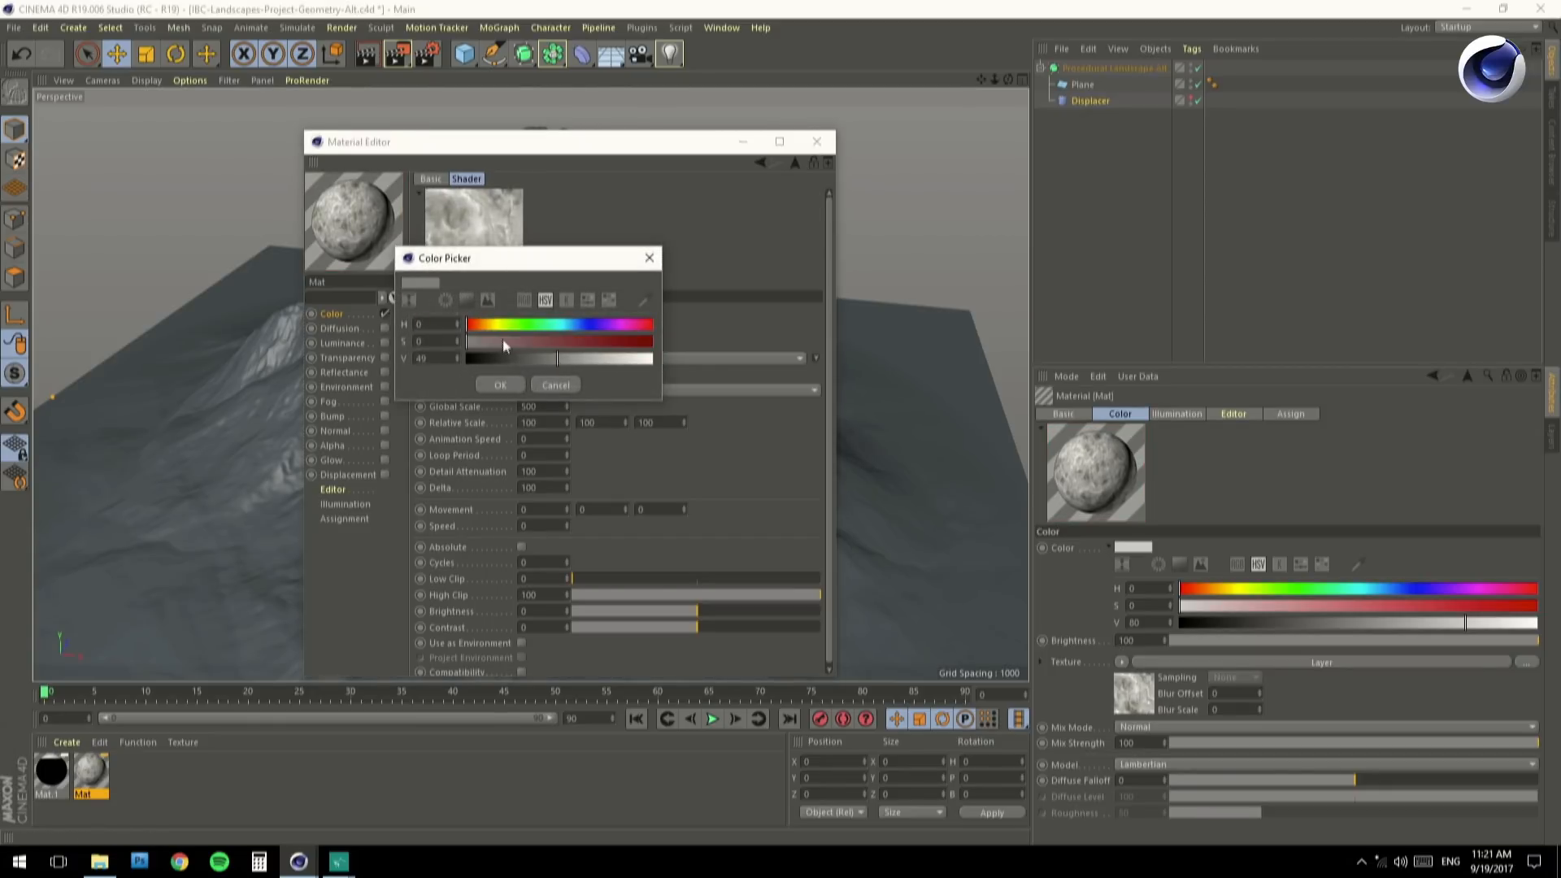
pyautogui.click(497, 324)
pyautogui.click(504, 342)
pyautogui.click(491, 325)
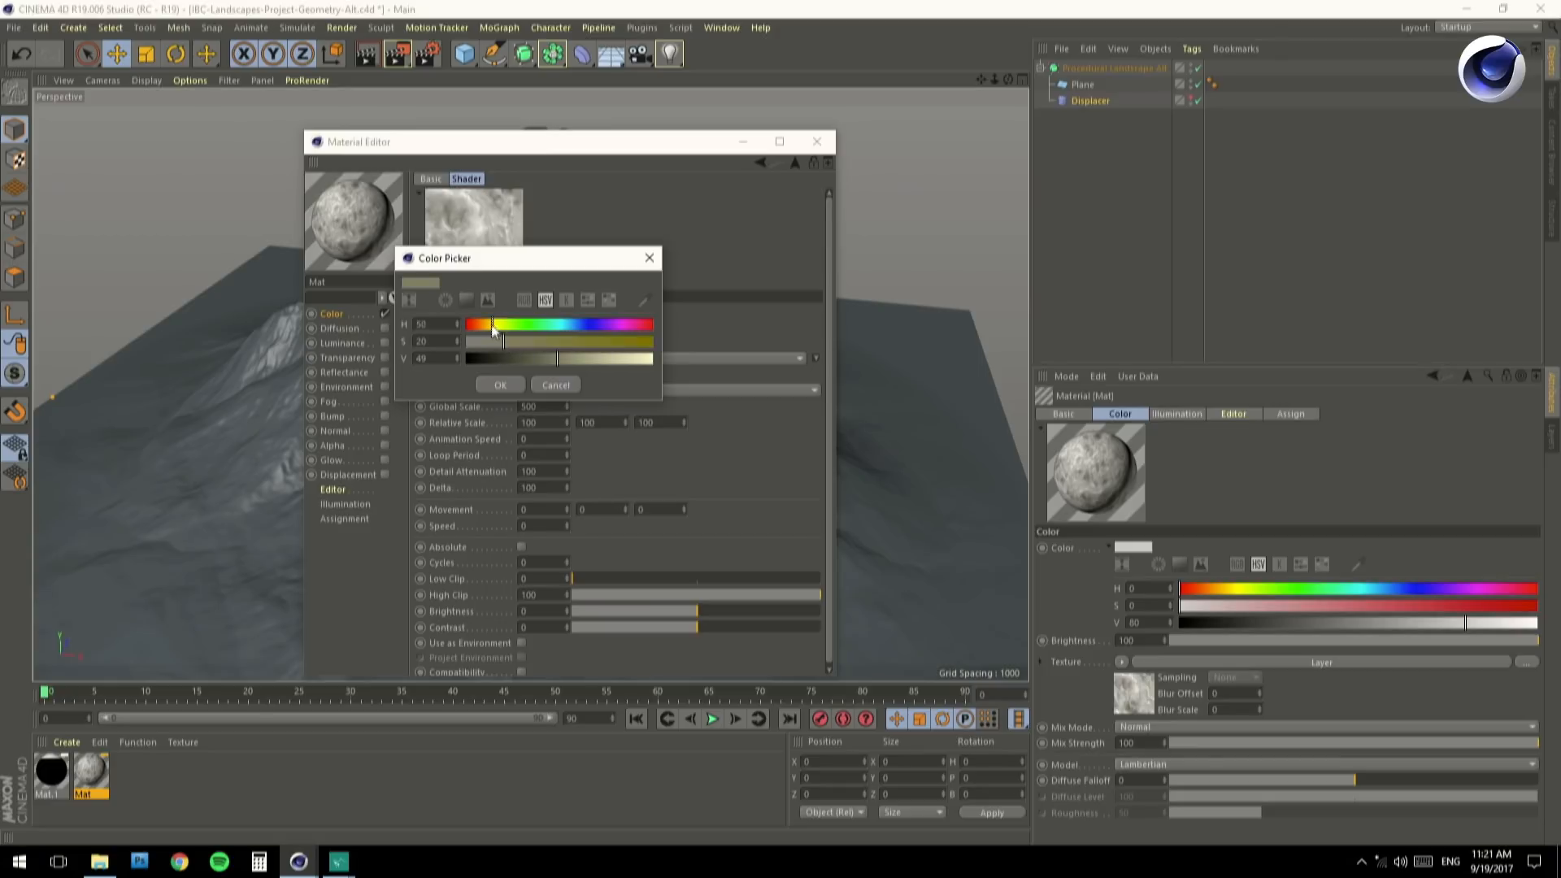
pyautogui.click(572, 358)
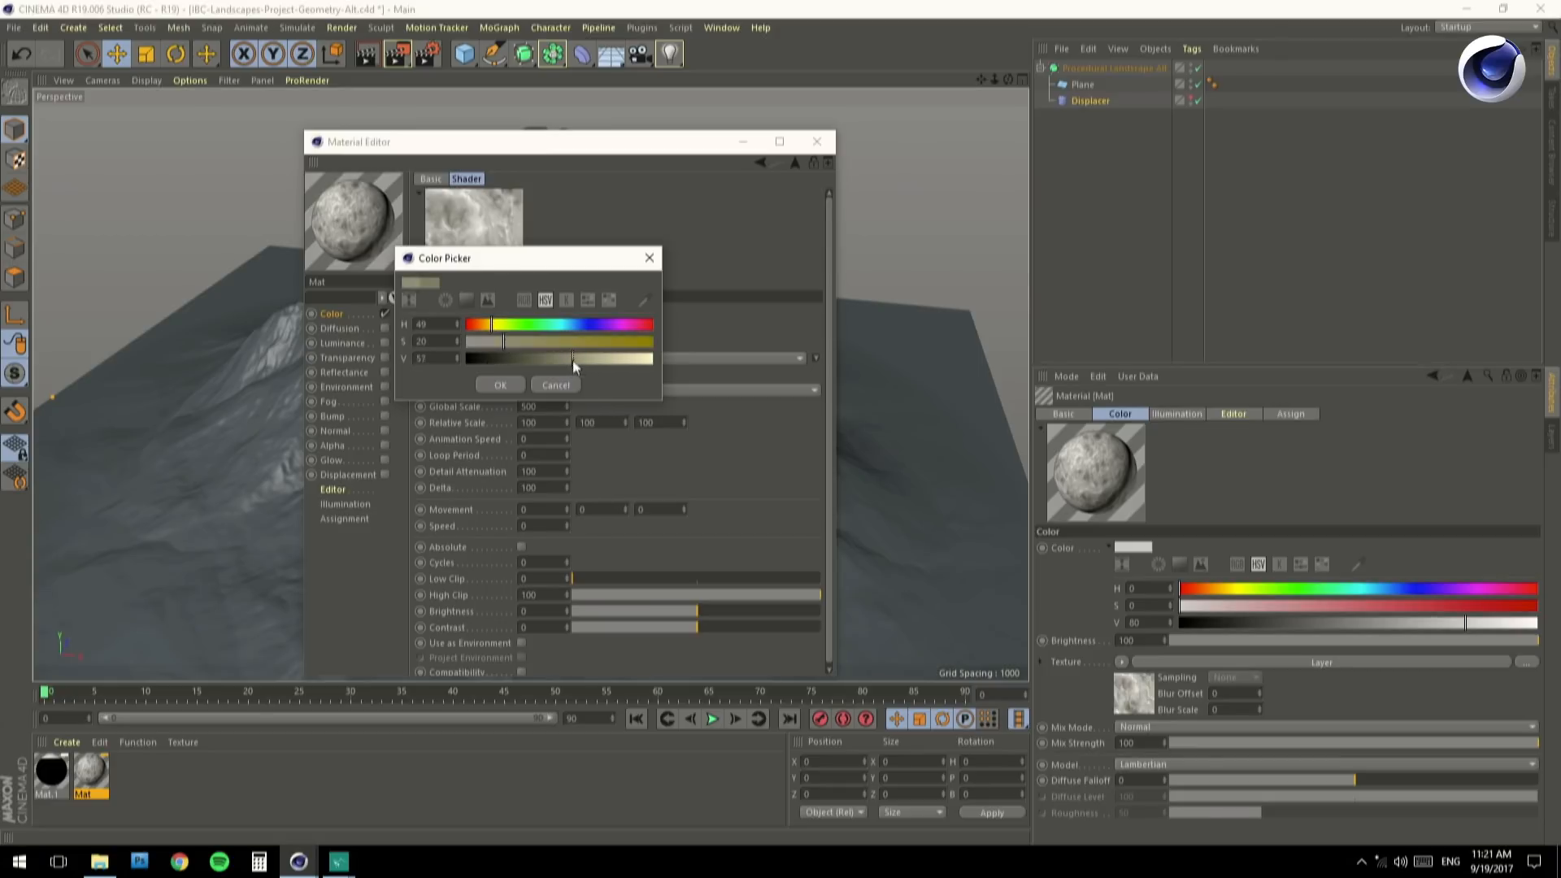
pyautogui.click(510, 385)
# Set the Luka noise's Octaves to 10 and return to the Layer shader.
pyautogui.click(525, 375)
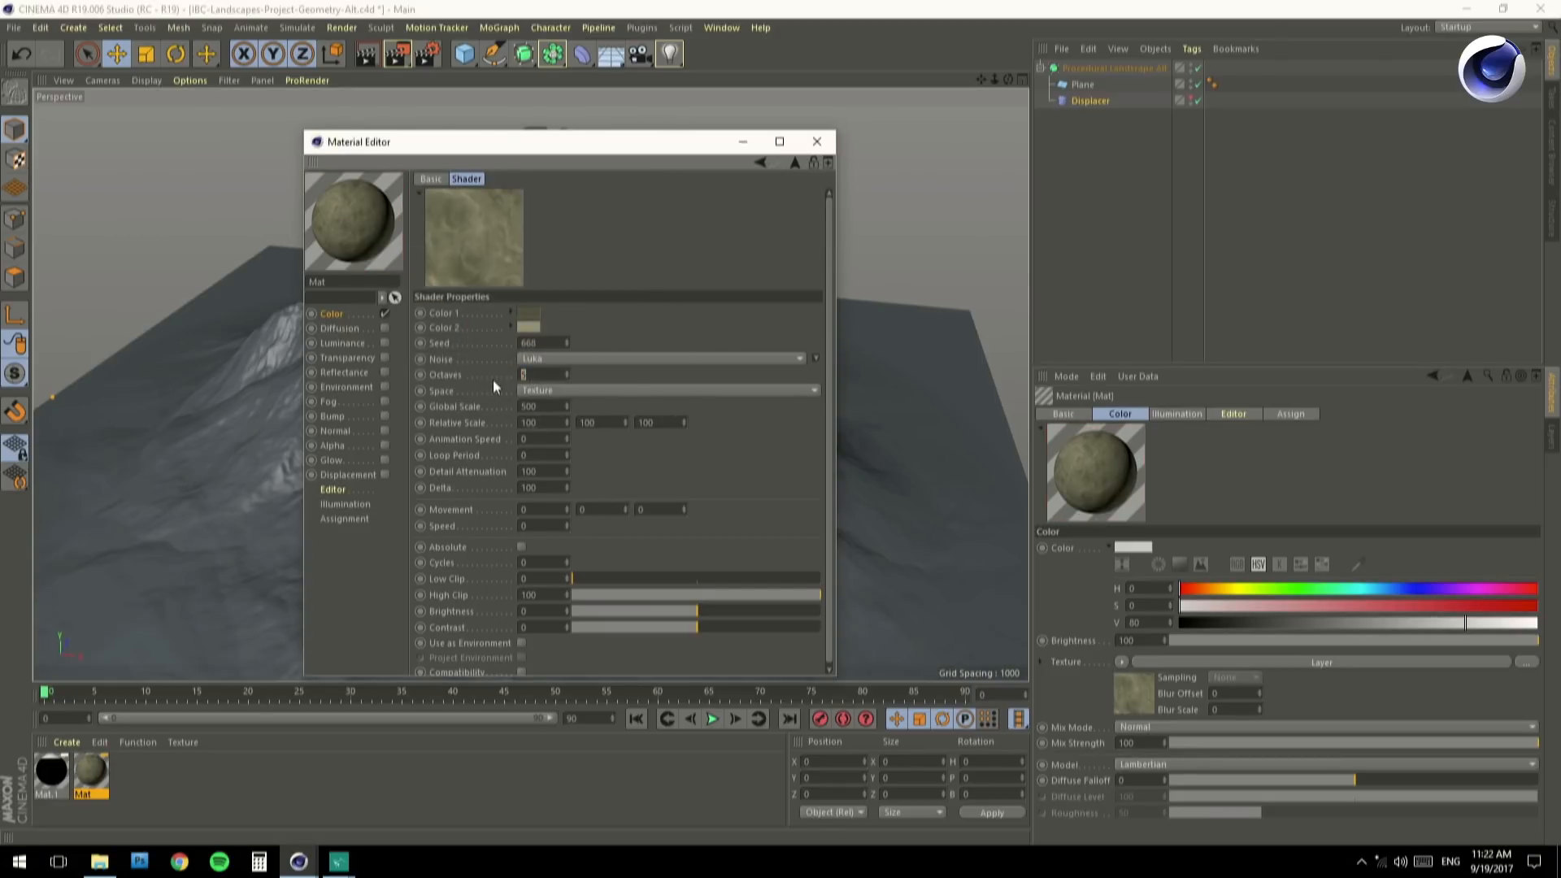
pyautogui.write('10')
pyautogui.press('Return')
pyautogui.click(759, 163)
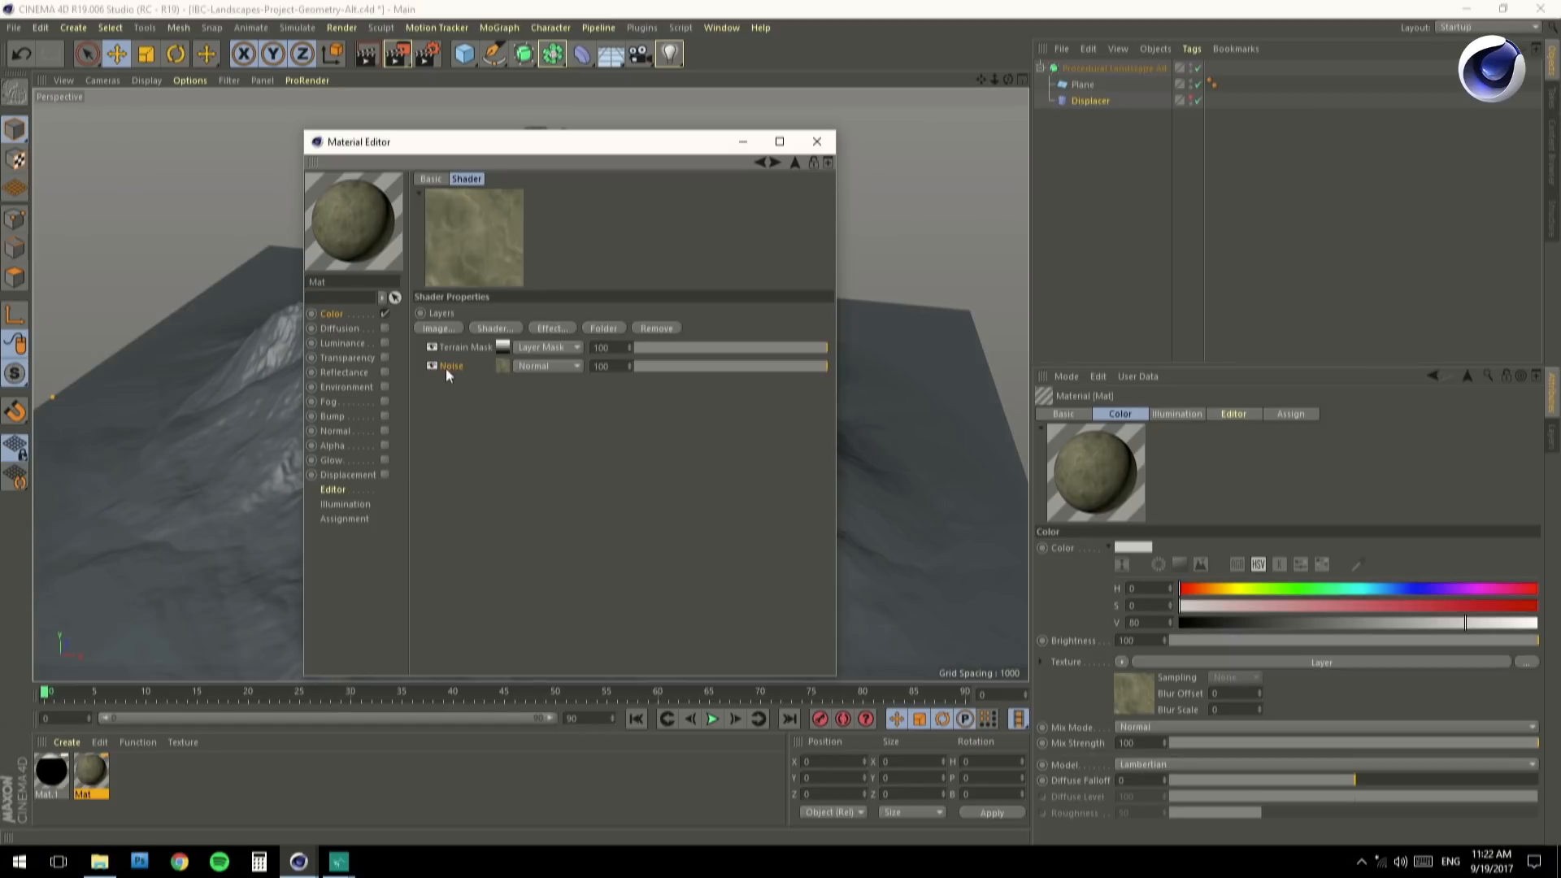
# Add a second Noise shader above the Terrain Mask and set its noise type to Buya.
pyautogui.click(485, 326)
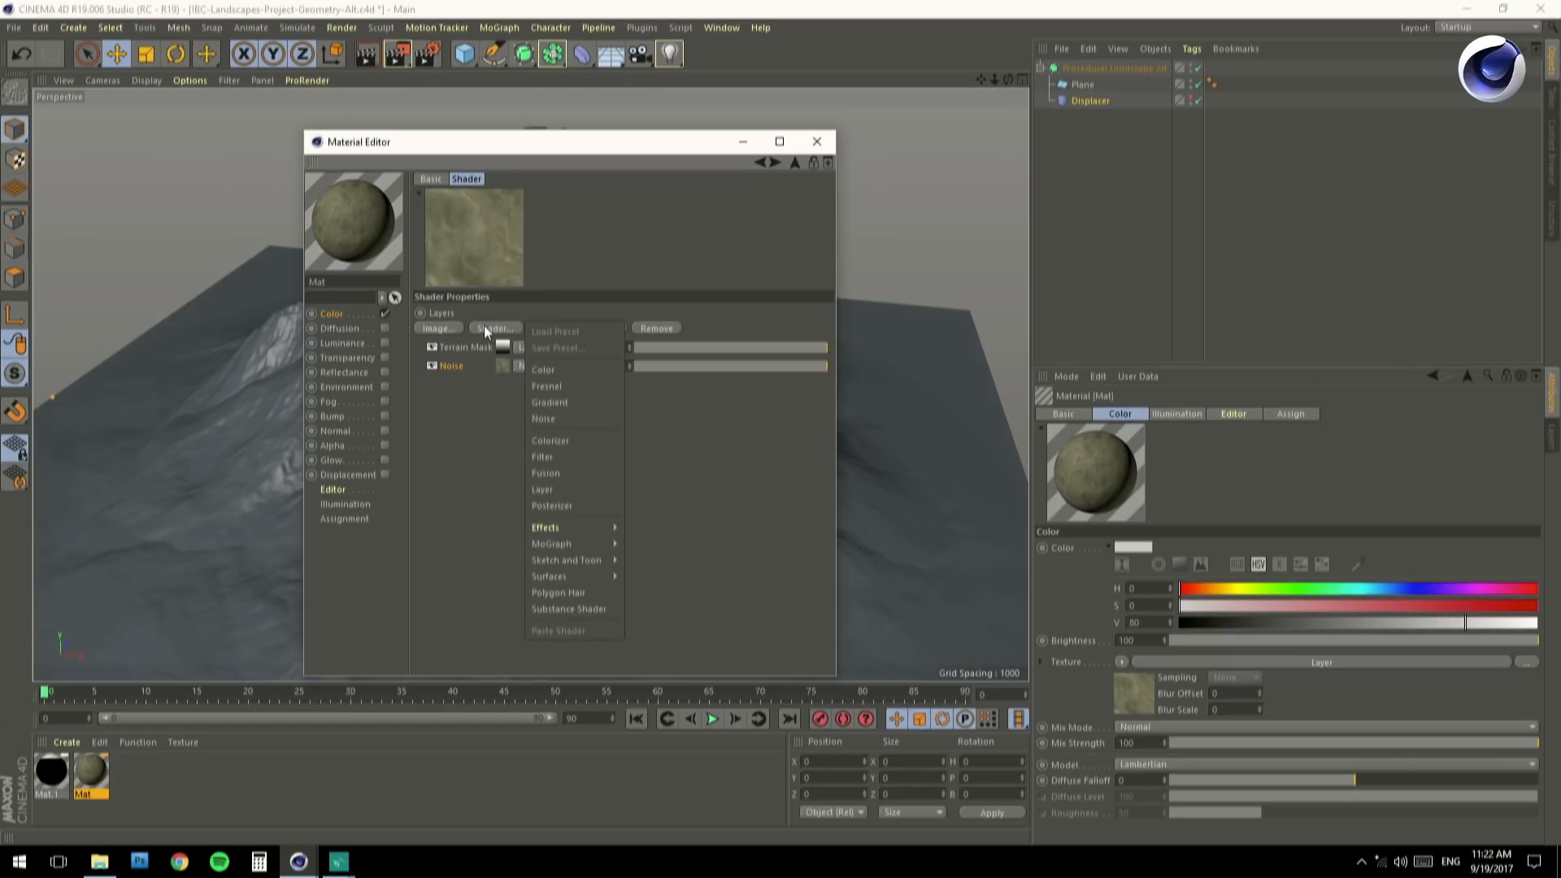
pyautogui.click(554, 414)
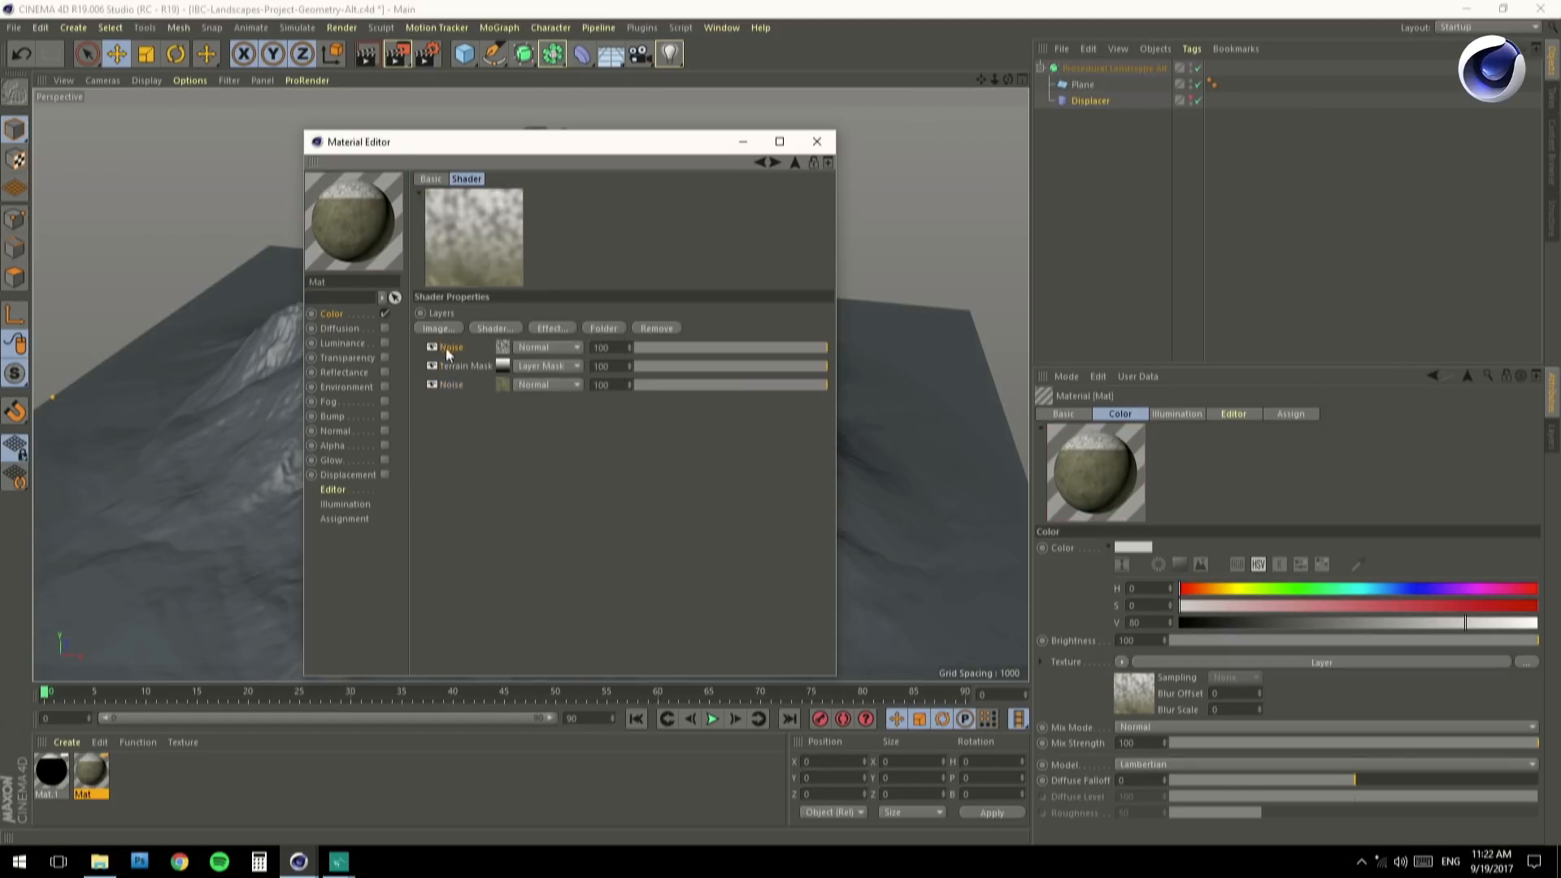
pyautogui.click(503, 350)
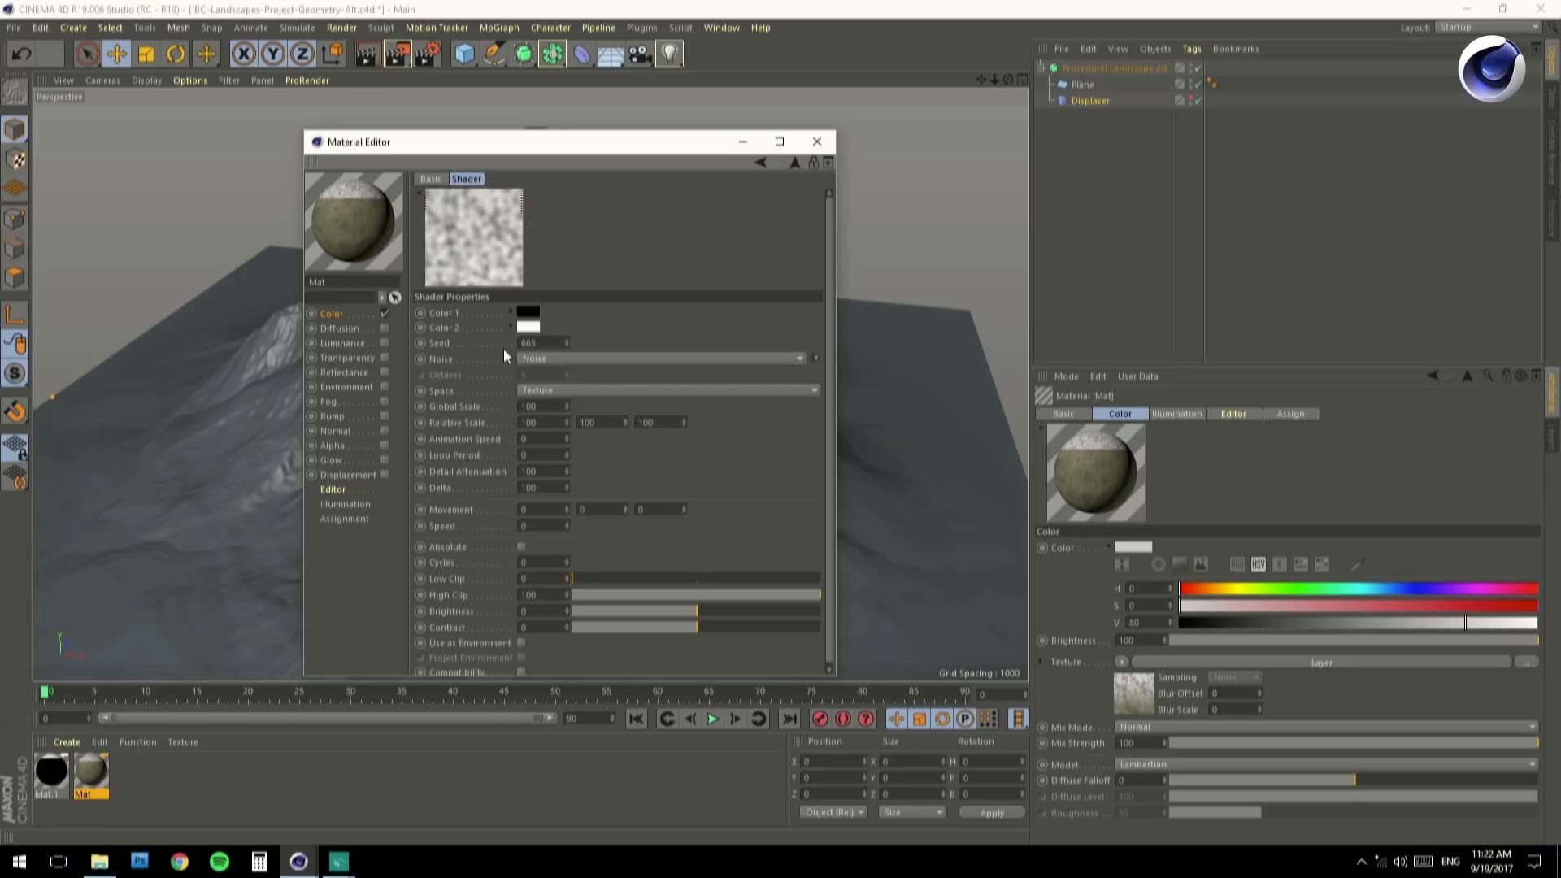
pyautogui.click(562, 360)
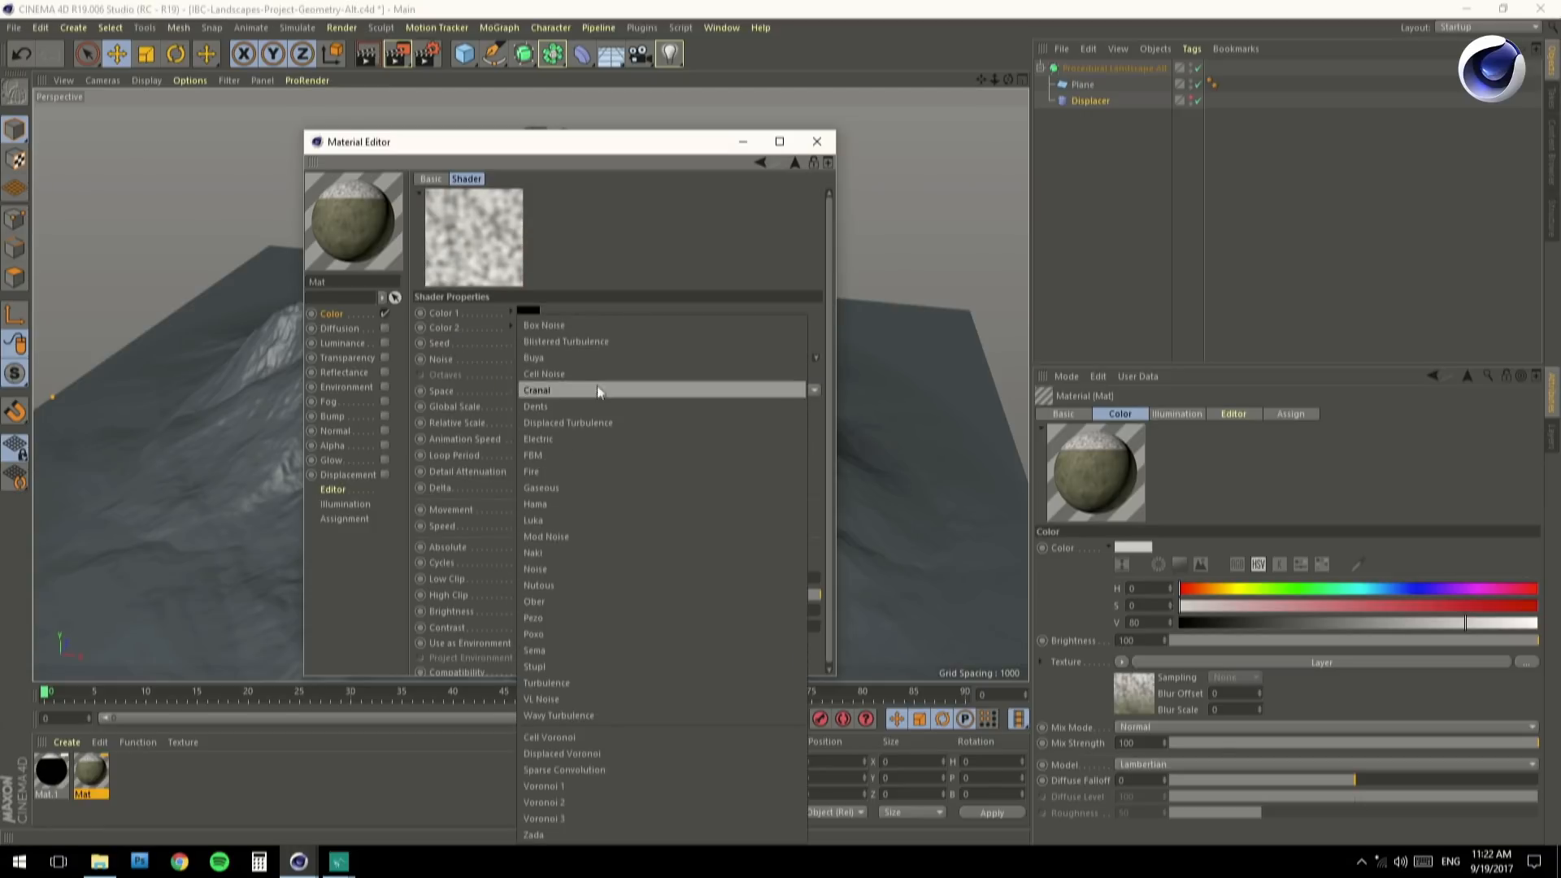
pyautogui.click(573, 359)
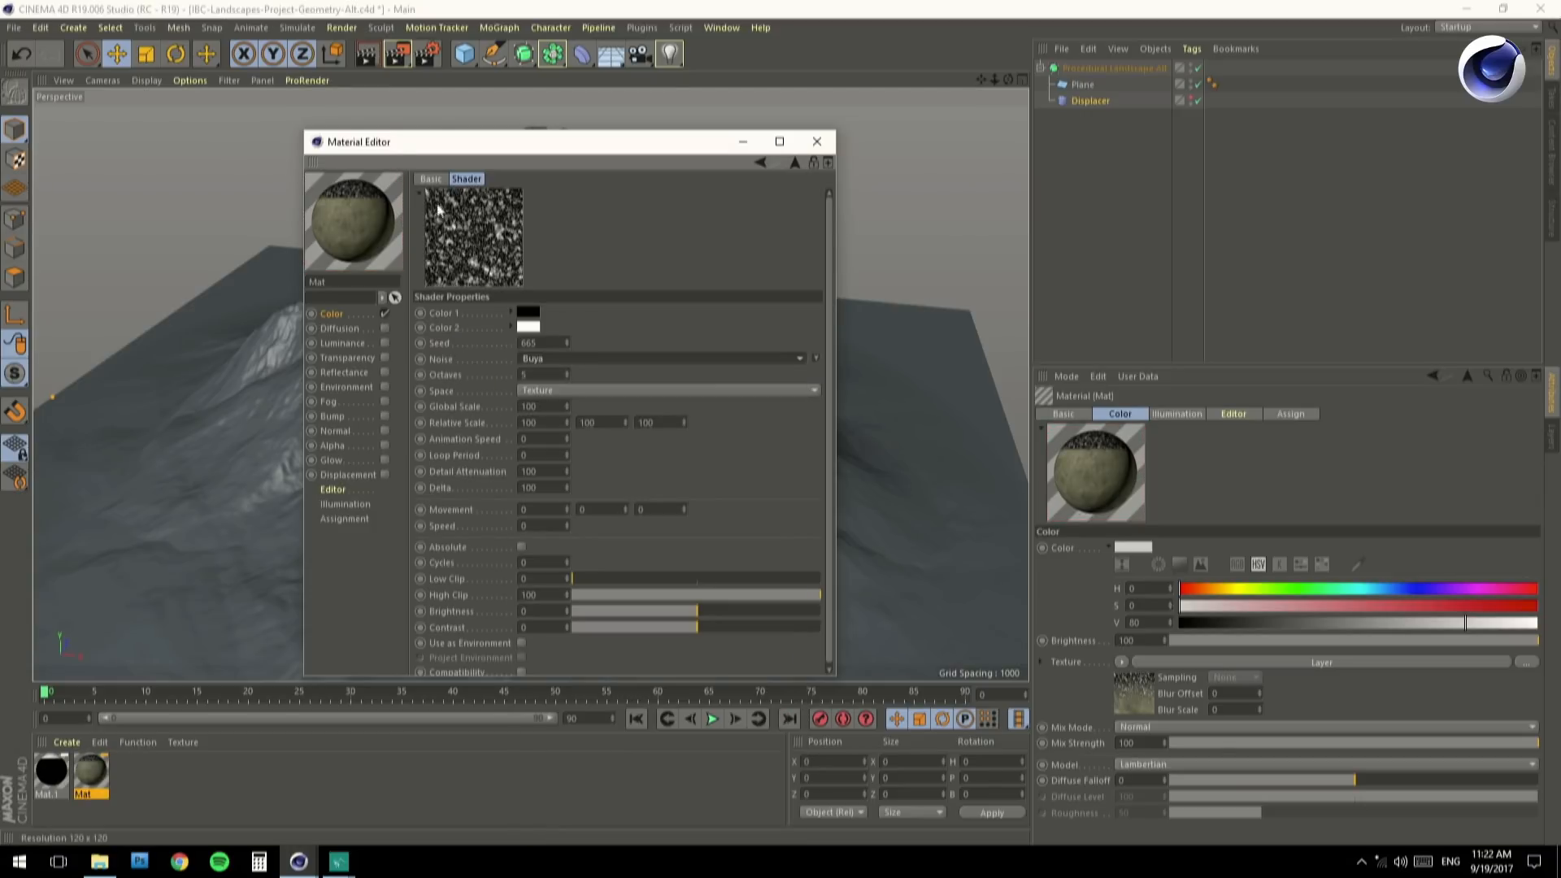
# Give the Buya noise a light grey Color 1, a Seed of 648 and a Global Scale of 50.
pyautogui.click(527, 312)
pyautogui.moveTo(557, 349); pyautogui.dragTo(622, 357)
pyautogui.click(503, 373)
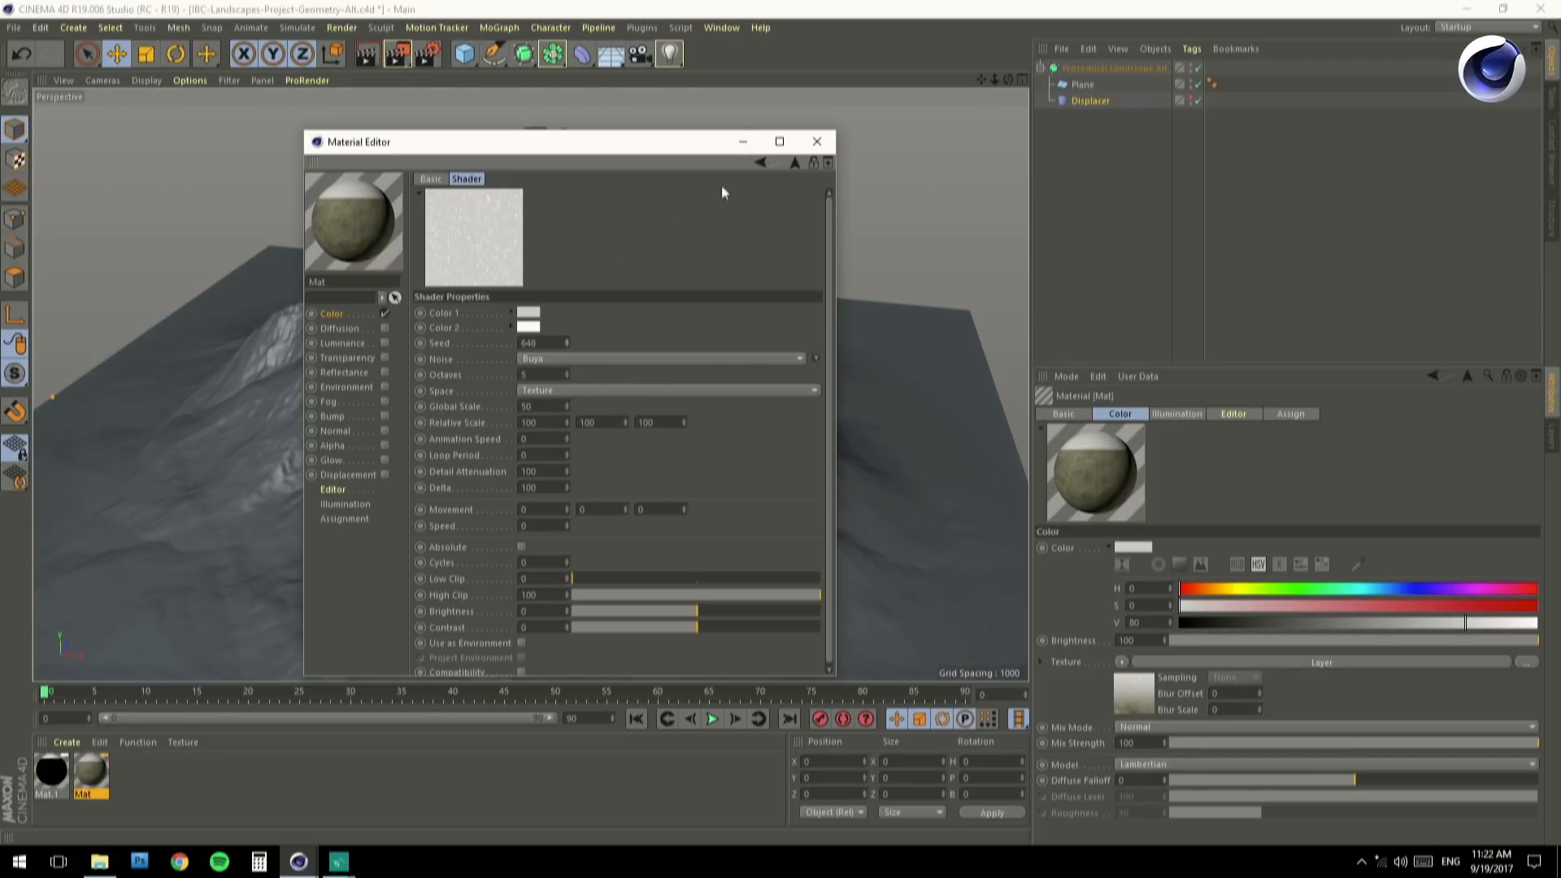
pyautogui.click(758, 166)
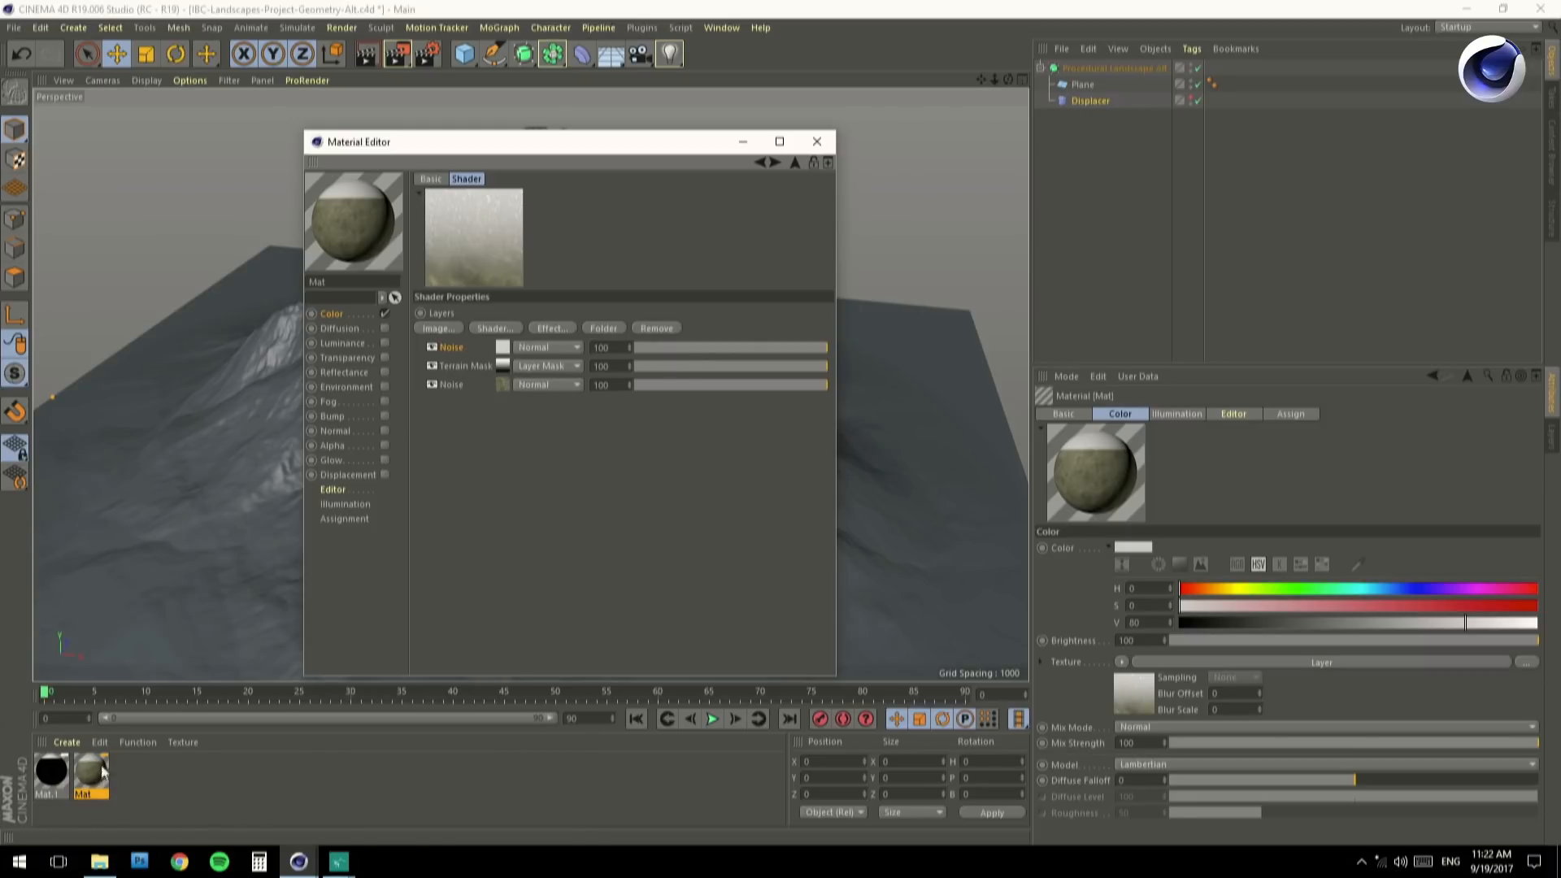
# Apply the Mat material to the Procedural Landscape object and render the perspective view.
pyautogui.moveTo(96, 773); pyautogui.dragTo(1086, 70)
pyautogui.moveTo(594, 143); pyautogui.dragTo(1237, 167)
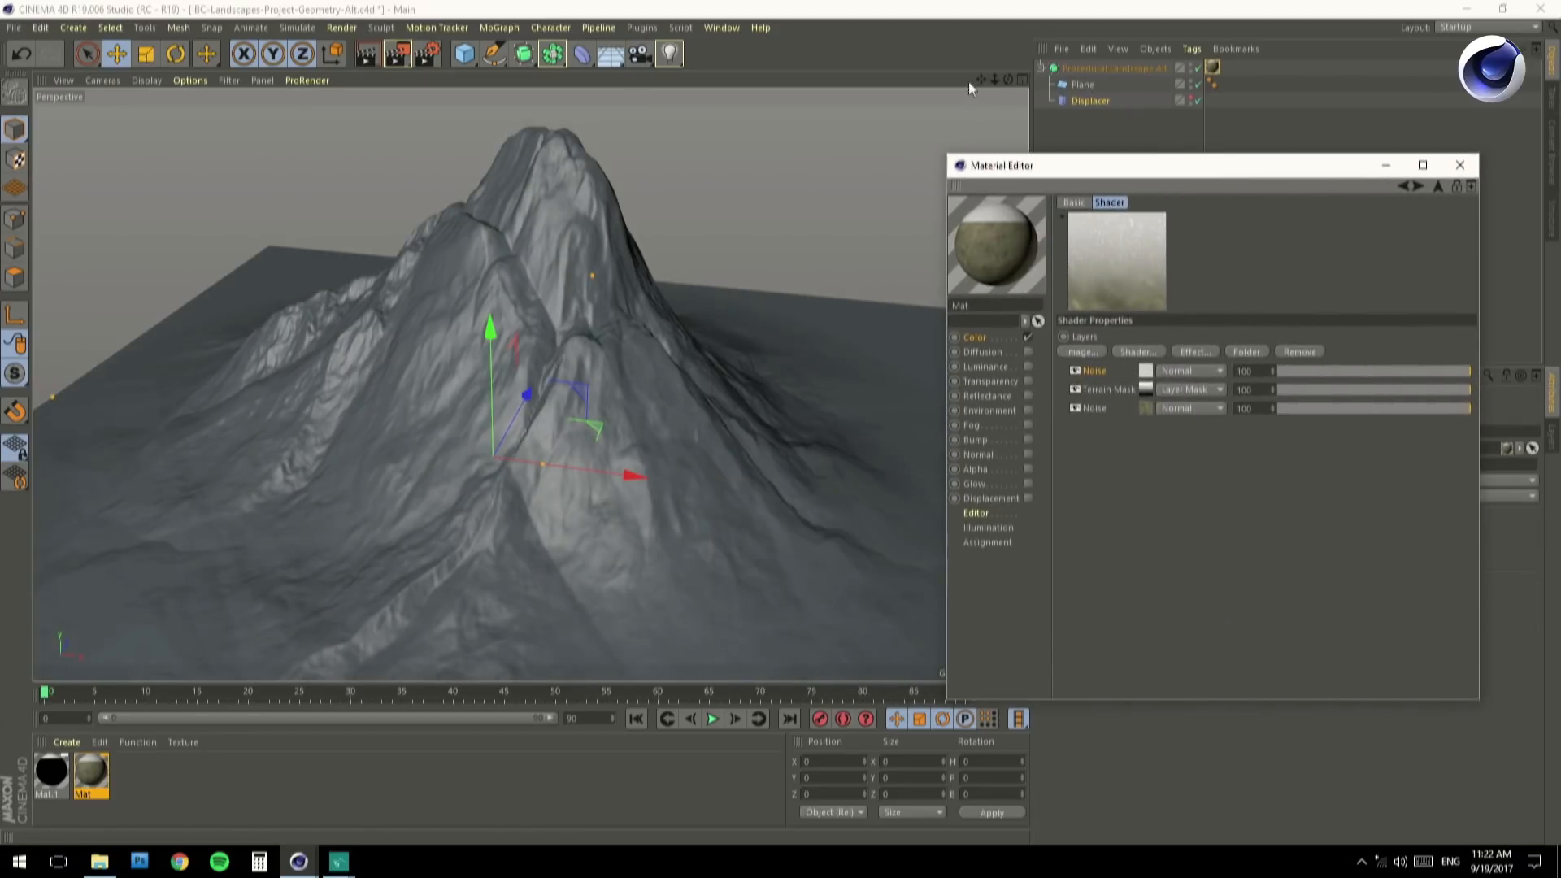
pyautogui.click(978, 79)
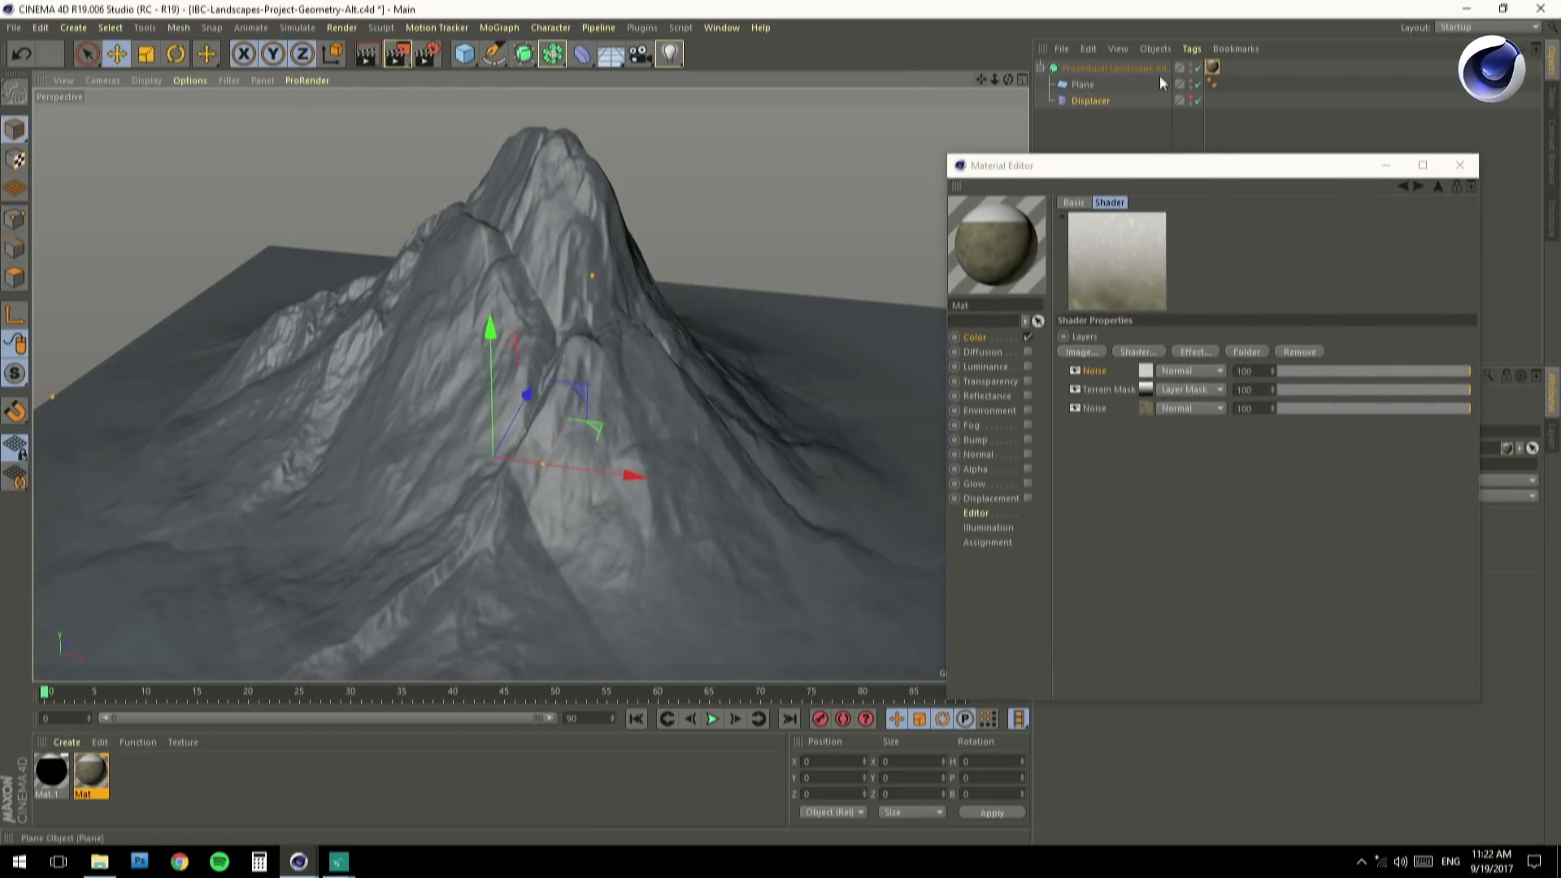
pyautogui.moveTo(982, 80)
pyautogui.mouseDown()
pyautogui.moveTo(941, 49)
pyautogui.moveTo(1035, 88)
pyautogui.moveTo(997, 99)
pyautogui.mouseUp()
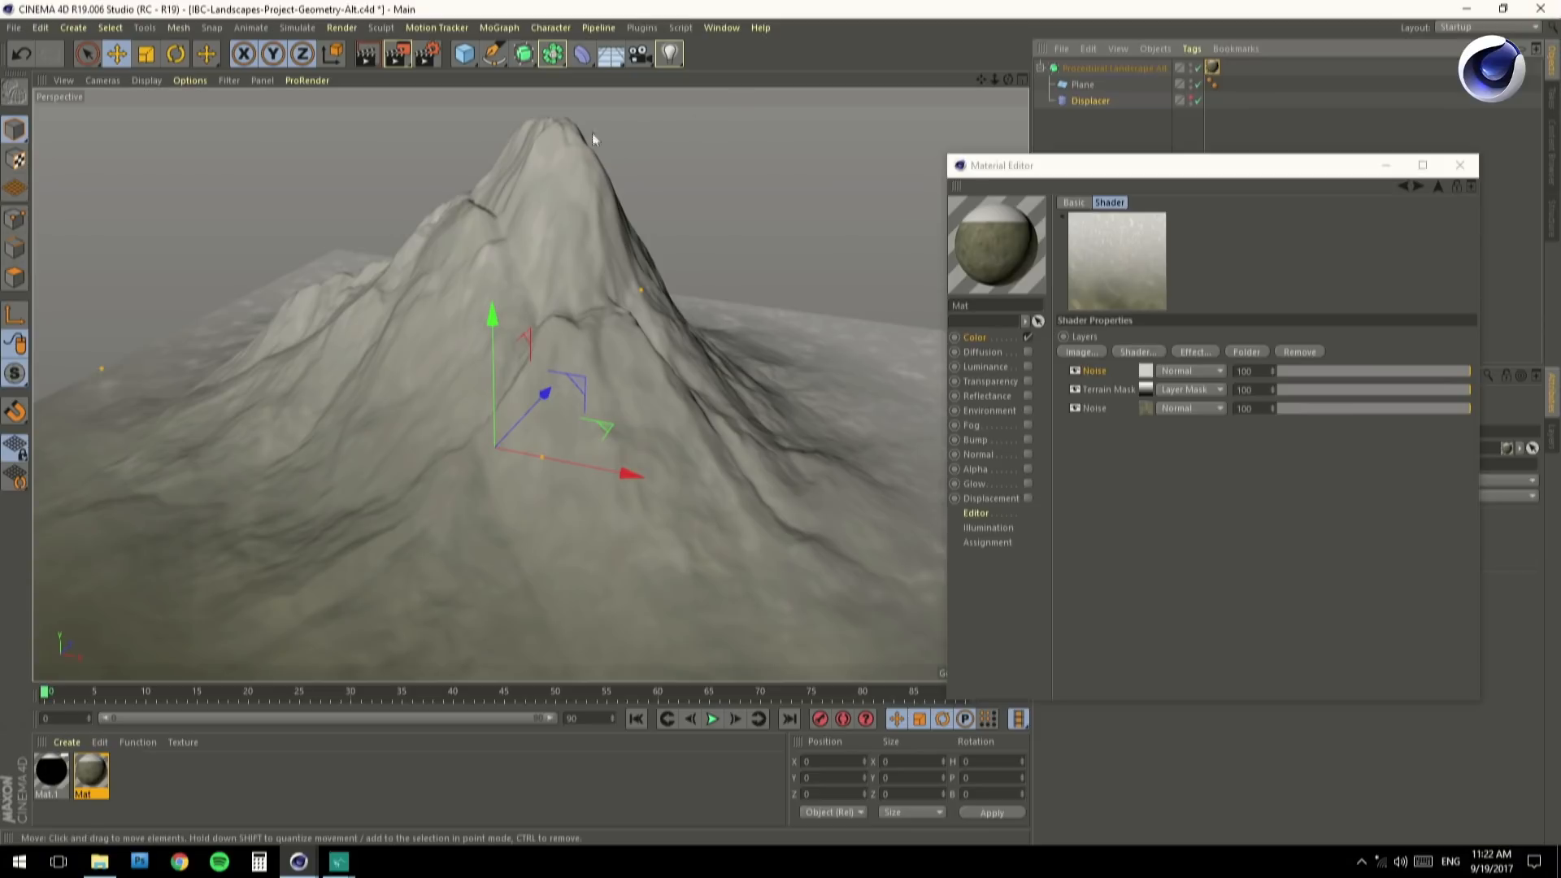
pyautogui.click(363, 57)
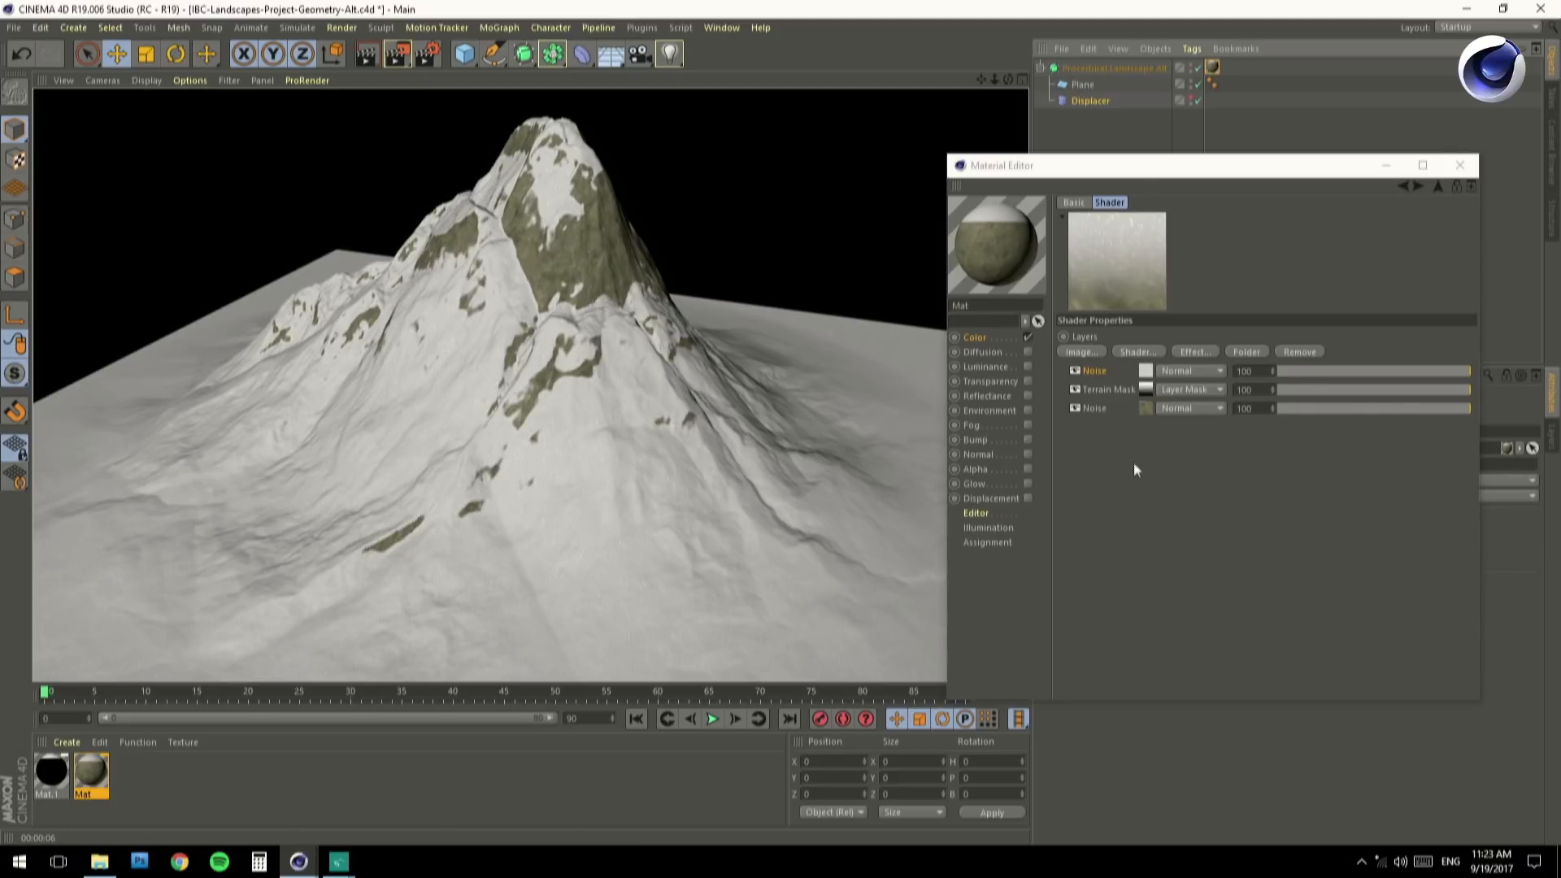
# Set the Max Slope of the color channel's Terrain Mask to 55.
pyautogui.click(1145, 390)
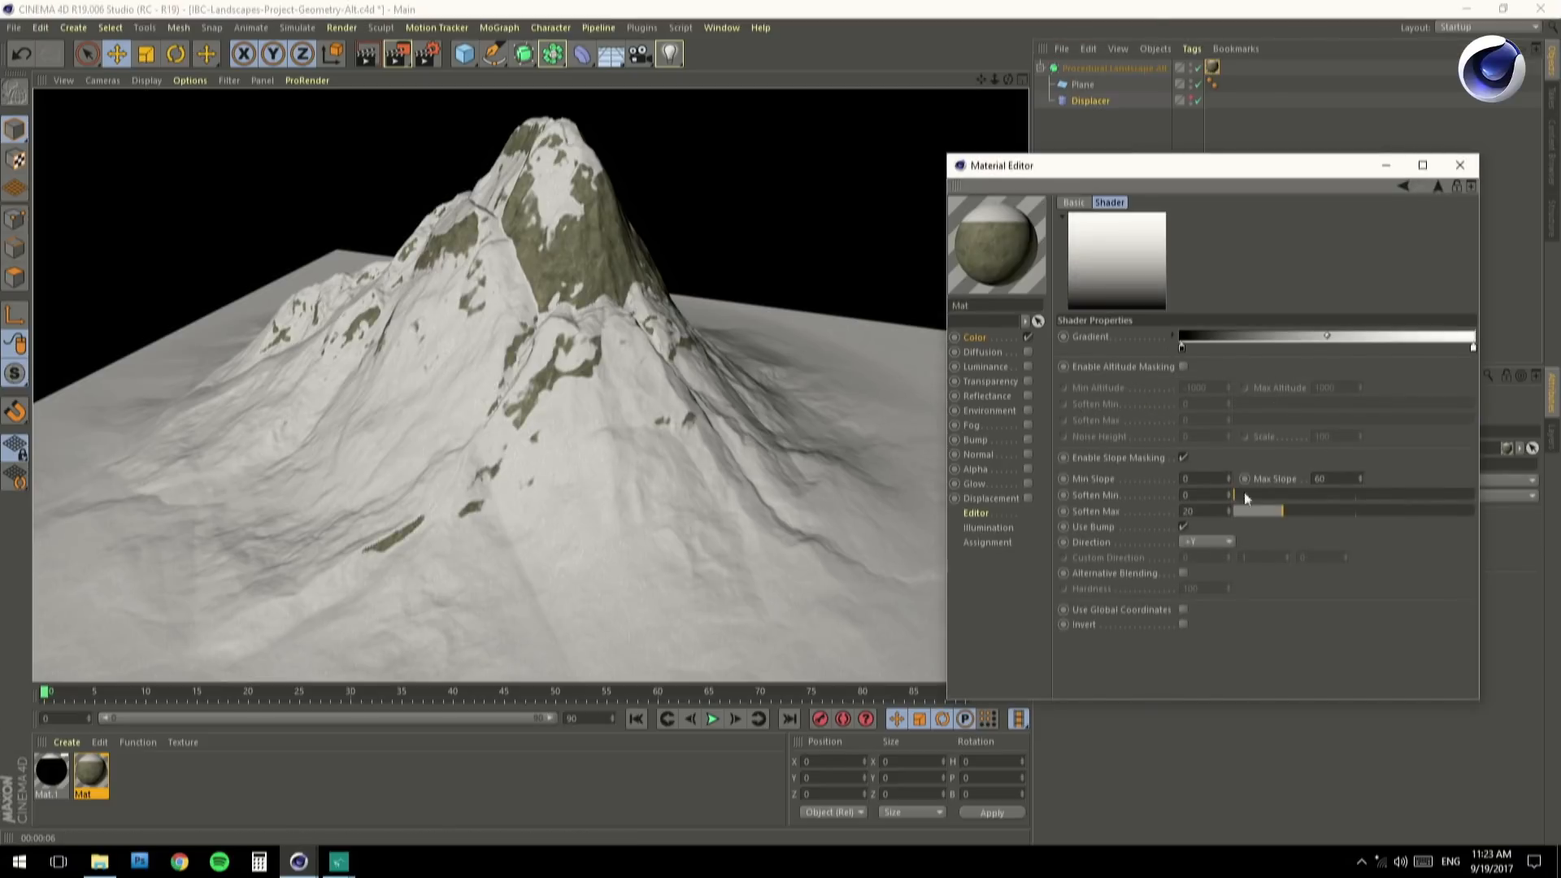
pyautogui.doubleClick(1341, 479)
pyautogui.write('55')
pyautogui.press('Return')
pyautogui.click(1402, 187)
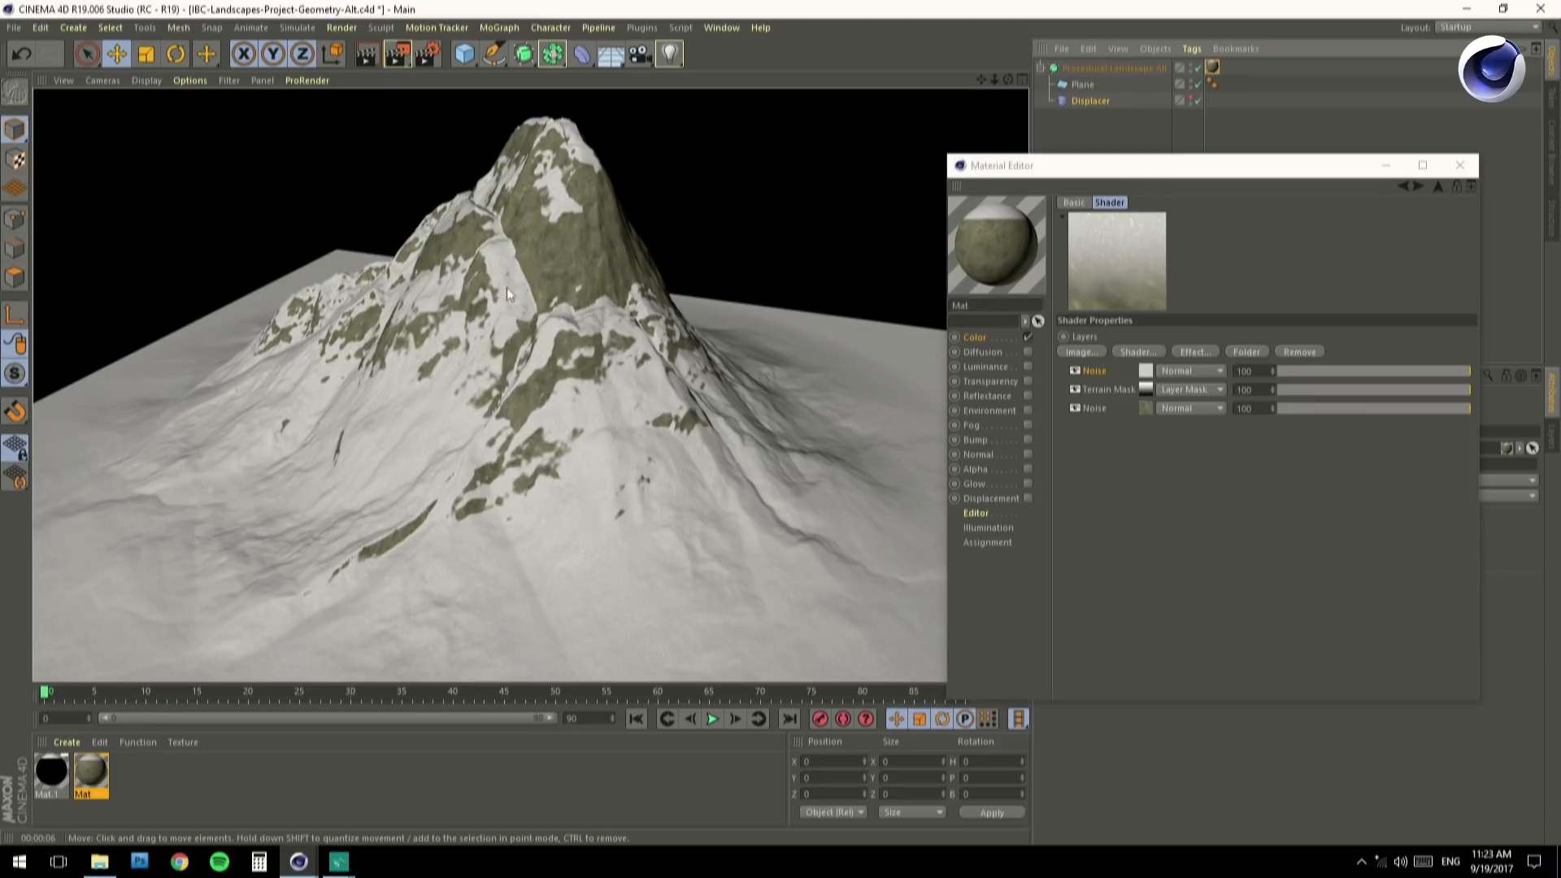
# Enable the material's Bump channel and copy the Terrain Mask shader from the color channel's layers.
pyautogui.click(974, 439)
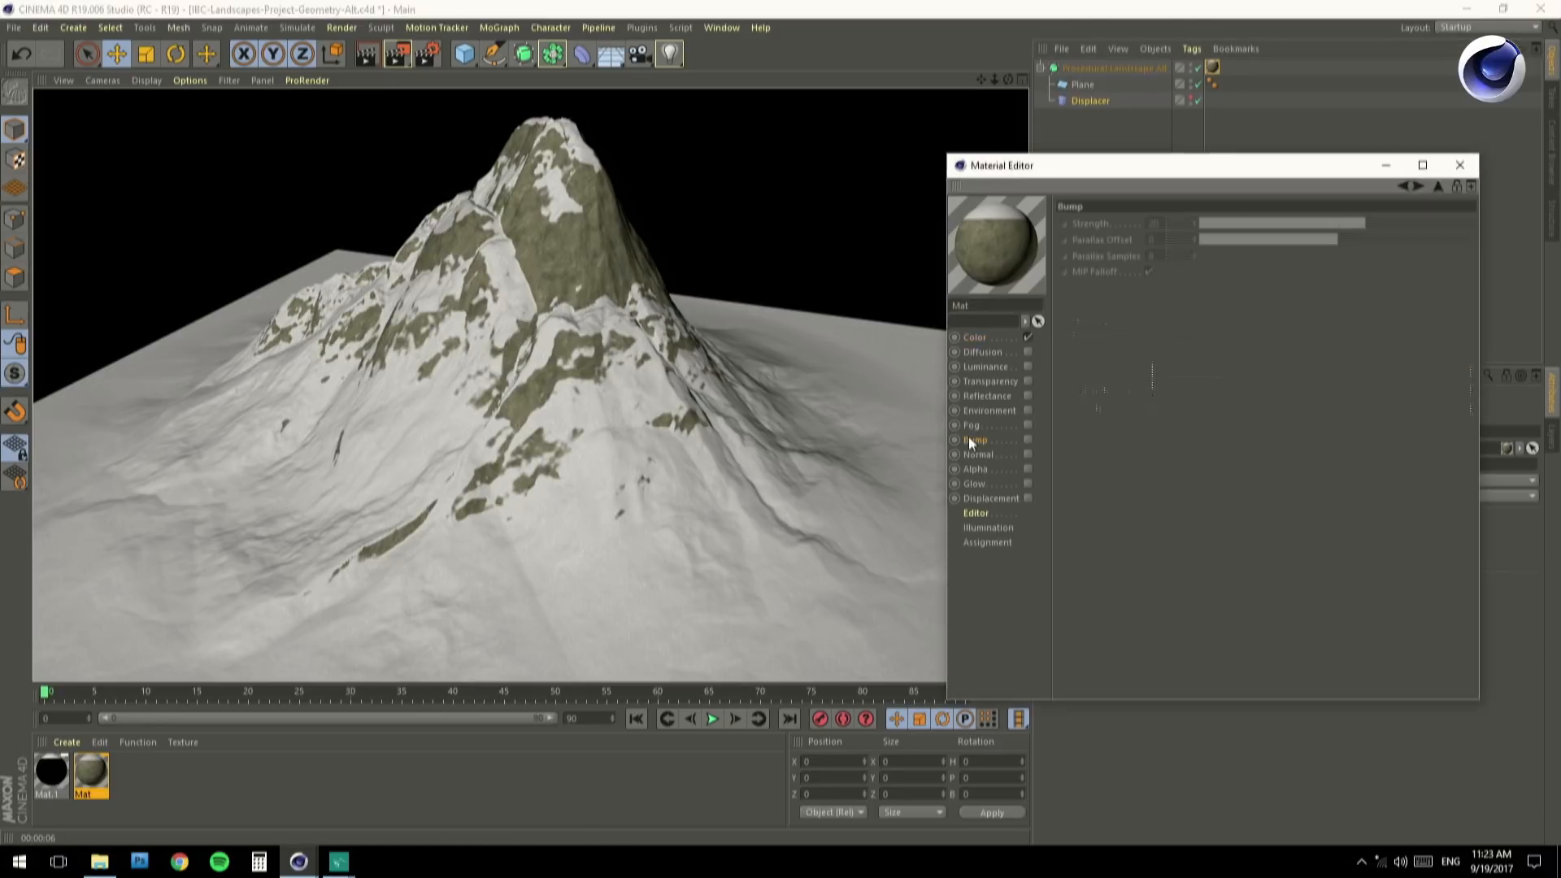
pyautogui.click(1027, 439)
pyautogui.click(978, 340)
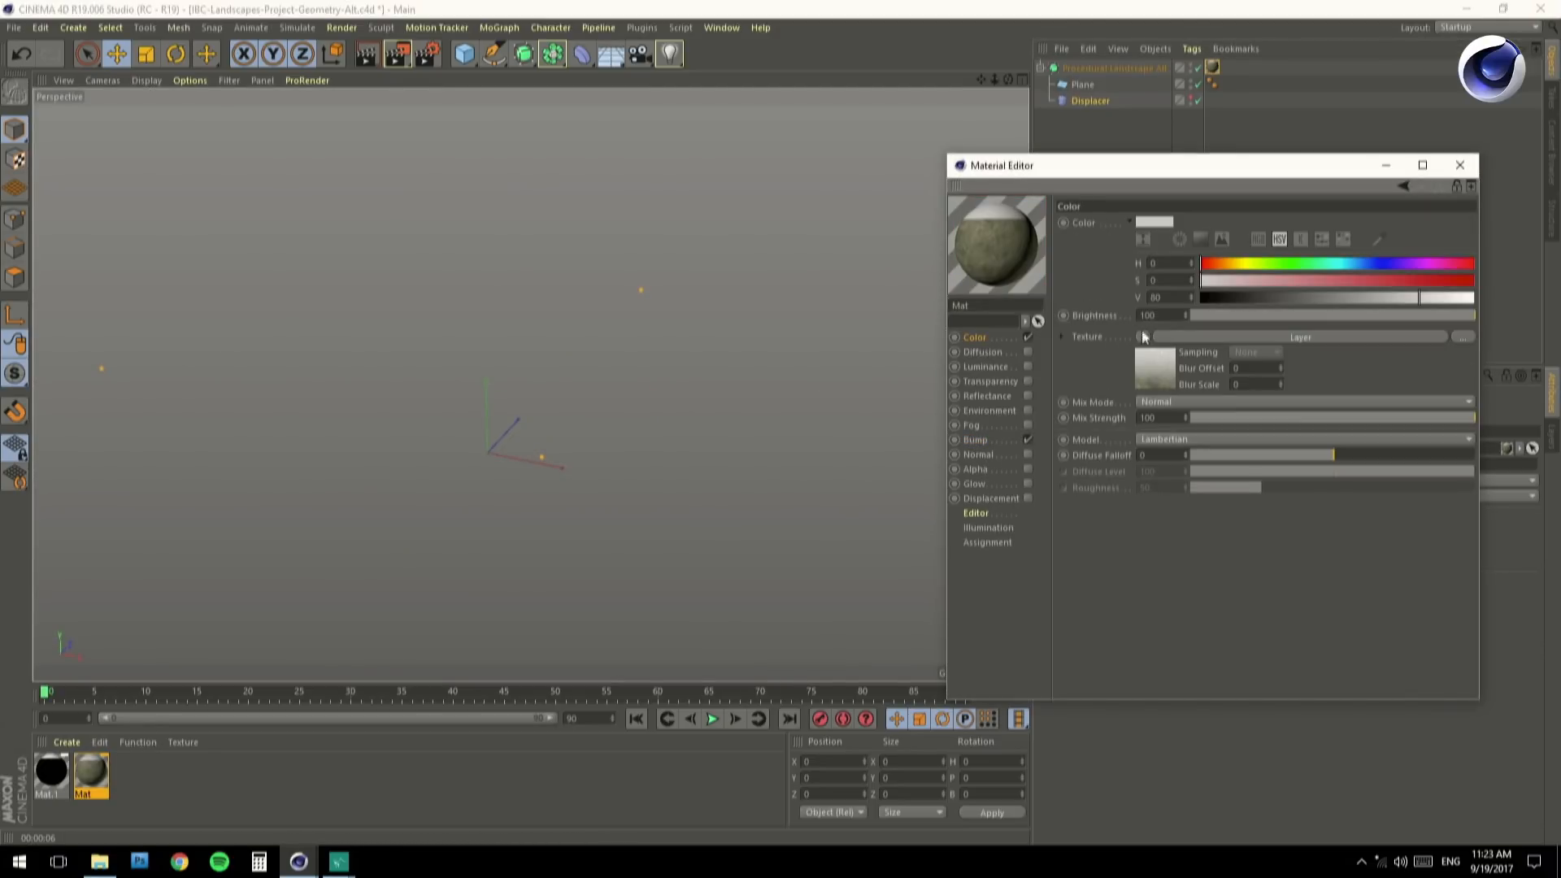
pyautogui.click(1208, 338)
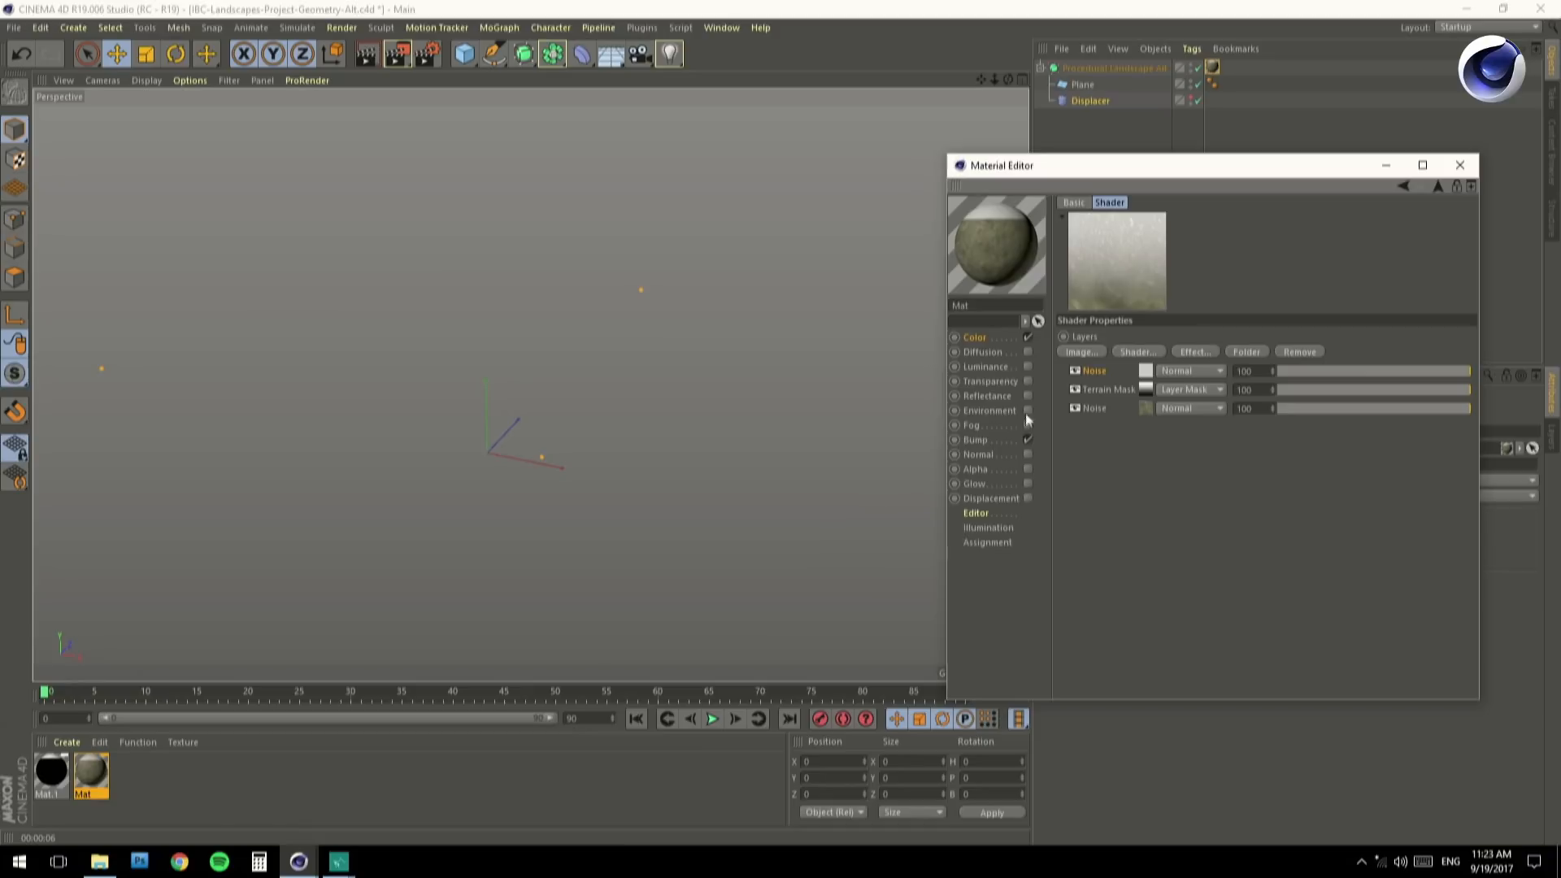
pyautogui.rightClick(1099, 391)
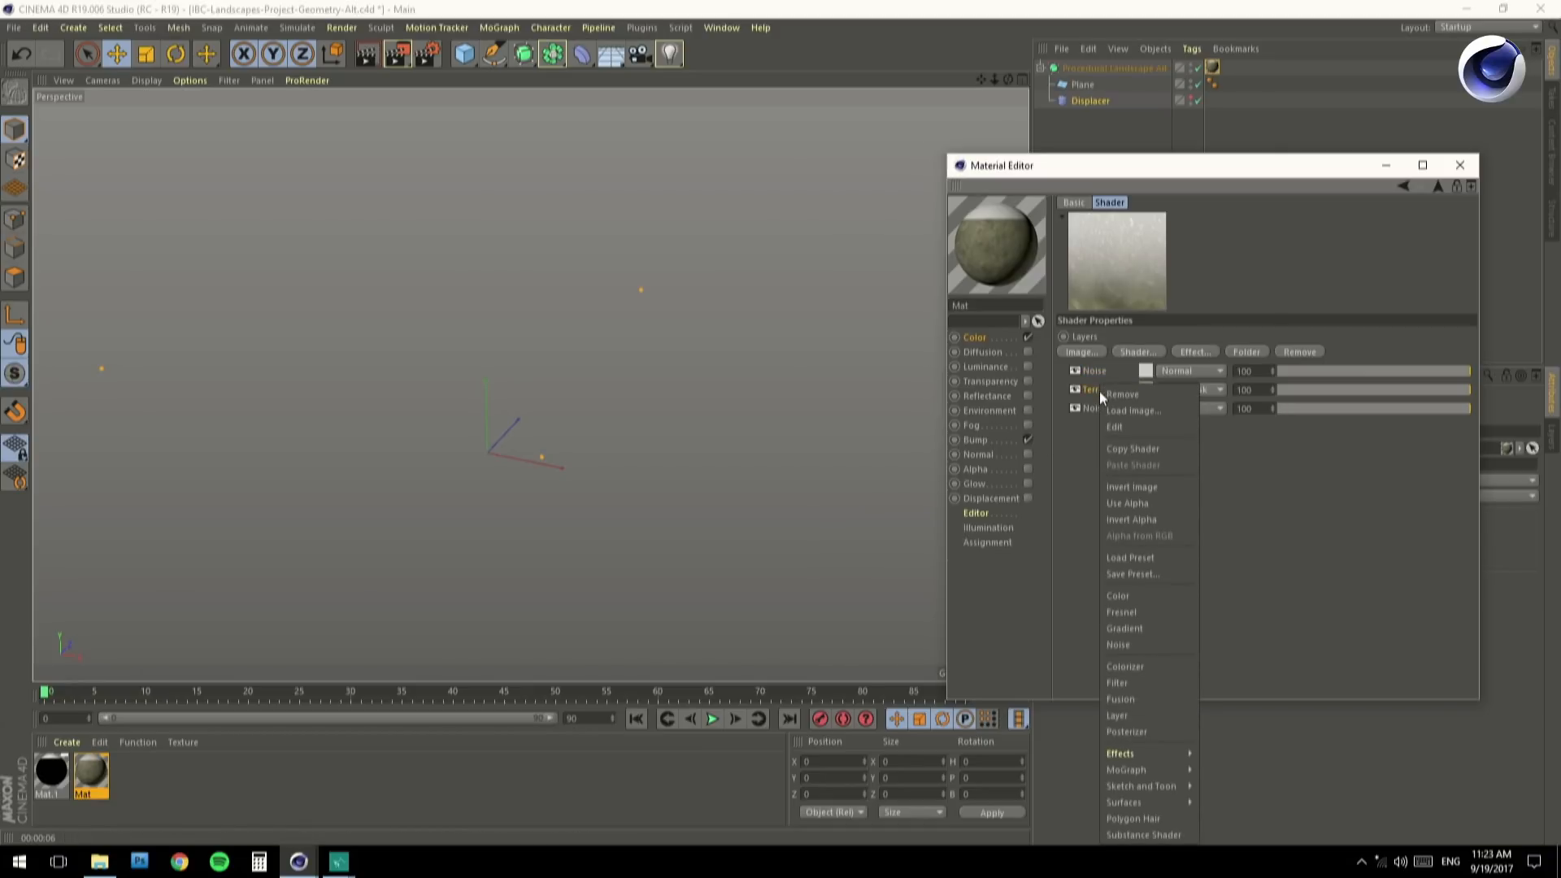
pyautogui.click(1145, 452)
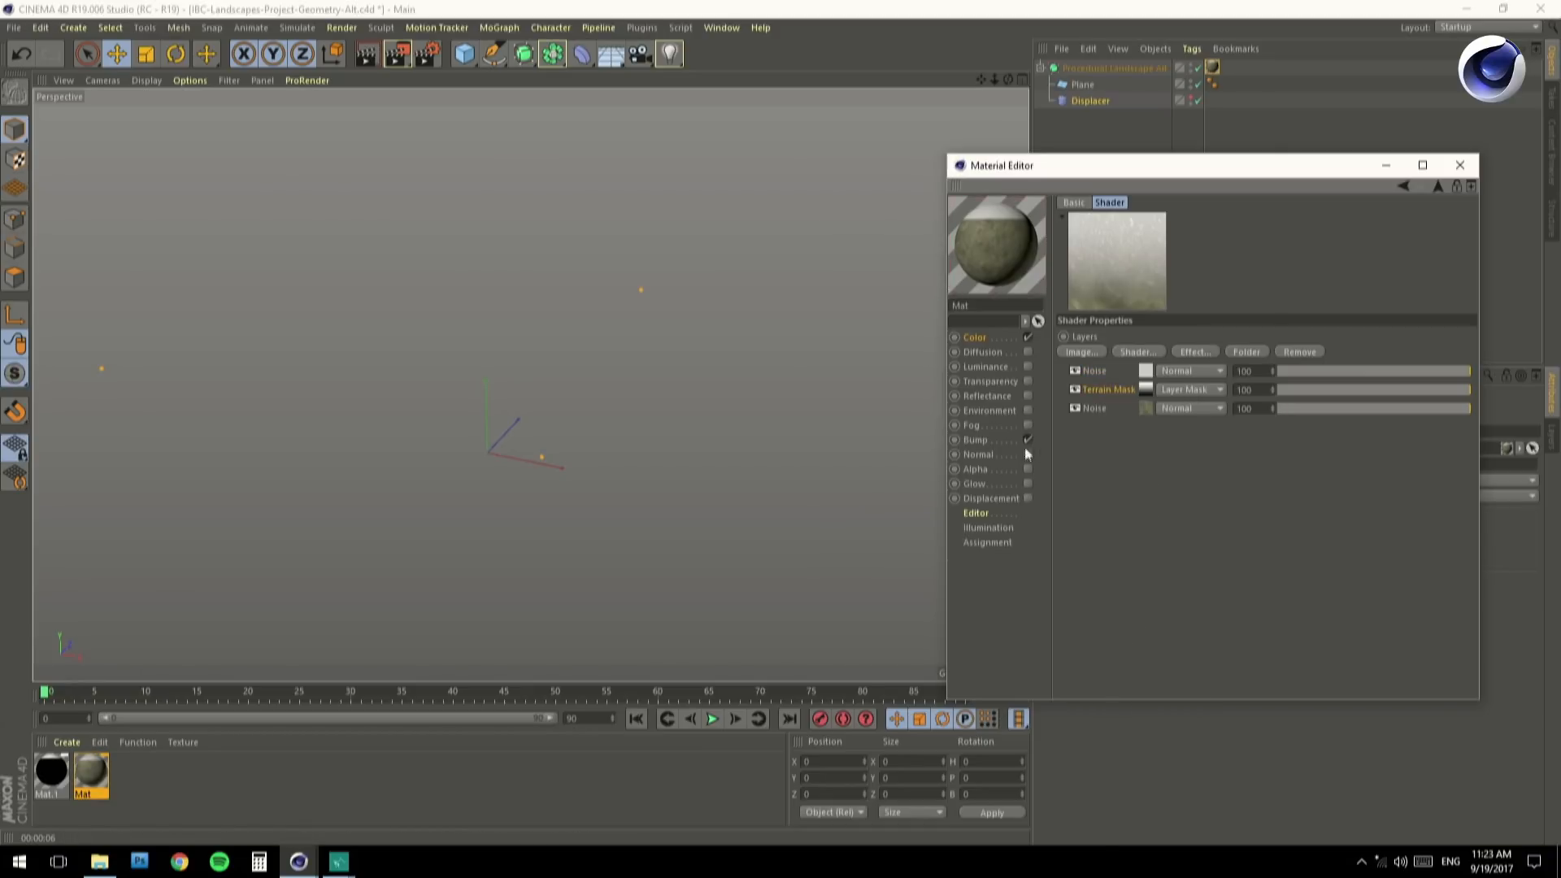
# Load a Layer shader into the Bump channel's texture and open it for editing.
pyautogui.click(991, 440)
pyautogui.click(1149, 293)
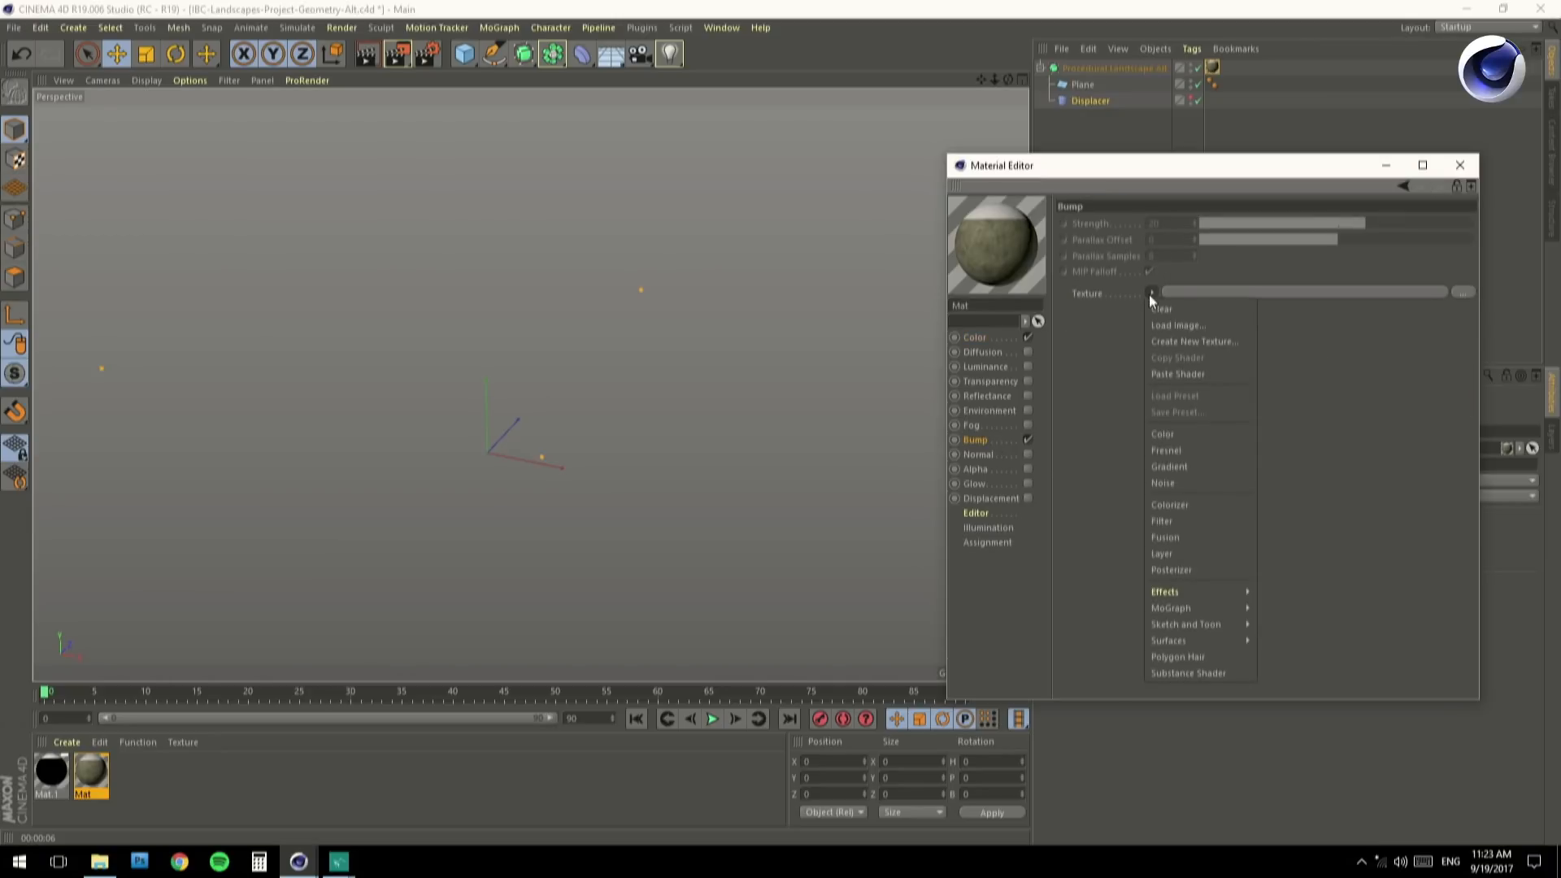
pyautogui.click(1197, 551)
pyautogui.click(1207, 295)
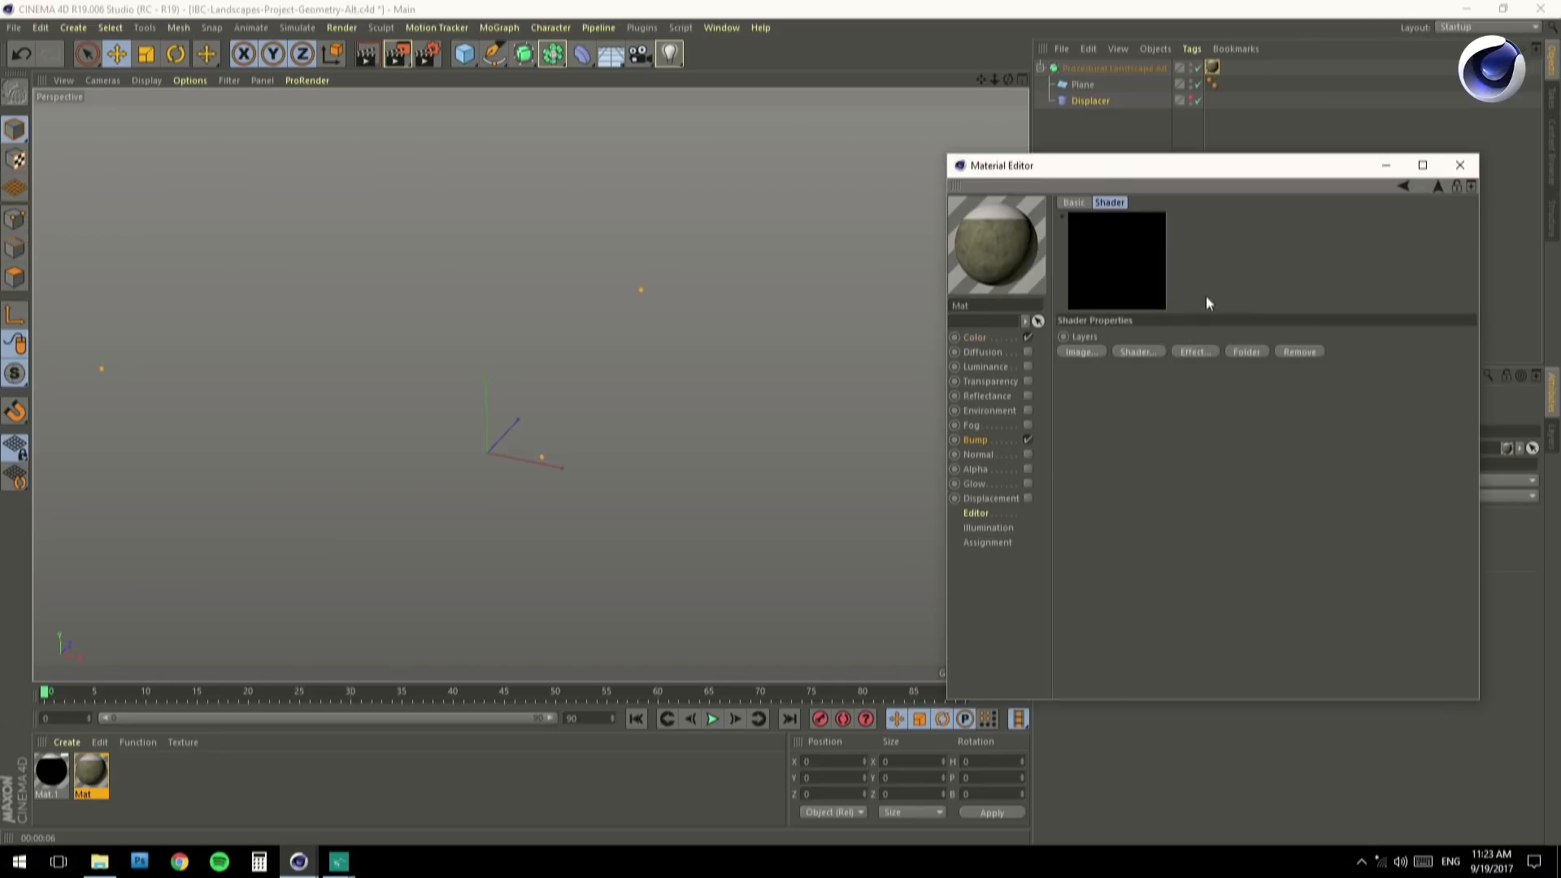
# Paste the copied Terrain Mask into the bump Layer shader and set its blend mode to Layer Mask.
pyautogui.click(1148, 350)
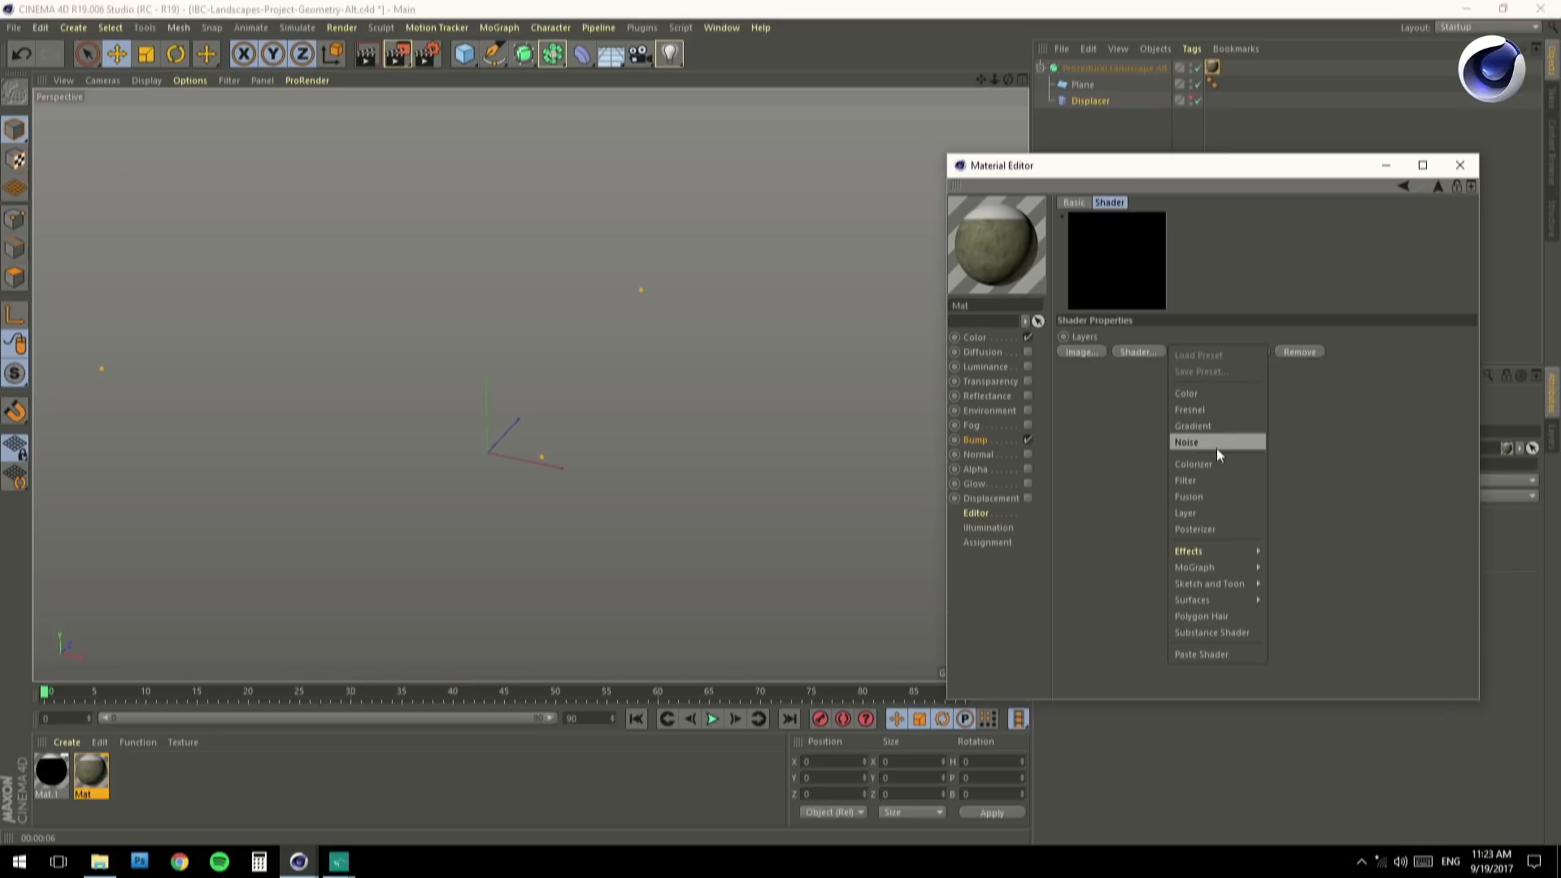
pyautogui.click(1208, 653)
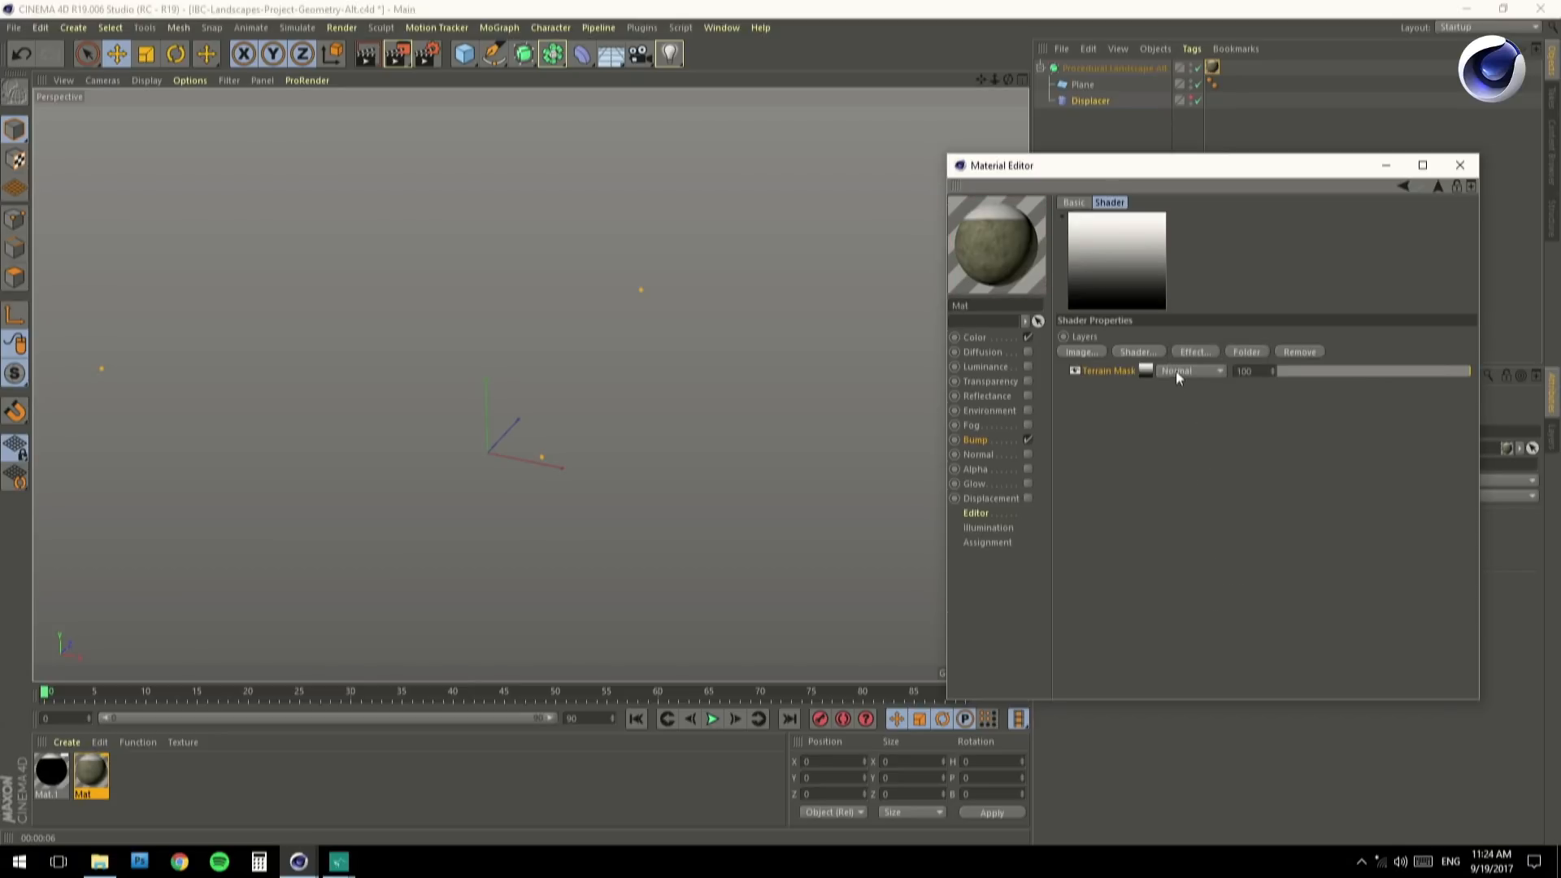
pyautogui.click(1176, 371)
pyautogui.click(1181, 725)
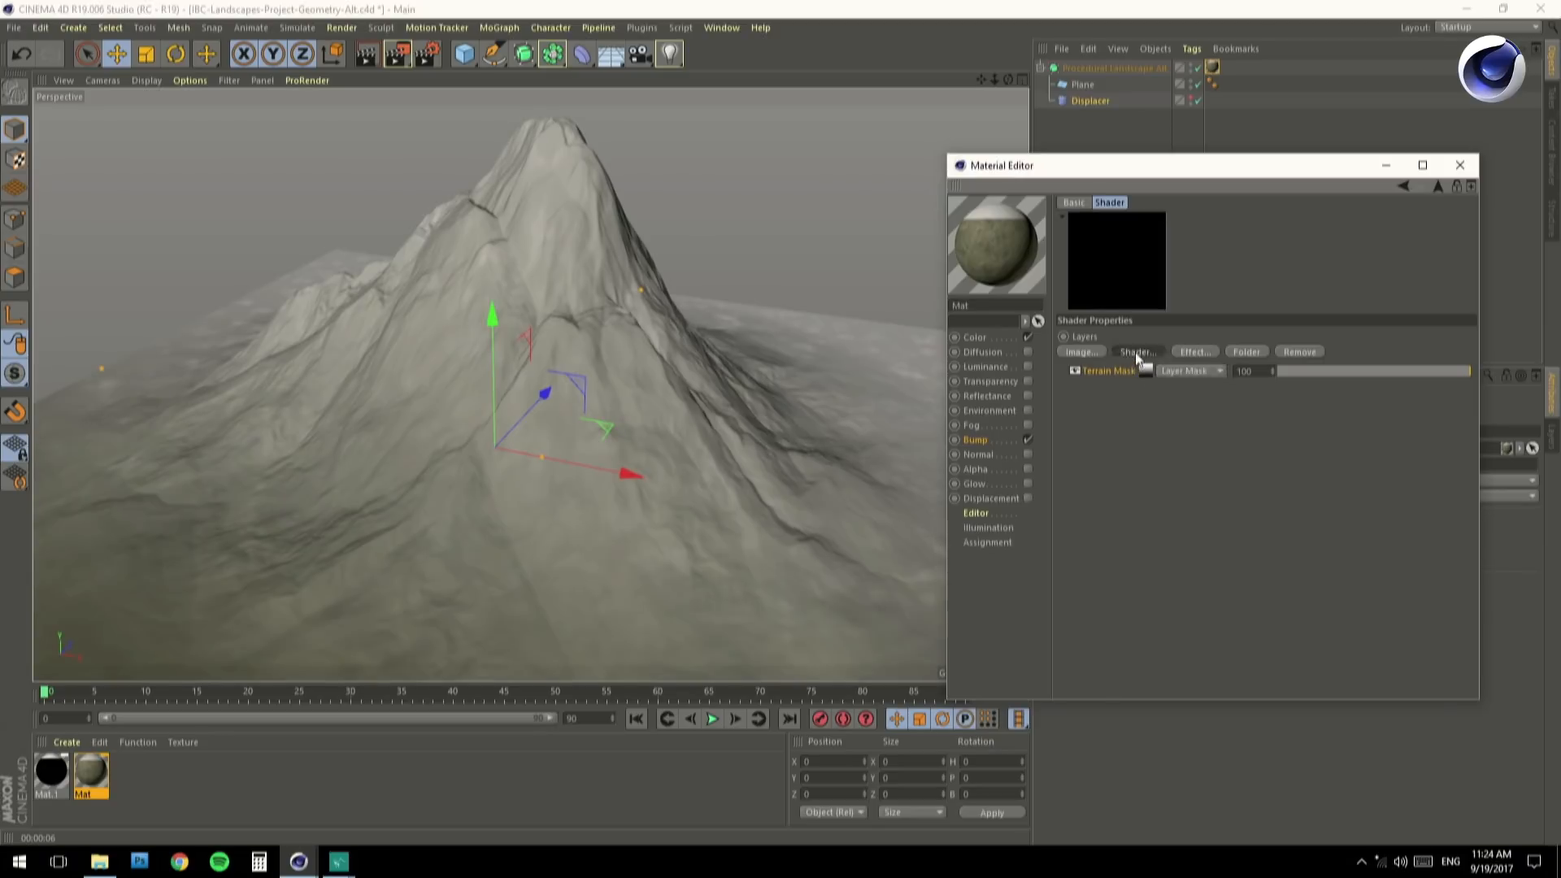
# Add a Noise shader beneath the Terrain Mask in the bump layers and open its settings.
pyautogui.click(1137, 352)
pyautogui.click(1220, 444)
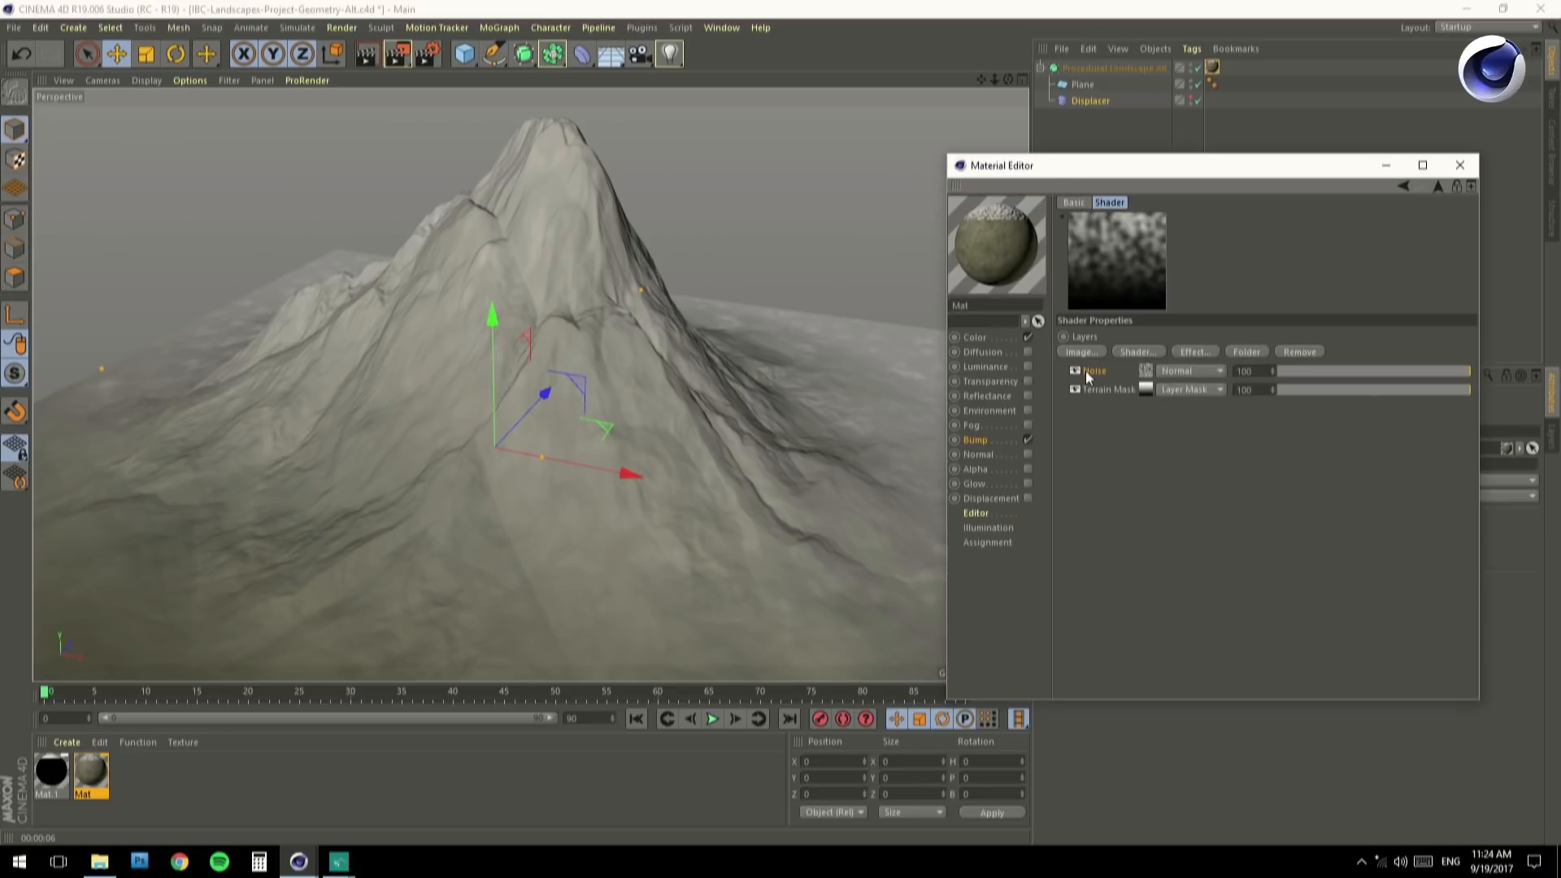
pyautogui.click(1142, 391)
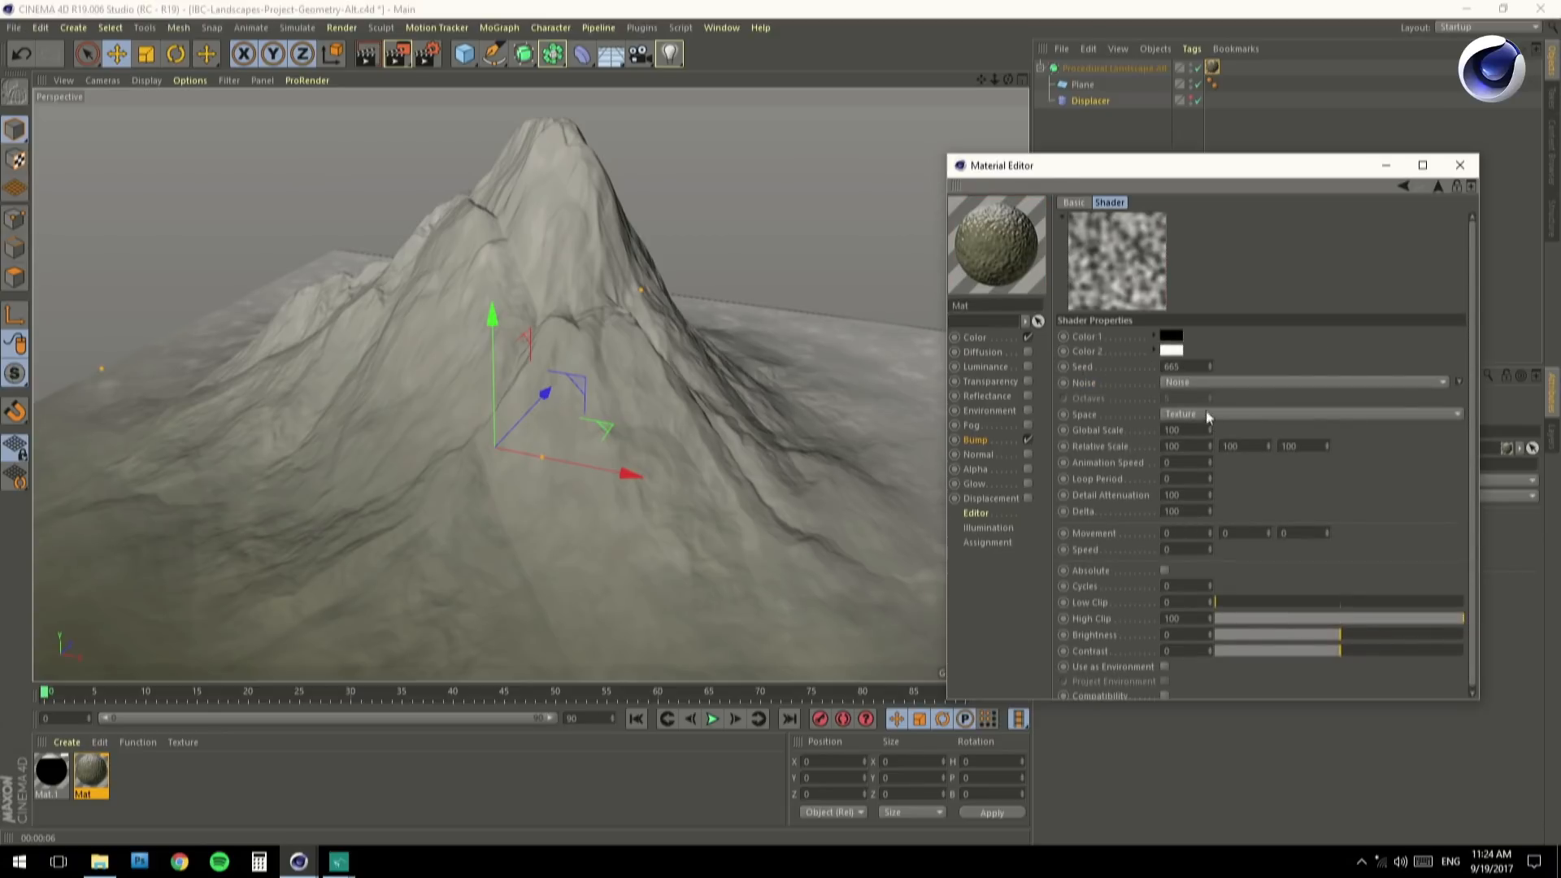
# Set the bump noise's type to Naki, its Global Scale to 400 and its second Relative Scale value to 50.
pyautogui.click(1200, 382)
pyautogui.click(1246, 553)
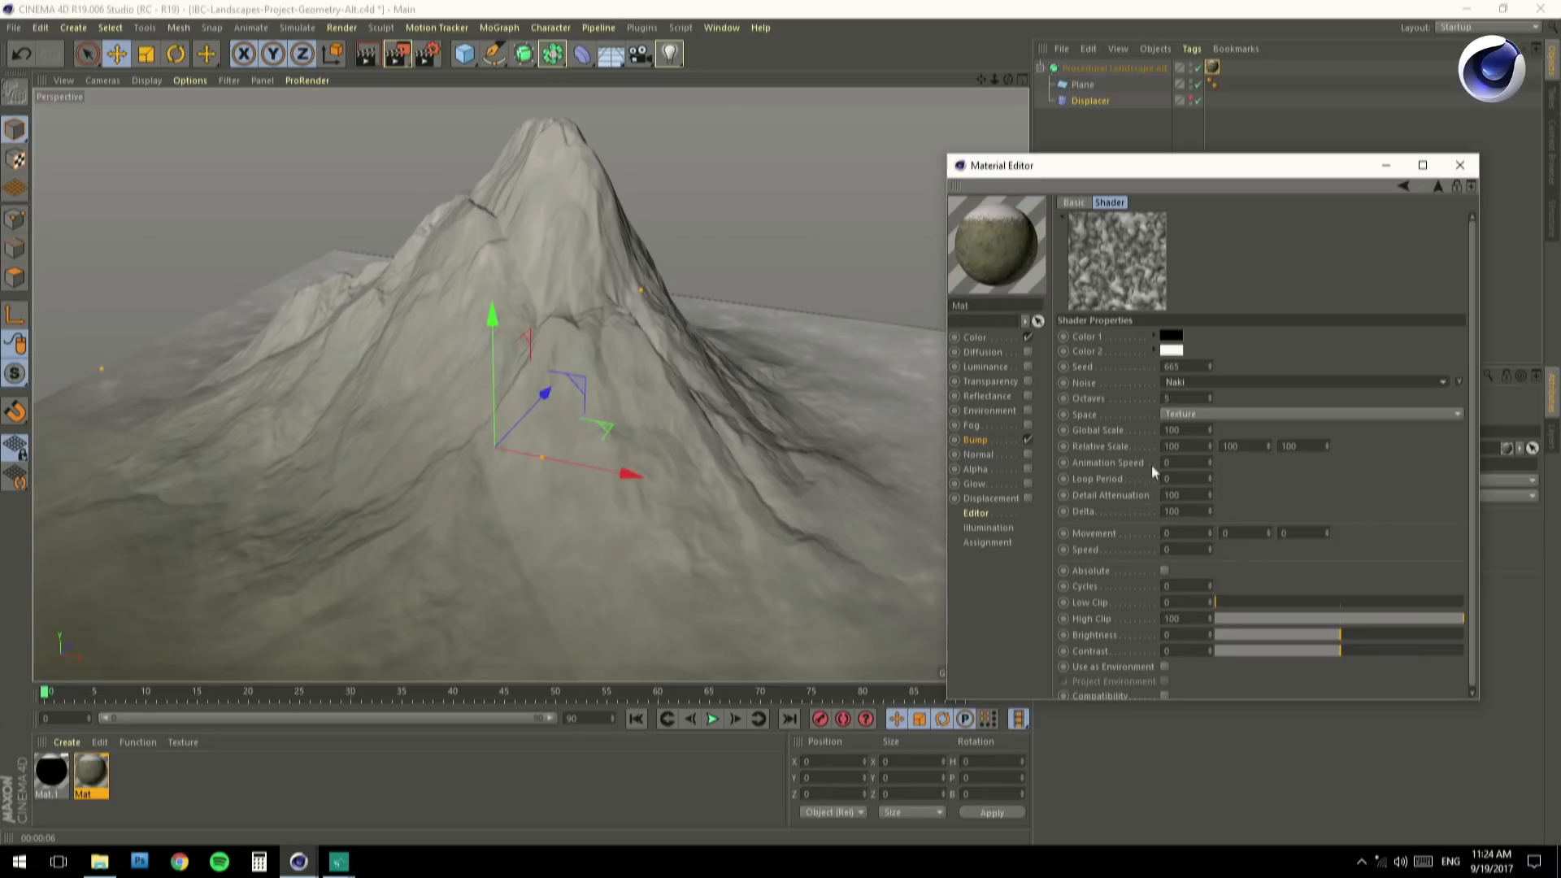
pyautogui.write('400')
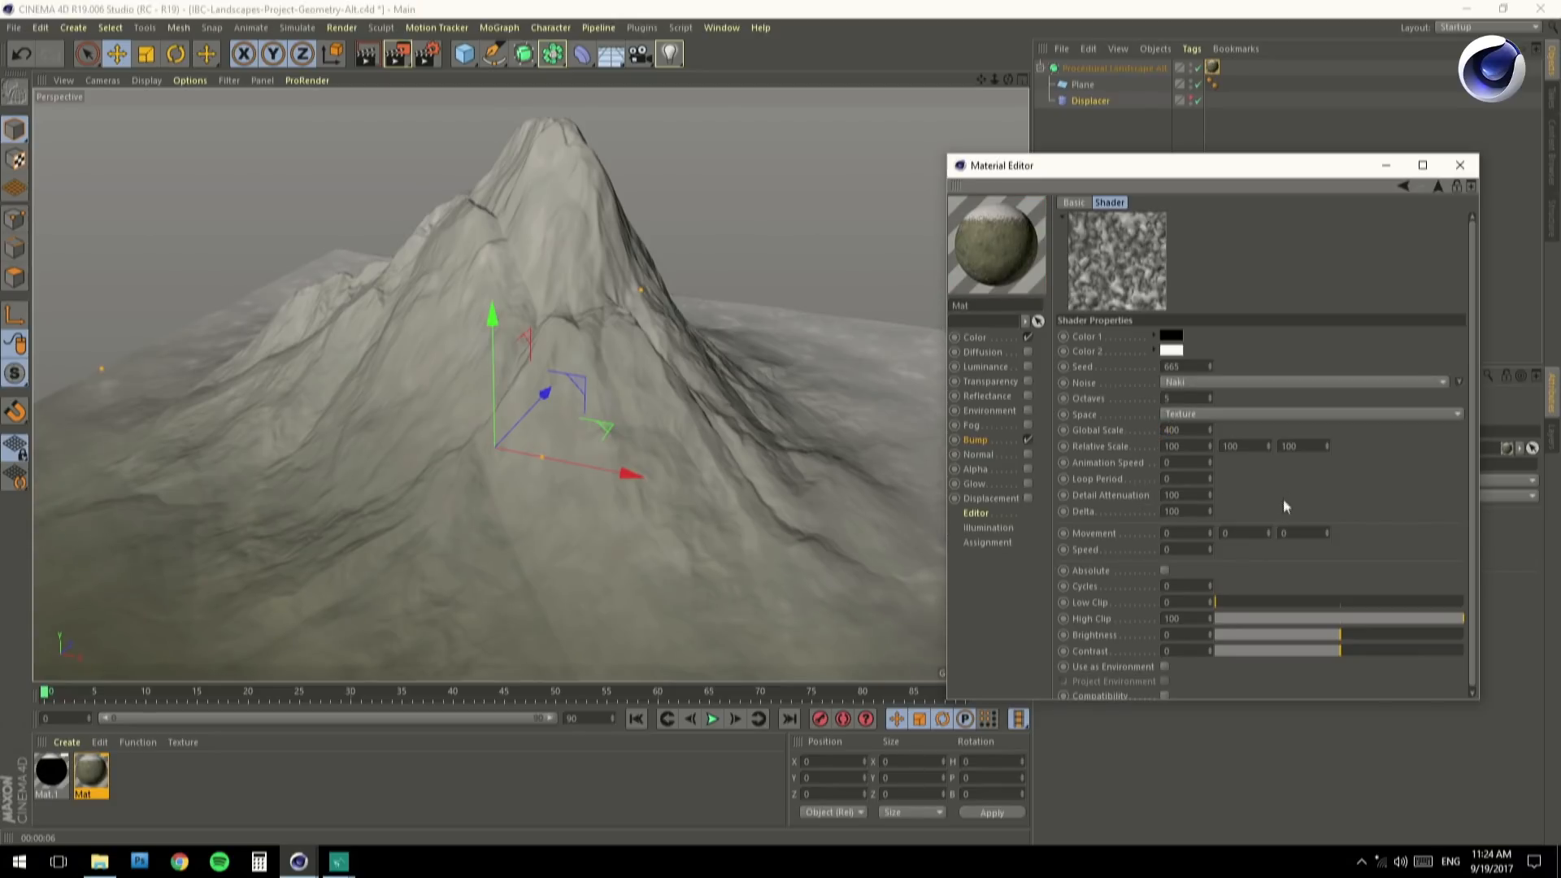
pyautogui.press('Return')
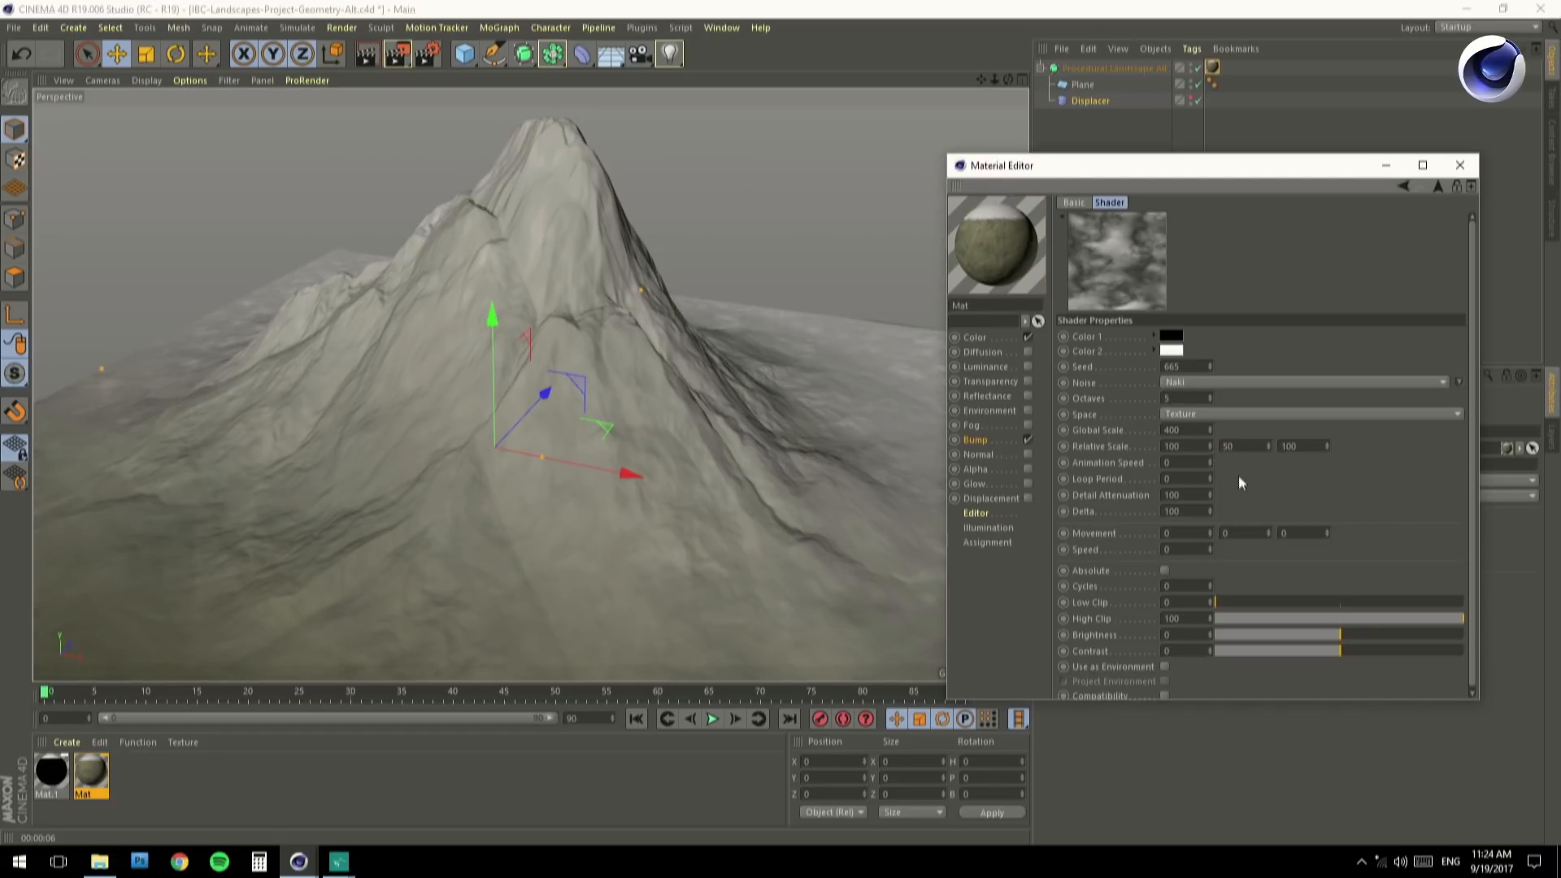
pyautogui.click(1404, 187)
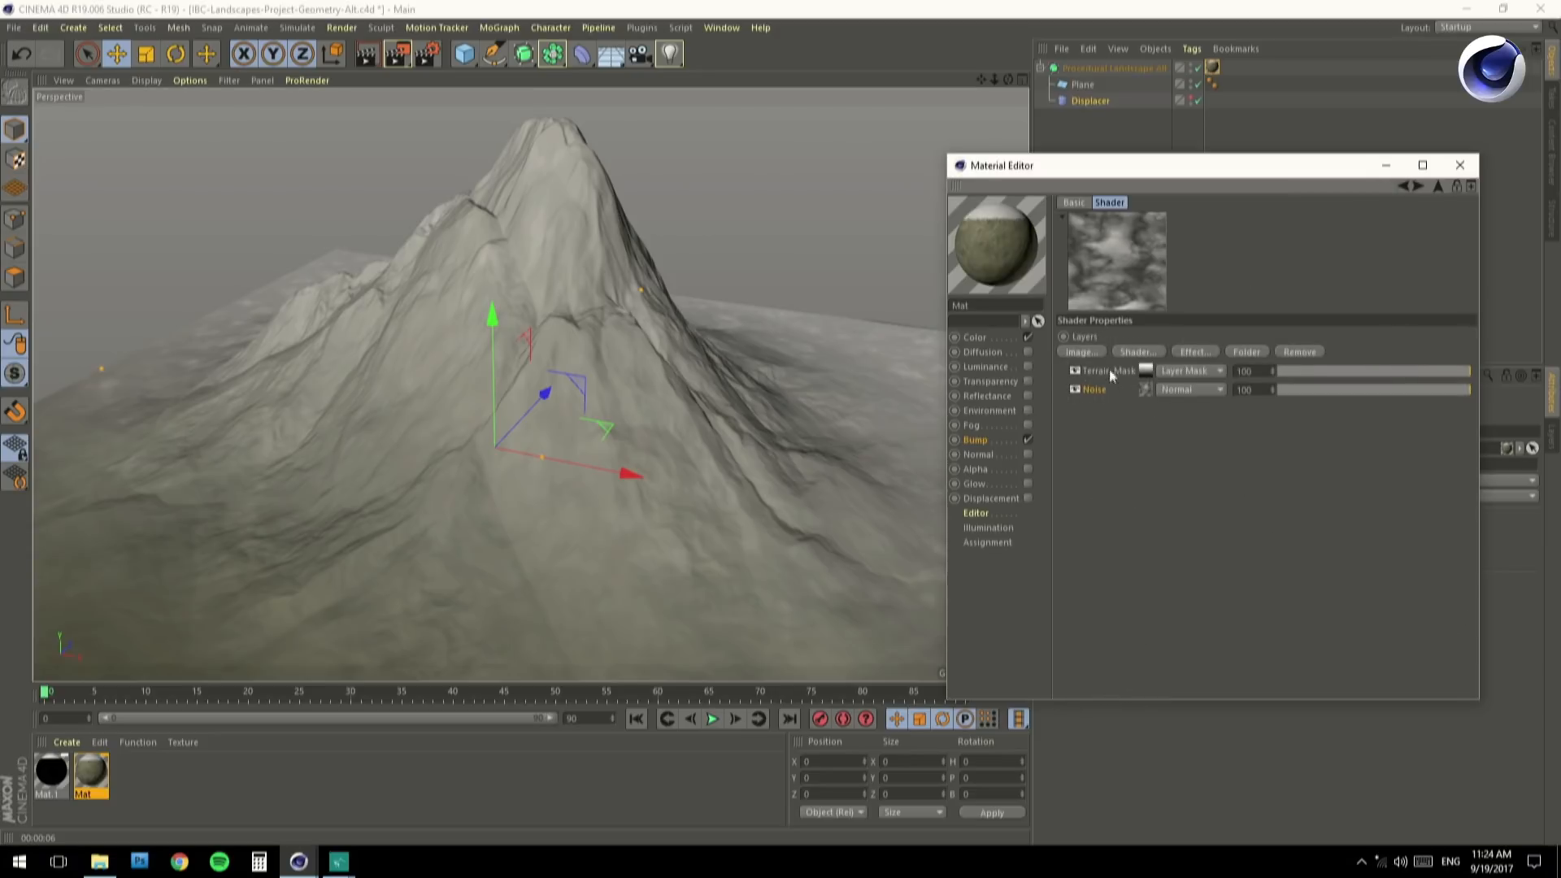
# Add a Noise shader above the Terrain Mask in the bump layers, set to Turbulence with a Global Scale of 300.
pyautogui.click(1136, 351)
pyautogui.click(1212, 442)
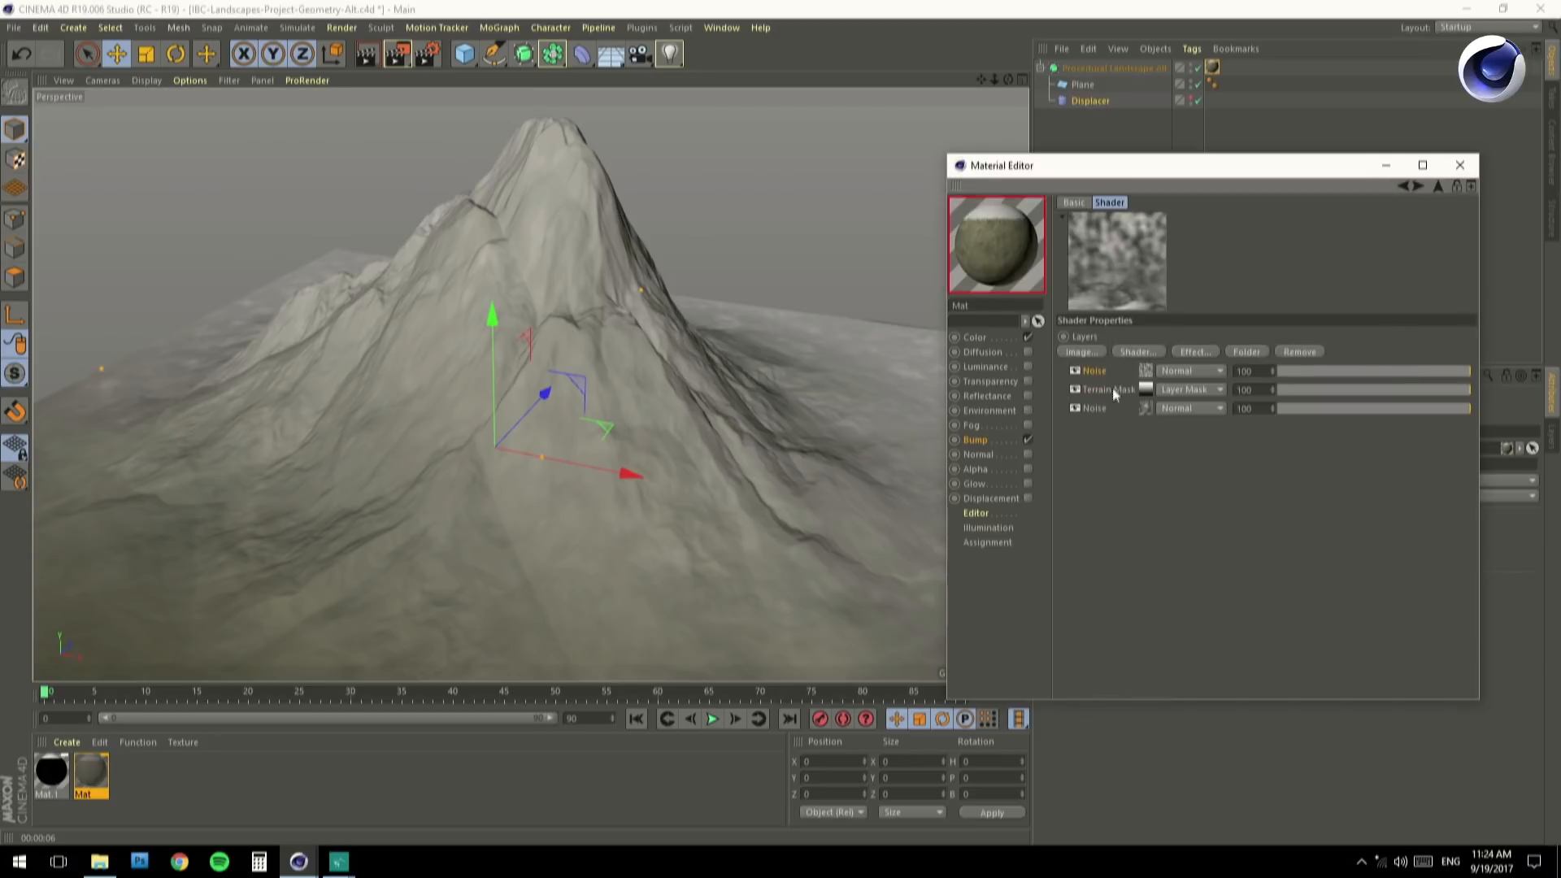
pyautogui.click(1143, 371)
pyautogui.click(1185, 387)
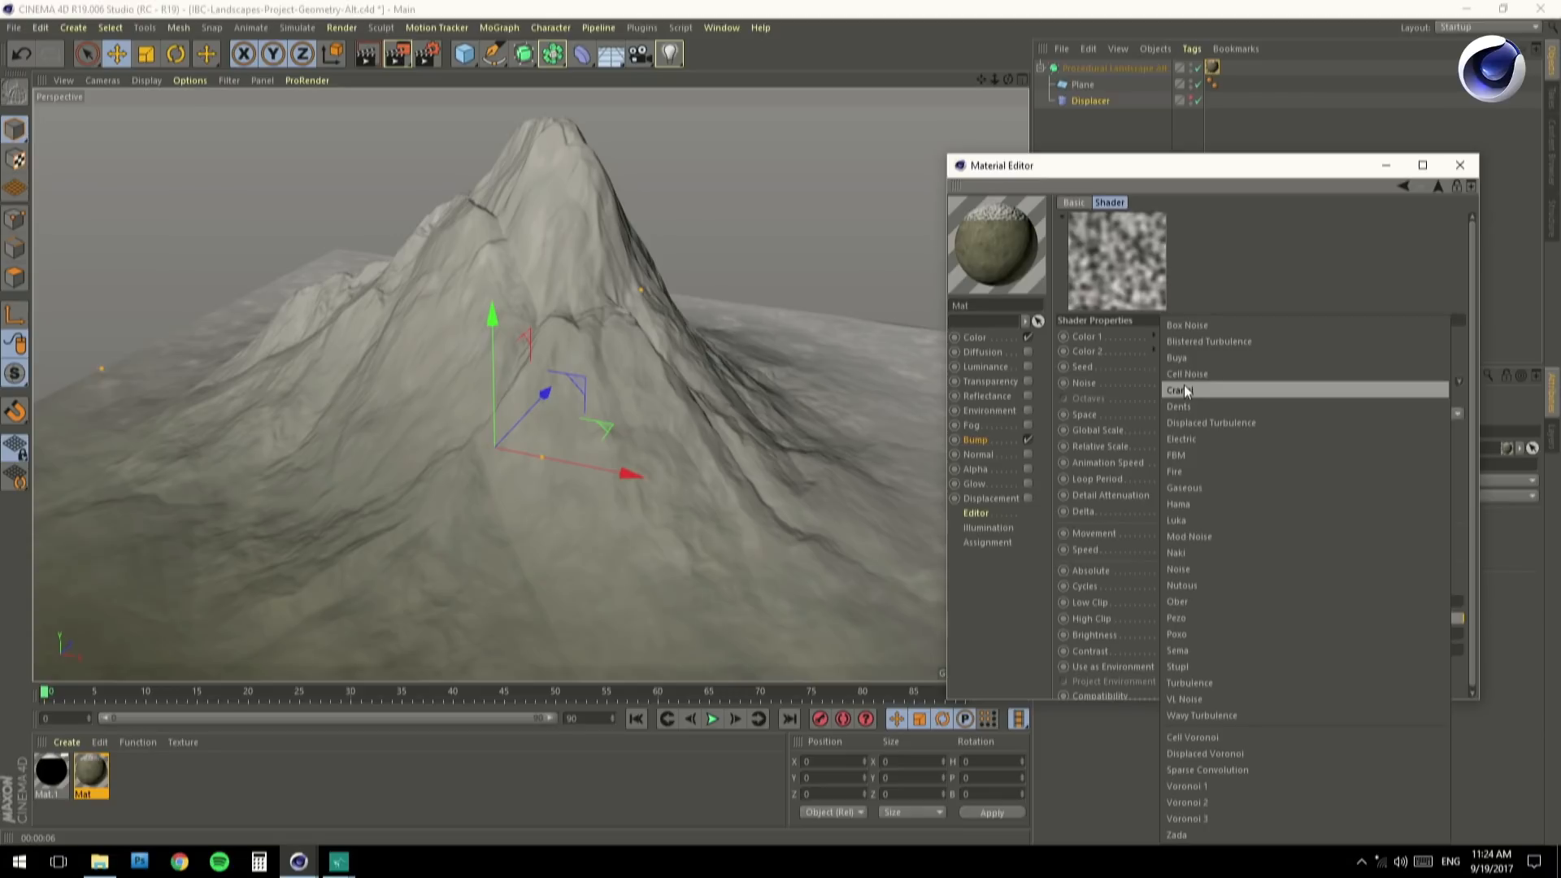
pyautogui.click(1206, 683)
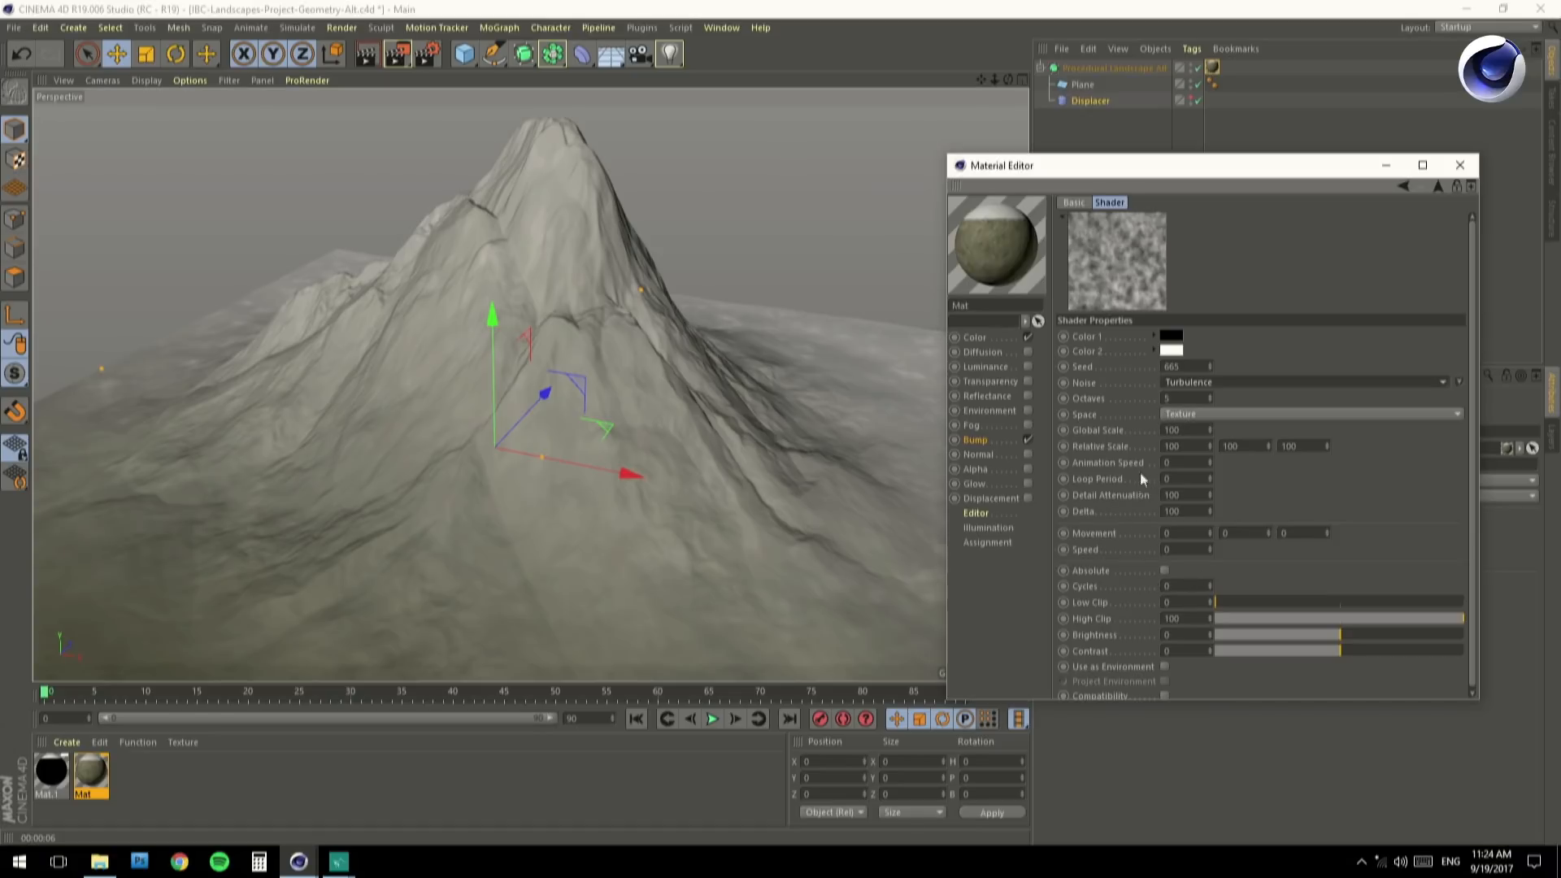
pyautogui.moveTo(1171, 432); pyautogui.dragTo(1151, 439)
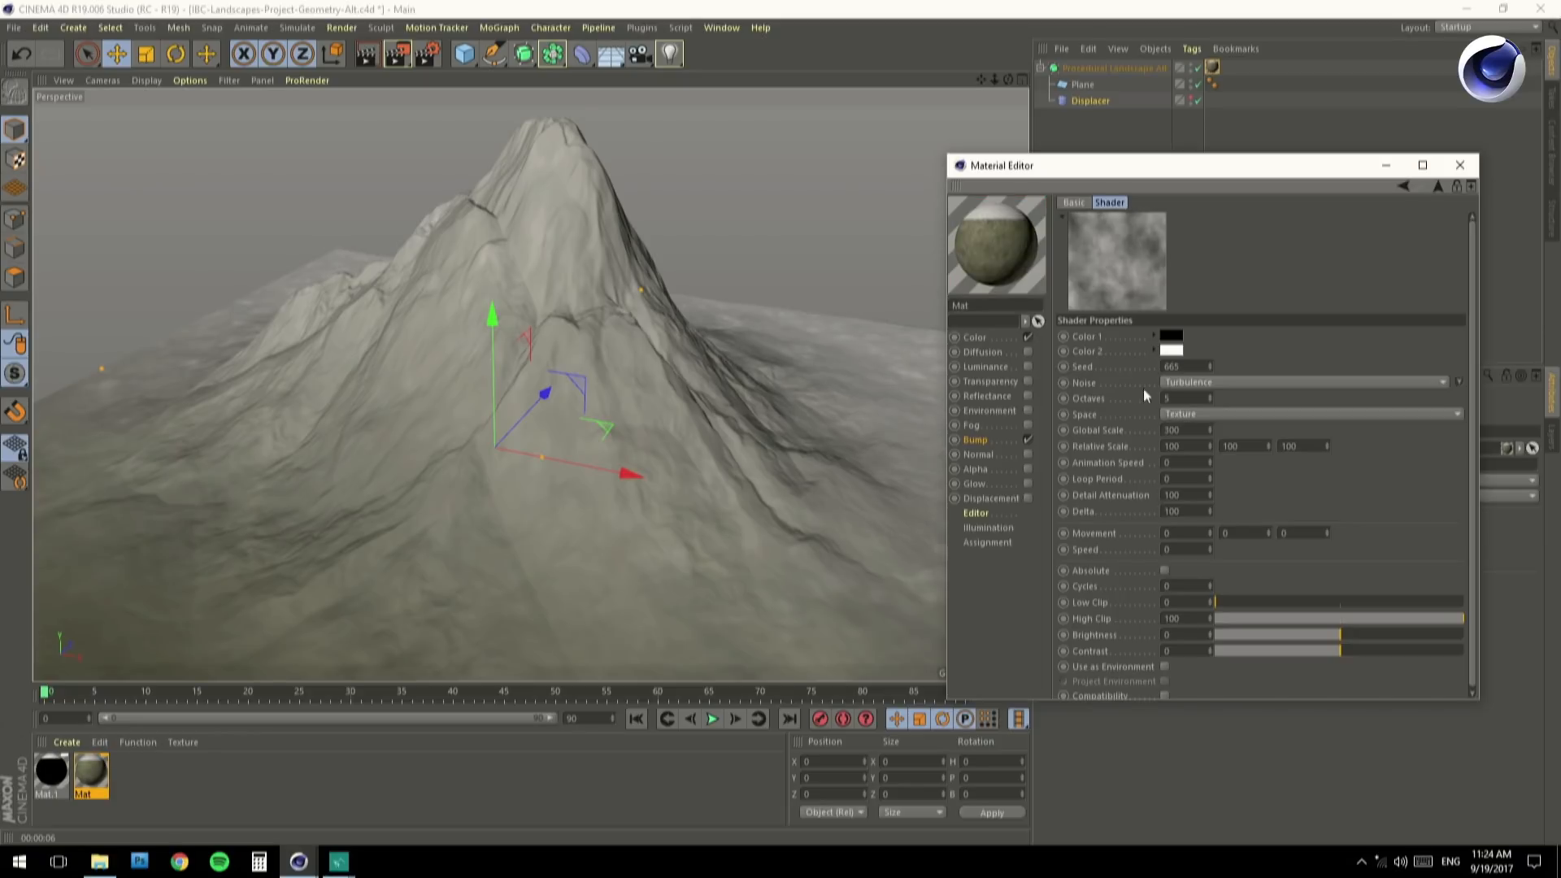
# Set Color 1 of the bump Turbulence noise to a gray with a brightness value of 60% and return to the layers.
pyautogui.click(1171, 336)
pyautogui.click(1184, 367)
pyautogui.moveTo(1185, 372); pyautogui.dragTo(1206, 371)
pyautogui.click(1139, 392)
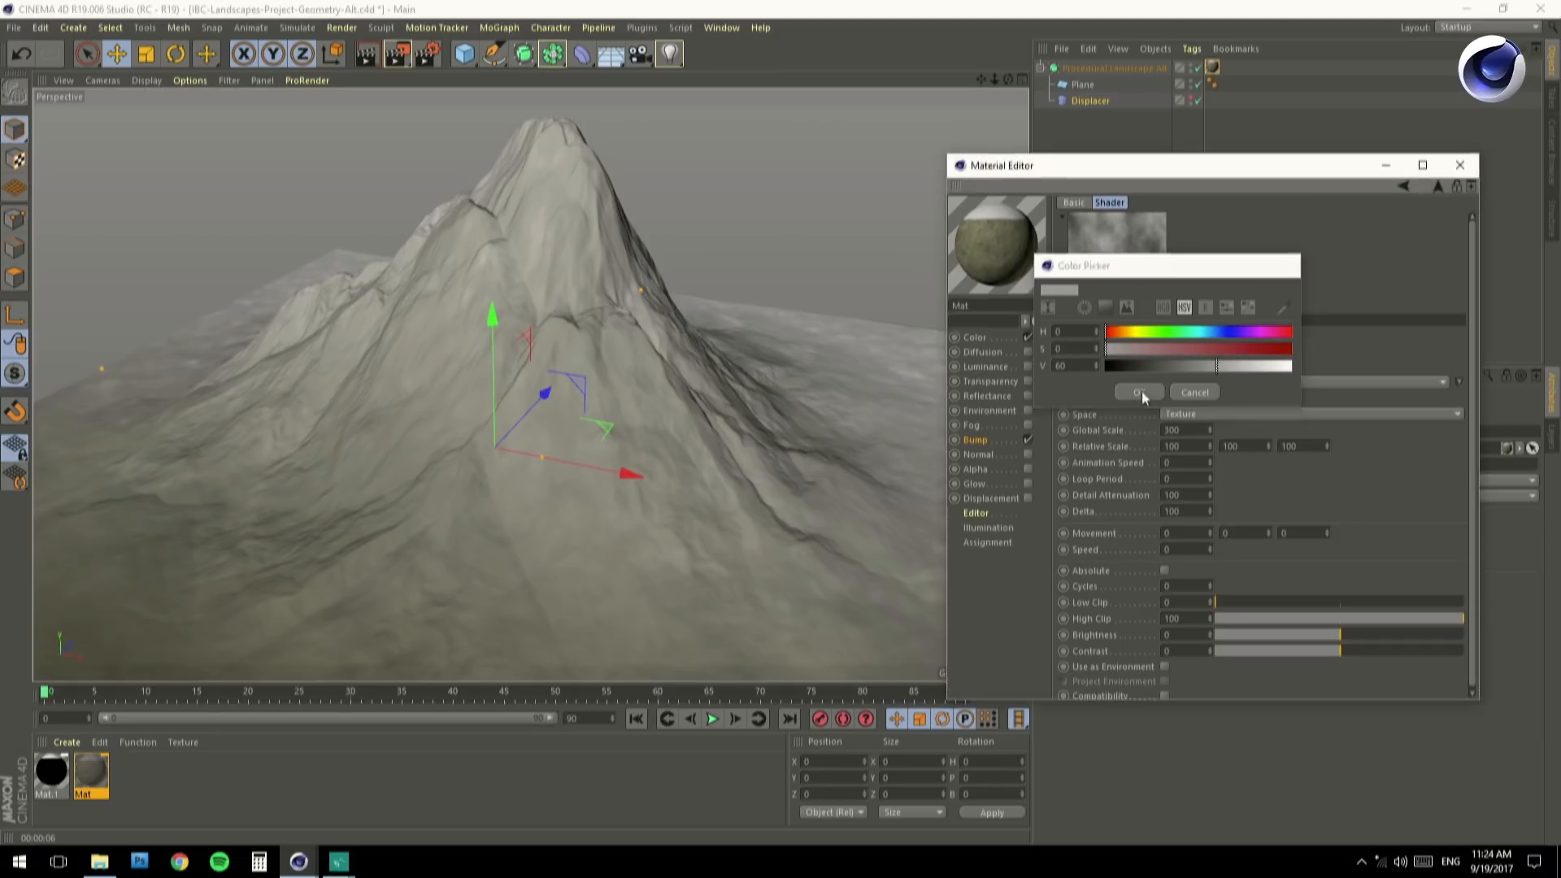
pyautogui.click(1405, 185)
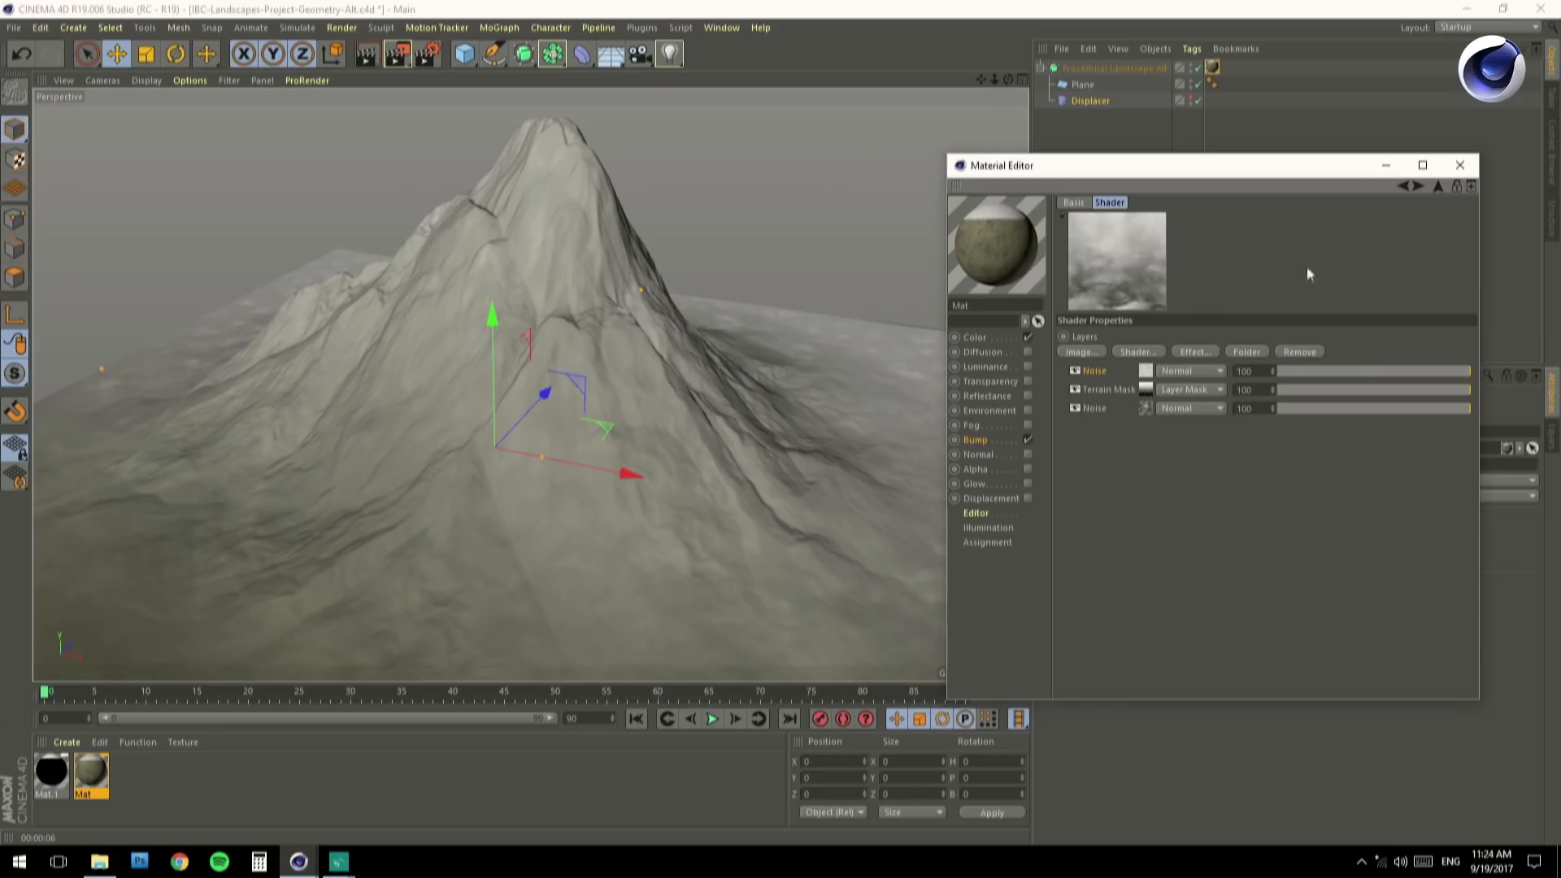
# Set the Bump channel's Strength to 100 and render the view.
pyautogui.click(980, 439)
pyautogui.moveTo(1379, 227); pyautogui.dragTo(1511, 228)
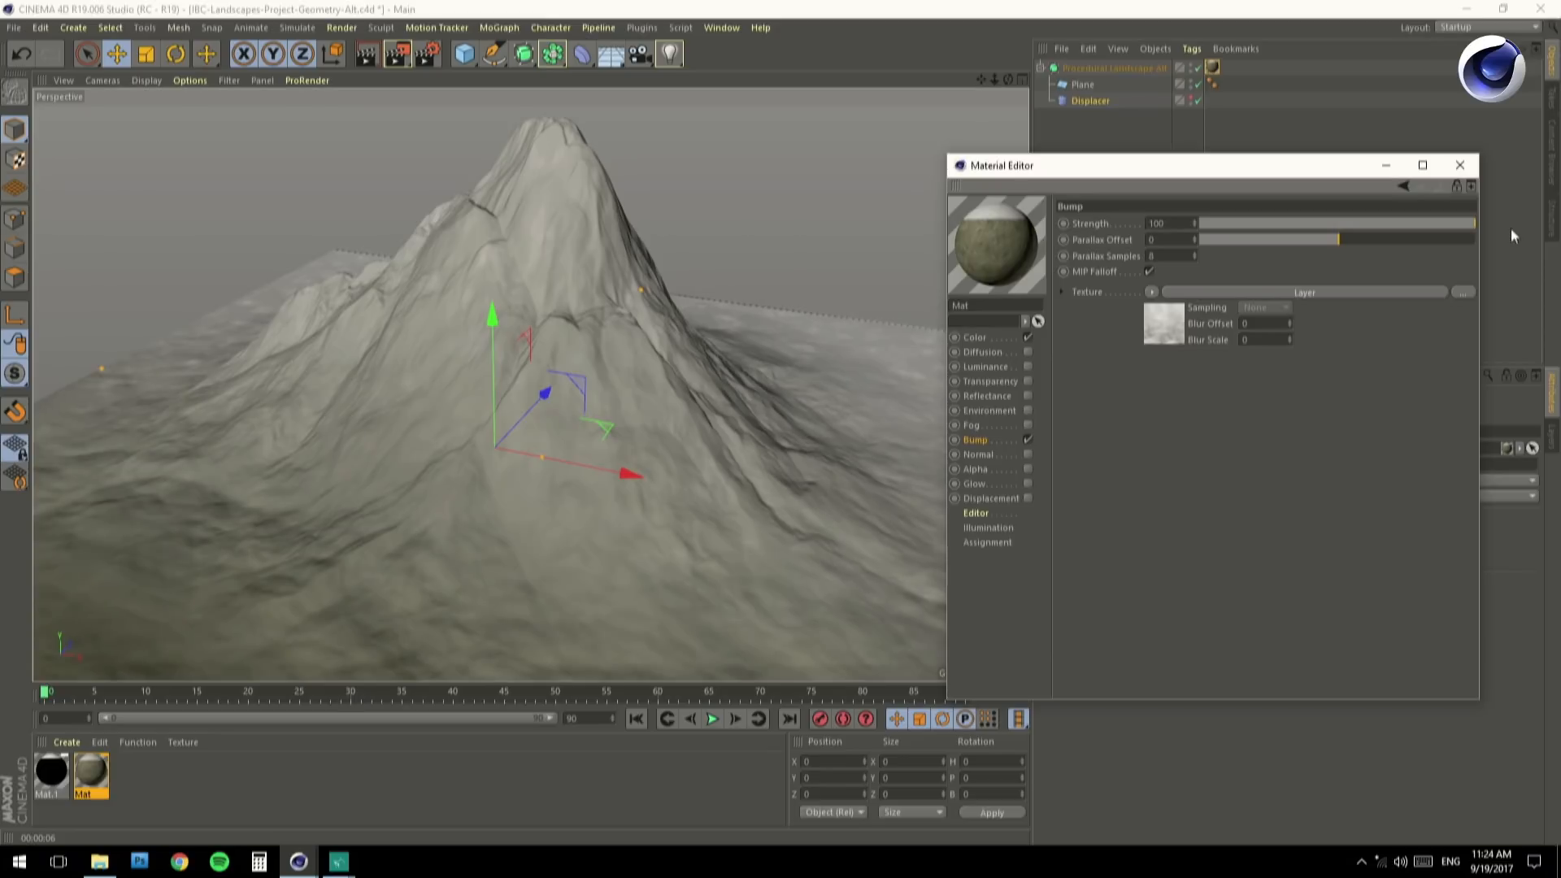
pyautogui.click(394, 59)
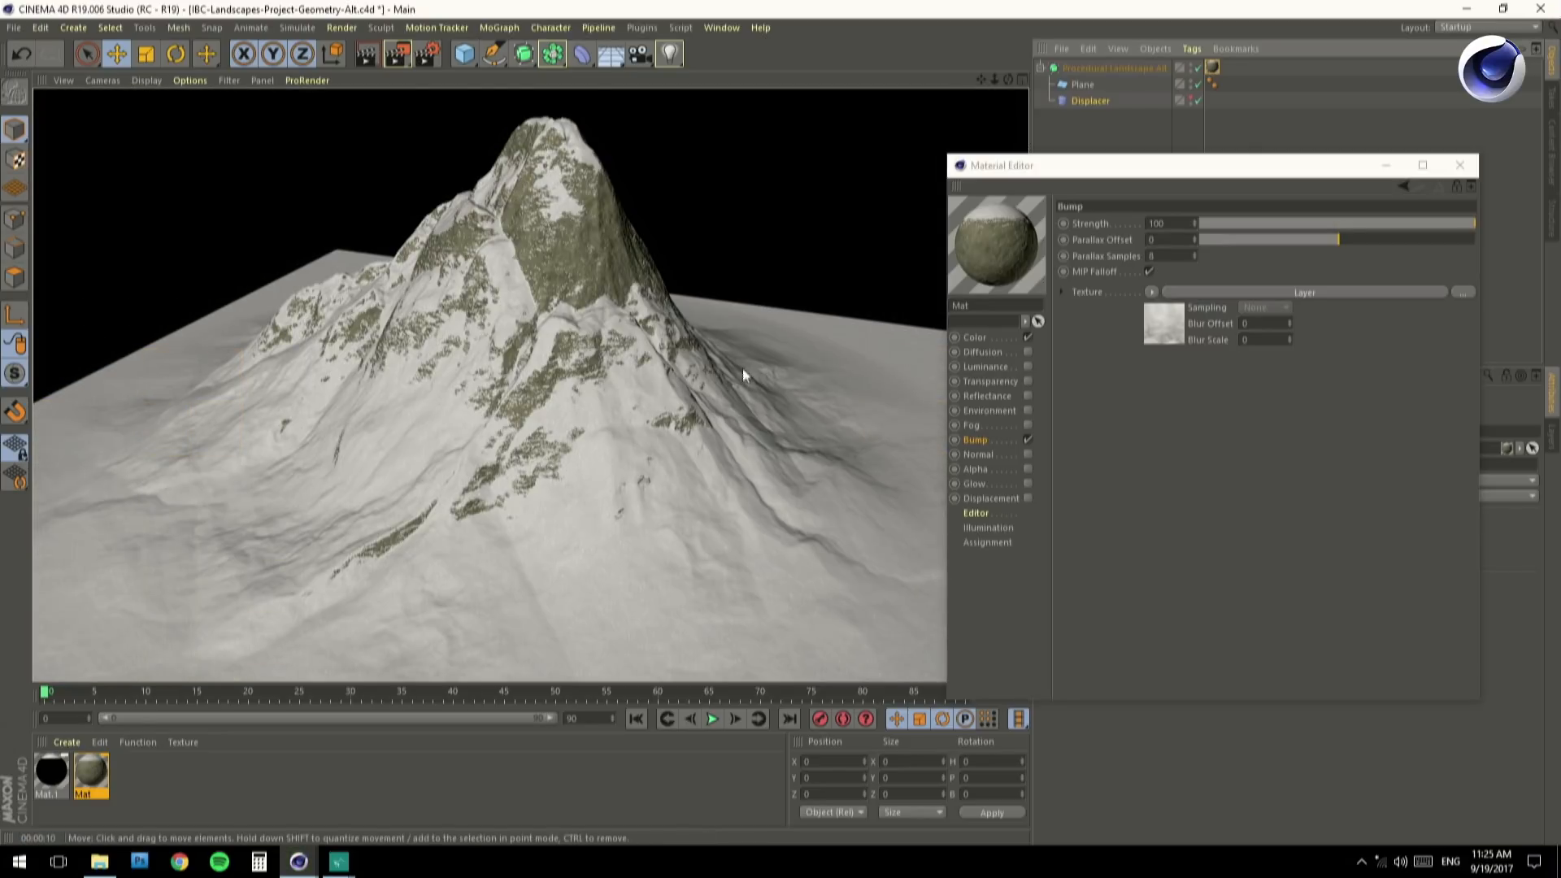
# Render a closer view of the mountain's upper slopes to examine the bump on the snow and rock.
pyautogui.press('a')
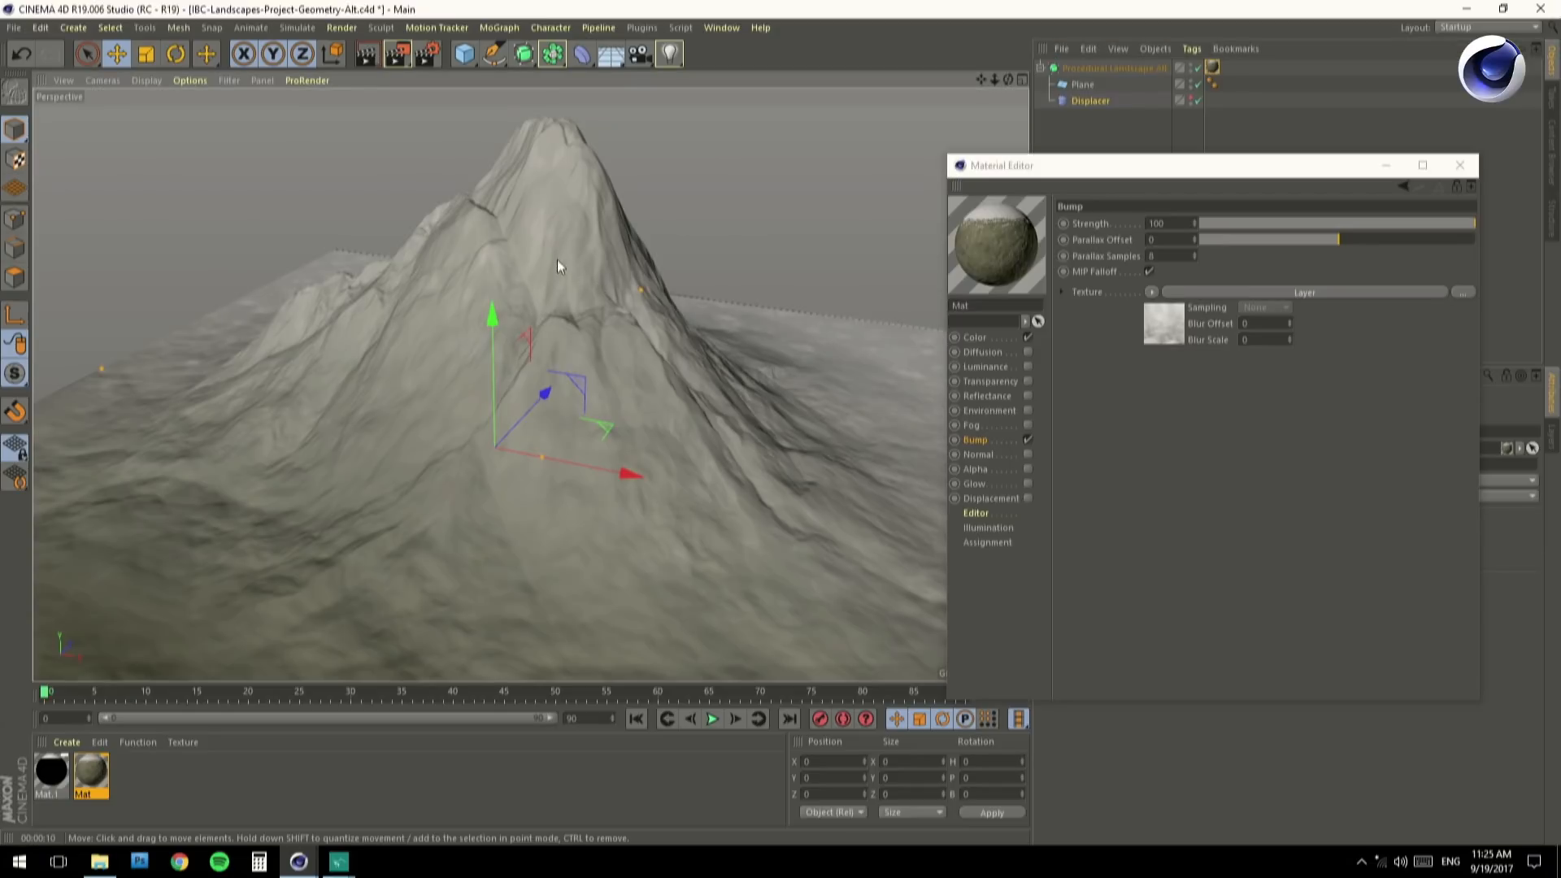
pyautogui.scroll(1, 560, 267)
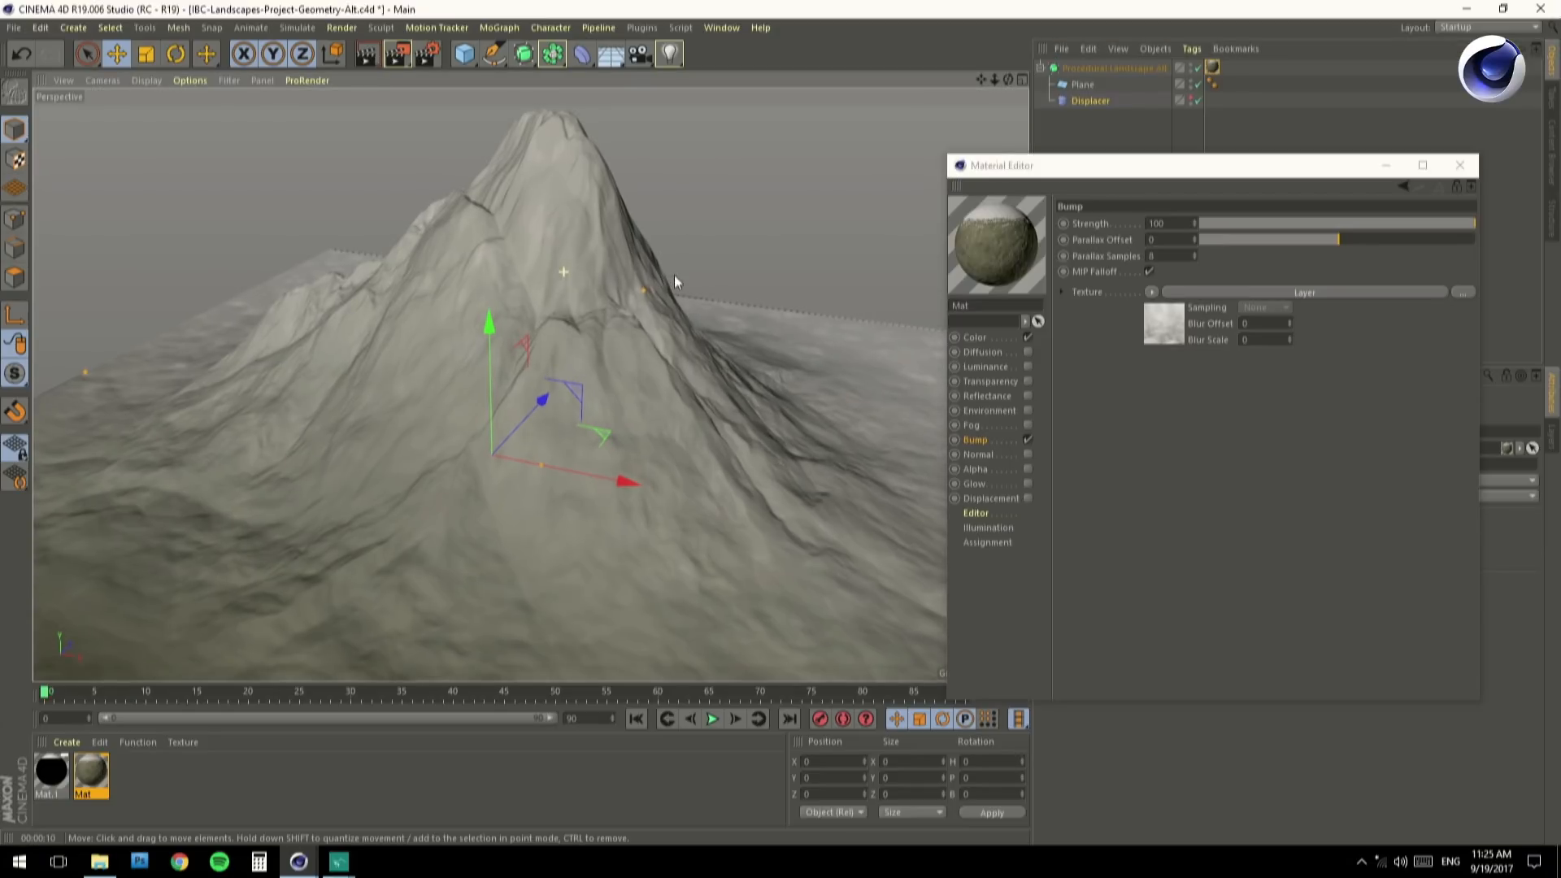
pyautogui.scroll(2, 569, 269)
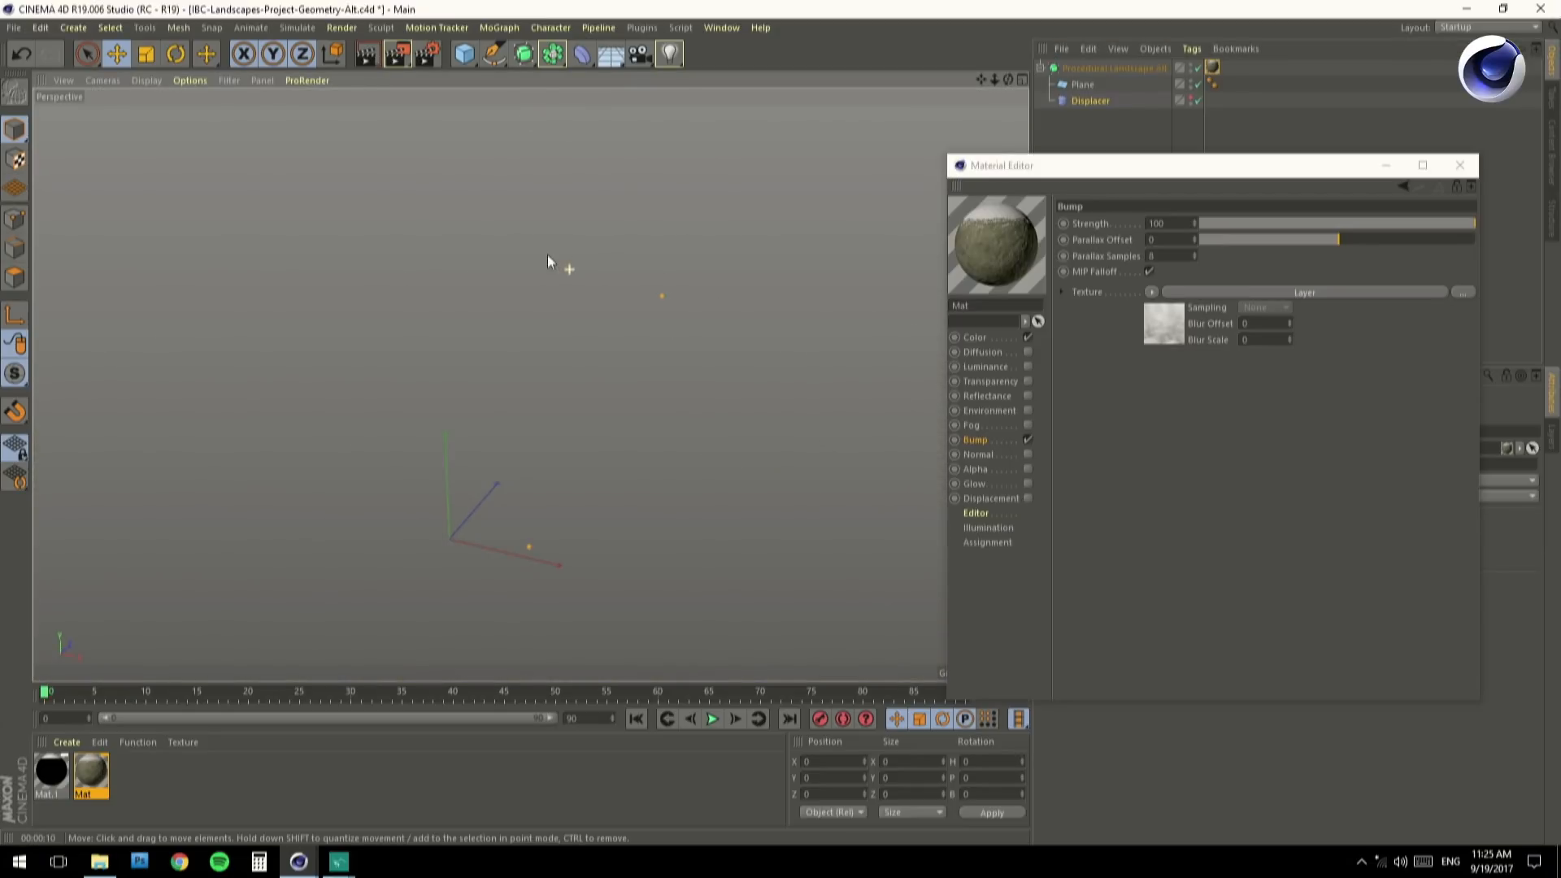
pyautogui.click(1198, 68)
pyautogui.keyDown('alt'); pyautogui.moveTo(569, 290); pyautogui.dragTo(626, 280); pyautogui.keyUp('alt')
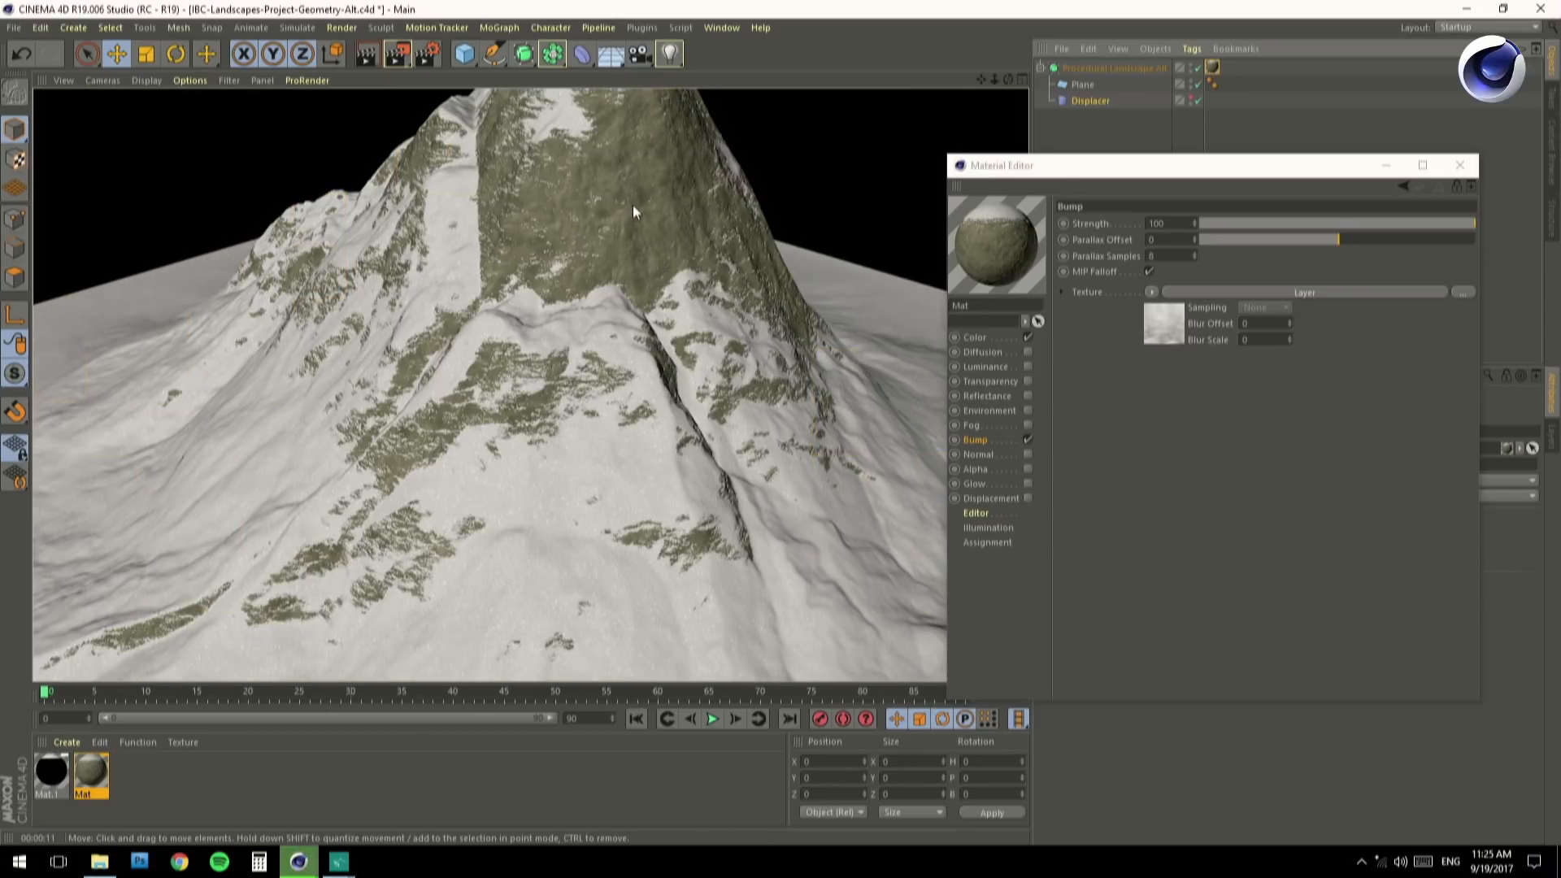
# Add a Noise shader to the Color channel's Layer shader, placed directly beneath the Terrain Mask.
pyautogui.click(974, 338)
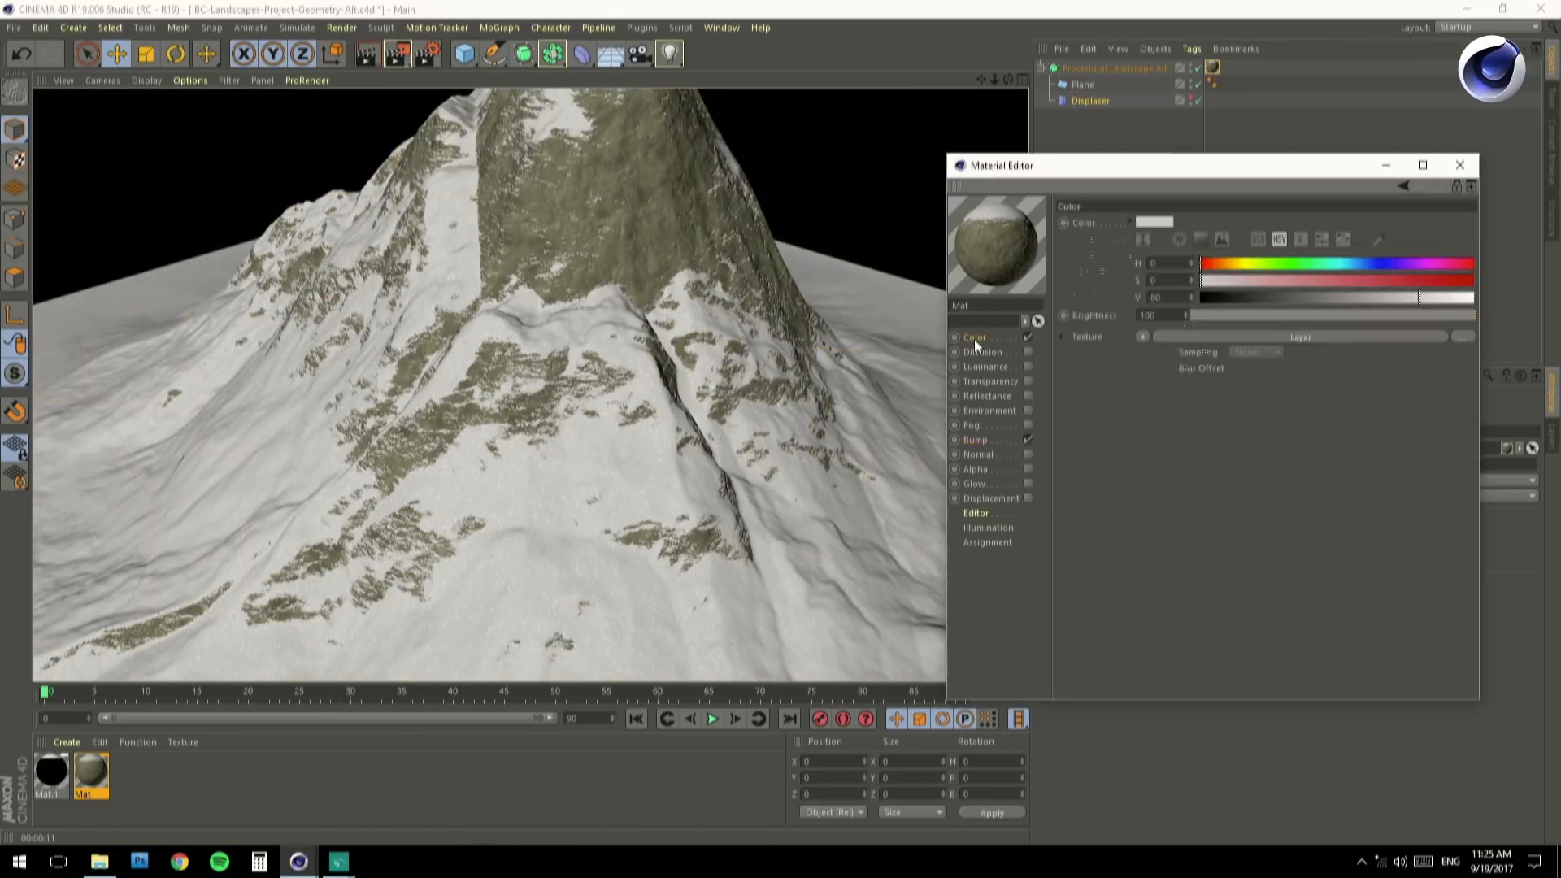
pyautogui.click(1217, 336)
pyautogui.click(1136, 355)
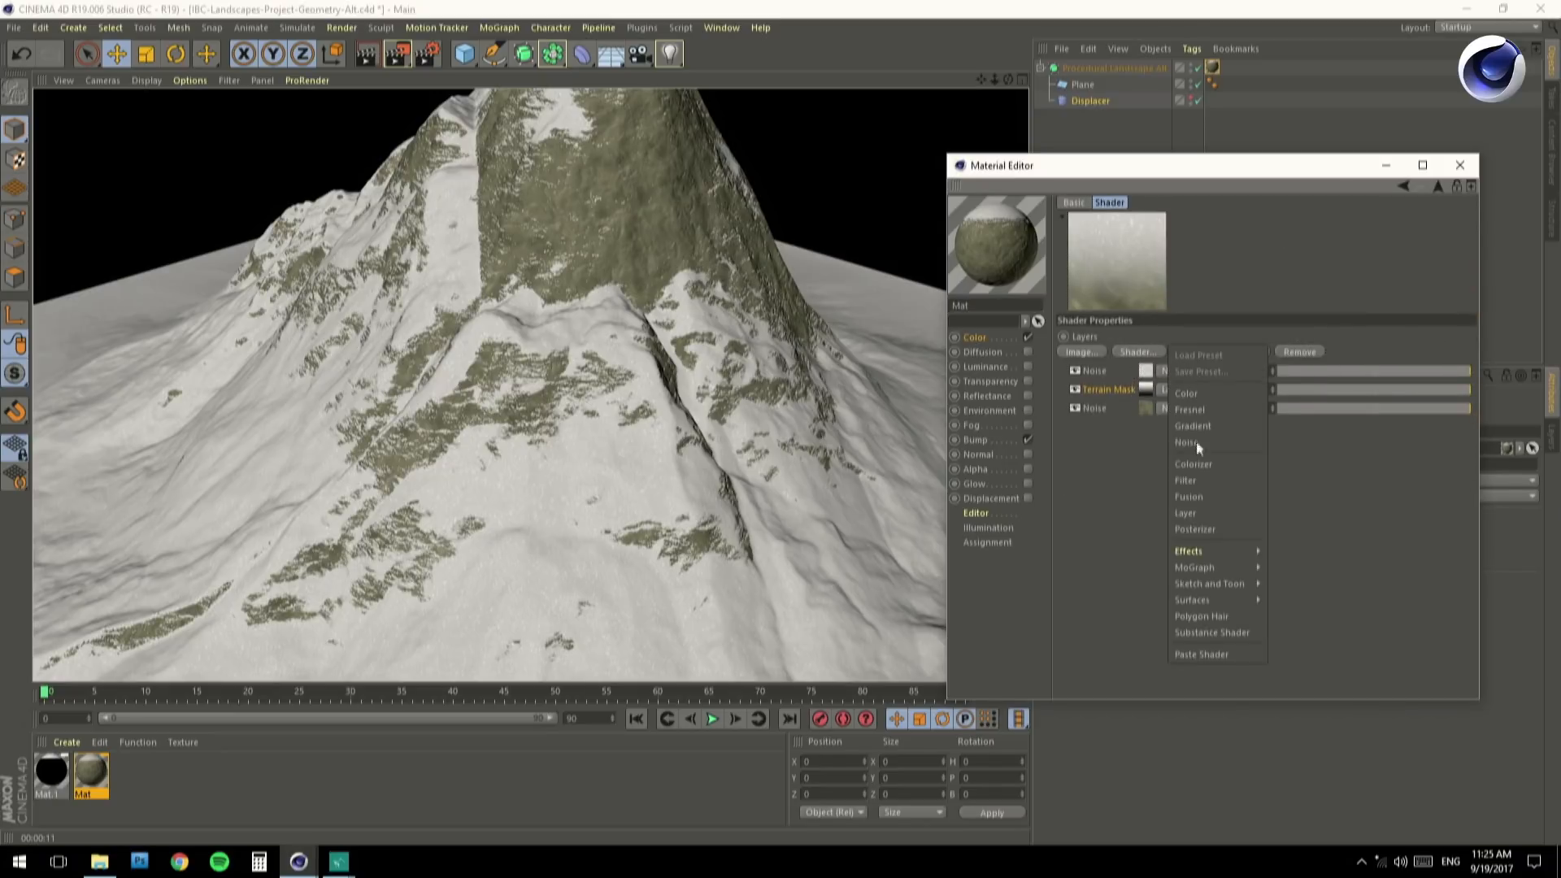
pyautogui.click(1099, 388)
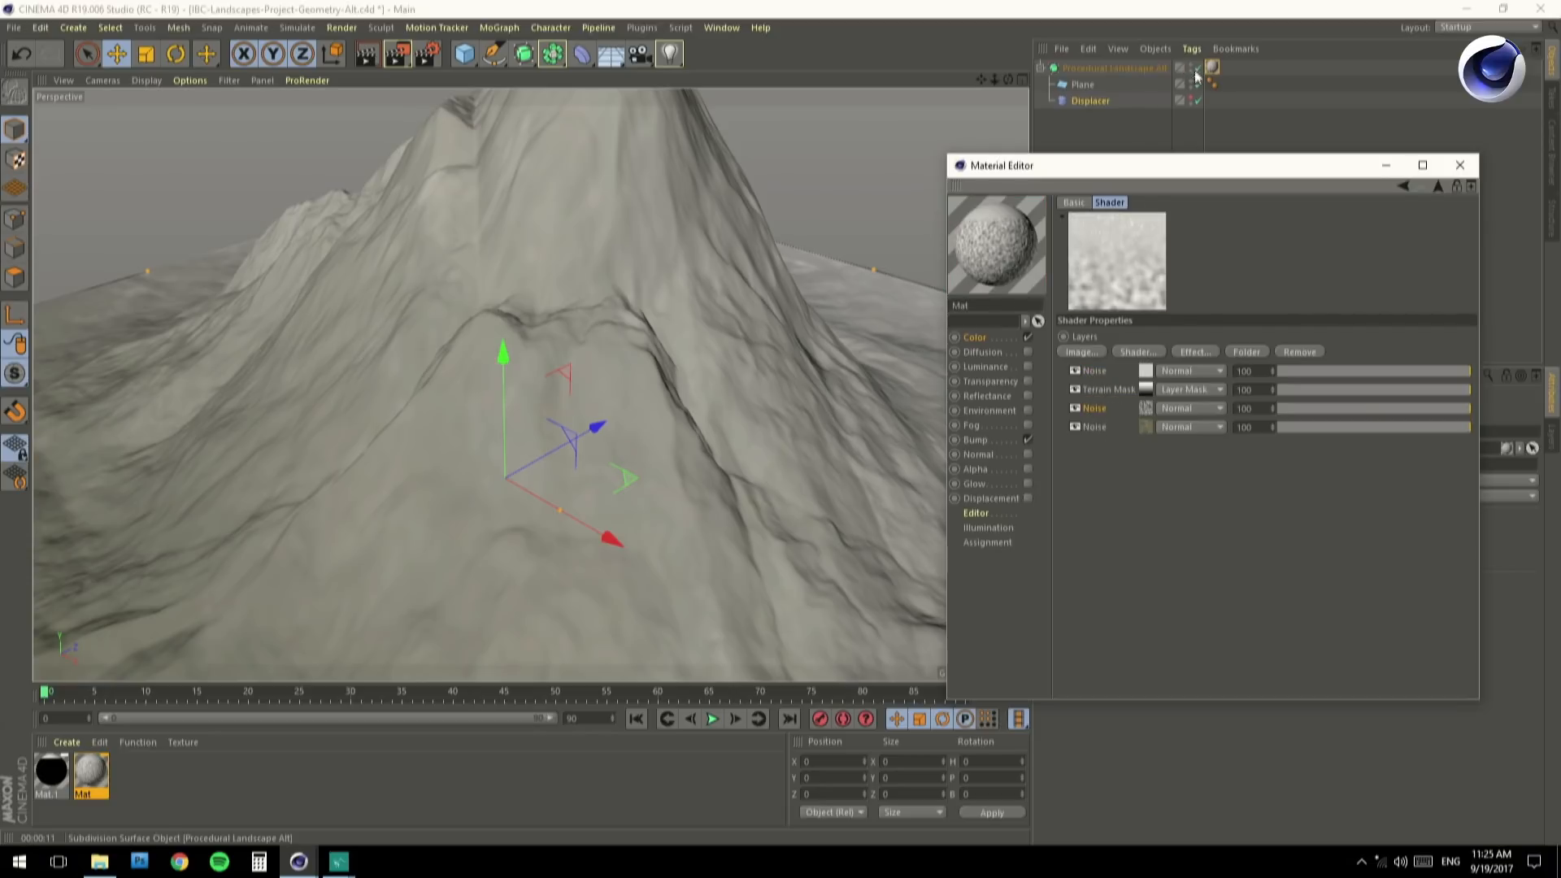
# Disable the Subdivision Surface object and set the new color noise's type to Poxo with a Global Scale of 50.
pyautogui.click(1198, 69)
pyautogui.click(1146, 408)
pyautogui.click(1198, 382)
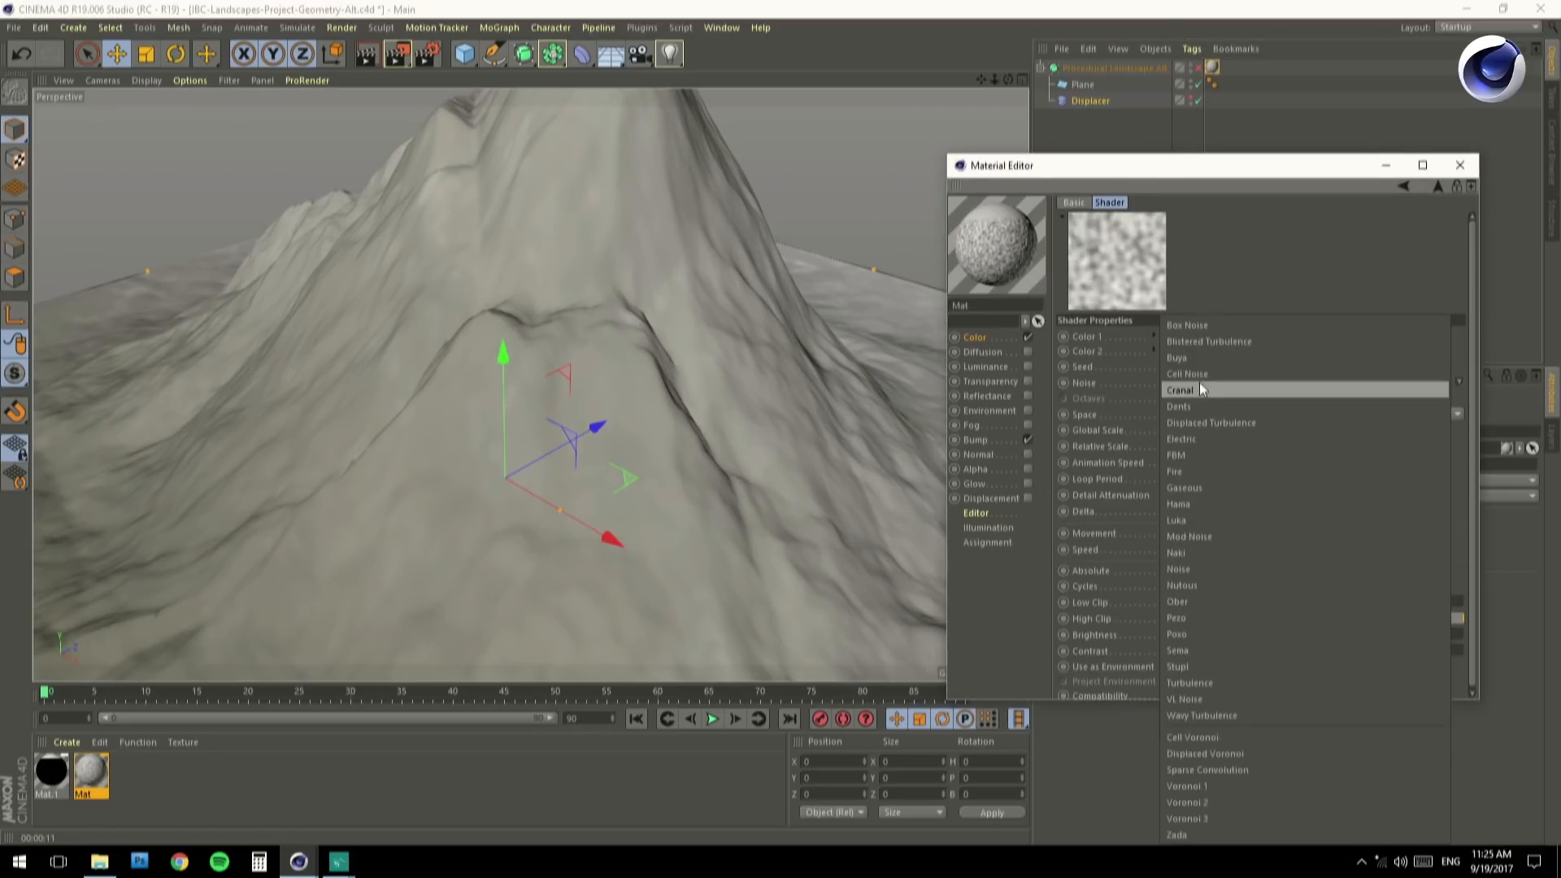
pyautogui.click(1235, 635)
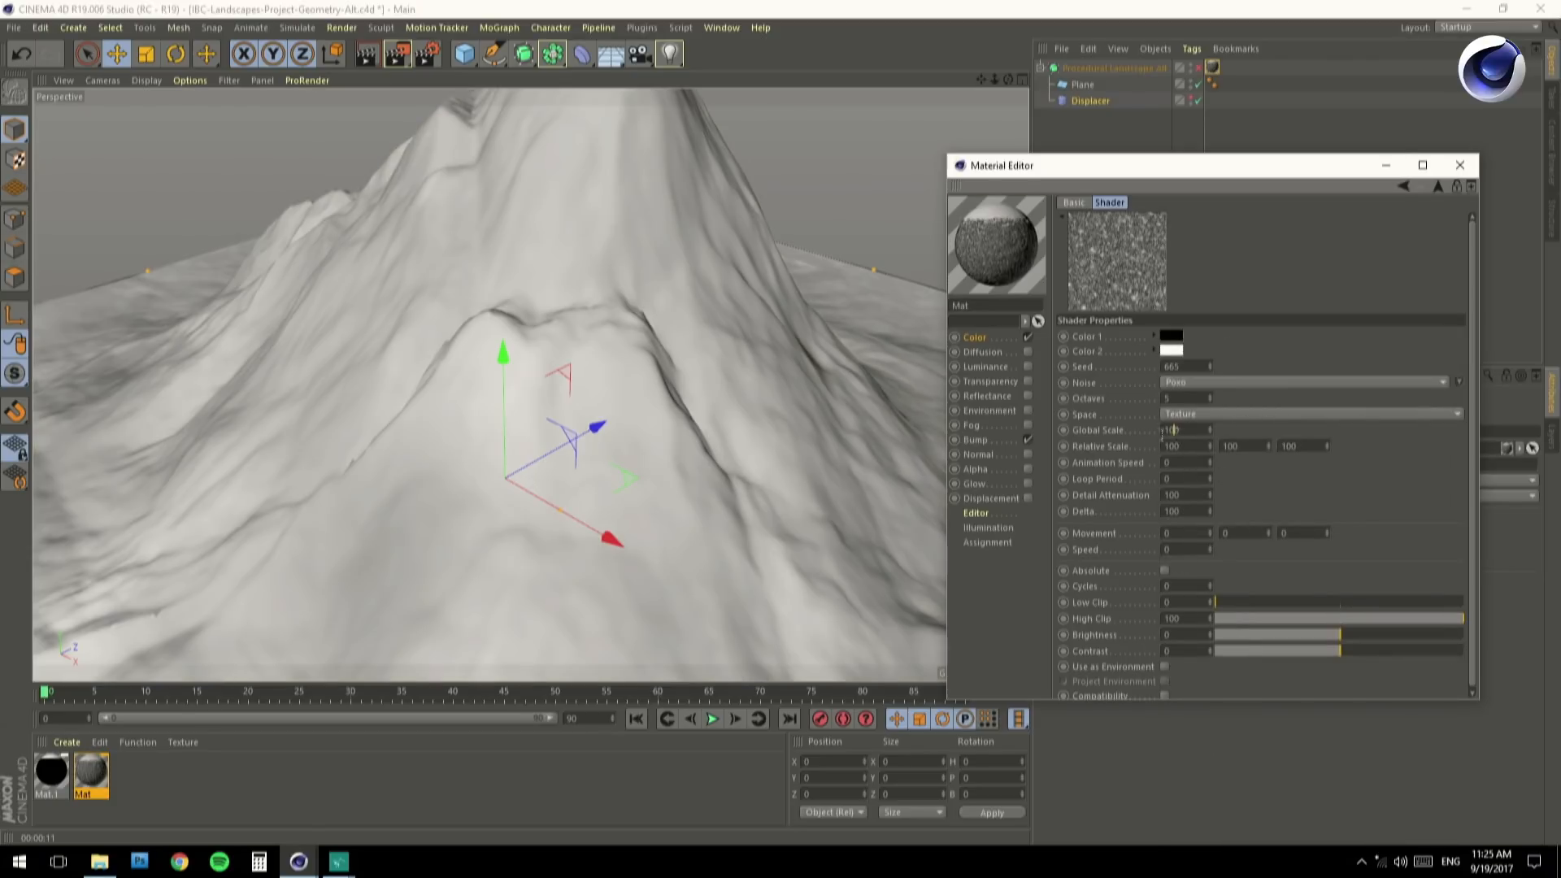
pyautogui.click(1403, 187)
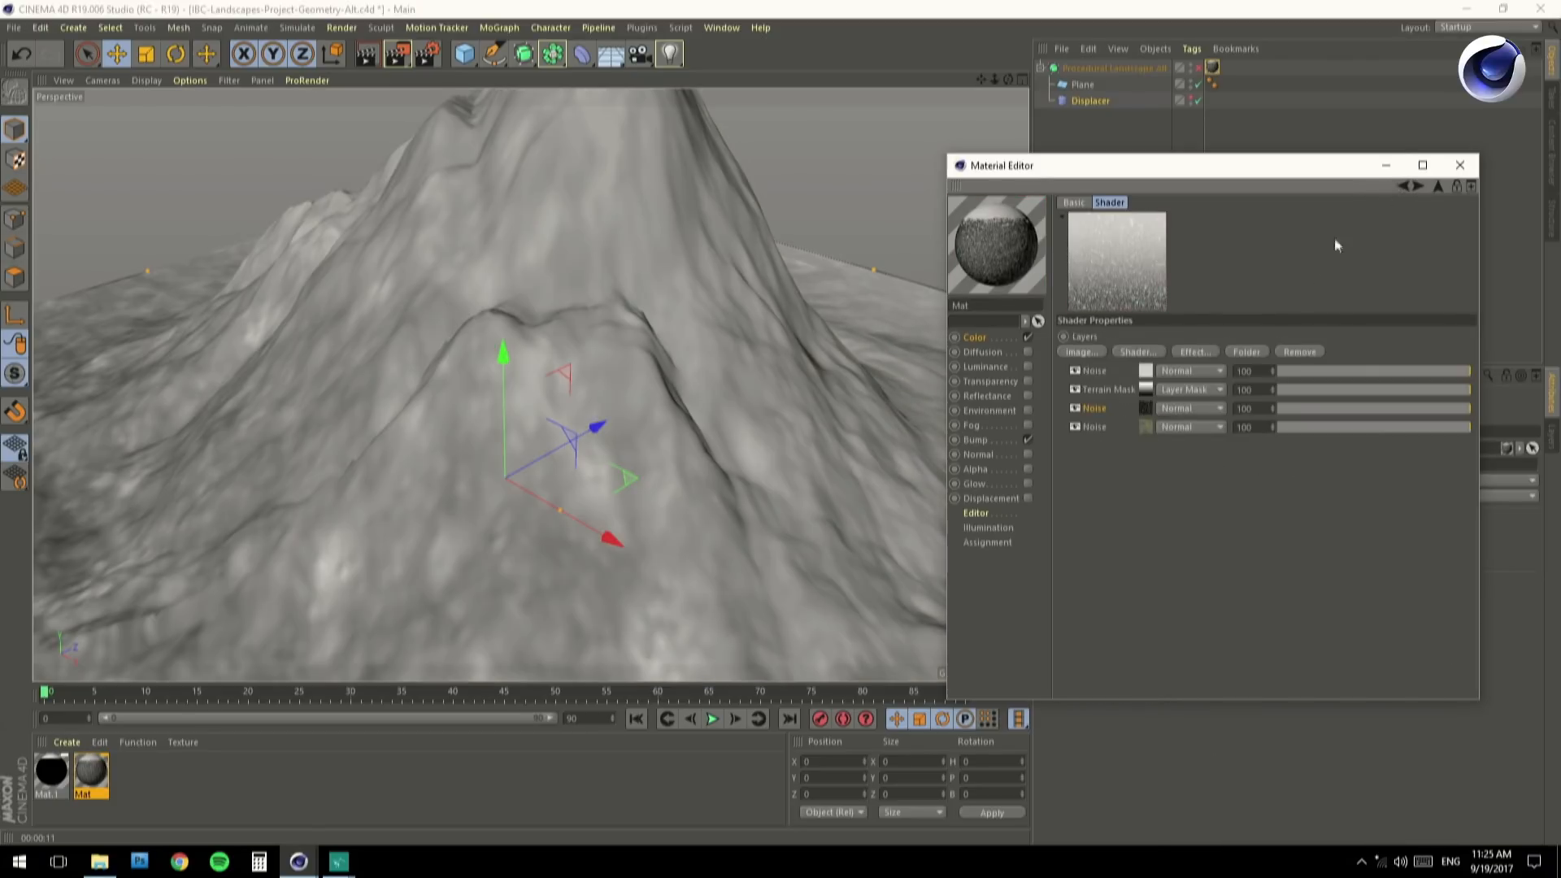
# Set the Poxo noise layer's blend mode to Overlay at 45 strength and render the view.
pyautogui.click(1208, 417)
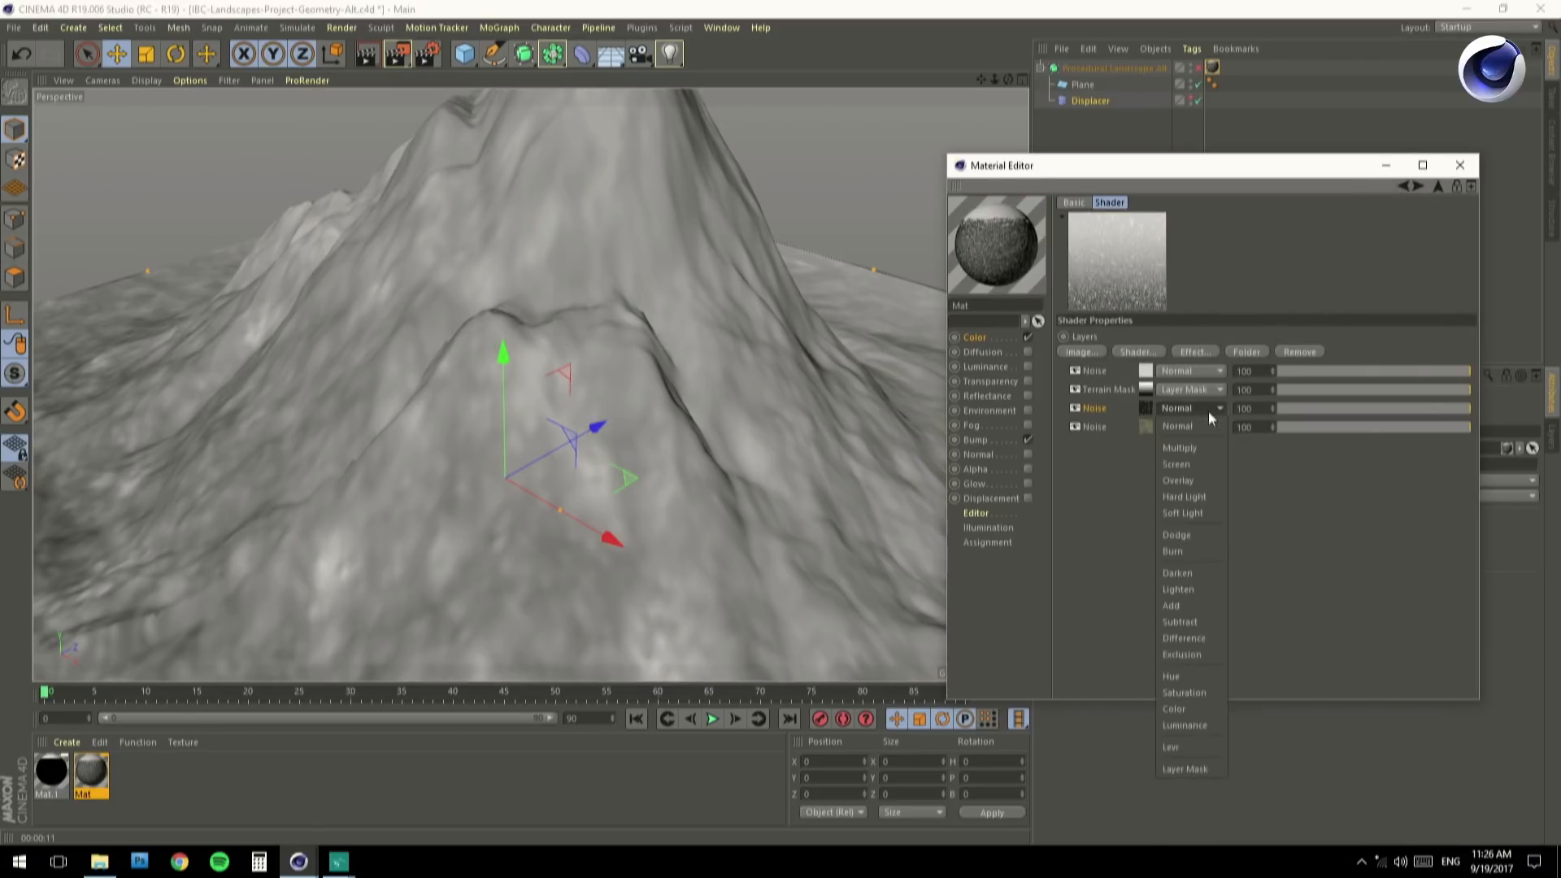
pyautogui.click(1204, 480)
pyautogui.moveTo(1366, 410); pyautogui.dragTo(1370, 418)
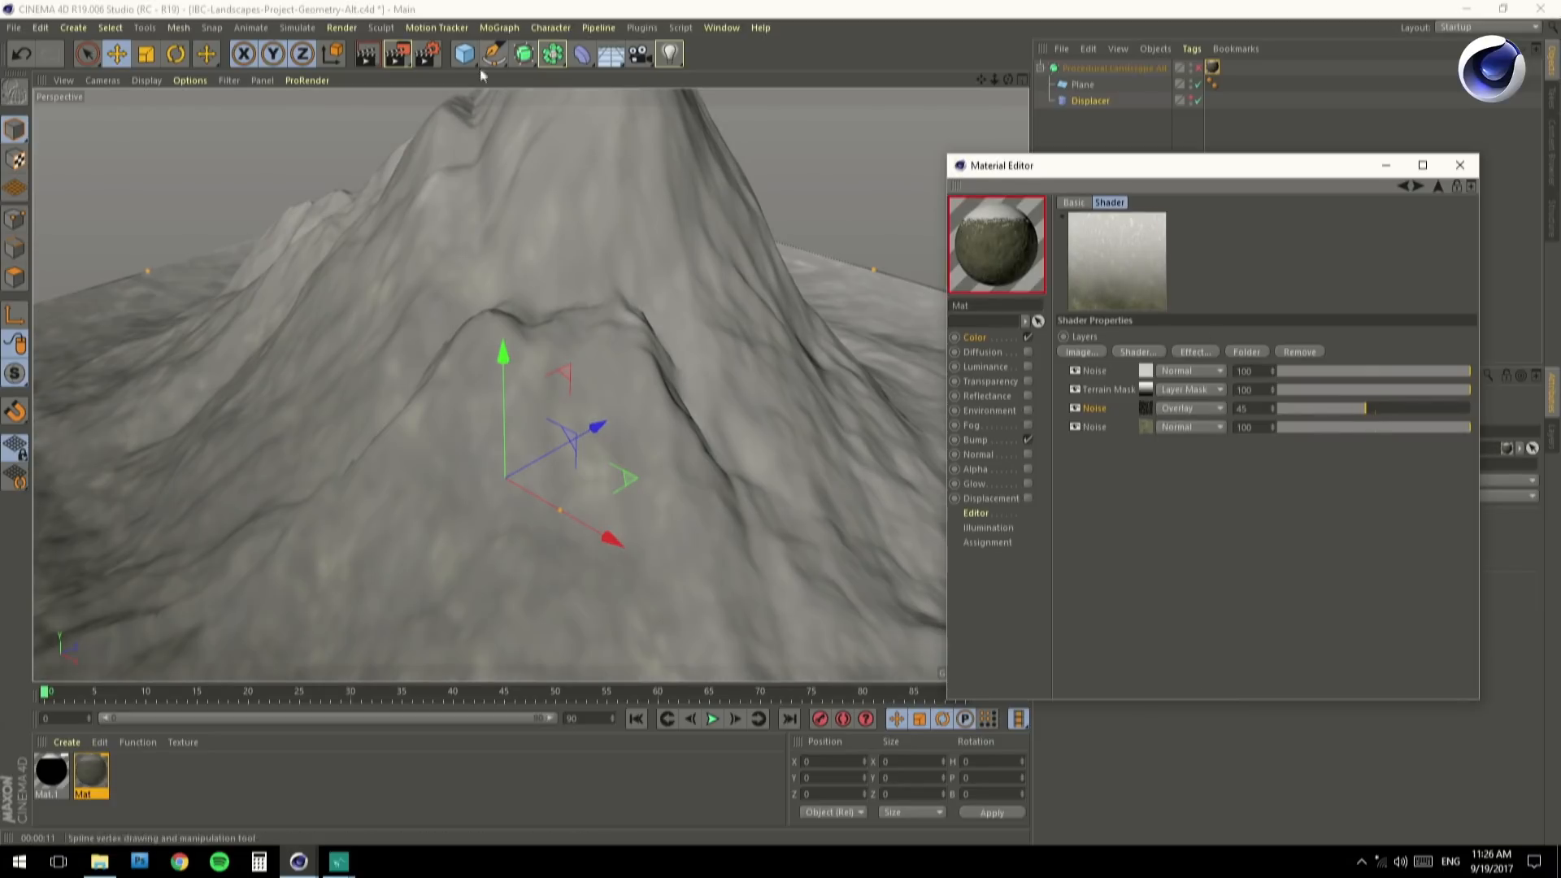
pyautogui.click(366, 56)
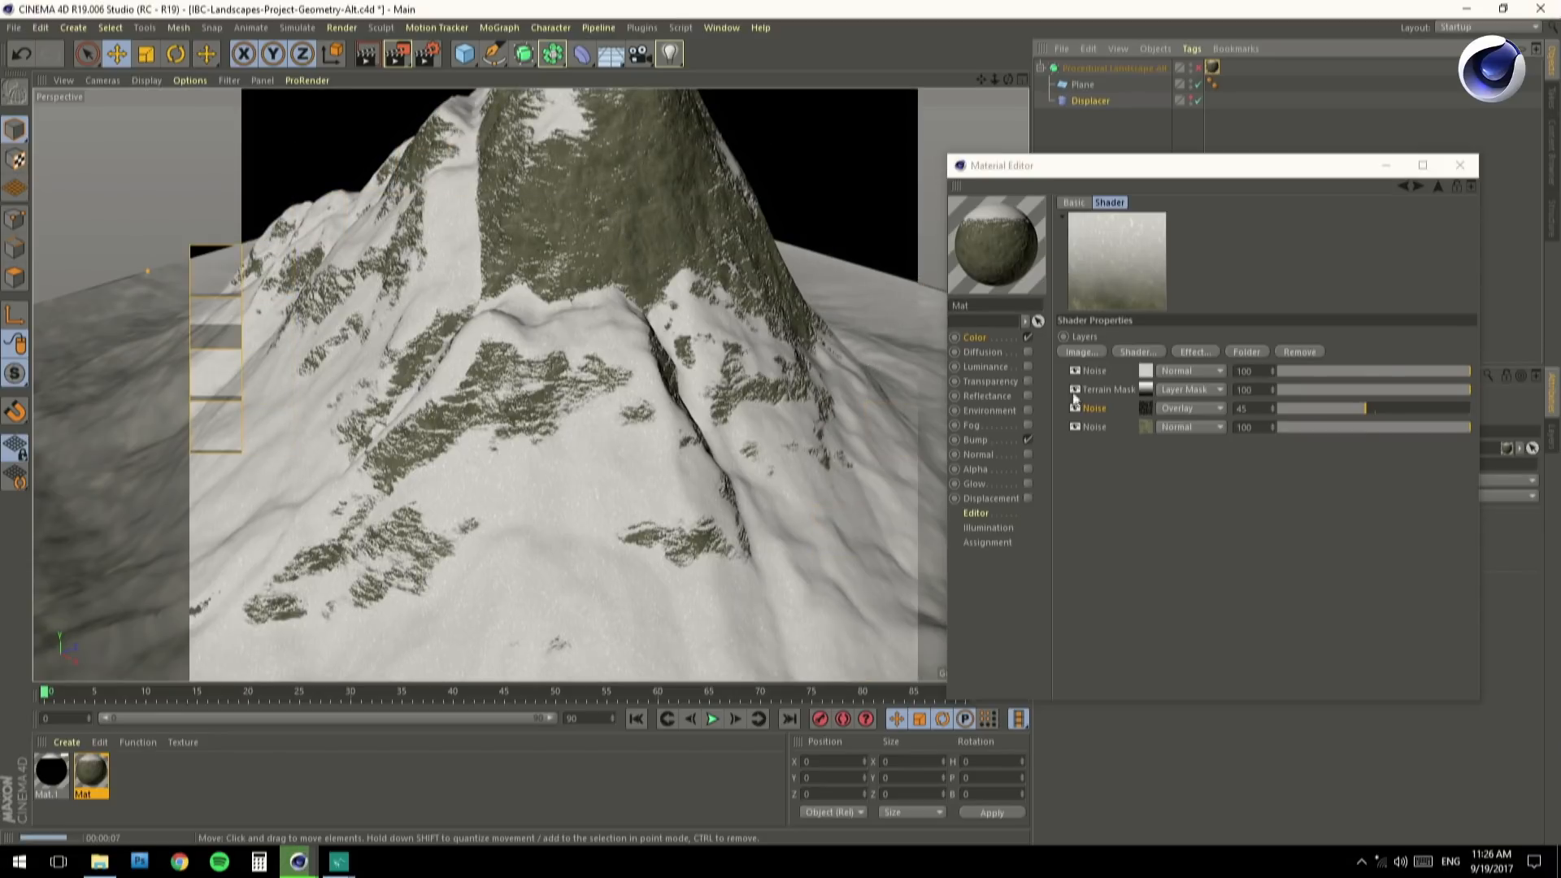
# Set the Poxo noise's Global Scale to 100 and raise its layer strength to 51.
pyautogui.click(1147, 409)
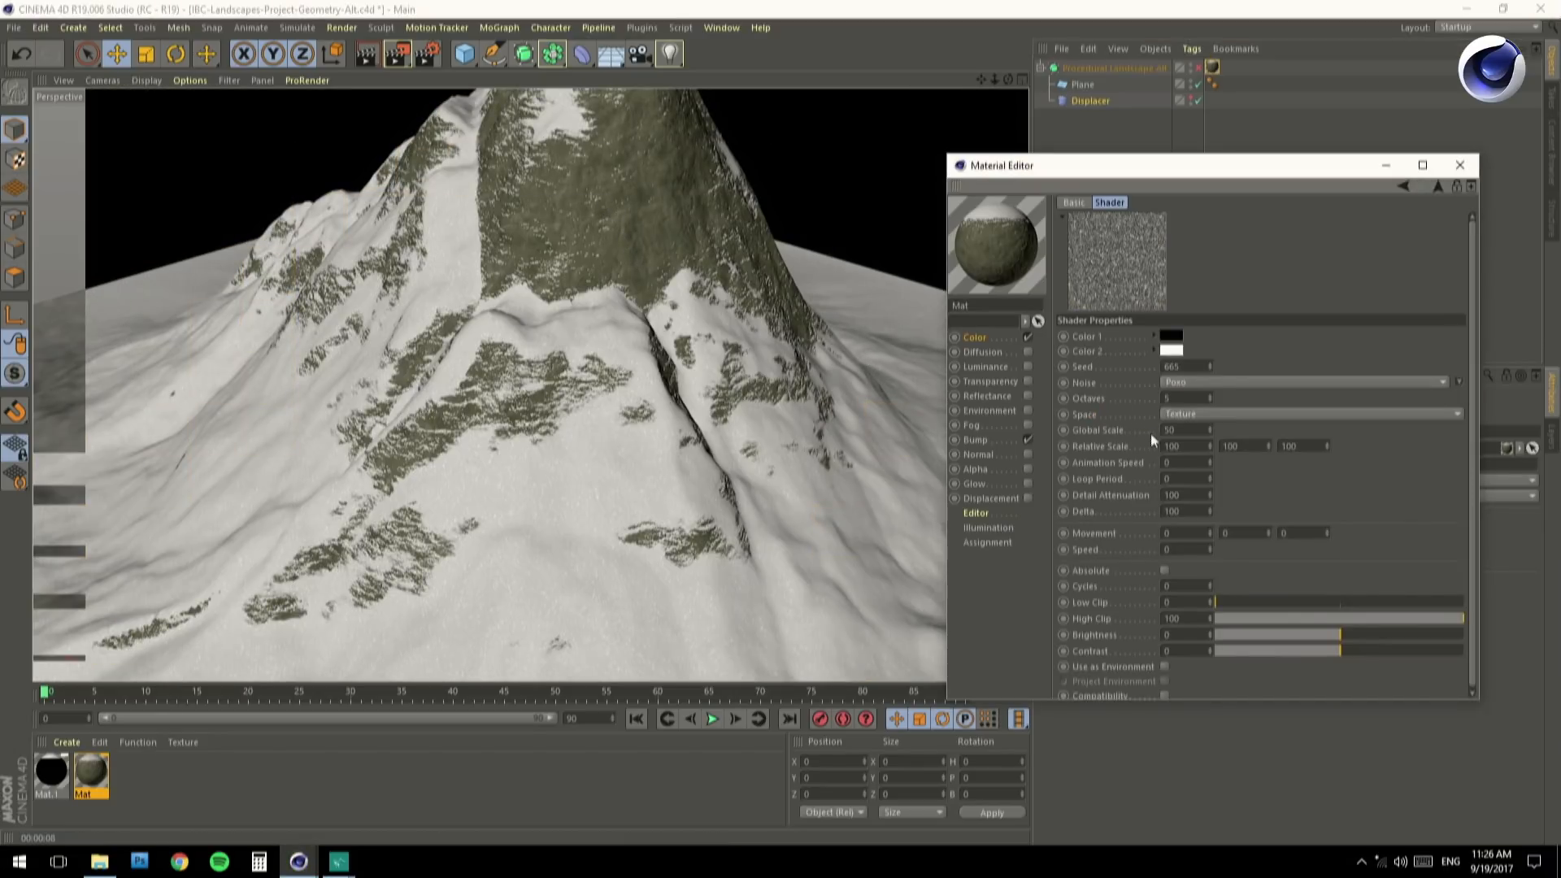
pyautogui.click(1170, 431)
pyautogui.write('10')
pyautogui.doubleClick(1184, 429)
pyautogui.write('100')
pyautogui.press('Return')
pyautogui.click(1401, 188)
pyautogui.moveTo(1362, 410); pyautogui.dragTo(1376, 410)
# Render a close view of the rock face below the peak to check the overlaid noise, and return to the whole mountain.
pyautogui.click(536, 244)
pyautogui.keyDown('alt'); pyautogui.moveTo(547, 244); pyautogui.dragTo(646, 265, button='right'); pyautogui.keyUp('alt')
pyautogui.keyDown('alt'); pyautogui.moveTo(504, 207); pyautogui.dragTo(456, 280, button='middle'); pyautogui.keyUp('alt')
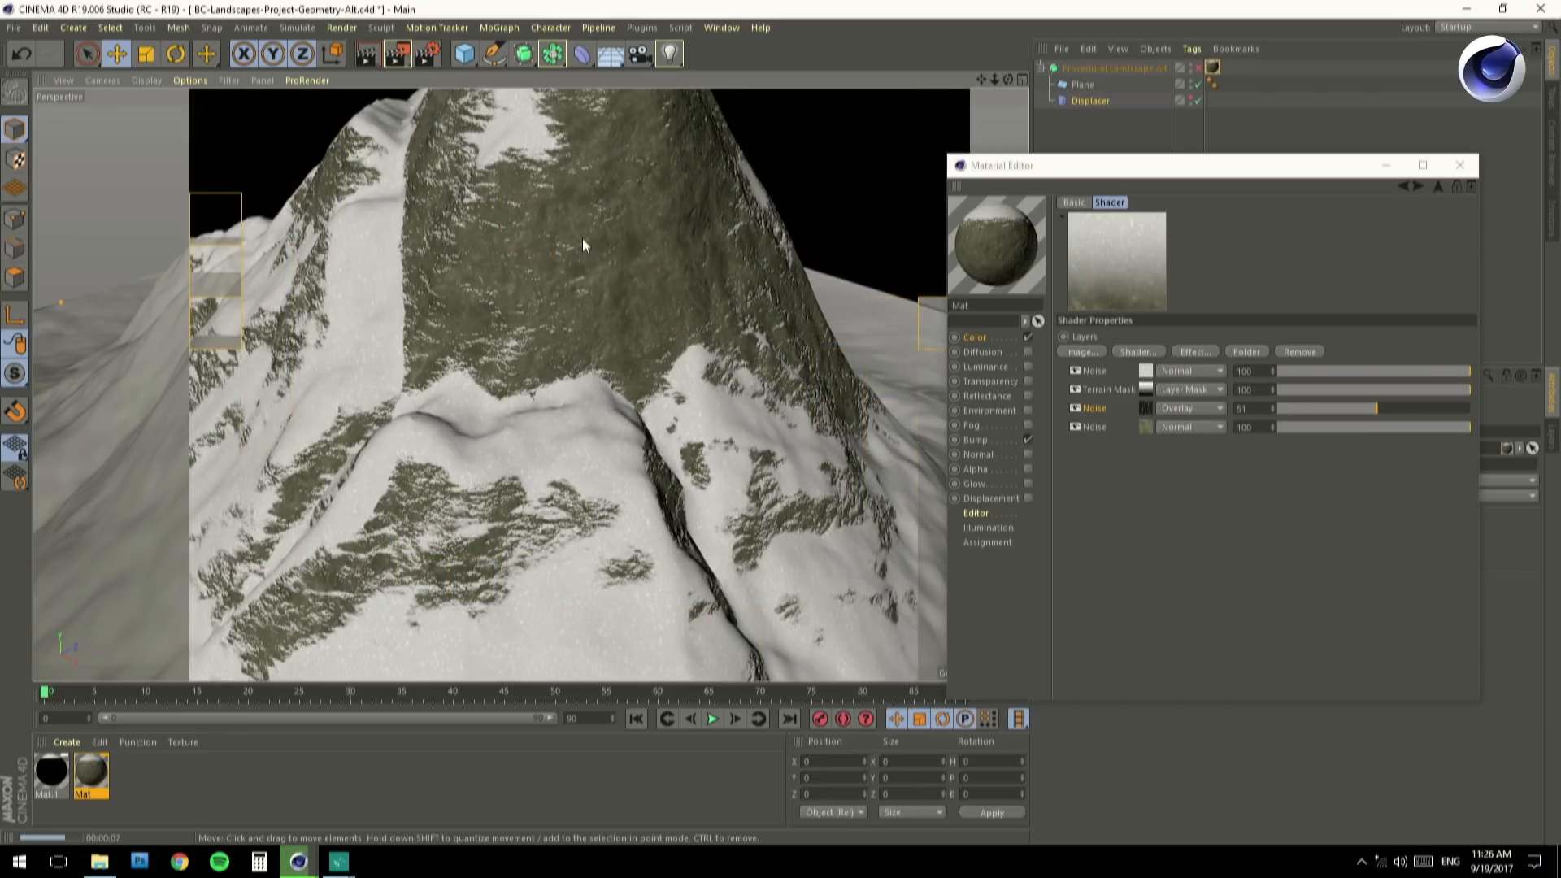
pyautogui.hotkey('alt', 'r')
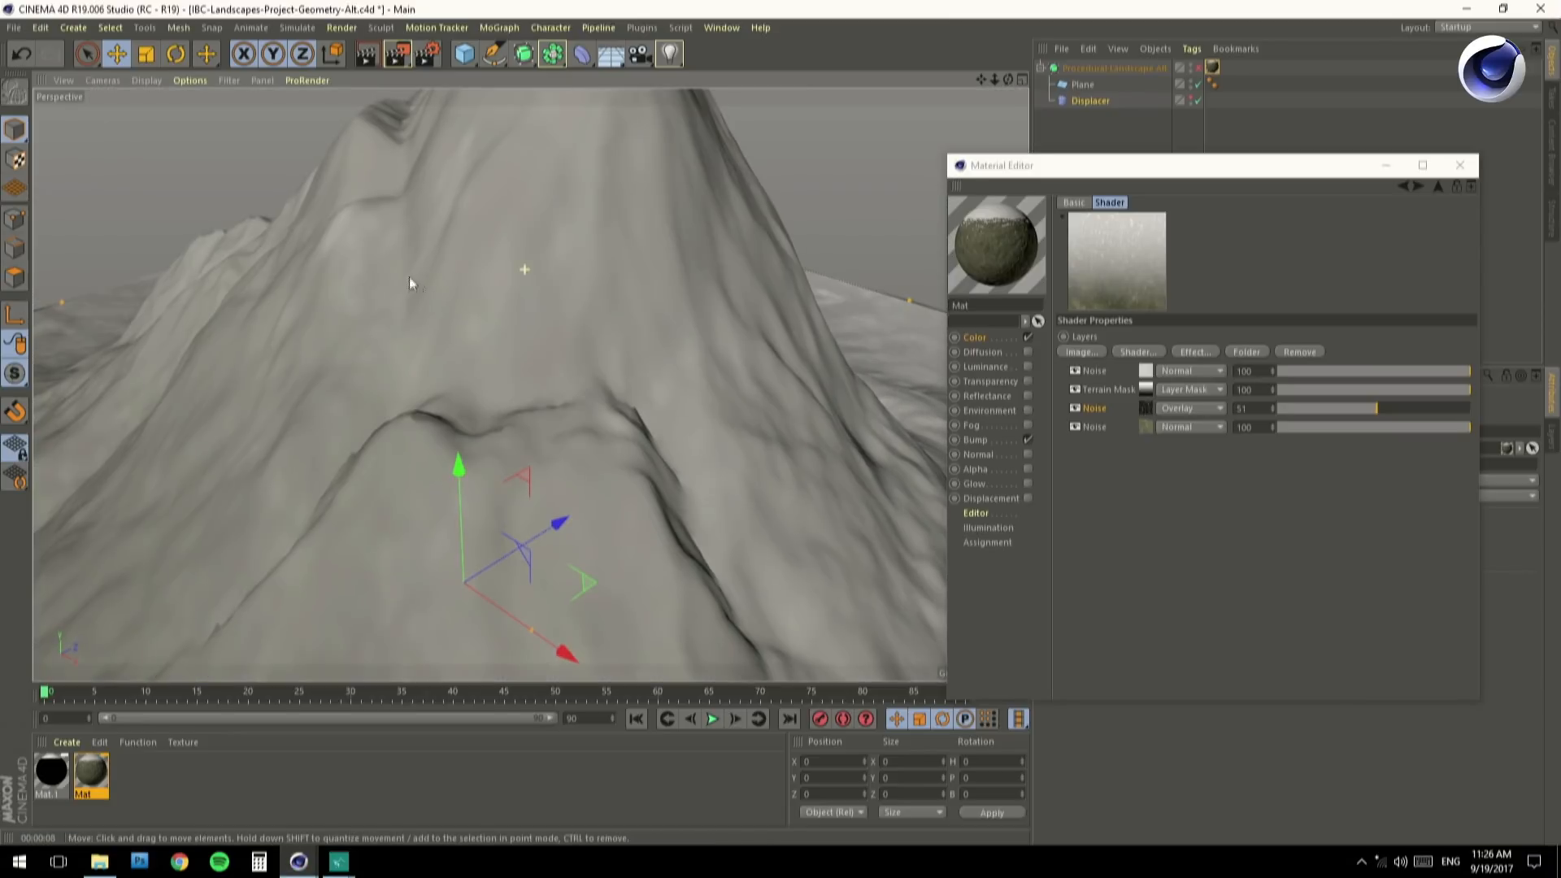
pyautogui.keyDown('alt'); pyautogui.moveTo(314, 280); pyautogui.dragTo(309, 280, button='right'); pyautogui.keyUp('alt')
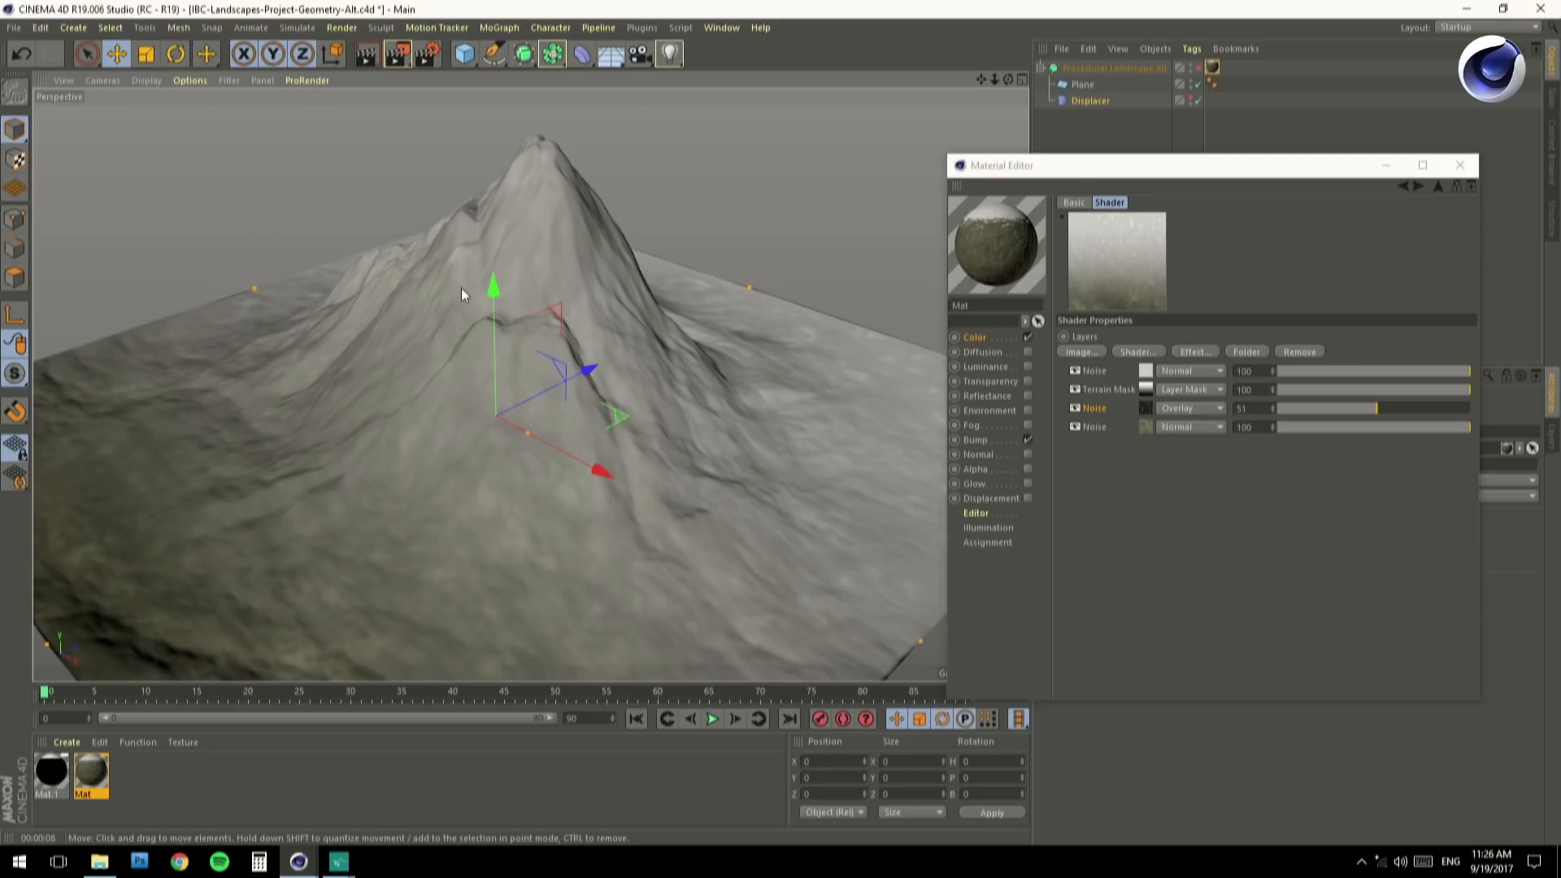
# Add another Noise shader to the color layers and set its type to Luka.
pyautogui.click(1136, 351)
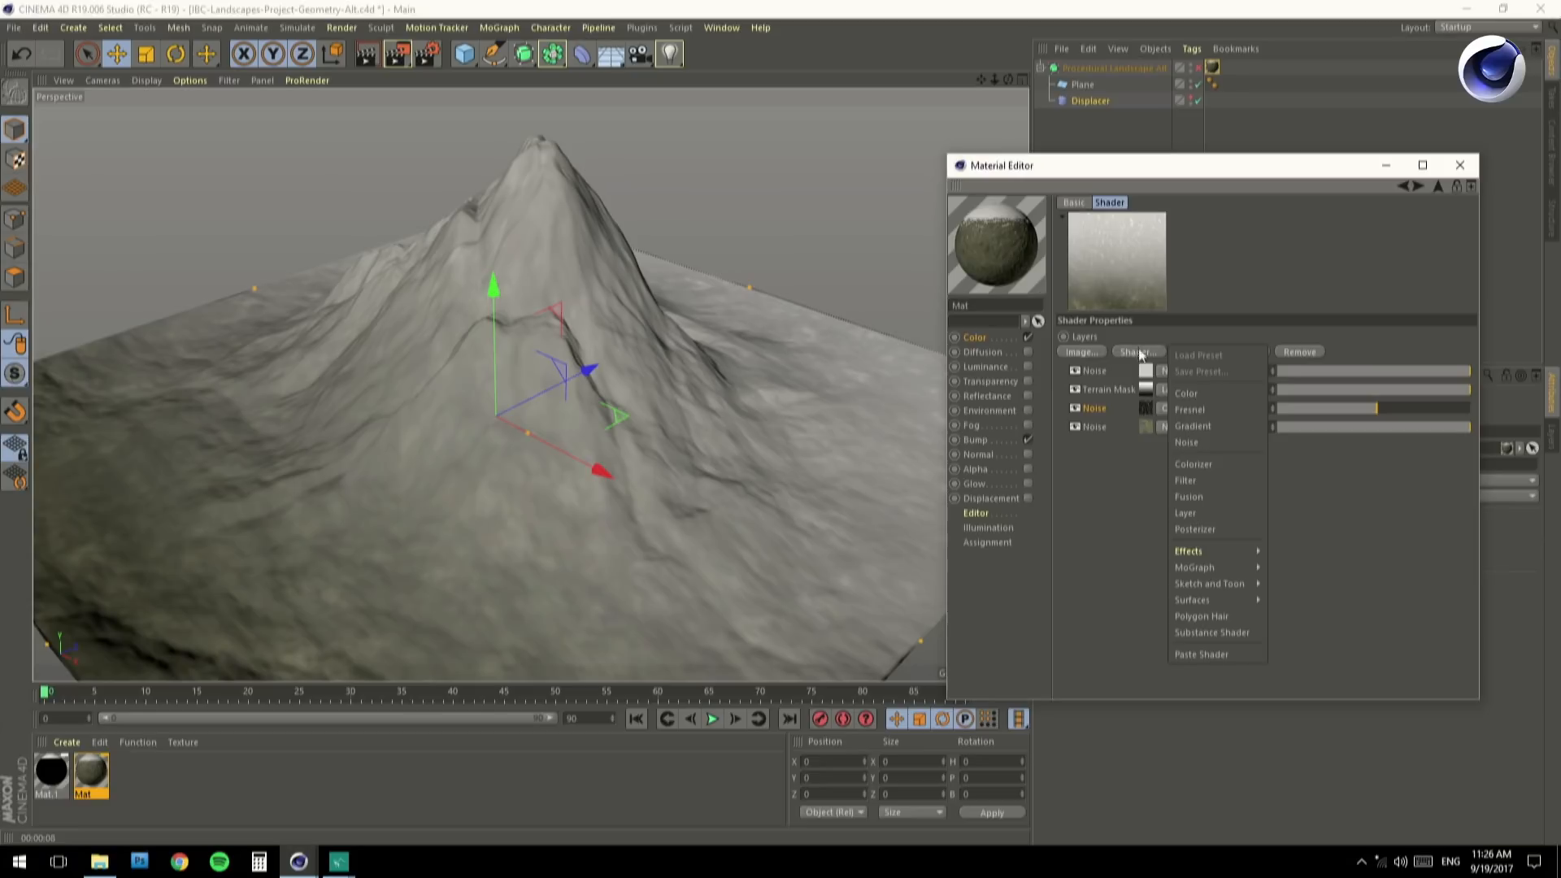
pyautogui.click(1207, 444)
pyautogui.click(1147, 376)
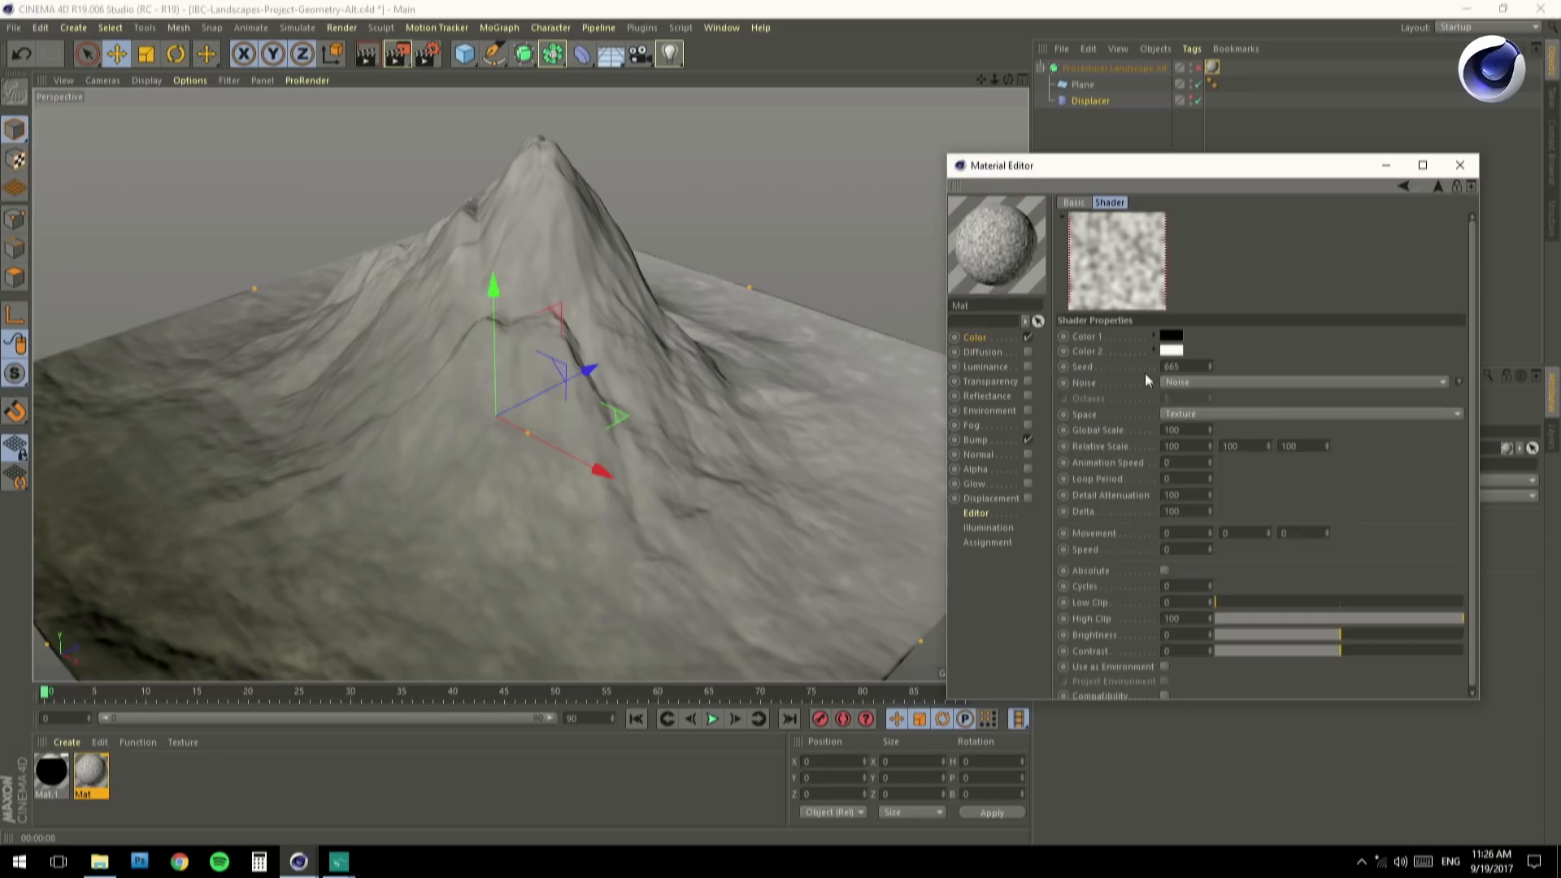
pyautogui.click(1184, 382)
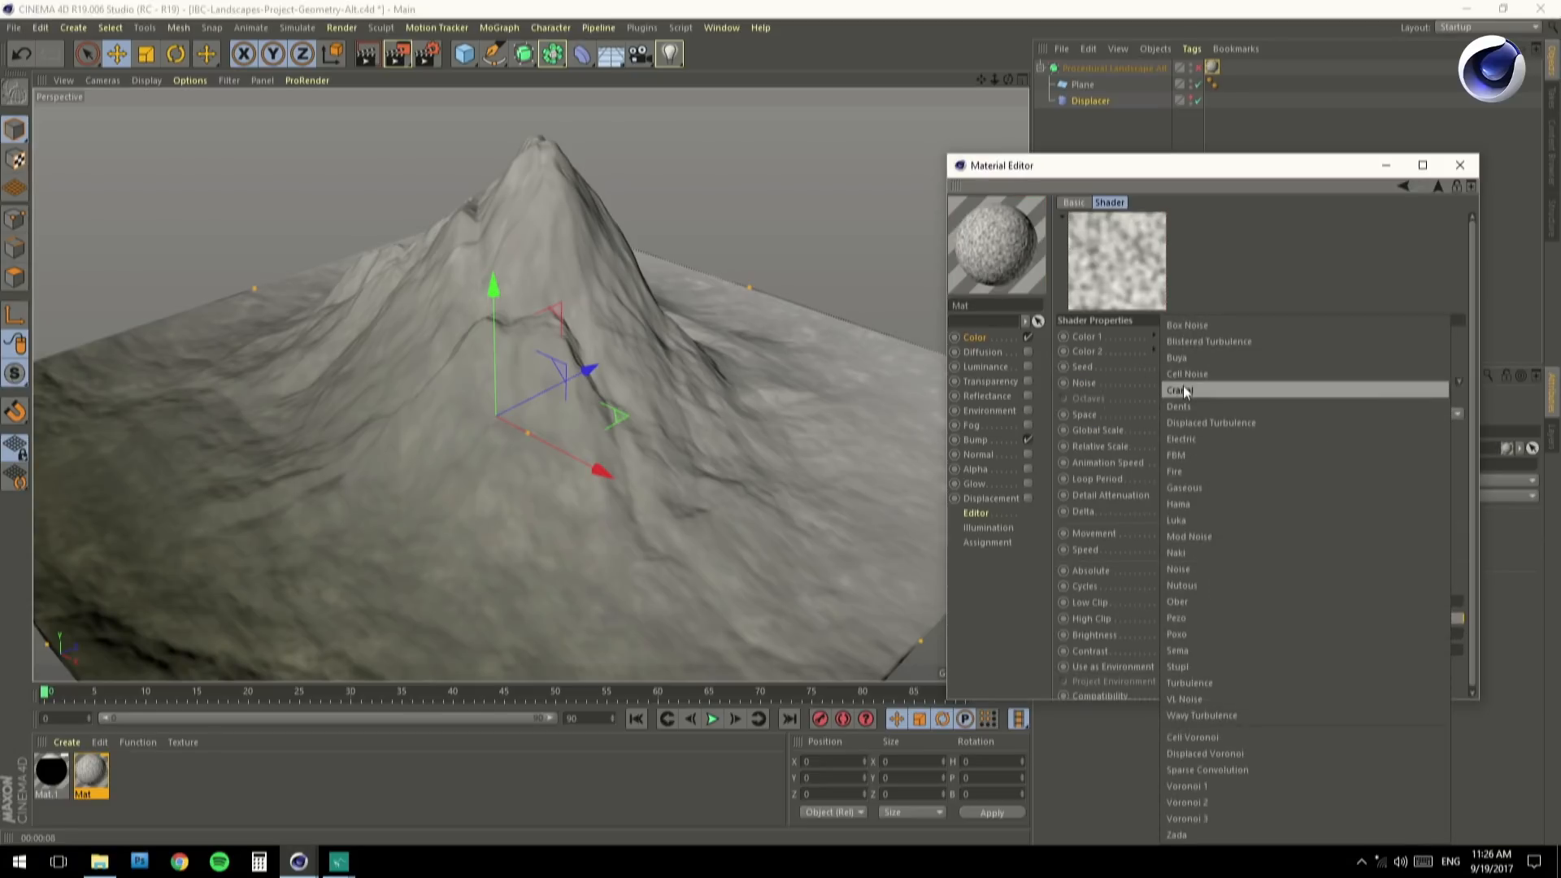
pyautogui.click(1220, 520)
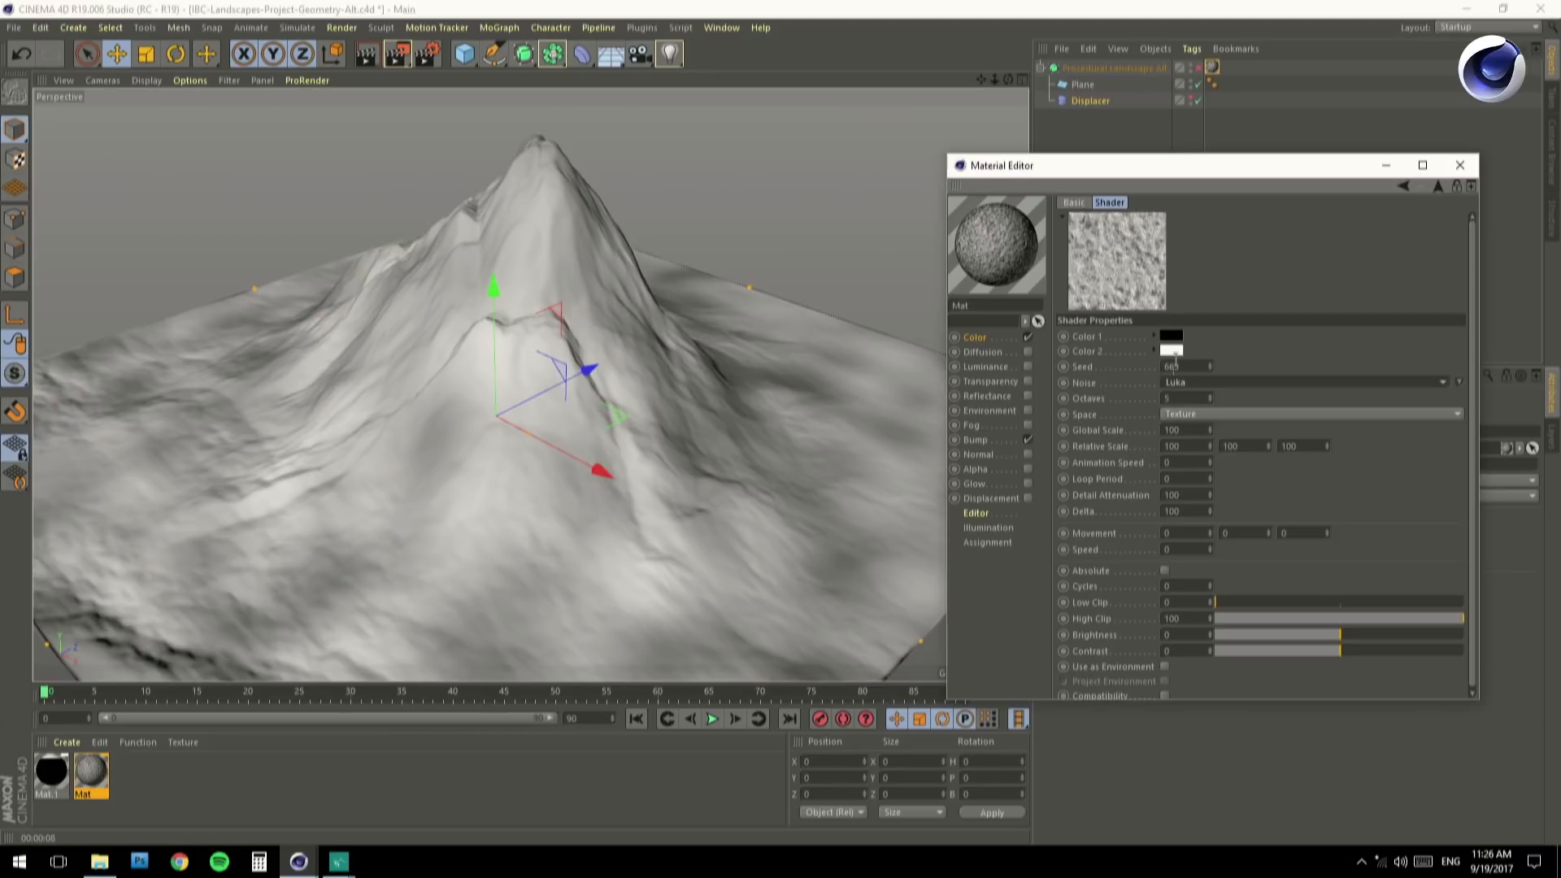
# Invert the Luka noise's colors, making Color 1 white and Color 2 black.
pyautogui.moveTo(1173, 352); pyautogui.dragTo(1170, 336)
pyautogui.click(1170, 352)
pyautogui.moveTo(1149, 389); pyautogui.dragTo(1107, 383)
pyautogui.click(1138, 409)
# Set the Luka noise's second Relative Scale value to 10 and its Global Scale to 1000.
pyautogui.doubleClick(1224, 447)
pyautogui.write('10')
pyautogui.press('Return')
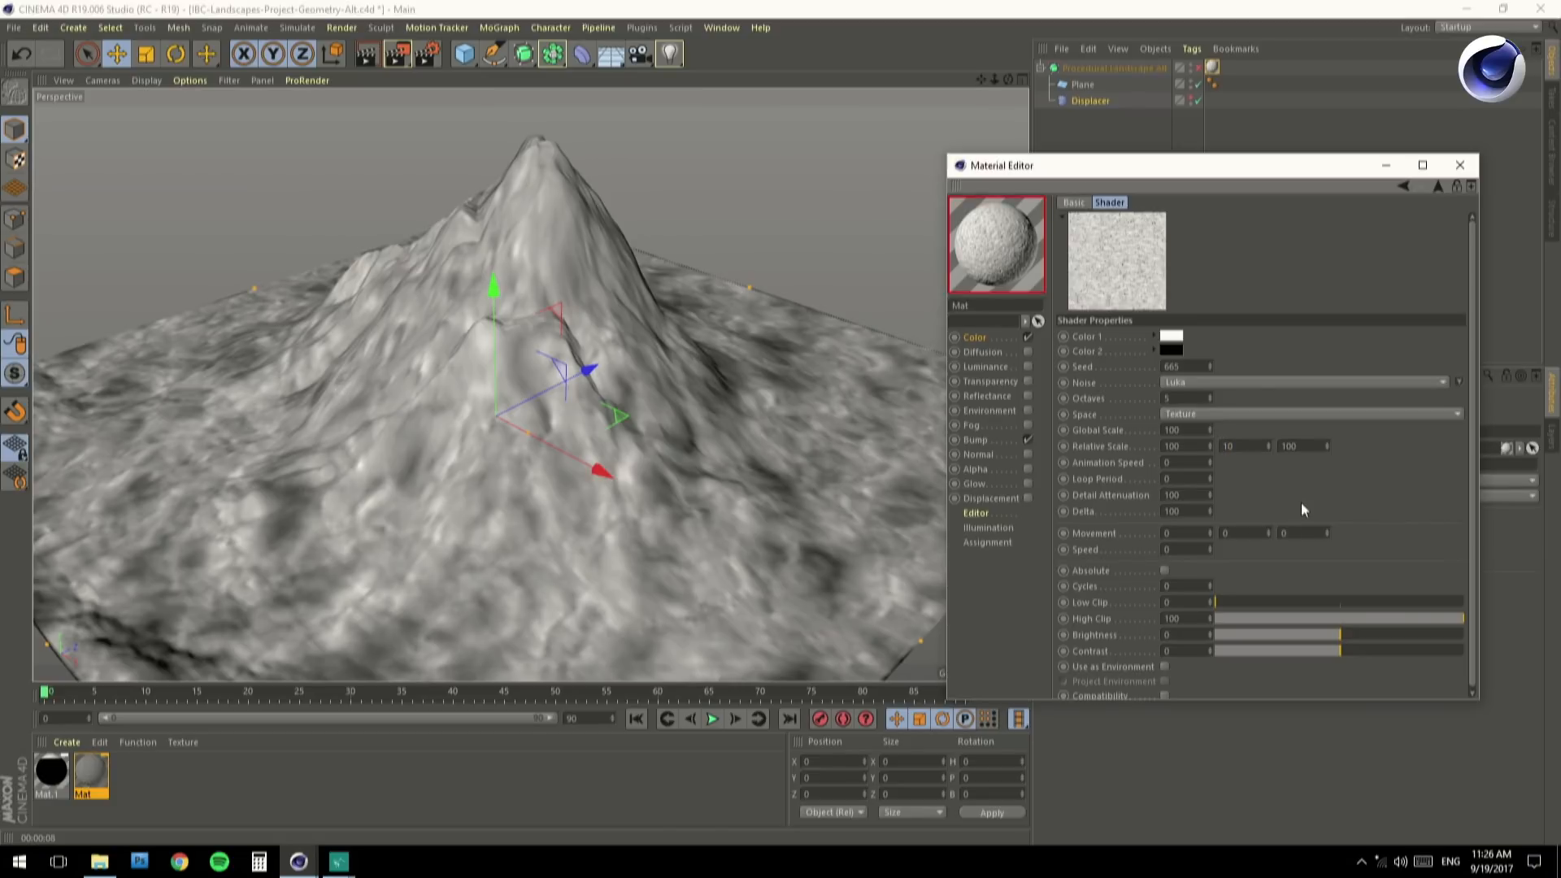
pyautogui.write('0')
pyautogui.press('Return')
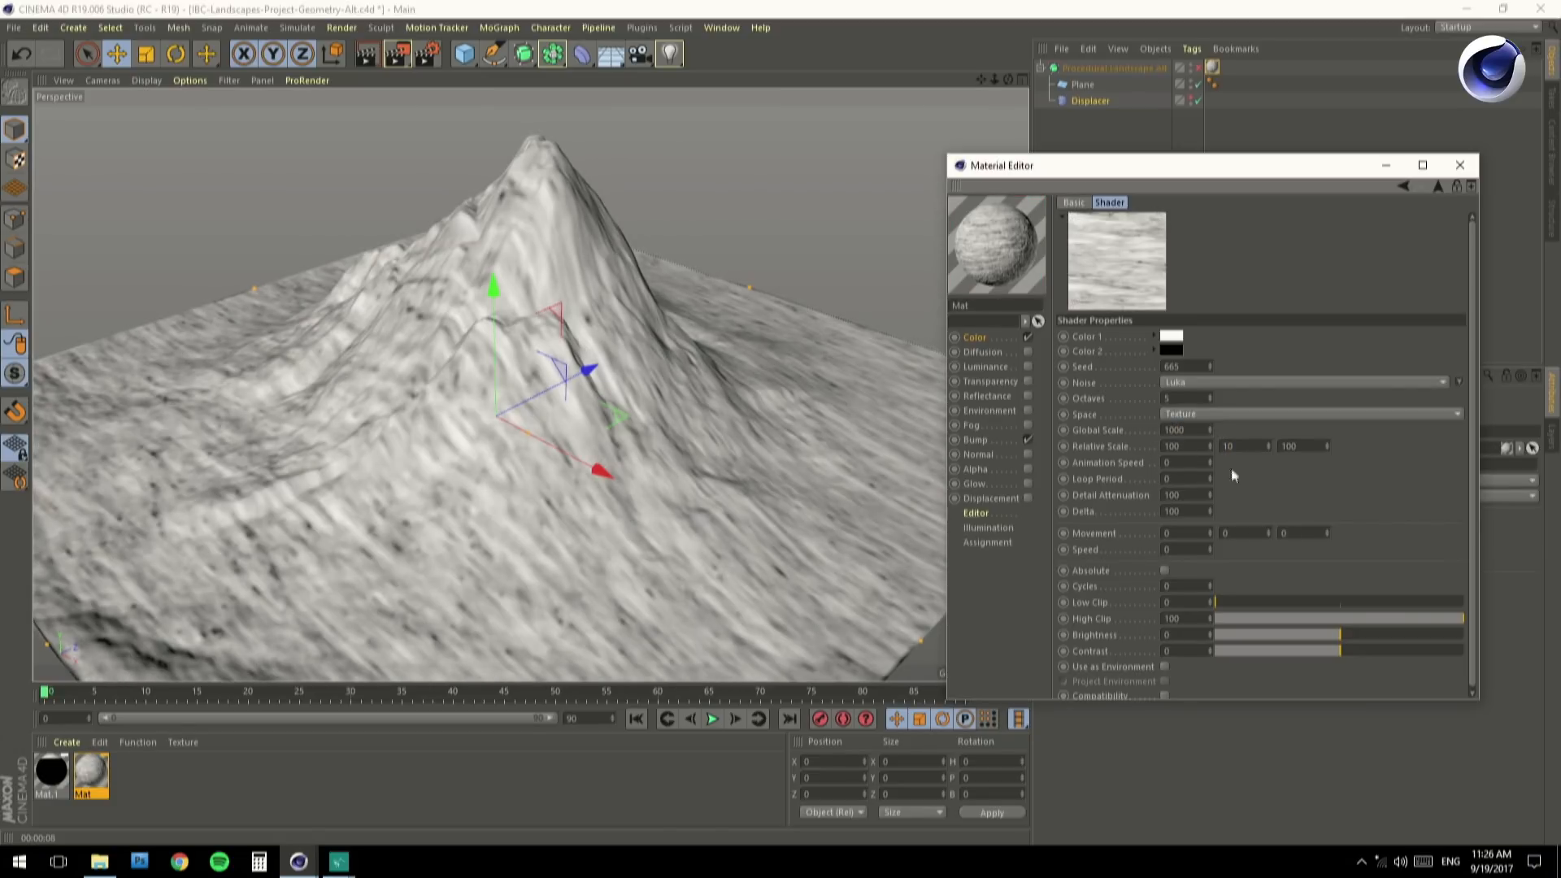
# Increase the Luka noise's contrast with a Low Clip of 29 and a High Clip of 65.
pyautogui.moveTo(1261, 603); pyautogui.dragTo(1270, 602)
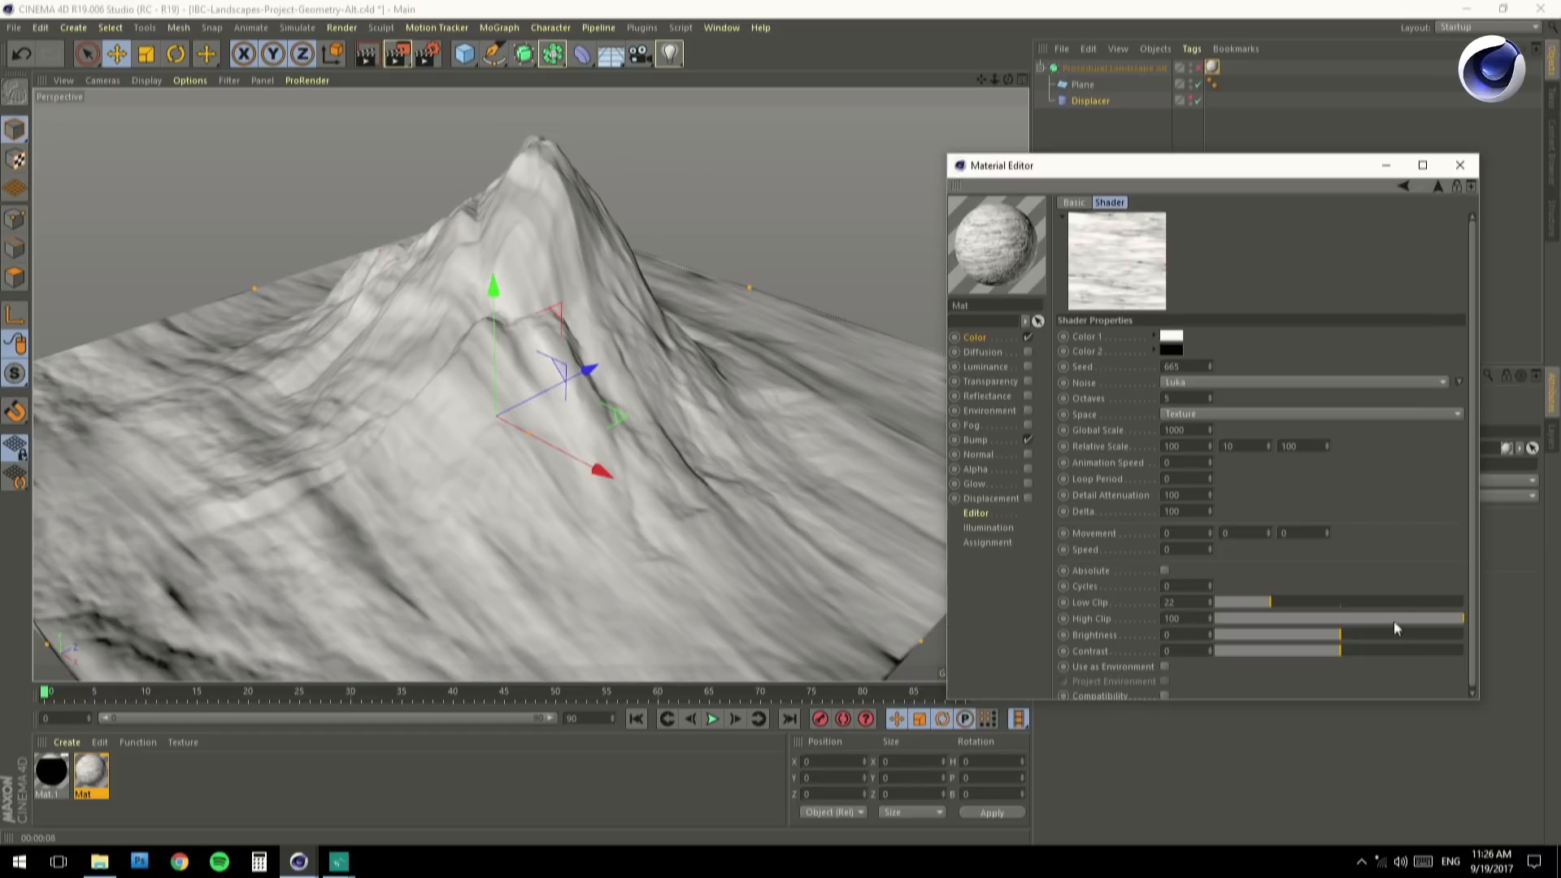
pyautogui.moveTo(1456, 619); pyautogui.dragTo(1383, 621)
pyautogui.moveTo(1269, 604); pyautogui.dragTo(1285, 603)
pyautogui.moveTo(1379, 620); pyautogui.dragTo(1378, 620)
pyautogui.moveTo(1284, 602); pyautogui.dragTo(1288, 602)
# Set the Luka noise's Octaves to 8 and move its layer directly beneath the Terrain Mask.
pyautogui.click(1163, 398)
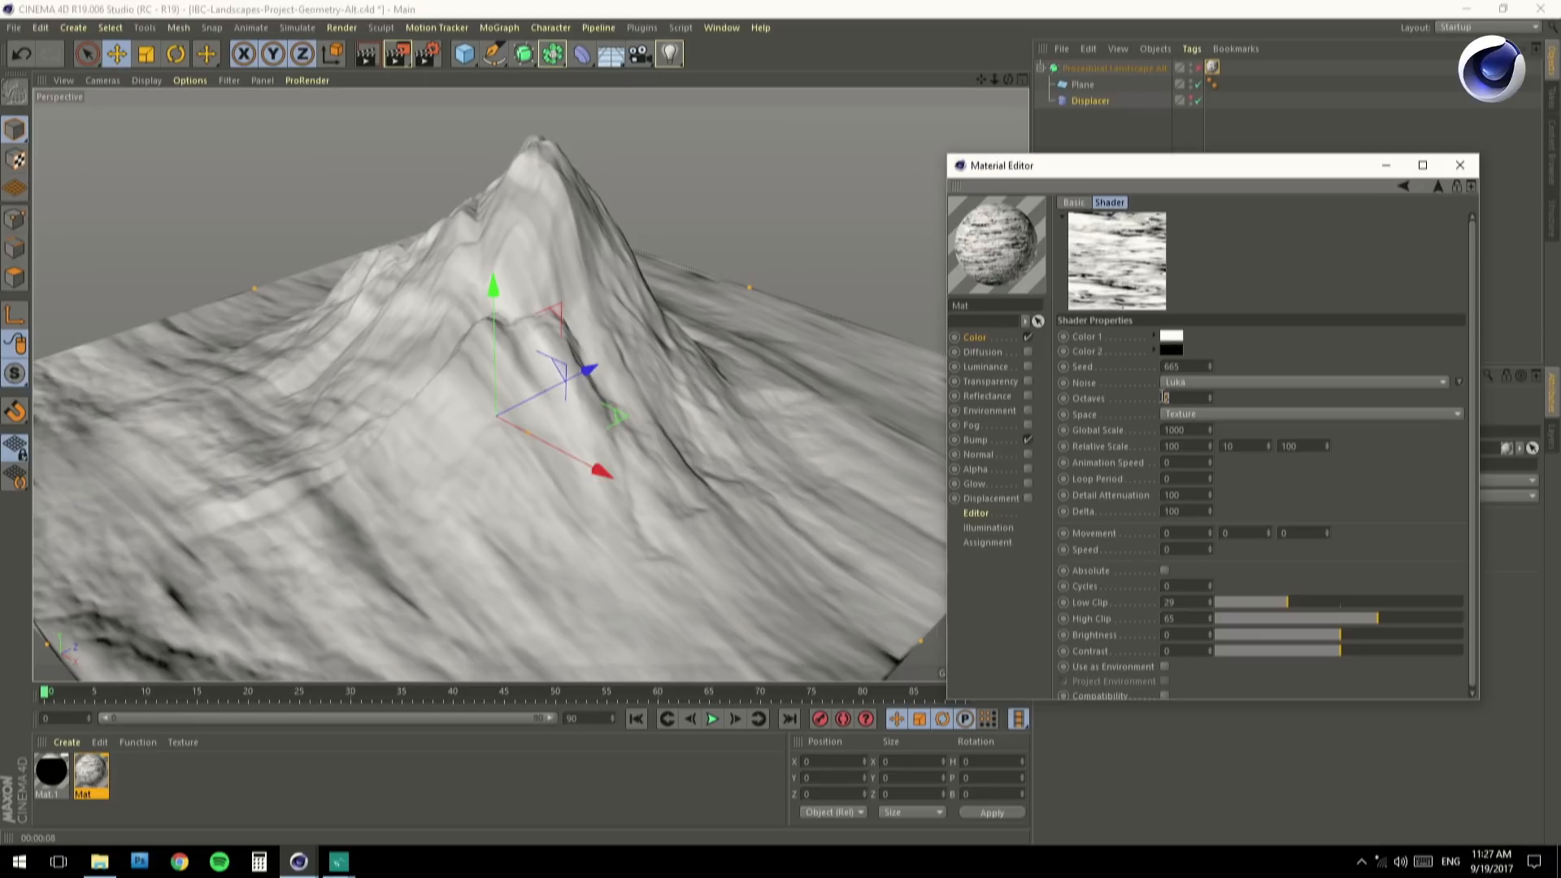
pyautogui.press('Return')
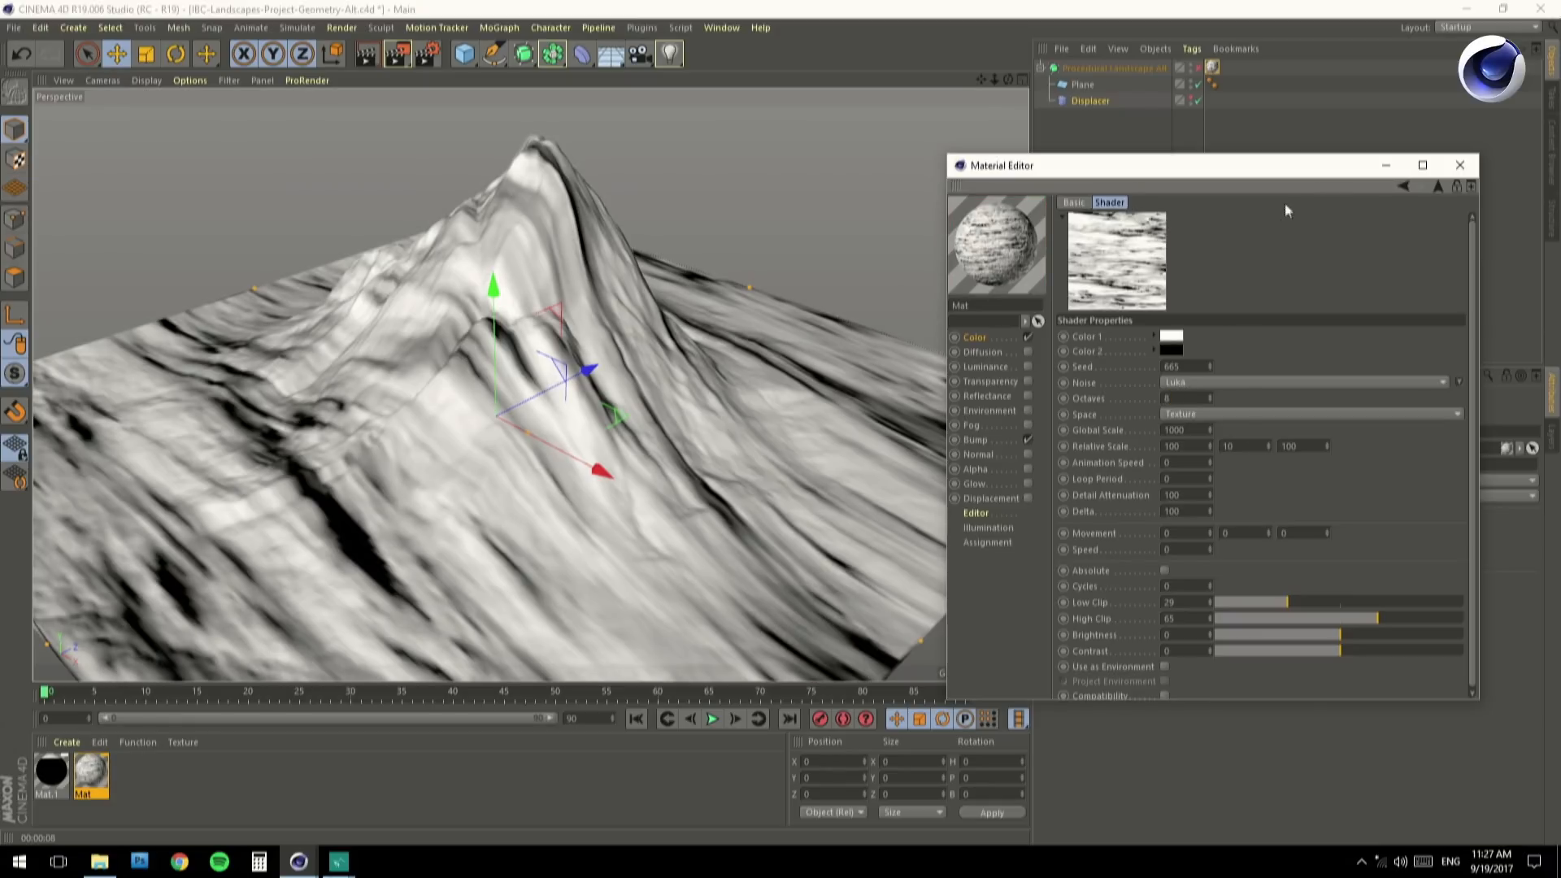
pyautogui.click(1402, 187)
pyautogui.moveTo(1106, 387); pyautogui.dragTo(1102, 420)
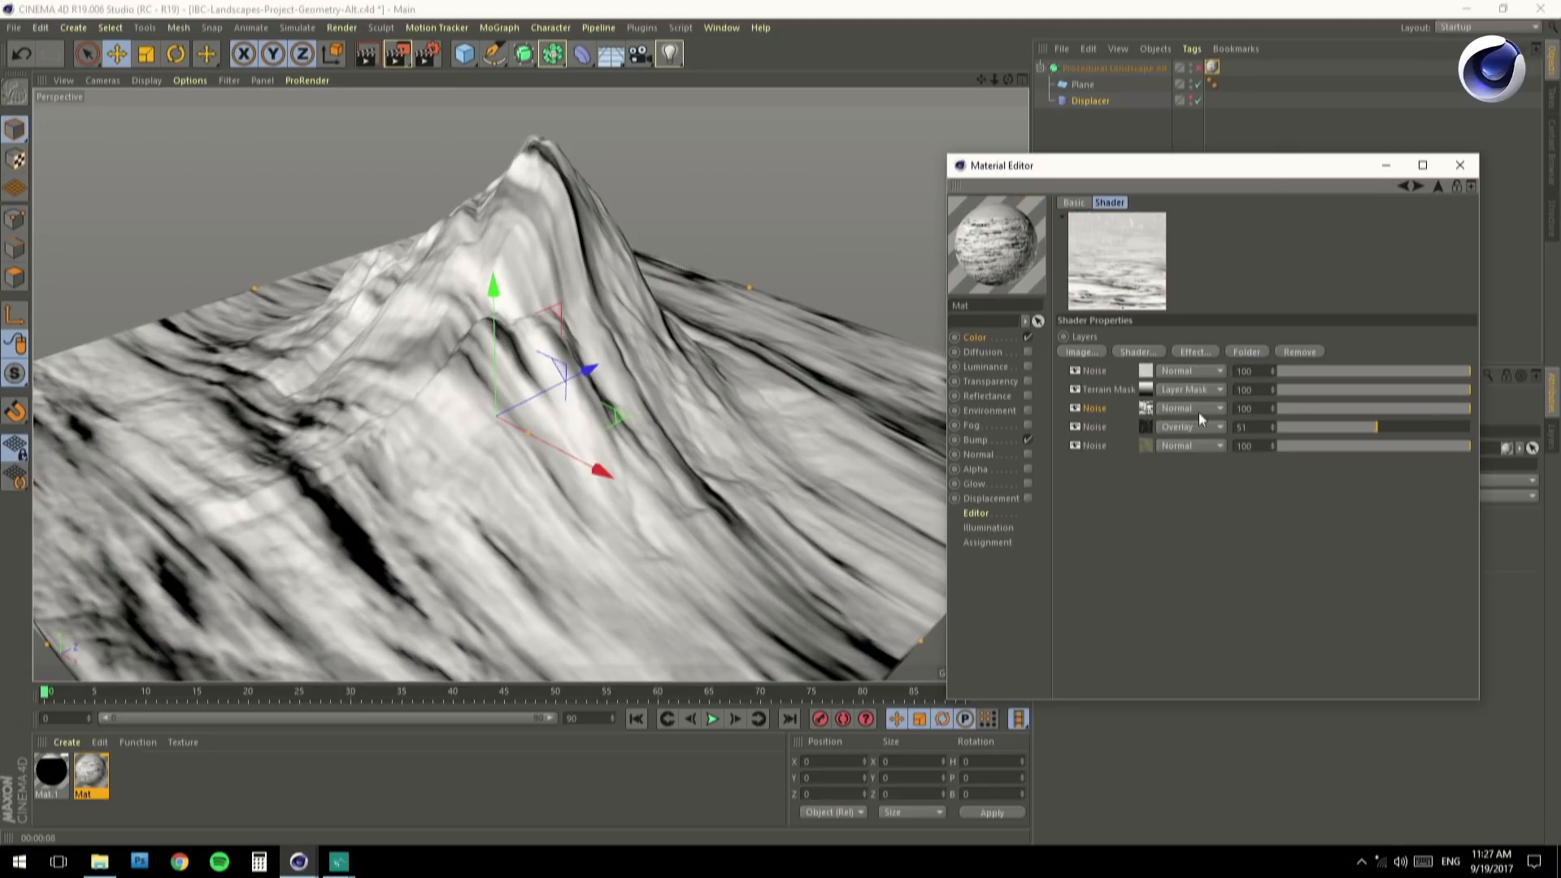
# Blend the Luka noise layer in Multiply mode at 80 percent strength and render a closer view of the mountain.
pyautogui.click(1197, 409)
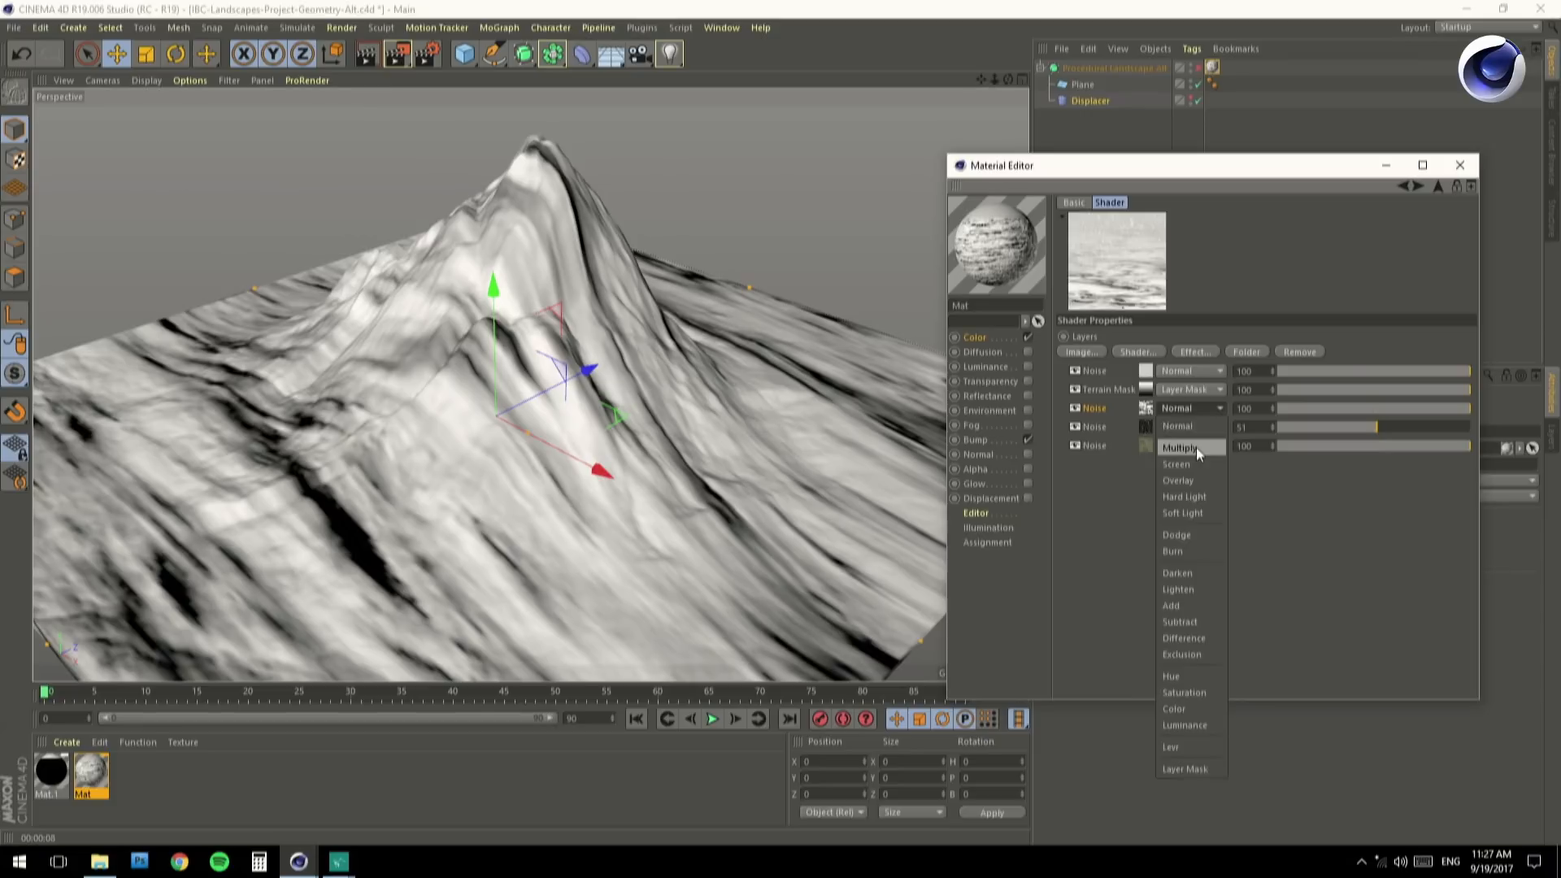
pyautogui.click(1197, 447)
pyautogui.click(1321, 409)
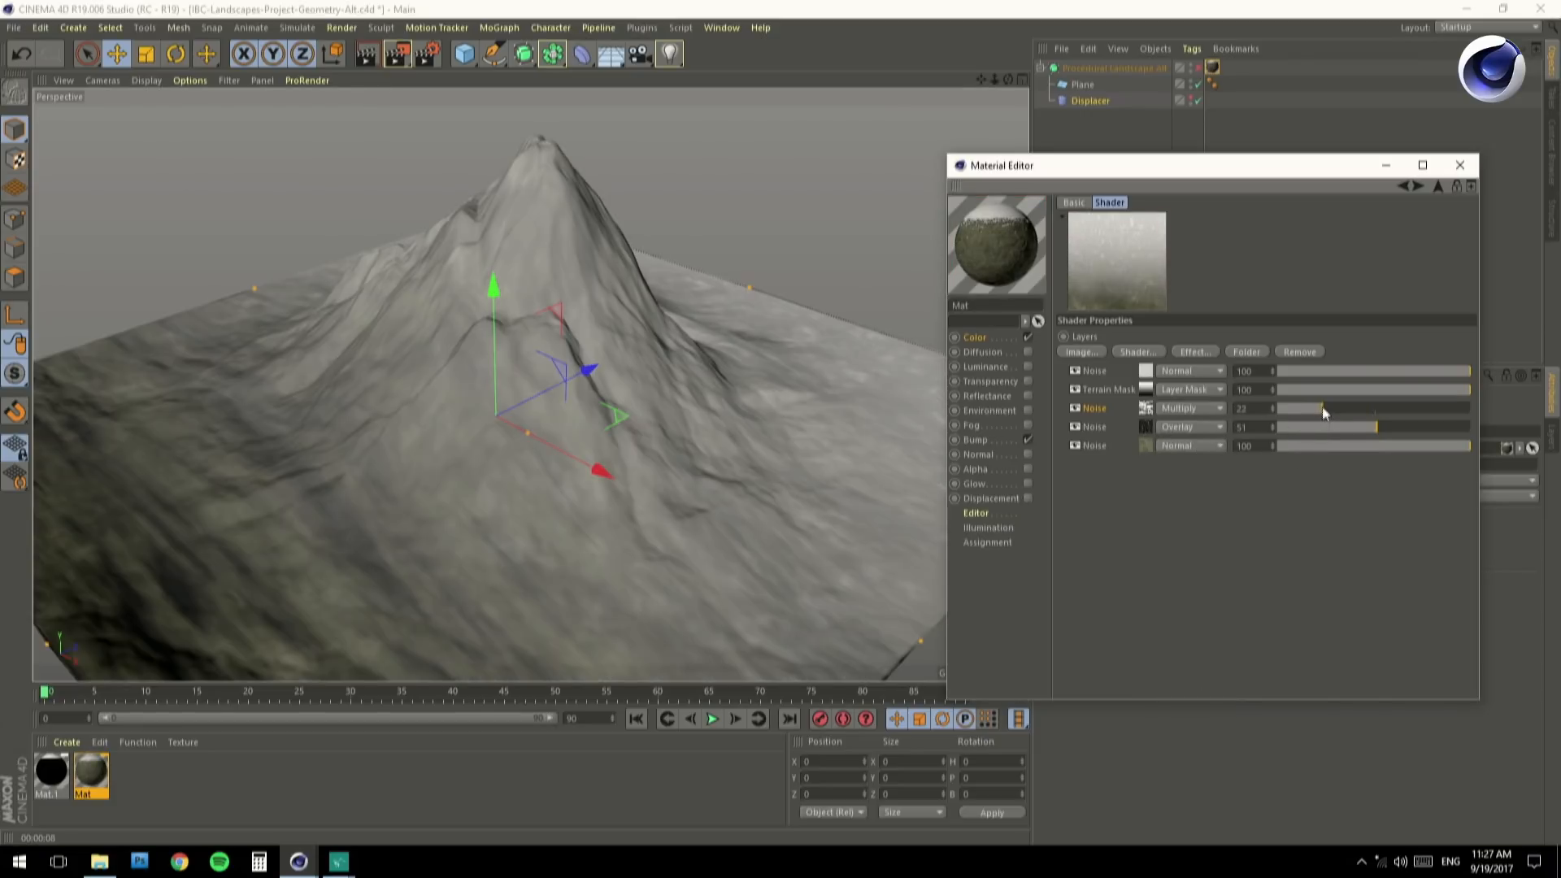
pyautogui.moveTo(1322, 408); pyautogui.dragTo(1328, 408)
pyautogui.keyDown('alt'); pyautogui.moveTo(523, 286); pyautogui.dragTo(647, 265, button='right'); pyautogui.keyUp('alt')
pyautogui.keyDown('alt'); pyautogui.moveTo(647, 265); pyautogui.dragTo(561, 244); pyautogui.keyUp('alt')
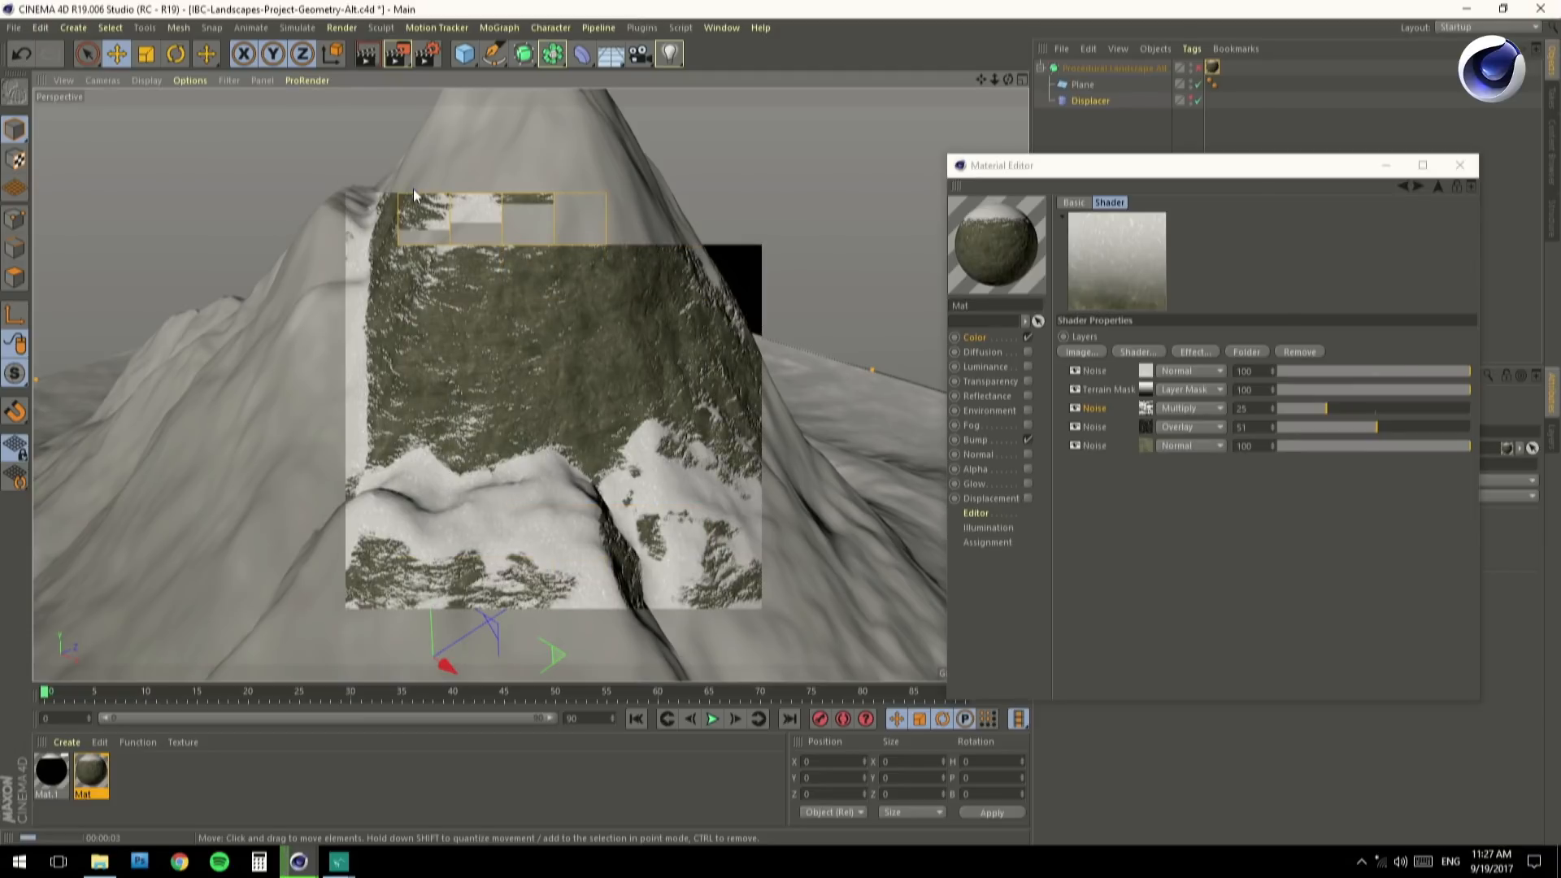
pyautogui.moveTo(1327, 408); pyautogui.dragTo(1432, 408)
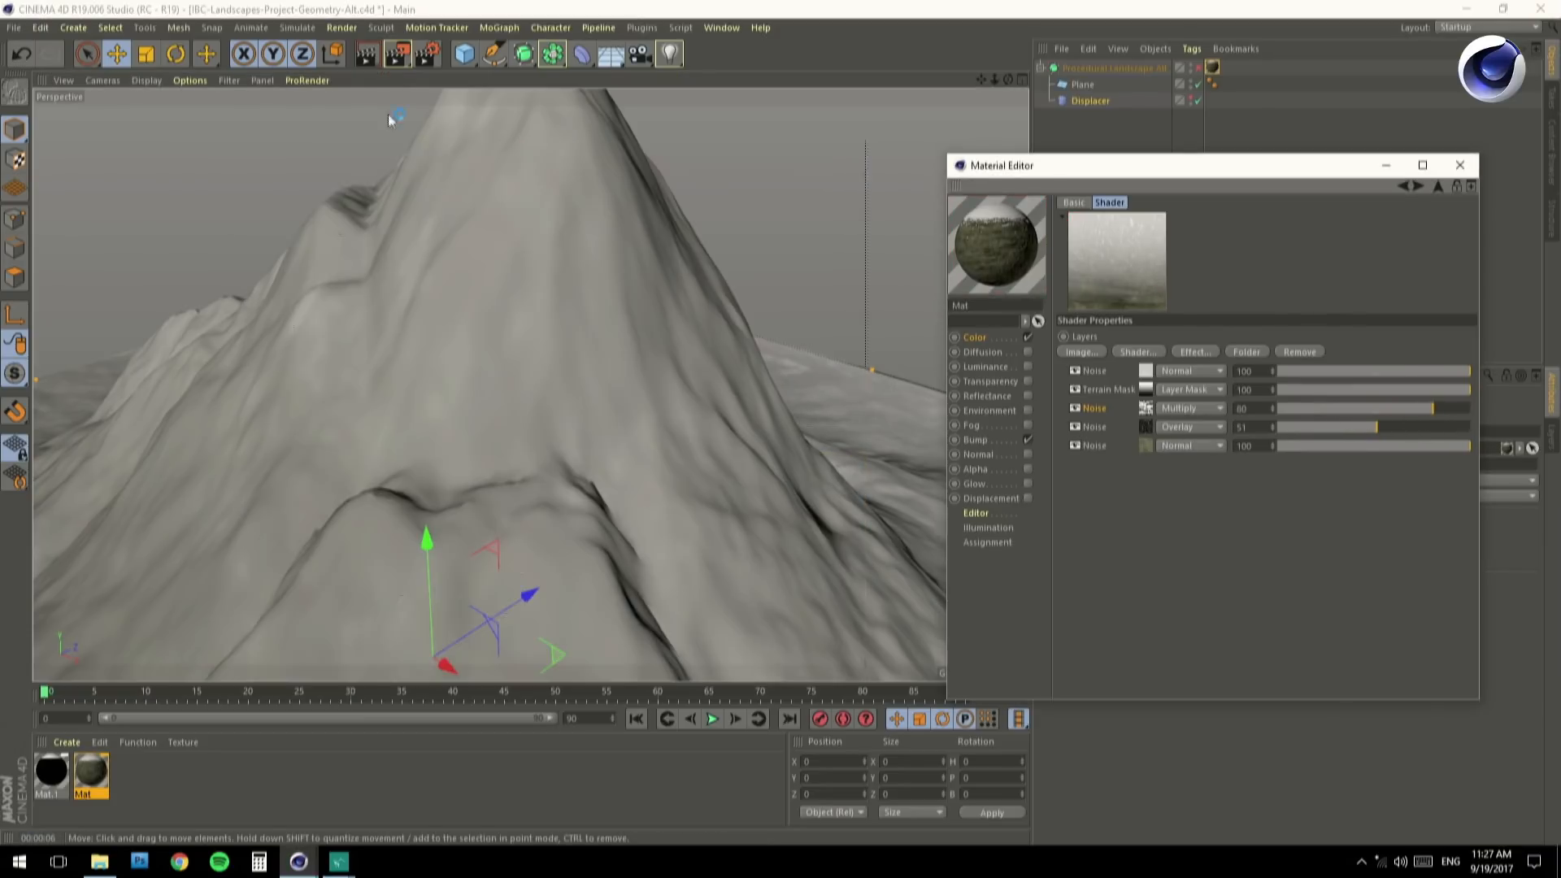
pyautogui.click(366, 54)
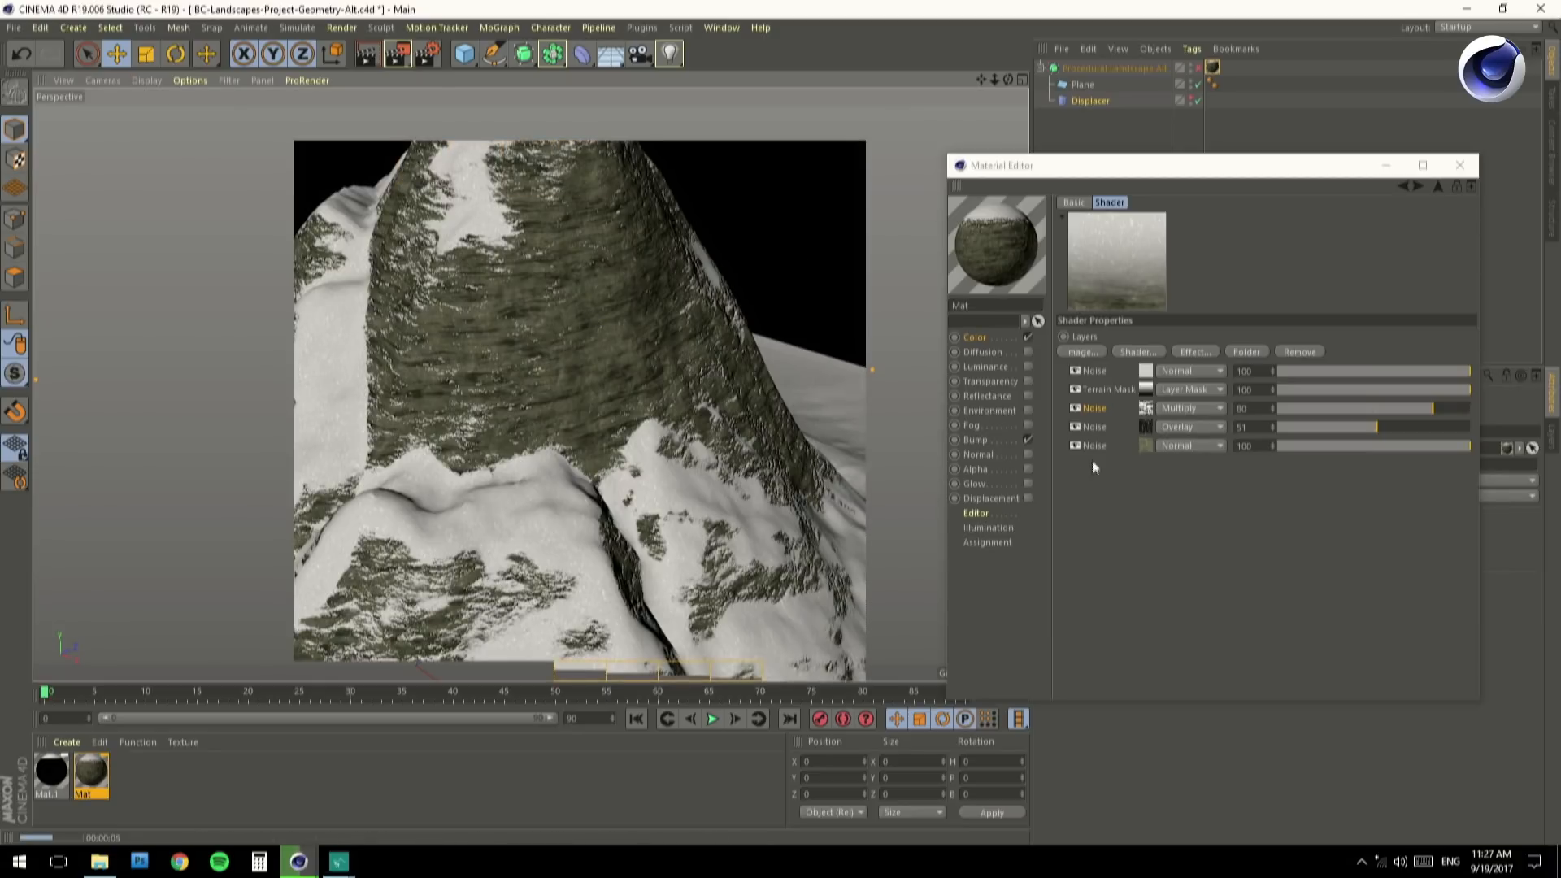
# Set the Luka noise's second Relative Scale value to 20 and its Global Scale to 1500.
pyautogui.click(1142, 409)
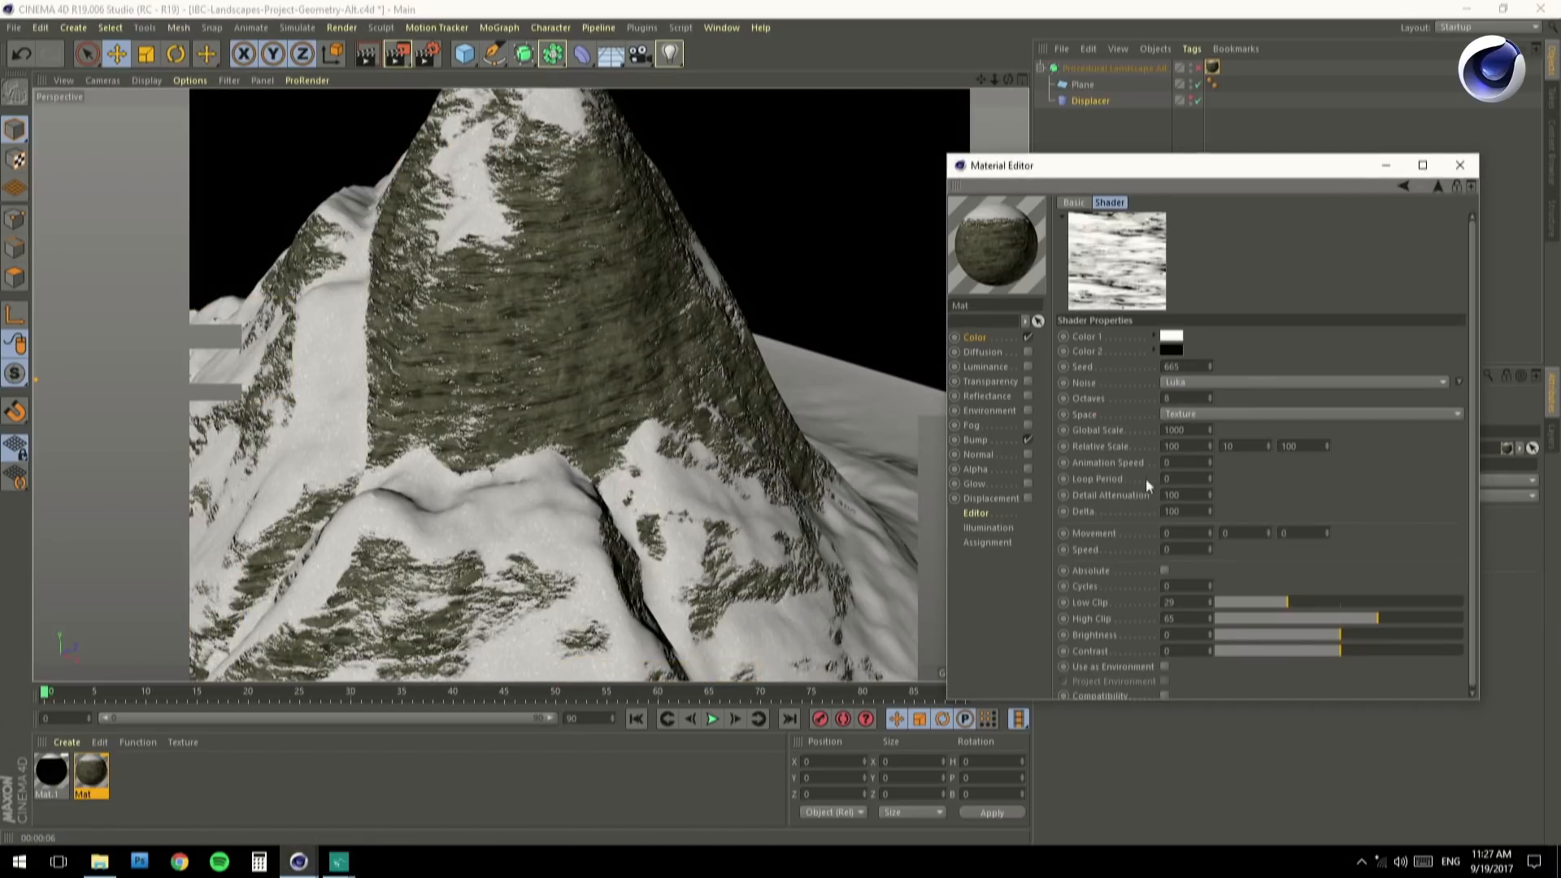
pyautogui.write('2')
pyautogui.press('Return')
pyautogui.moveTo(1187, 430); pyautogui.dragTo(1170, 430)
pyautogui.write('50')
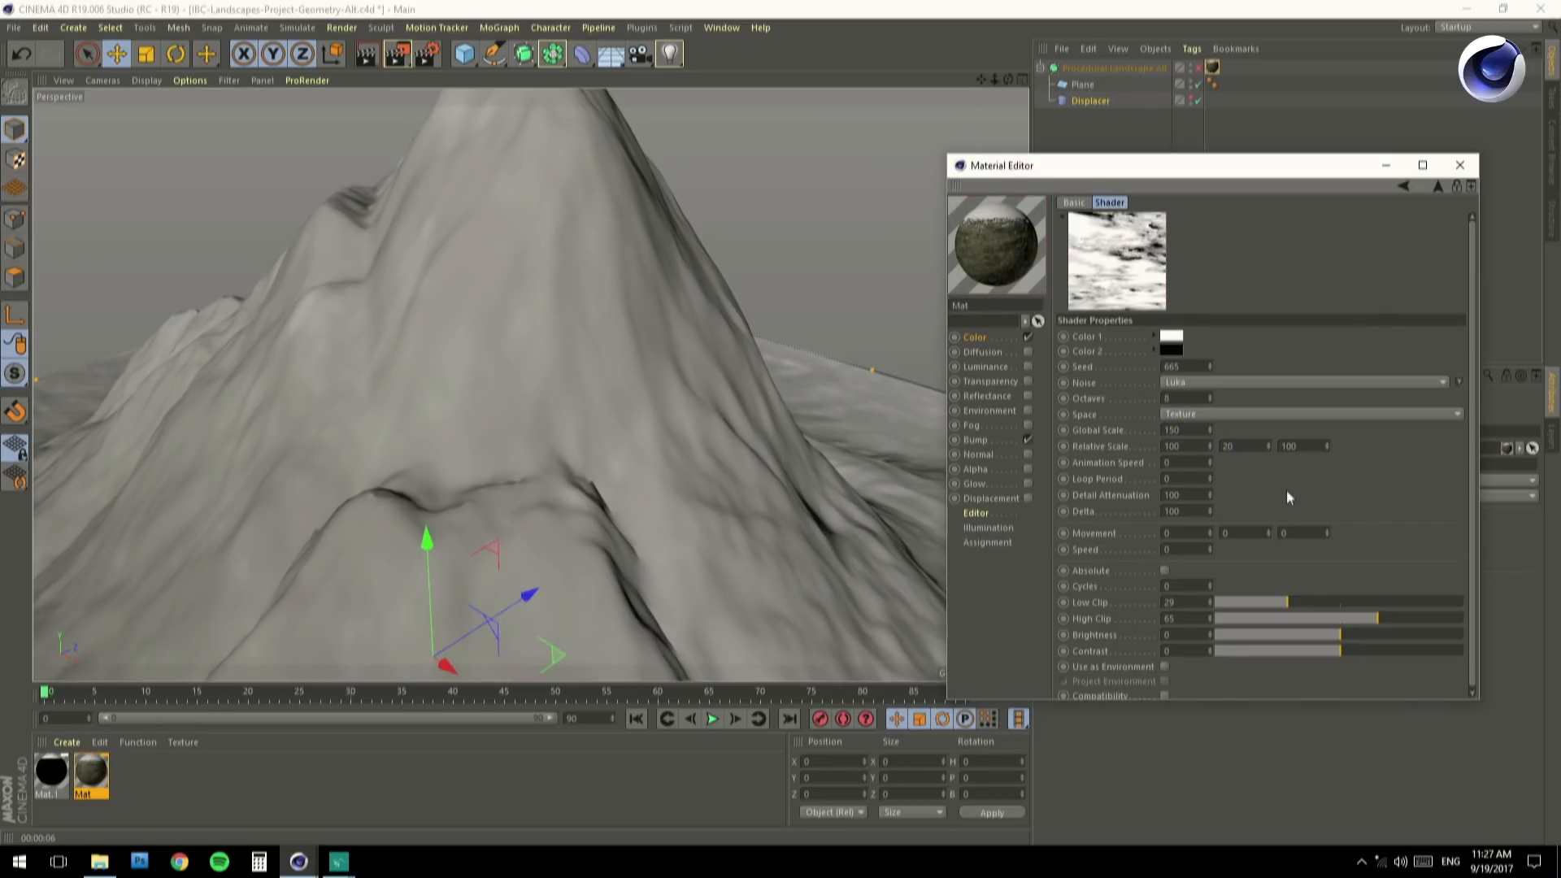
pyautogui.write('0')
pyautogui.press('Return')
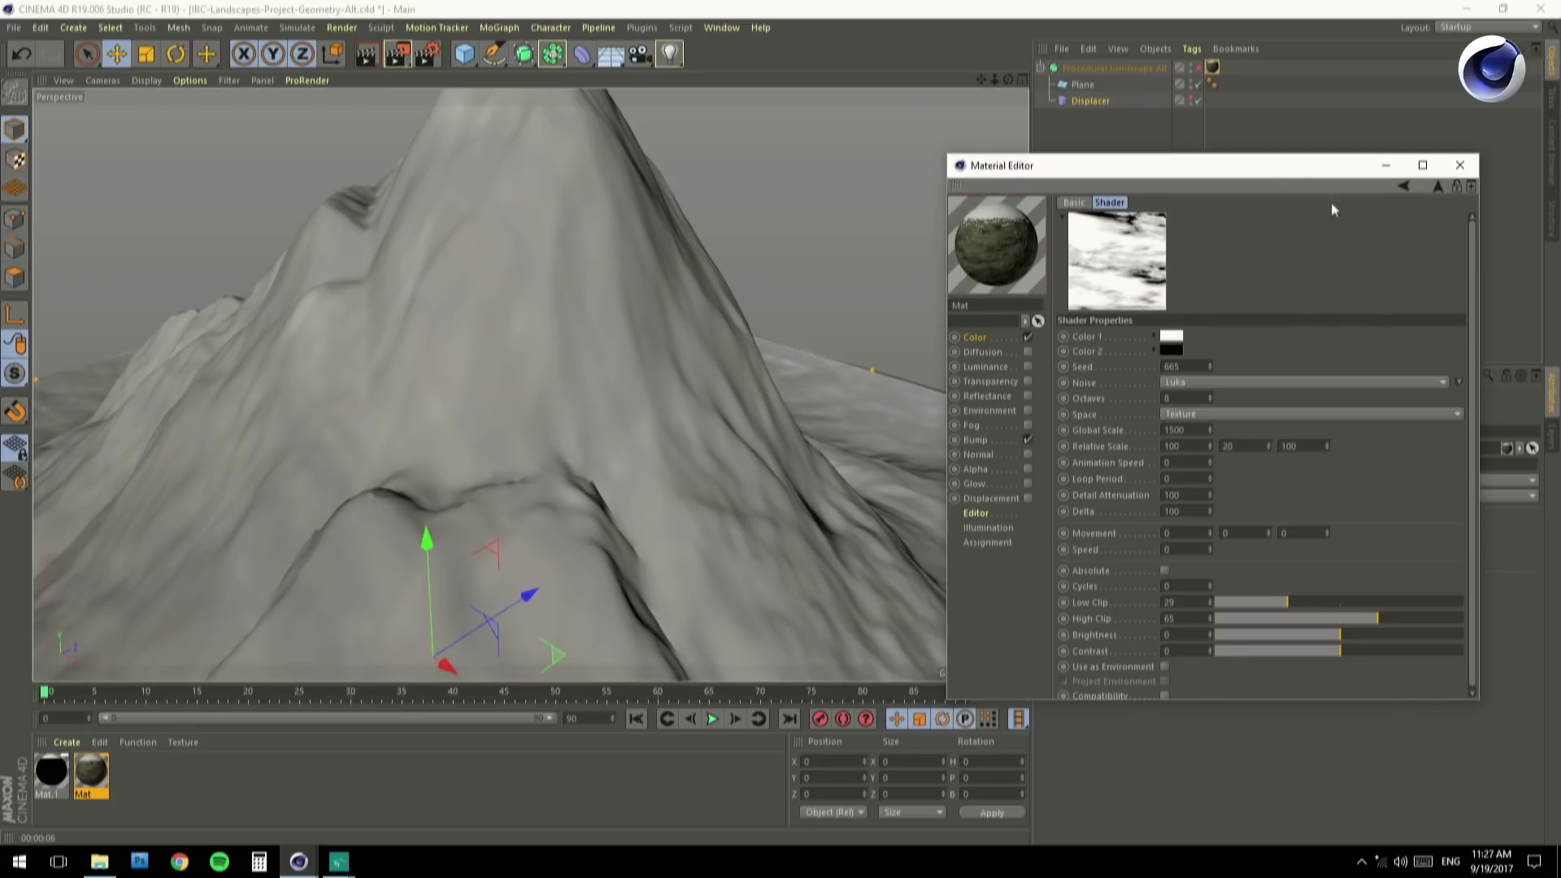
# Lower the Luka noise layer's strength to 30 percent and render the view to check the rock.
pyautogui.click(1400, 188)
pyautogui.click(1334, 409)
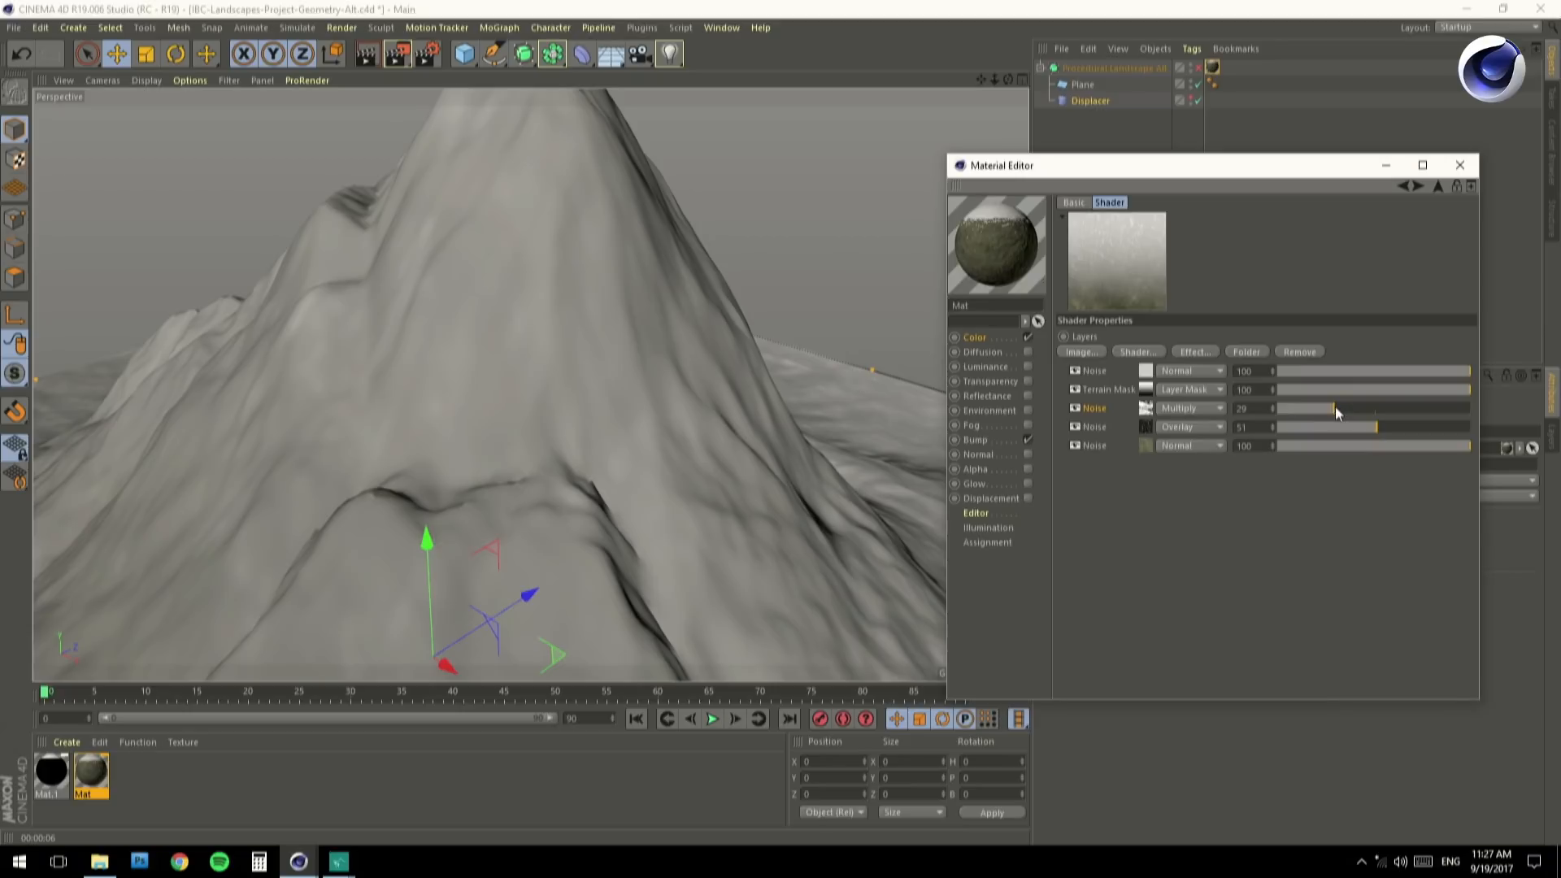
pyautogui.click(368, 57)
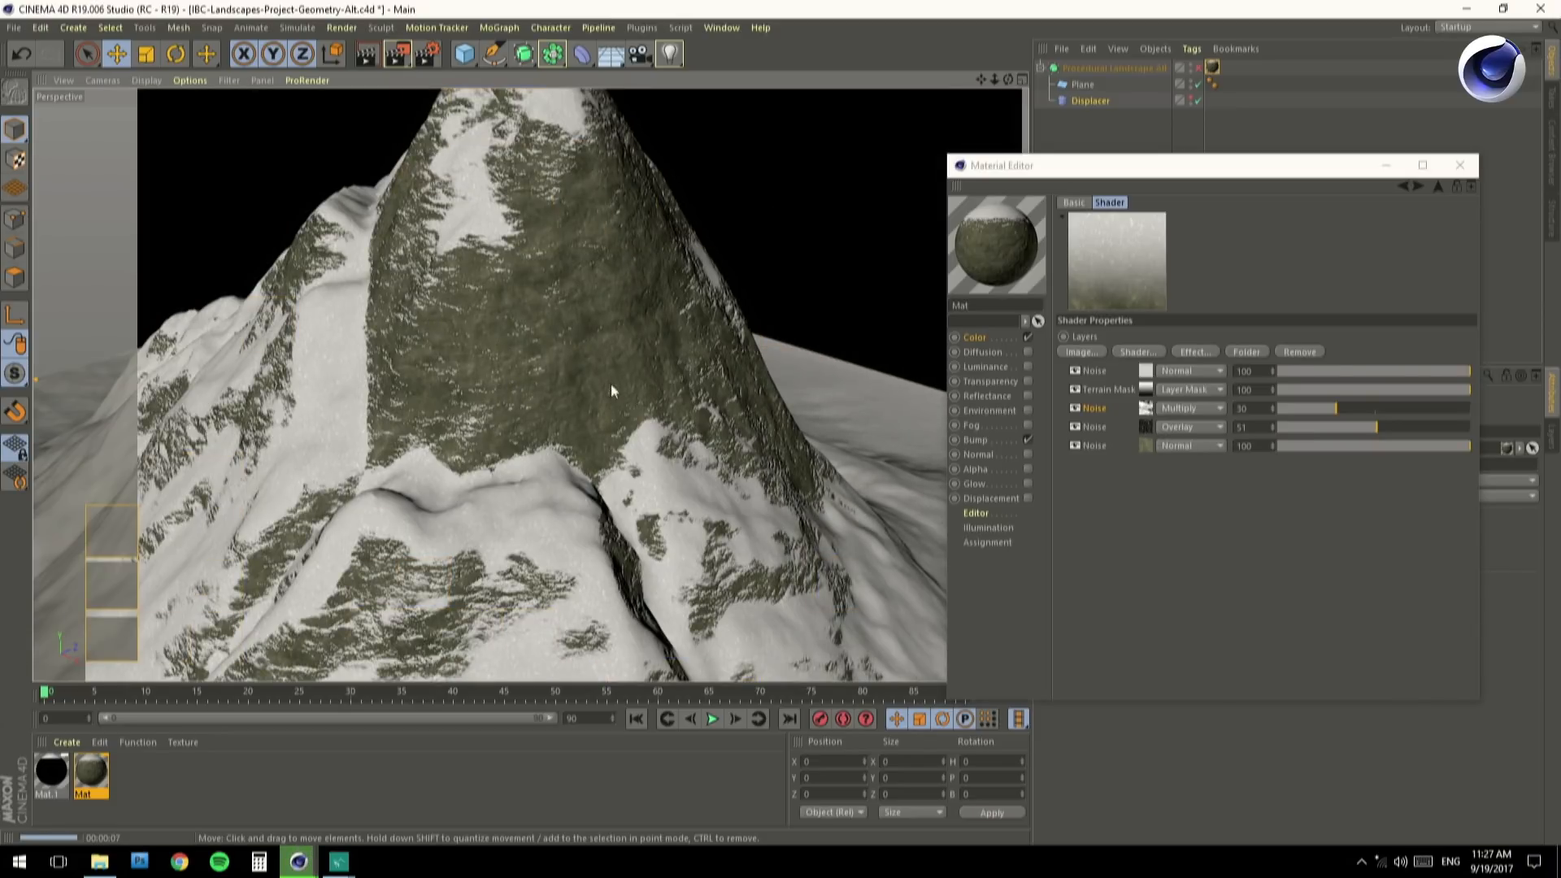
pyautogui.keyDown('alt'); pyautogui.moveTo(692, 319); pyautogui.dragTo(603, 324); pyautogui.keyUp('alt')
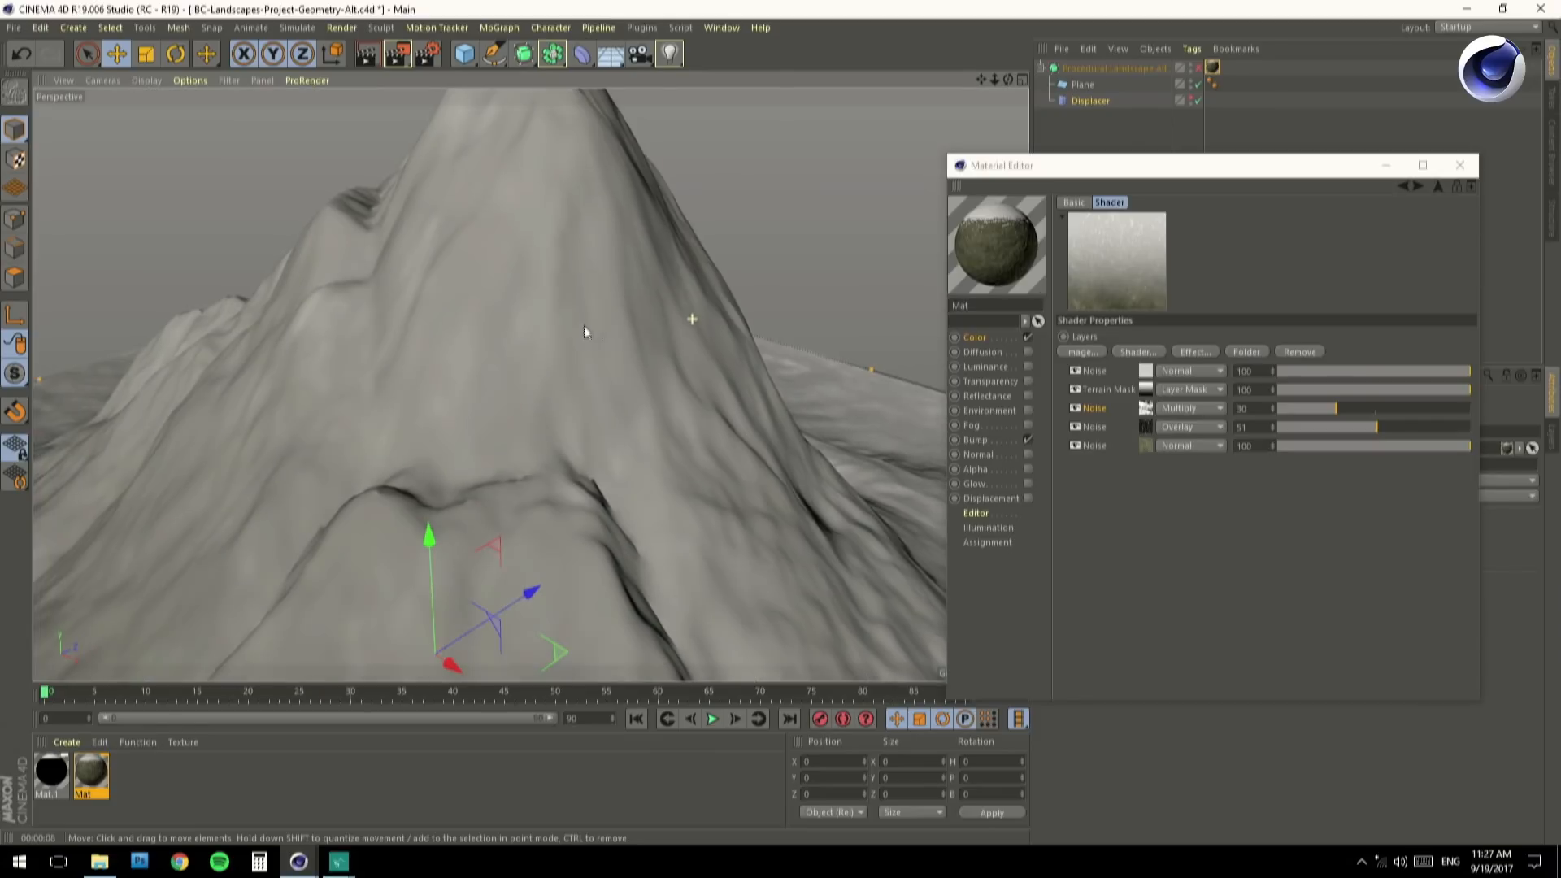
pyautogui.moveTo(450, 333)
pyautogui.keyDown('alt'); pyautogui.mouseDown()
pyautogui.moveTo(431, 331)
pyautogui.moveTo(389, 374)
pyautogui.moveTo(391, 394)
pyautogui.moveTo(455, 408)
pyautogui.moveTo(442, 334)
pyautogui.mouseUp(); pyautogui.keyUp('alt')
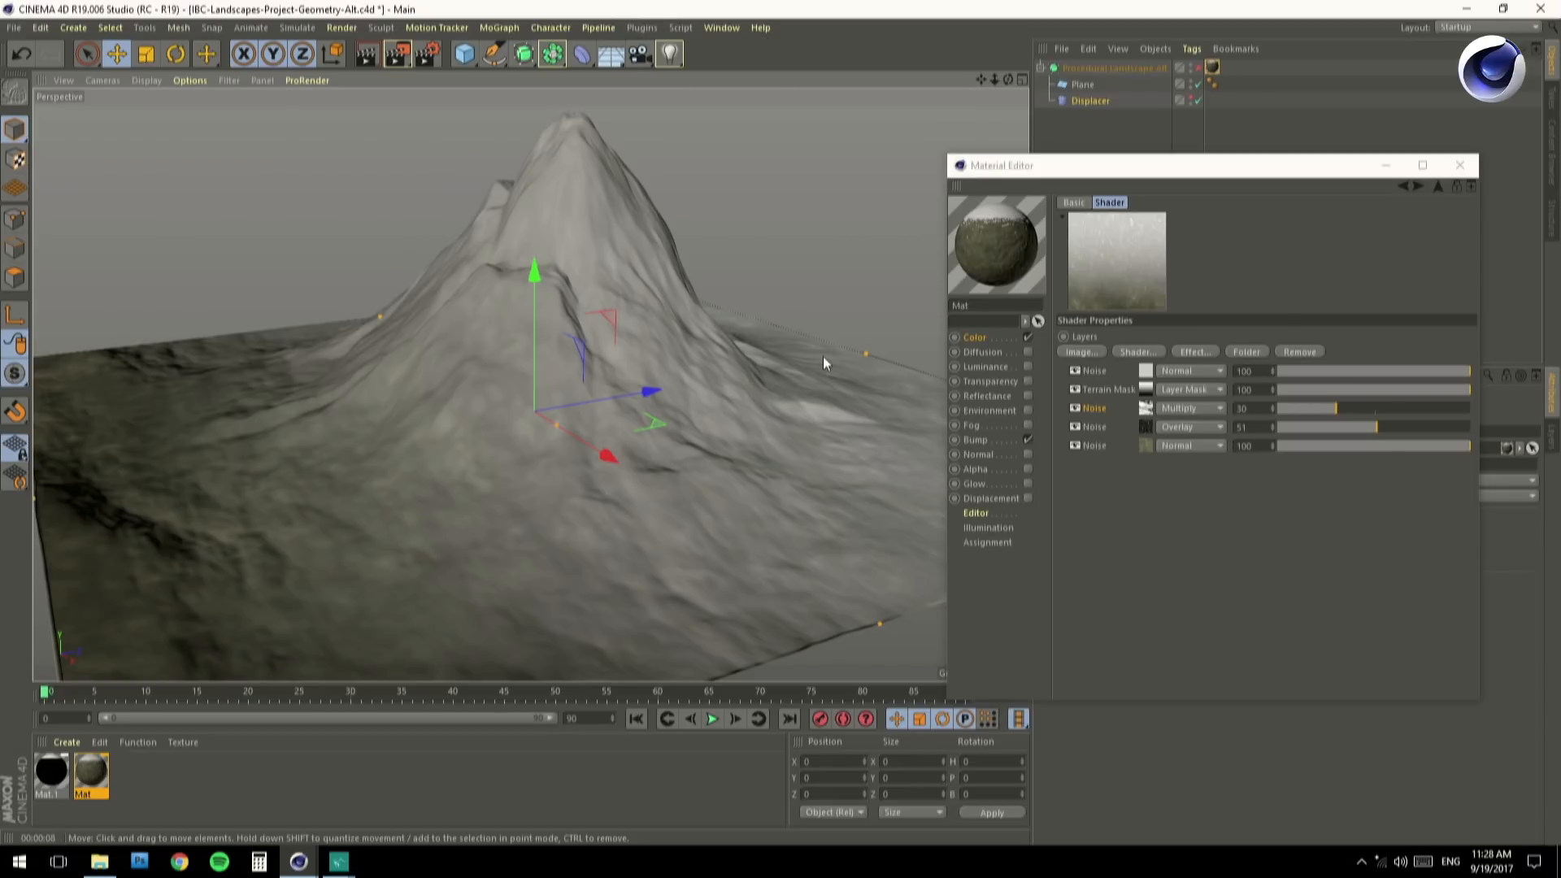
# Enable the material's Luminance channel and give it a Layer shader containing a Fresnel.
pyautogui.click(984, 369)
pyautogui.click(1029, 367)
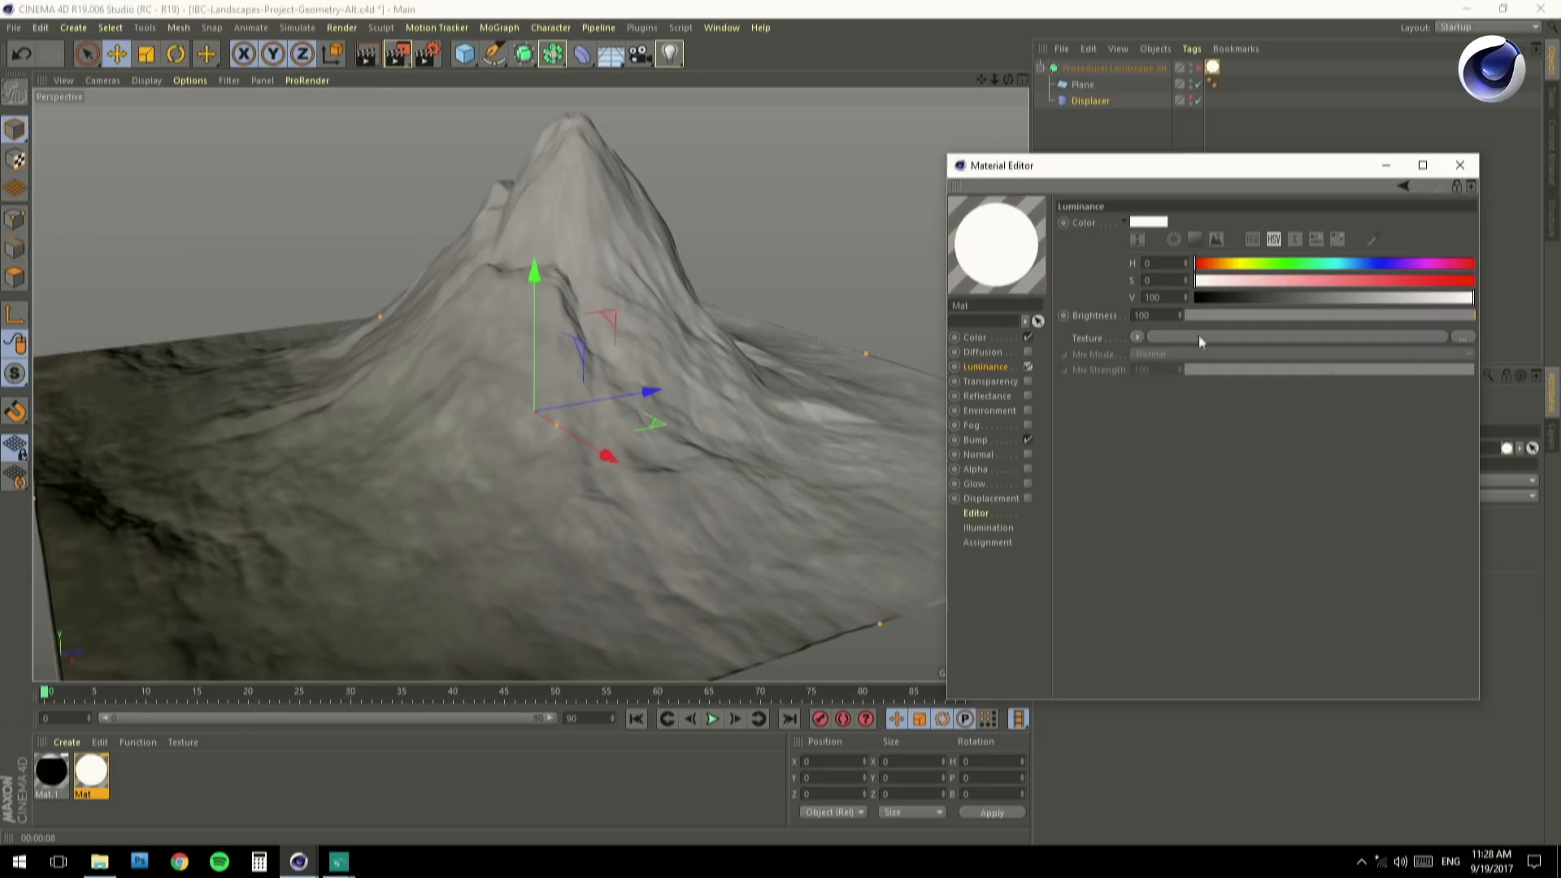
pyautogui.click(1136, 337)
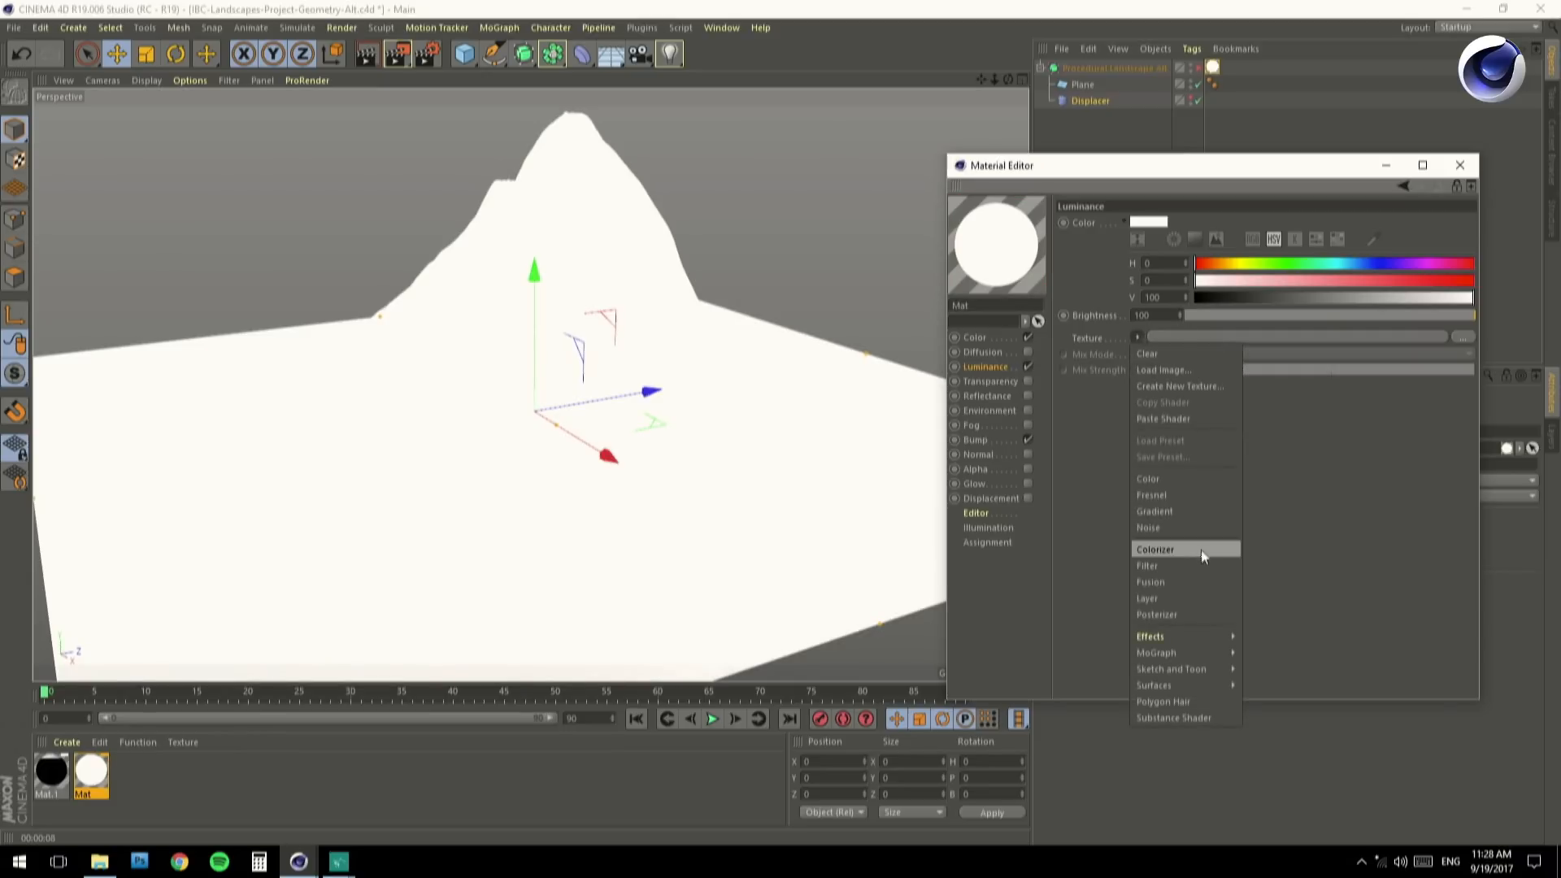
pyautogui.click(1195, 599)
pyautogui.click(1202, 338)
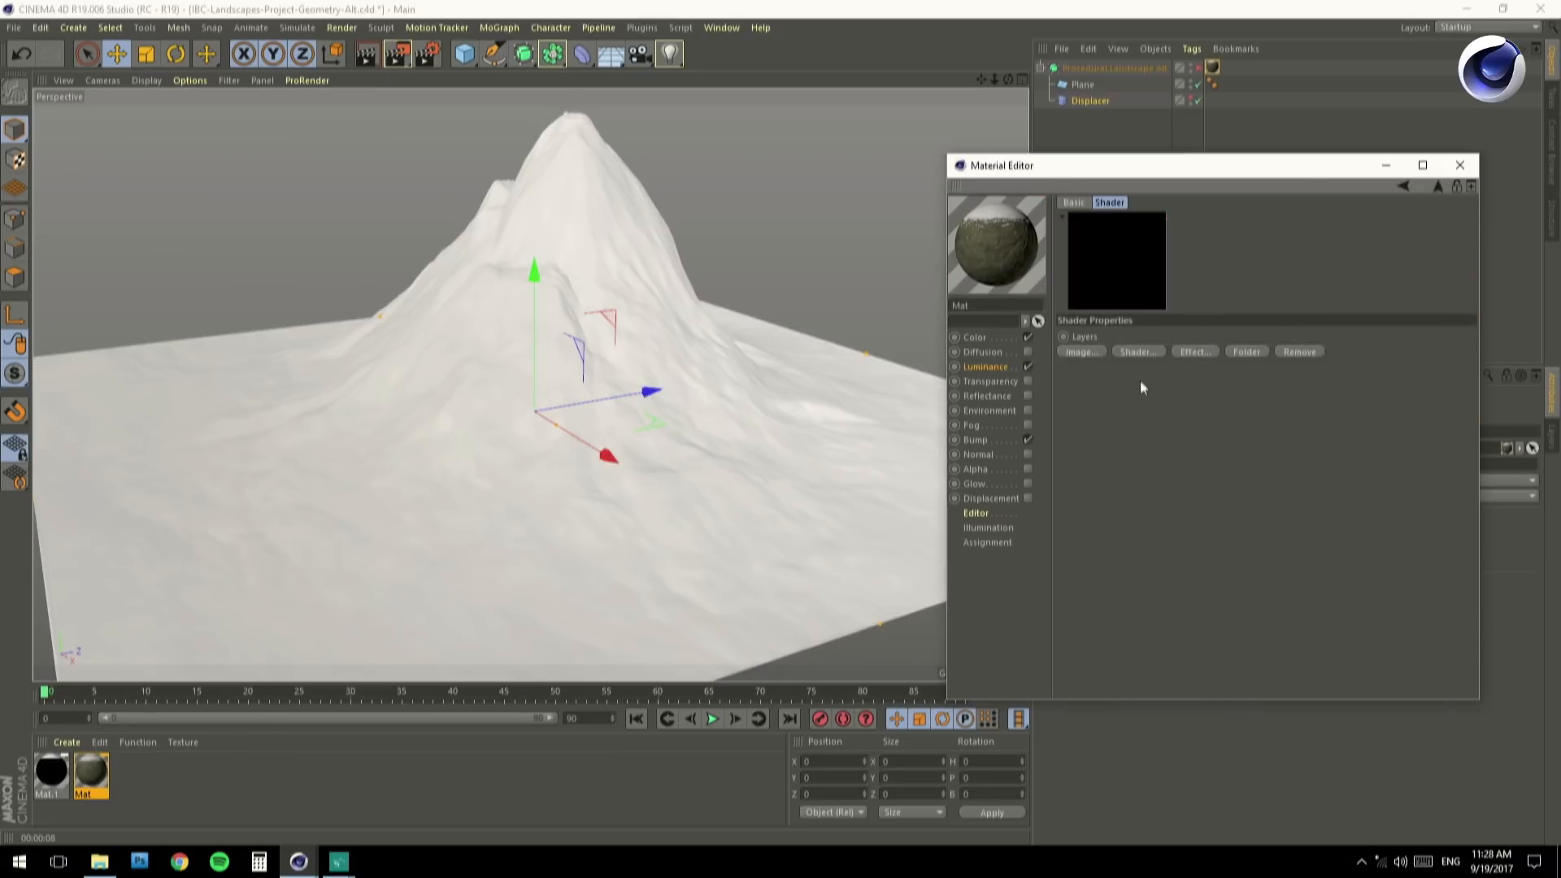
pyautogui.click(1138, 352)
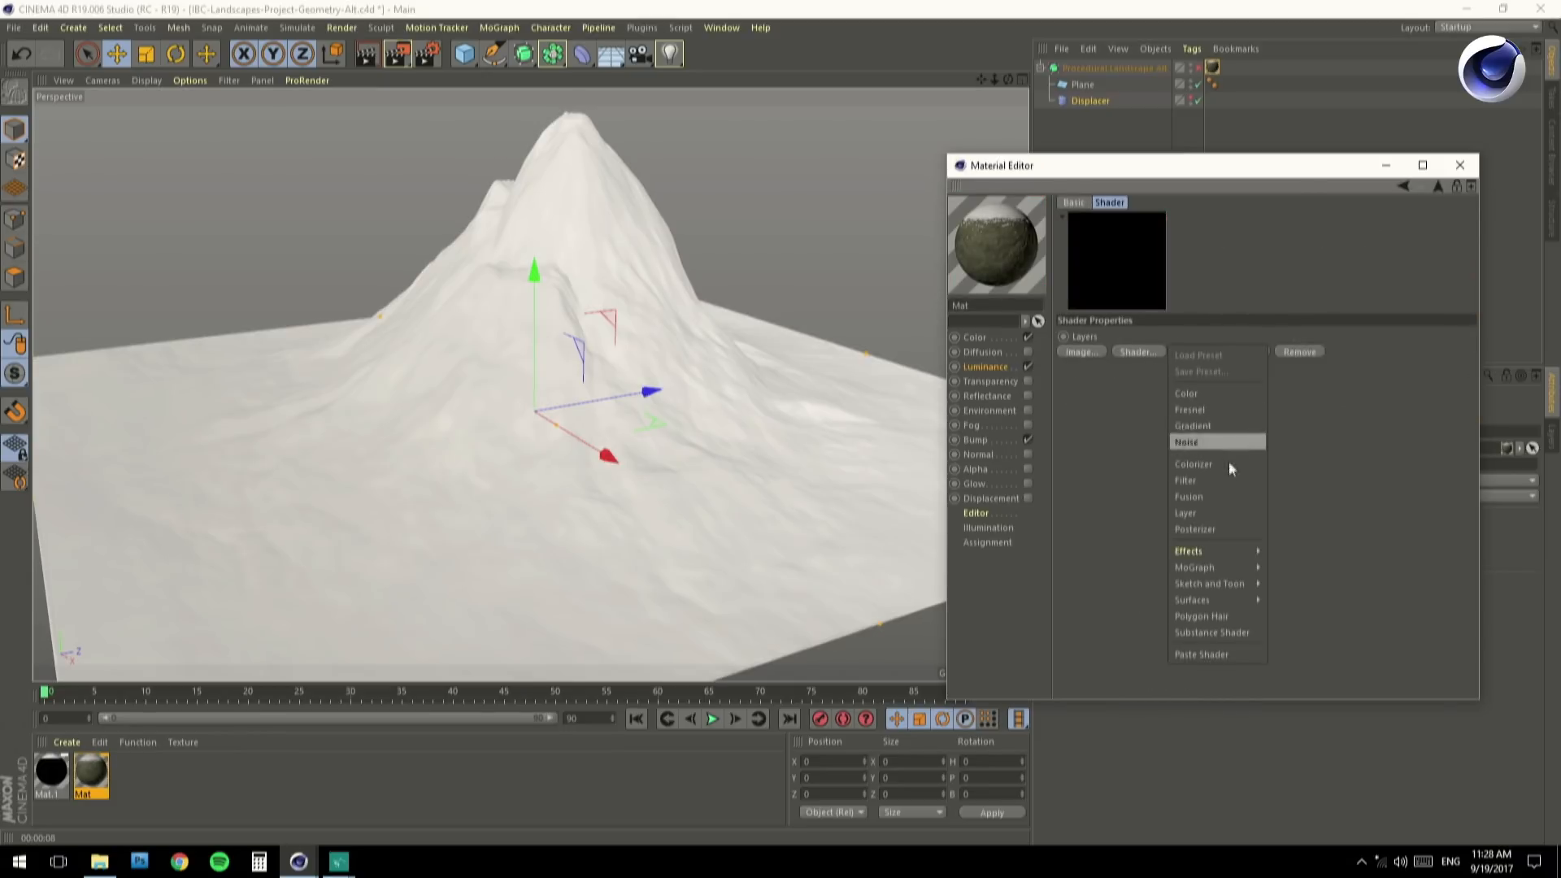
pyautogui.click(1213, 411)
# Tint the Luminance color pale blue with H 224 and S 12, at brightness 47, using the Multiply mix mode.
pyautogui.click(986, 368)
pyautogui.click(1229, 281)
pyautogui.click(1370, 266)
pyautogui.moveTo(1304, 299)
pyautogui.mouseDown()
pyautogui.moveTo(1476, 299)
pyautogui.moveTo(1299, 310)
pyautogui.mouseUp()
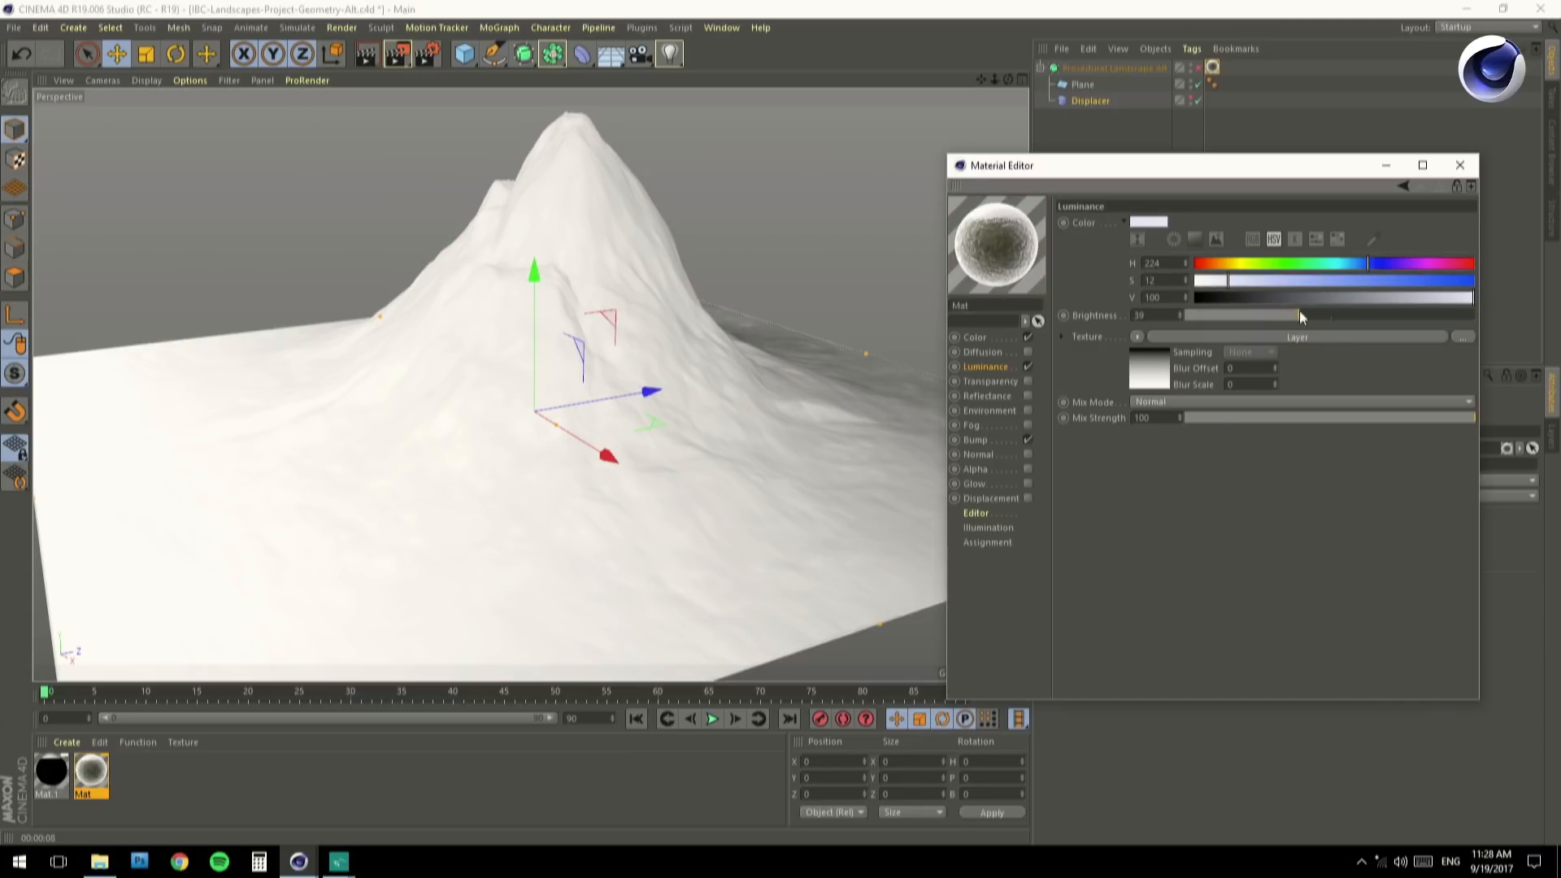
pyautogui.click(1171, 402)
pyautogui.click(1173, 457)
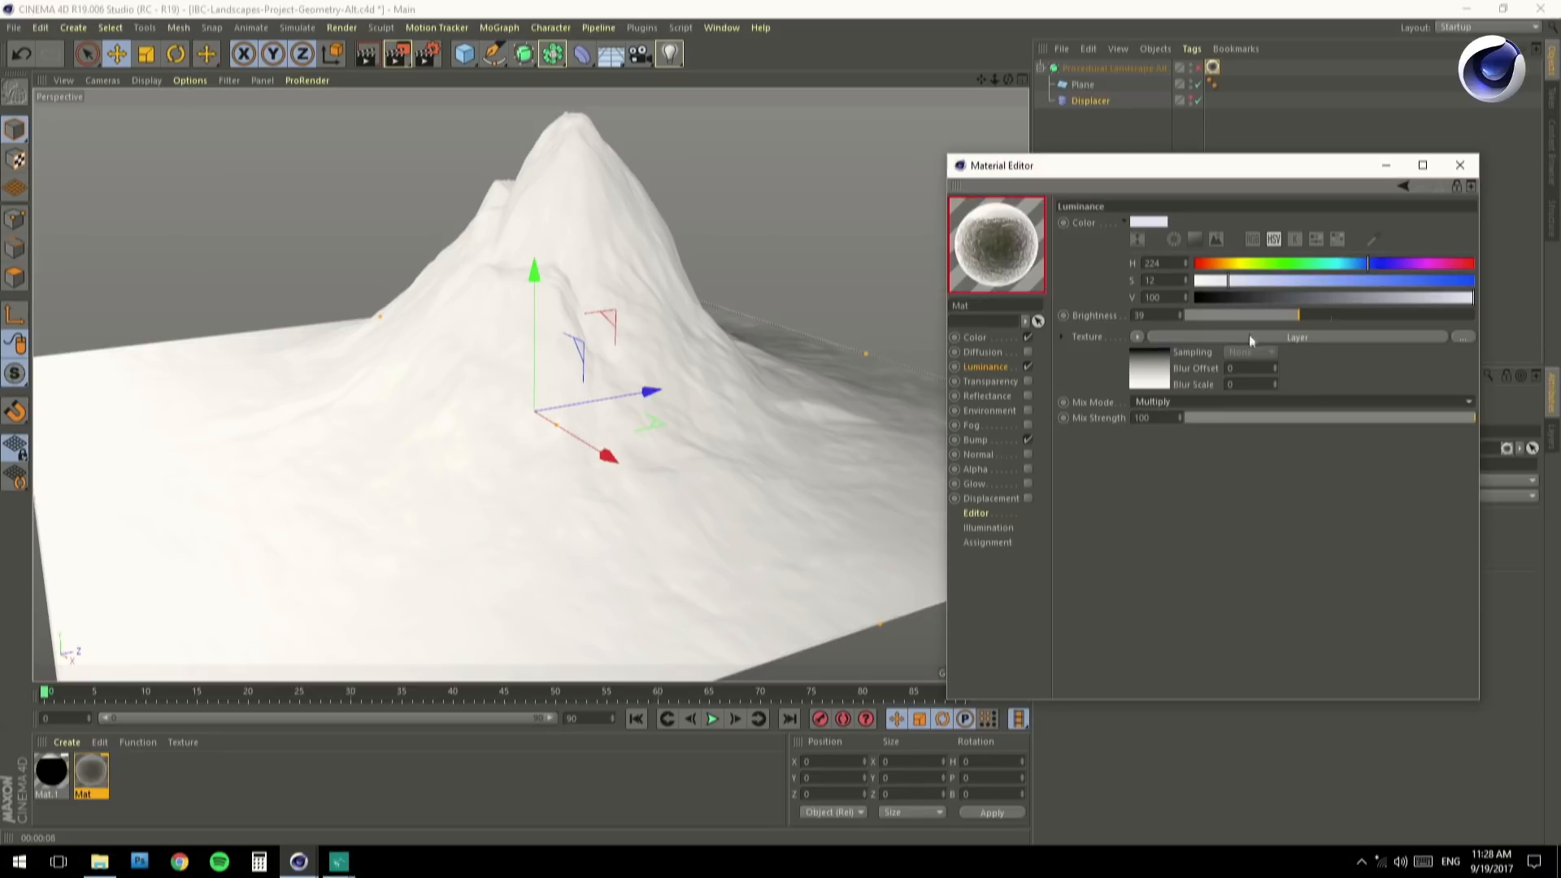
pyautogui.click(1305, 317)
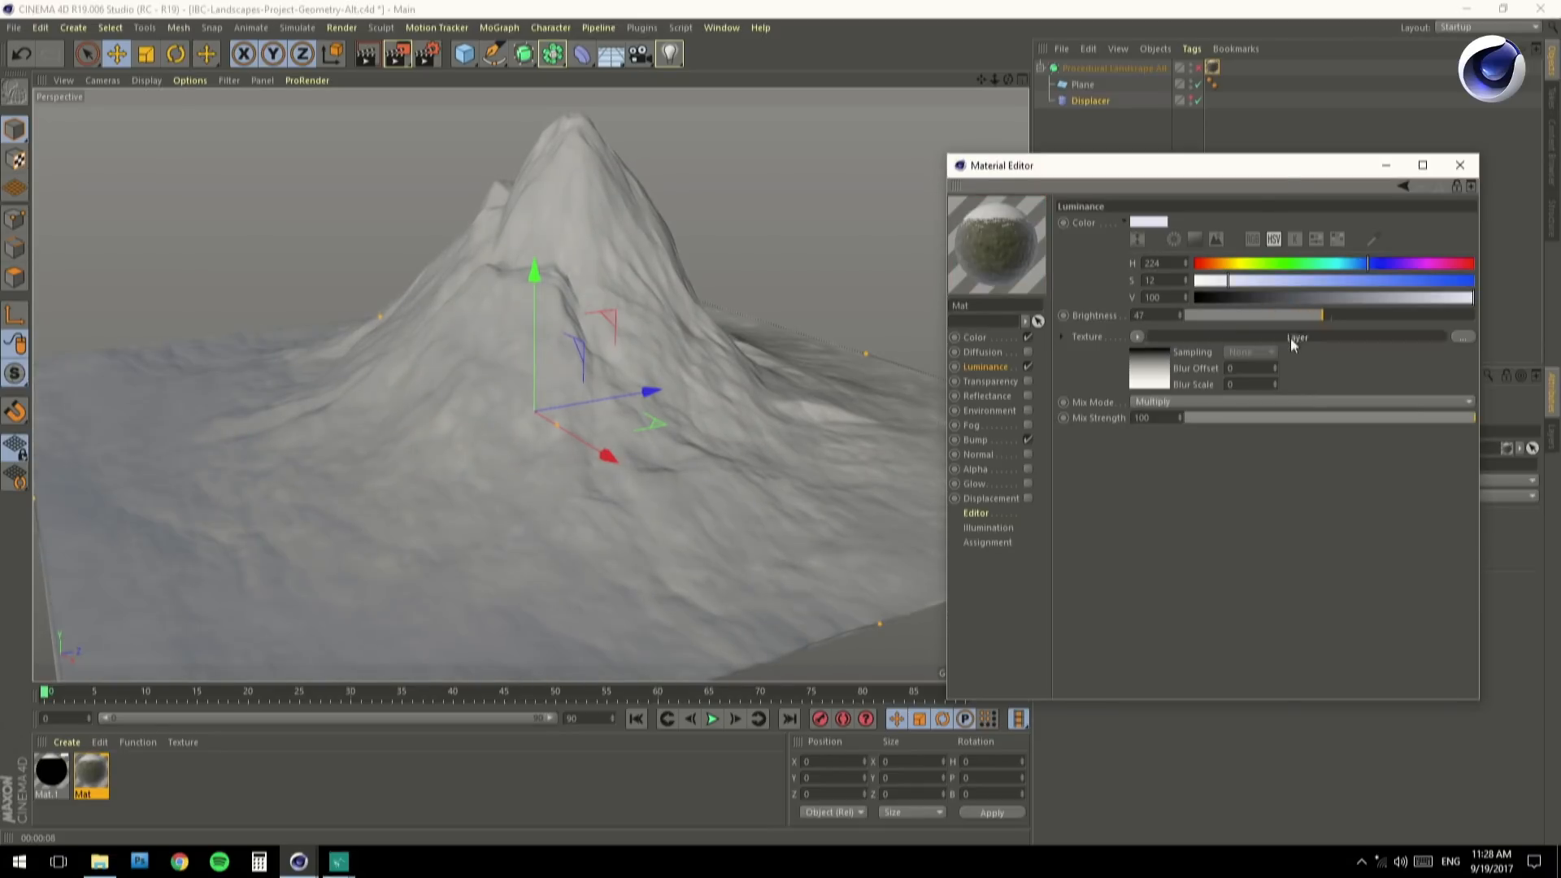
# Add a Terrain Mask above the Fresnel in the Luminance Layer shader and set it to Multiply.
pyautogui.click(1298, 336)
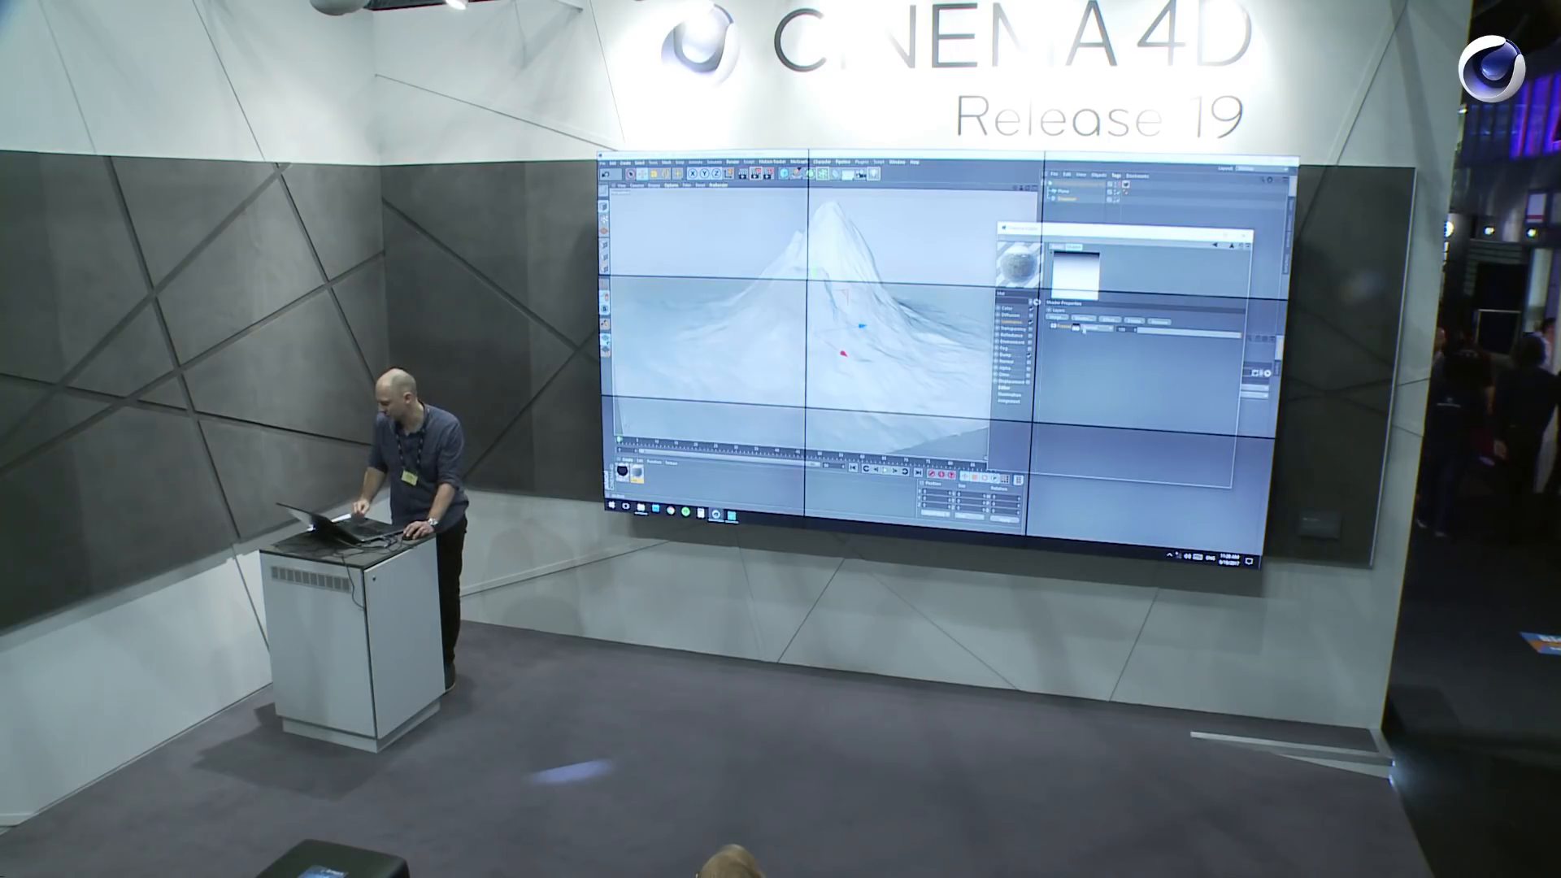
pyautogui.click(1083, 318)
pyautogui.click(1095, 426)
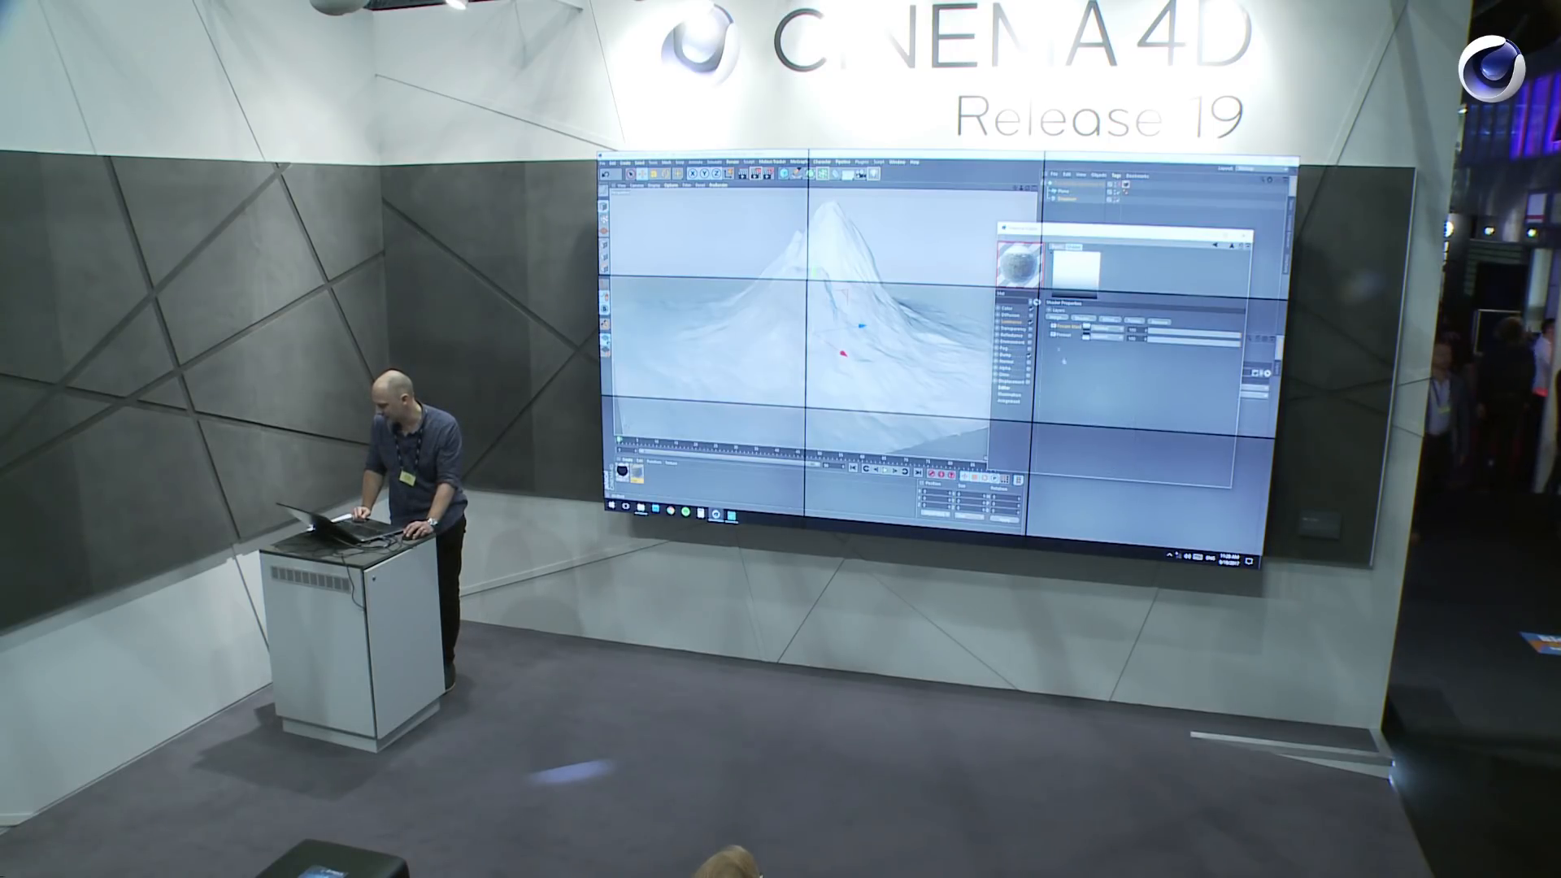
pyautogui.click(1104, 327)
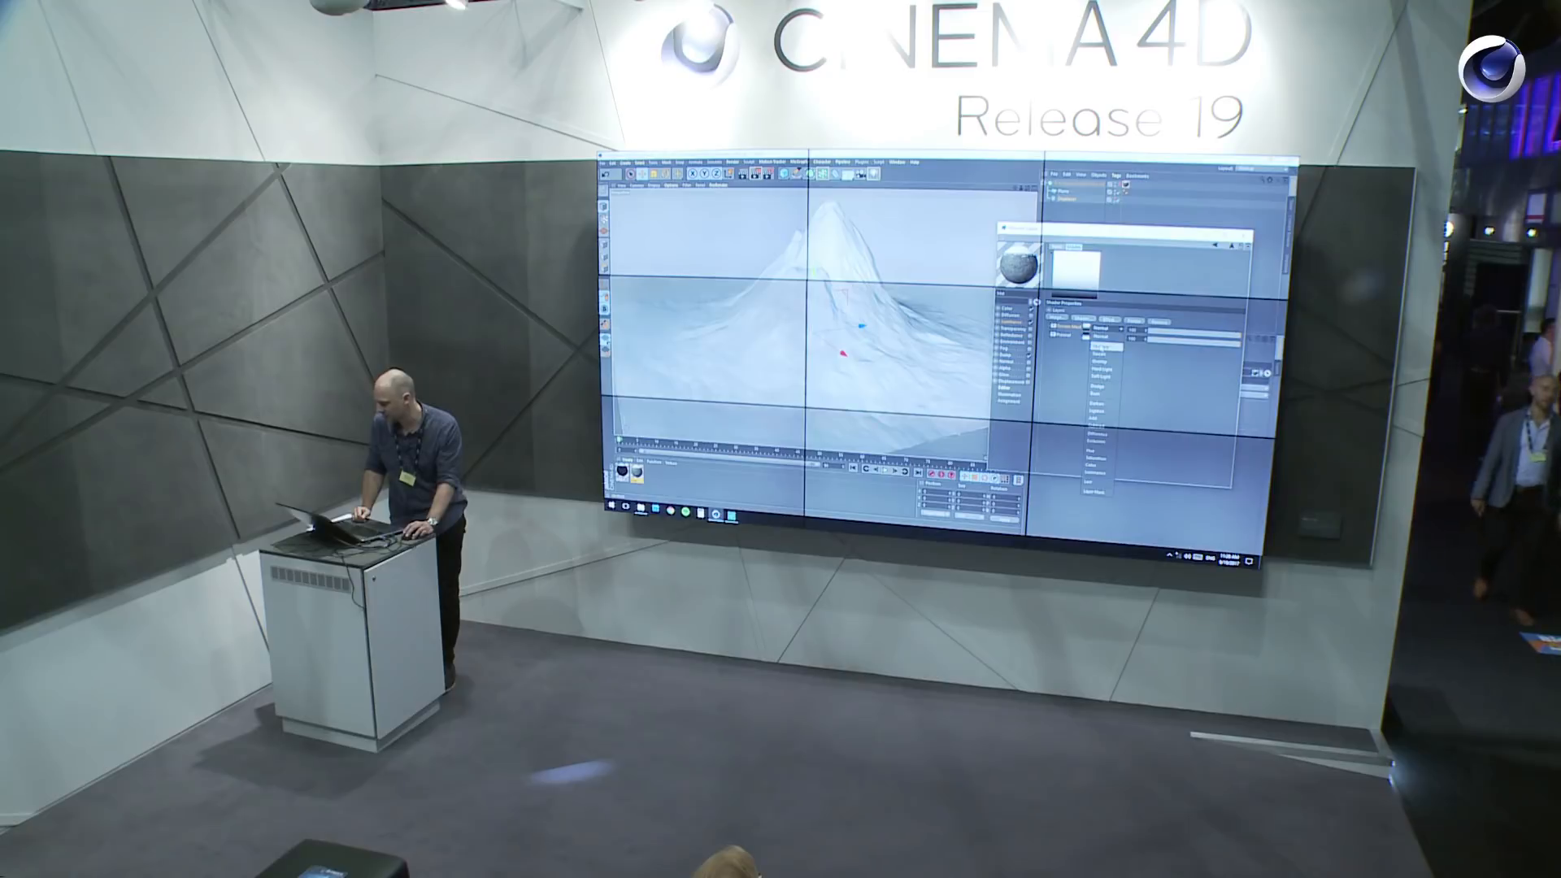
pyautogui.click(1097, 347)
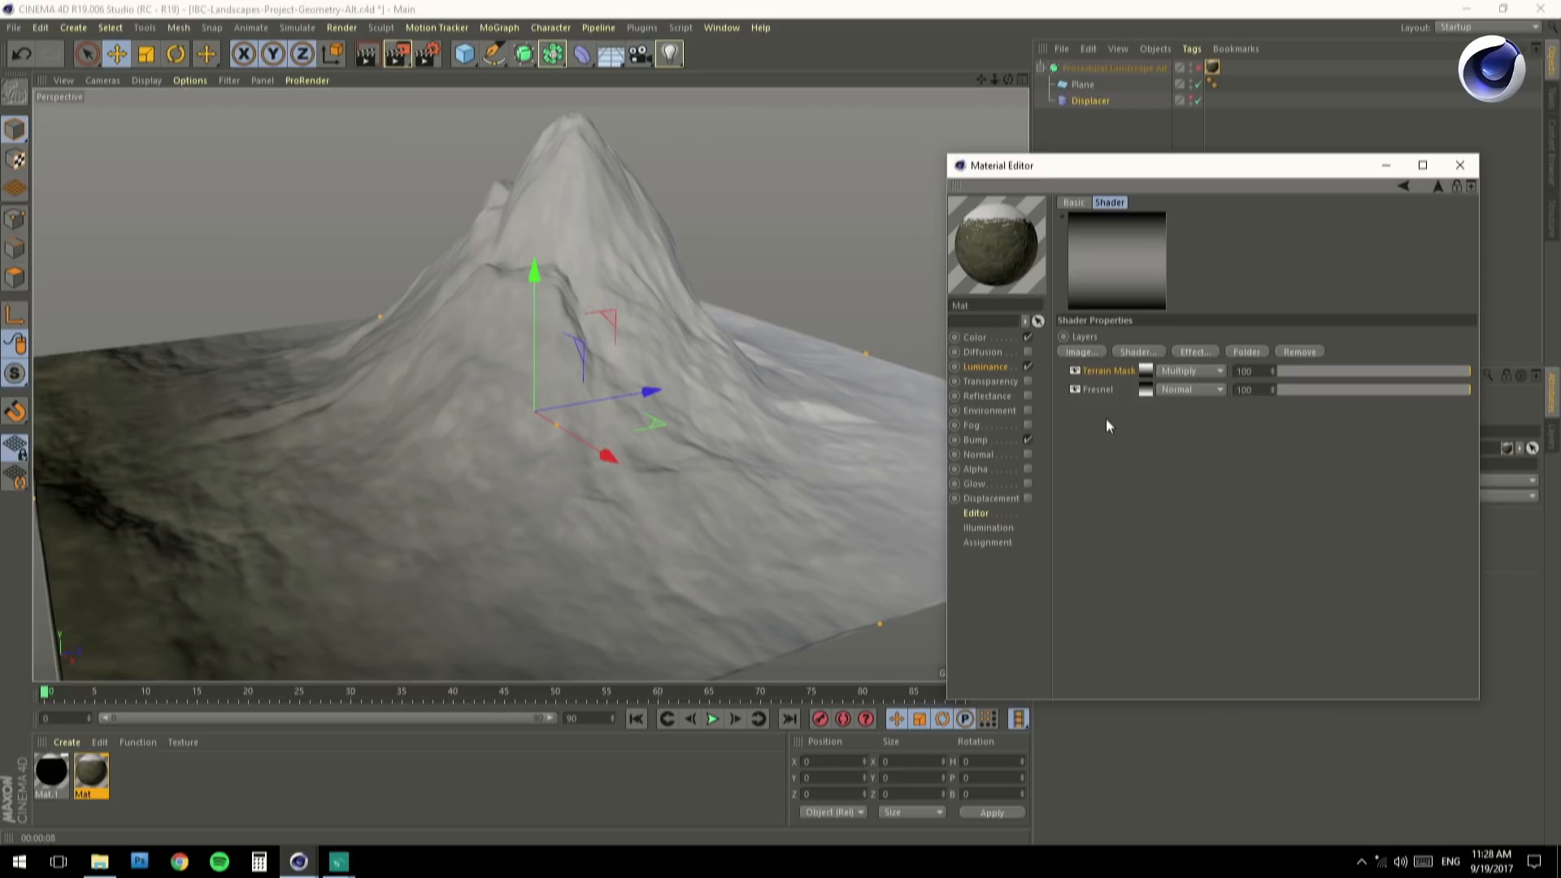
# Isolate the Luminance channel by disabling Color and Bump, and set the Luminance brightness to 35.
pyautogui.click(1028, 336)
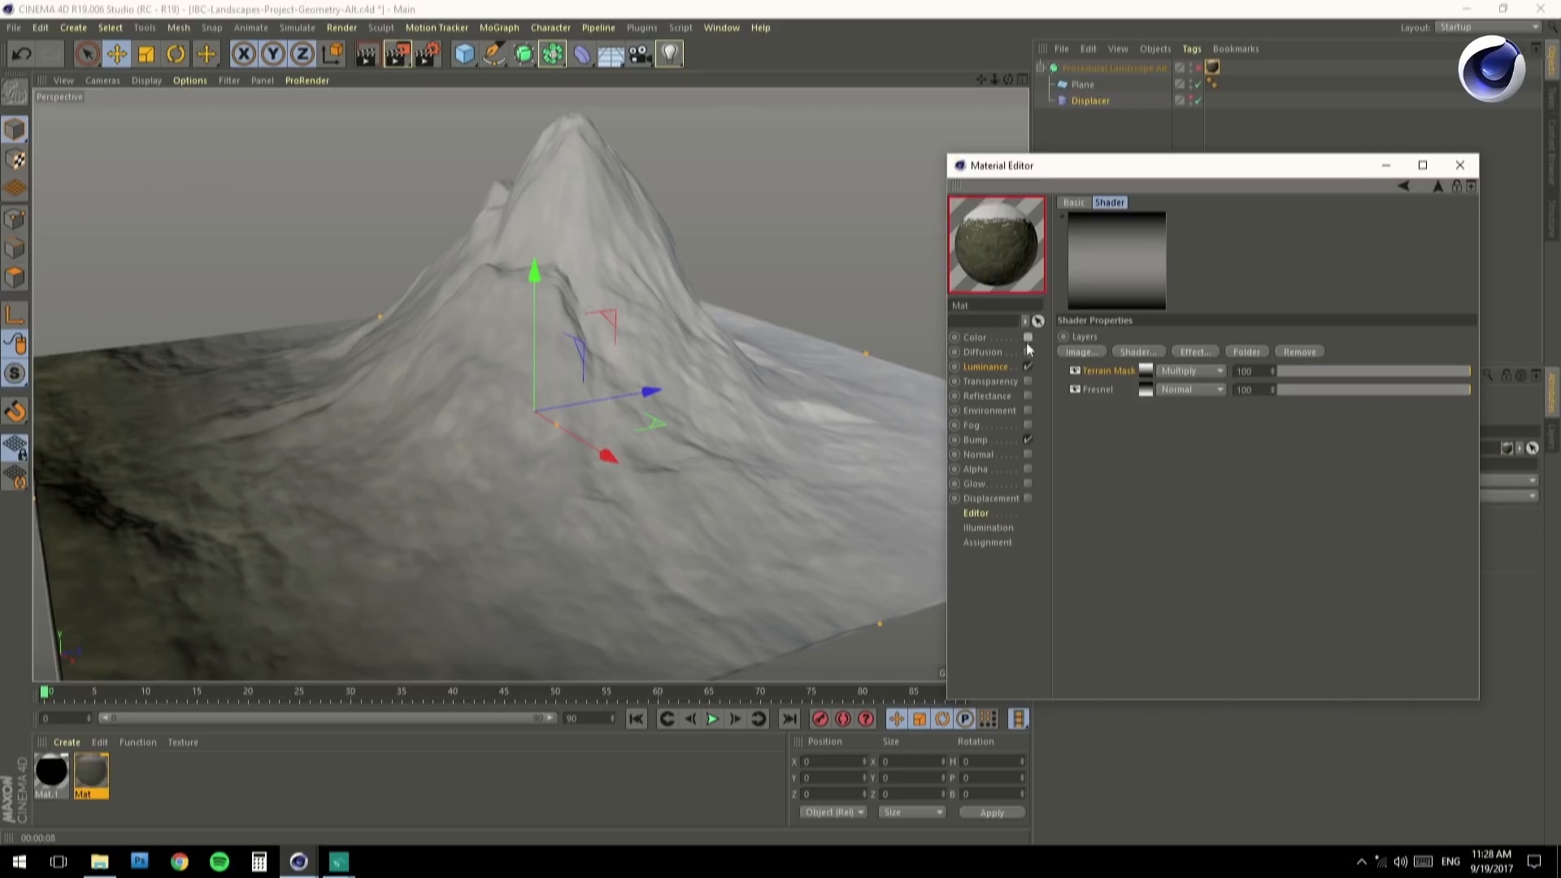
pyautogui.click(1028, 440)
pyautogui.click(985, 366)
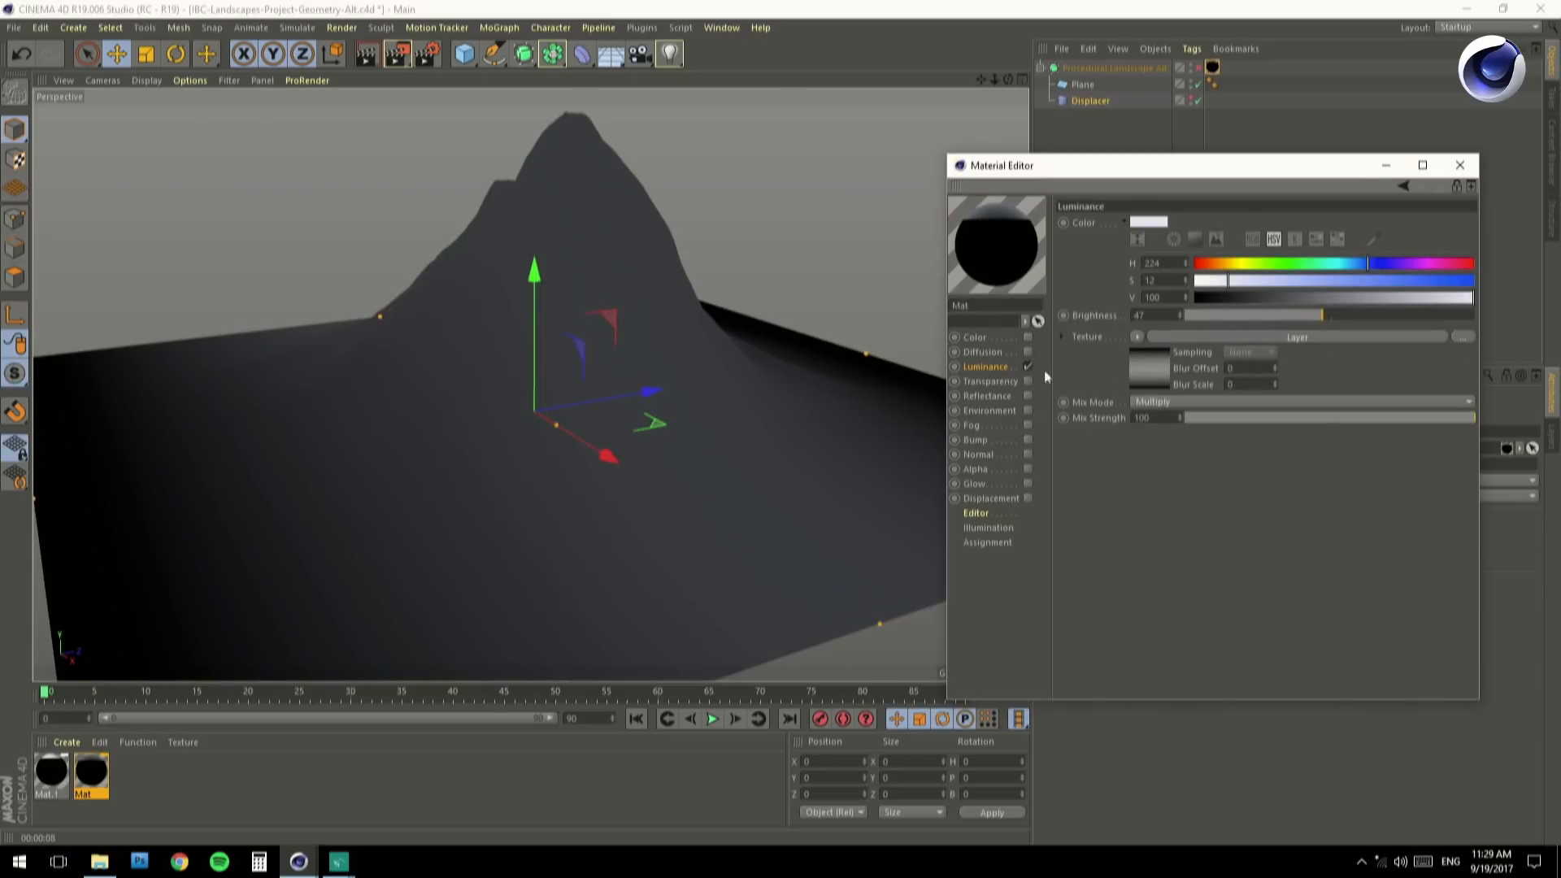
pyautogui.moveTo(1339, 320); pyautogui.dragTo(1408, 316)
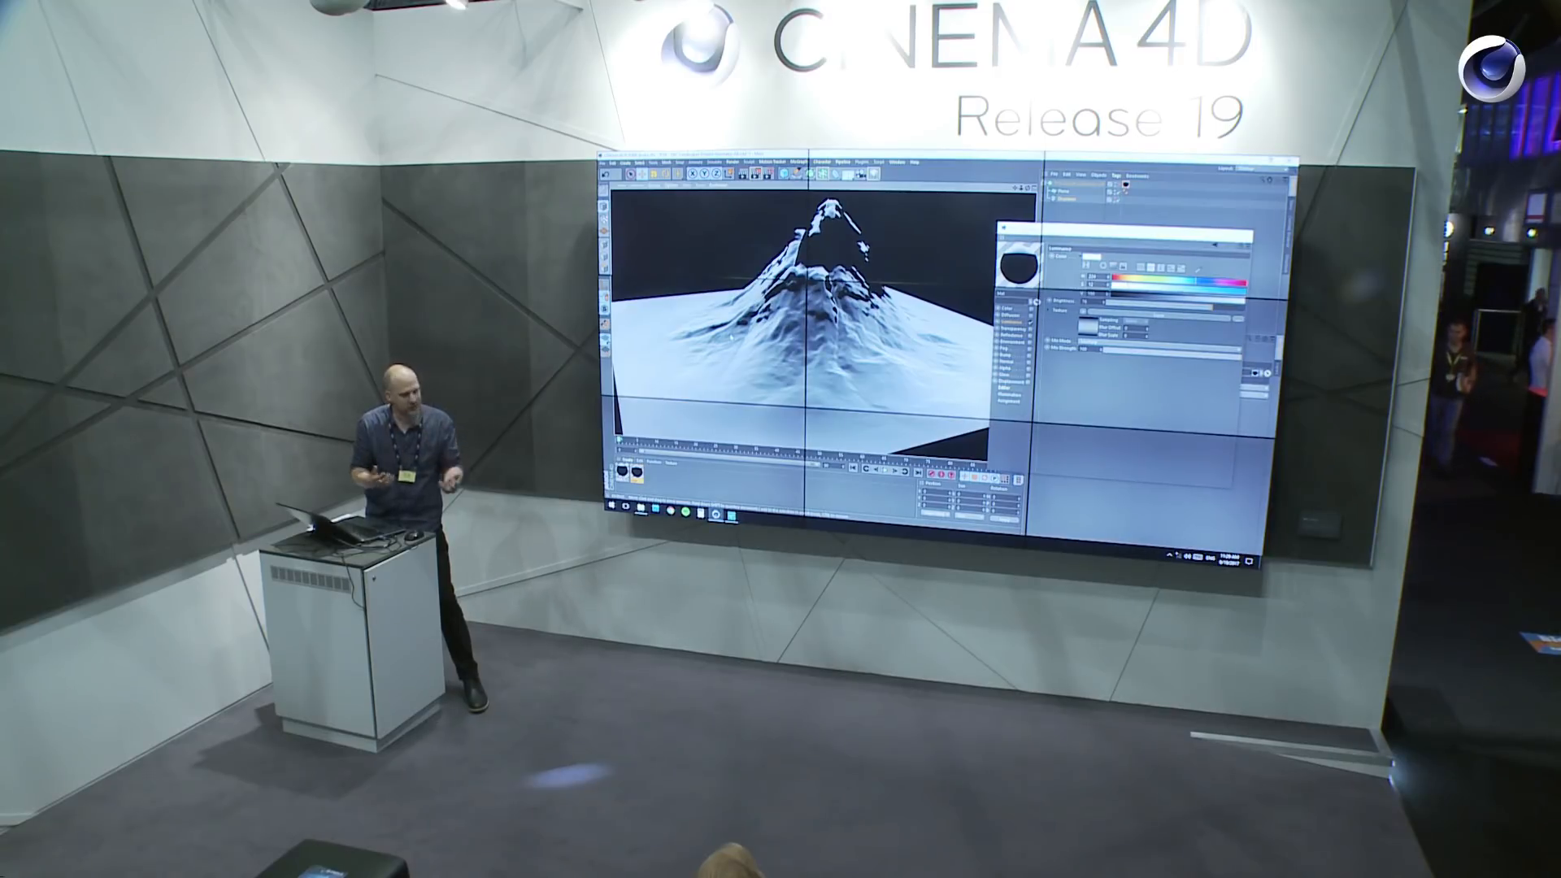
pyautogui.moveTo(1212, 306); pyautogui.dragTo(1156, 306)
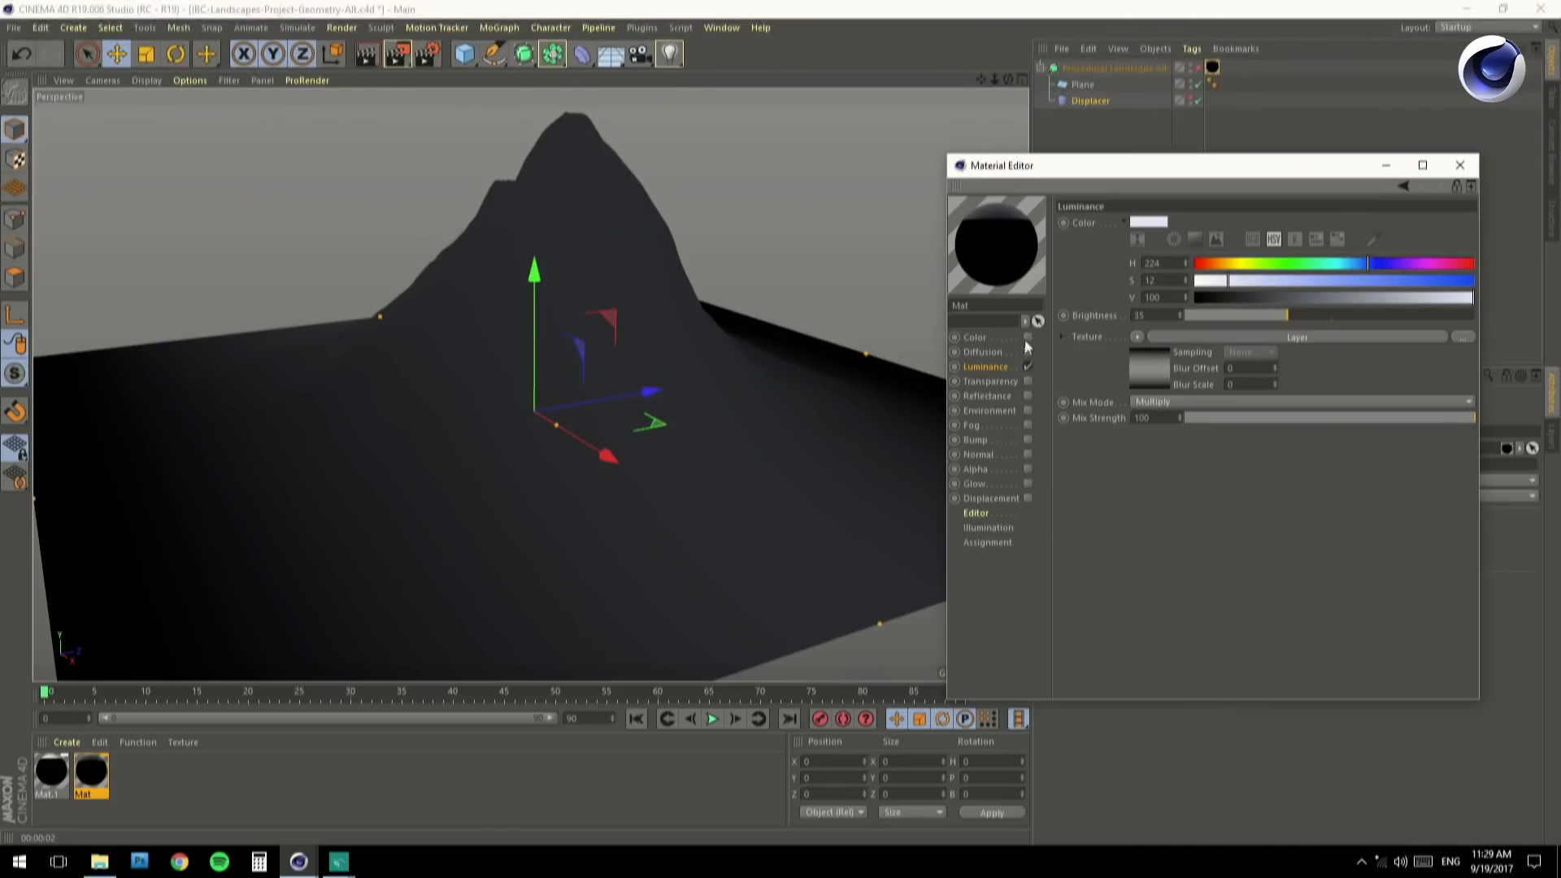
# Re-enable the material's Color and Bump channels and switch on Reflectance.
pyautogui.click(1028, 337)
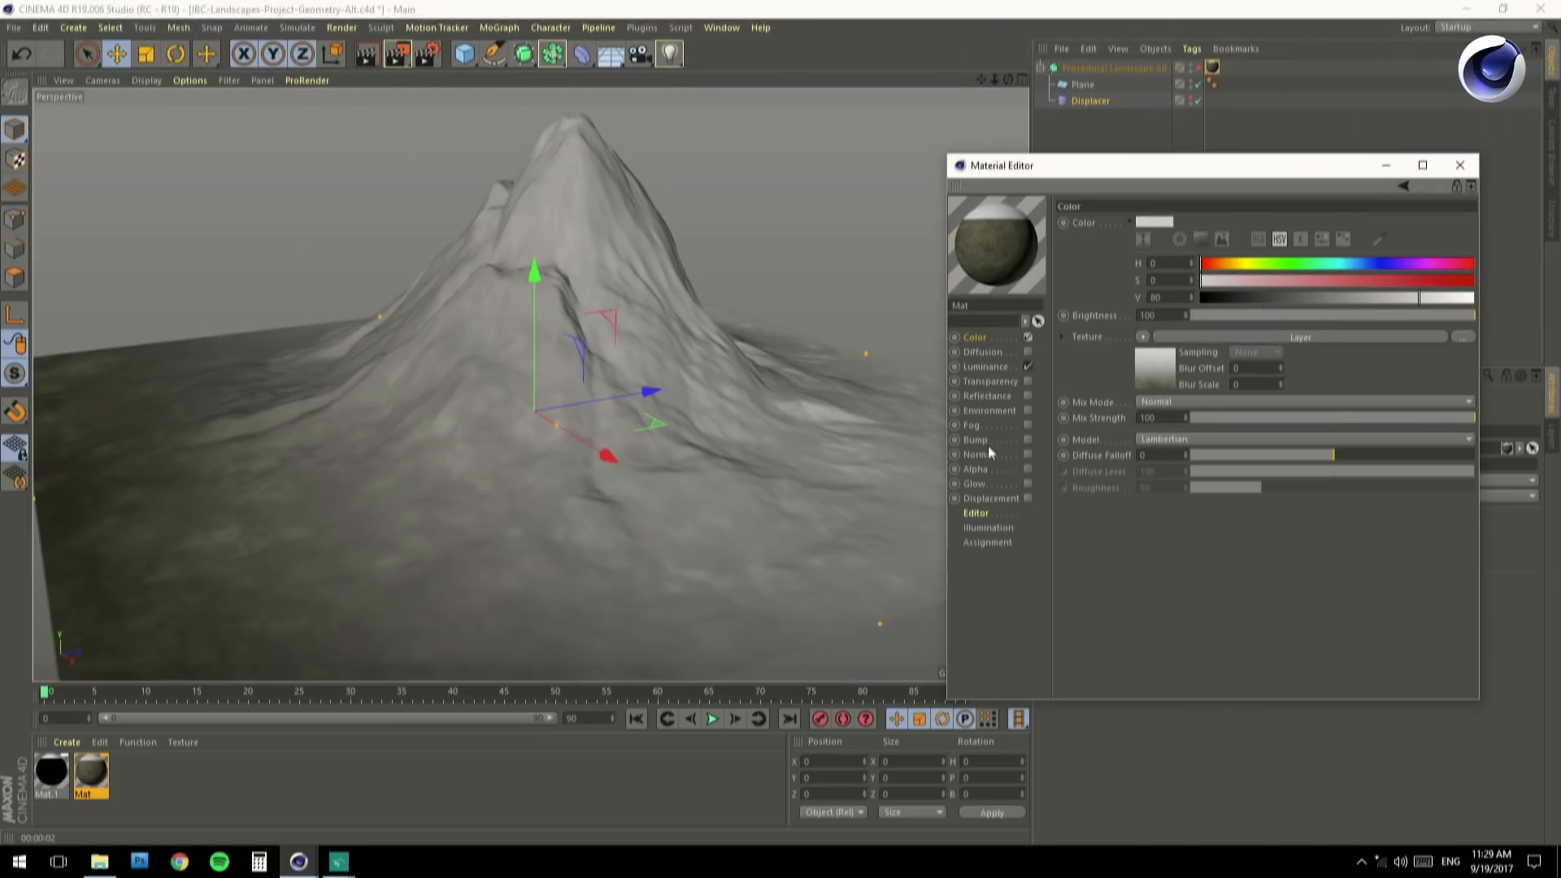
pyautogui.click(1028, 440)
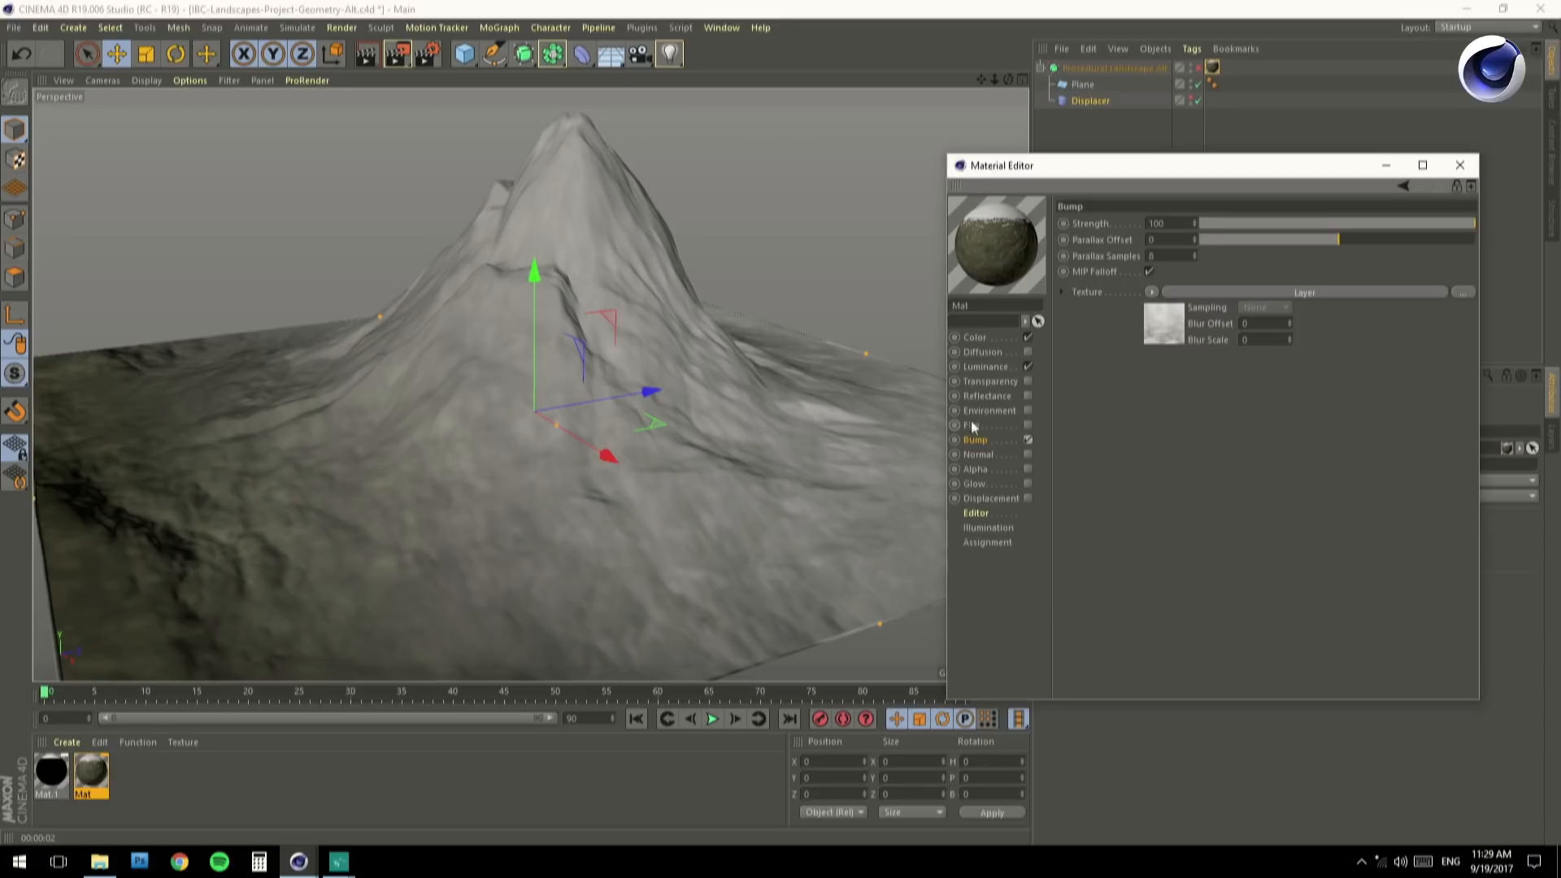
pyautogui.click(1007, 397)
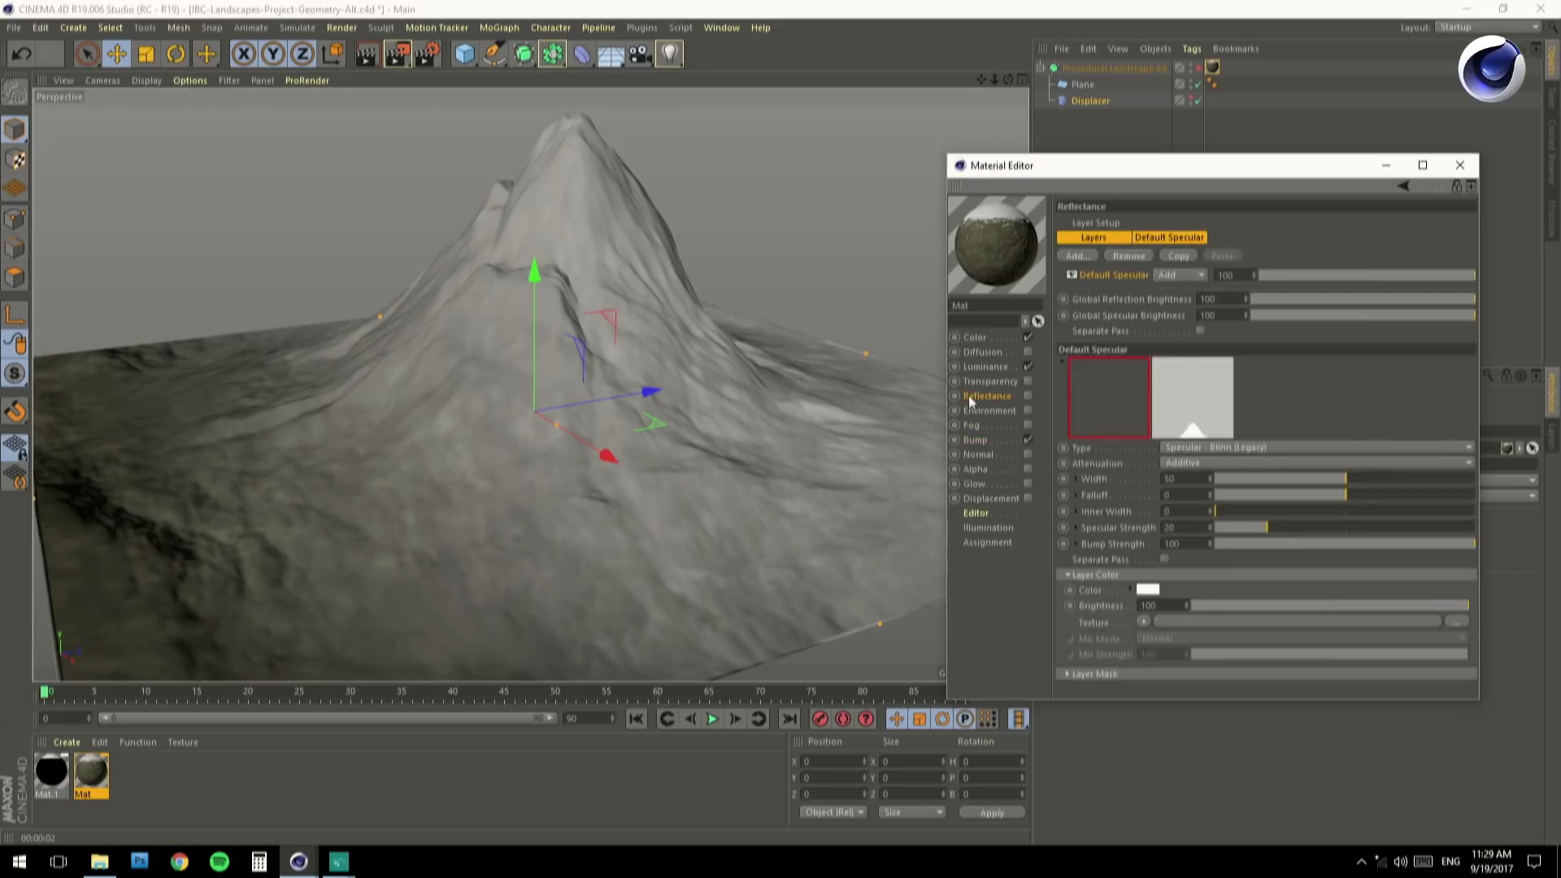
pyautogui.click(1028, 396)
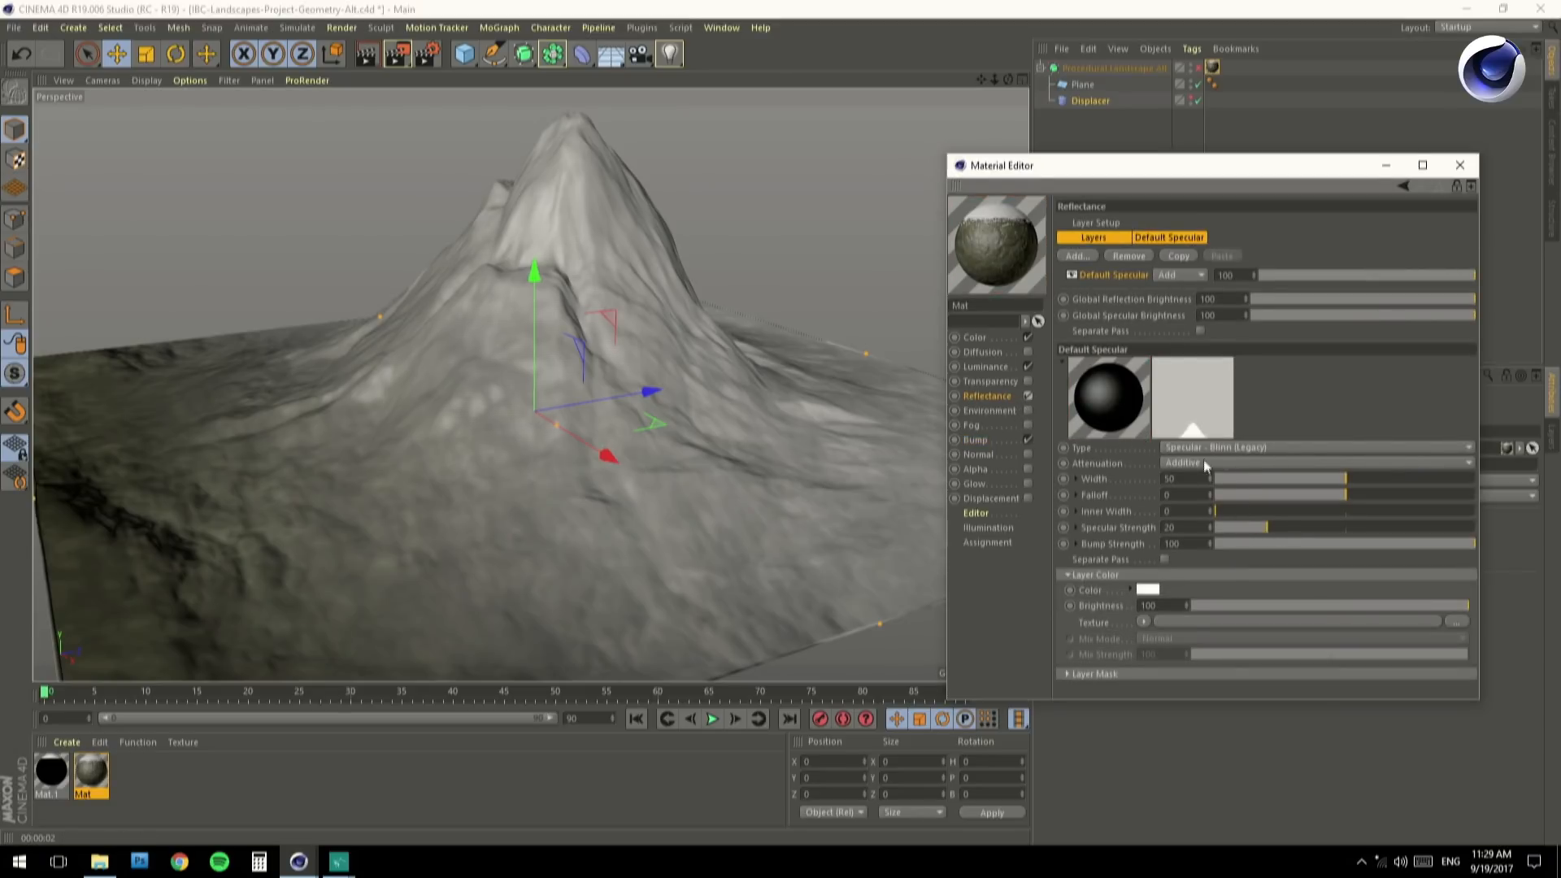
# Set the Reflectance channel's Global Reflection Brightness and Global Specular Brightness to 20.
pyautogui.click(1289, 299)
pyautogui.click(1291, 315)
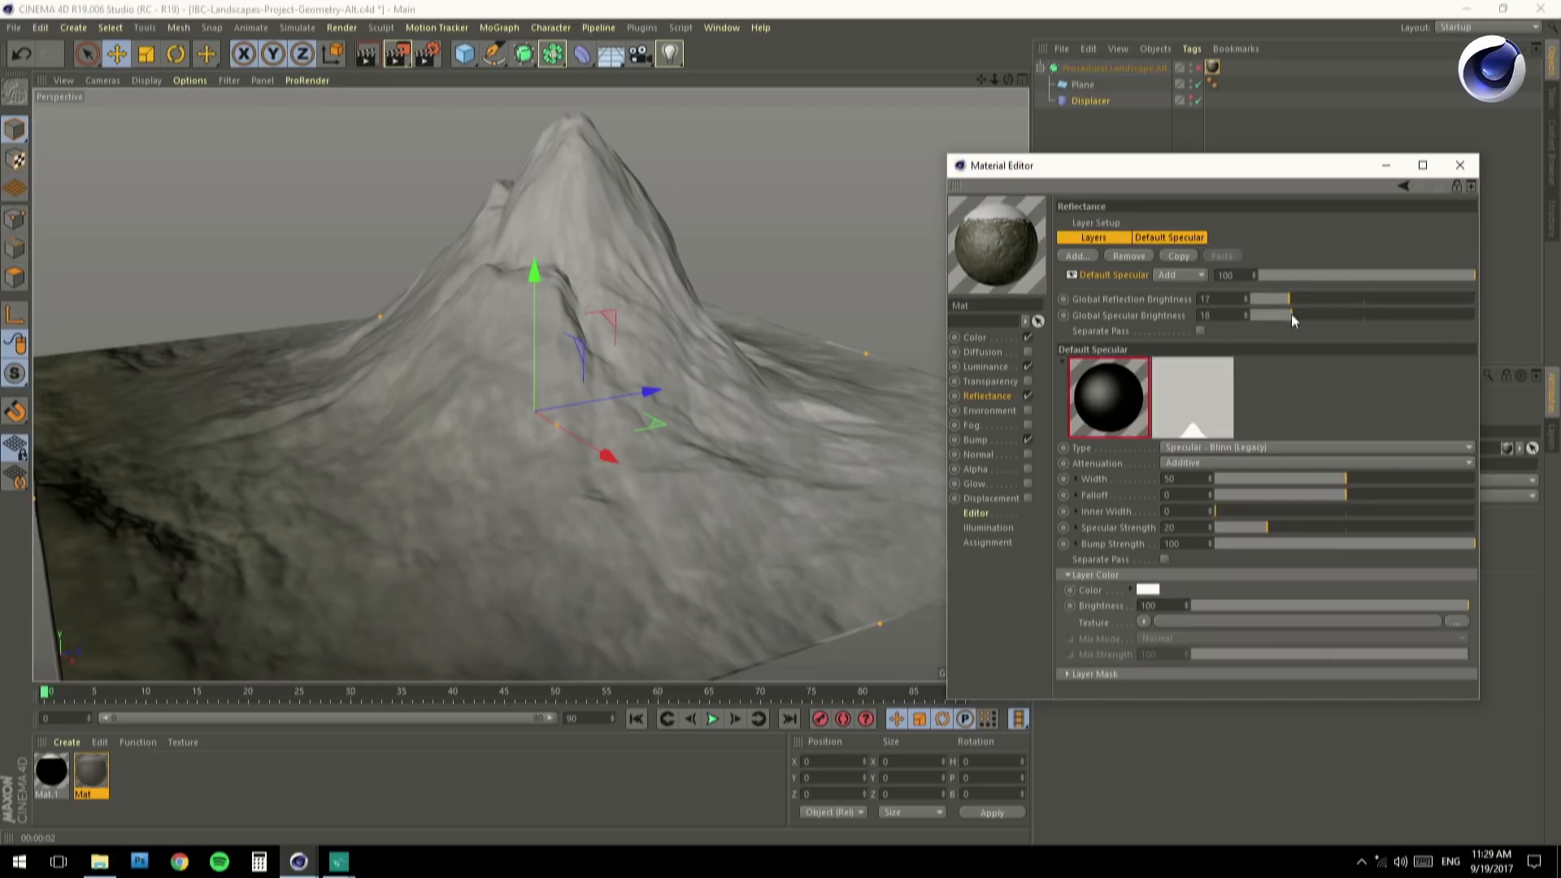
pyautogui.moveTo(1214, 317)
pyautogui.mouseDown()
pyautogui.moveTo(1189, 322)
pyautogui.moveTo(1196, 303)
pyautogui.mouseUp()
pyautogui.write('2020')
pyautogui.press('Return')
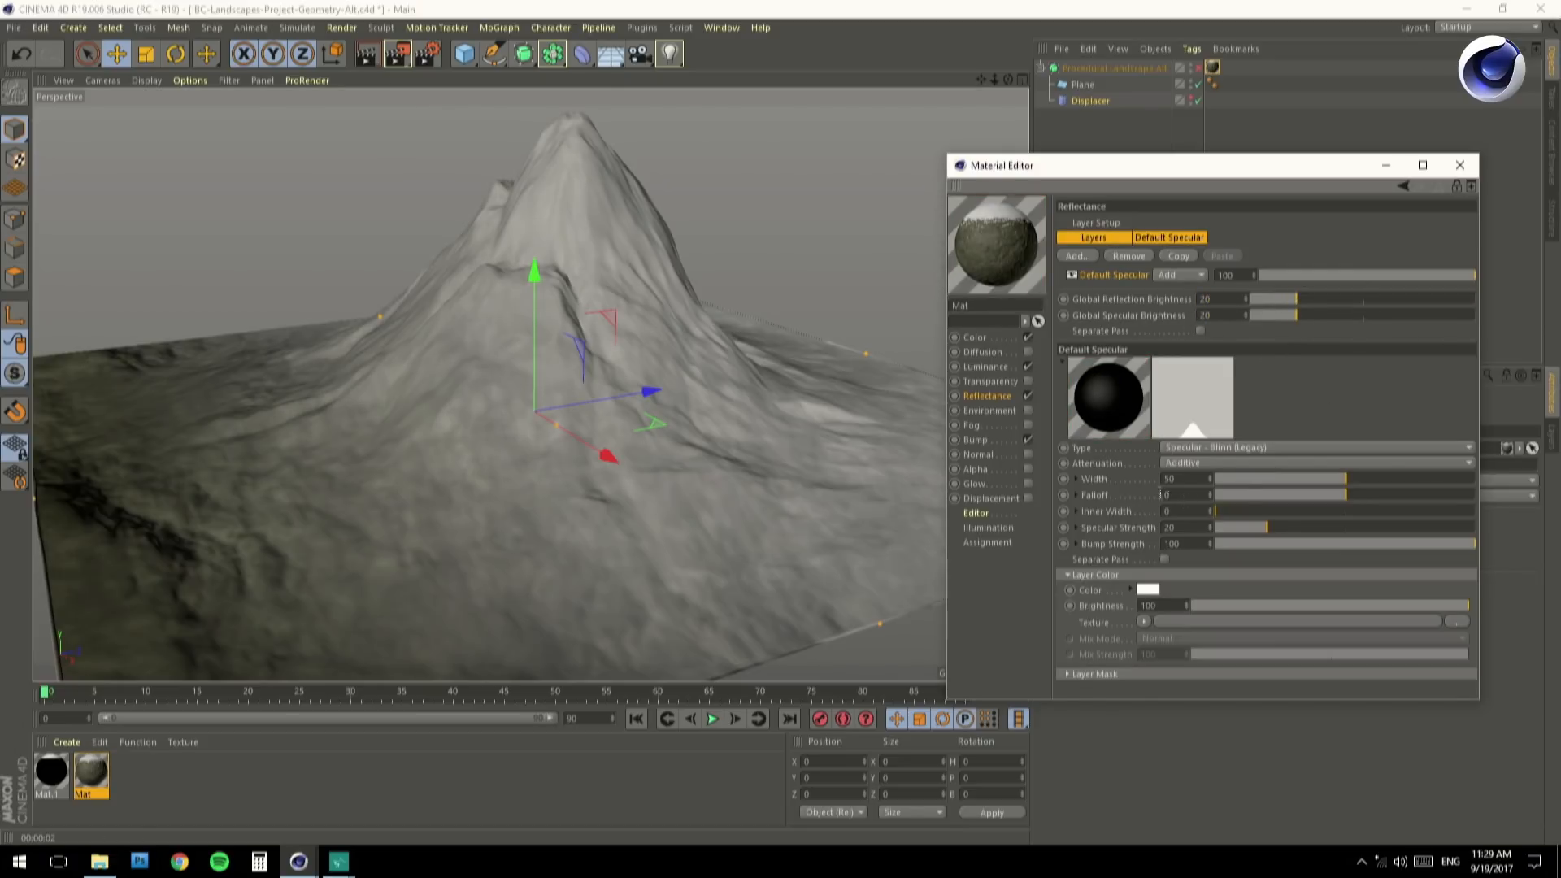
# Load a Noise shader as the Layer Color texture of the Default Specular layer.
pyautogui.click(1143, 622)
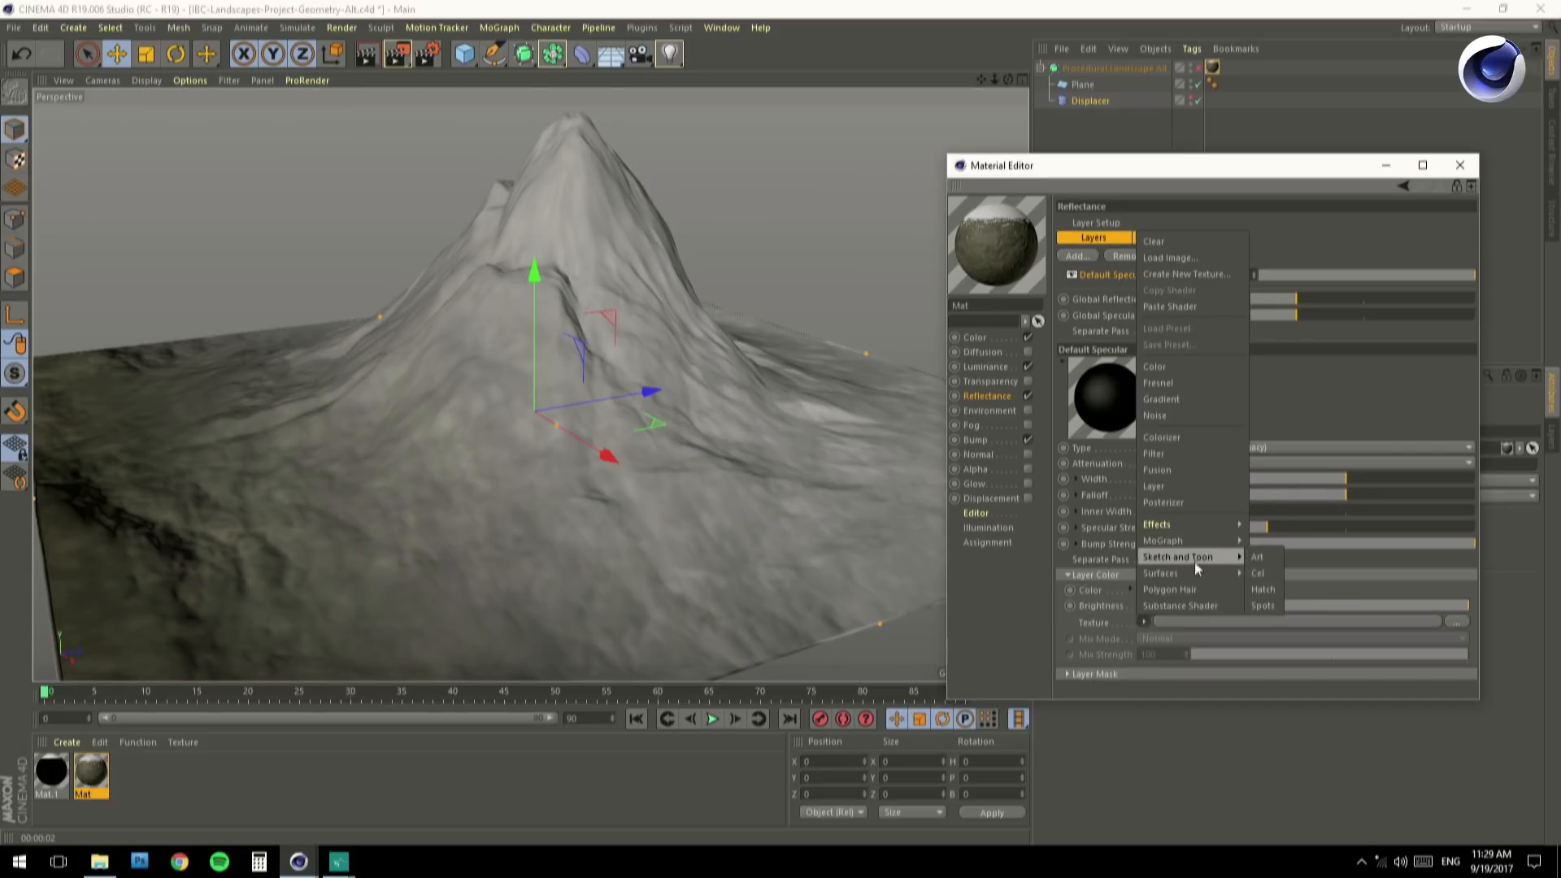
pyautogui.click(1168, 416)
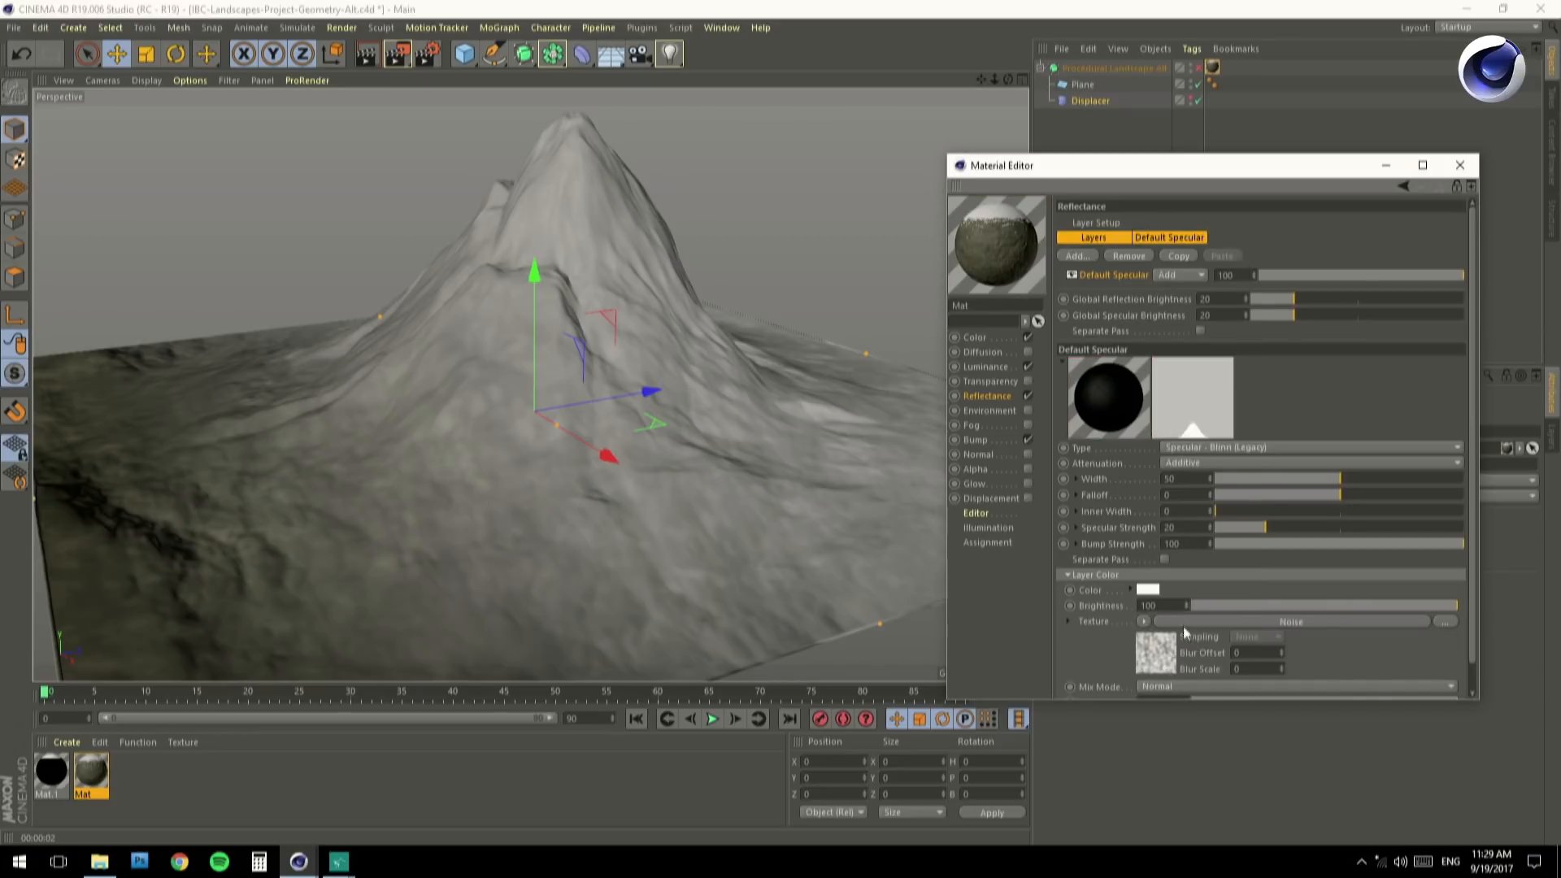
# Set the layer color's Noise shader to Turbulence with a Global Scale of 50 and return to the Reflectance settings.
pyautogui.click(1184, 627)
pyautogui.click(1171, 430)
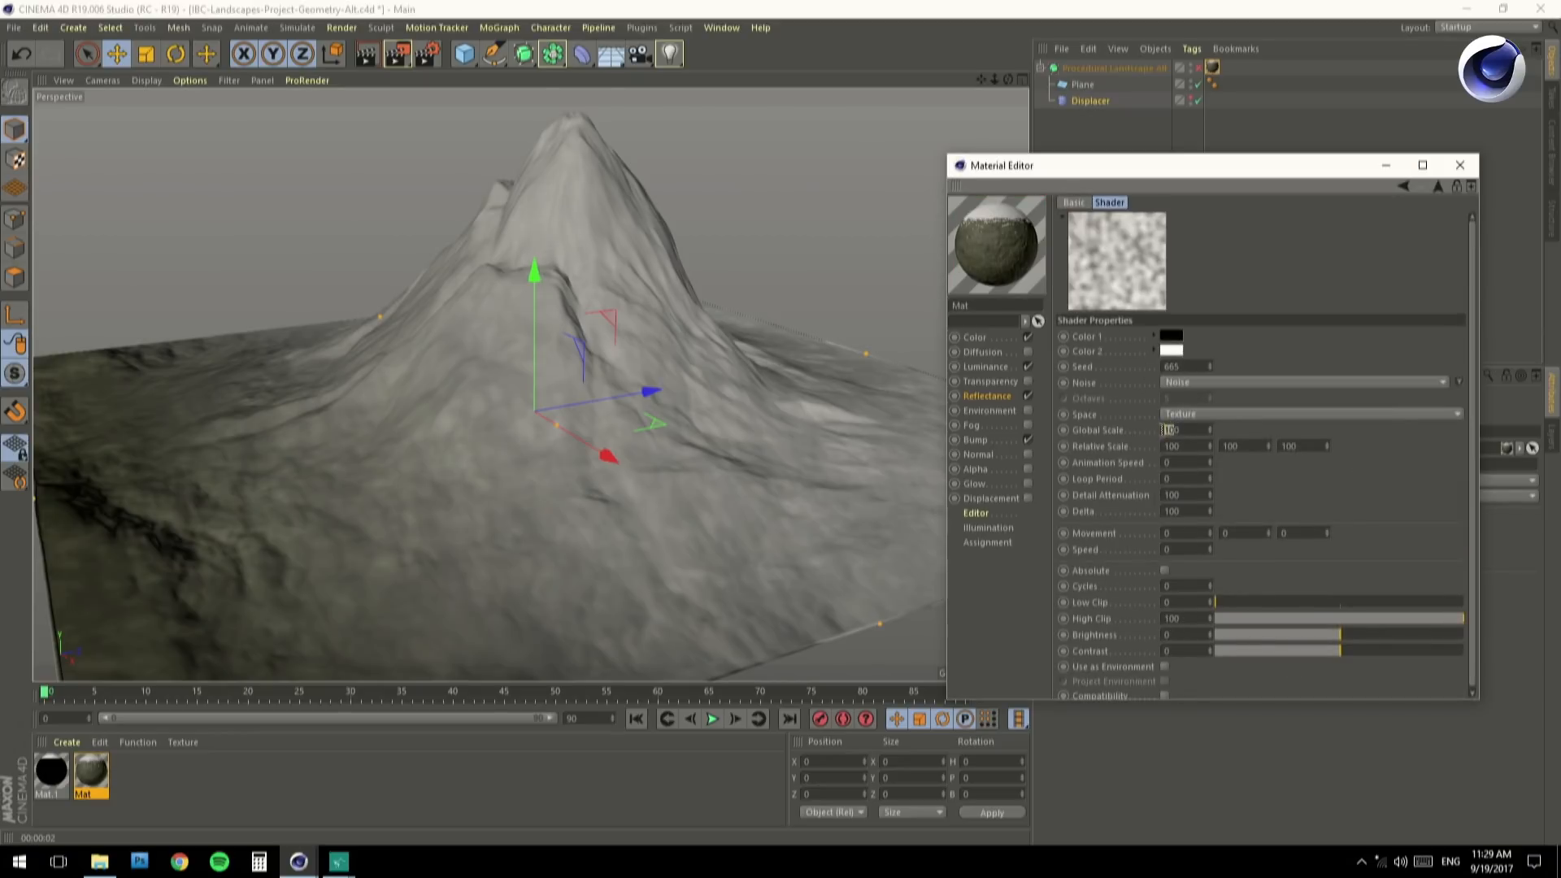
pyautogui.click(1191, 382)
pyautogui.click(1220, 683)
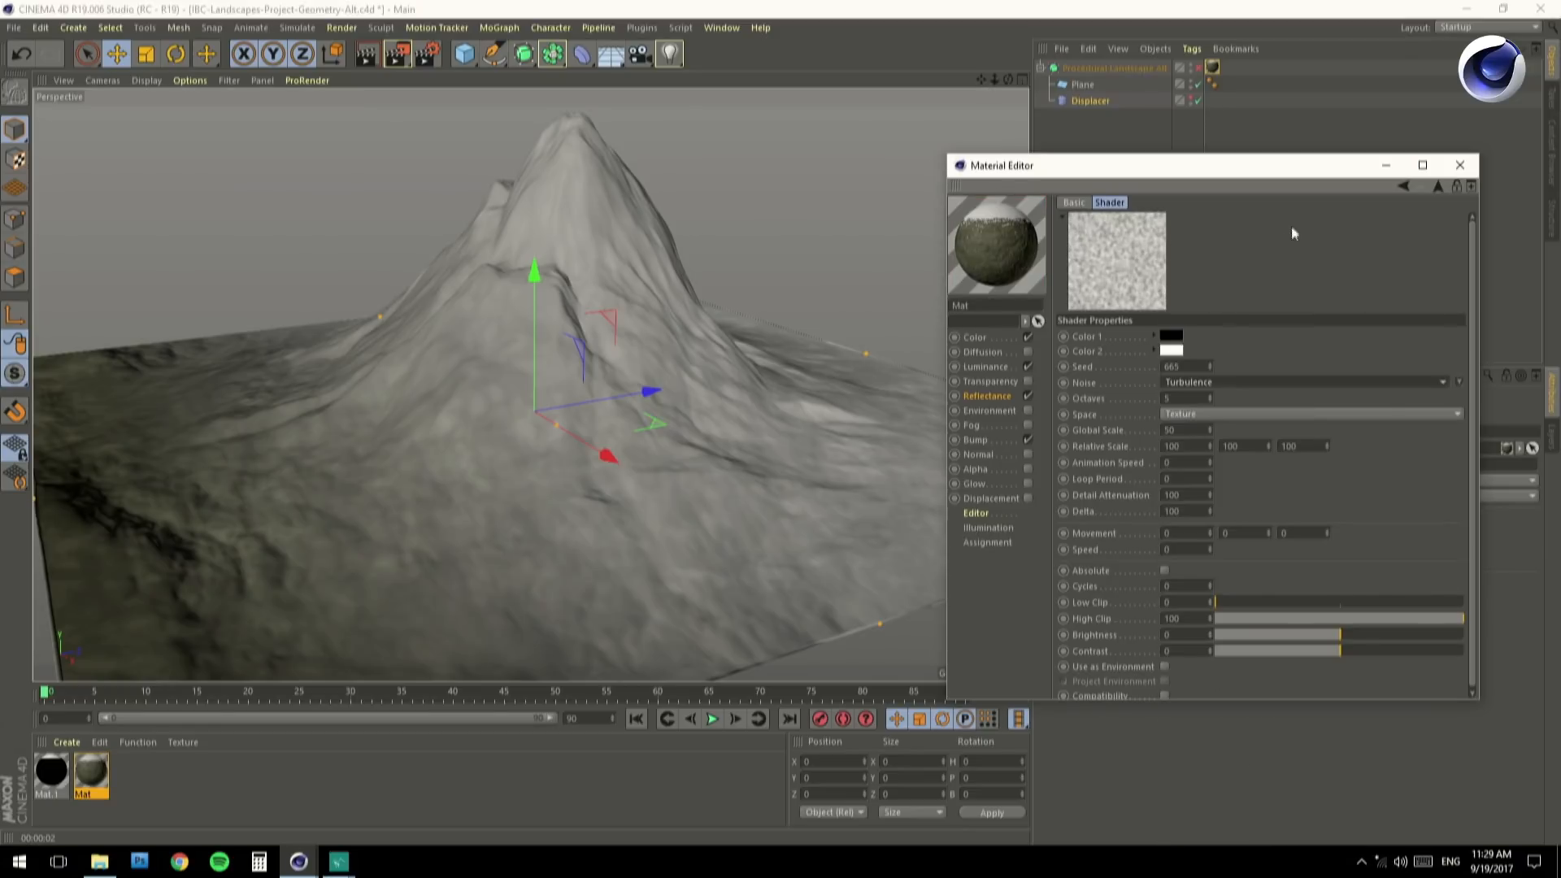
pyautogui.click(1400, 188)
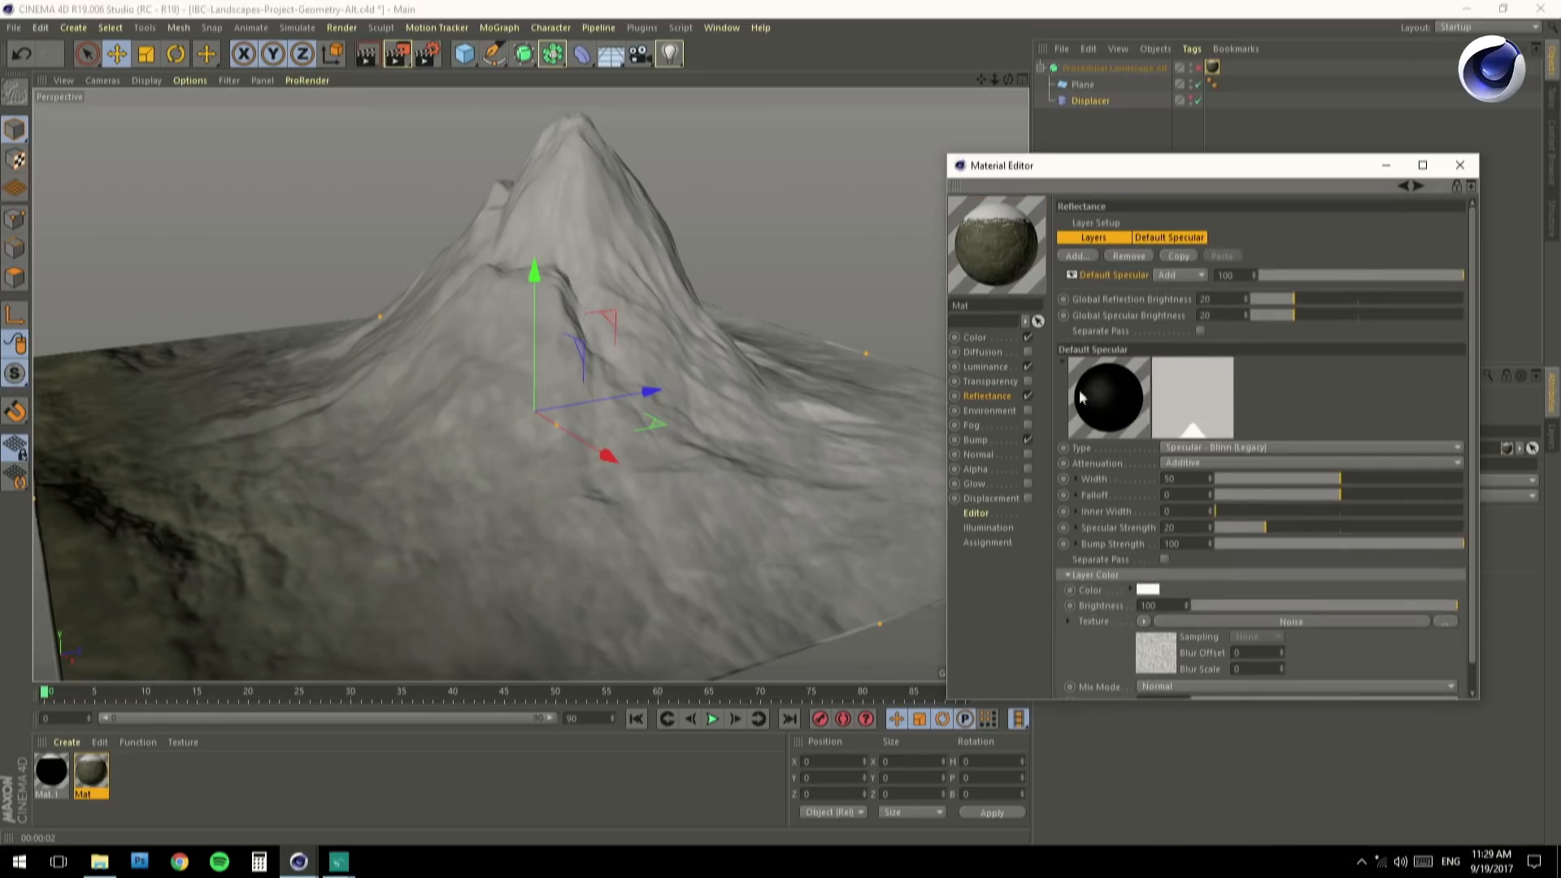
# Change the Default Specular layer's type to GGX with Specular Strength 12, and lower the Global Specular Brightness slightly.
pyautogui.click(1199, 446)
pyautogui.click(1209, 480)
pyautogui.moveTo(1270, 512); pyautogui.dragTo(1250, 514)
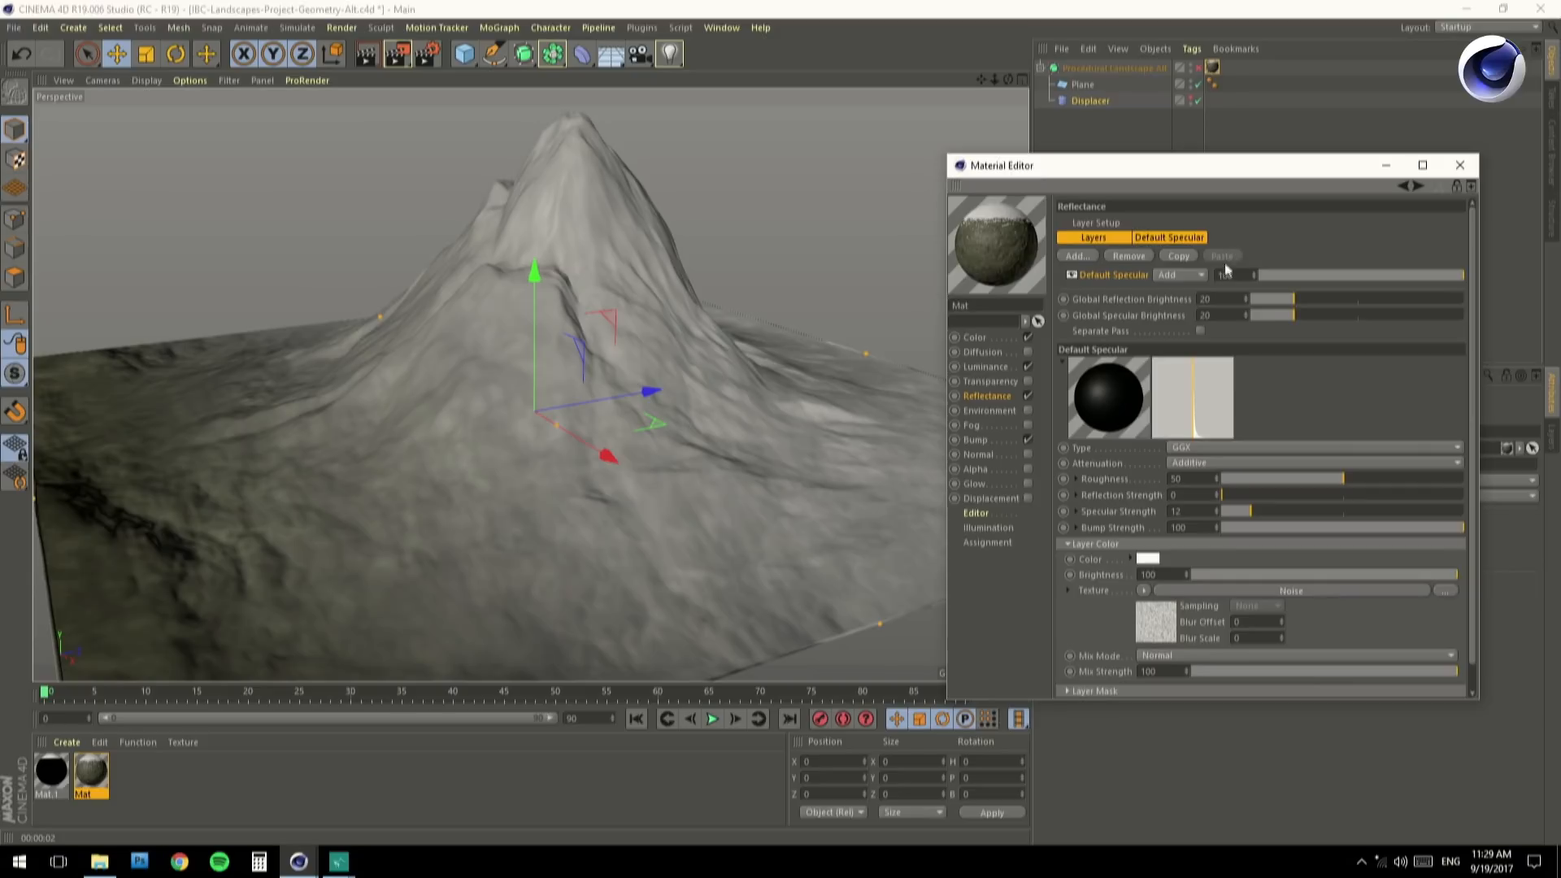
pyautogui.moveTo(1267, 311); pyautogui.dragTo(1256, 313)
# Return to the material's Color channel, test-render the current view, and close the Material Editor.
pyautogui.click(987, 335)
pyautogui.moveTo(1011, 168); pyautogui.dragTo(1101, 222)
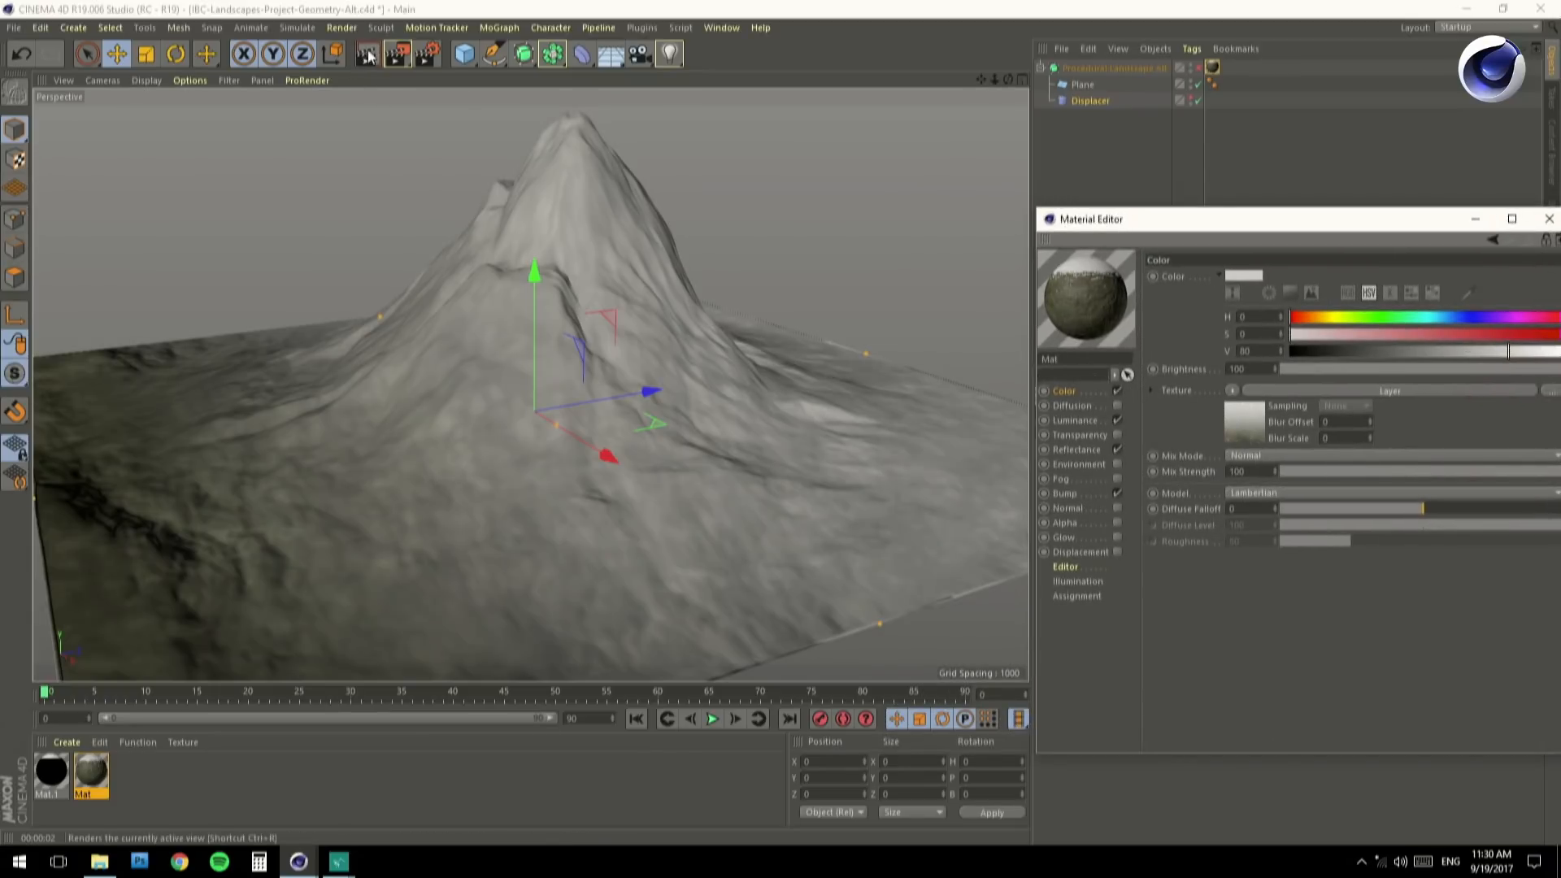
pyautogui.click(337, 140)
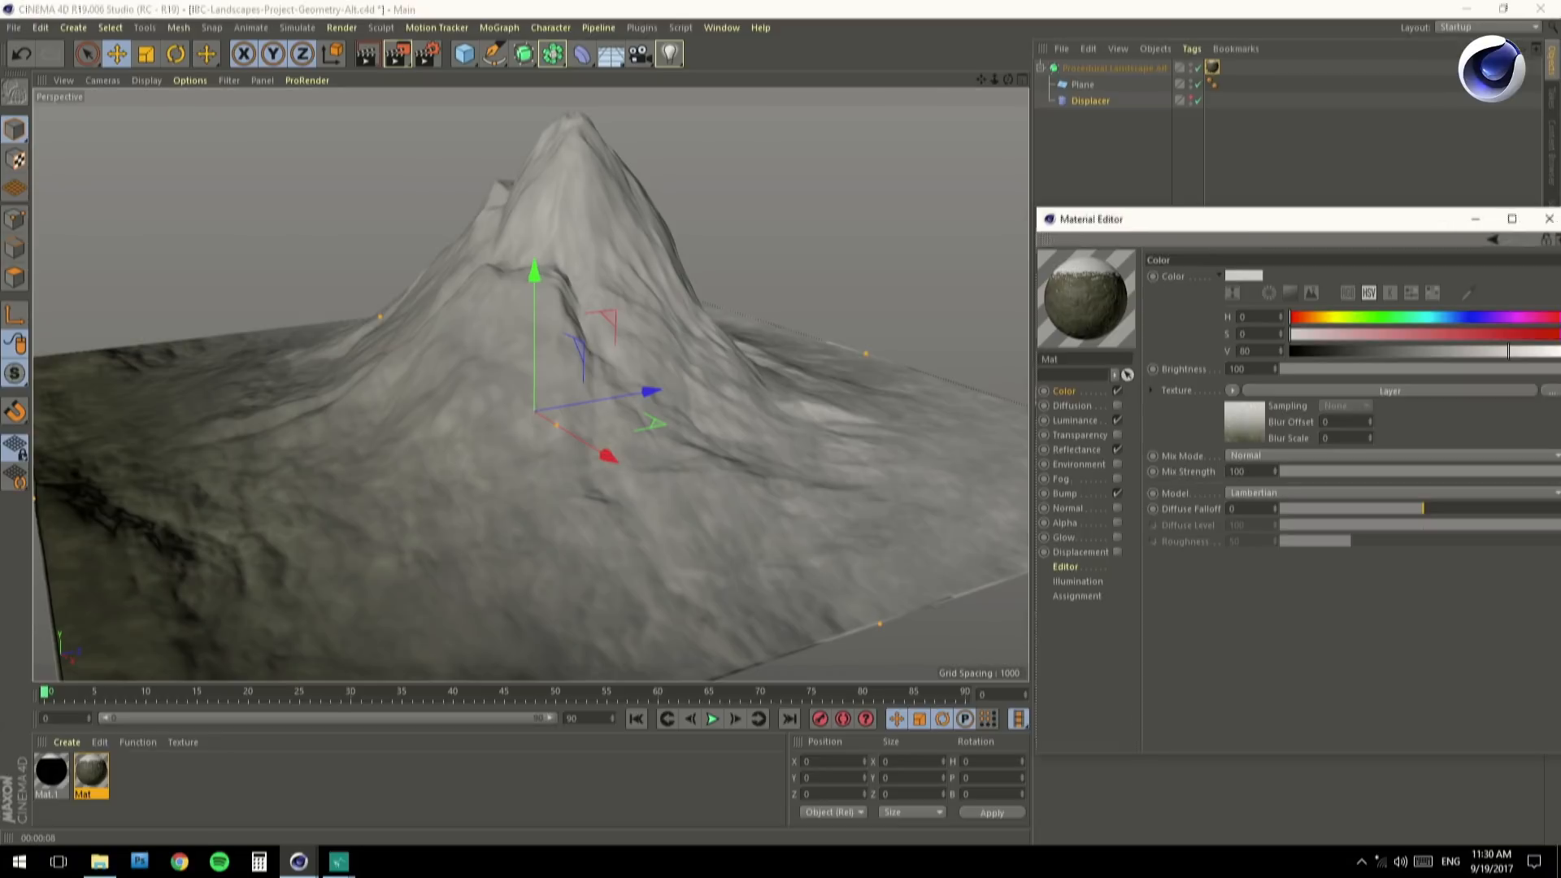
pyautogui.moveTo(1269, 219); pyautogui.dragTo(980, 223)
pyautogui.click(1262, 225)
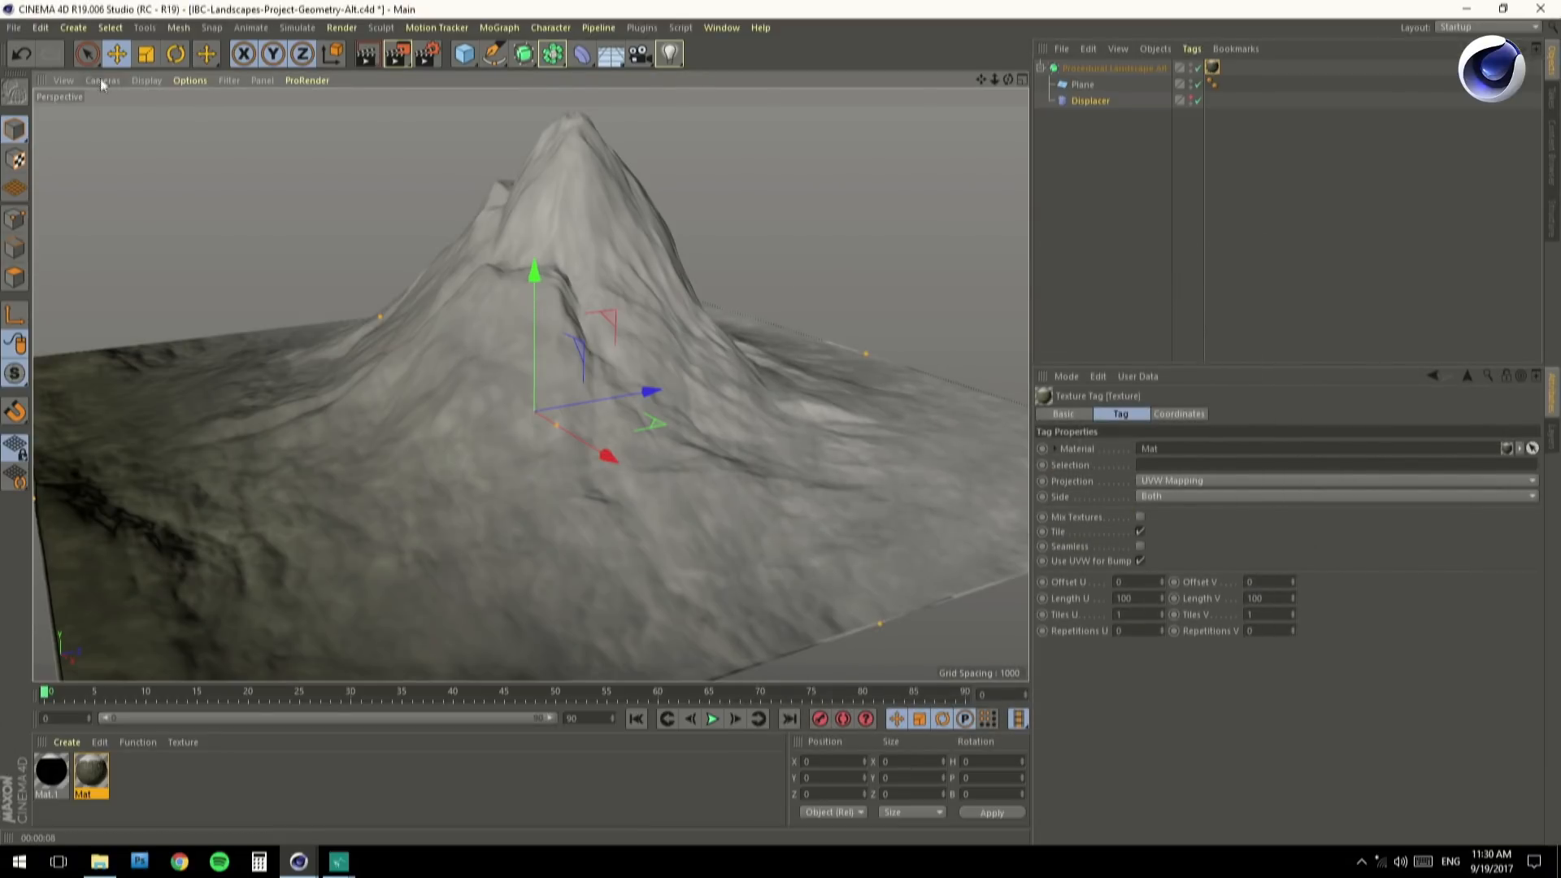
# Turn off texture display in the viewport and render a closer, low-angle view of the mountain's slope.
pyautogui.click(189, 80)
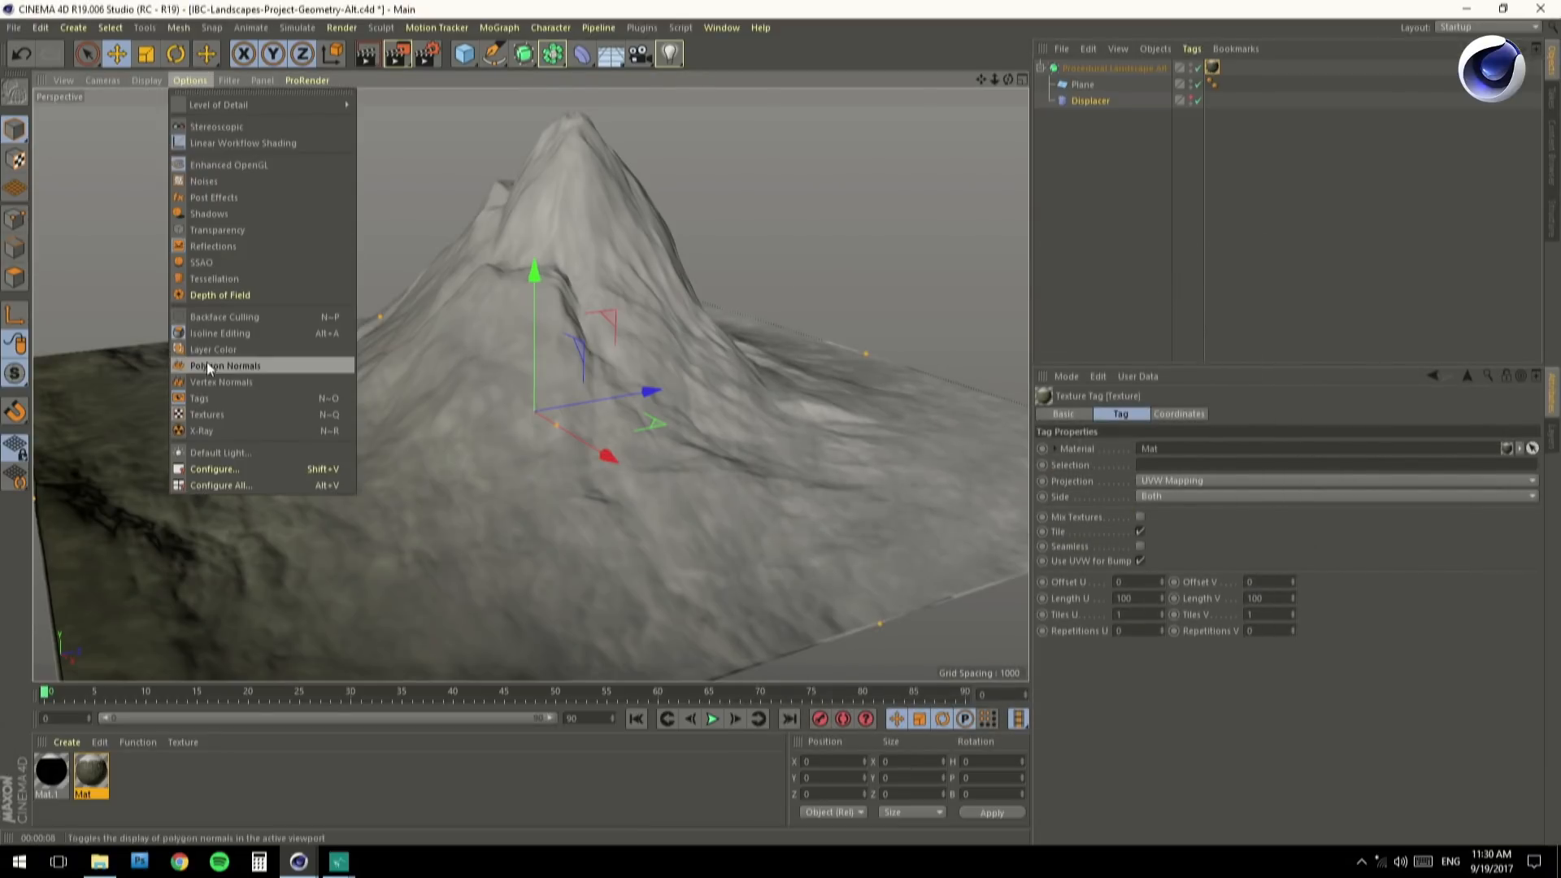
pyautogui.click(218, 416)
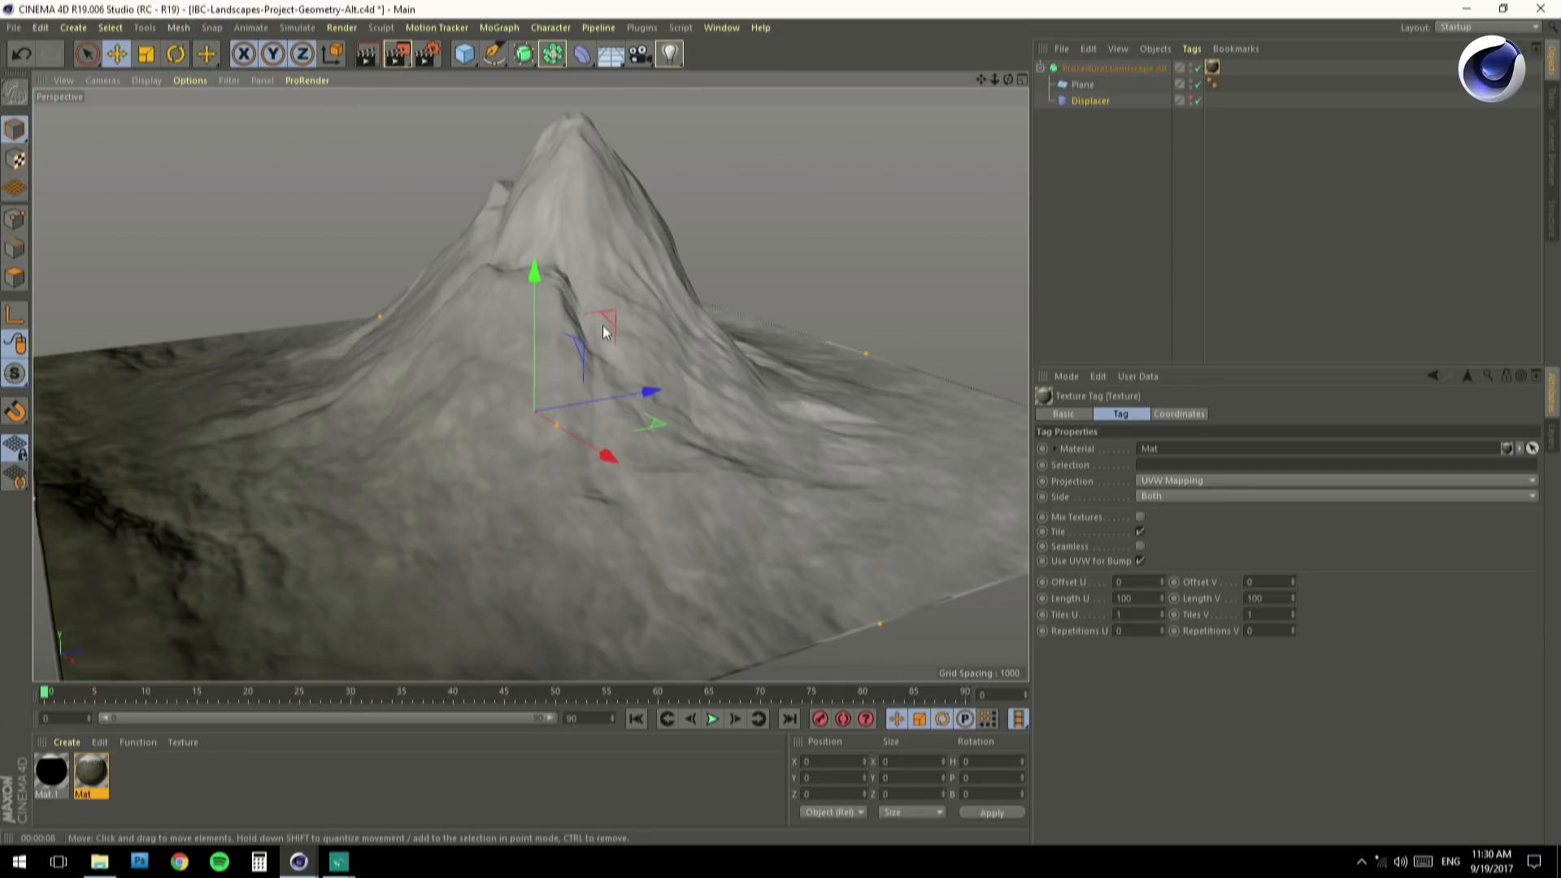
pyautogui.keyDown('alt'); pyautogui.moveTo(663, 335); pyautogui.dragTo(512, 321); pyautogui.keyUp('alt')
pyautogui.click(366, 54)
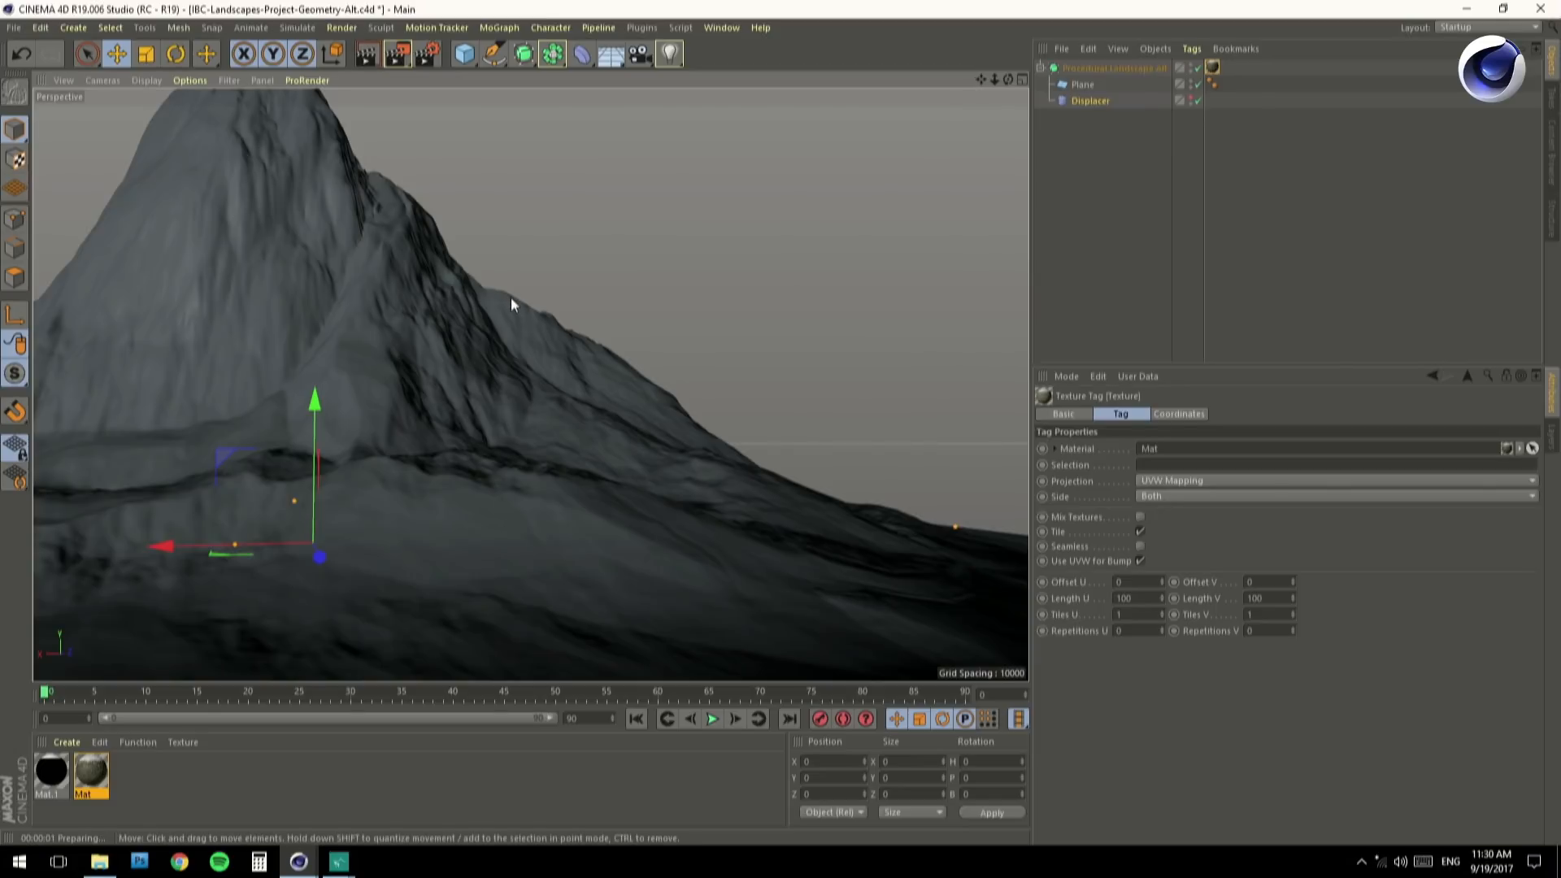
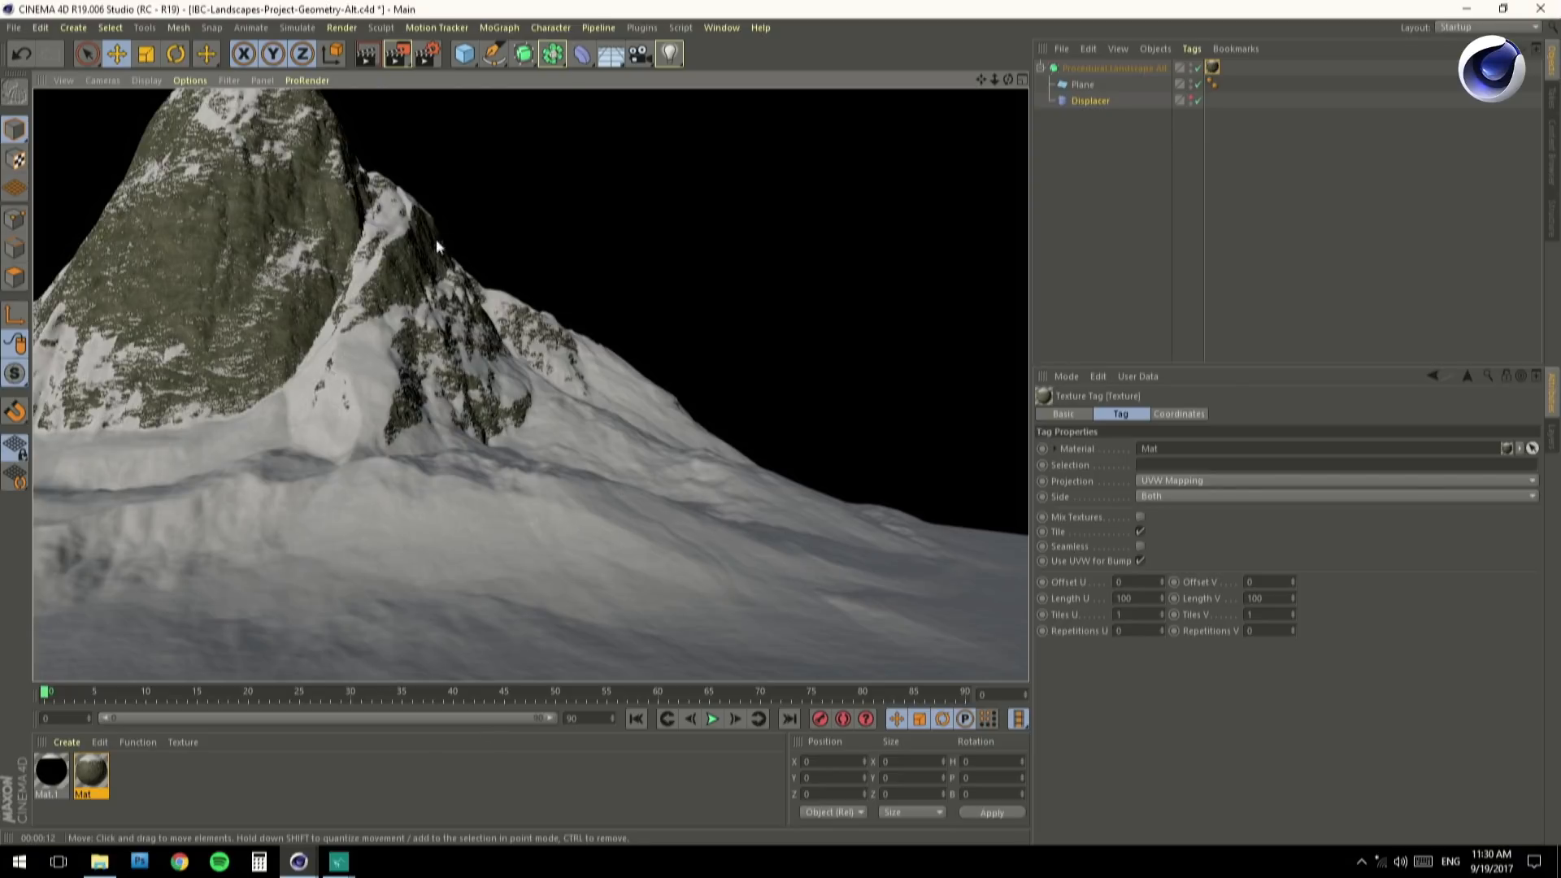
# Convert Procedural Landscape Alt to a polygon mesh using Current State to Object and delete the original Subdivision Surface hierarchy.
pyautogui.moveTo(410, 307)
pyautogui.keyDown('alt'); pyautogui.mouseDown()
pyautogui.moveTo(280, 306)
pyautogui.moveTo(364, 352)
pyautogui.mouseUp(); pyautogui.keyUp('alt')
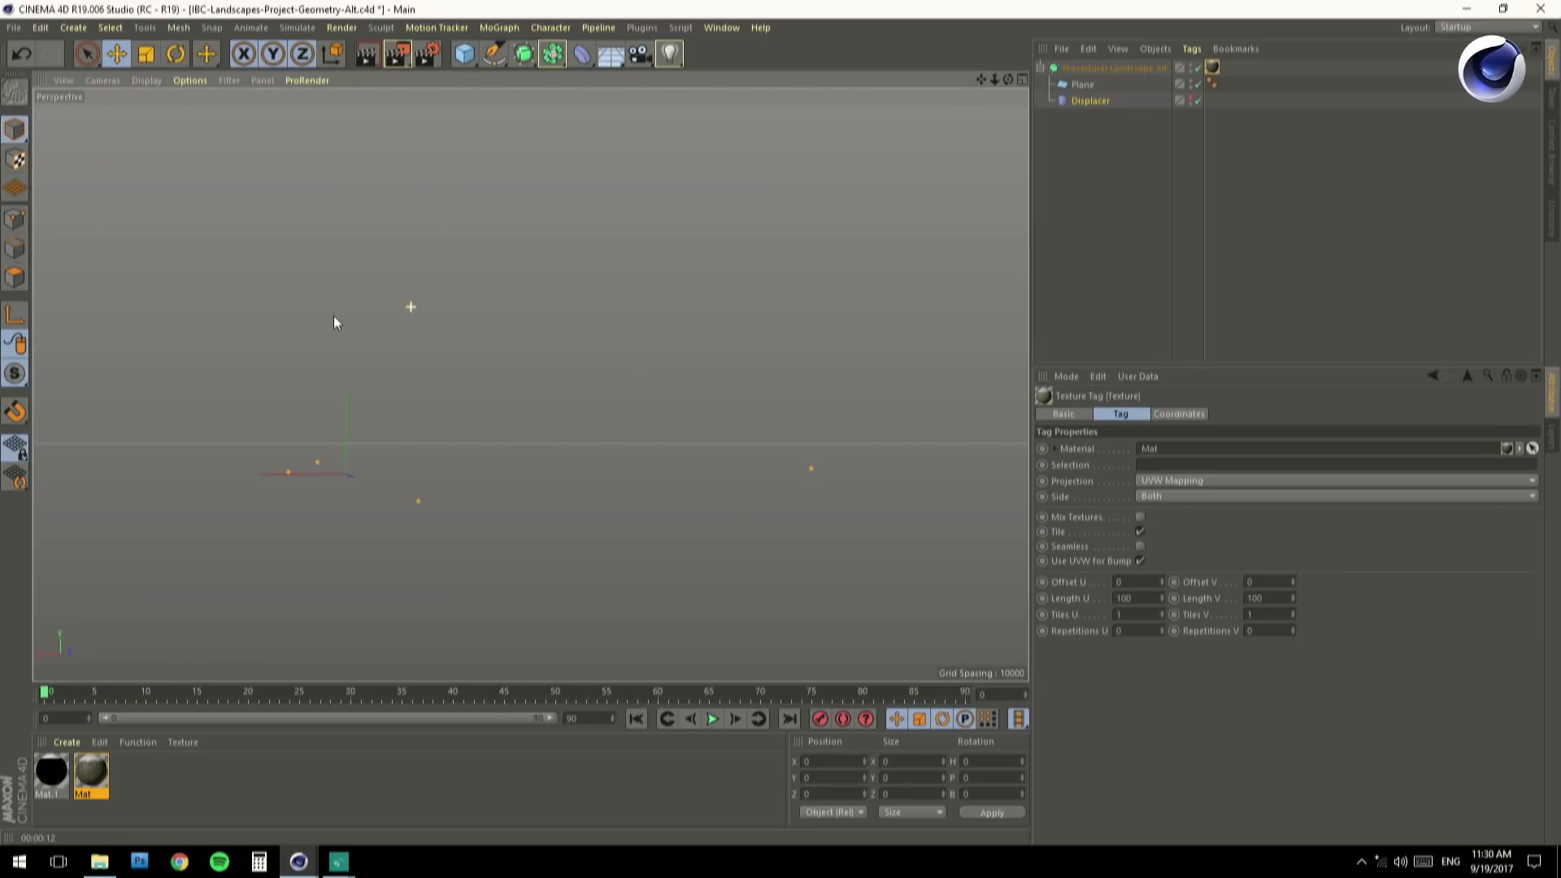
pyautogui.keyDown('alt'); pyautogui.moveTo(277, 319); pyautogui.dragTo(270, 363); pyautogui.keyUp('alt')
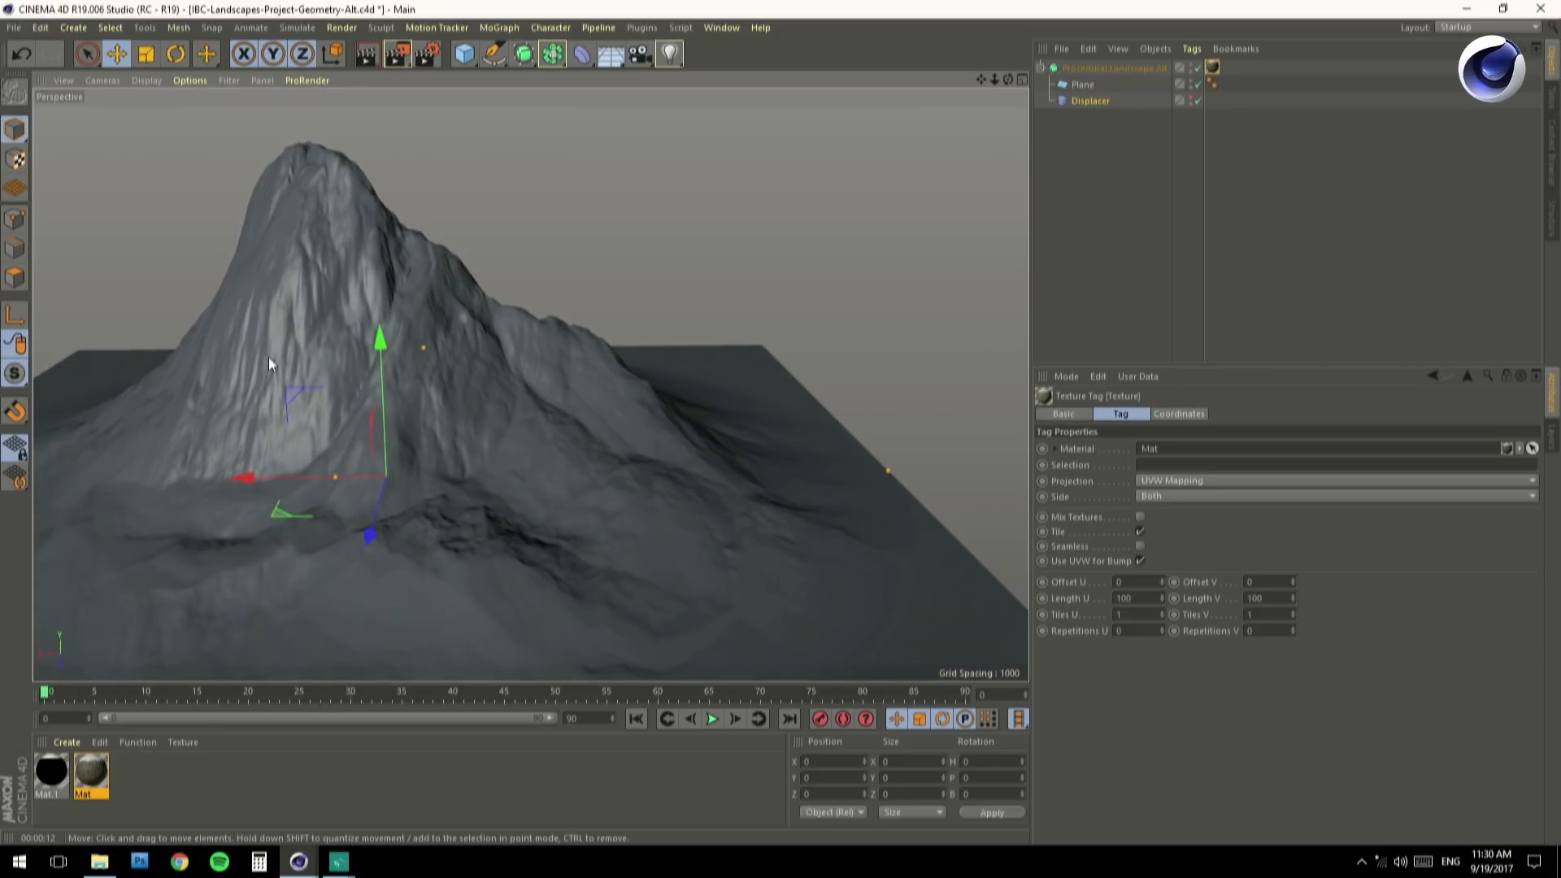
pyautogui.rightClick(1076, 70)
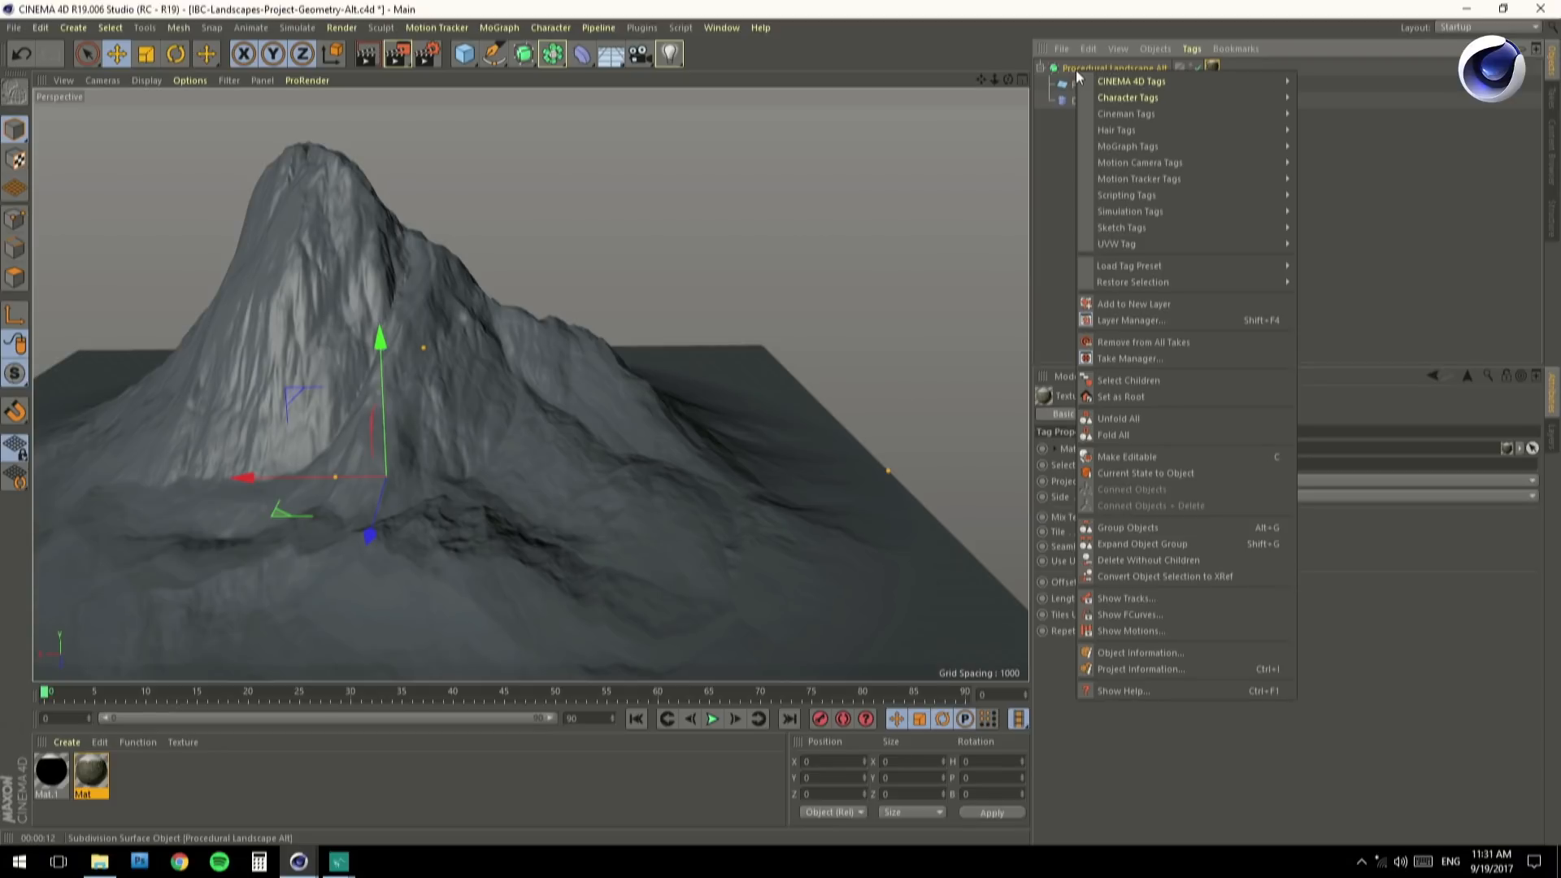
pyautogui.click(1179, 474)
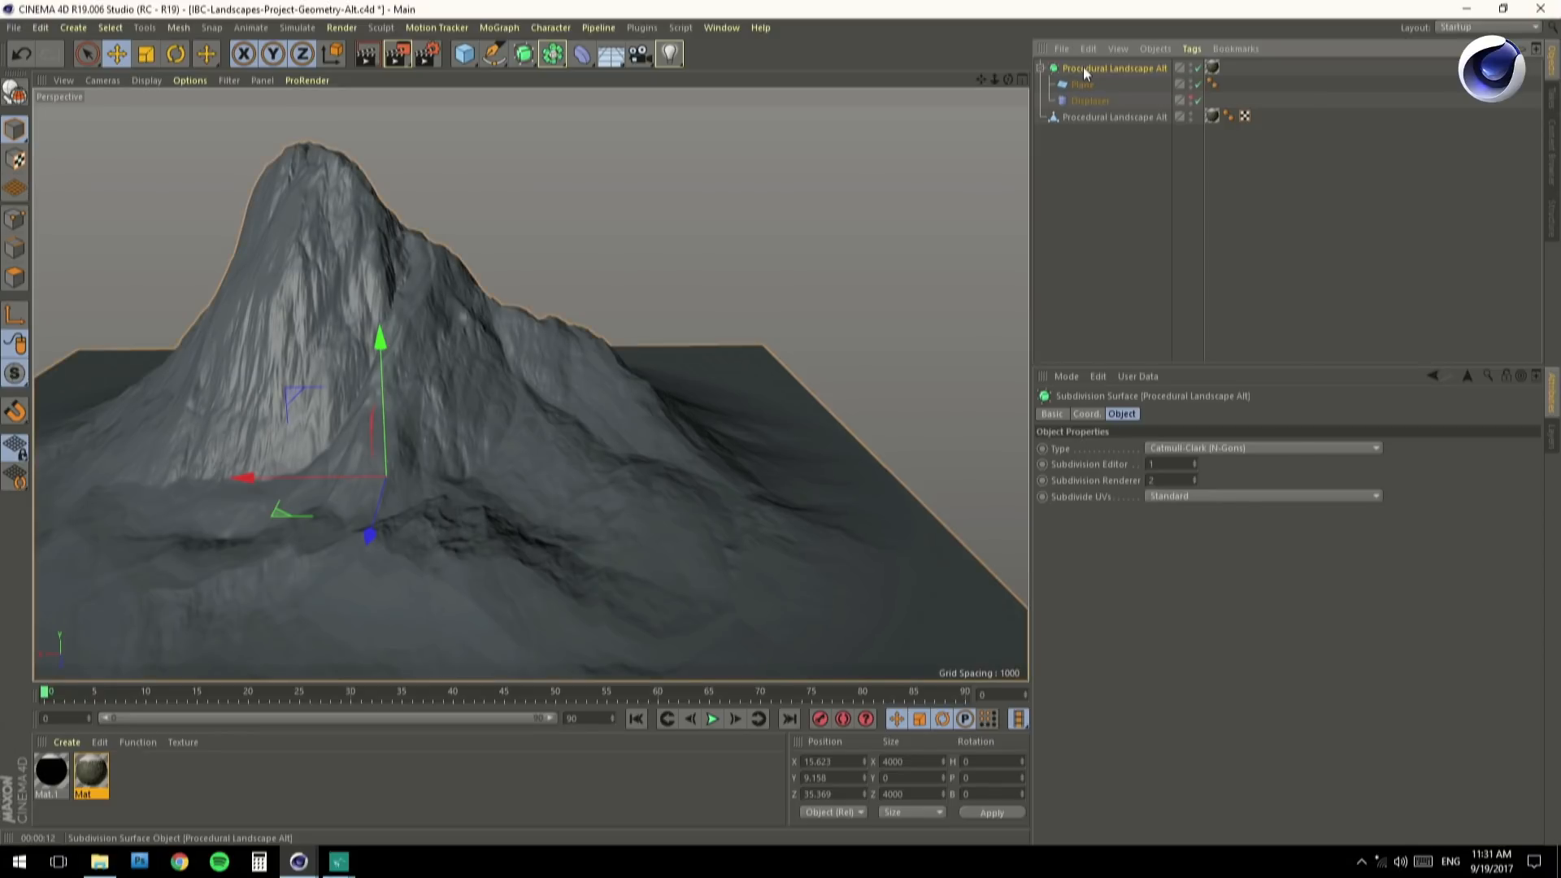
pyautogui.press('Delete')
# Create an Instance of the polygon landscape and enable Render Instance on it.
pyautogui.moveTo(481, 354)
pyautogui.keyDown('alt'); pyautogui.mouseDown()
pyautogui.moveTo(366, 389)
pyautogui.moveTo(495, 403)
pyautogui.moveTo(514, 354)
pyautogui.moveTo(495, 344)
pyautogui.mouseUp(); pyautogui.keyUp('alt')
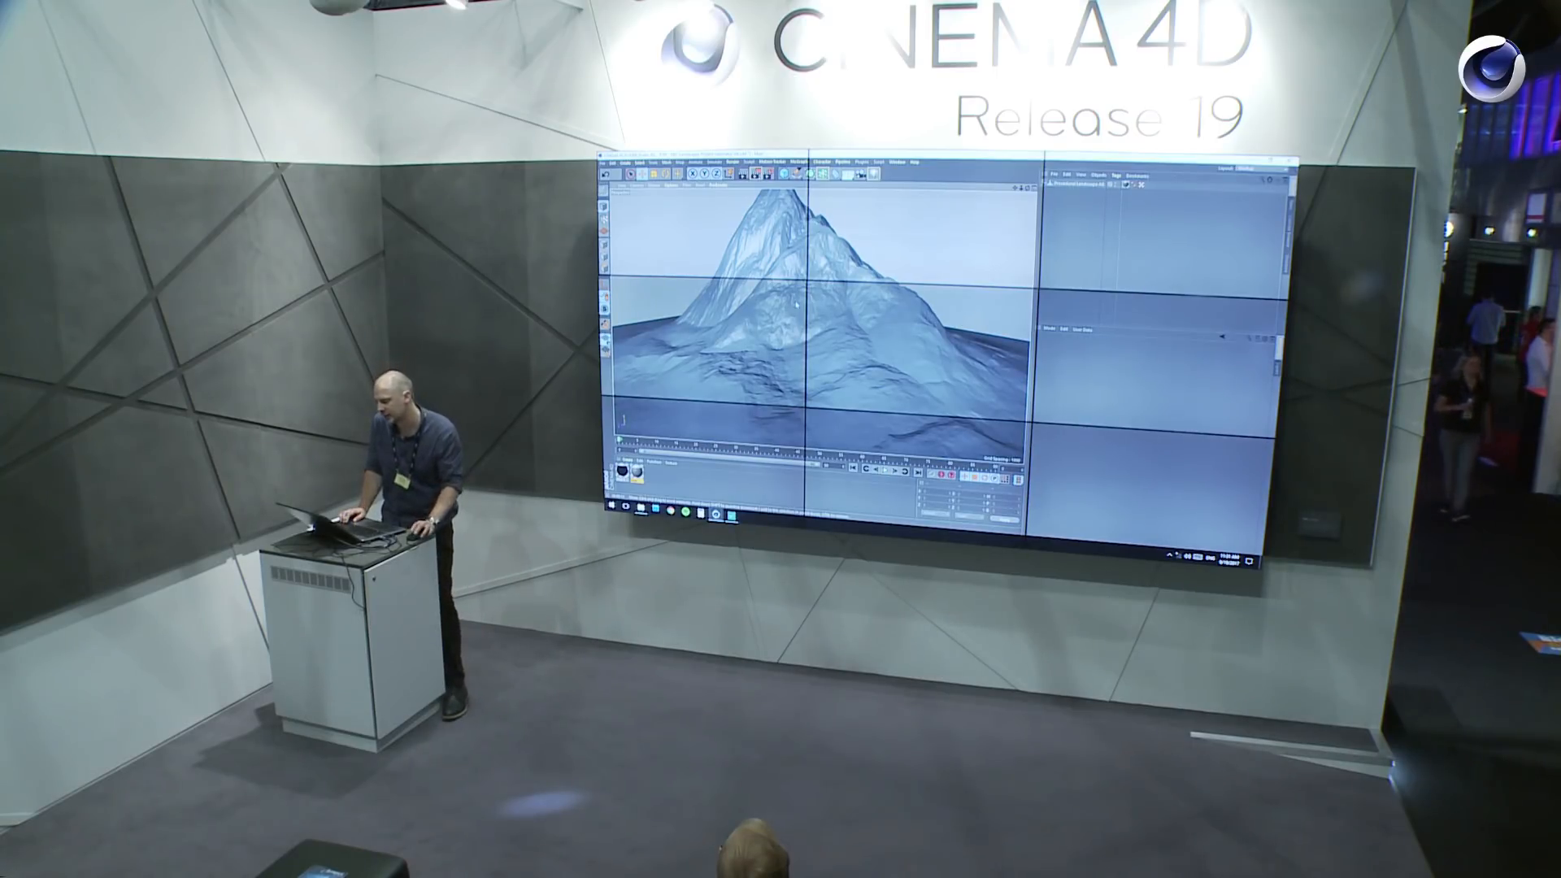
pyautogui.scroll(-3, 773, 341)
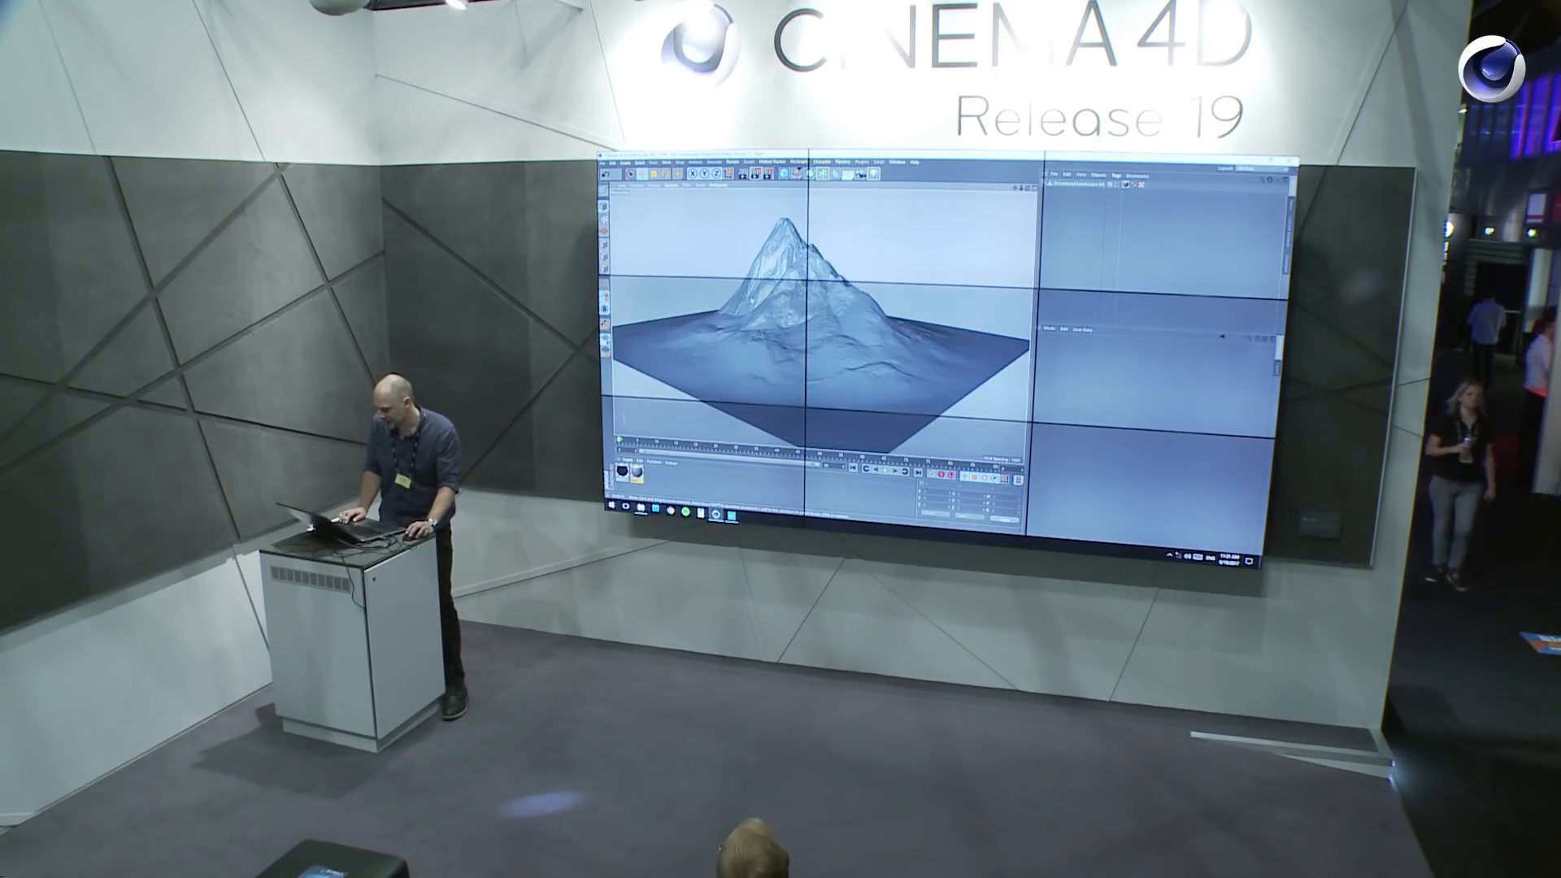
pyautogui.keyDown('alt'); pyautogui.moveTo(756, 349); pyautogui.dragTo(811, 320); pyautogui.keyUp('alt')
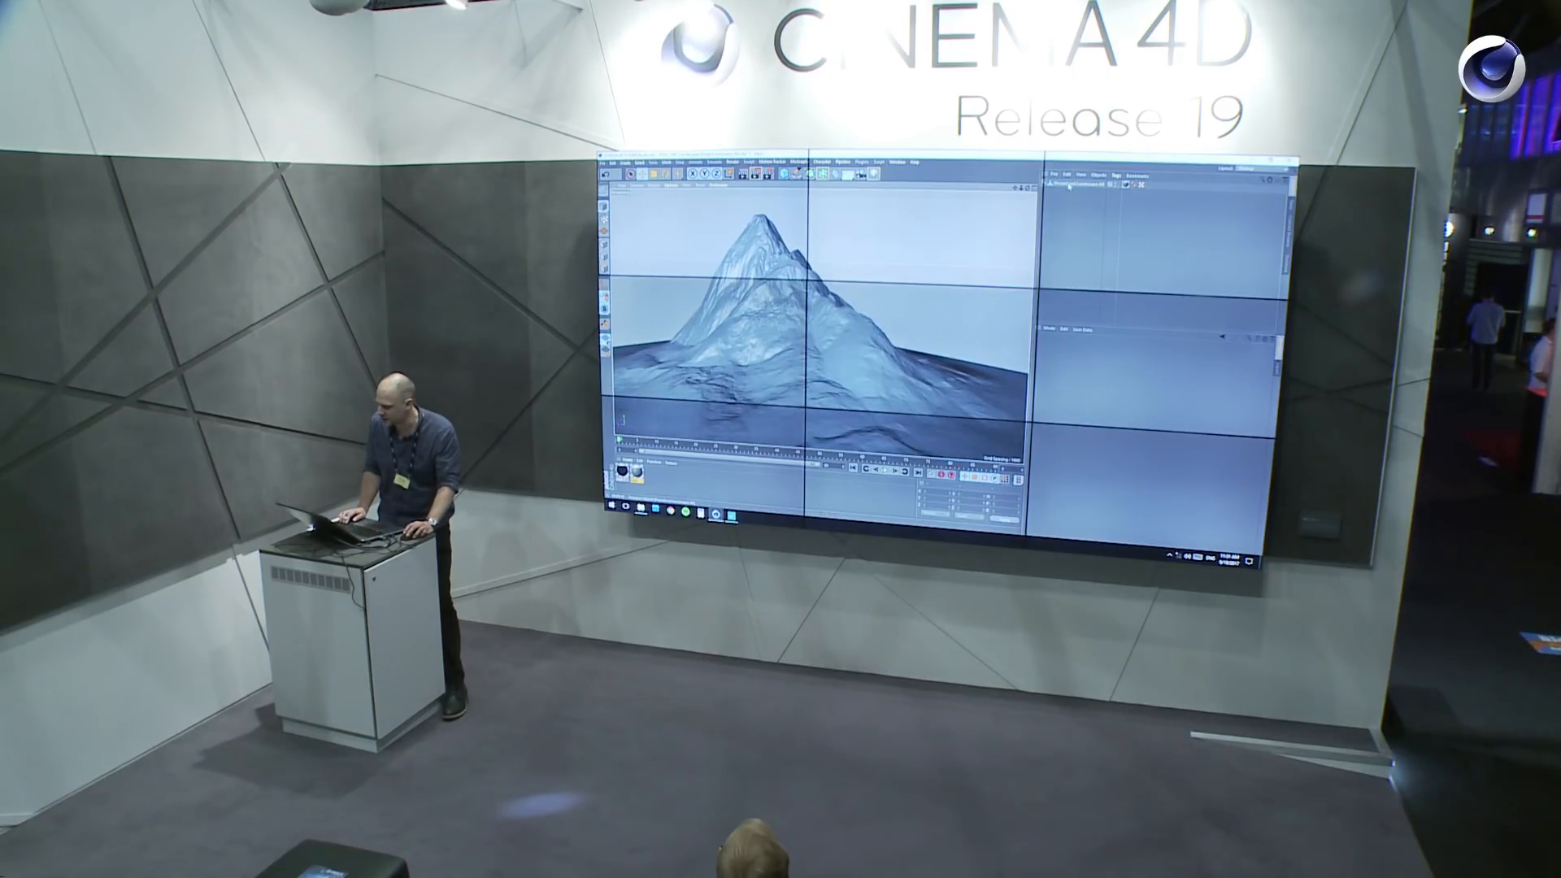
pyautogui.click(72, 28)
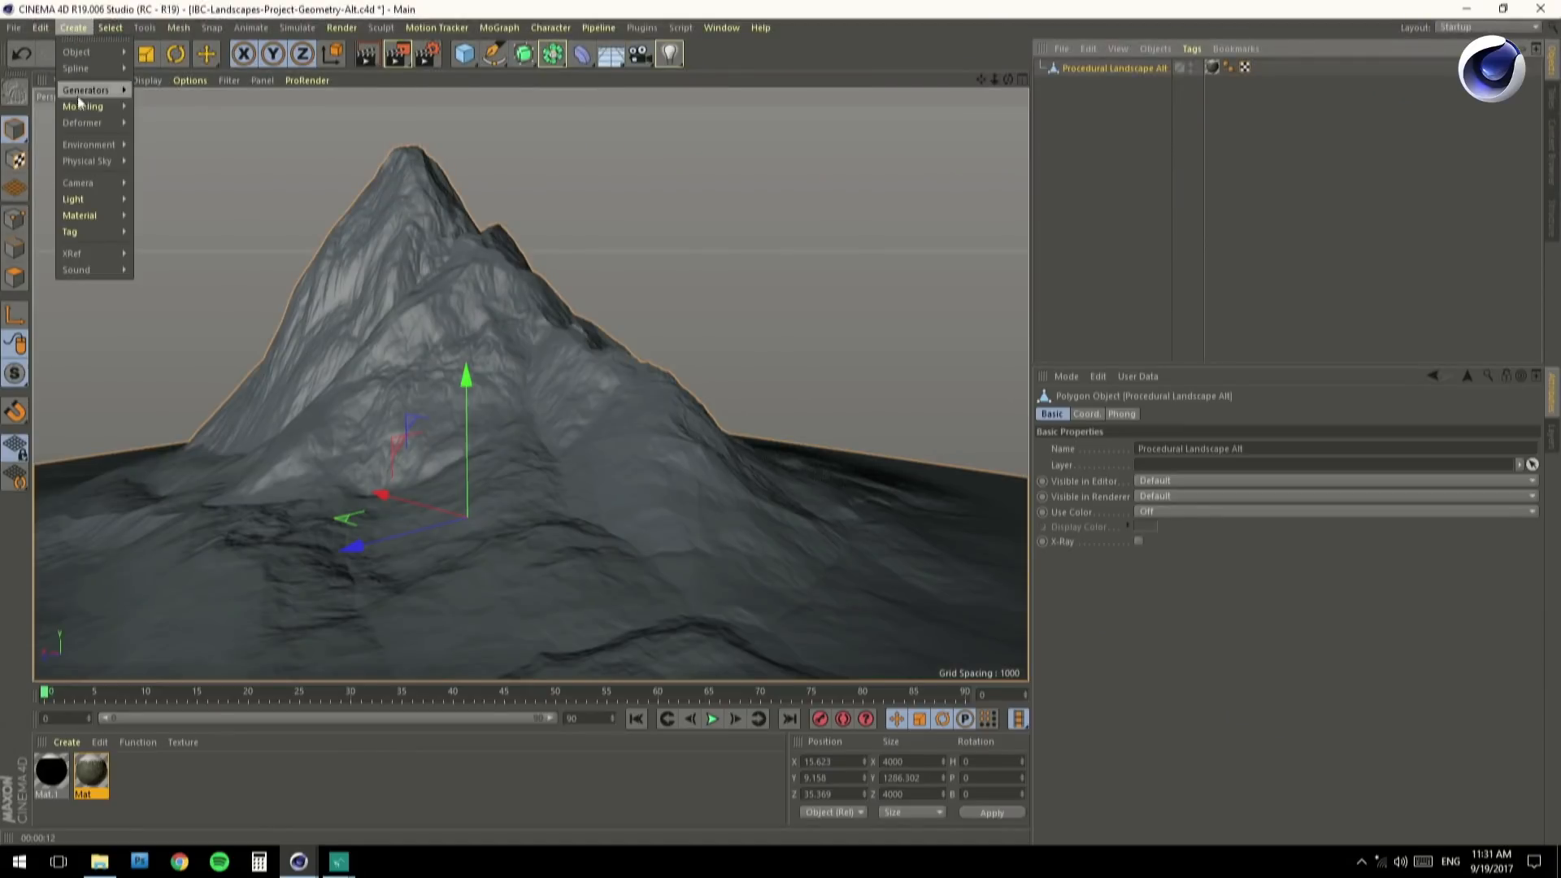
pyautogui.moveTo(81, 105)
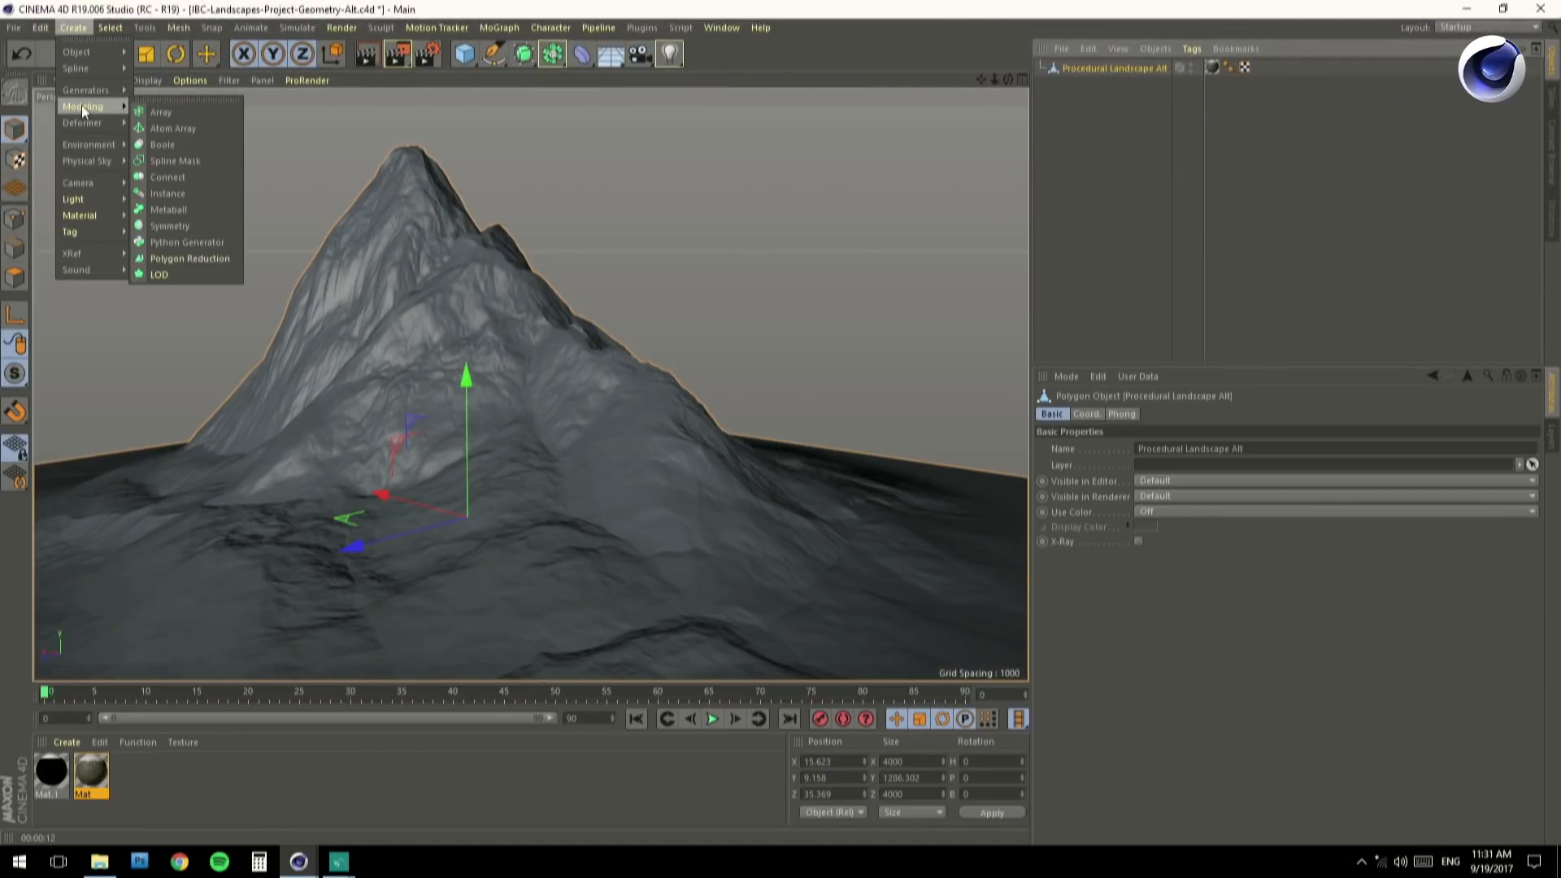
pyautogui.click(174, 194)
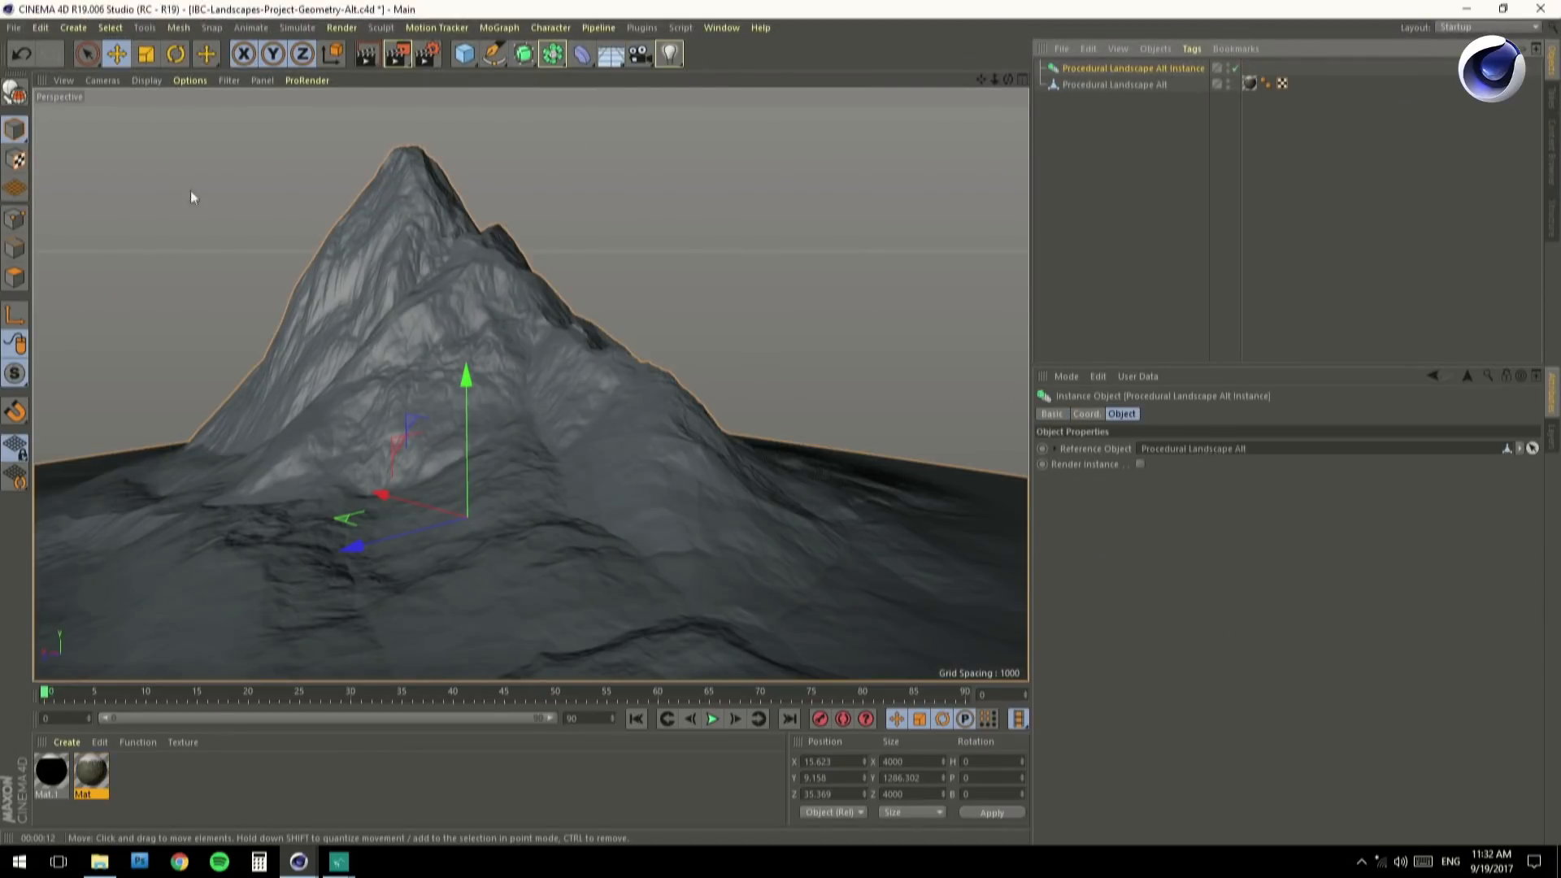
pyautogui.click(1139, 465)
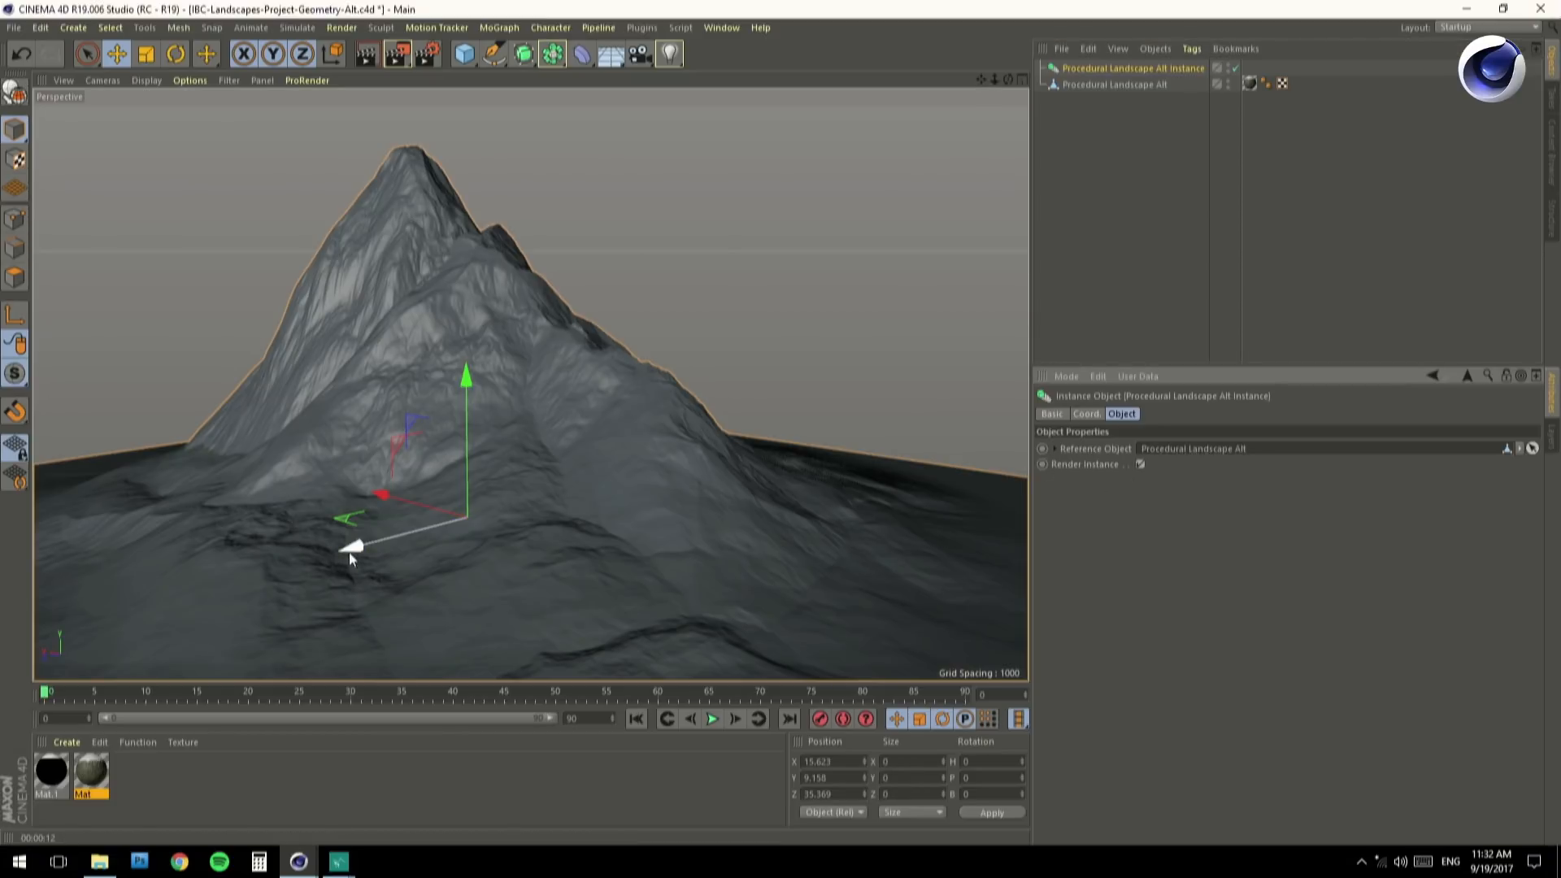
# Move the landscape instance along Z to about -2671 and rotate its heading to -128° for a different-looking second mountain.
pyautogui.moveTo(348, 550); pyautogui.dragTo(780, 488)
pyautogui.keyDown('alt'); pyautogui.moveTo(446, 387); pyautogui.dragTo(269, 389, button='middle'); pyautogui.keyUp('alt')
pyautogui.click(175, 54)
pyautogui.moveTo(714, 273); pyautogui.dragTo(454, 262)
# Frame both mountains, add a camera from this view, look through it and set its focal length to Wide Angle (25 mm).
pyautogui.keyDown('alt'); pyautogui.moveTo(381, 427); pyautogui.dragTo(390, 395); pyautogui.keyUp('alt')
pyautogui.keyDown('alt'); pyautogui.moveTo(342, 426); pyautogui.dragTo(428, 433, button='right'); pyautogui.keyUp('alt')
pyautogui.keyDown('alt'); pyautogui.moveTo(429, 434); pyautogui.dragTo(342, 441); pyautogui.keyUp('alt')
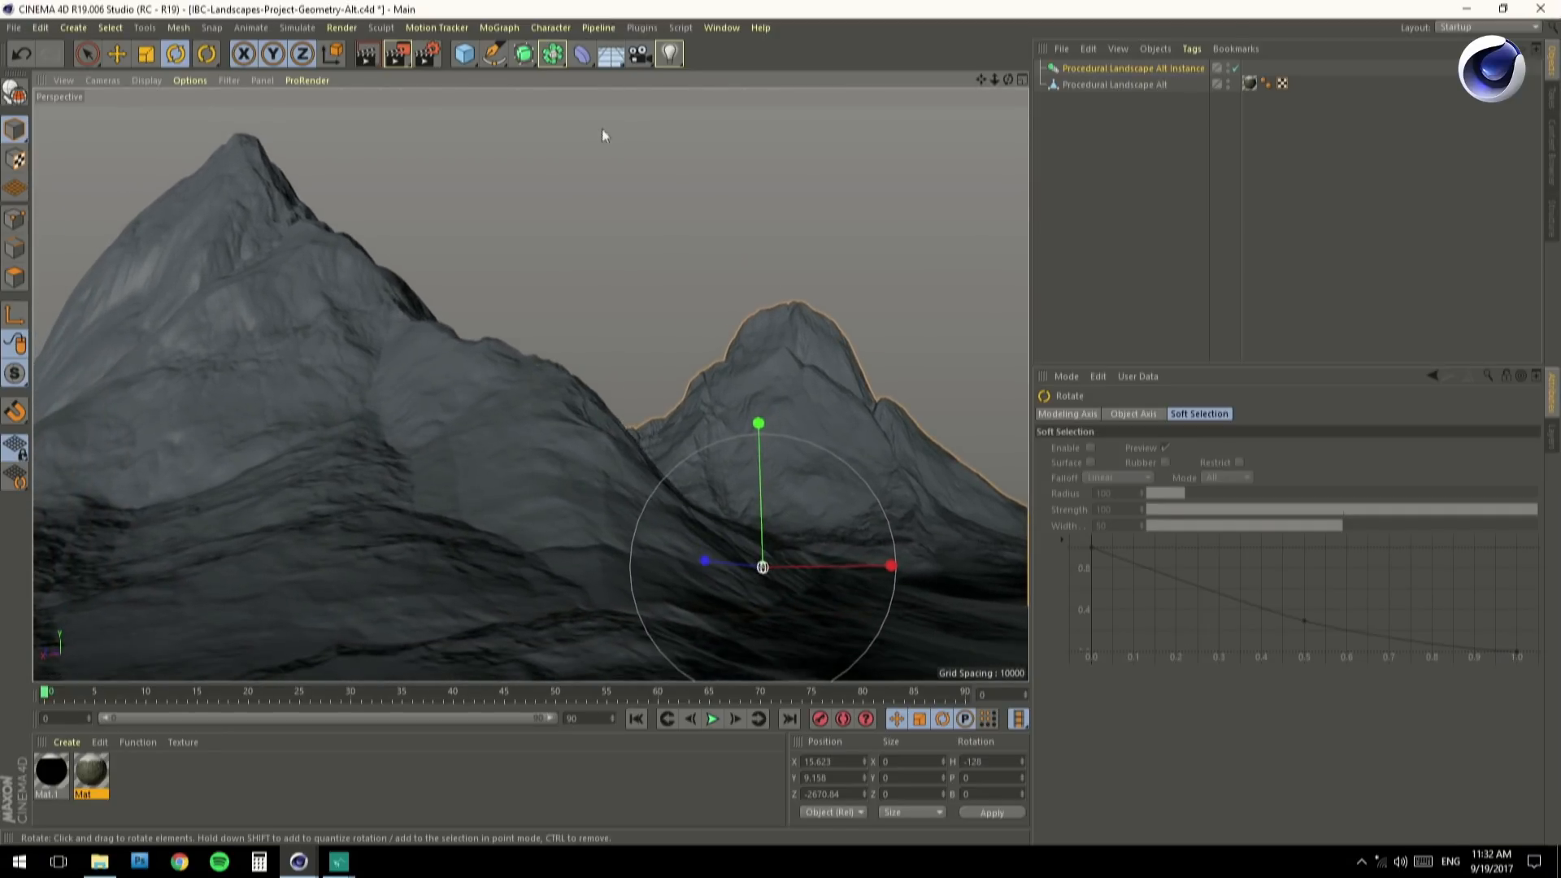
pyautogui.click(640, 54)
pyautogui.click(663, 76)
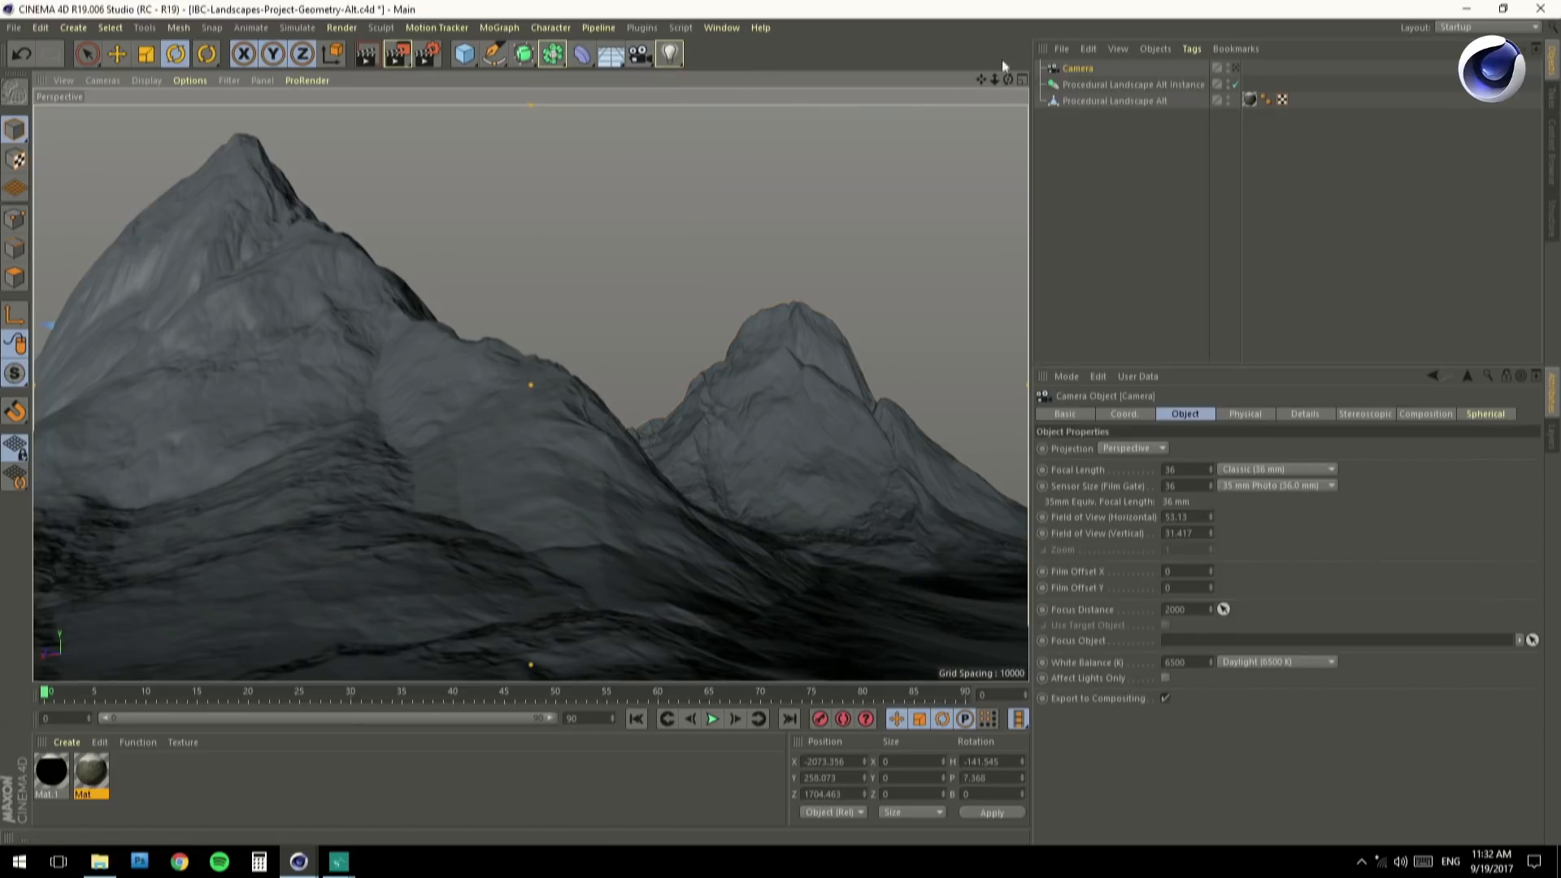
pyautogui.click(1236, 68)
pyautogui.click(1252, 469)
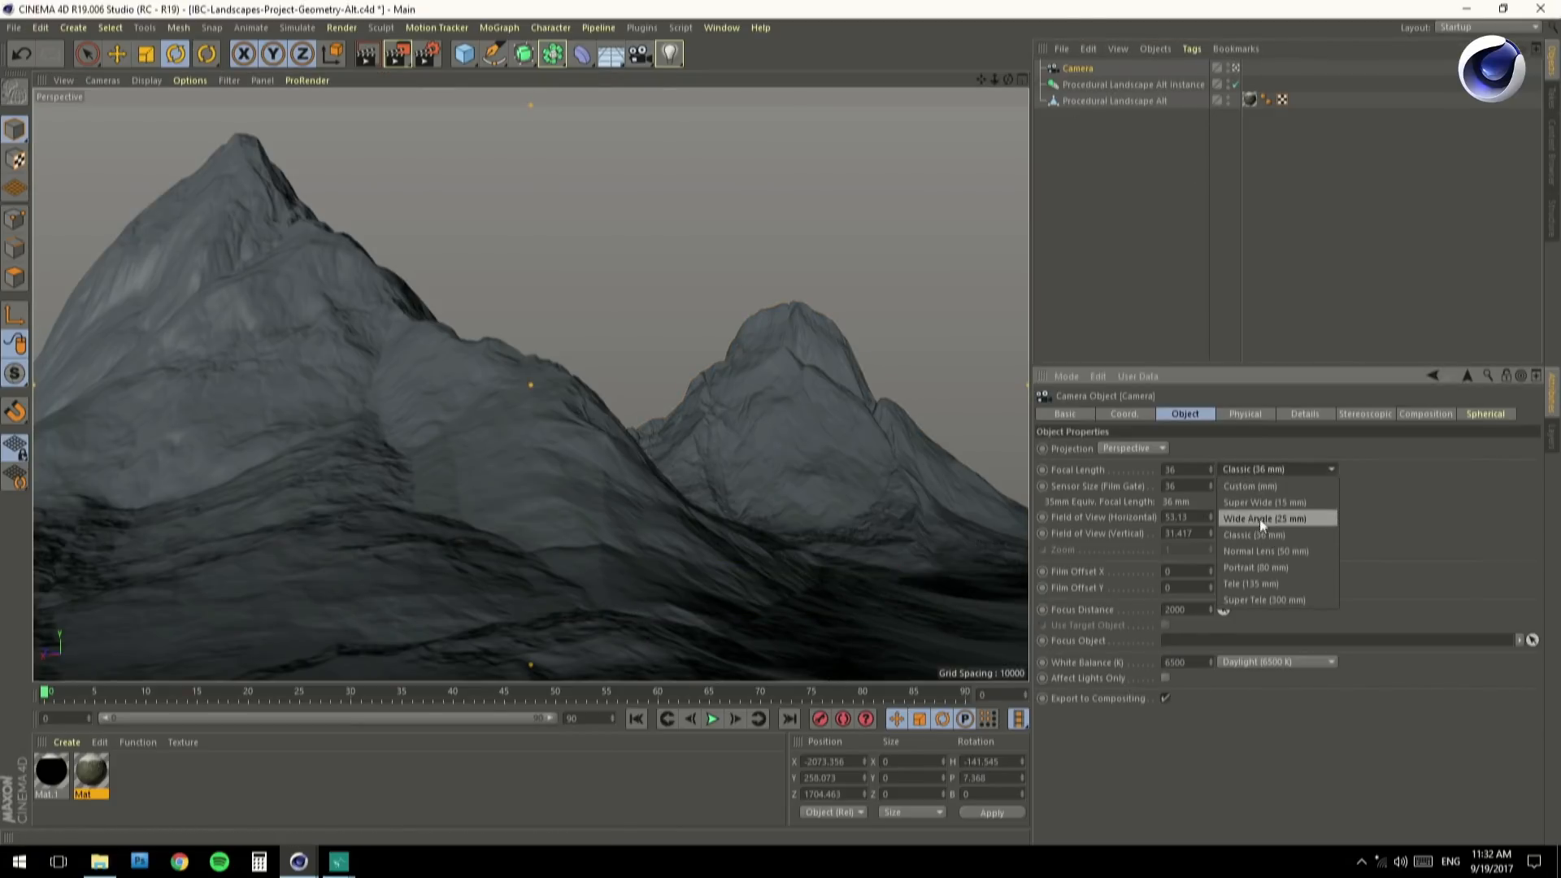
pyautogui.click(1261, 519)
# Compose both peaks from a low camera position at about X -1825, Y 100, Z 872, with heading about -134° and pitch about 15°.
pyautogui.moveTo(442, 485)
pyautogui.keyDown('alt'); pyautogui.mouseDown()
pyautogui.moveTo(503, 497)
pyautogui.moveTo(504, 484)
pyautogui.moveTo(412, 465)
pyautogui.moveTo(436, 486)
pyautogui.moveTo(413, 488)
pyautogui.mouseUp(); pyautogui.keyUp('alt')
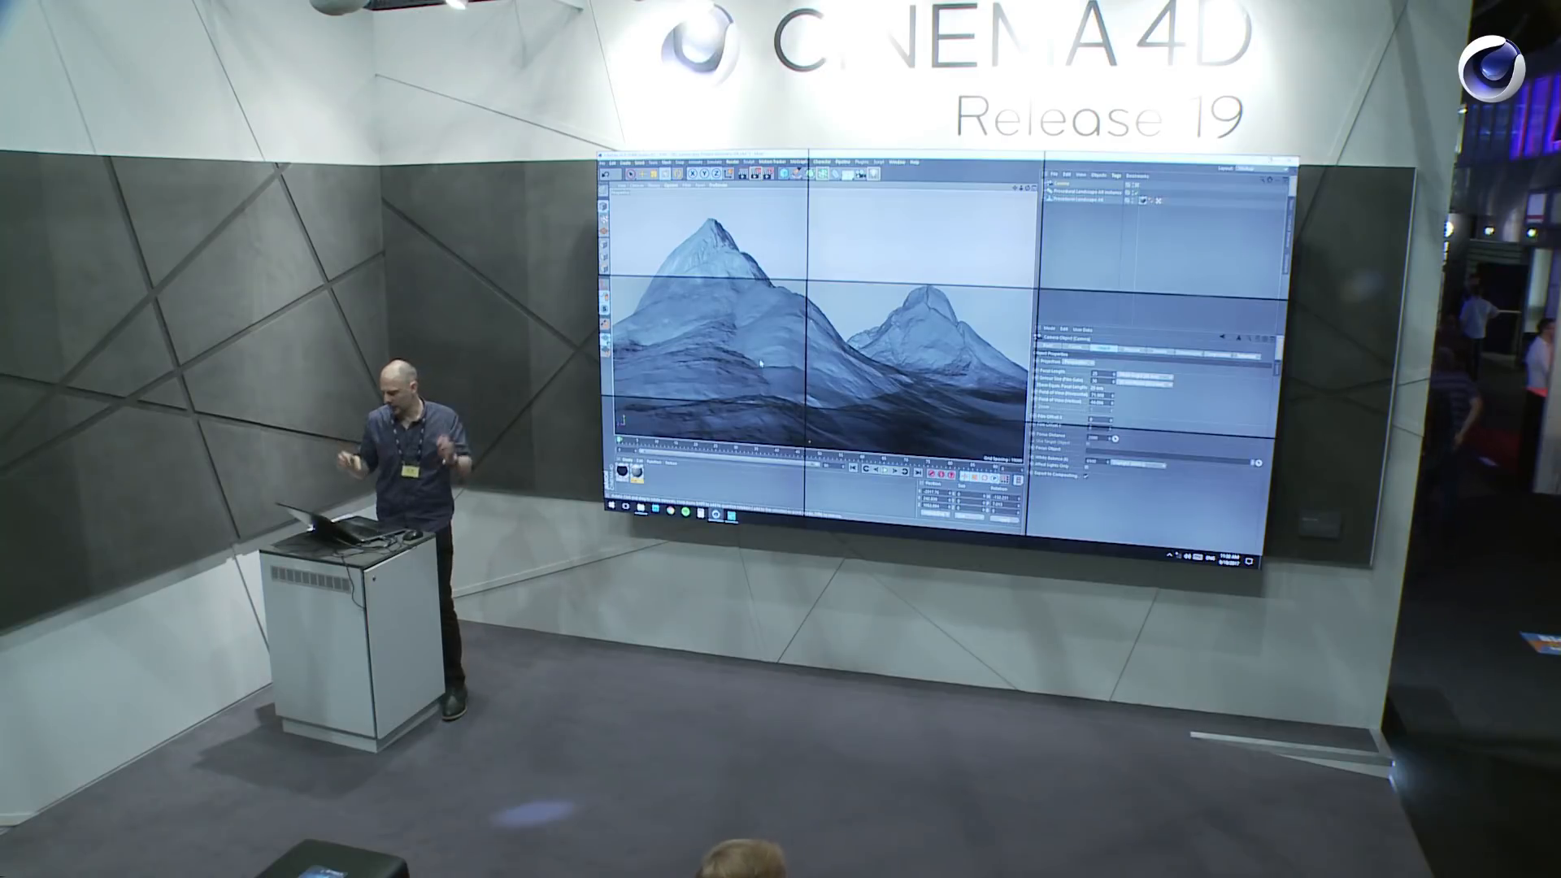
pyautogui.scroll(1, 773, 357)
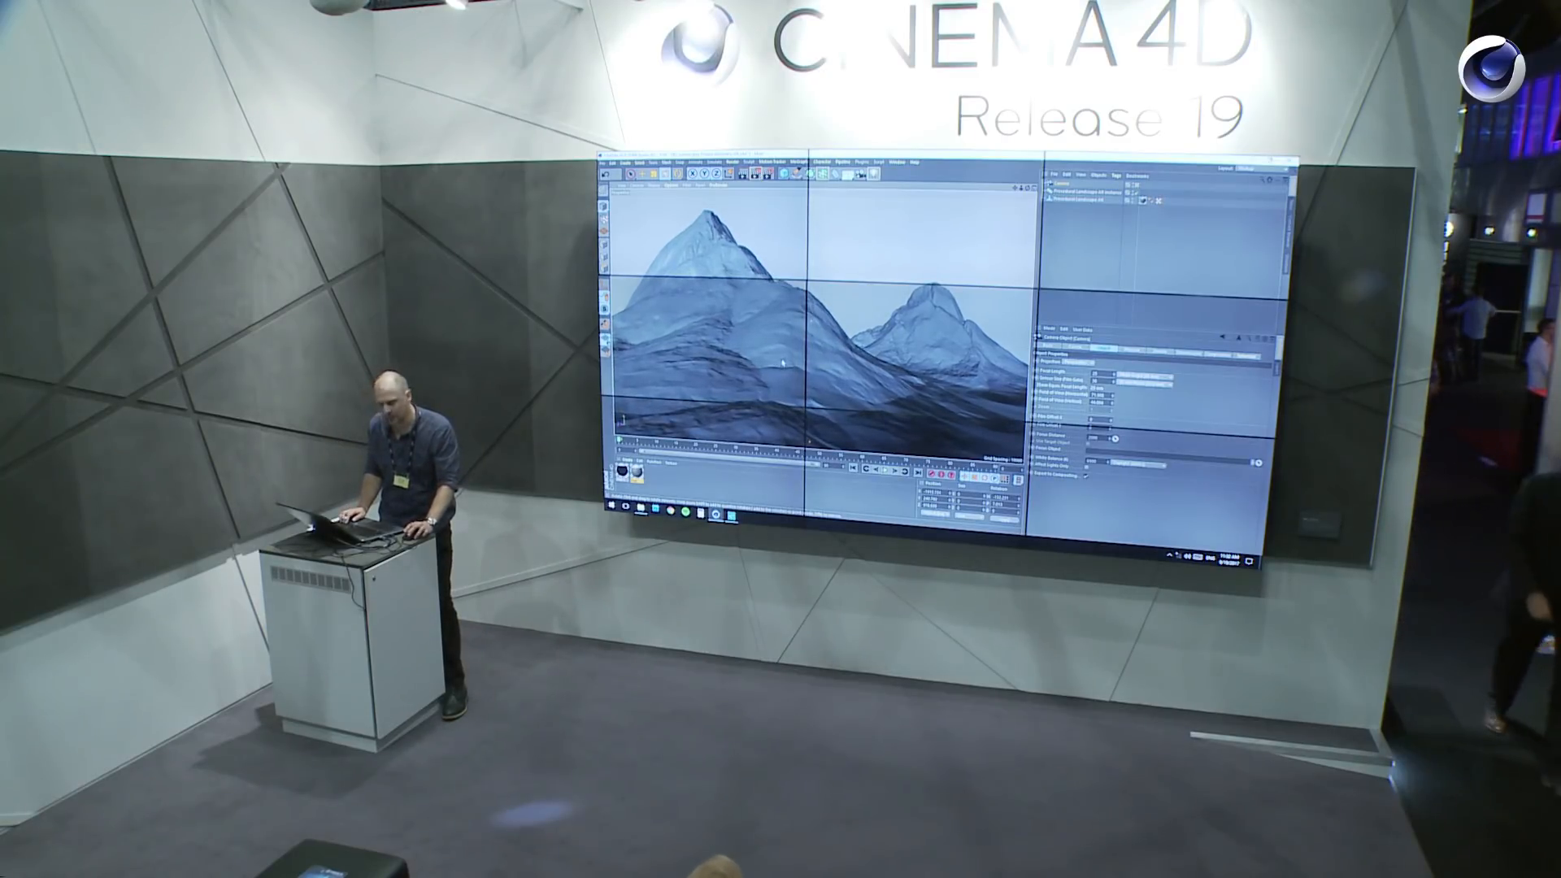
pyautogui.keyDown('alt'); pyautogui.moveTo(780, 362); pyautogui.dragTo(779, 361); pyautogui.keyUp('alt')
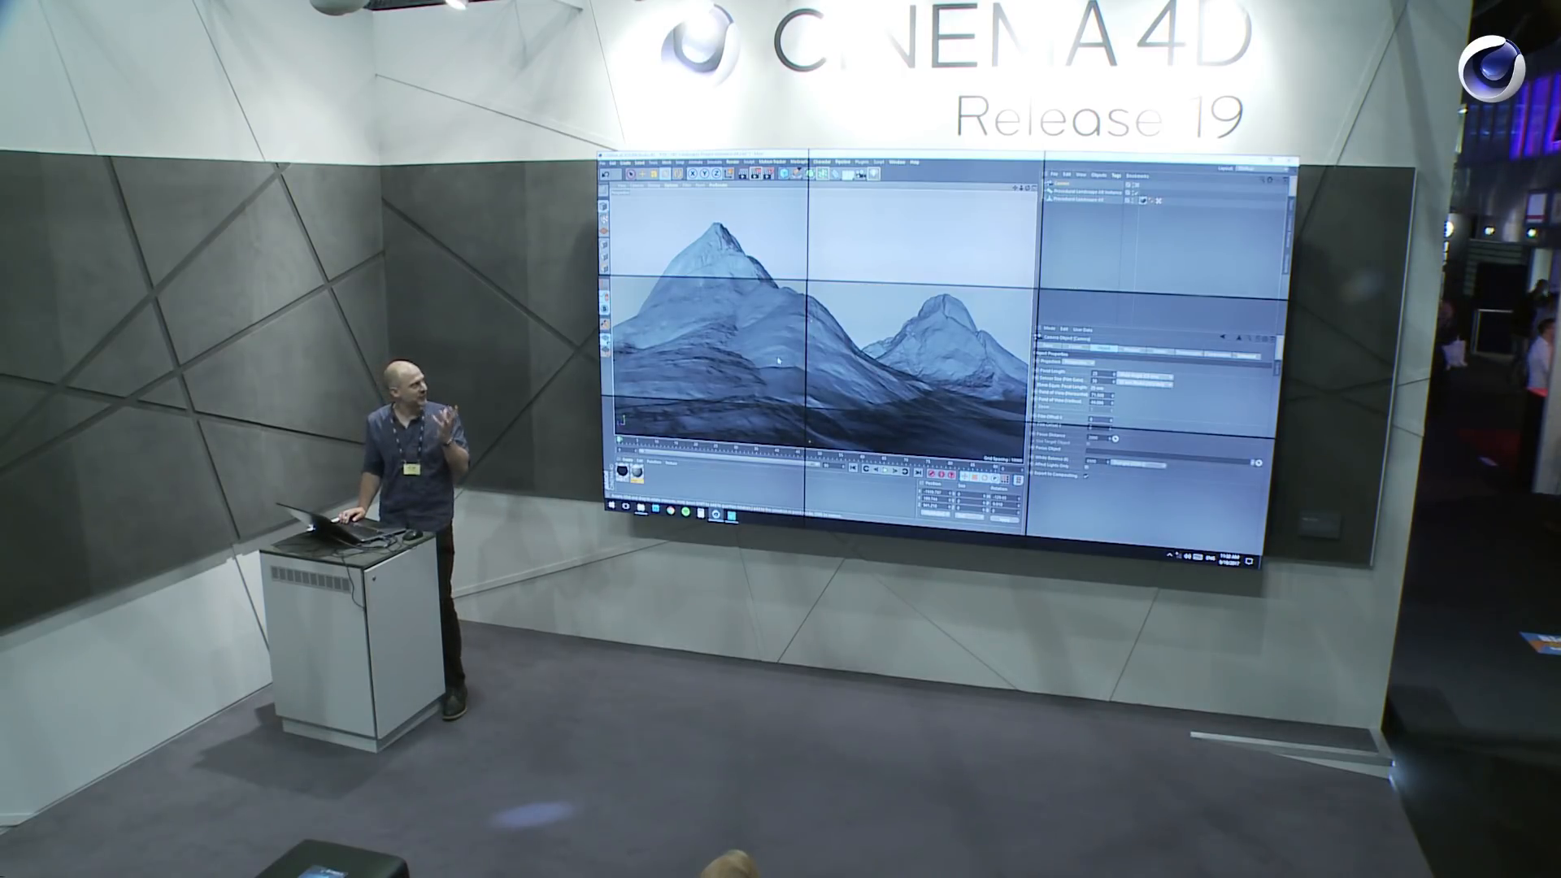
pyautogui.keyDown('alt'); pyautogui.moveTo(778, 360); pyautogui.dragTo(815, 383); pyautogui.keyUp('alt')
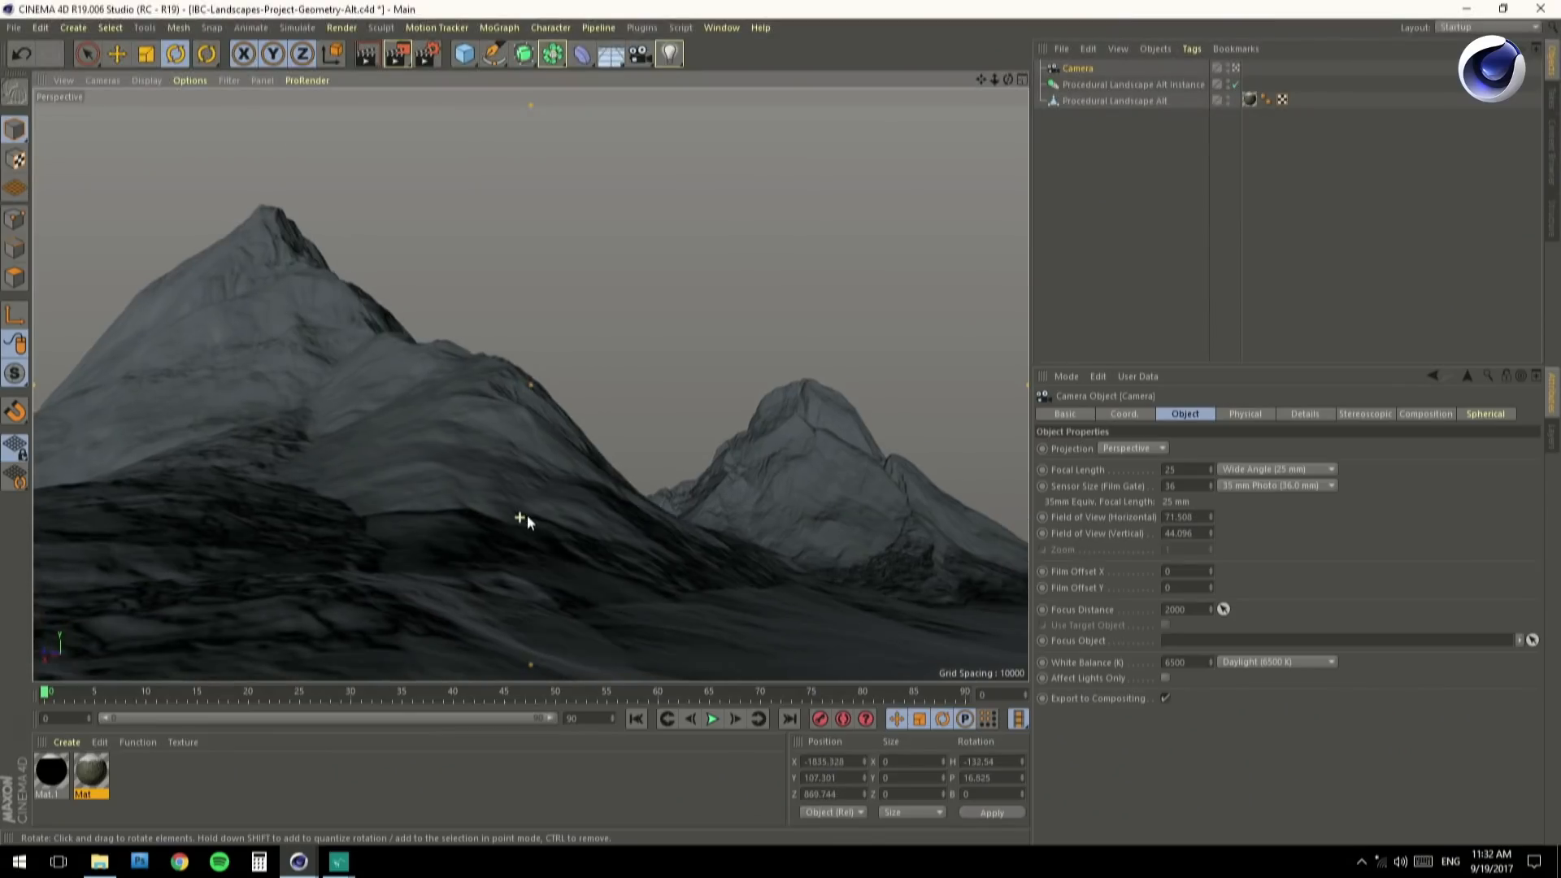
pyautogui.keyDown('alt'); pyautogui.moveTo(527, 515); pyautogui.dragTo(479, 514); pyautogui.keyUp('alt')
pyautogui.keyDown('alt'); pyautogui.moveTo(479, 515); pyautogui.dragTo(465, 491, button='middle'); pyautogui.keyUp('alt')
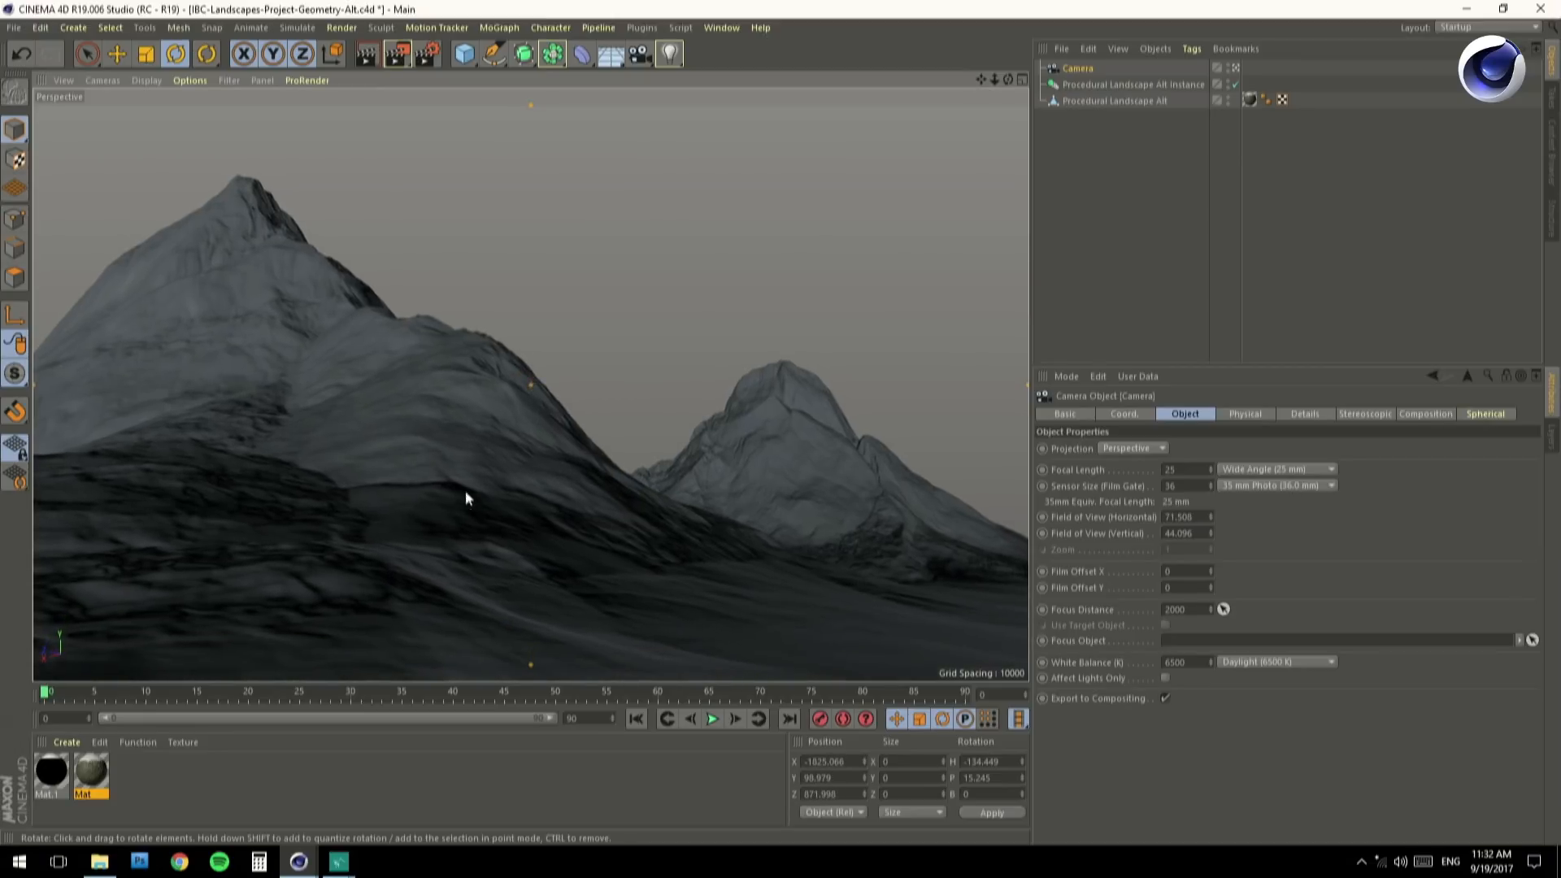
# Add a Physical Sky to the scene and set the month of its date to June.
pyautogui.click(1063, 237)
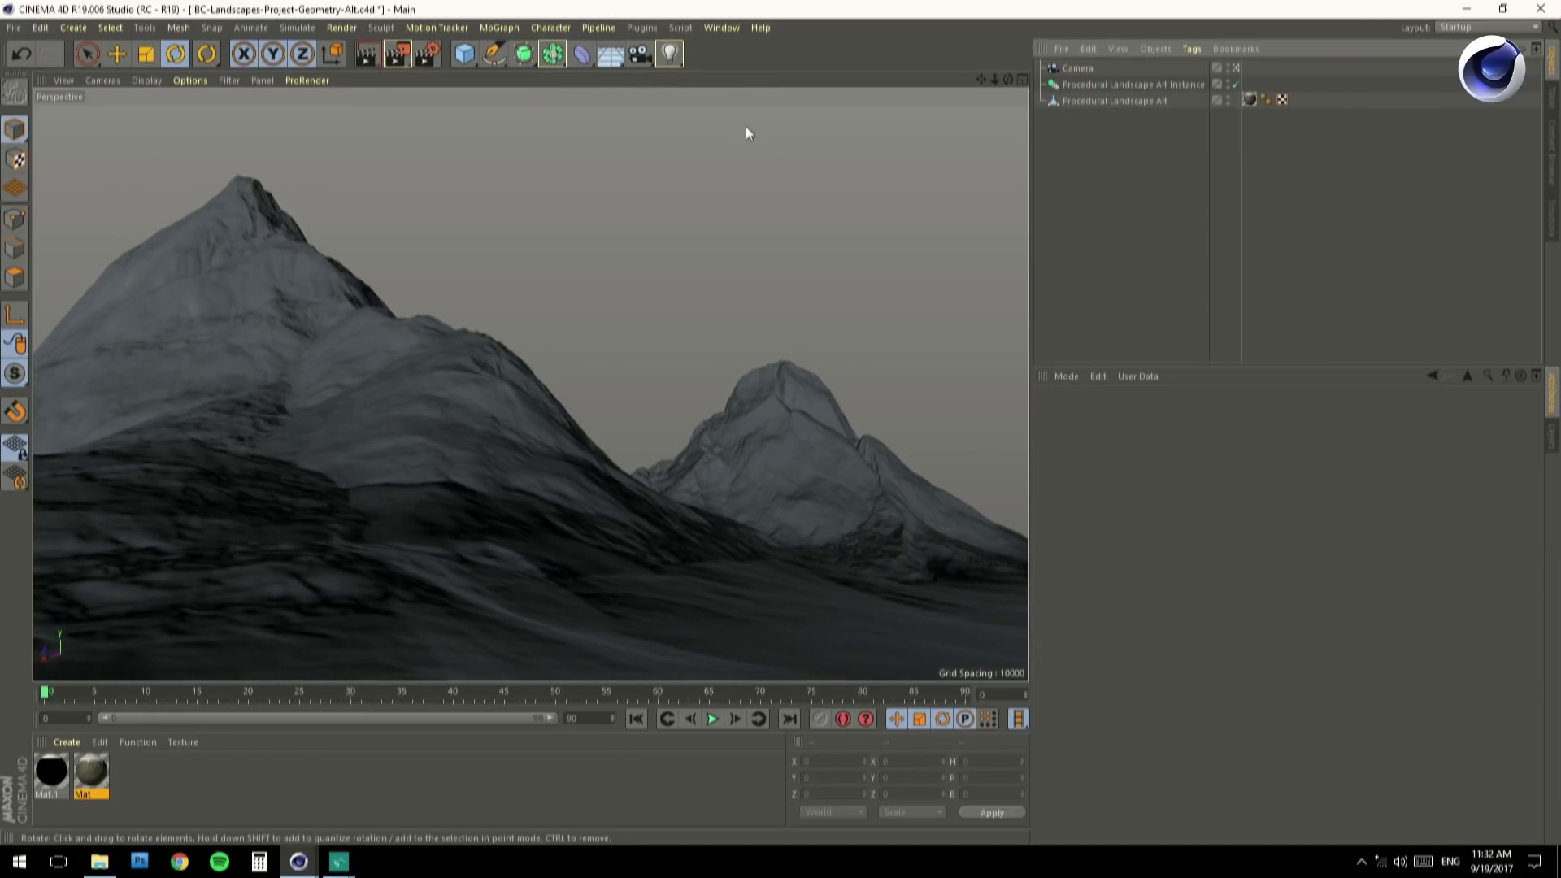
pyautogui.click(609, 57)
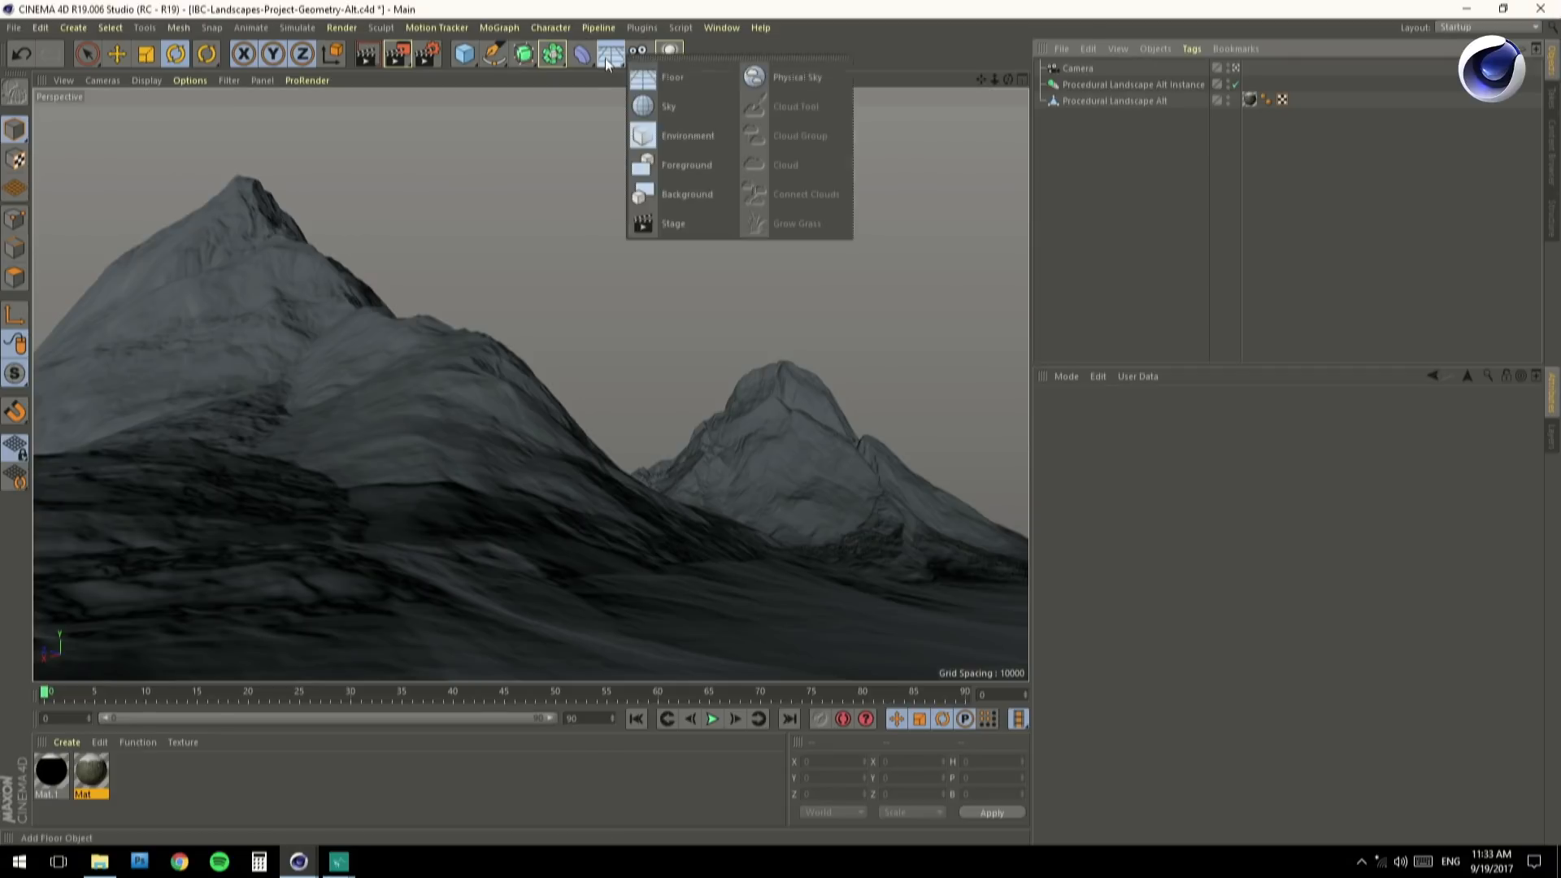
pyautogui.click(763, 77)
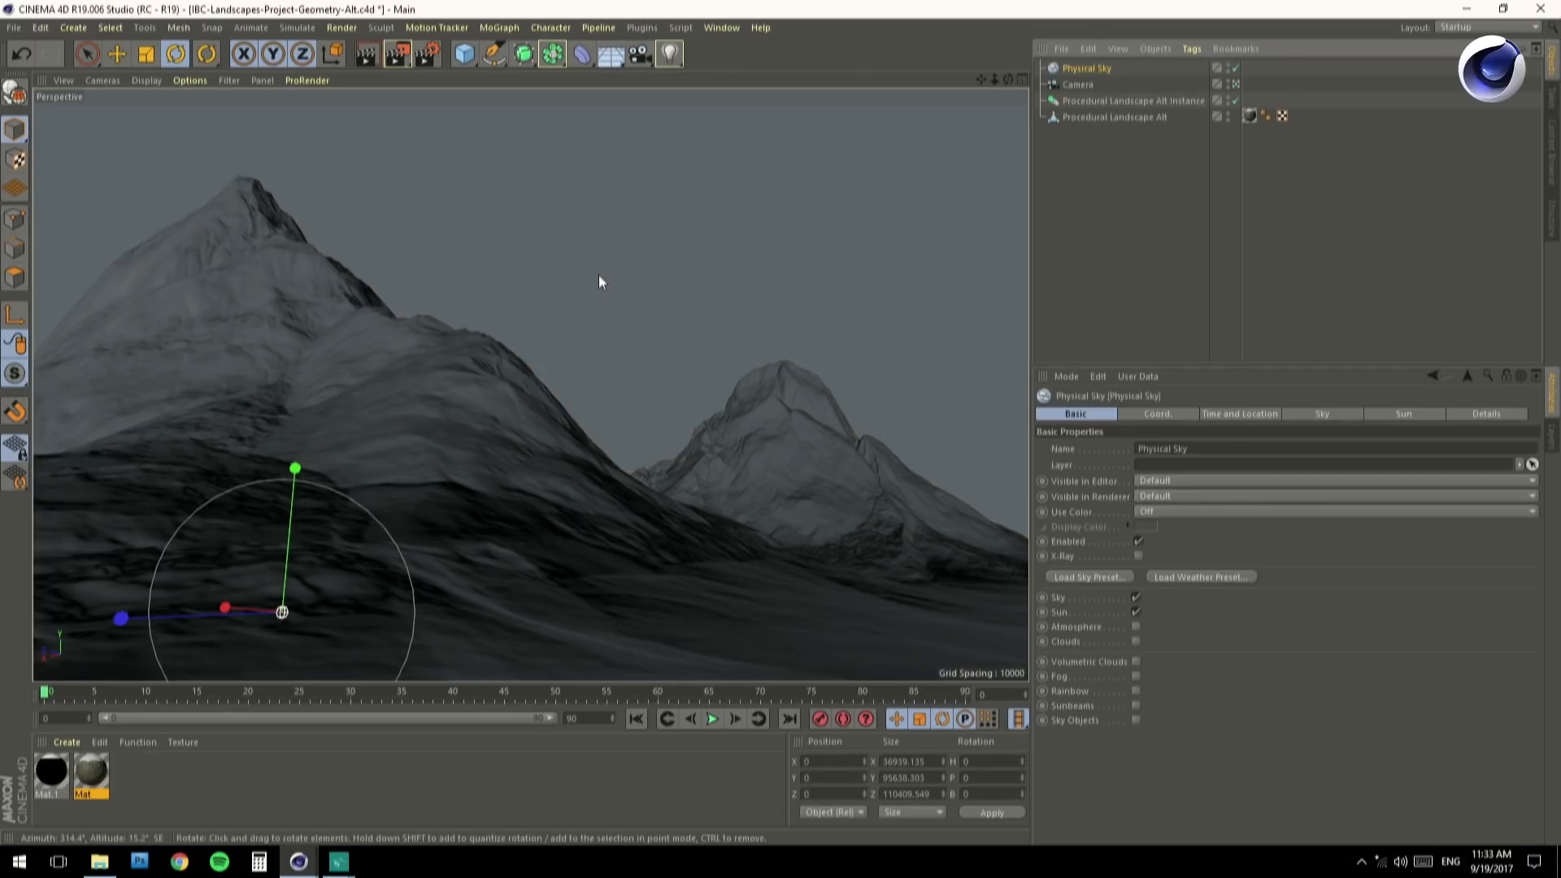
pyautogui.click(1221, 415)
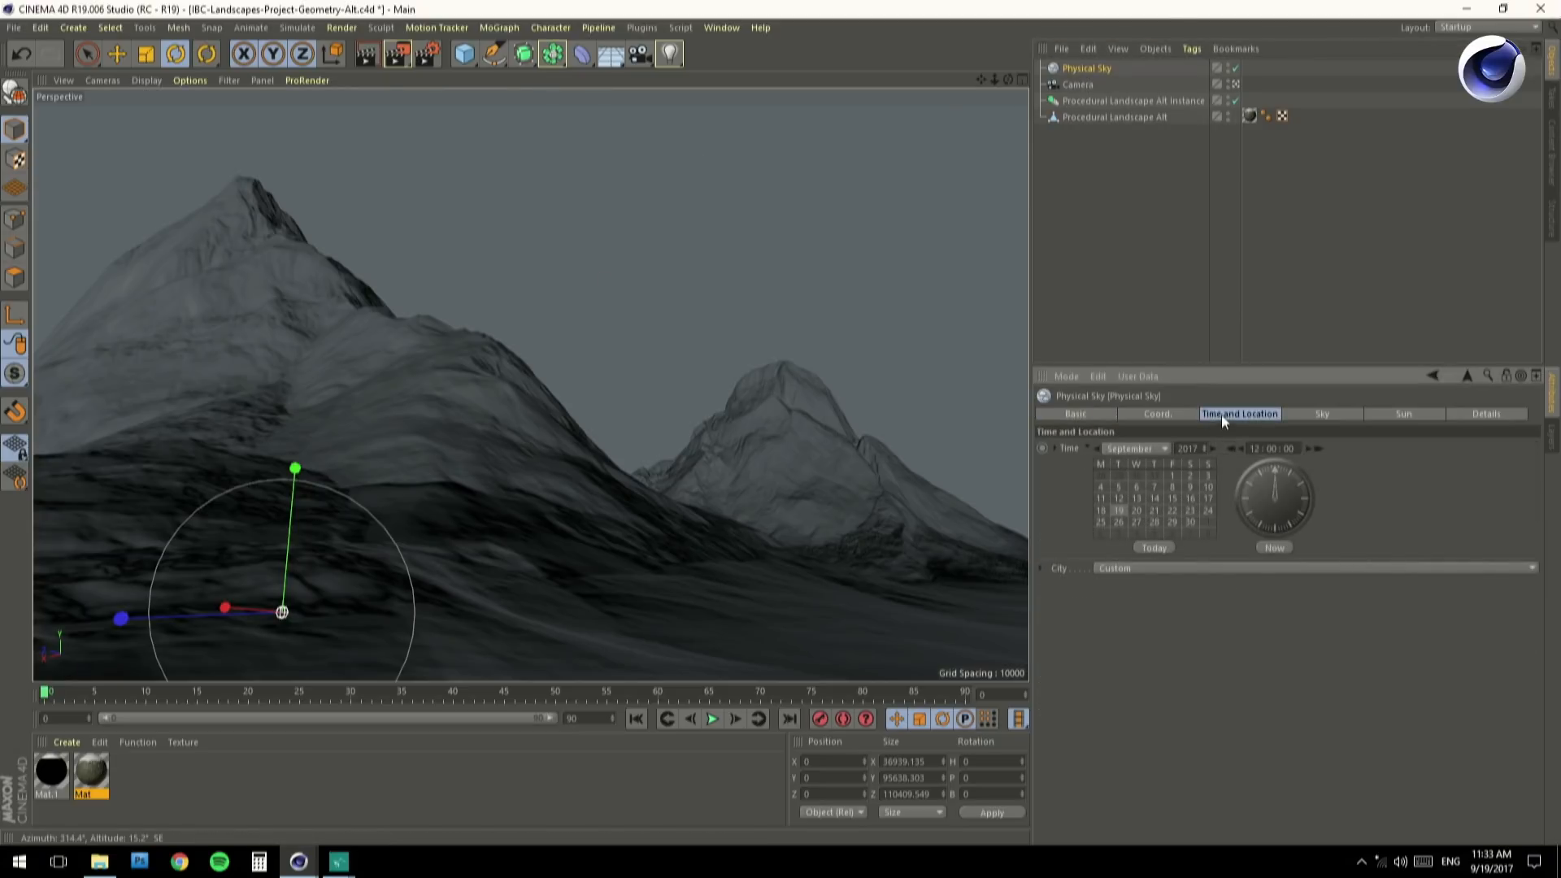
pyautogui.click(1144, 451)
pyautogui.click(1144, 549)
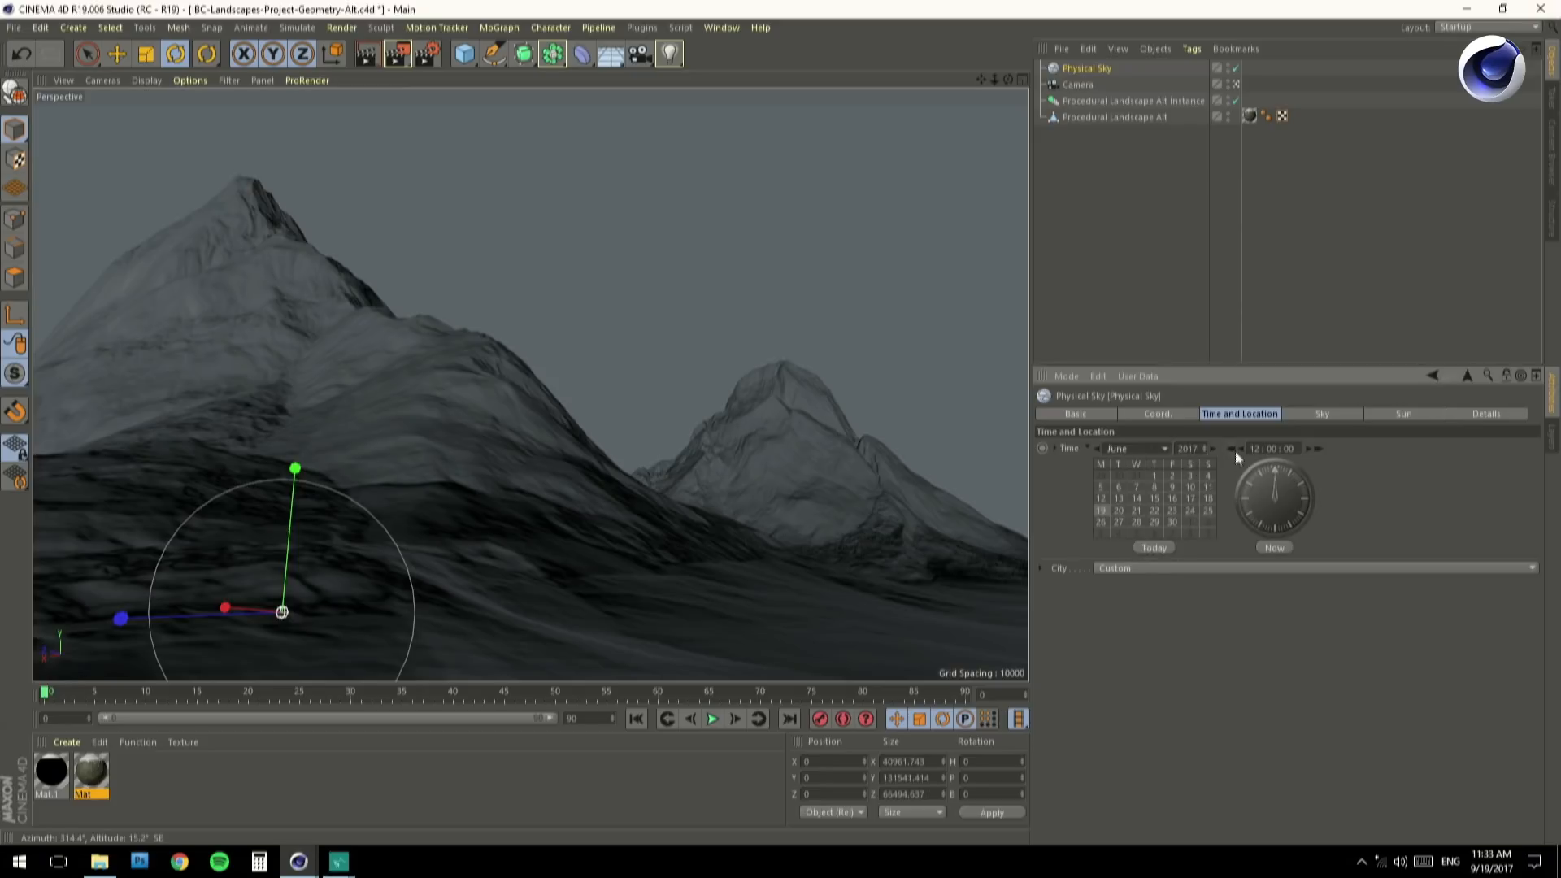
# Set the Physical Sky's time of day to 08:00 and switch the viewport display to Gouraud Shading.
pyautogui.click(1231, 449)
pyautogui.click(1231, 449)
pyautogui.click(138, 80)
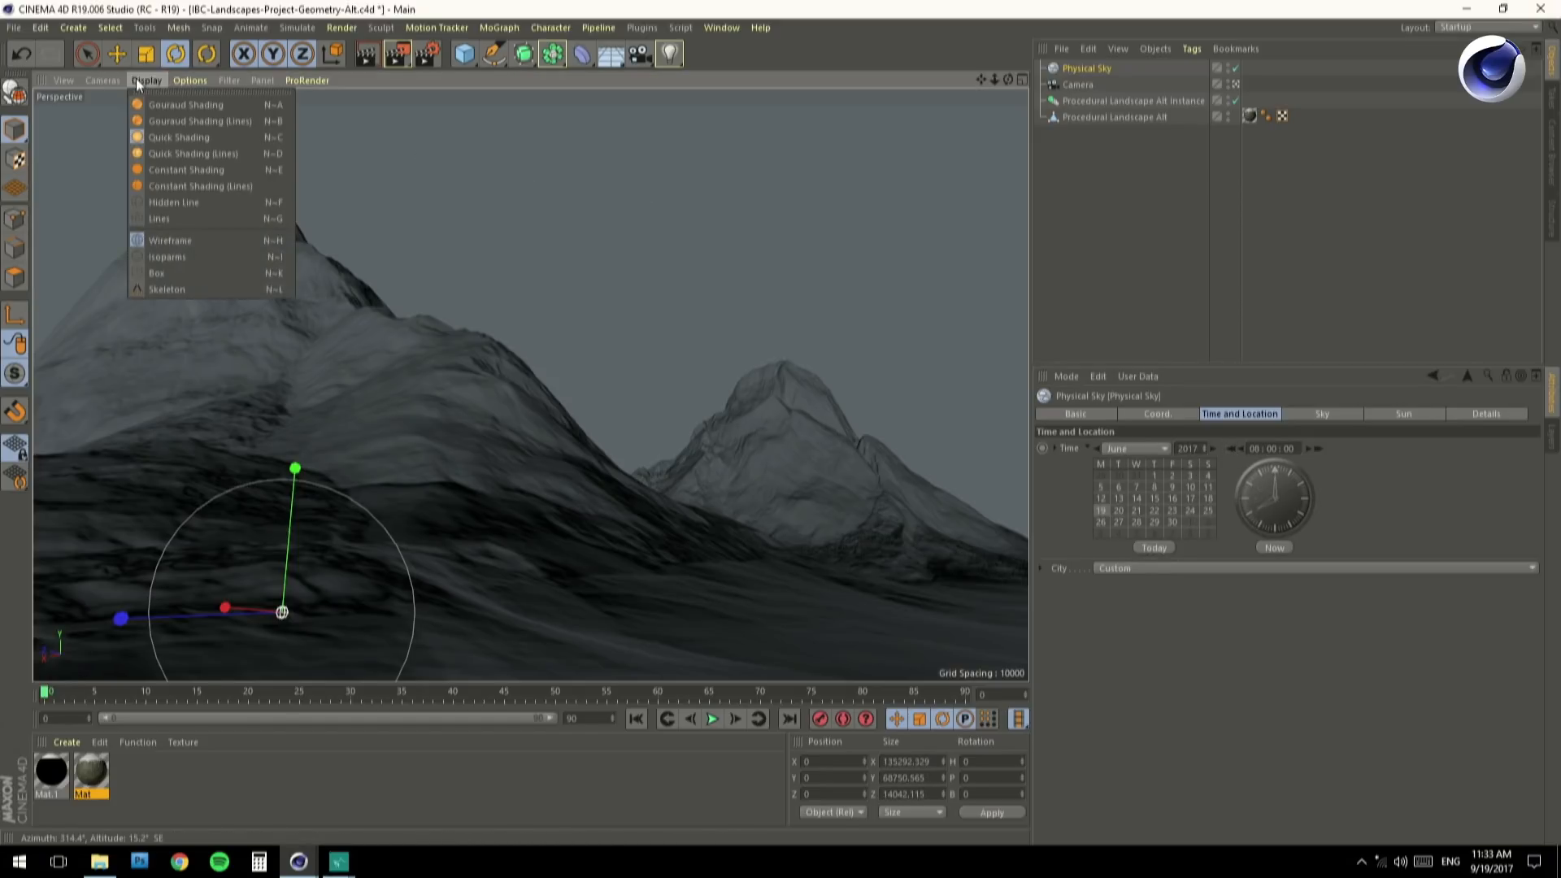
pyautogui.click(149, 104)
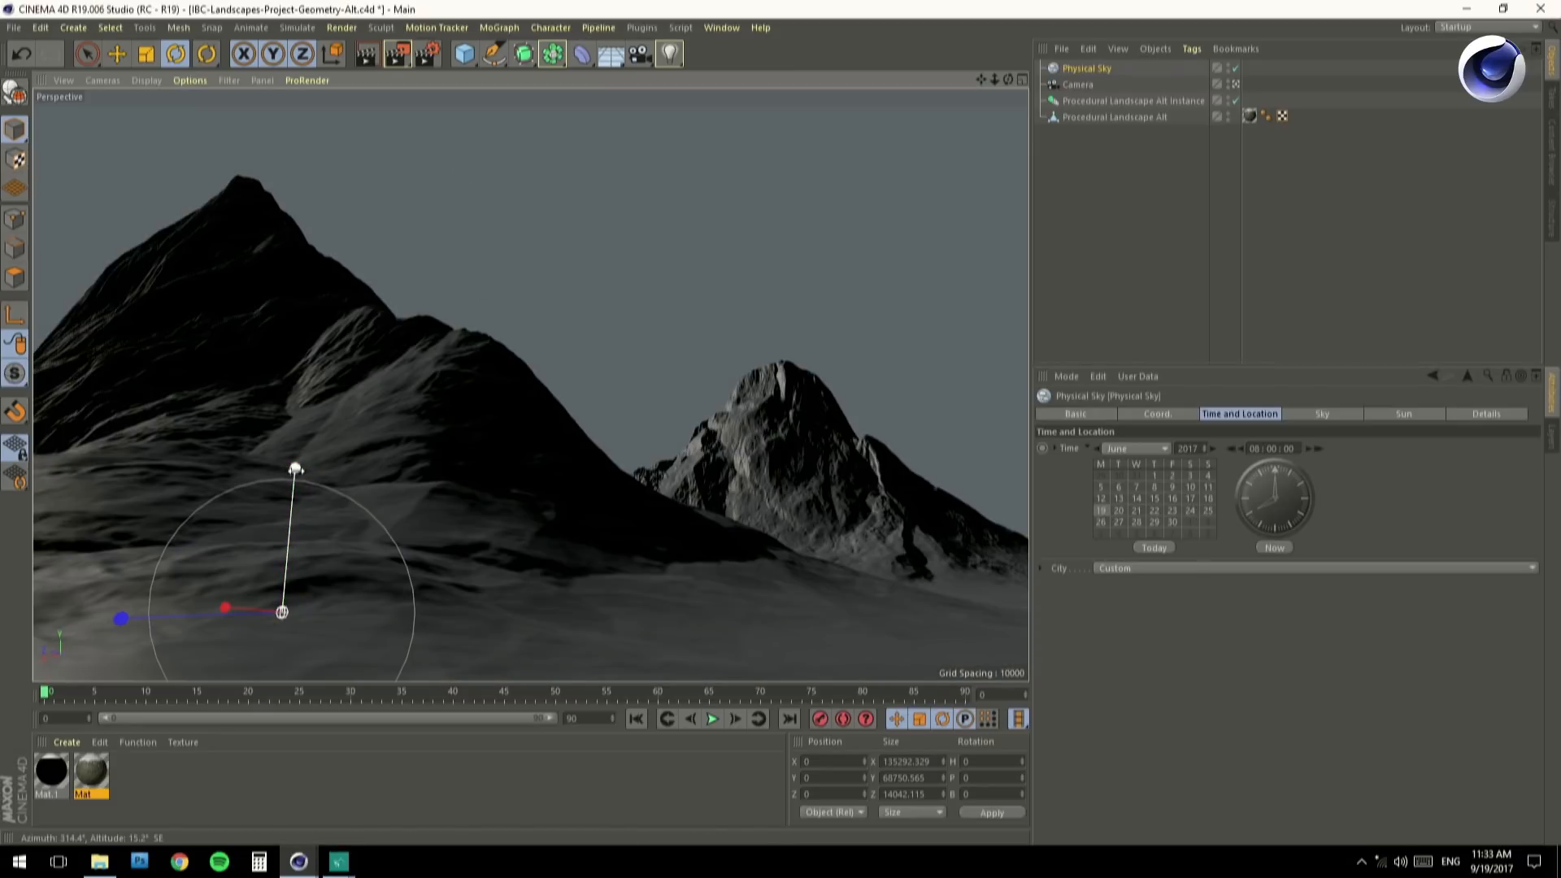
# Set the Physical Sky's sun intensity to 150 and return to its time and location settings.
pyautogui.click(1326, 413)
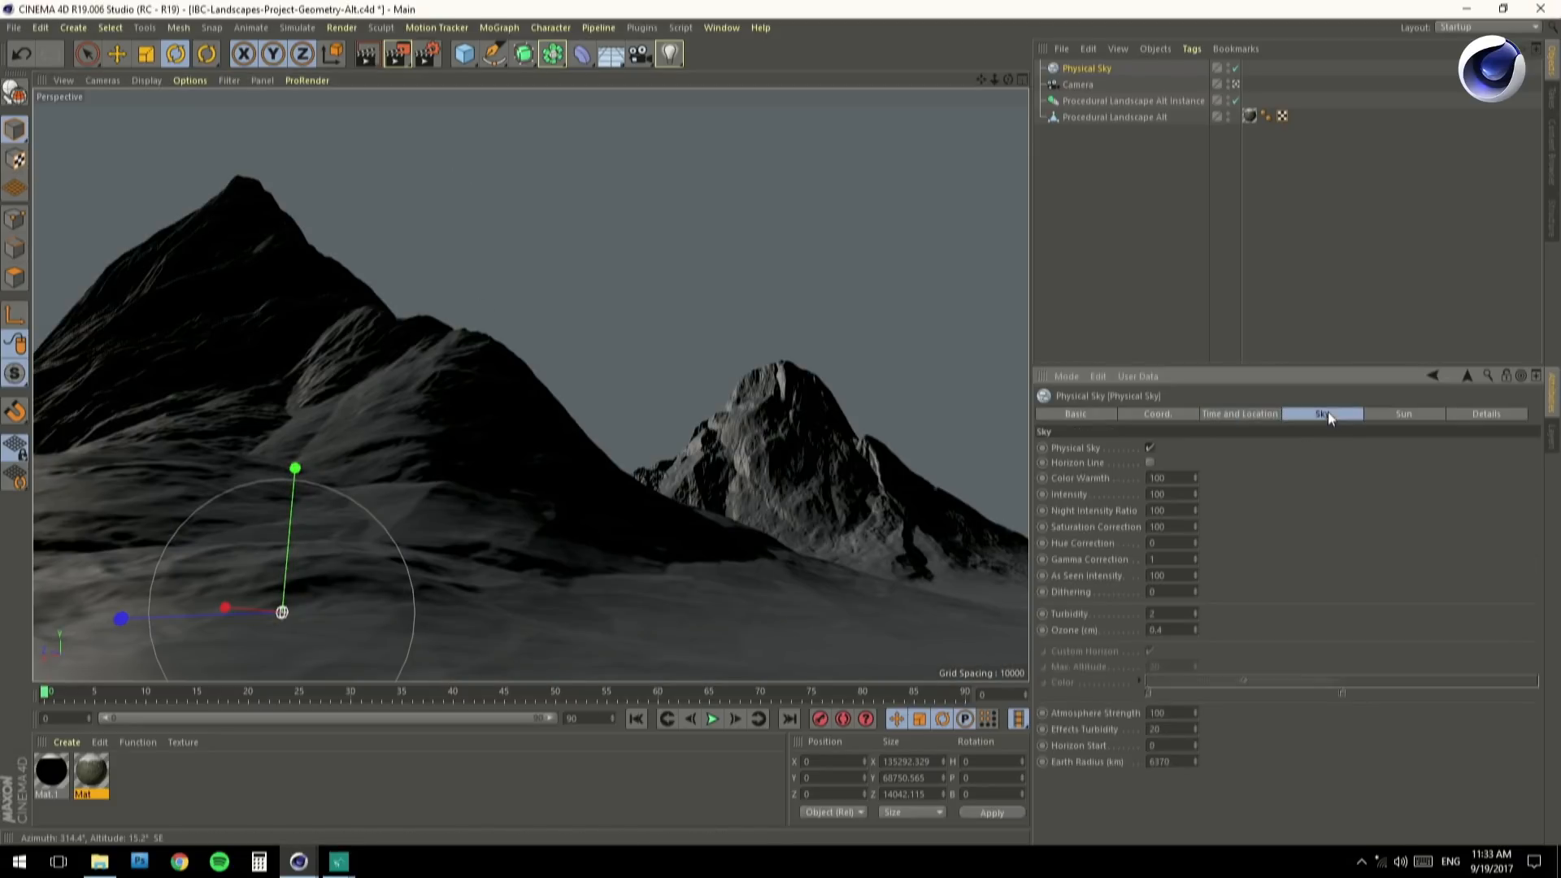
pyautogui.click(1407, 413)
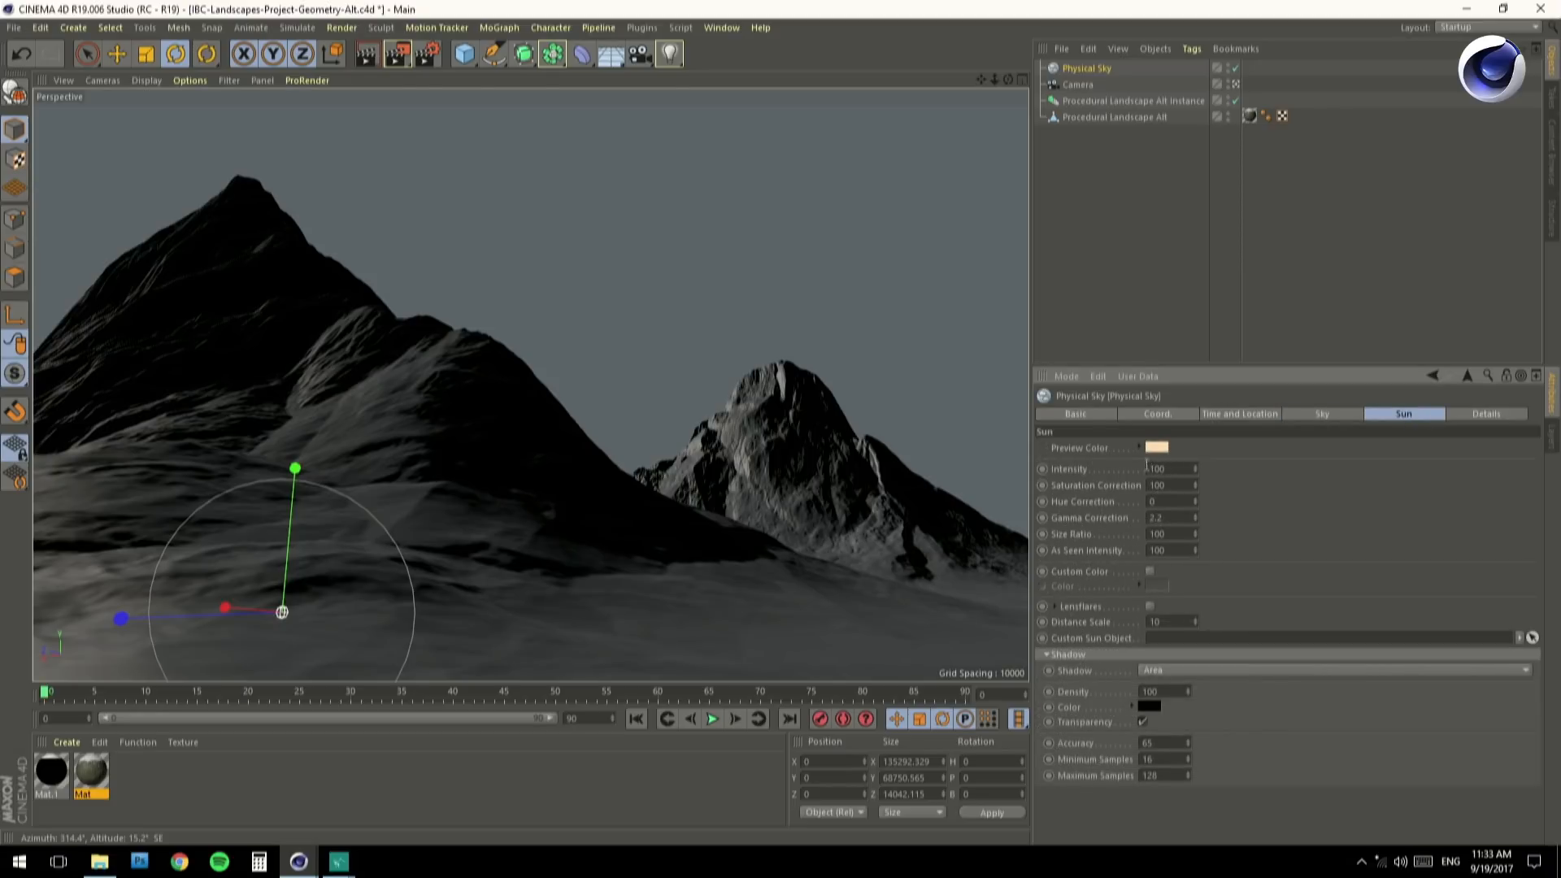
pyautogui.click(1156, 468)
pyautogui.click(1220, 415)
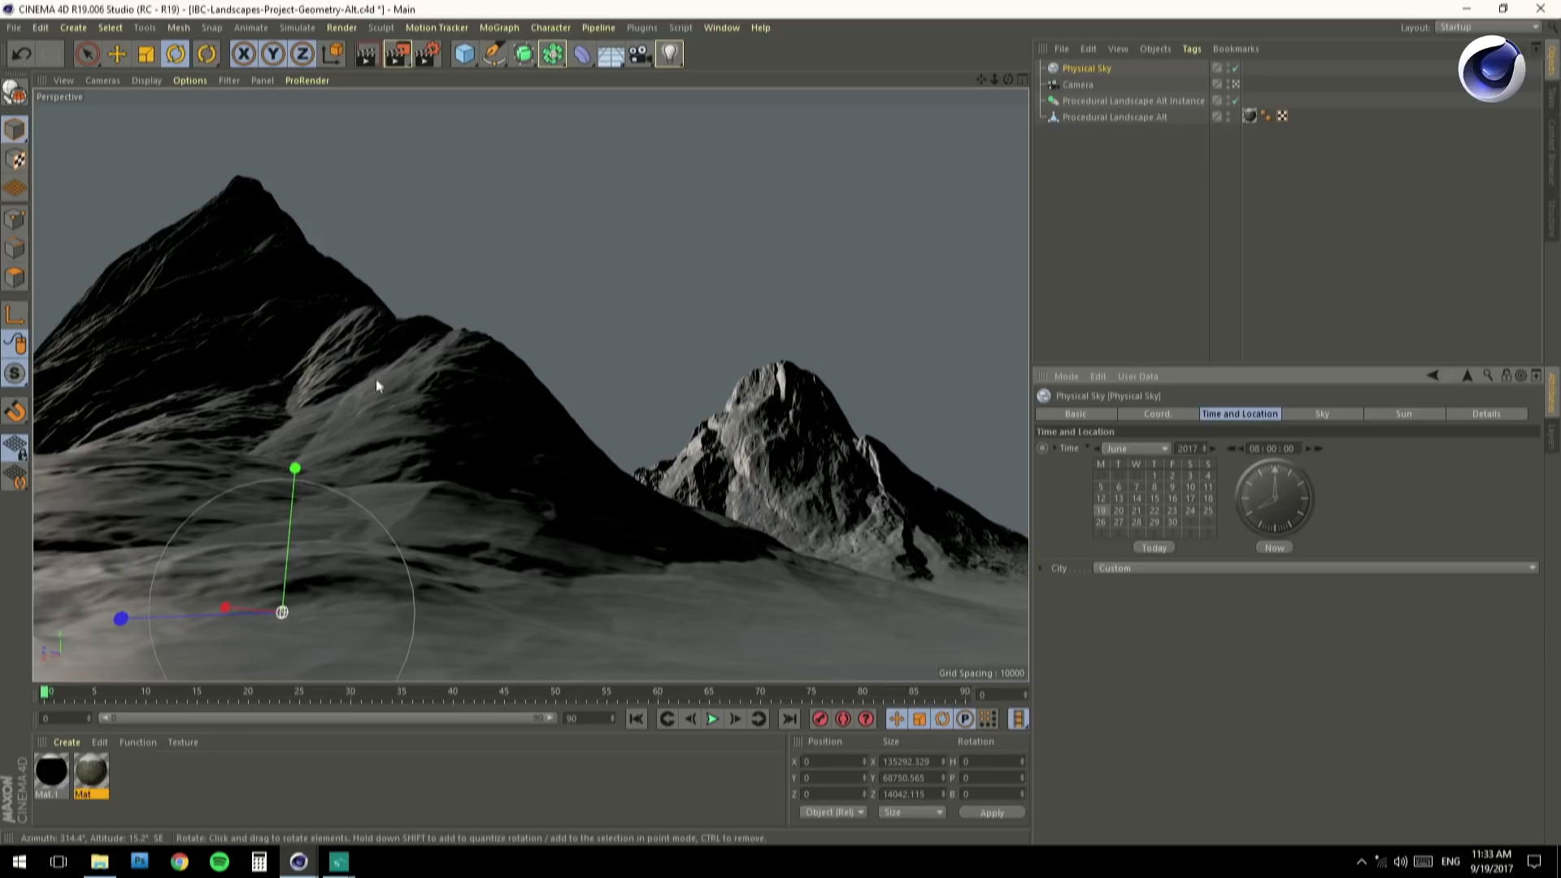
# Turn on the Textures display option for the viewport.
pyautogui.click(137, 83)
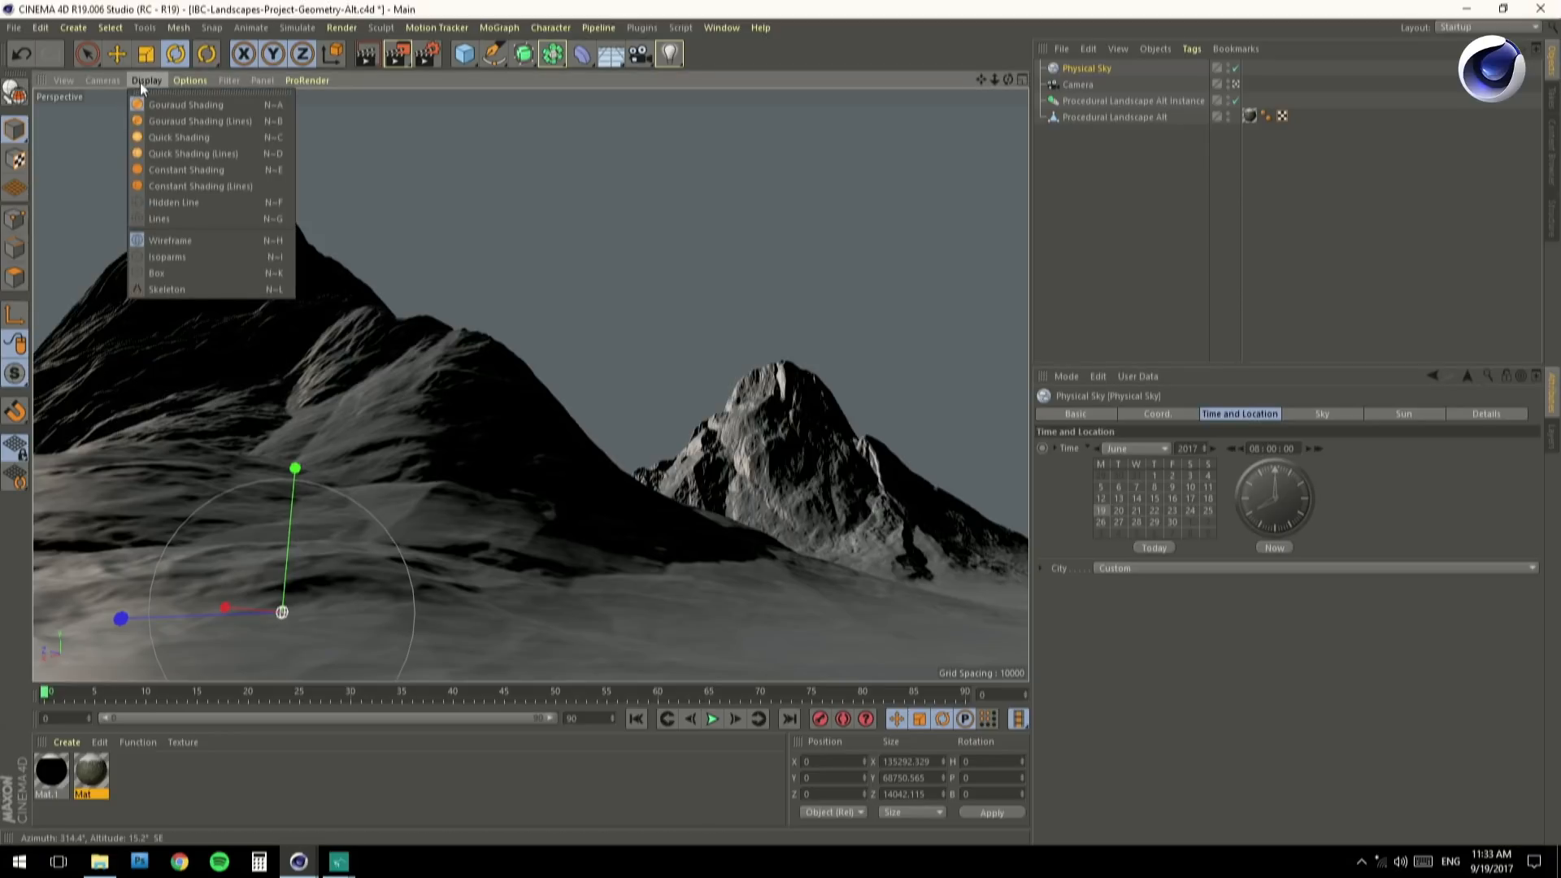
pyautogui.moveTo(169, 83)
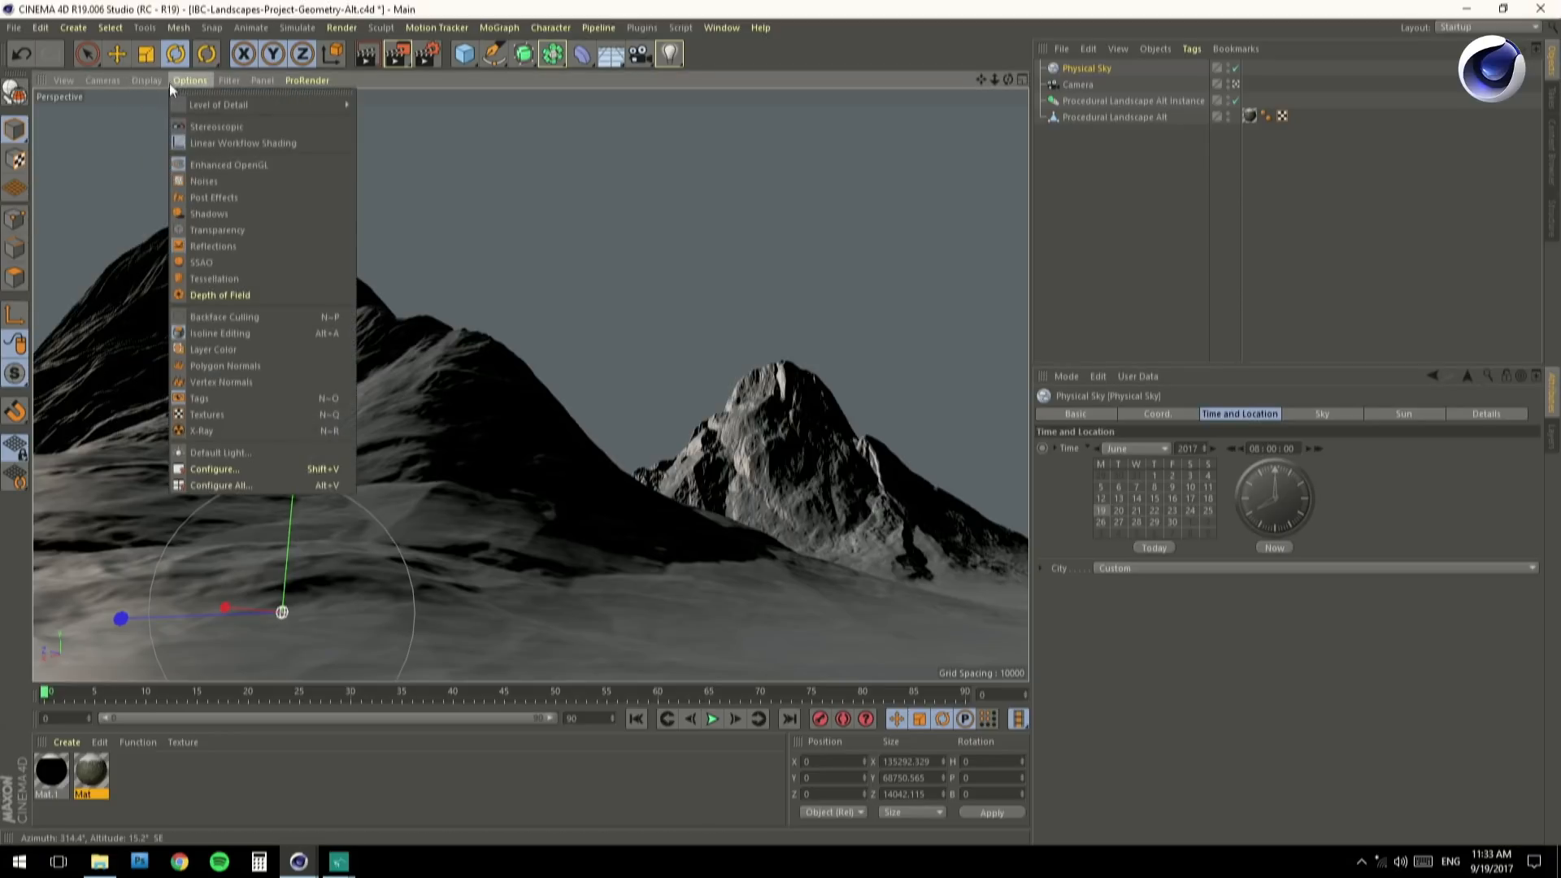
pyautogui.click(243, 414)
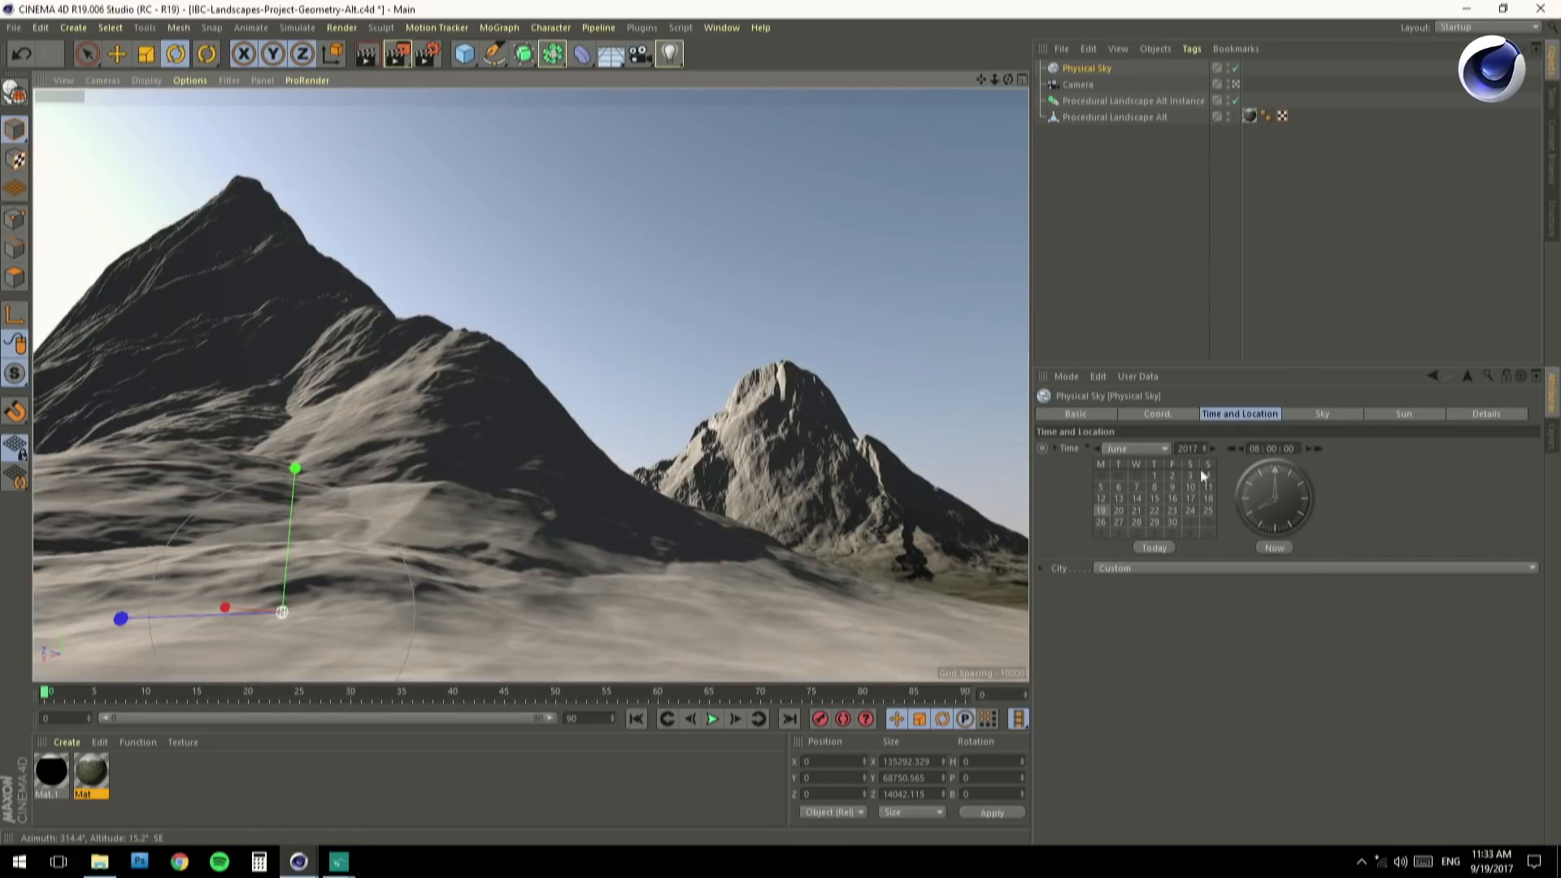
# Set the Physical Sky's time to 07:00 and rotate its heading to about 219° to light the front of the large peak.
pyautogui.click(1232, 450)
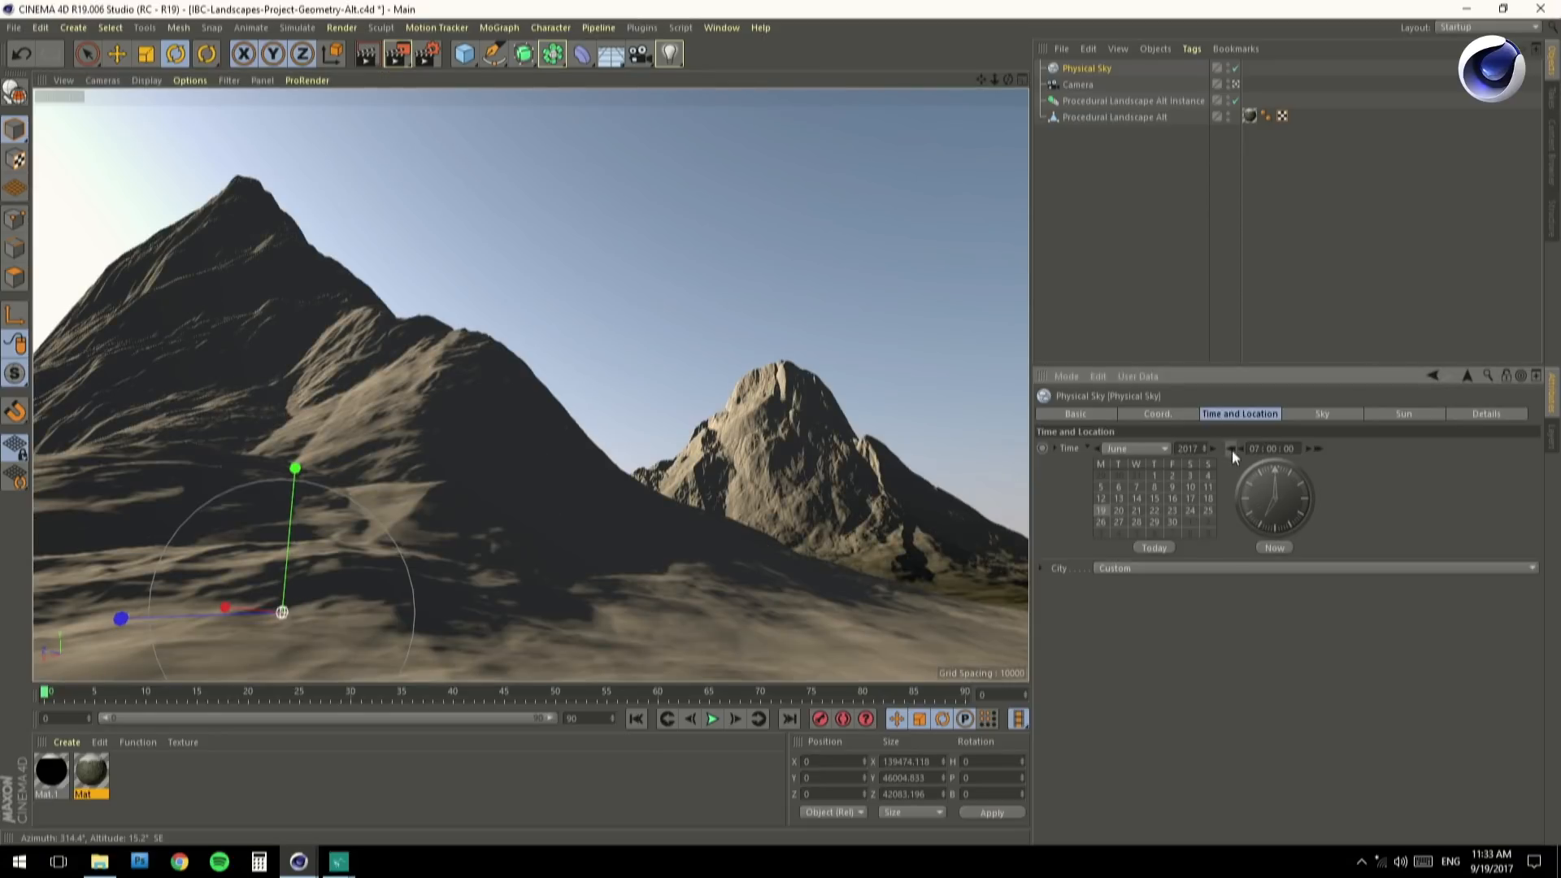
pyautogui.moveTo(296, 469)
pyautogui.mouseDown()
pyautogui.moveTo(435, 494)
pyautogui.moveTo(741, 503)
pyautogui.mouseUp()
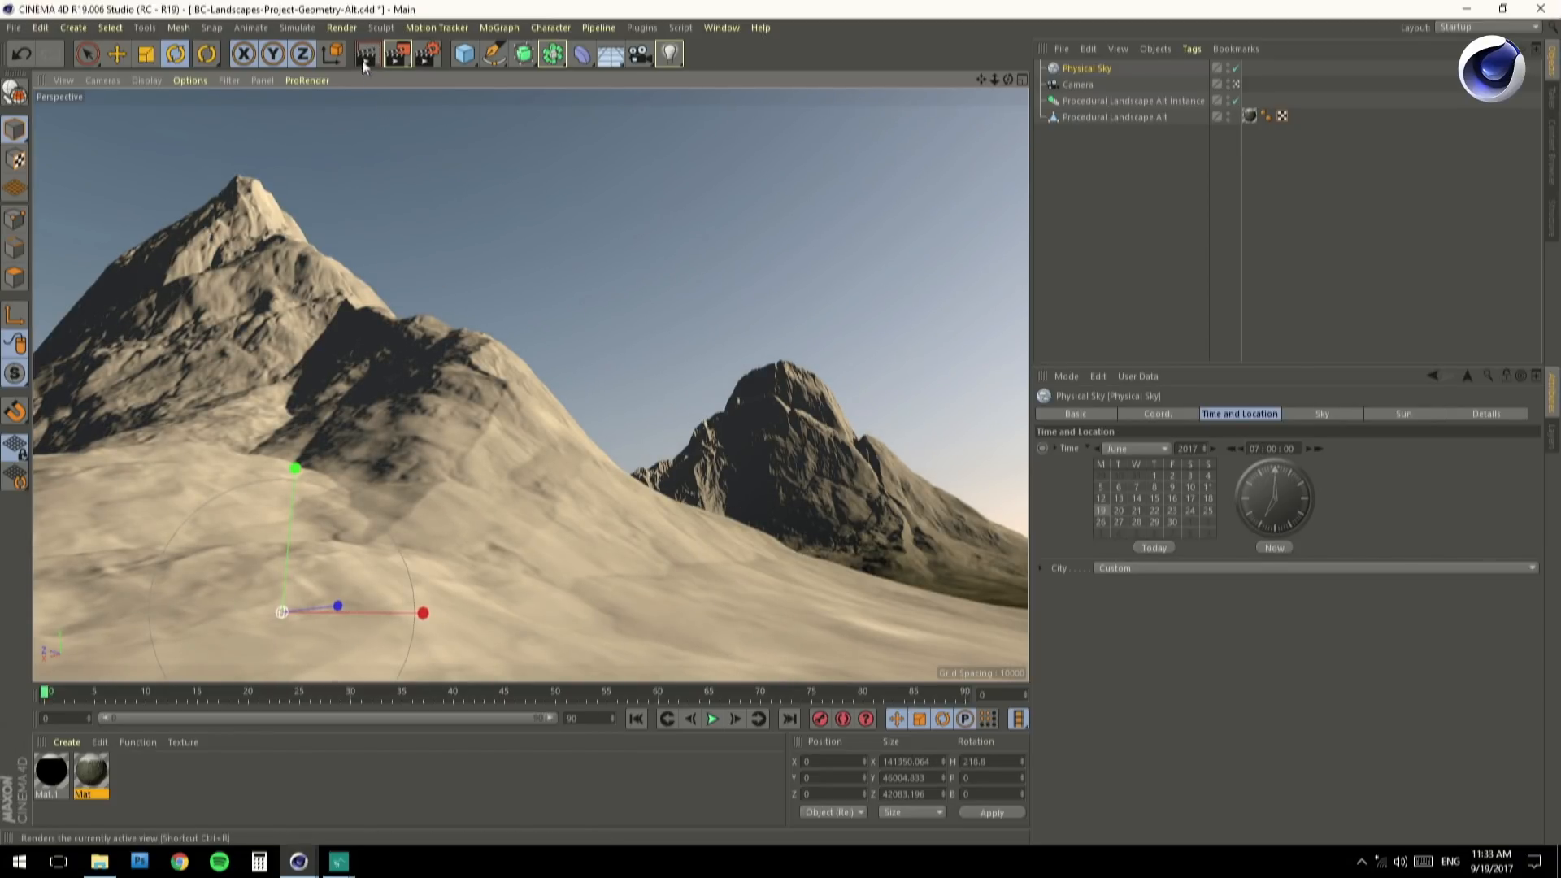
# Set the Physical Sky's ozone to 0.8 cm and render the active camera view as a preview.
pyautogui.click(1326, 414)
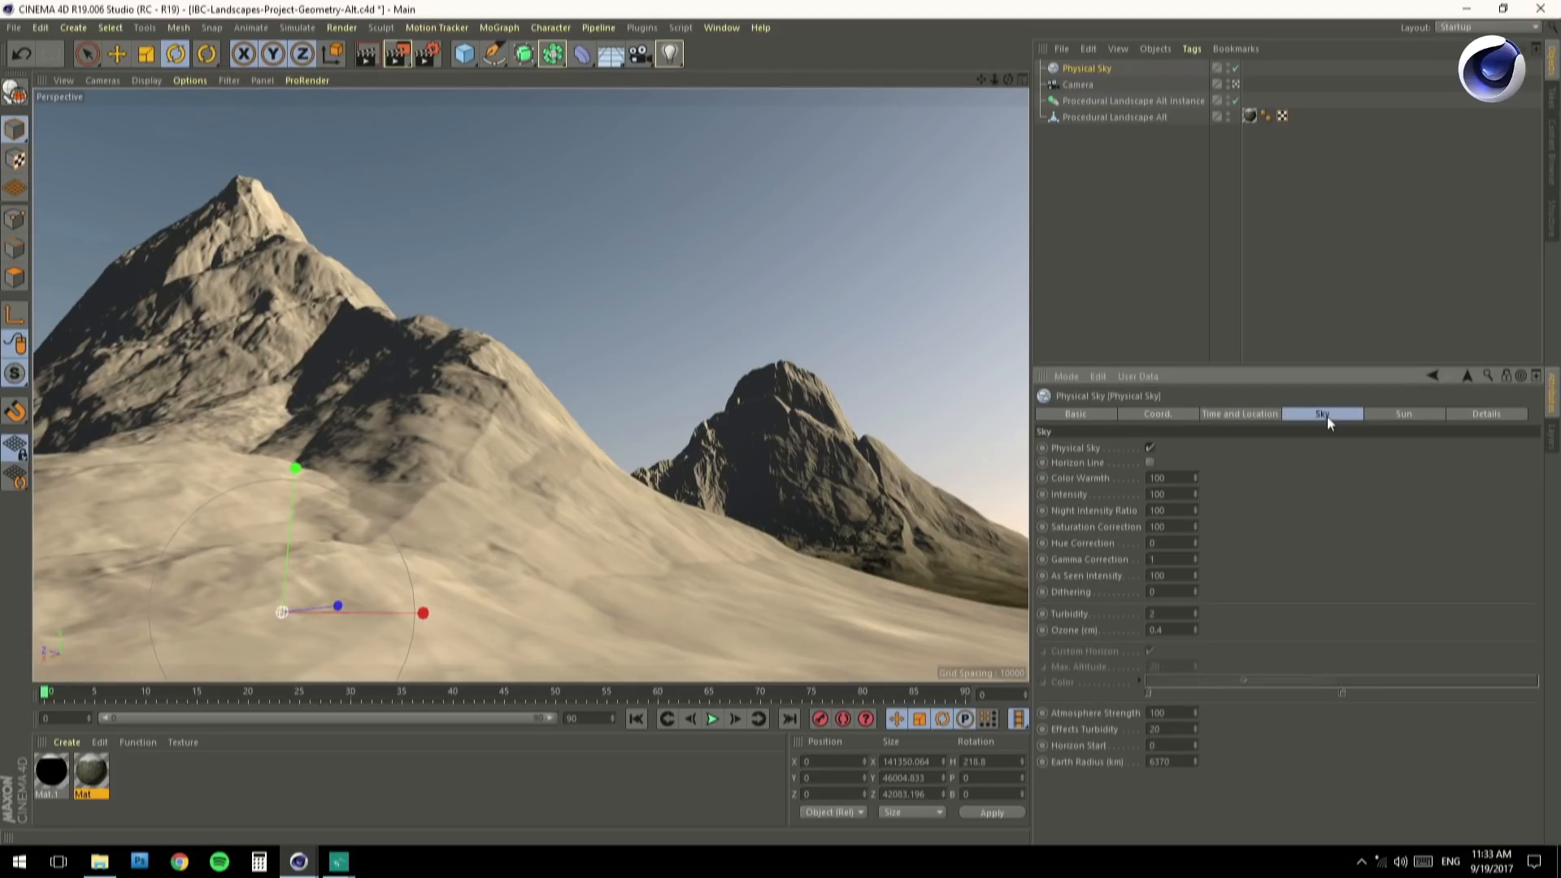
pyautogui.click(1405, 415)
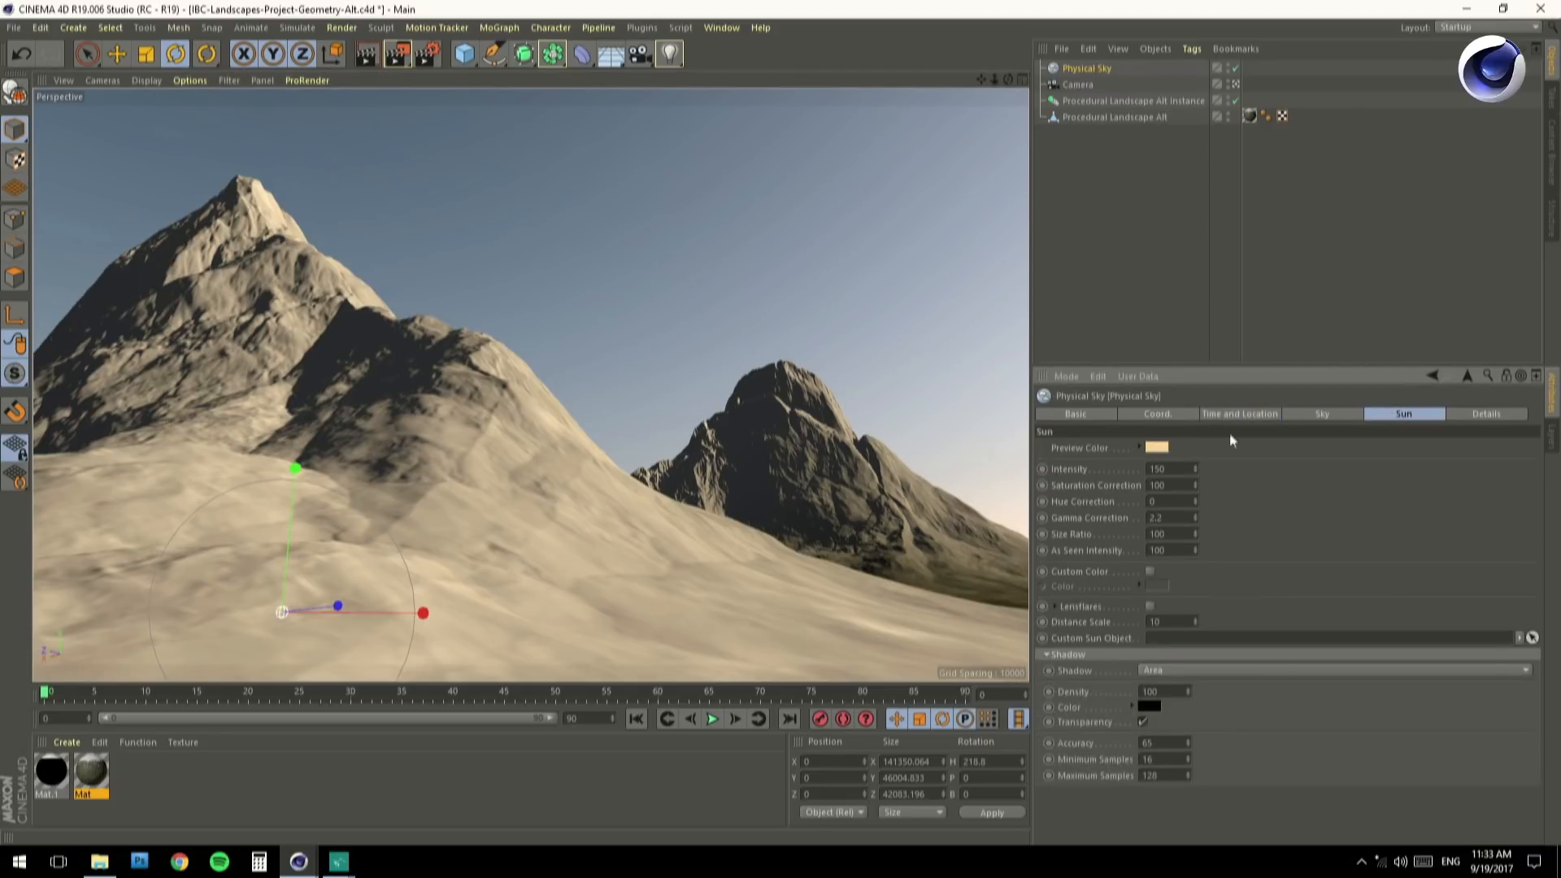
pyautogui.click(1322, 416)
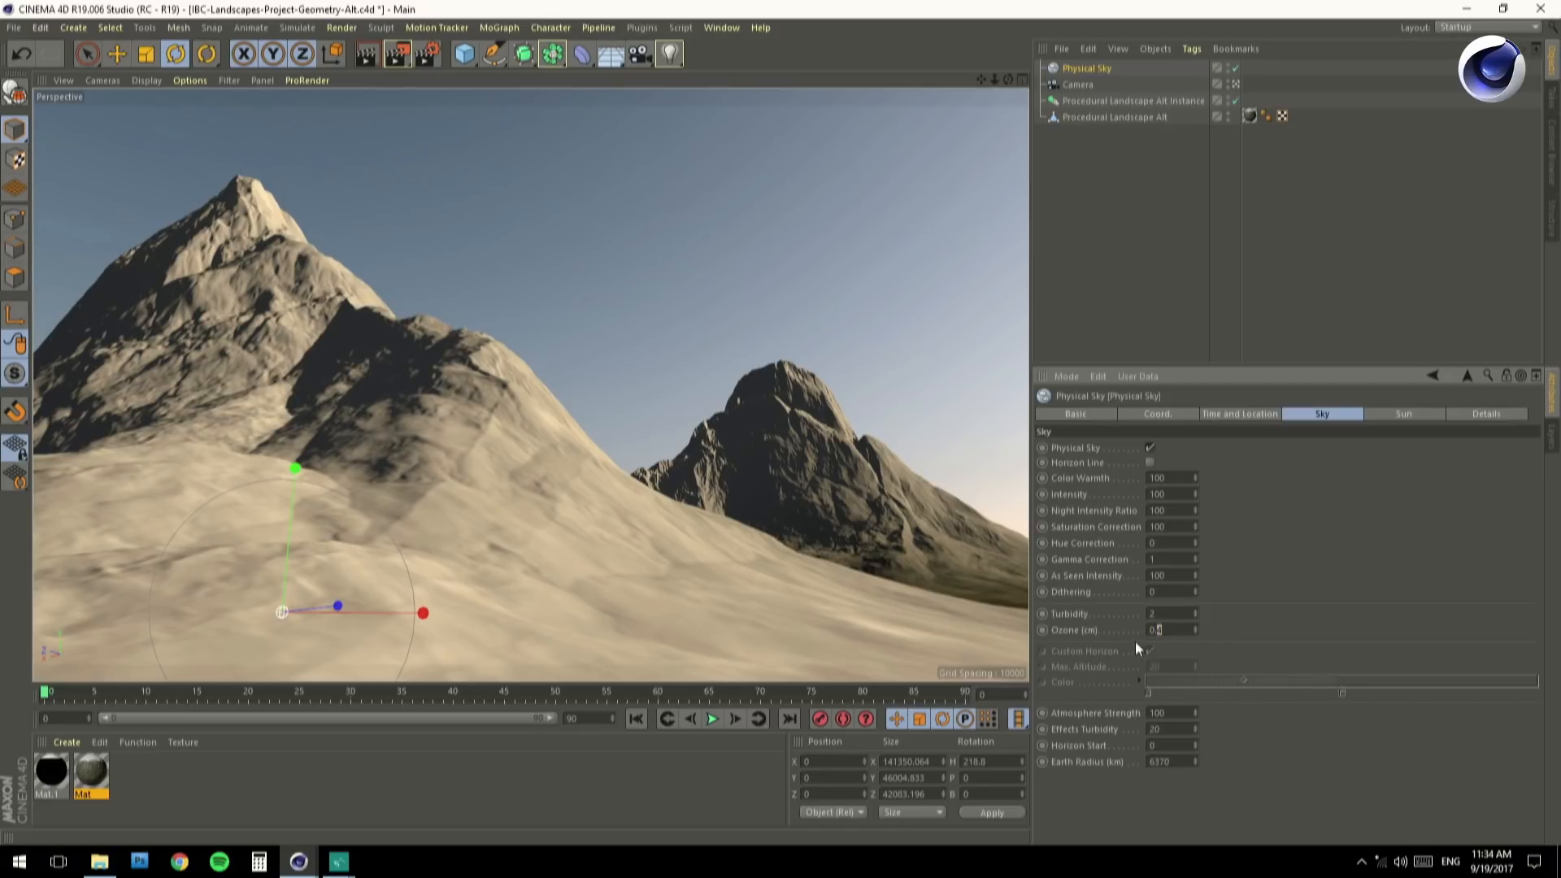
pyautogui.press('Return')
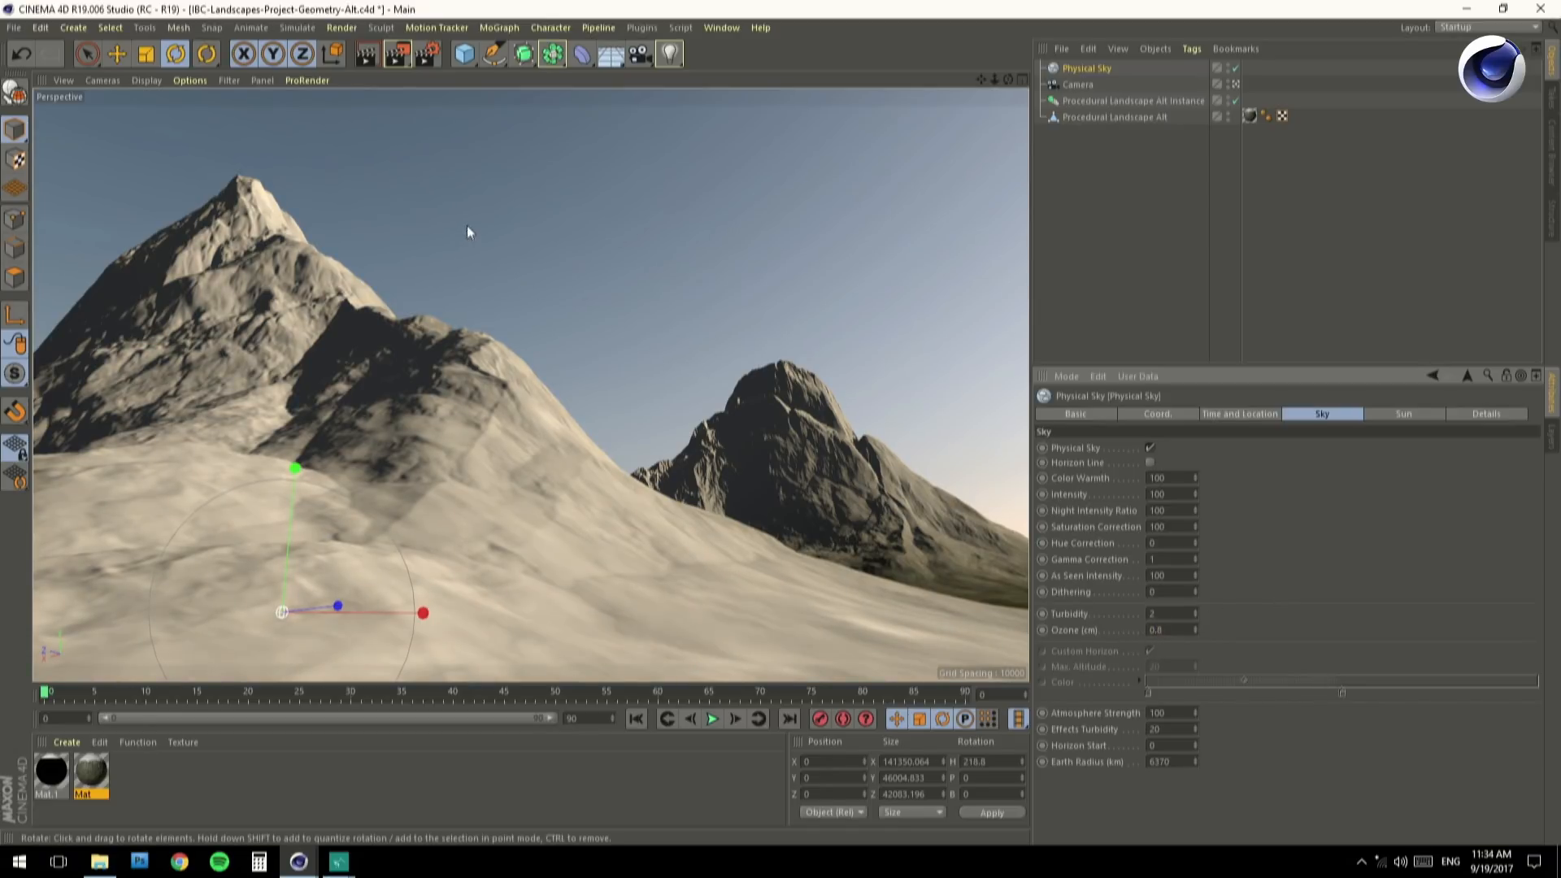
pyautogui.click(364, 60)
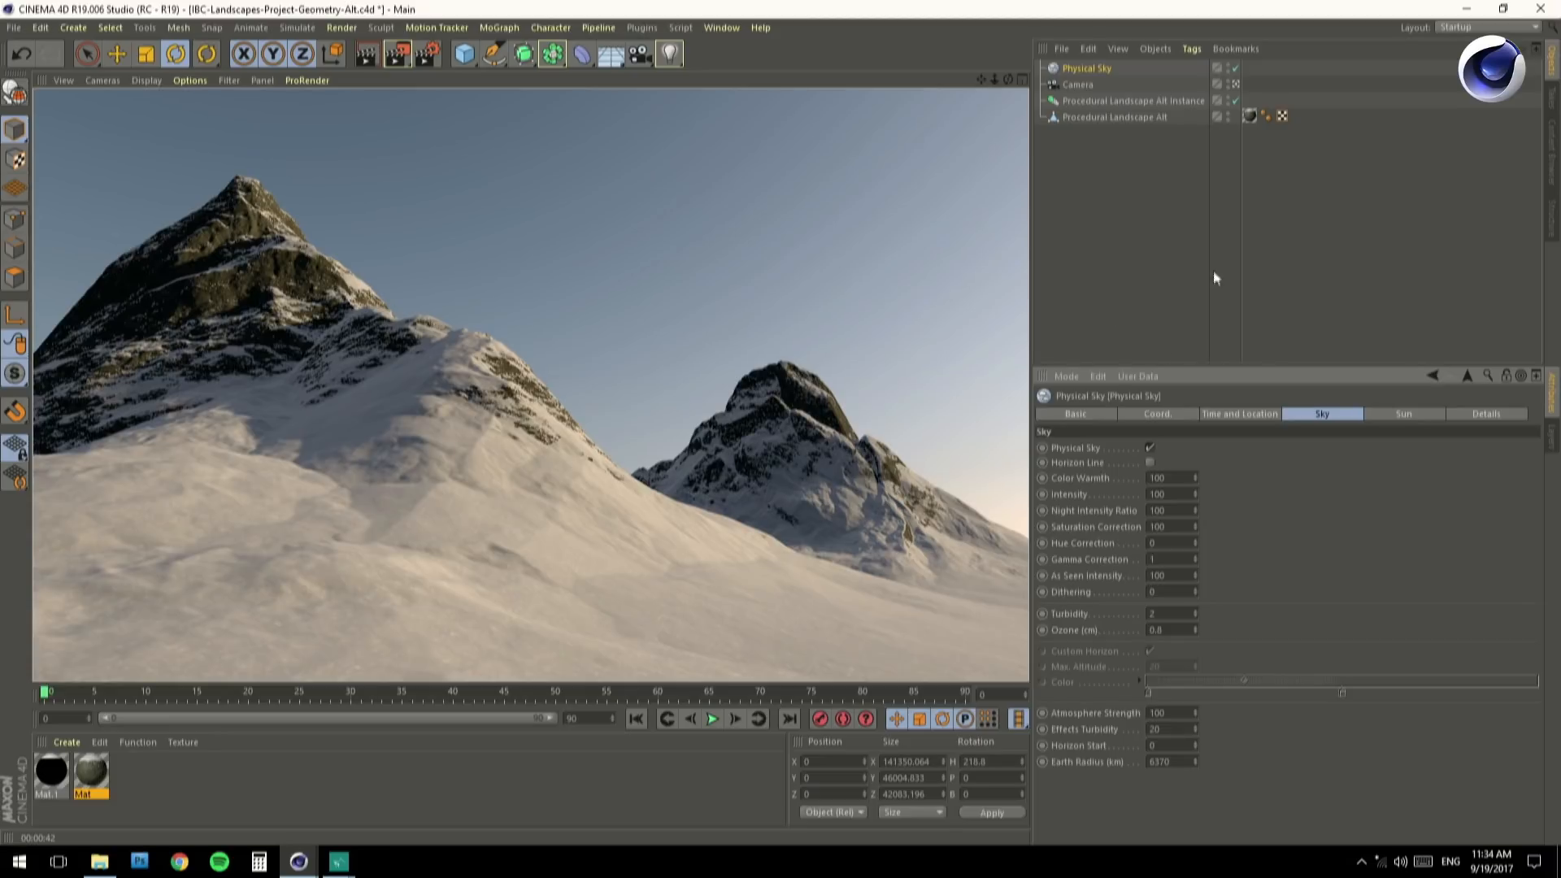
pyautogui.click(1143, 167)
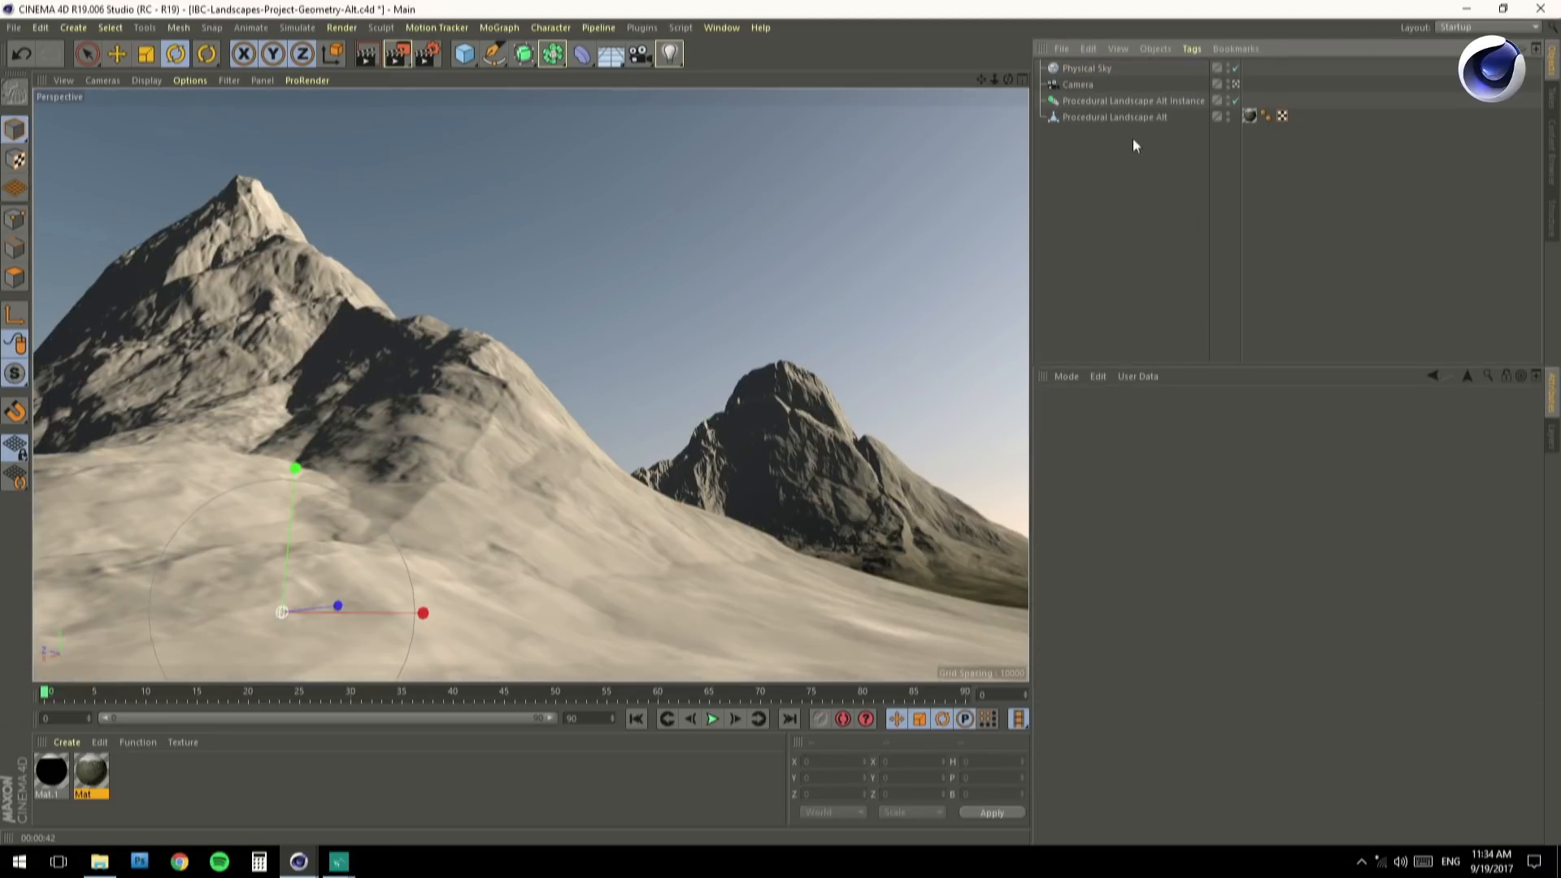
pyautogui.click(1073, 69)
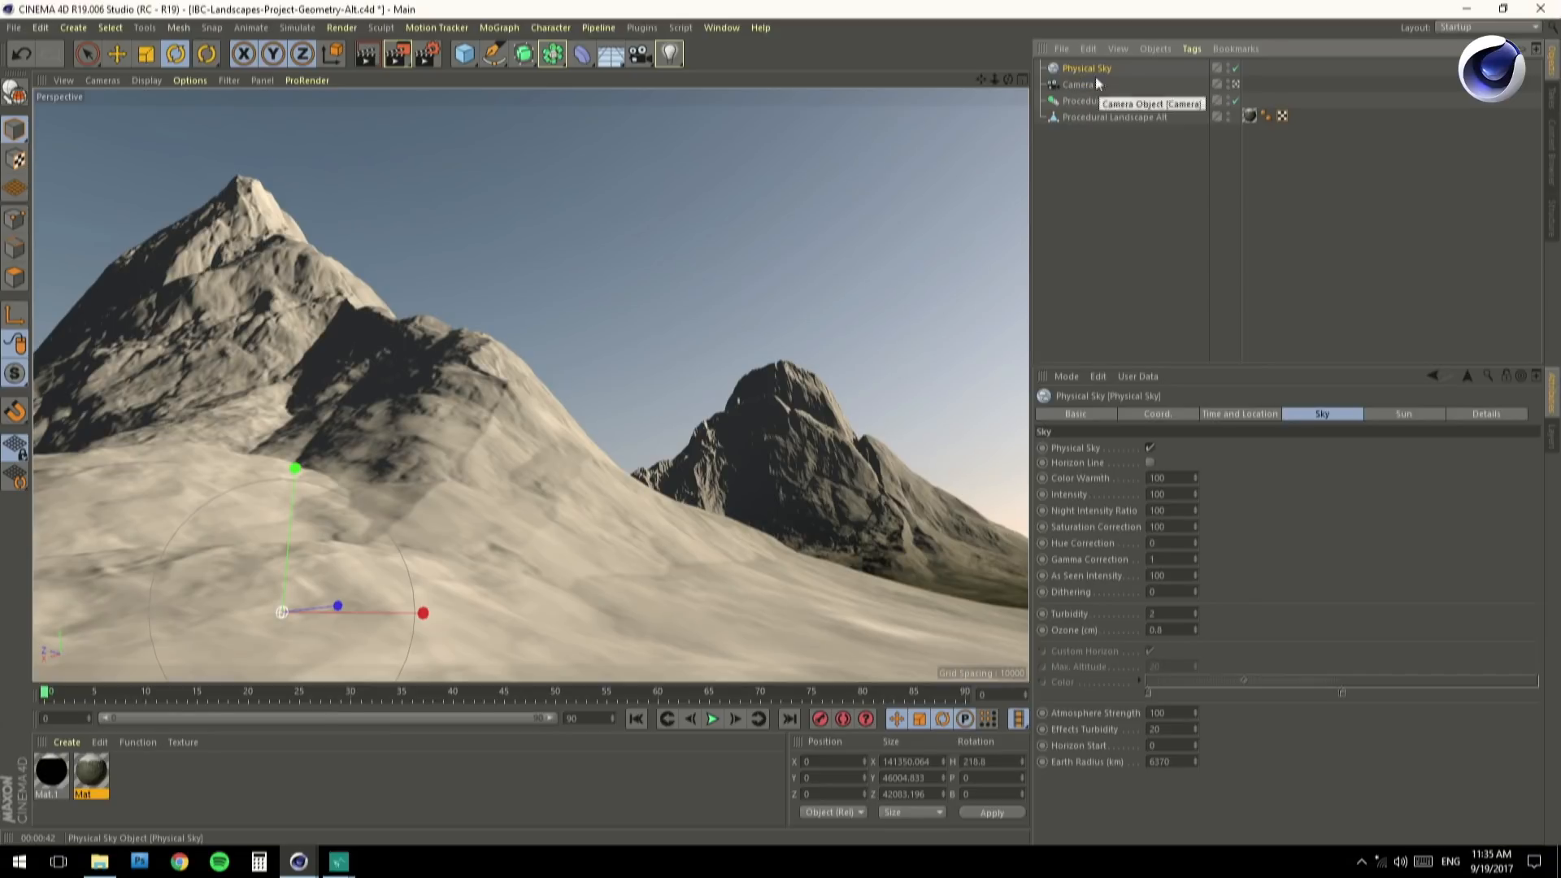
pyautogui.click(1419, 414)
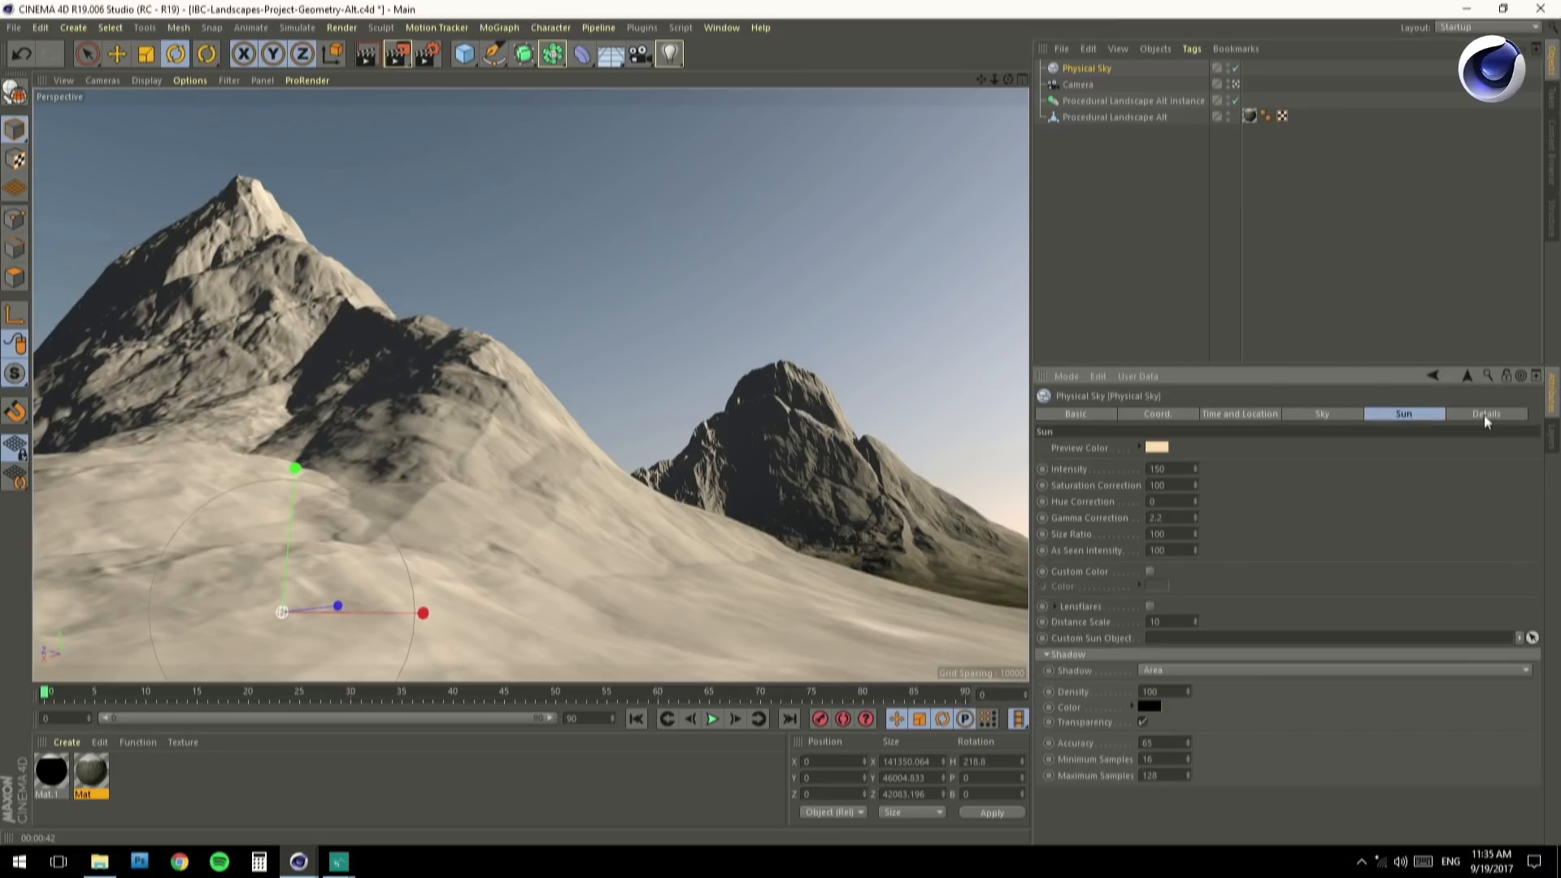
pyautogui.click(1485, 414)
pyautogui.click(1144, 498)
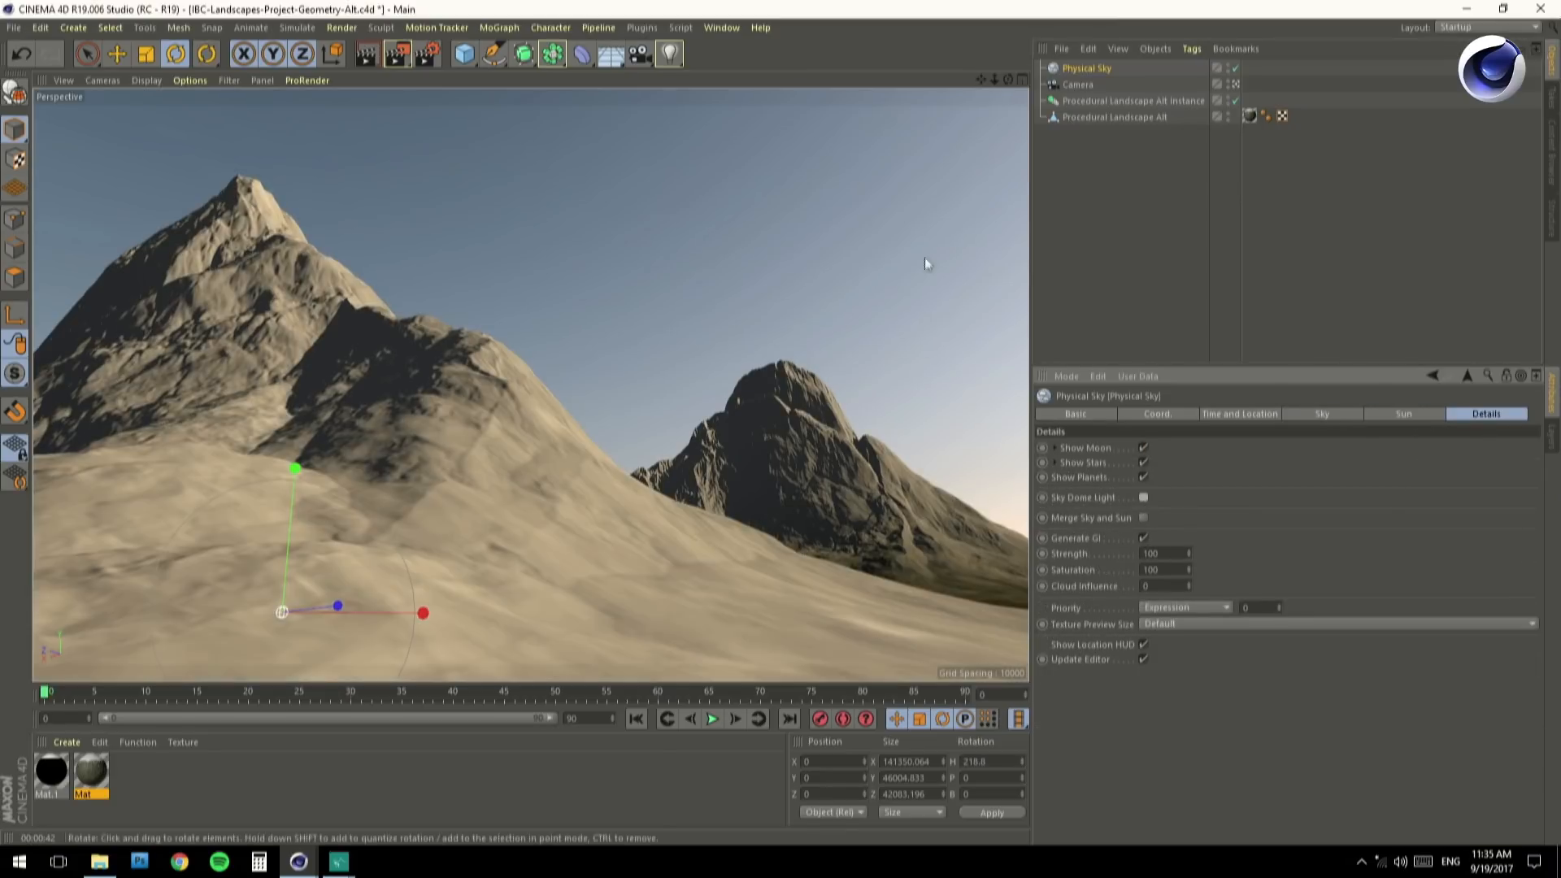
# Add a light to the scene with its type set to Area and its shadow set to Area.
pyautogui.click(670, 54)
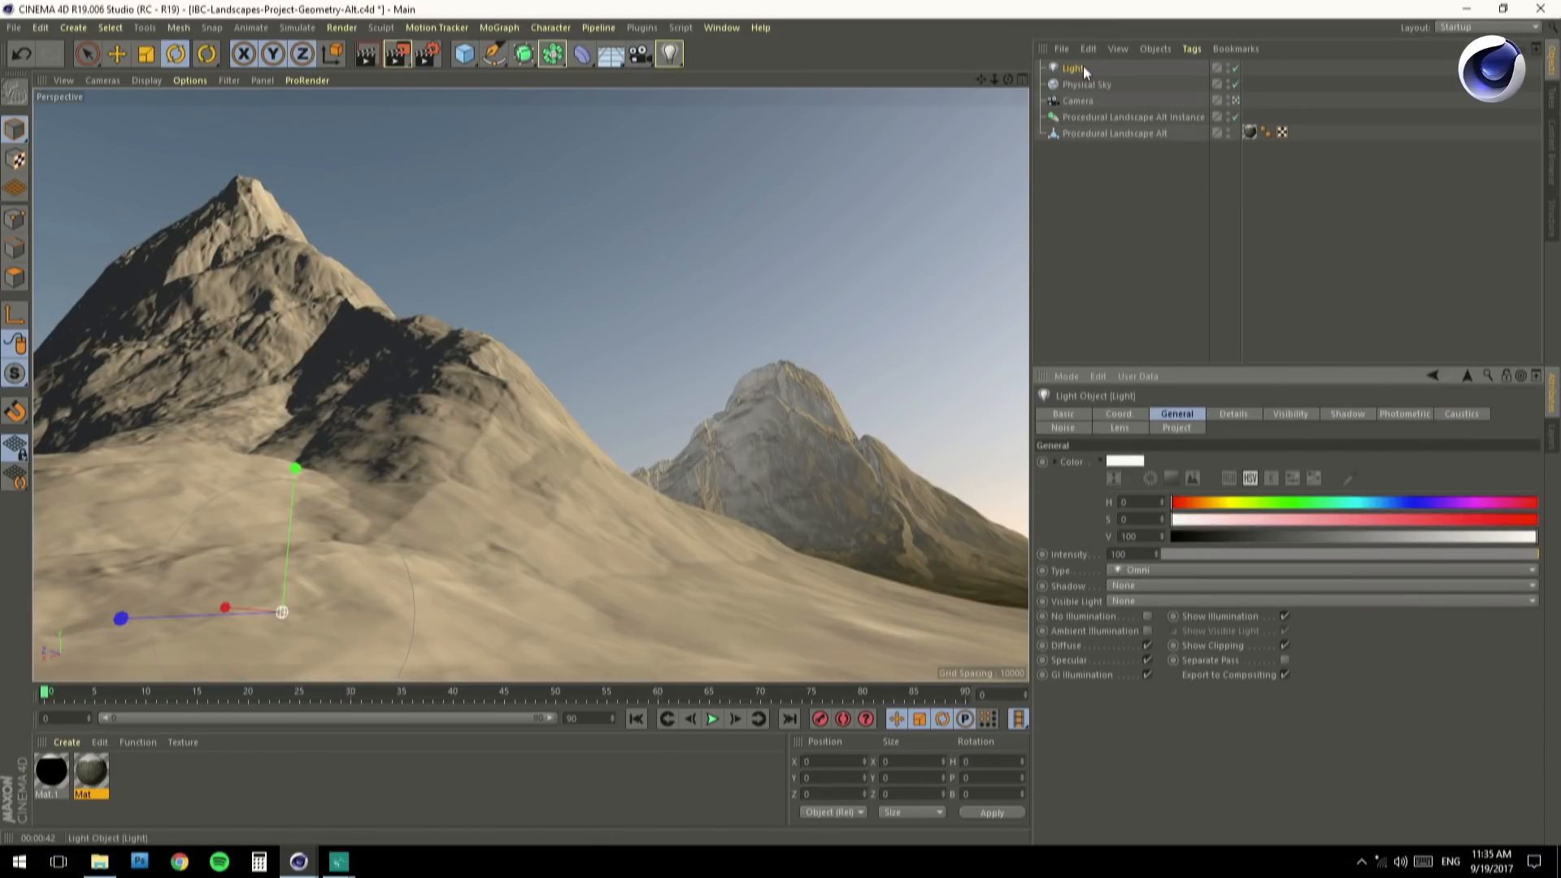
pyautogui.click(1132, 570)
pyautogui.click(1140, 636)
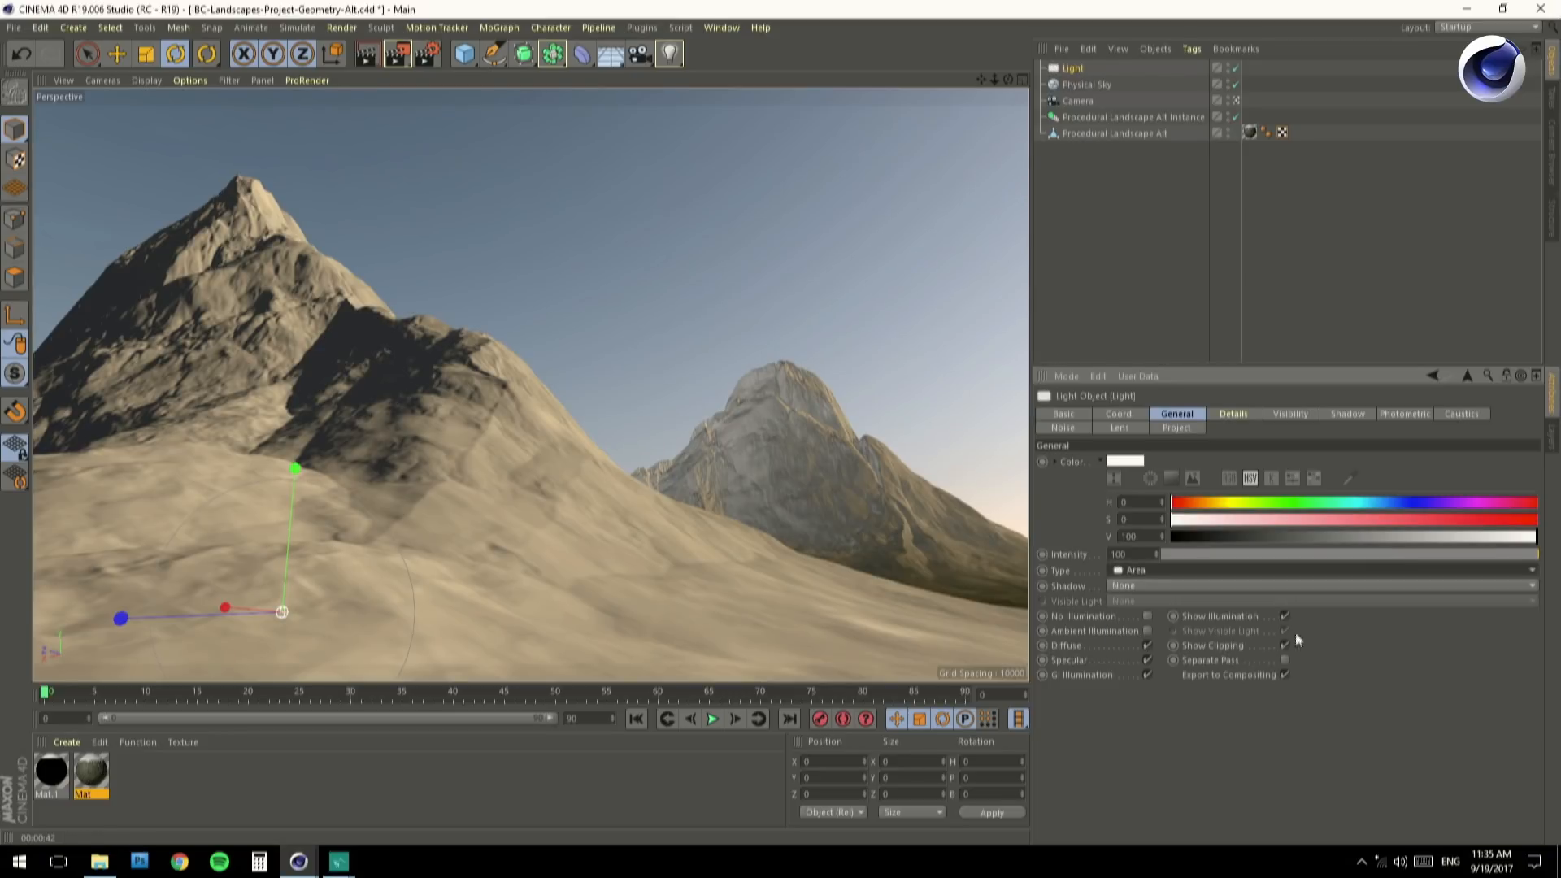
pyautogui.click(1128, 588)
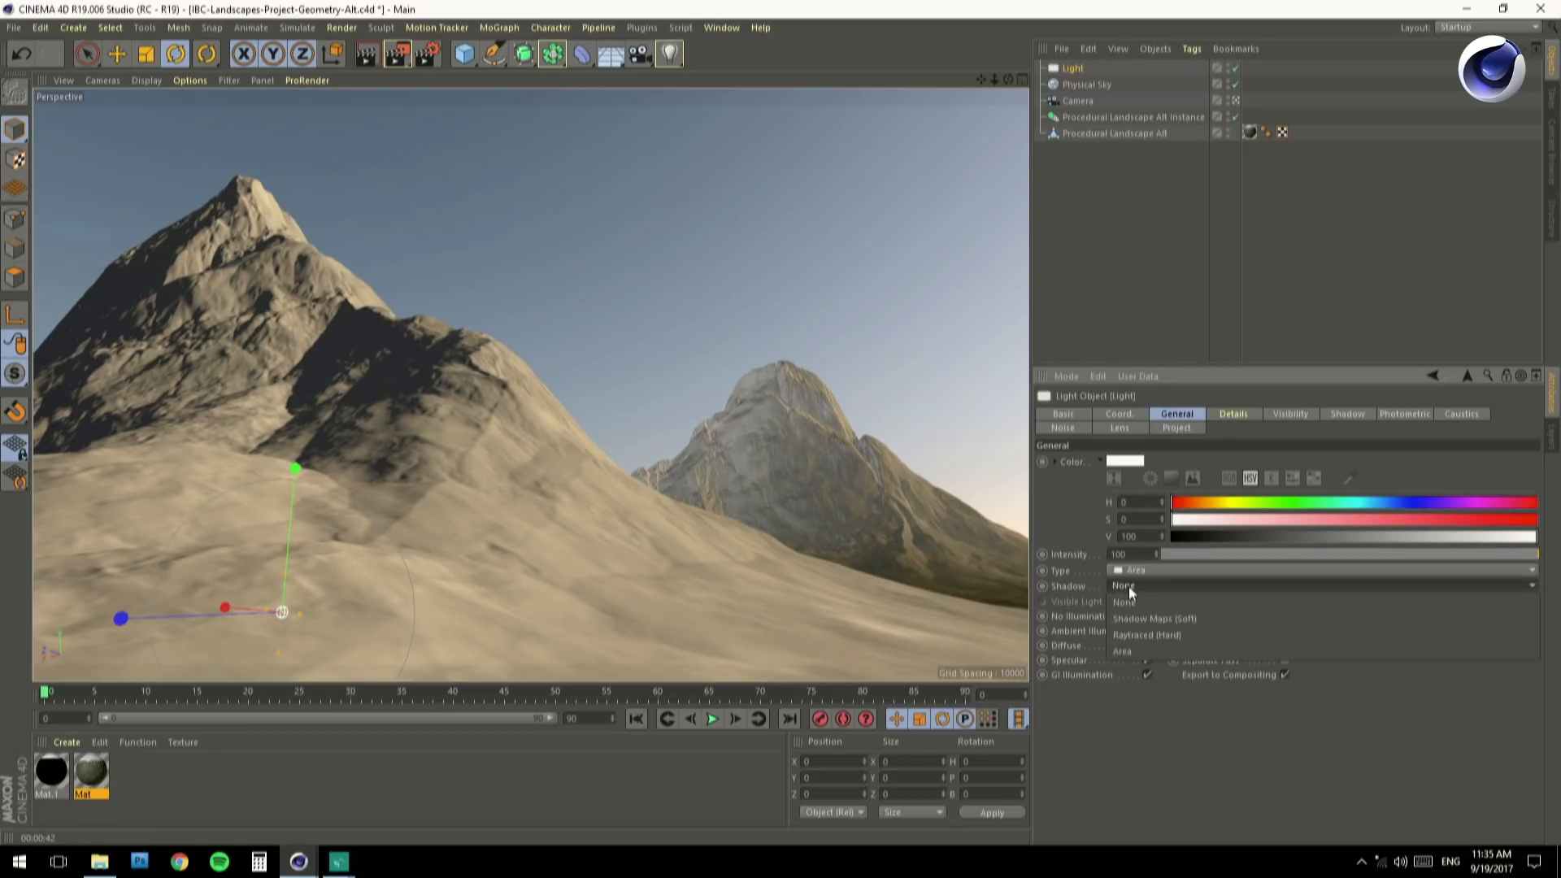
pyautogui.click(1139, 649)
# Give the area light a Hemisphere shape and set its Size X, Size Y and Size Z to 10000.
pyautogui.click(1234, 414)
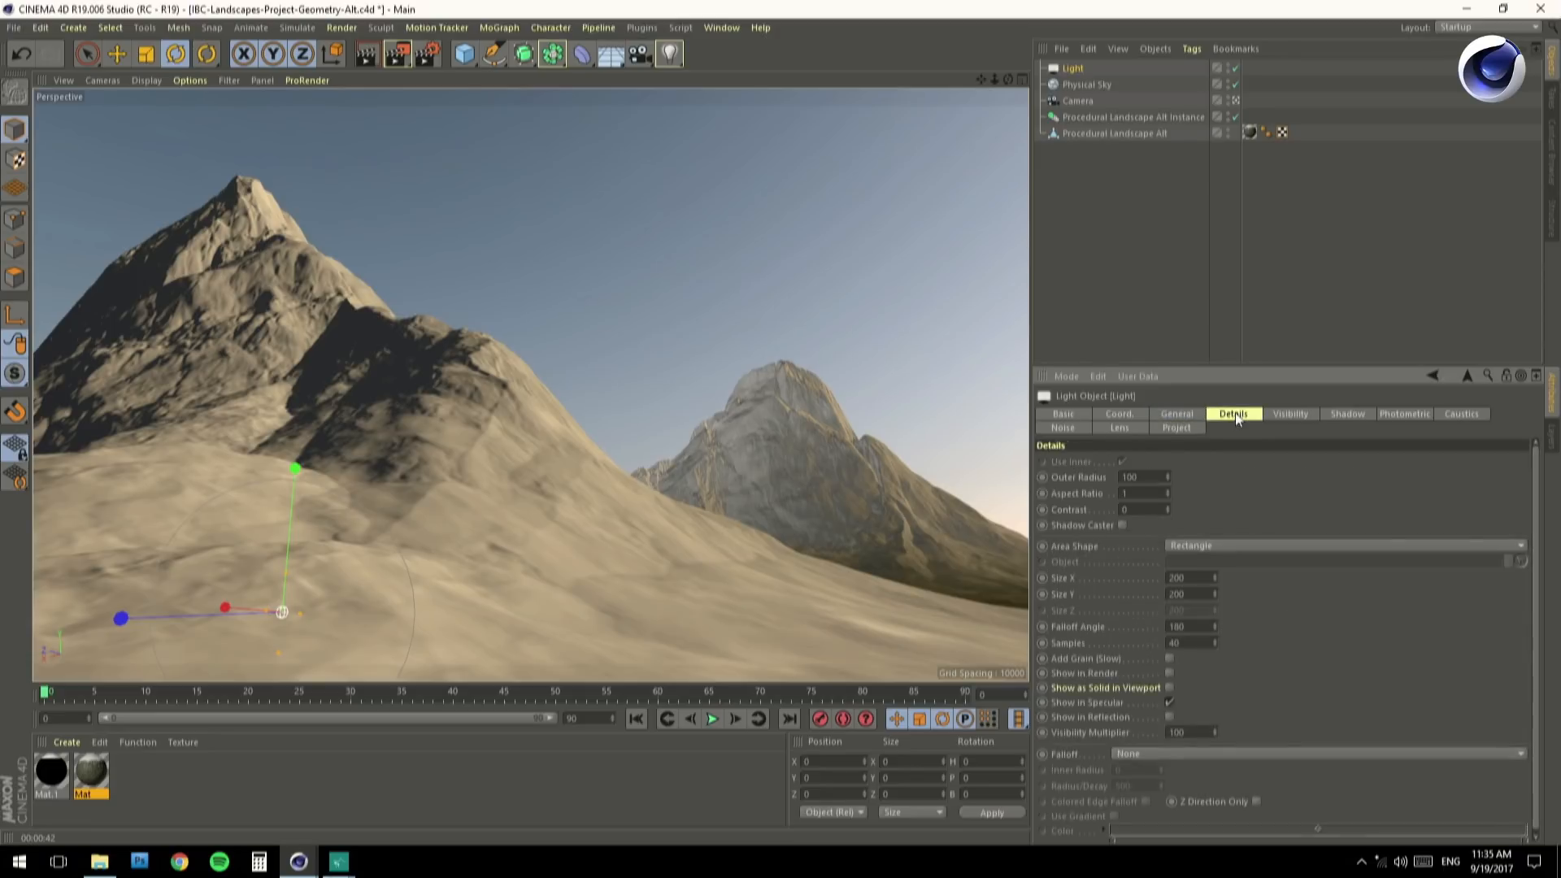
pyautogui.click(1203, 546)
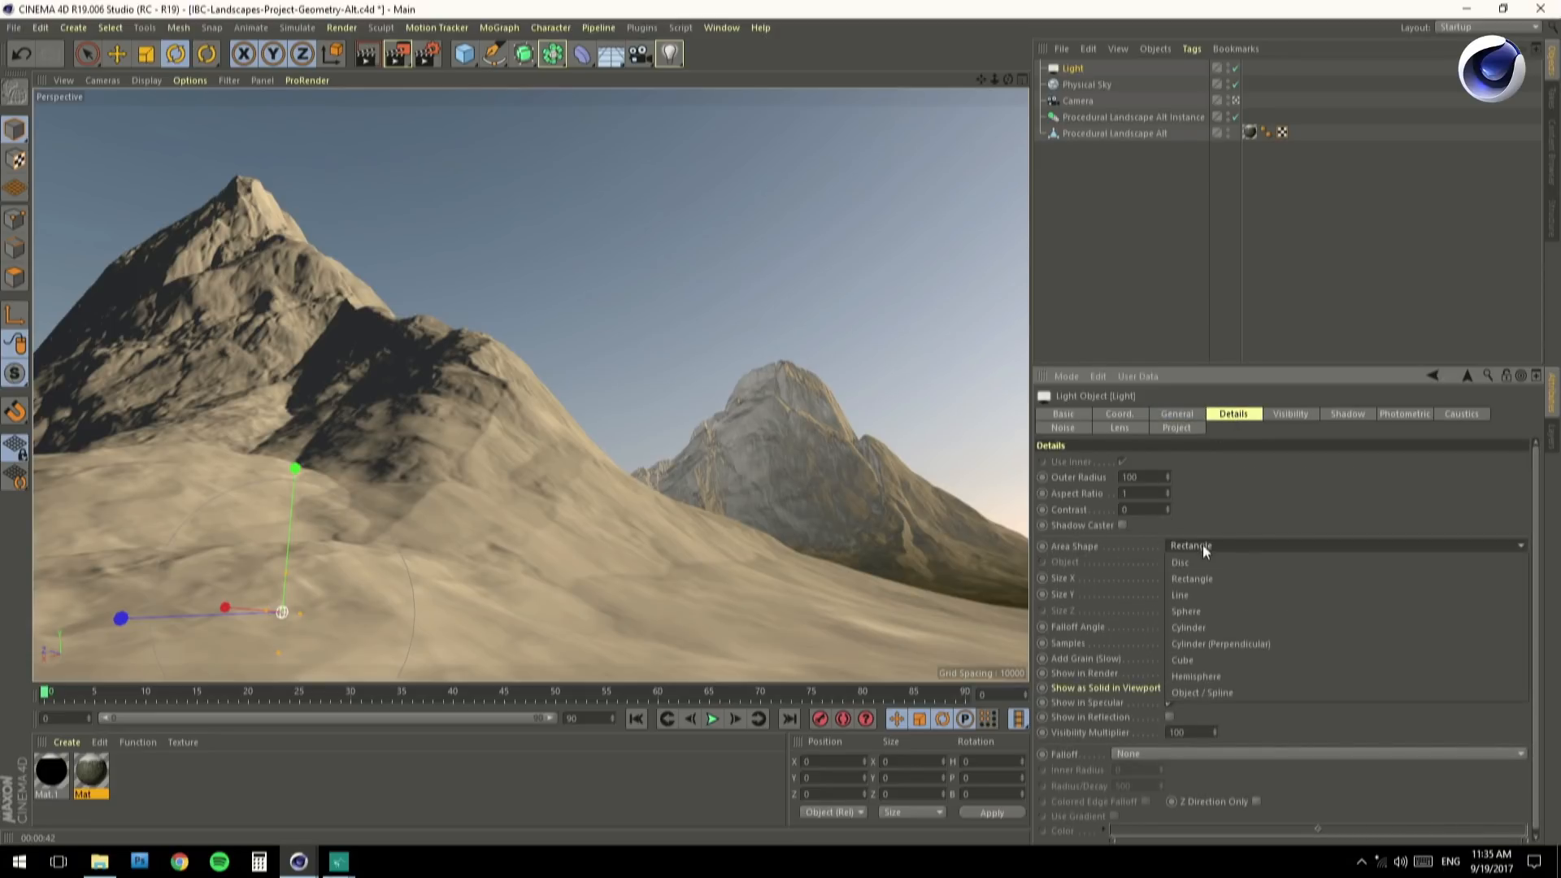
pyautogui.click(1212, 677)
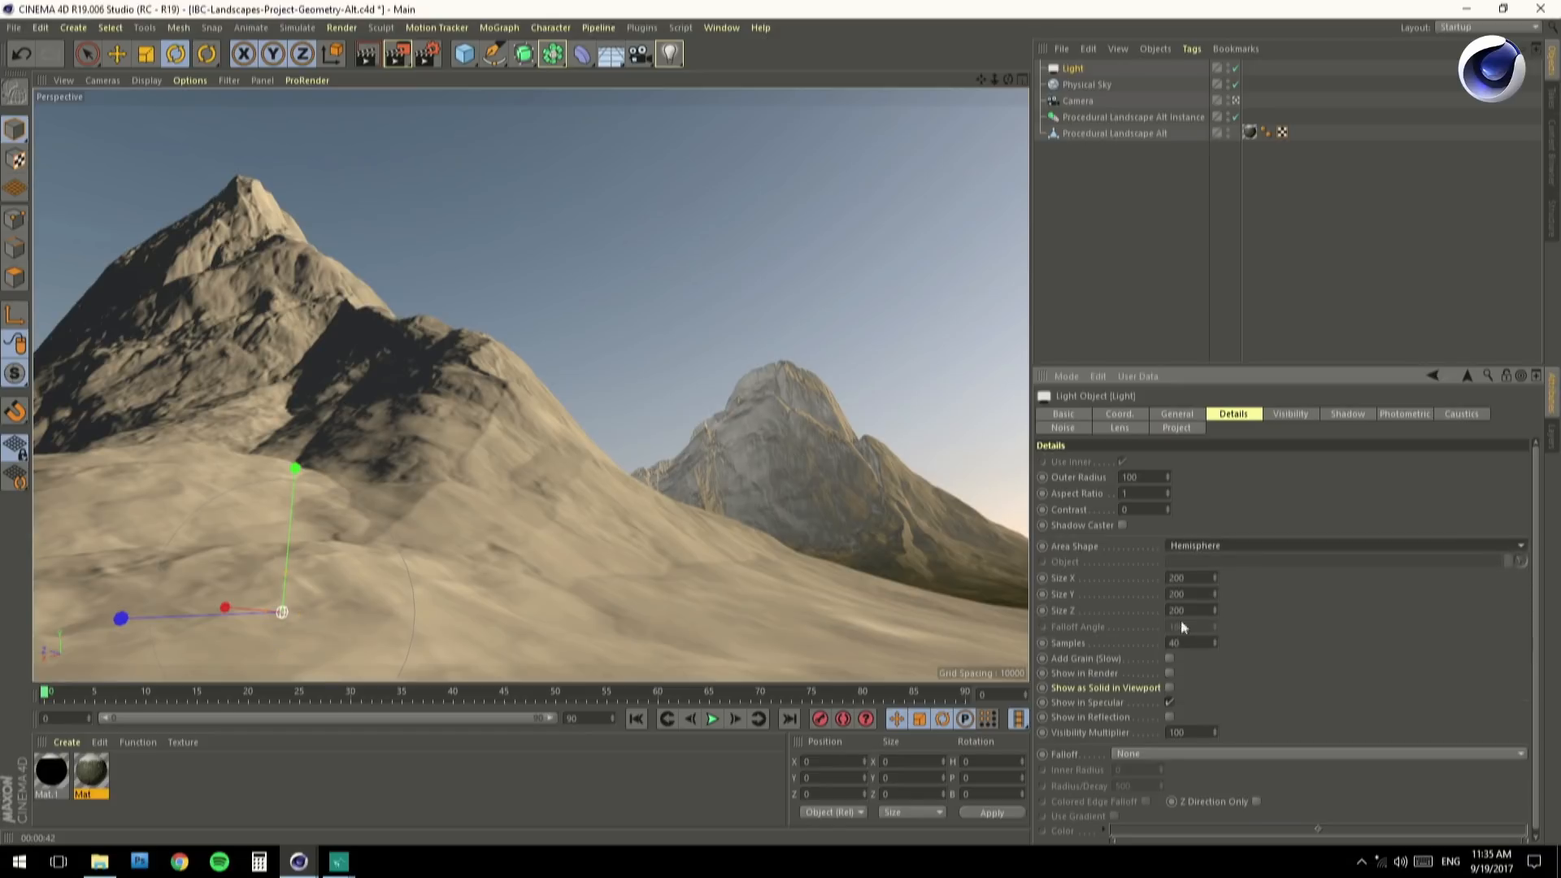
pyautogui.doubleClick(1179, 577)
pyautogui.write('10000')
pyautogui.press('Return')
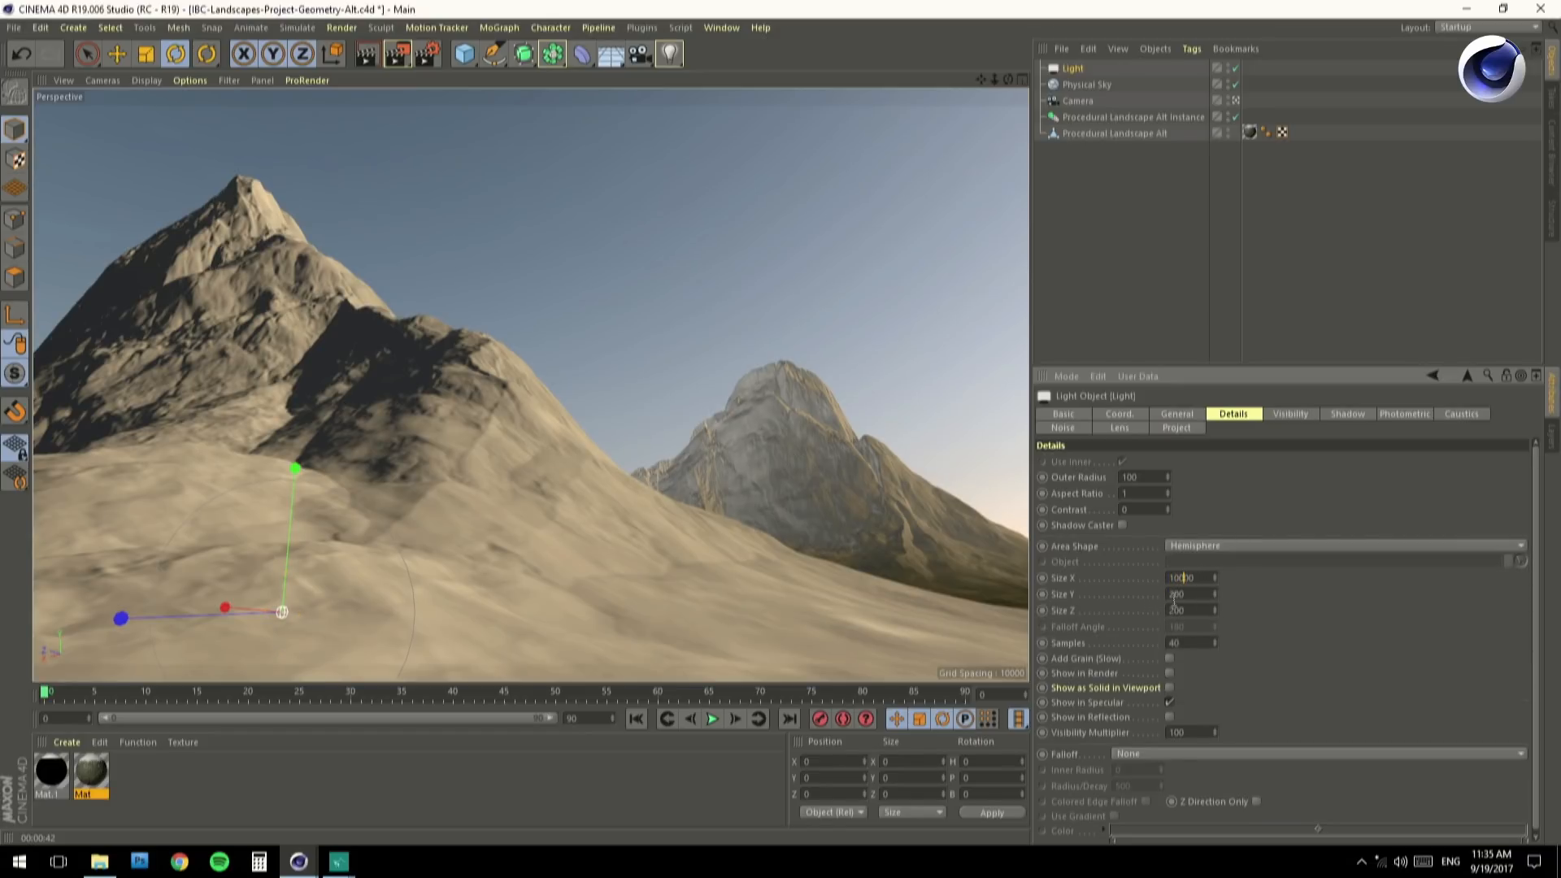
pyautogui.doubleClick(1173, 596)
pyautogui.write('10000')
pyautogui.click(1173, 611)
pyautogui.write('10')
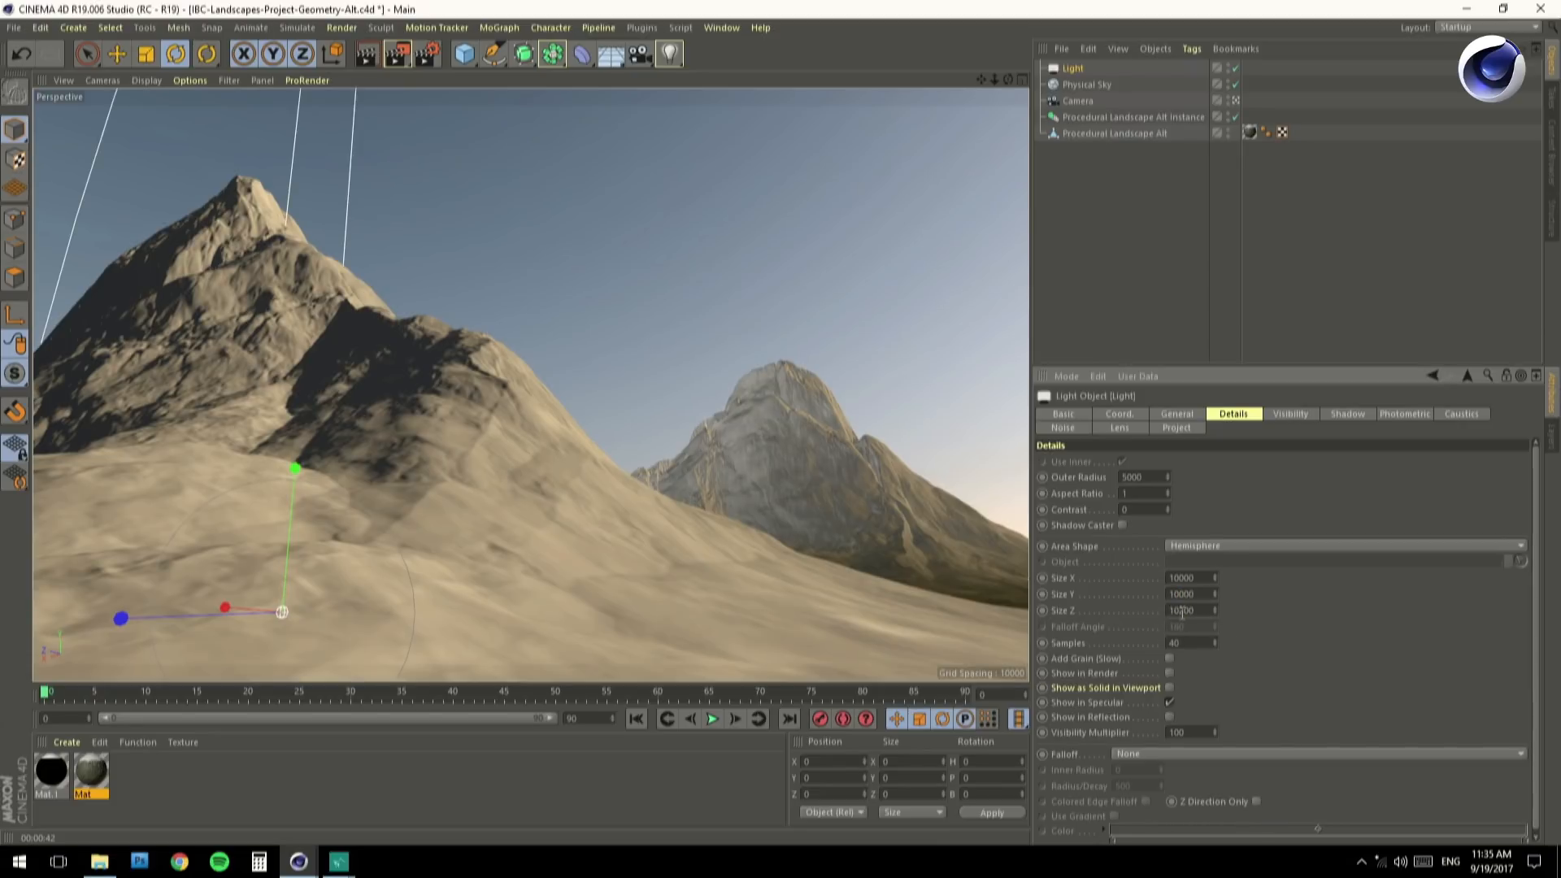
pyautogui.click(1122, 220)
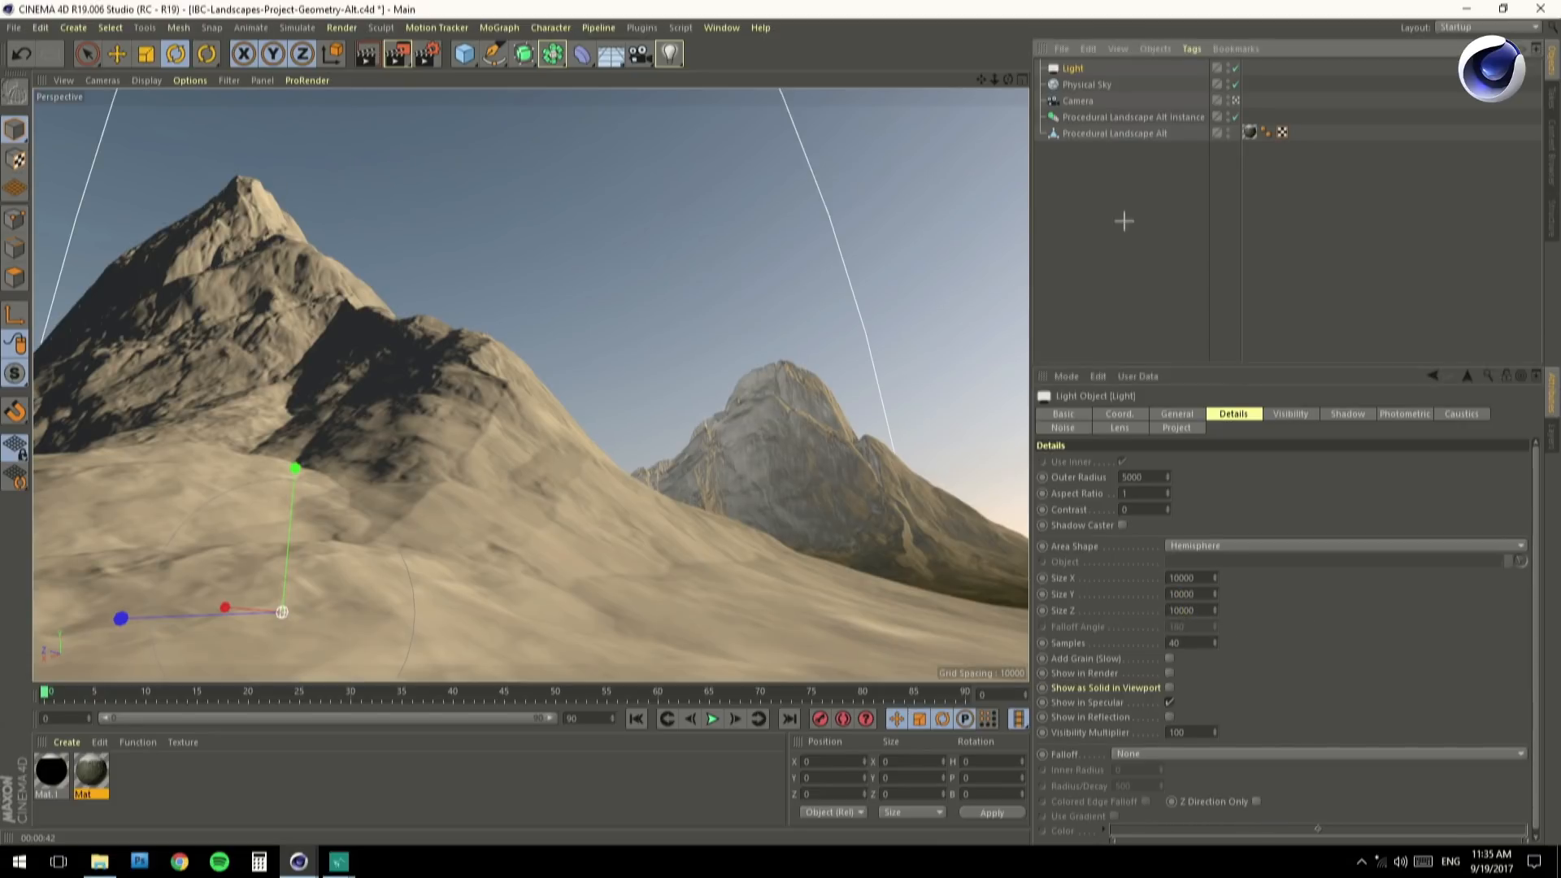
# Move the hemisphere light along Z to about -1357 to center it over both mountains, and return to the scene camera with the light selected.
pyautogui.click(1234, 104)
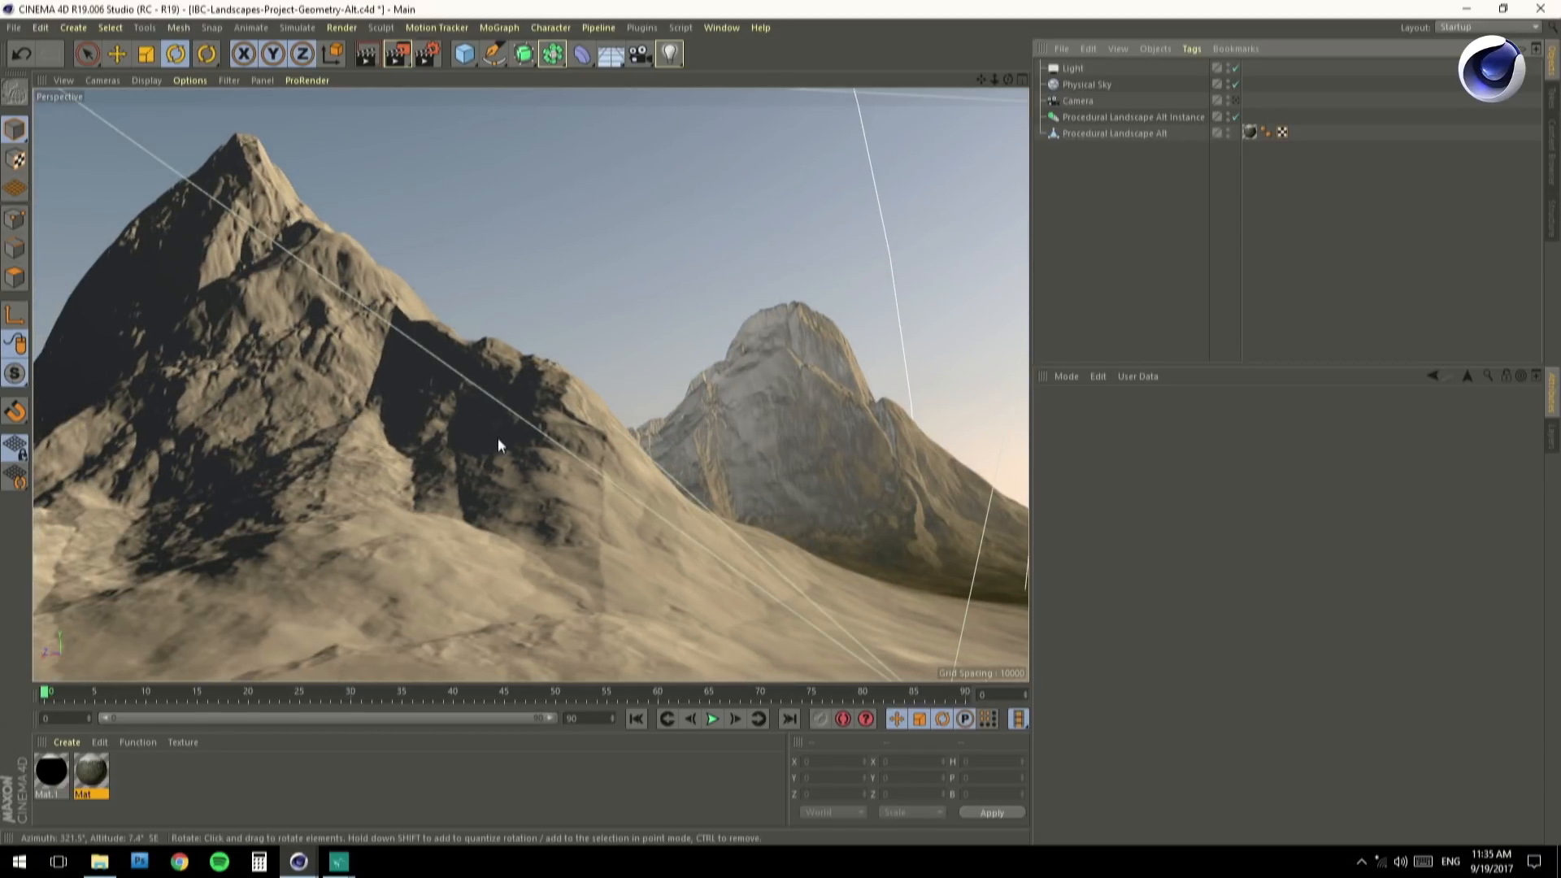
pyautogui.keyDown('alt'); pyautogui.moveTo(585, 428); pyautogui.dragTo(374, 444, button='right'); pyautogui.keyUp('alt')
pyautogui.keyDown('alt'); pyautogui.moveTo(374, 444); pyautogui.dragTo(411, 501); pyautogui.keyUp('alt')
pyautogui.keyDown('alt'); pyautogui.moveTo(411, 500); pyautogui.dragTo(226, 411, button='right'); pyautogui.keyUp('alt')
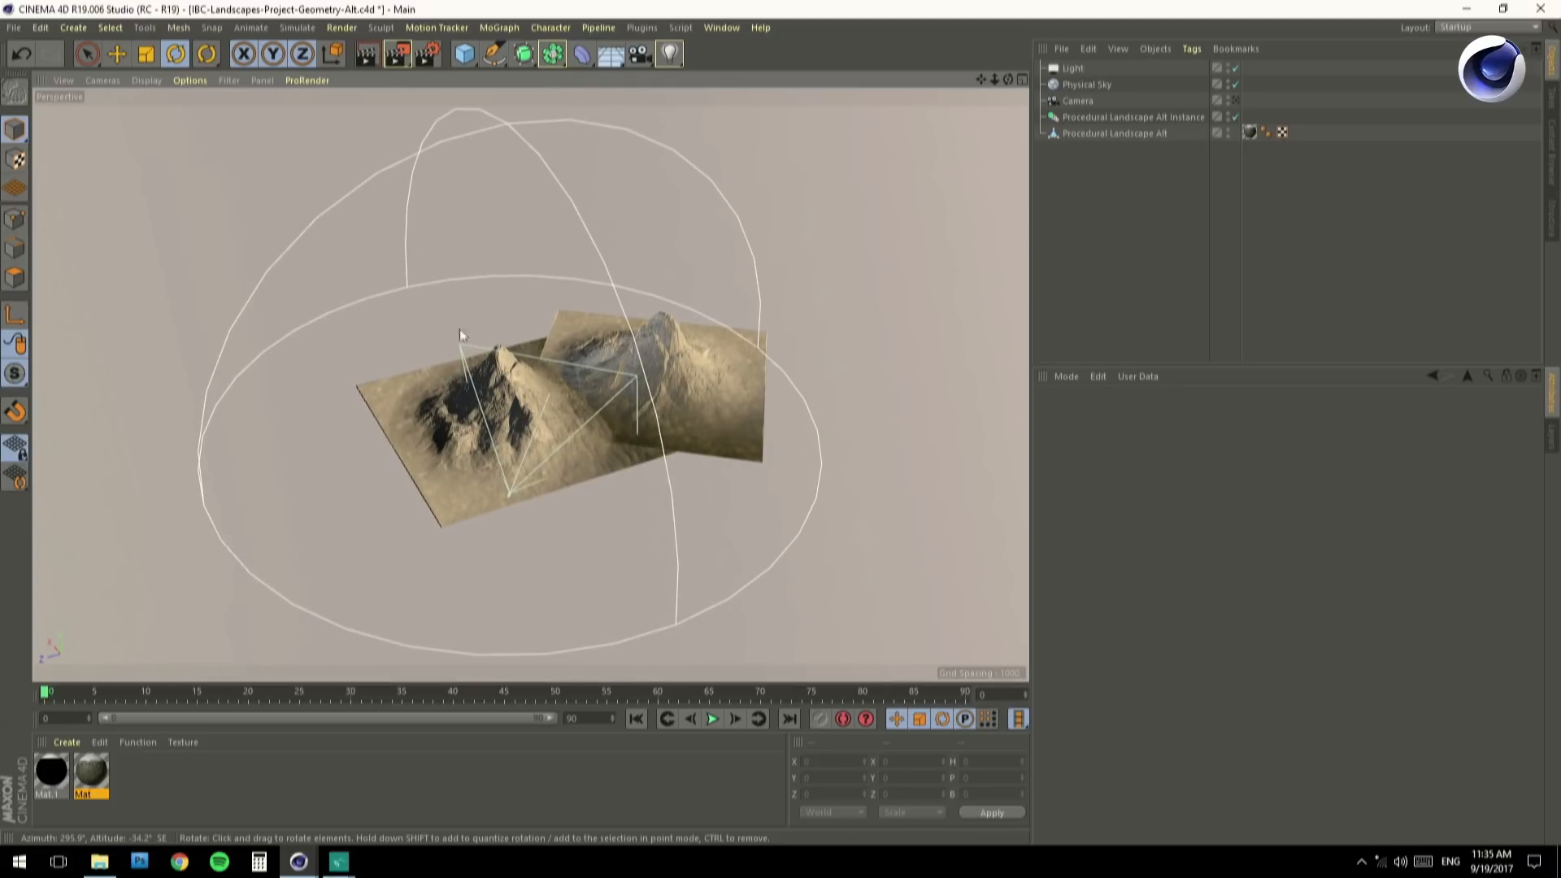
pyautogui.click(1071, 70)
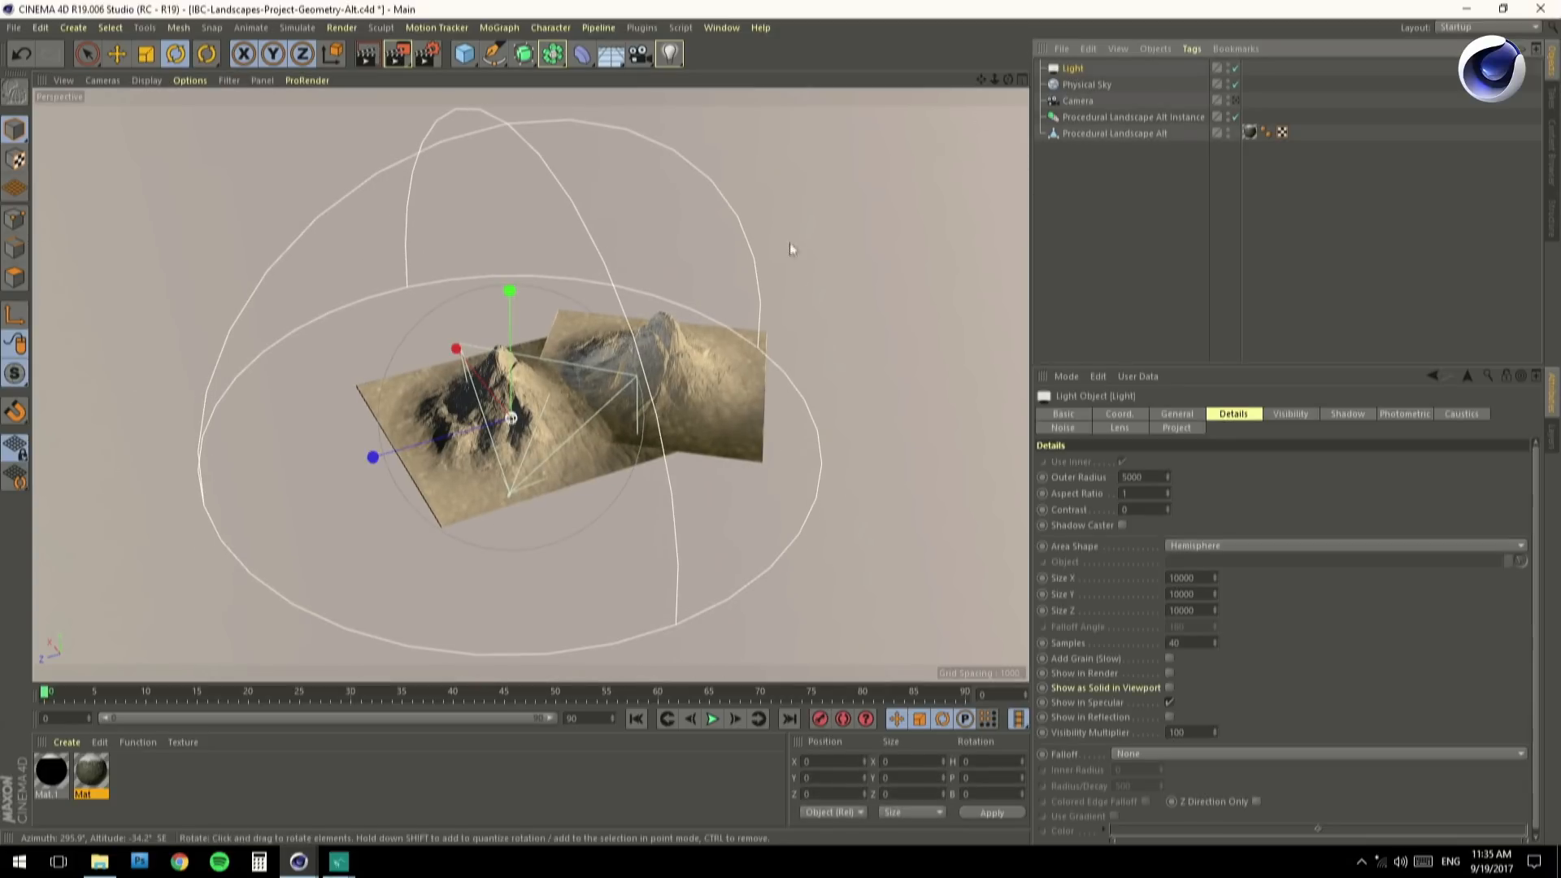
pyautogui.click(117, 54)
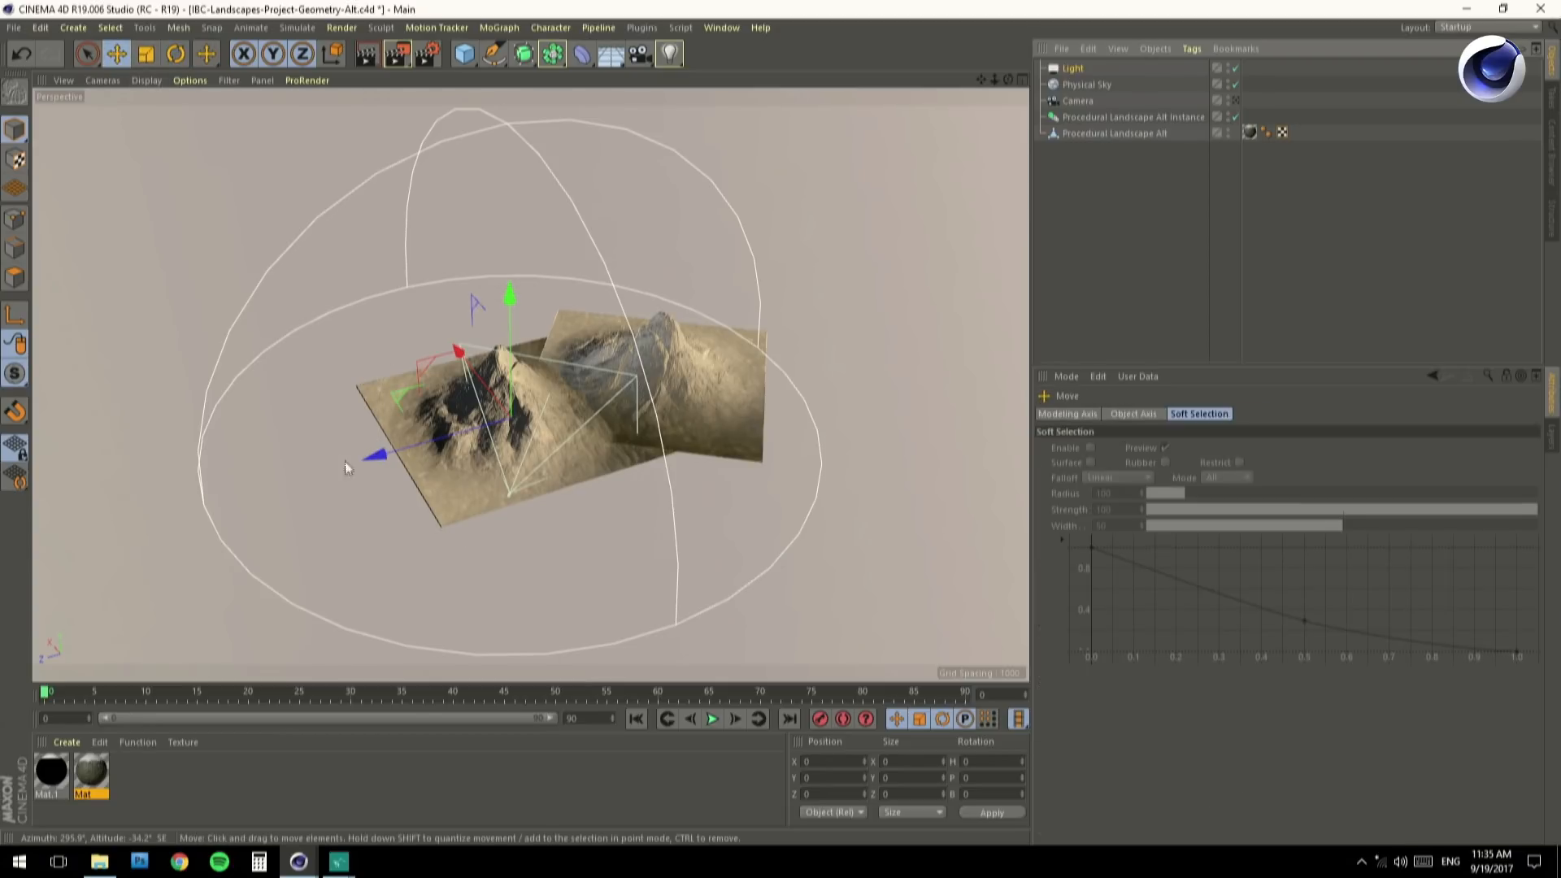
pyautogui.moveTo(373, 457); pyautogui.dragTo(456, 454)
pyautogui.click(1155, 229)
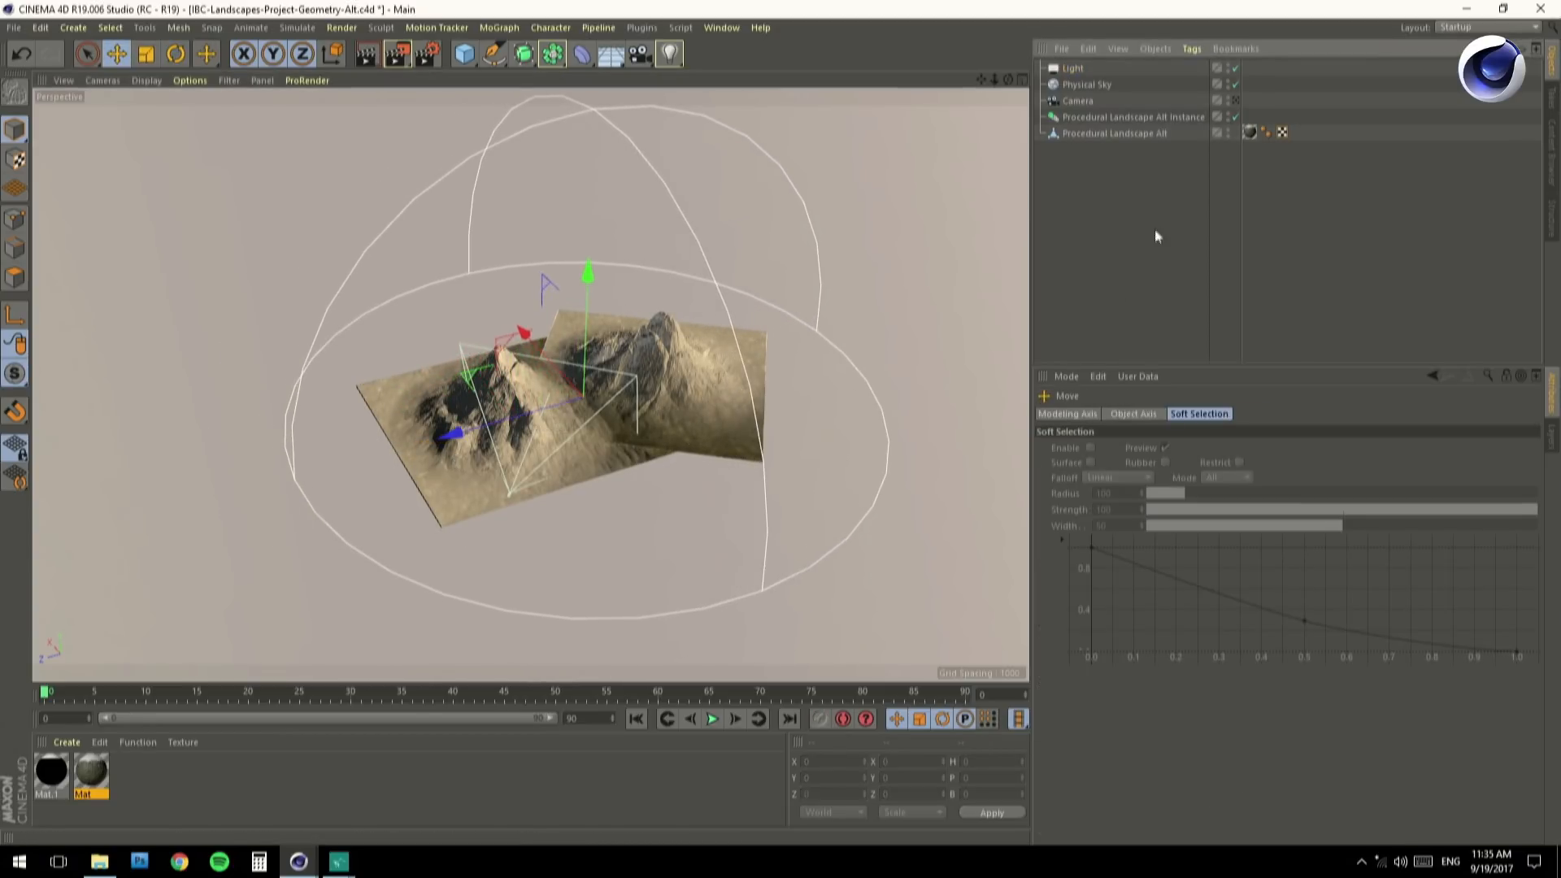
pyautogui.click(1234, 100)
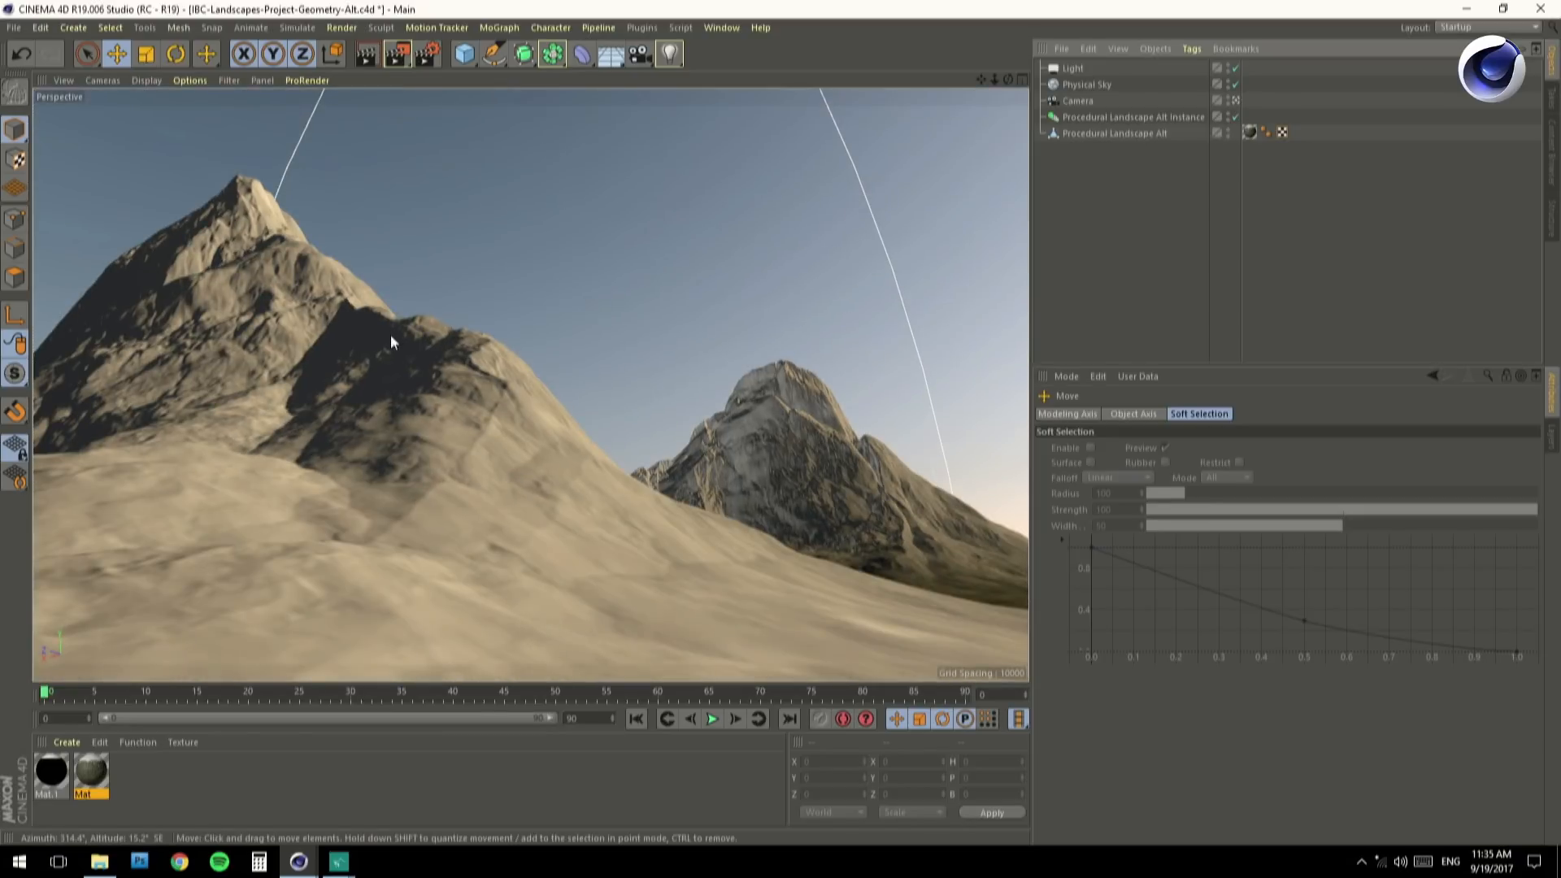
pyautogui.click(1067, 70)
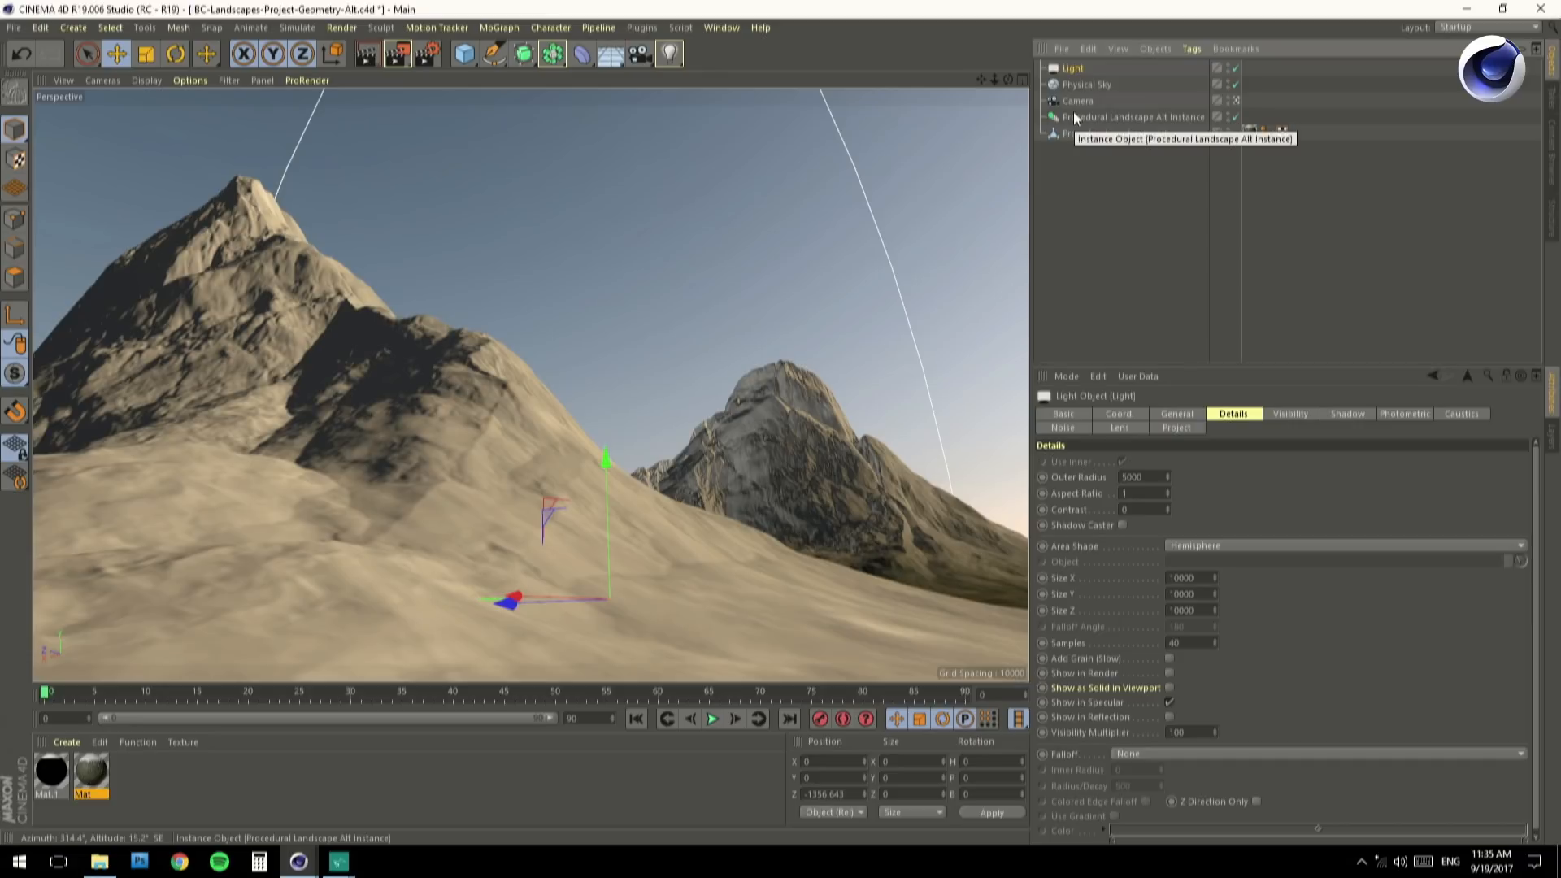
# Tint the hemisphere area light pale blue with hue 202, saturation 12 and value 100, and deselect it.
pyautogui.click(1176, 415)
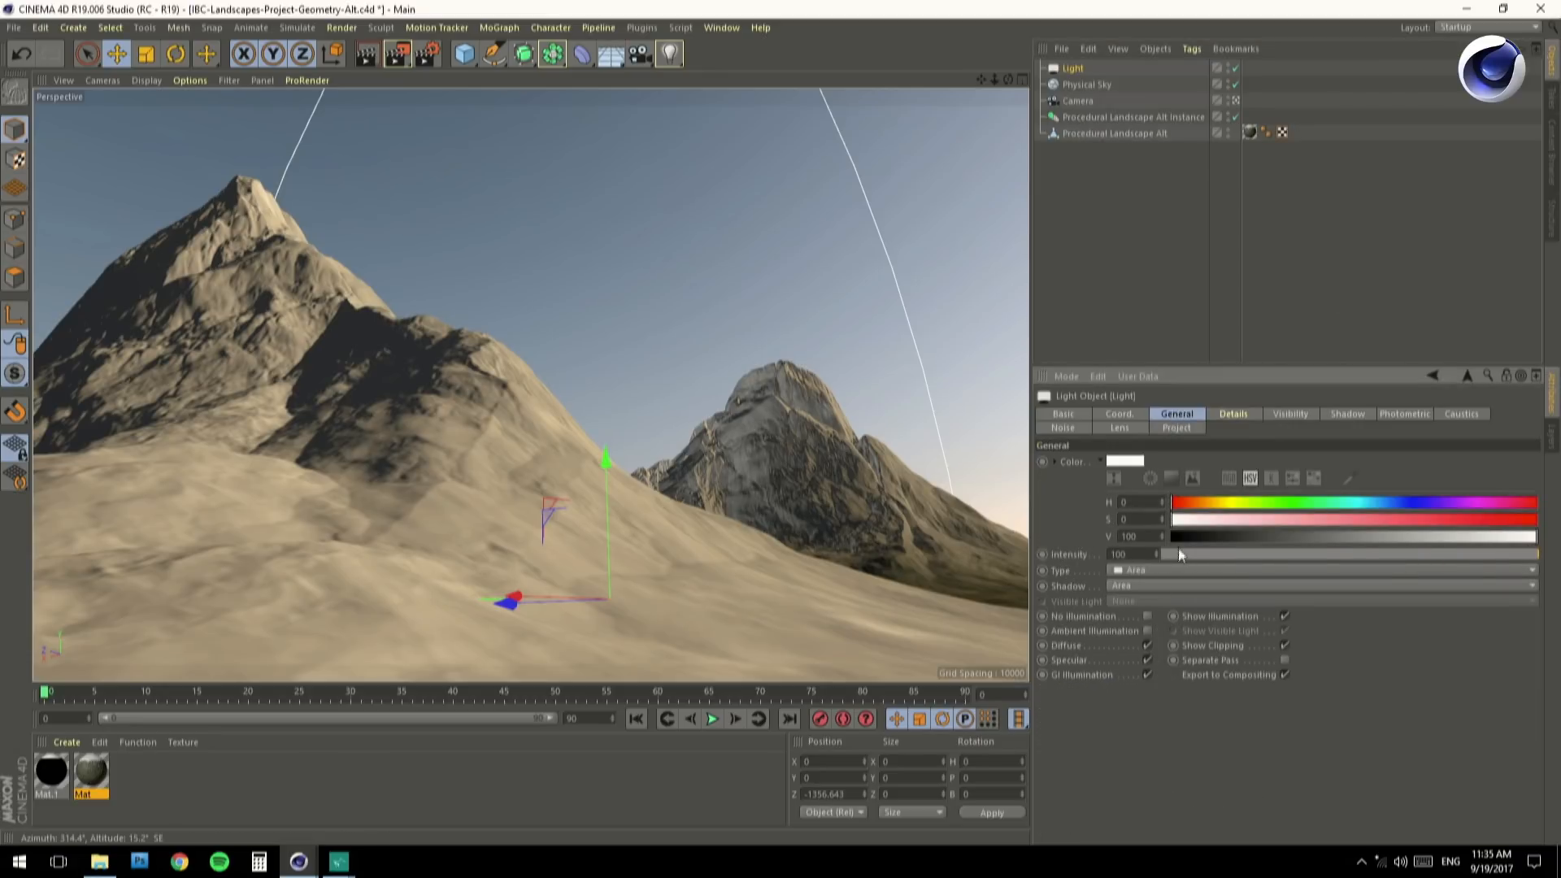
pyautogui.click(1377, 504)
pyautogui.moveTo(1208, 527); pyautogui.dragTo(1218, 524)
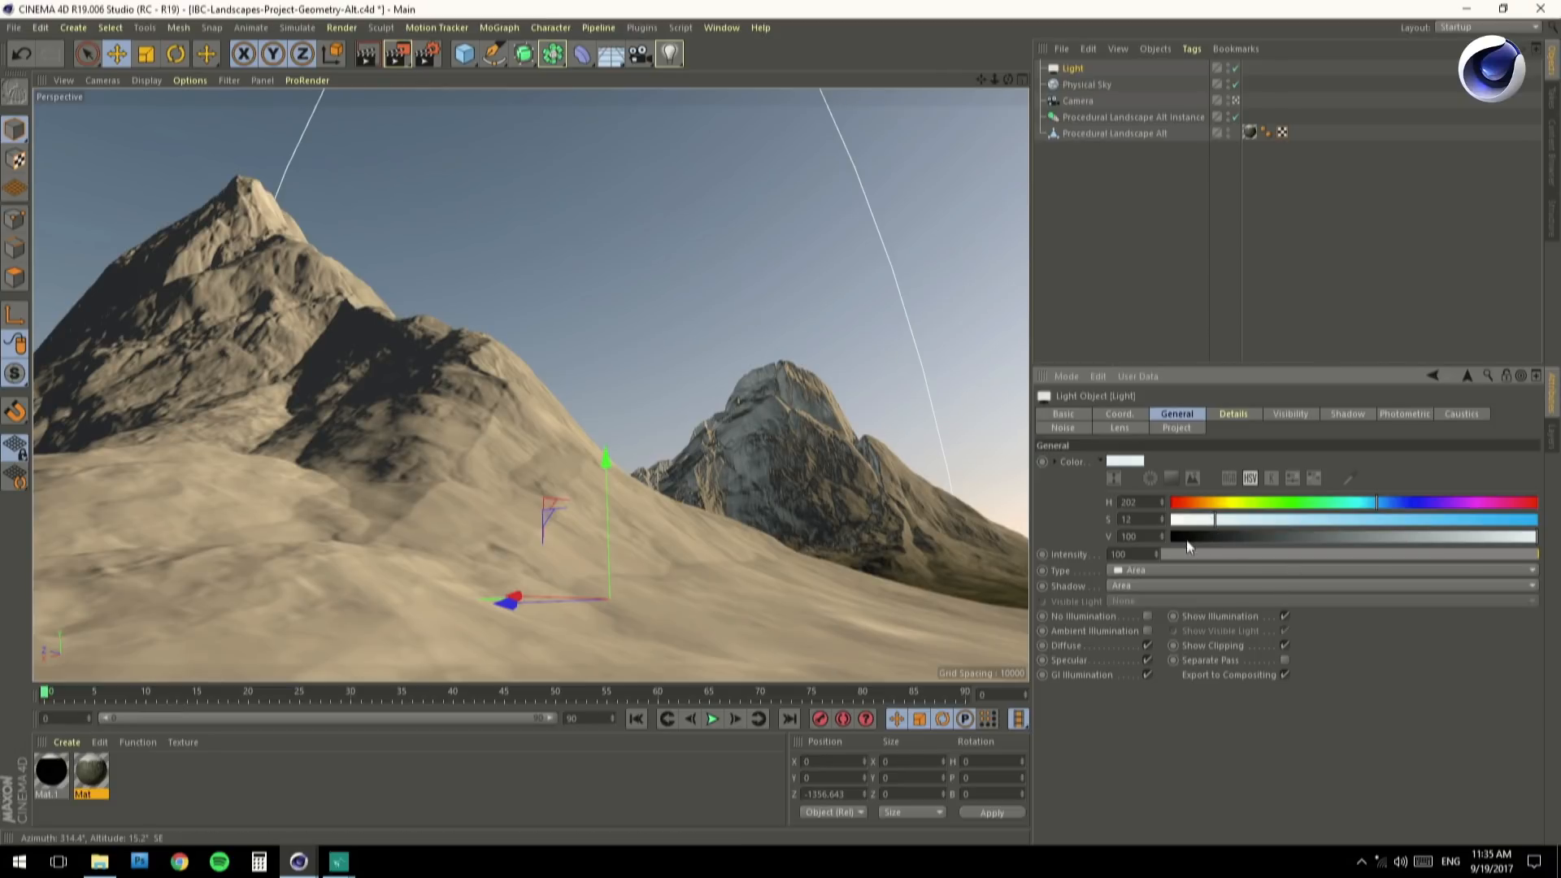
pyautogui.click(1133, 320)
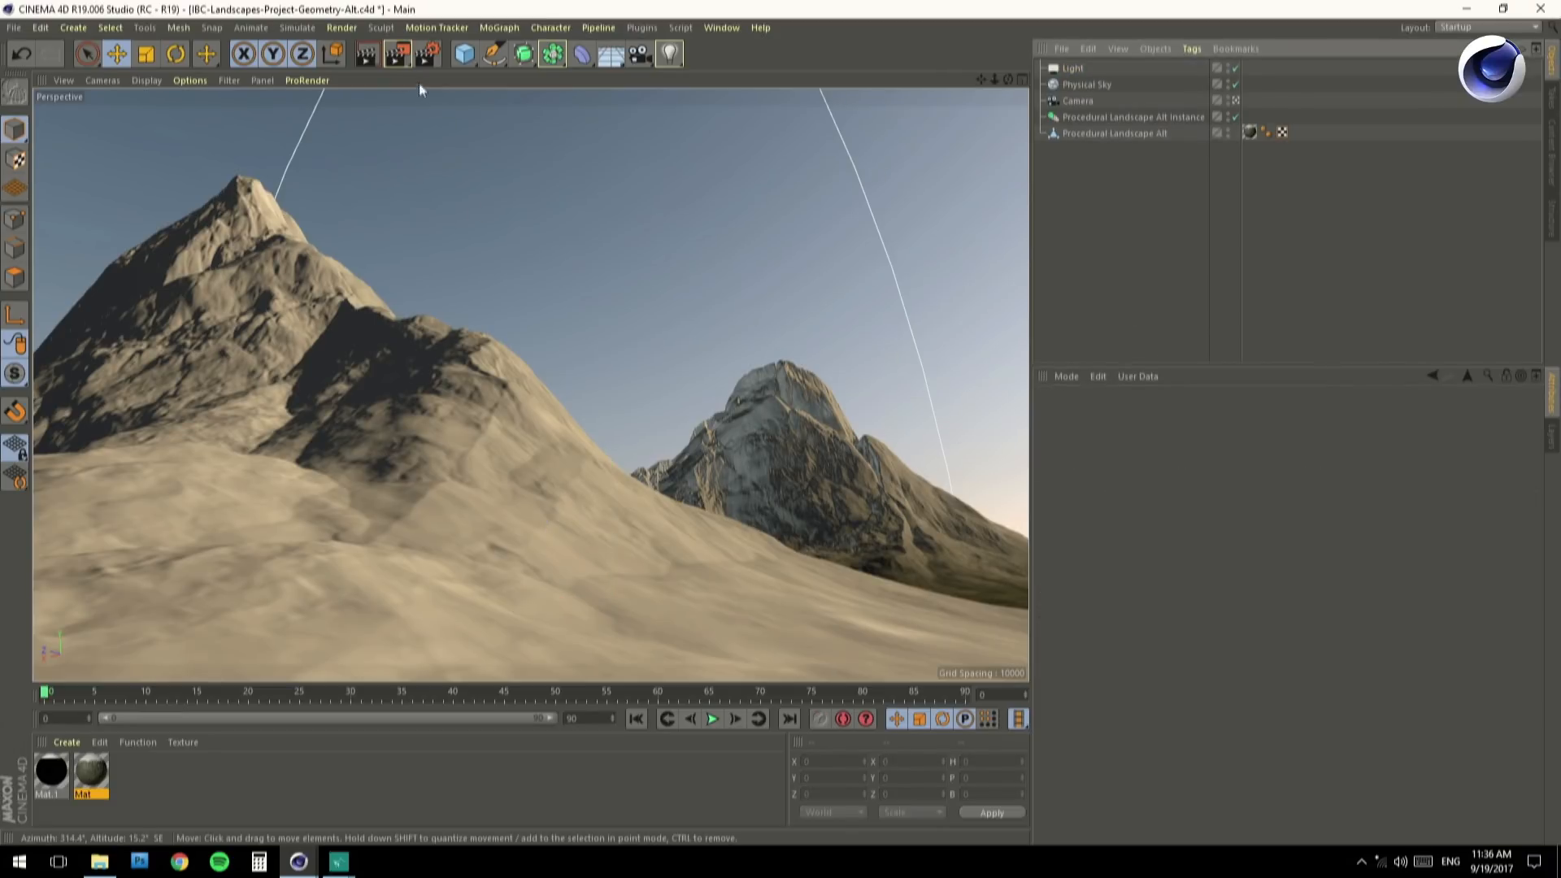
# Render the camera view as a preview with the tinted area light.
pyautogui.click(364, 55)
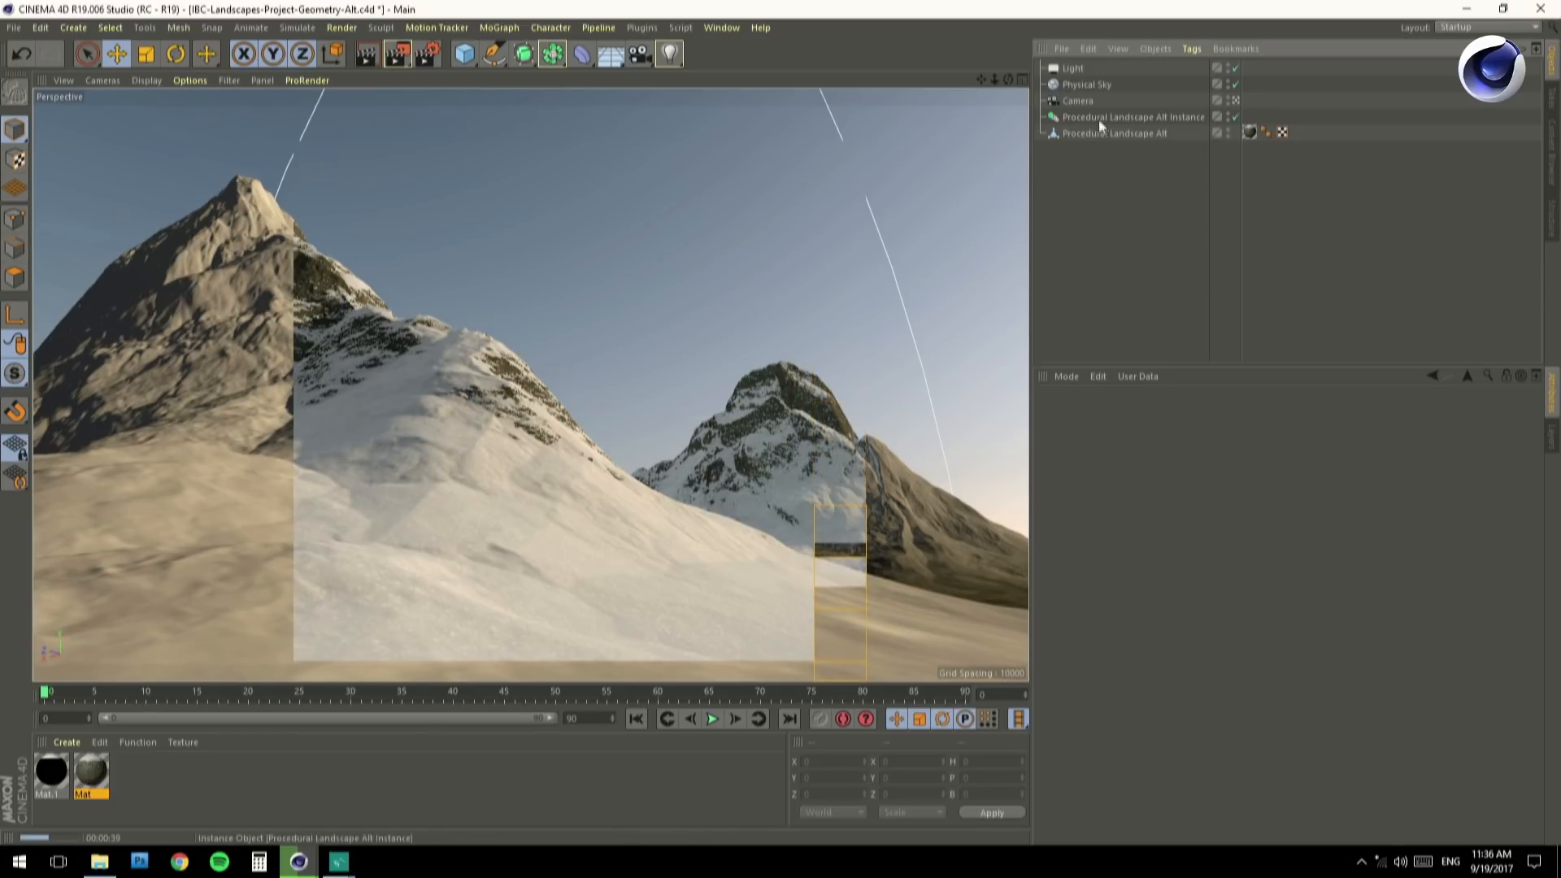
pyautogui.click(1069, 71)
pyautogui.click(1128, 266)
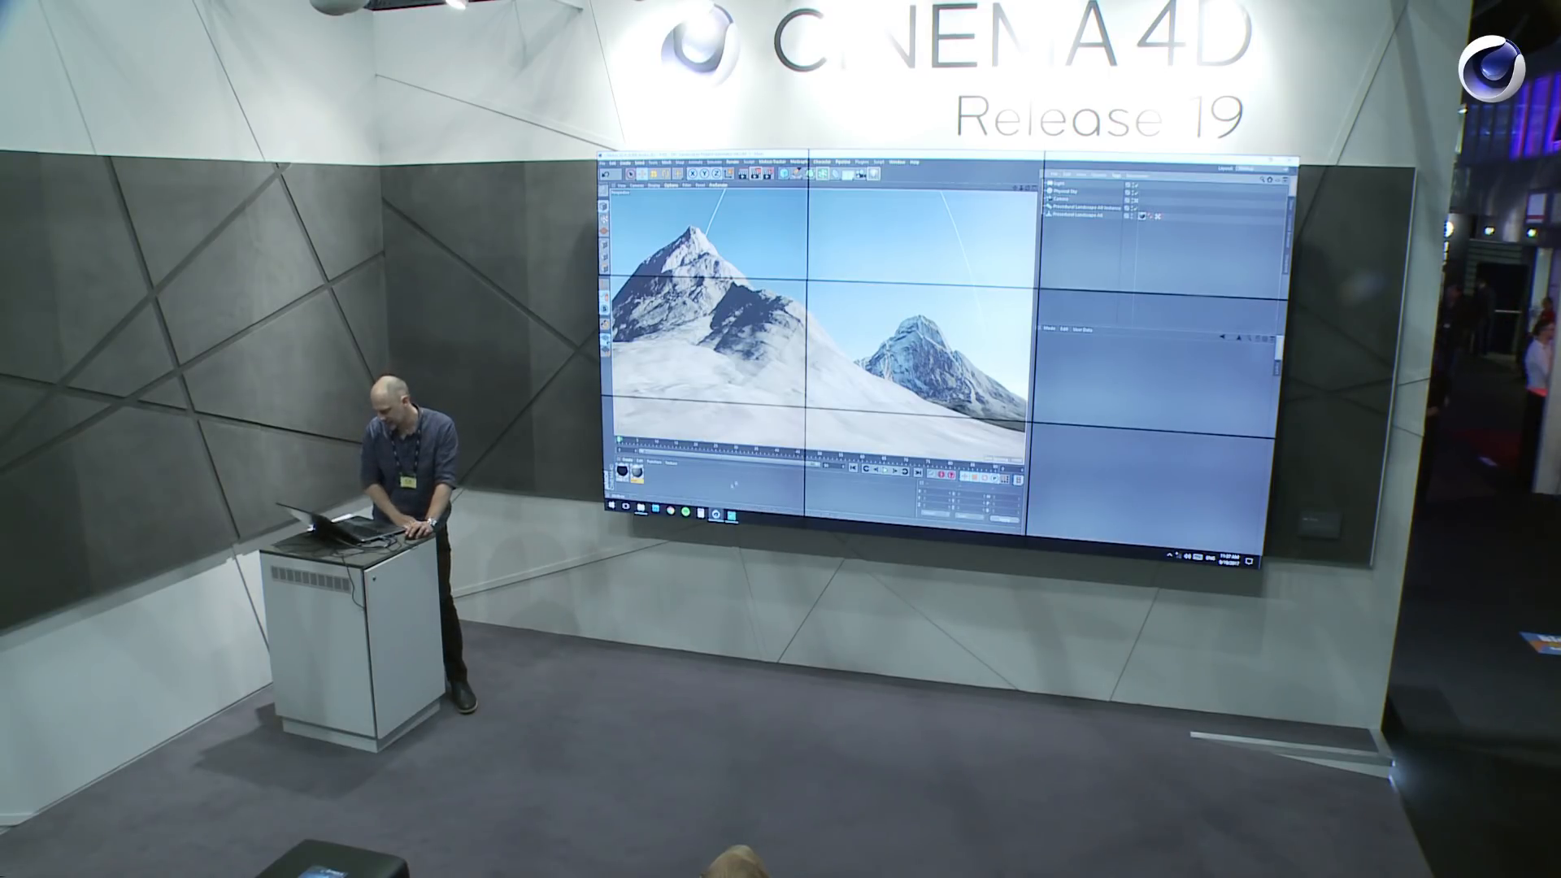
# View IBC-Landscapes-AerialPerspective-Reference-Picture.jpg from the project folder to examine the distance haze, and return to the Cinema 4D scene.
pyautogui.click(642, 507)
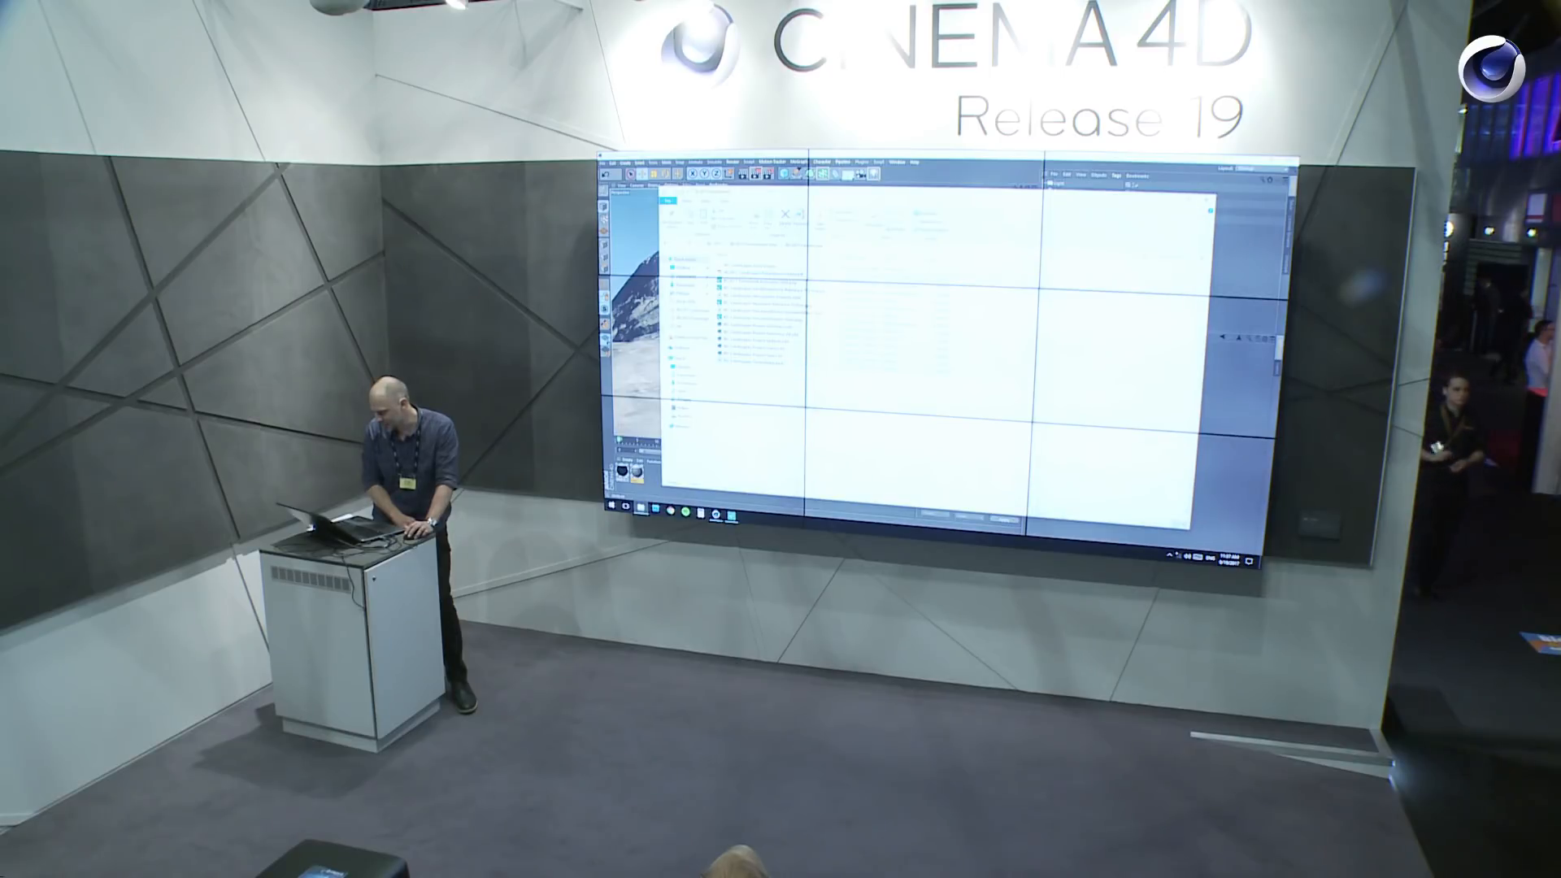
pyautogui.click(763, 290)
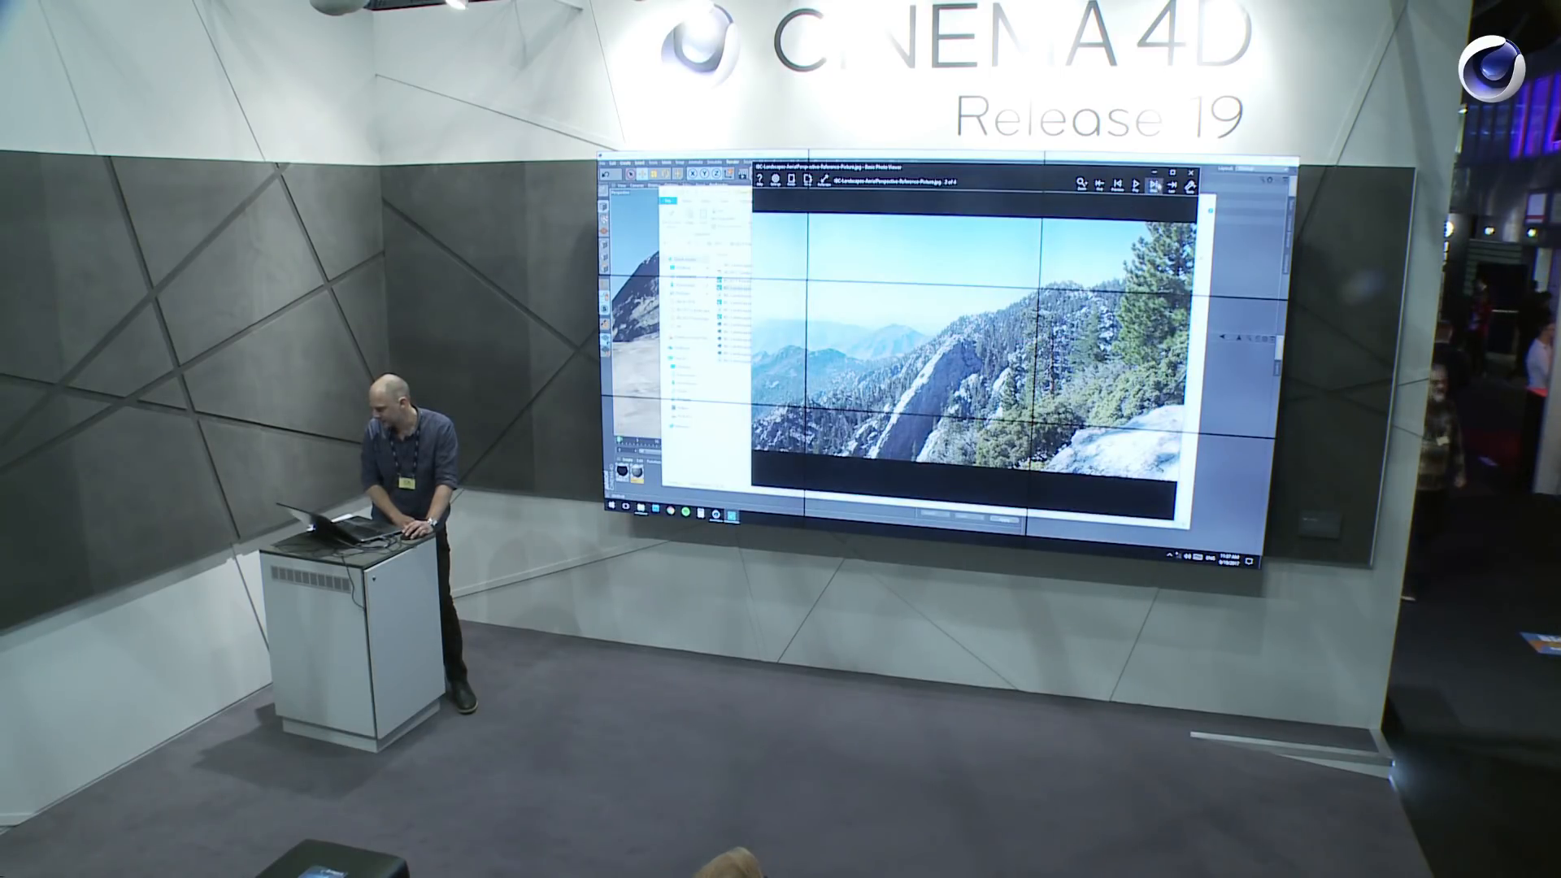
pyautogui.click(1172, 172)
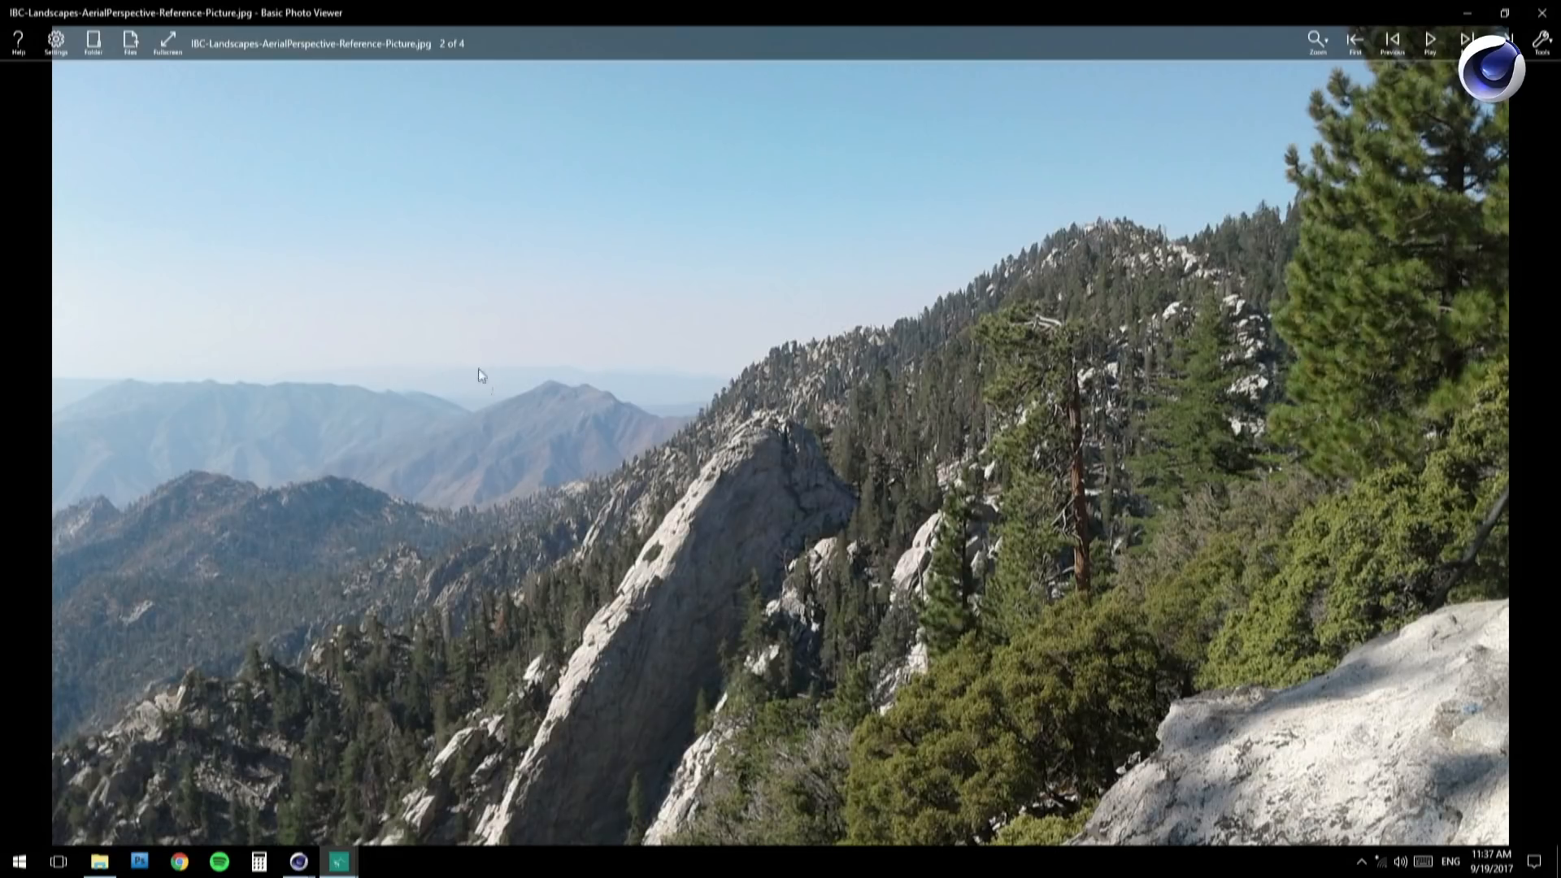
pyautogui.click(1469, 15)
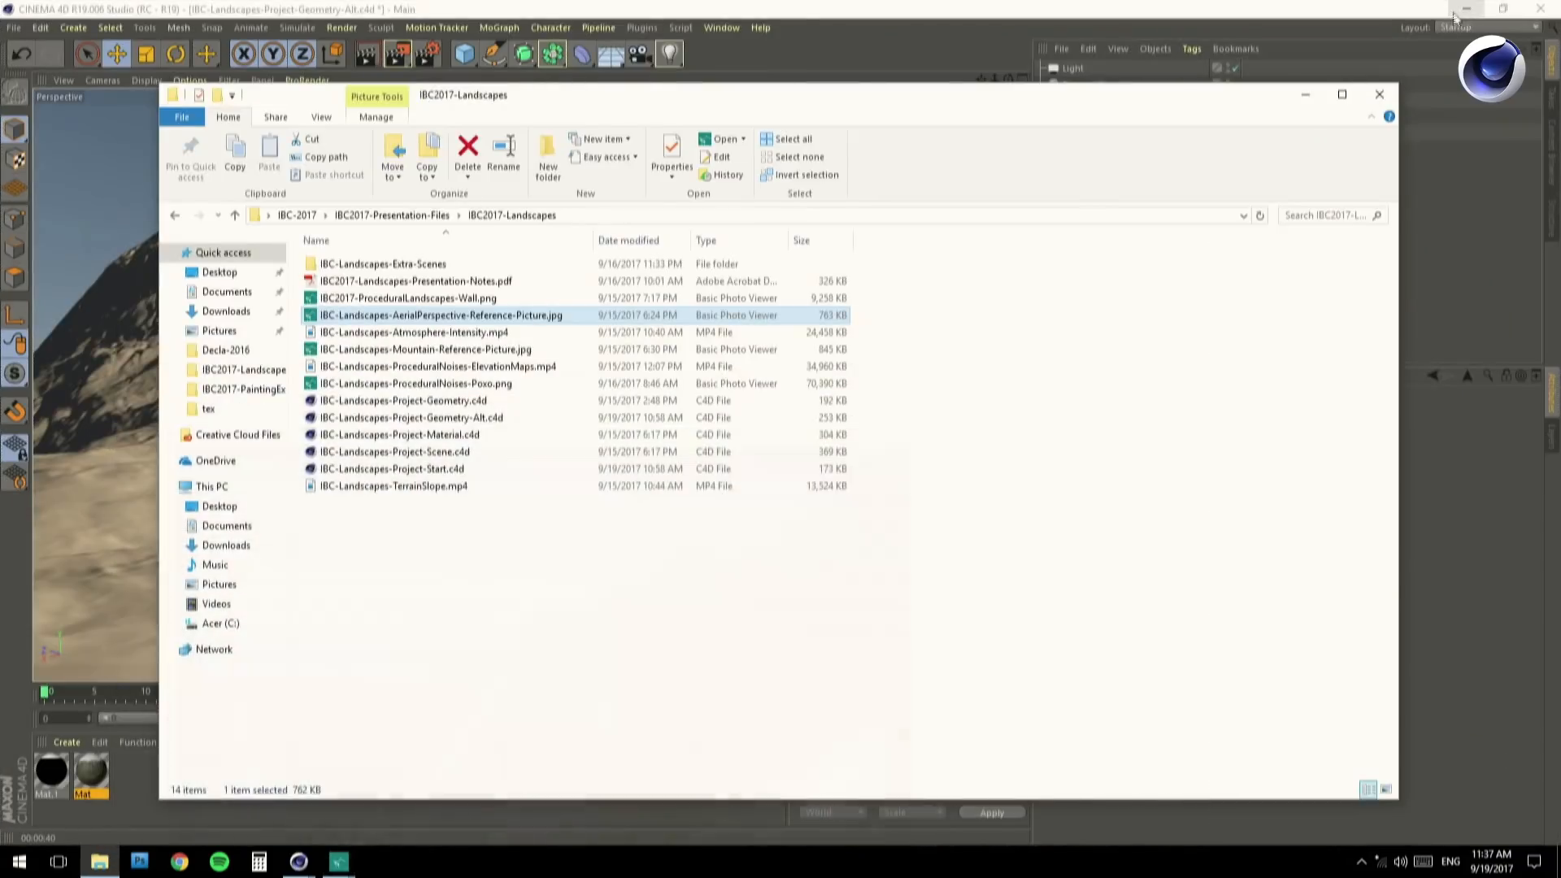
pyautogui.click(1296, 96)
# Enable Atmosphere on the Physical Sky and show its atmosphere settings.
pyautogui.click(1085, 87)
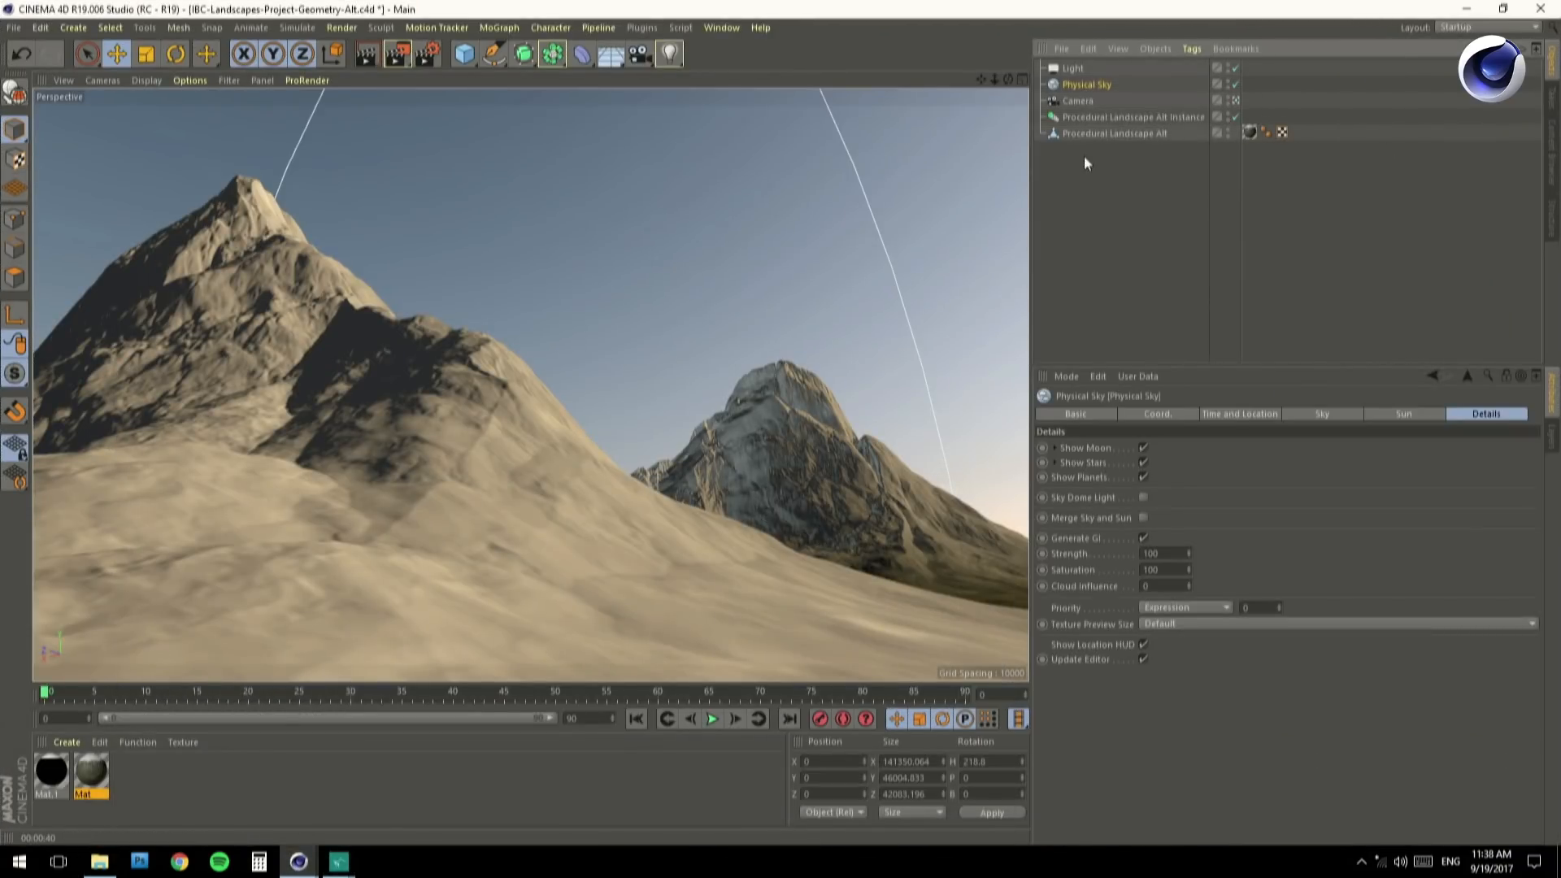
pyautogui.click(1079, 413)
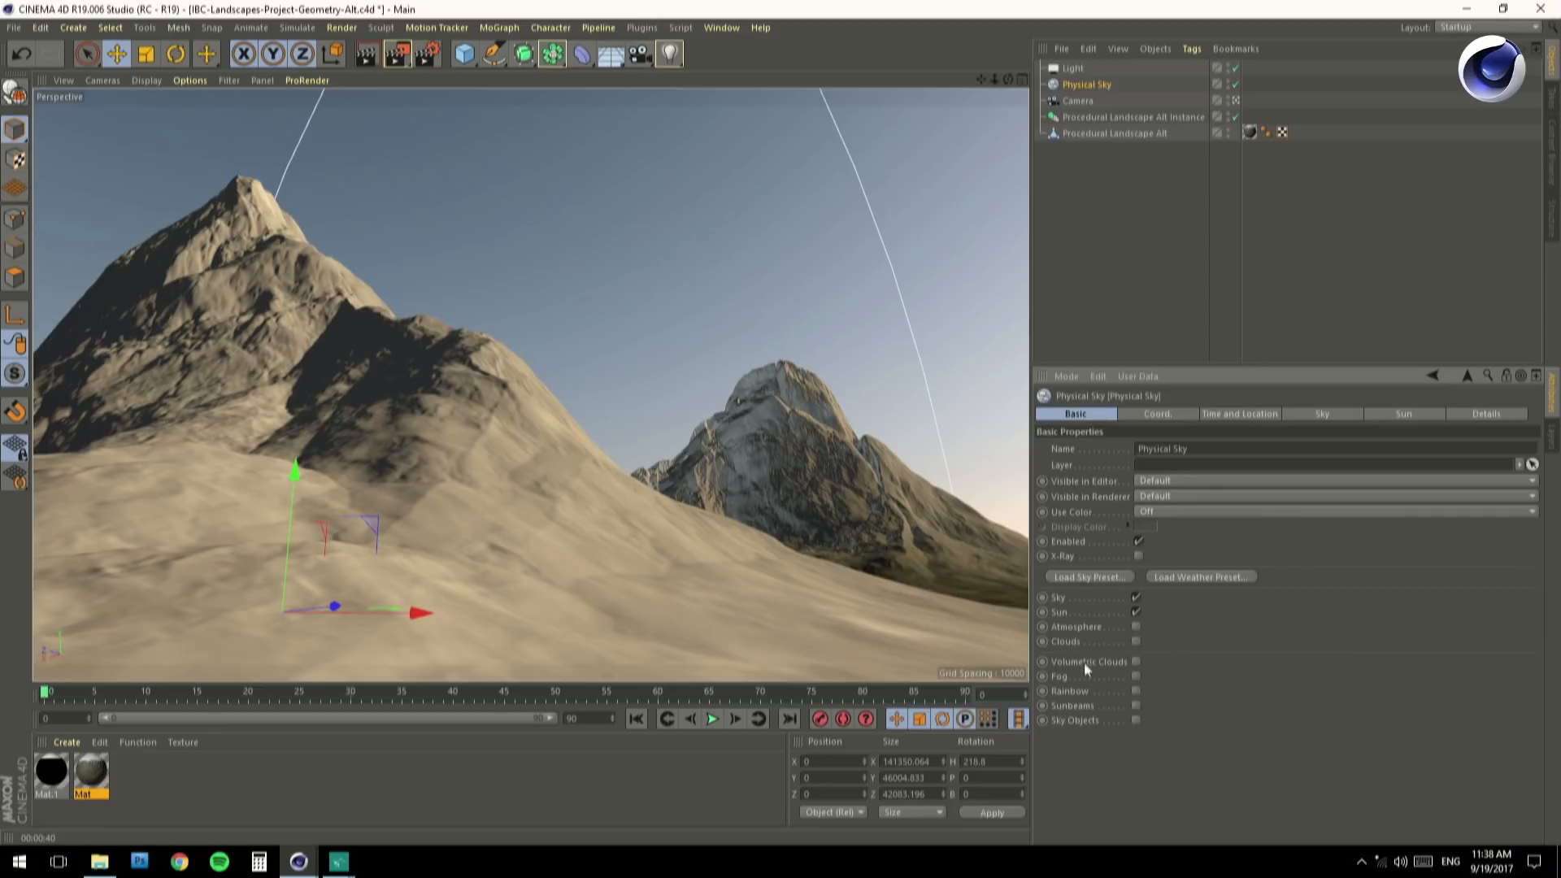
pyautogui.click(1137, 627)
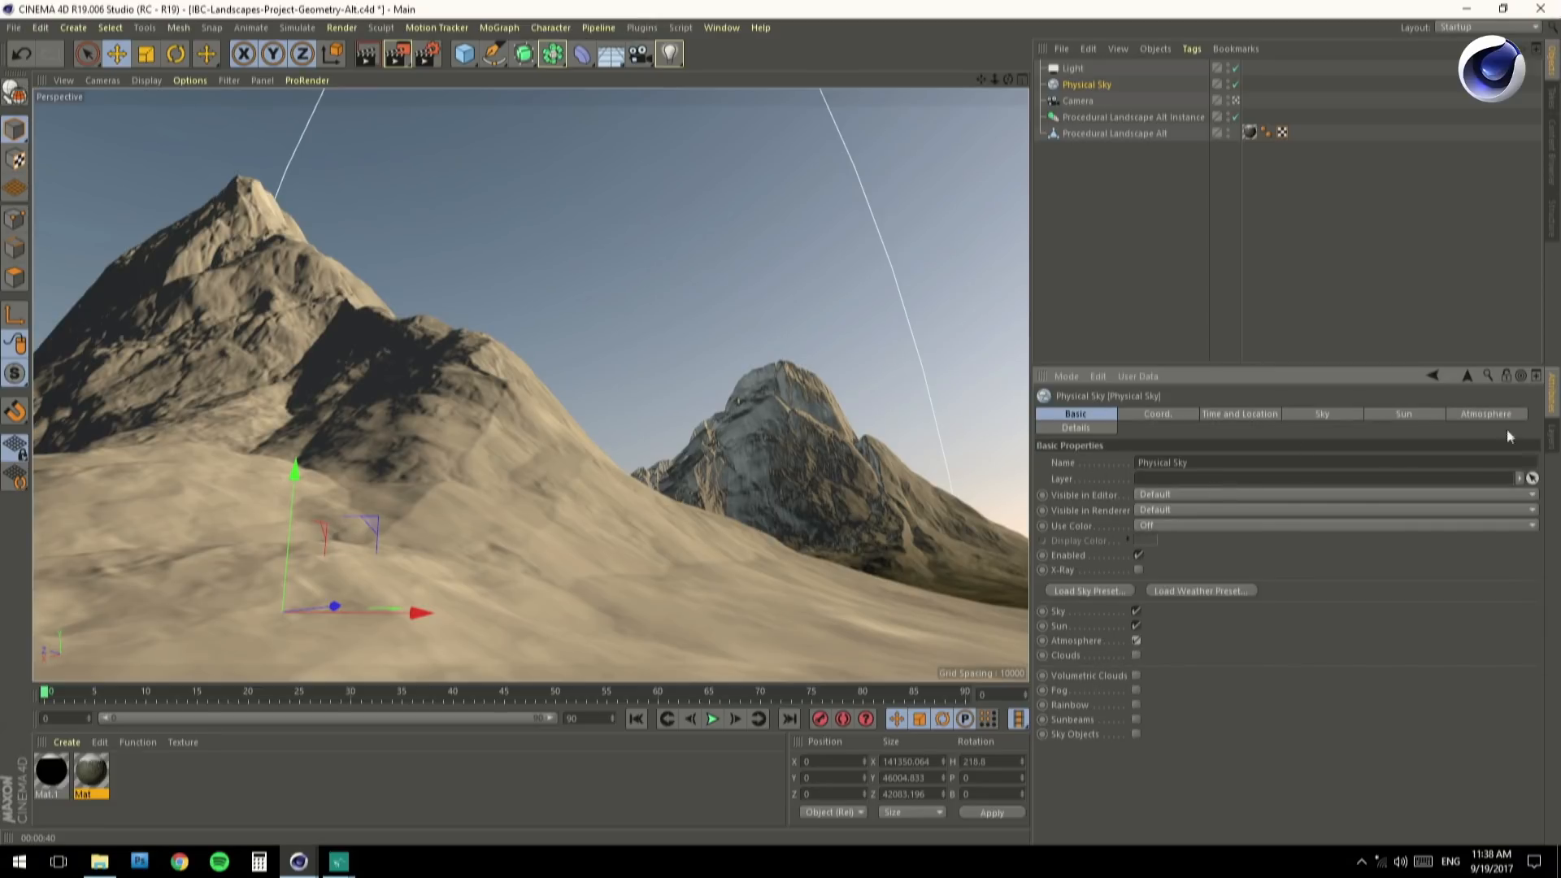
pyautogui.click(1480, 416)
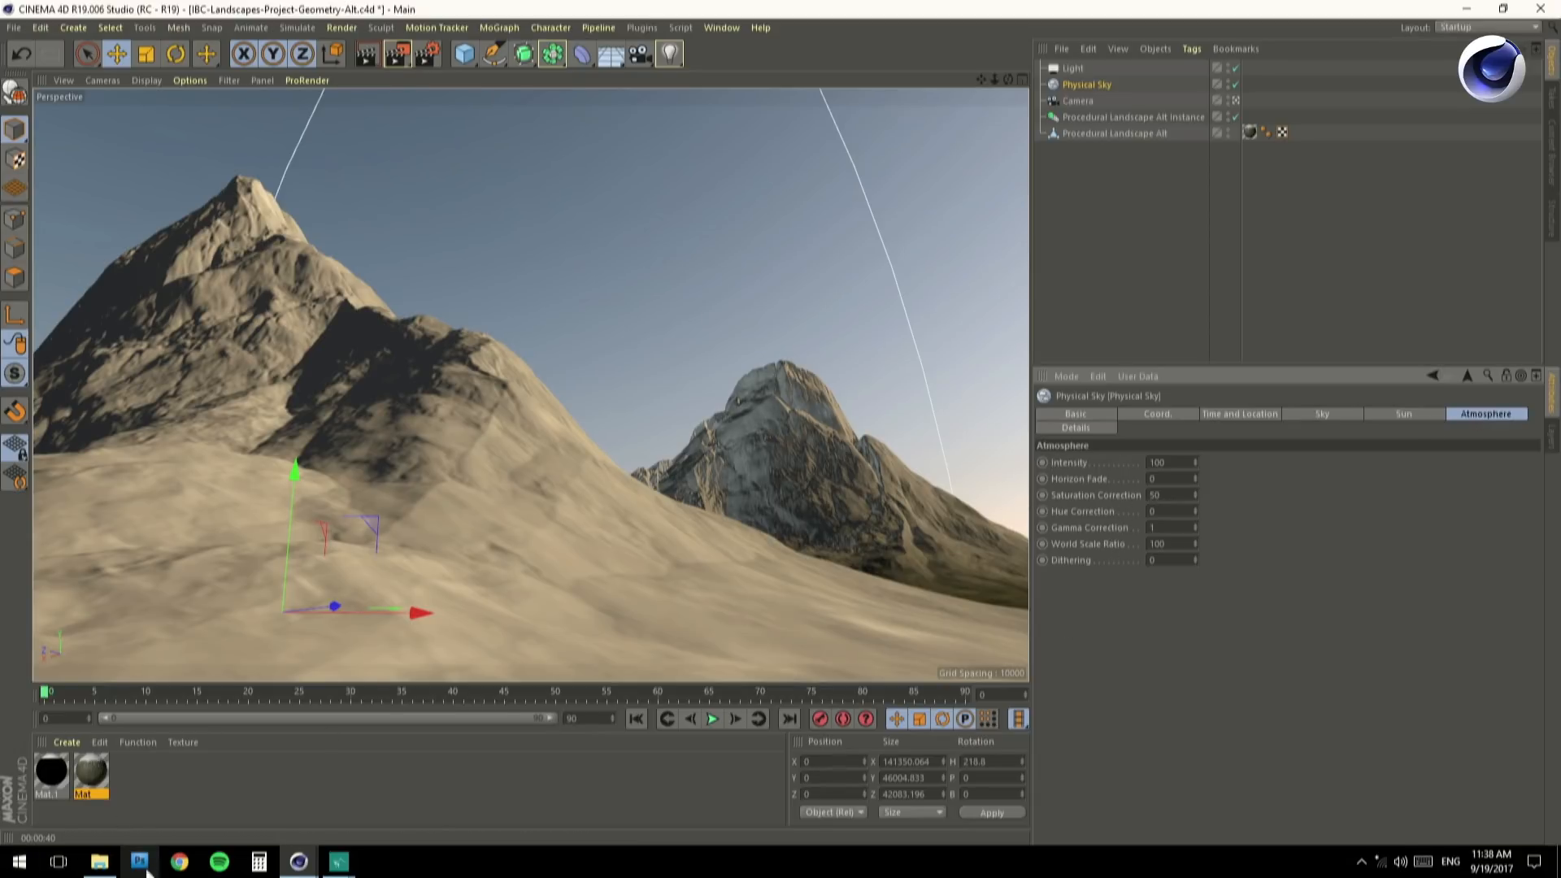
# Play IBC-Landscapes-Atmosphere-Intensity.mp4 from its beginning to examine how atmosphere intensity affects the mountains.
pyautogui.click(100, 863)
pyautogui.click(471, 541)
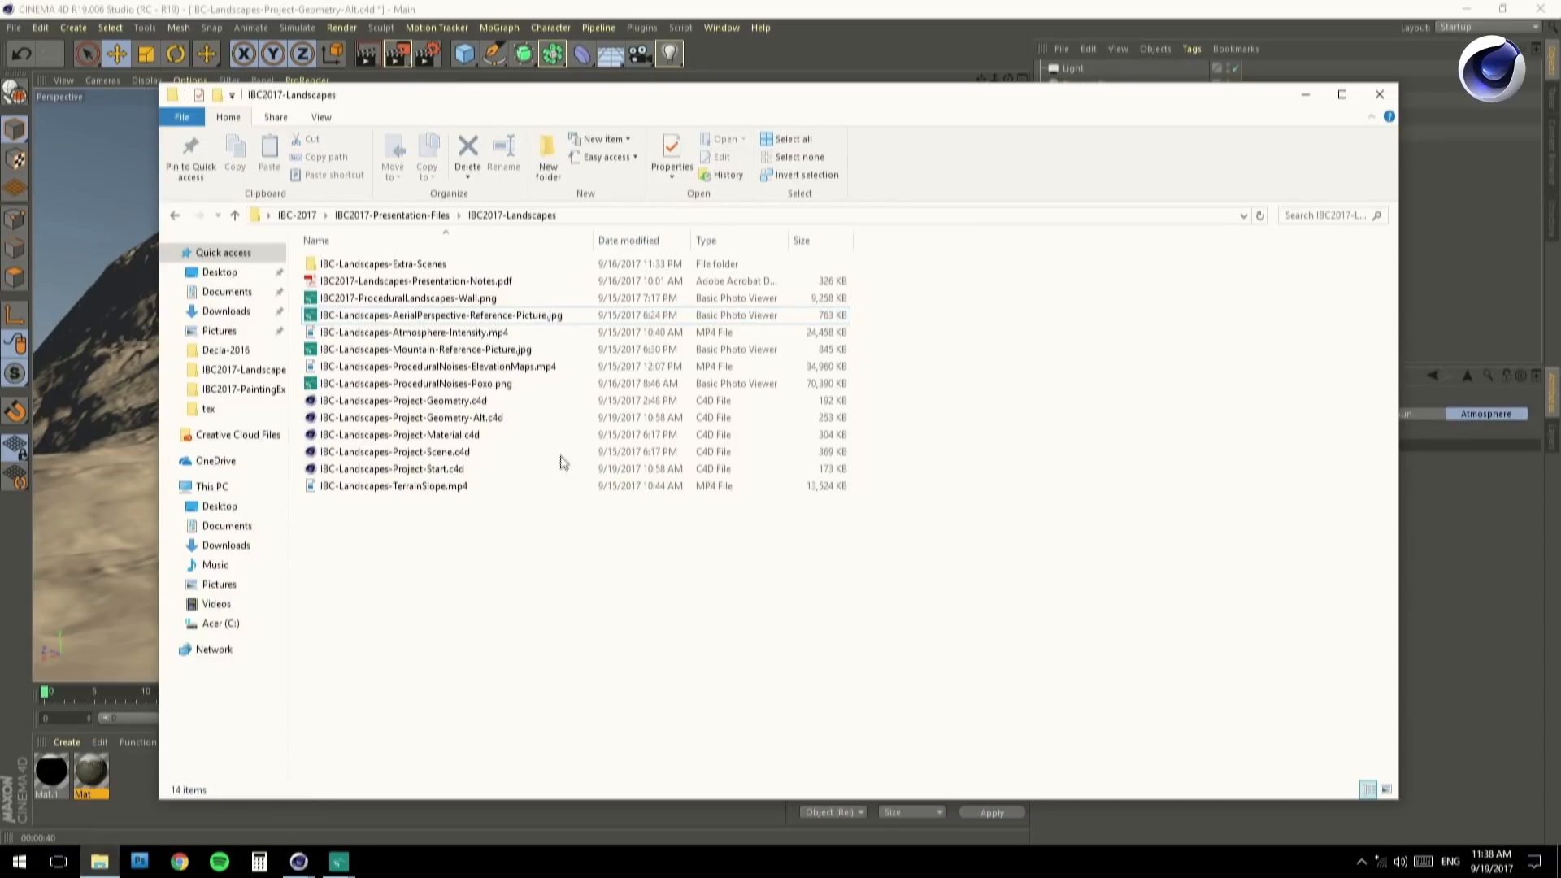
pyautogui.doubleClick(482, 333)
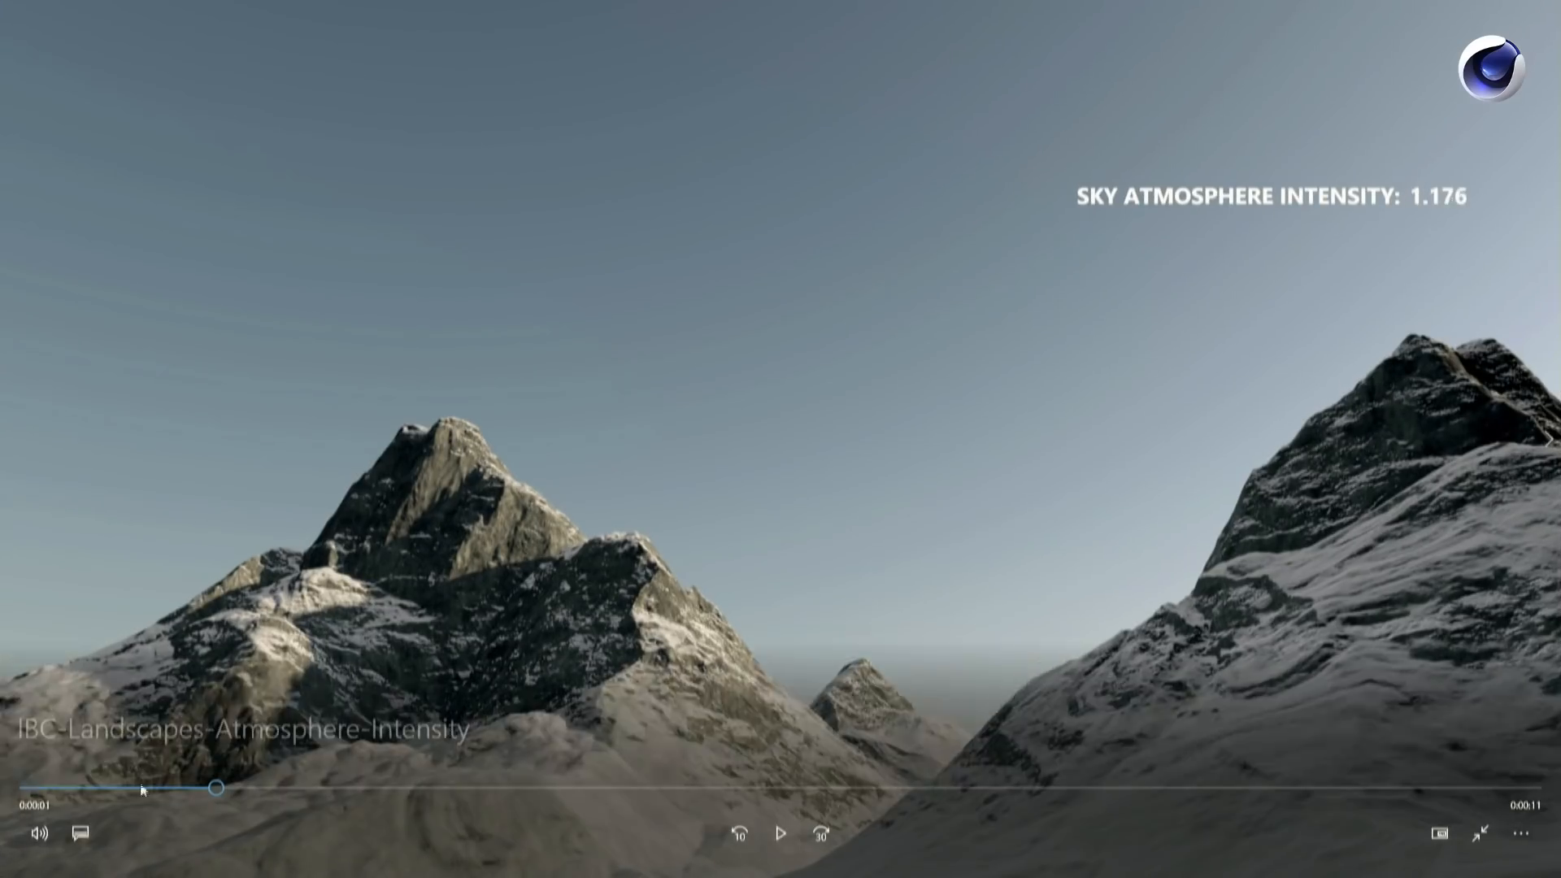
pyautogui.click(190, 788)
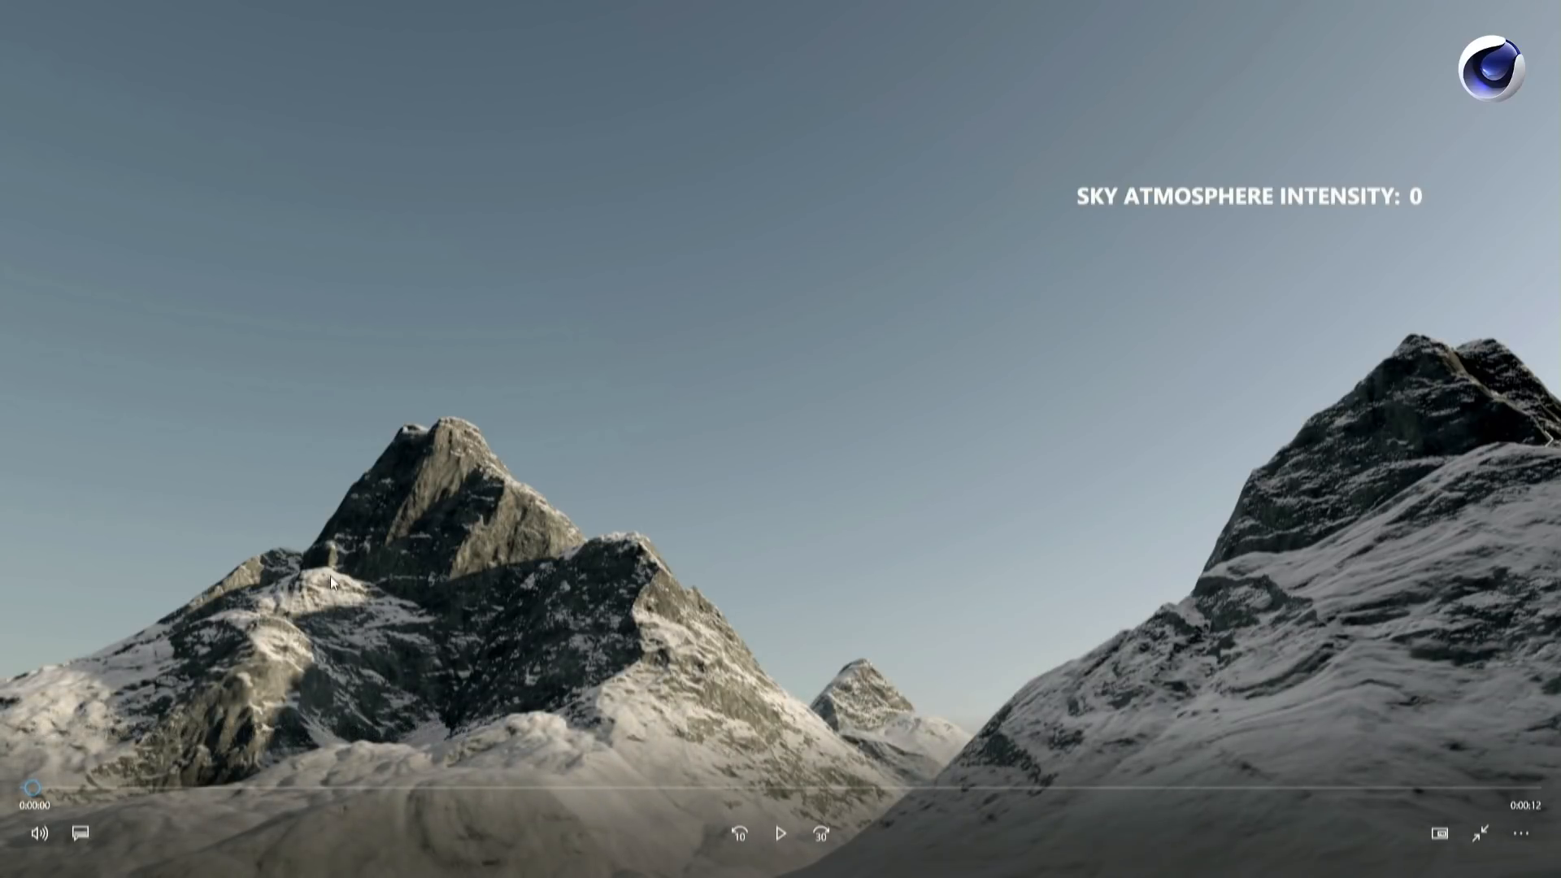
pyautogui.click(778, 835)
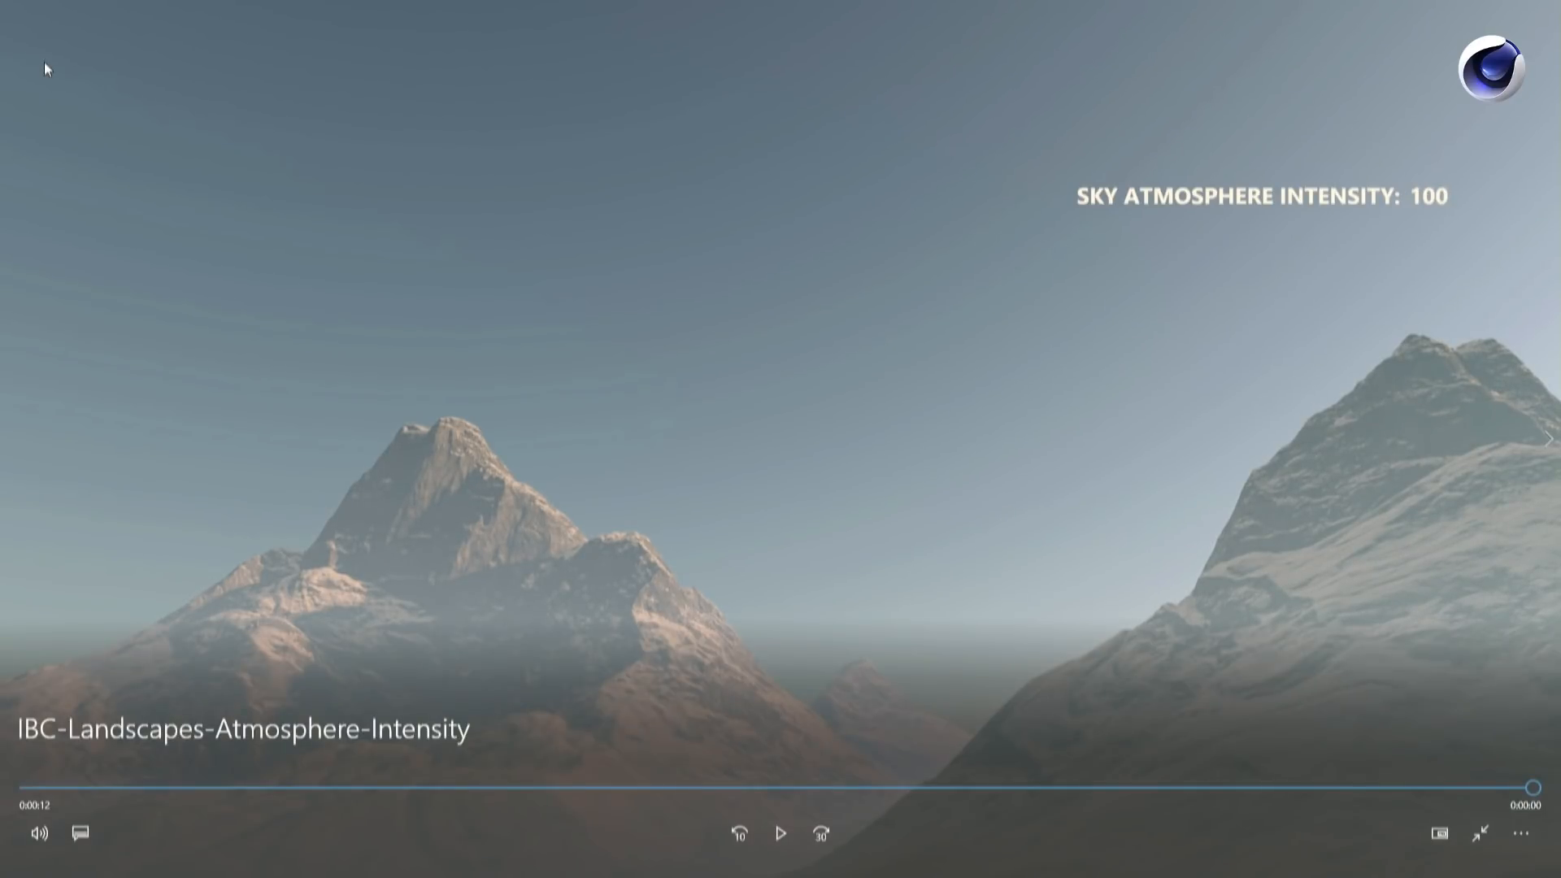
# Replay the atmosphere intensity video from the start, and close it to return to the Cinema 4D scene.
pyautogui.click(781, 834)
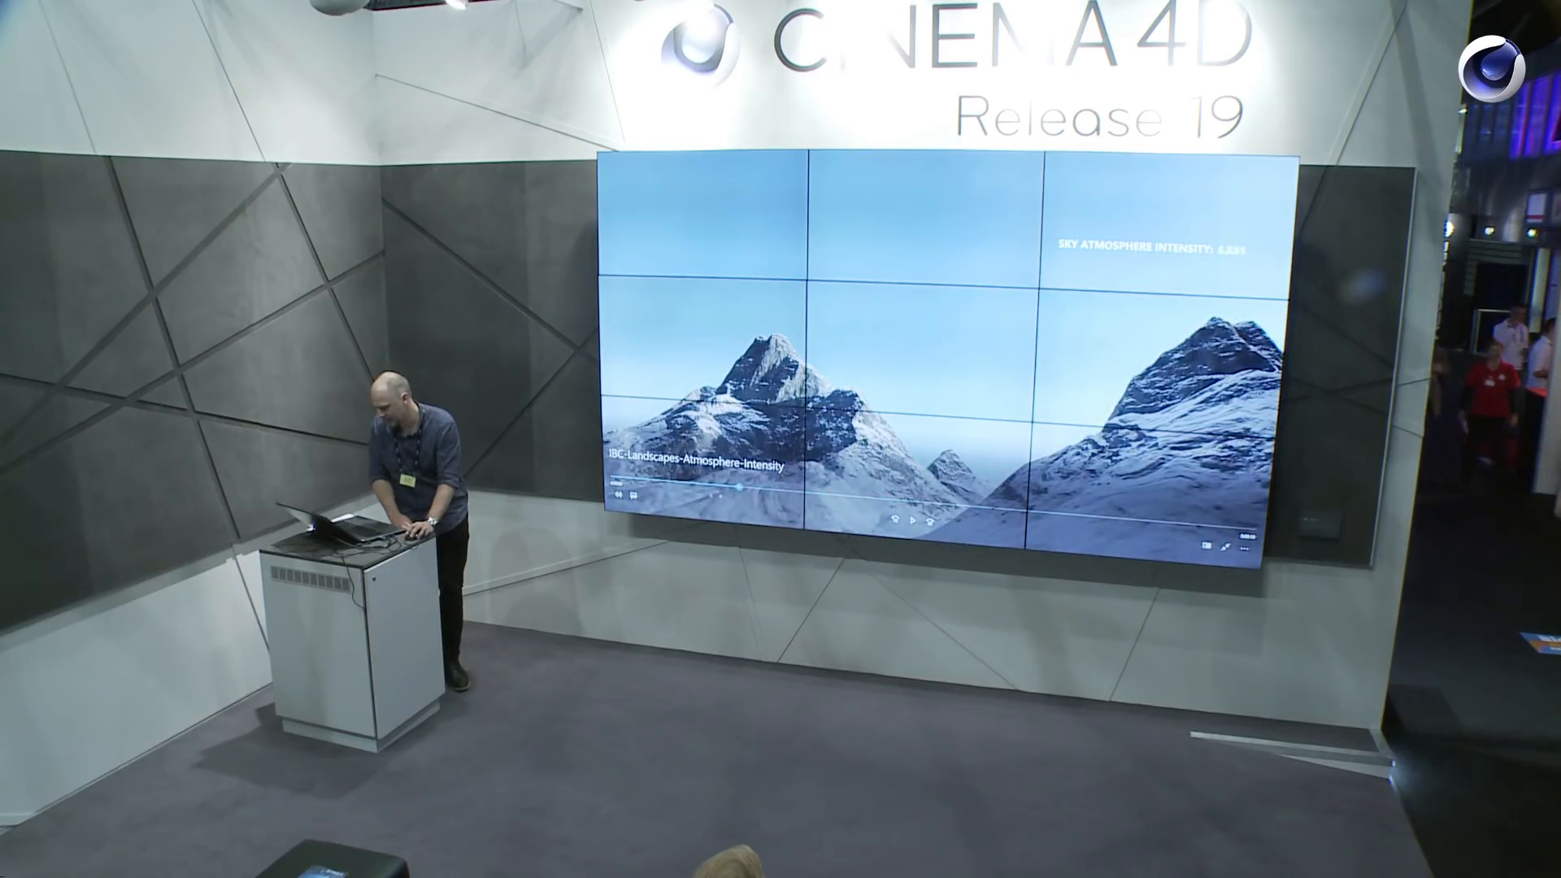
pyautogui.moveTo(739, 488); pyautogui.dragTo(615, 477)
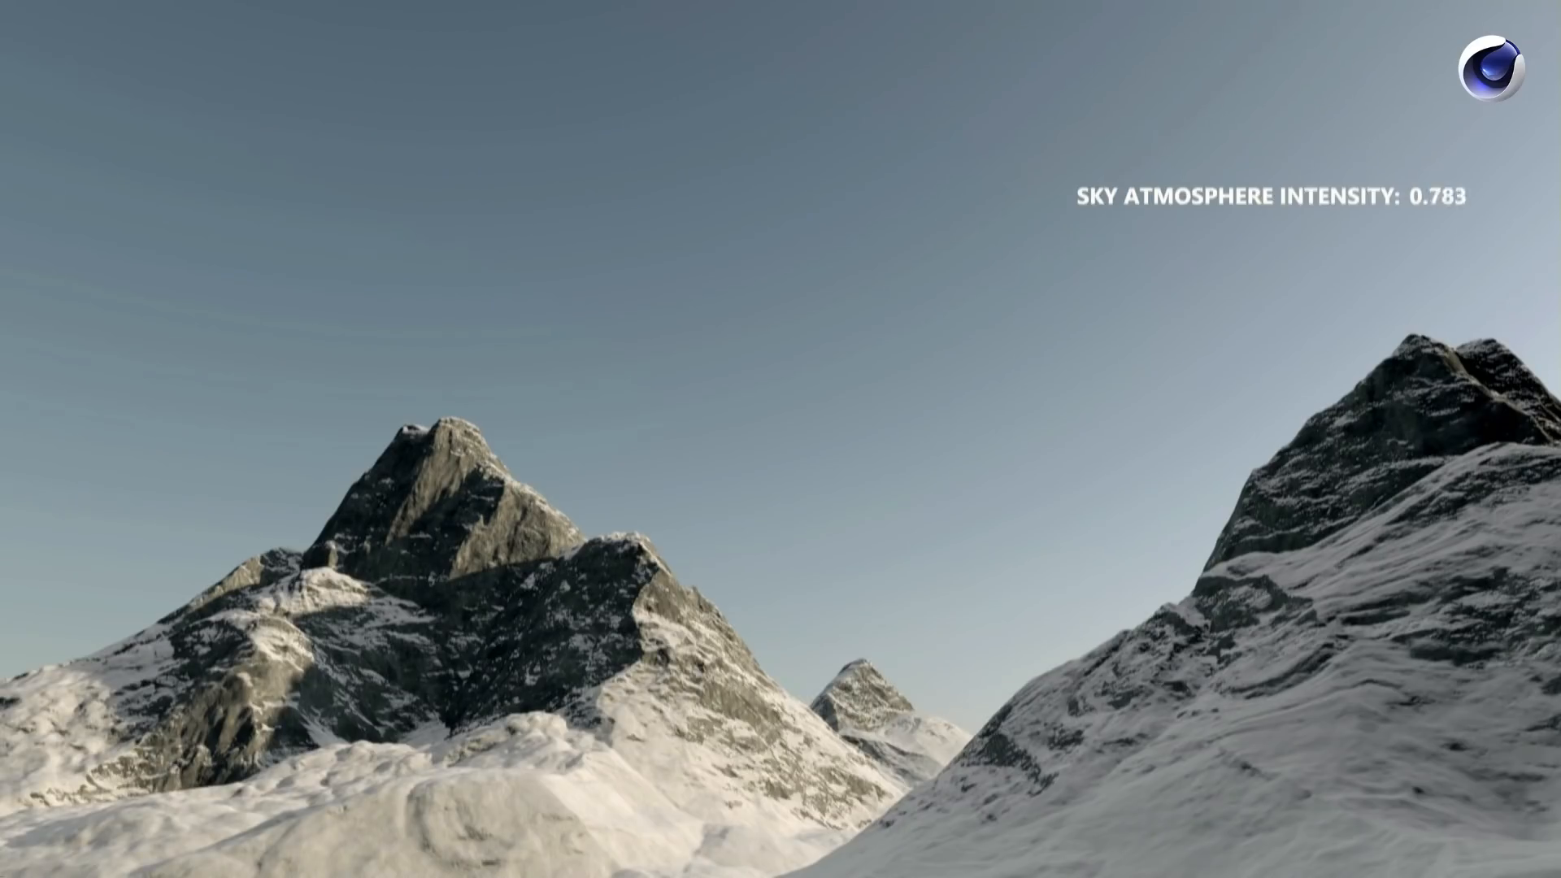
pyautogui.moveTo(133, 46)
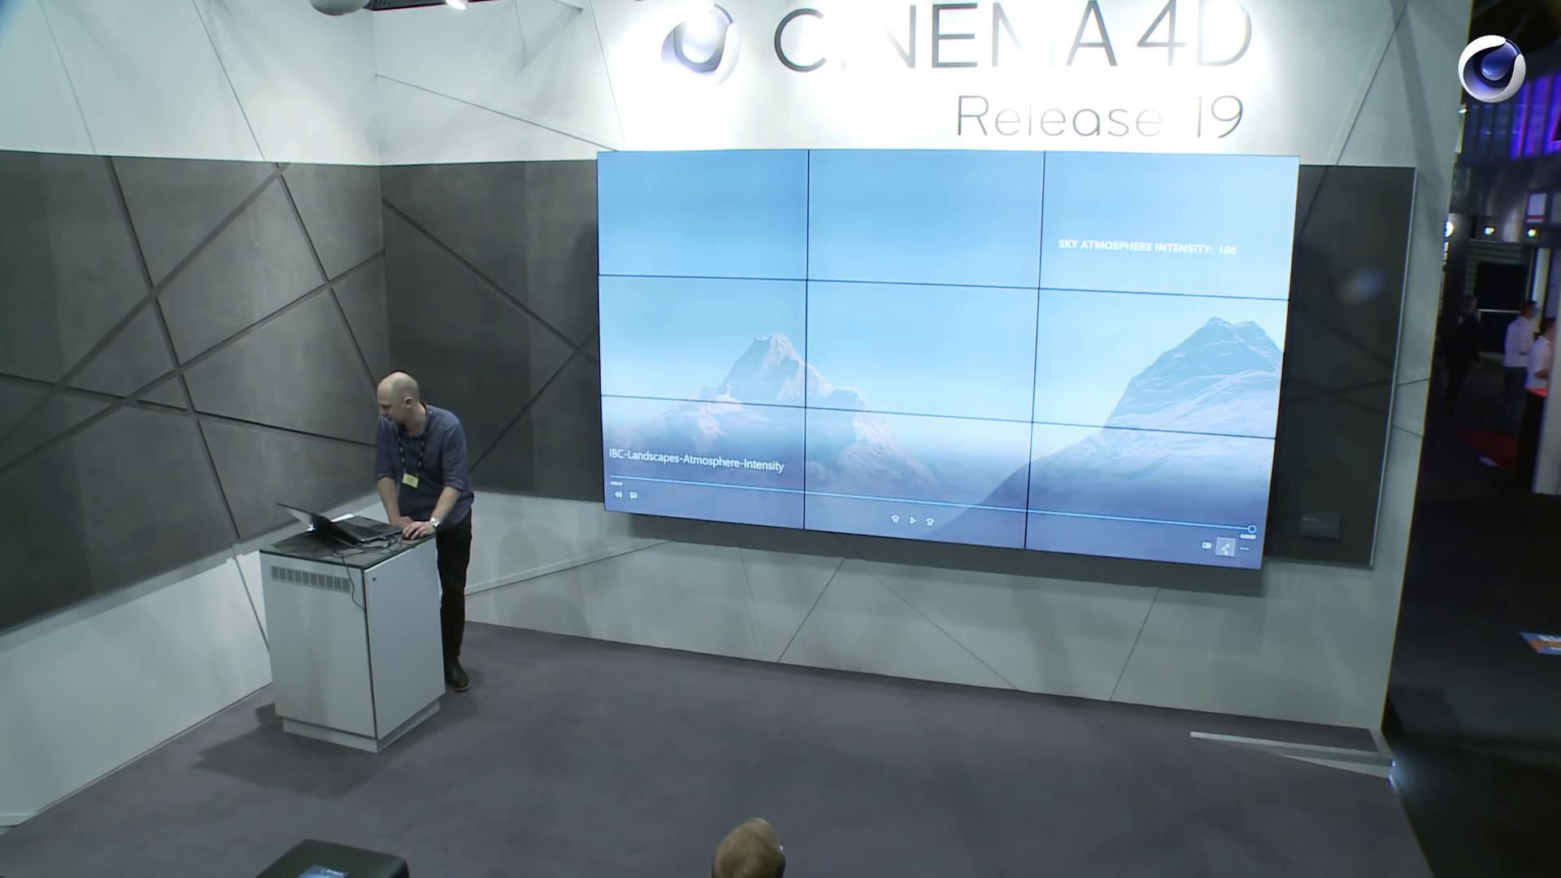
pyautogui.click(1227, 548)
pyautogui.click(1287, 164)
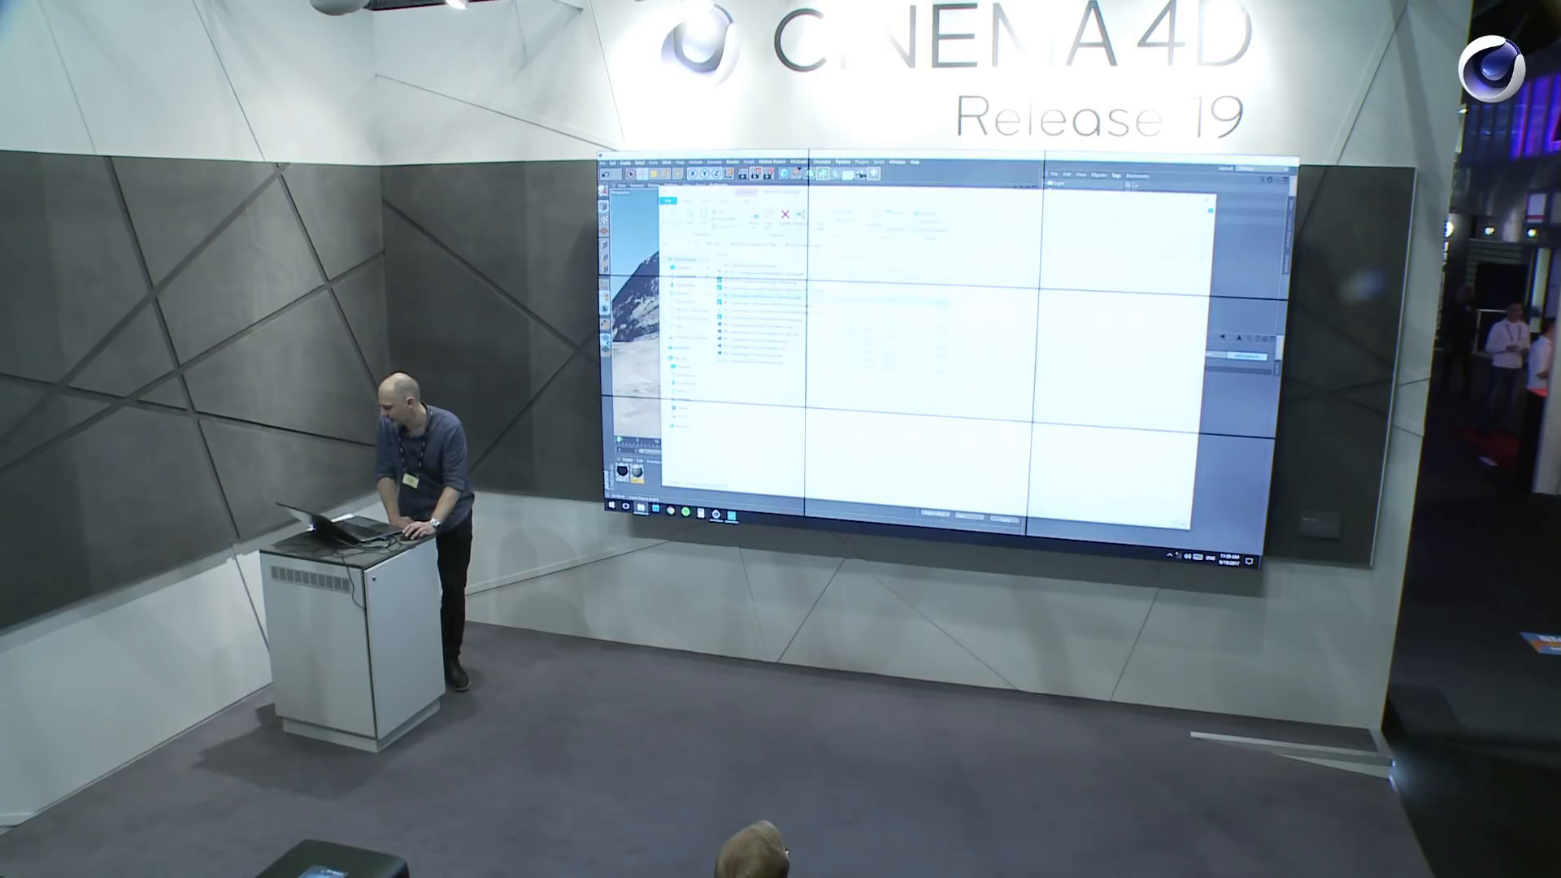
pyautogui.click(1209, 200)
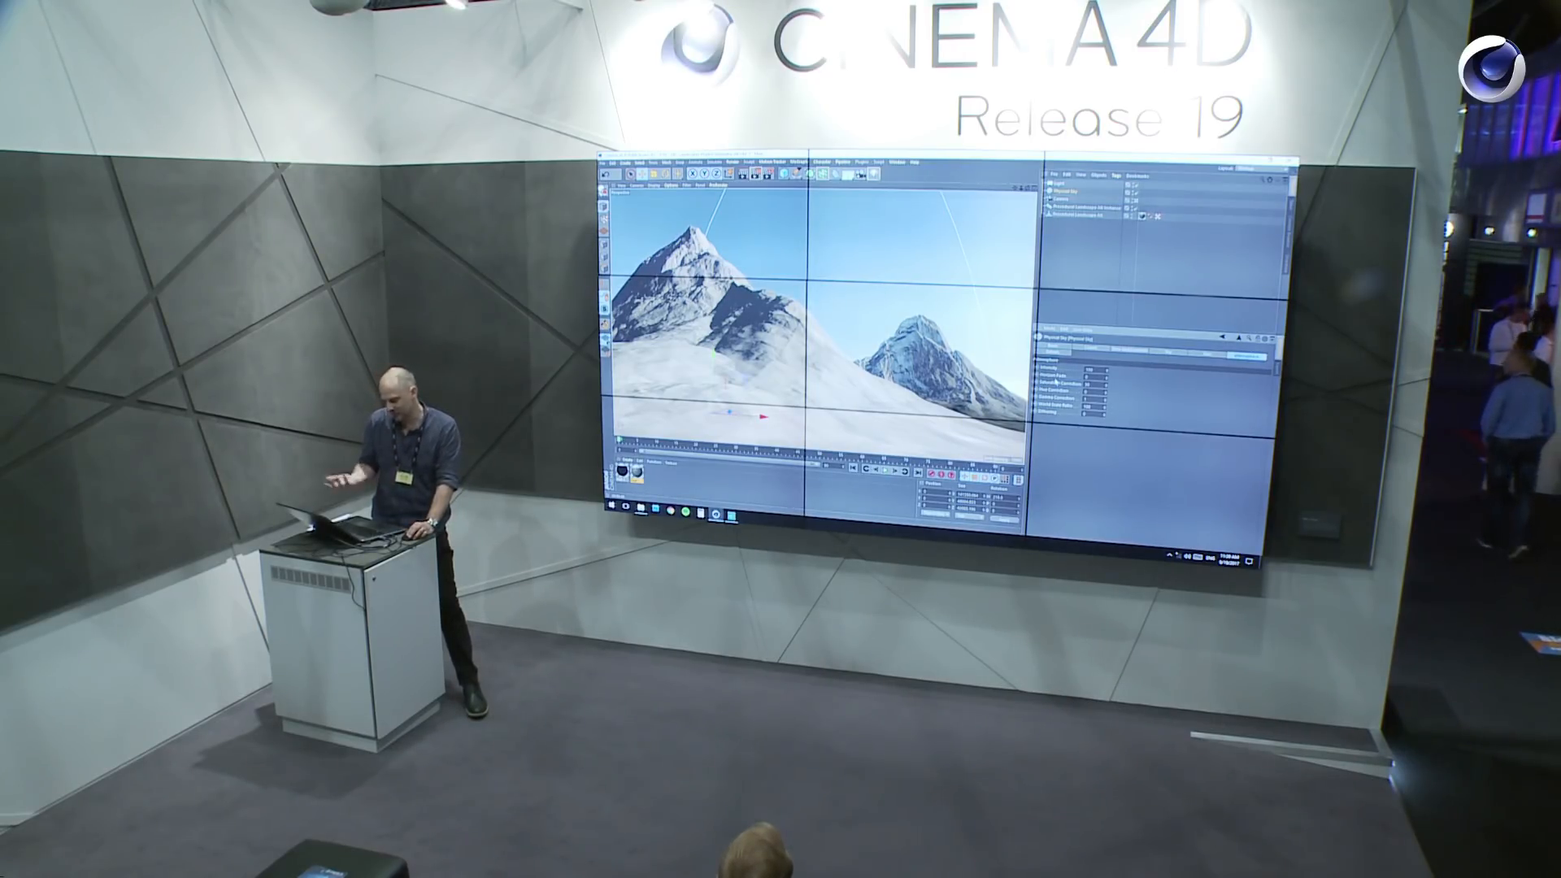
# Set the Physical Sky atmosphere's Intensity to 60 and Horizon Fade to 40, and render the view as a preview.
pyautogui.moveTo(1090, 379); pyautogui.dragTo(1076, 382)
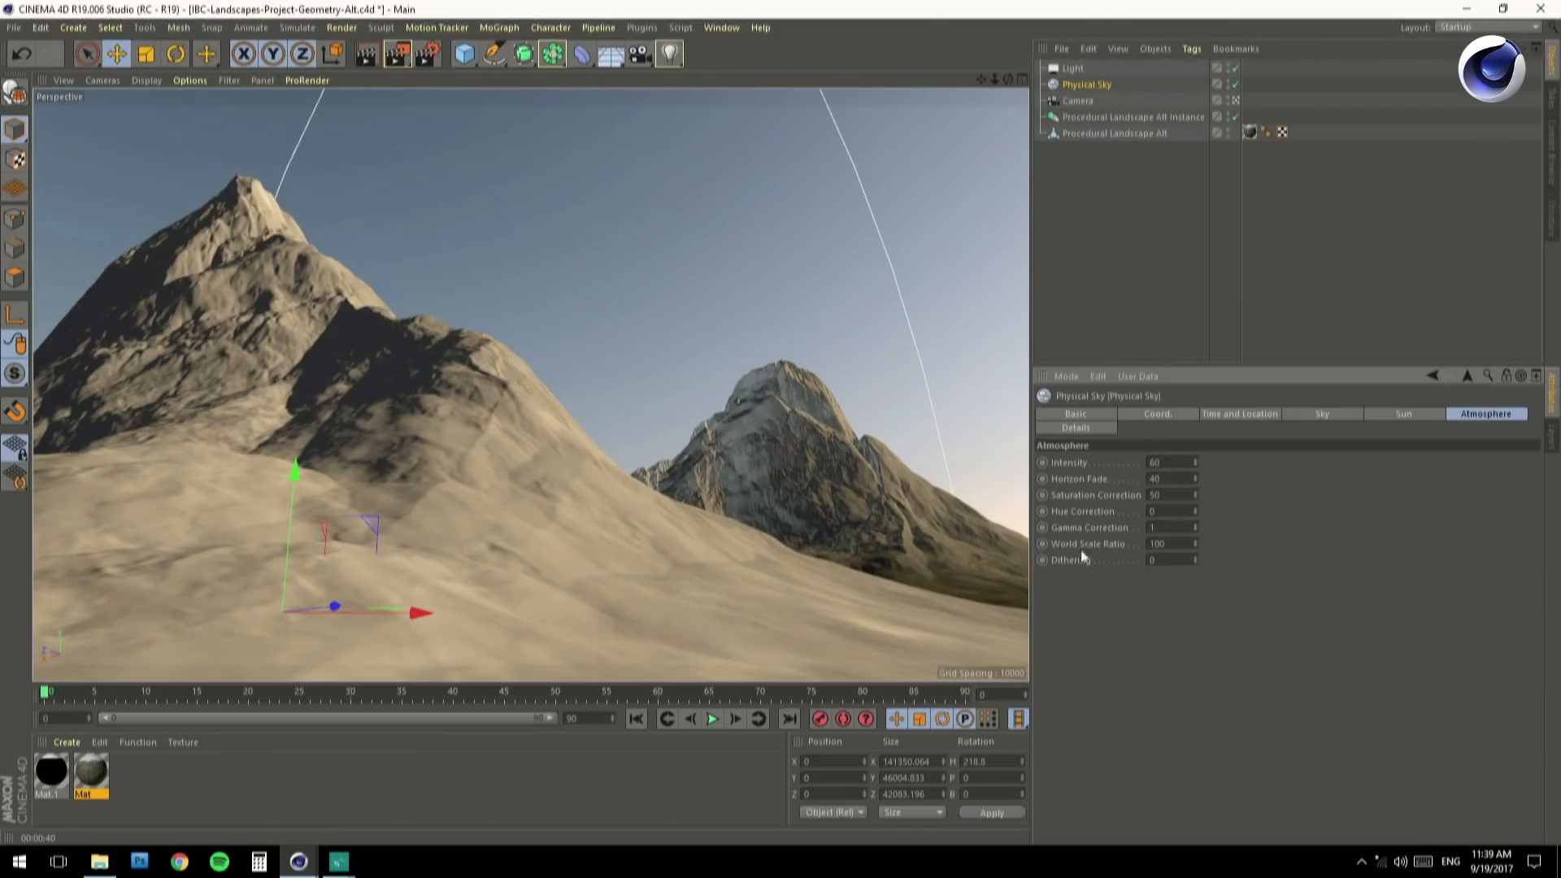
pyautogui.write('.1')
pyautogui.press('Return')
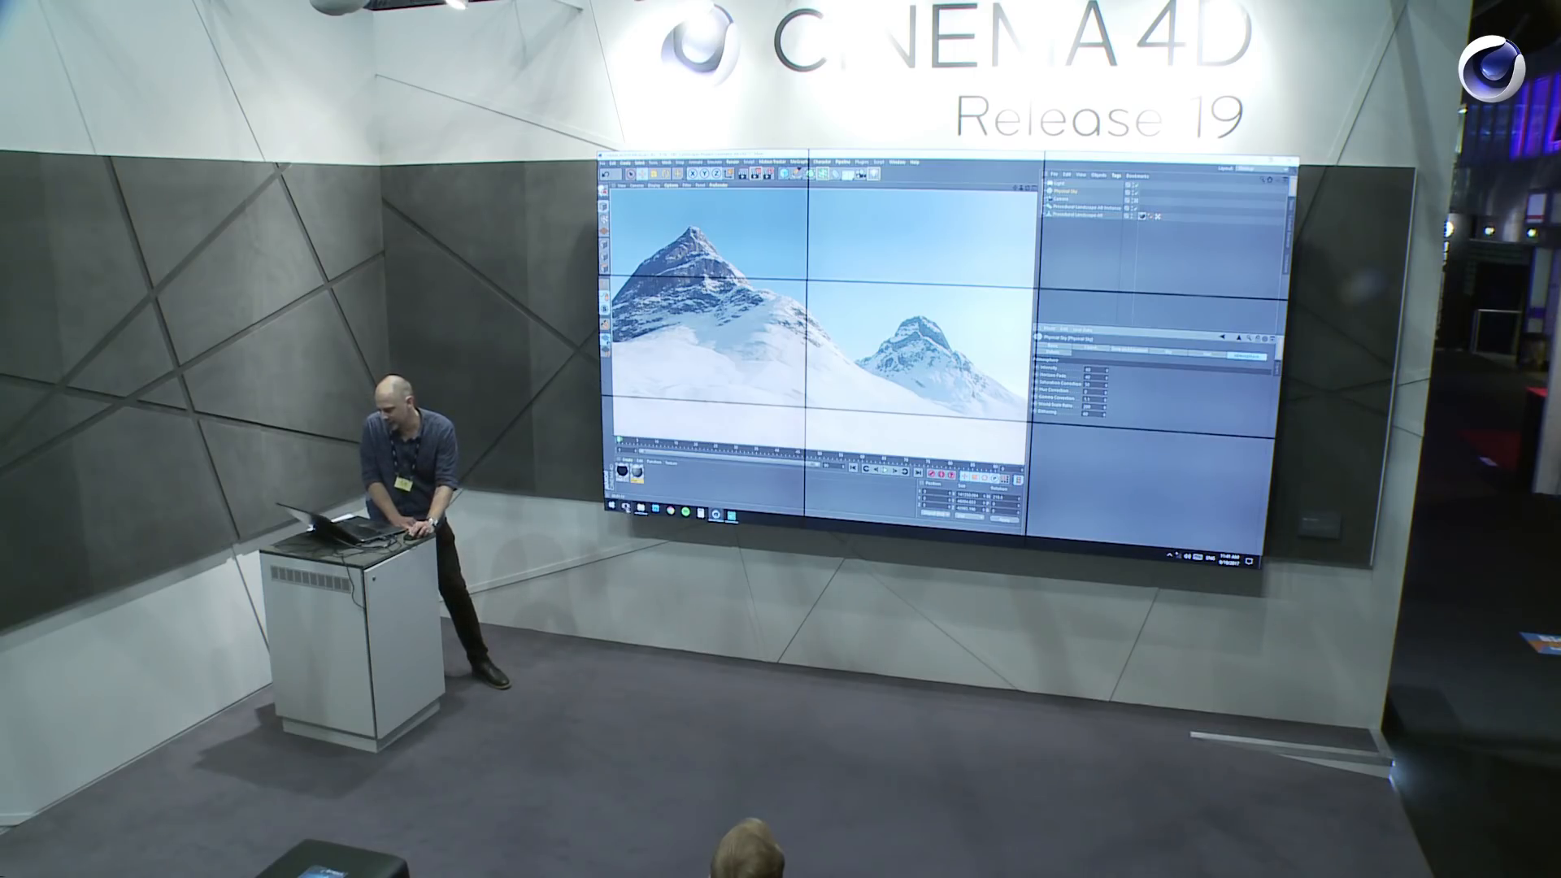
# Open IBC-Procedural-Landscape-A.png from the IBC-Landscapes-Extra-Scenes folder in a maximized photo viewer.
pyautogui.click(640, 509)
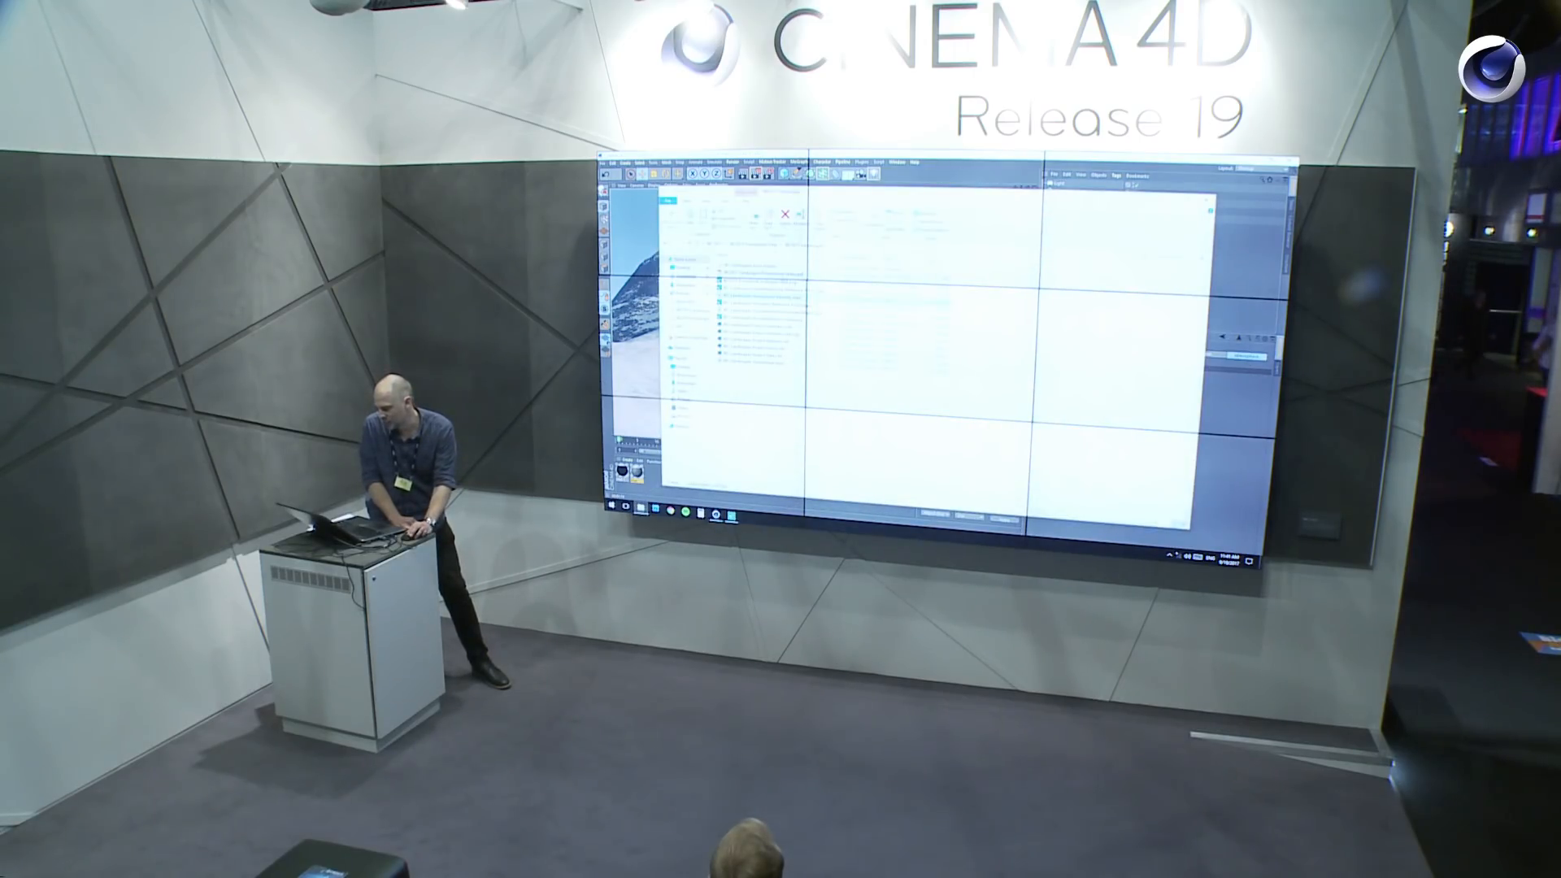
pyautogui.doubleClick(768, 268)
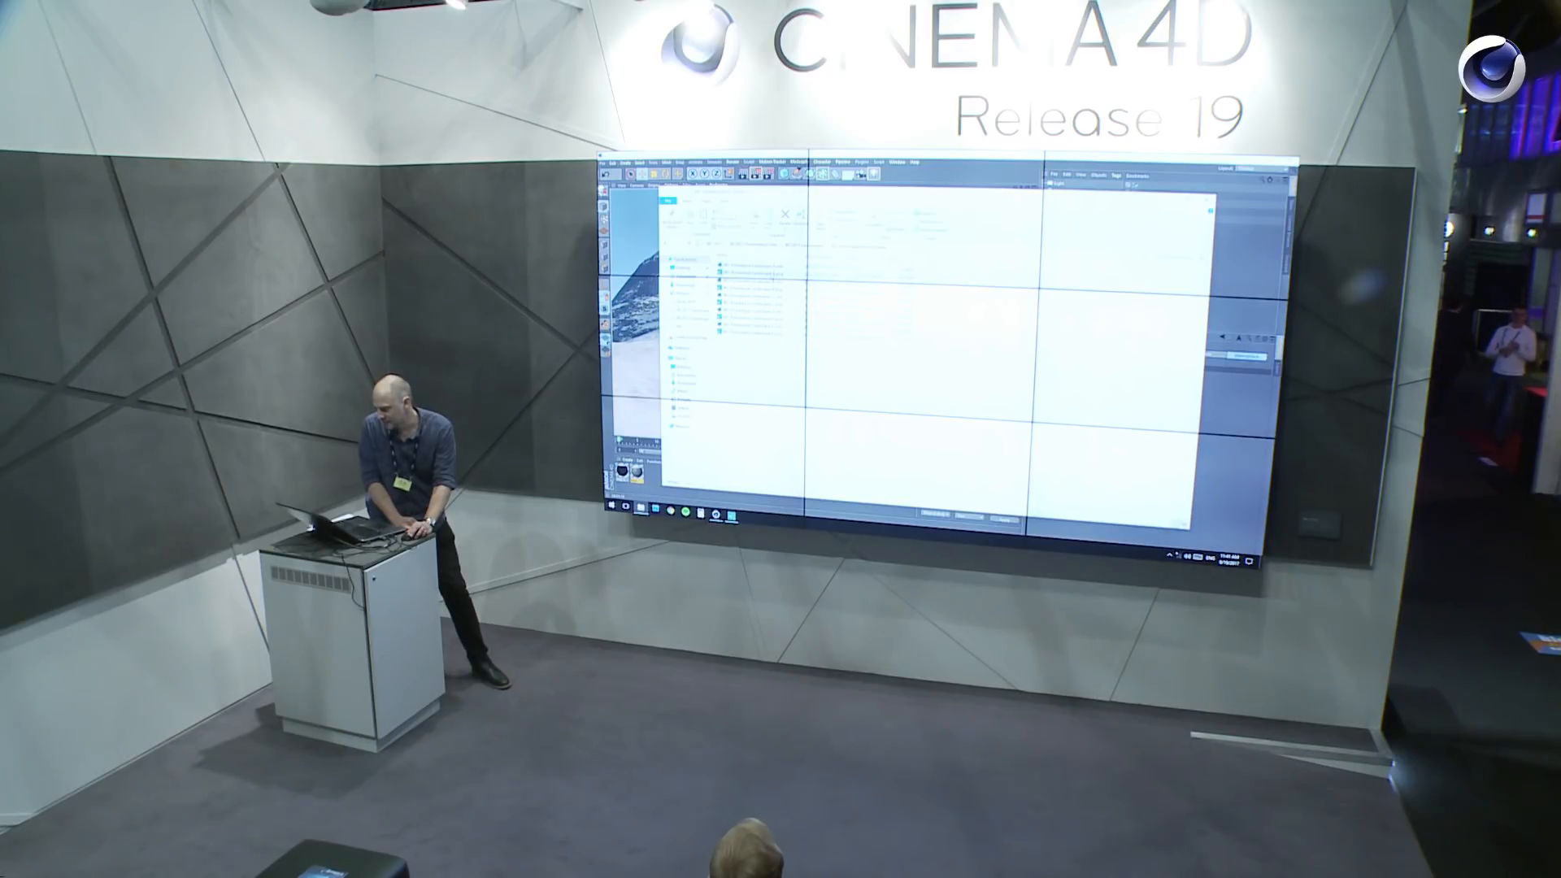
pyautogui.doubleClick(772, 273)
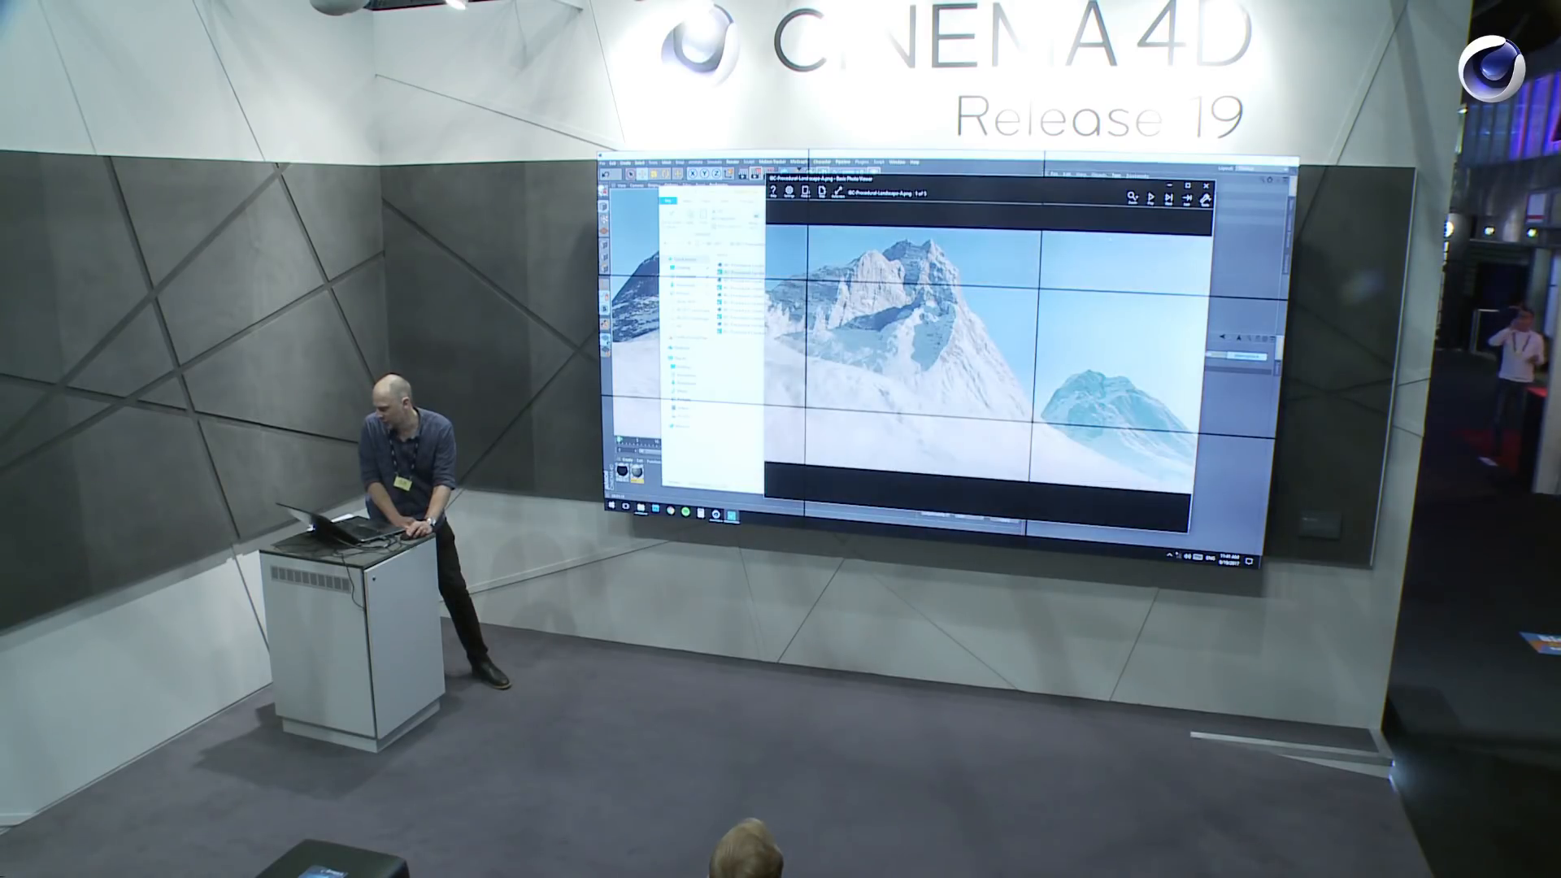
pyautogui.click(1188, 186)
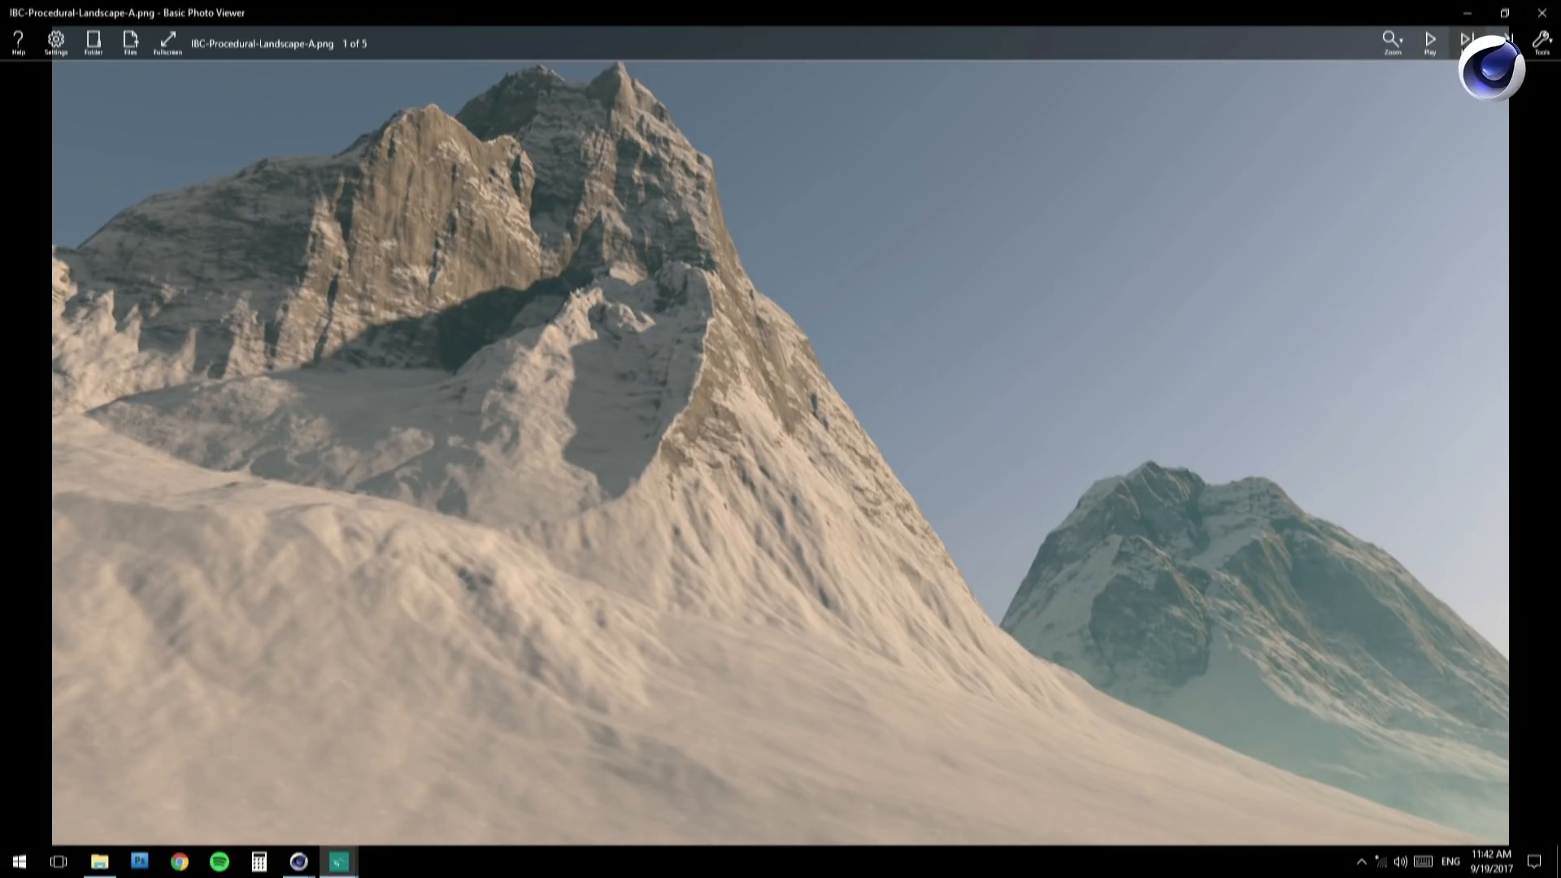
# Browse the example renders from IBC-Procedural-Landscape-B.png through IBC-Procedural-Landscape-E.png.
pyautogui.press('Right')
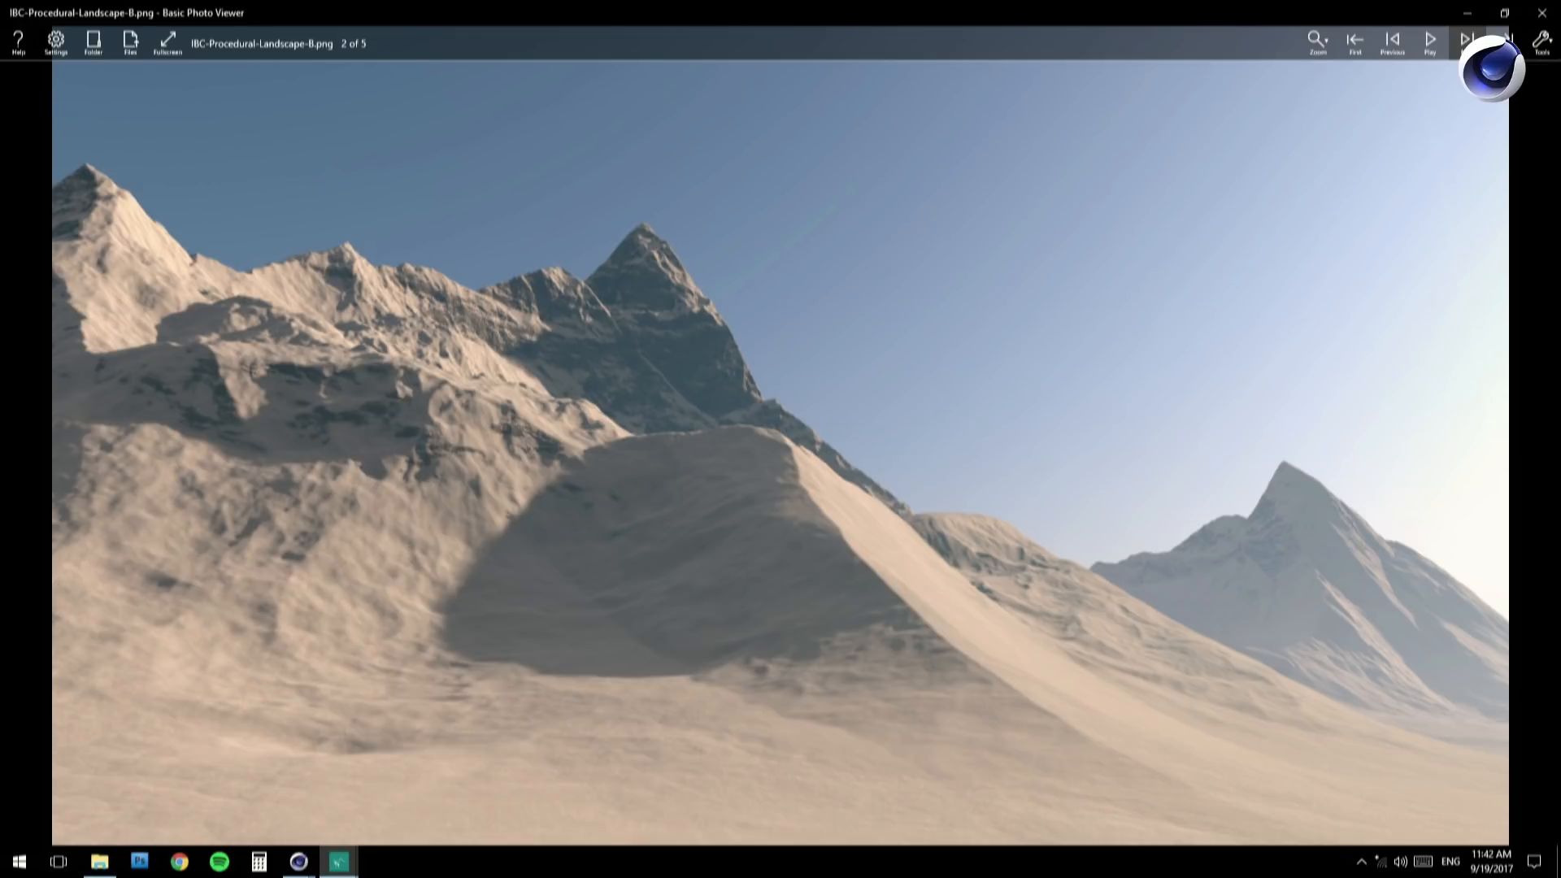
pyautogui.press('Right')
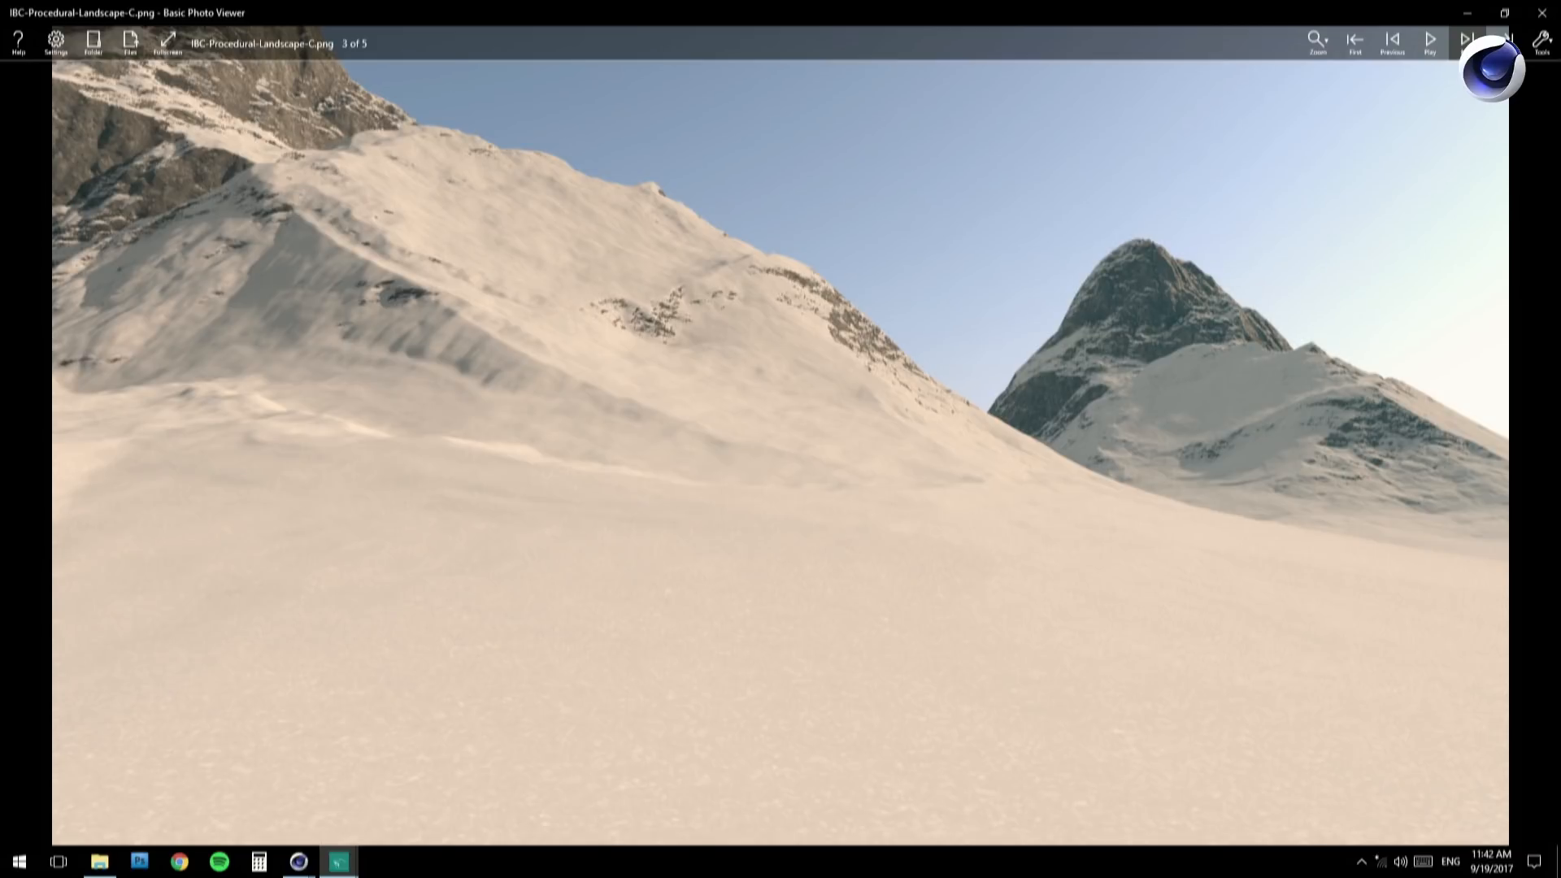
pyautogui.press('Right')
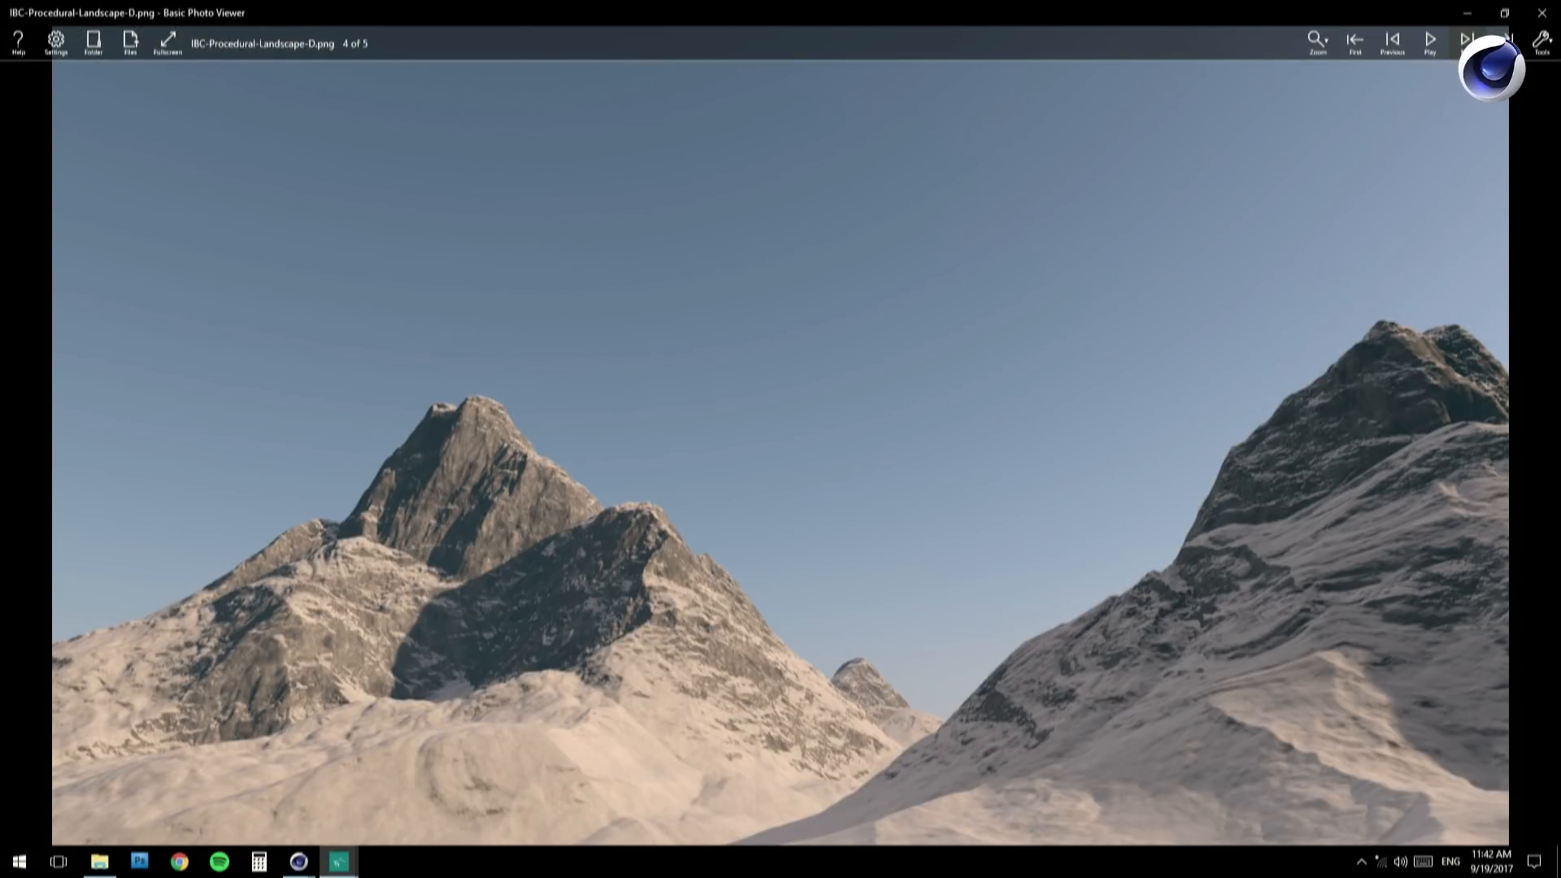
pyautogui.click(1465, 41)
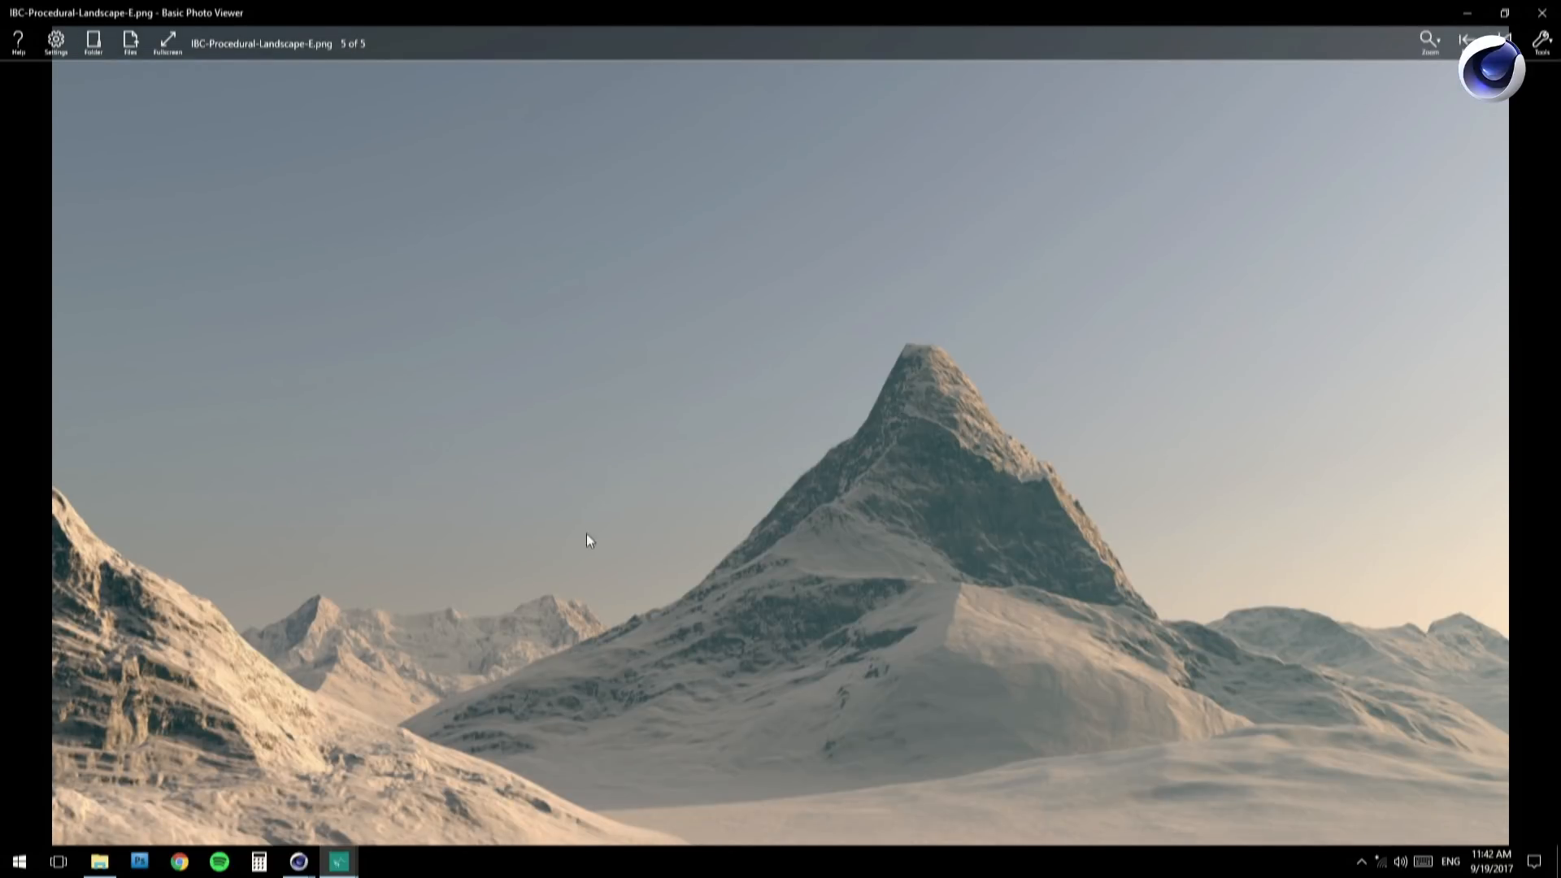
# Examine the foreground slope, distant range and main peak of IBC-Procedural-Landscape-E.png up close and as a whole.
pyautogui.scroll(2, 272, 712)
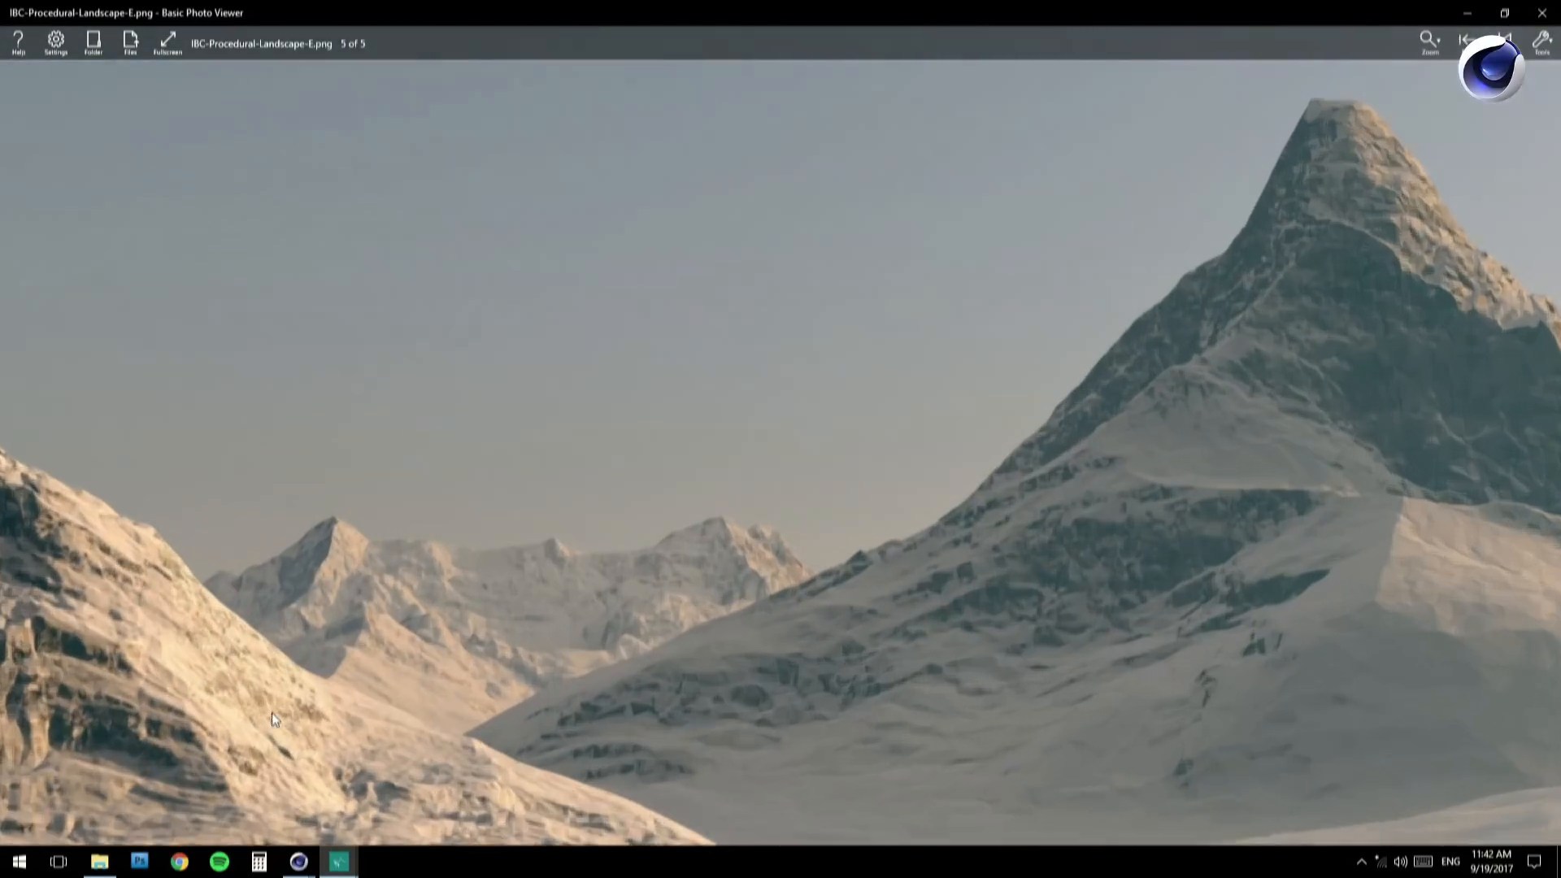
pyautogui.moveTo(376, 670); pyautogui.dragTo(275, 368)
pyautogui.moveTo(232, 463); pyautogui.dragTo(318, 476)
pyautogui.scroll(-3, 319, 476)
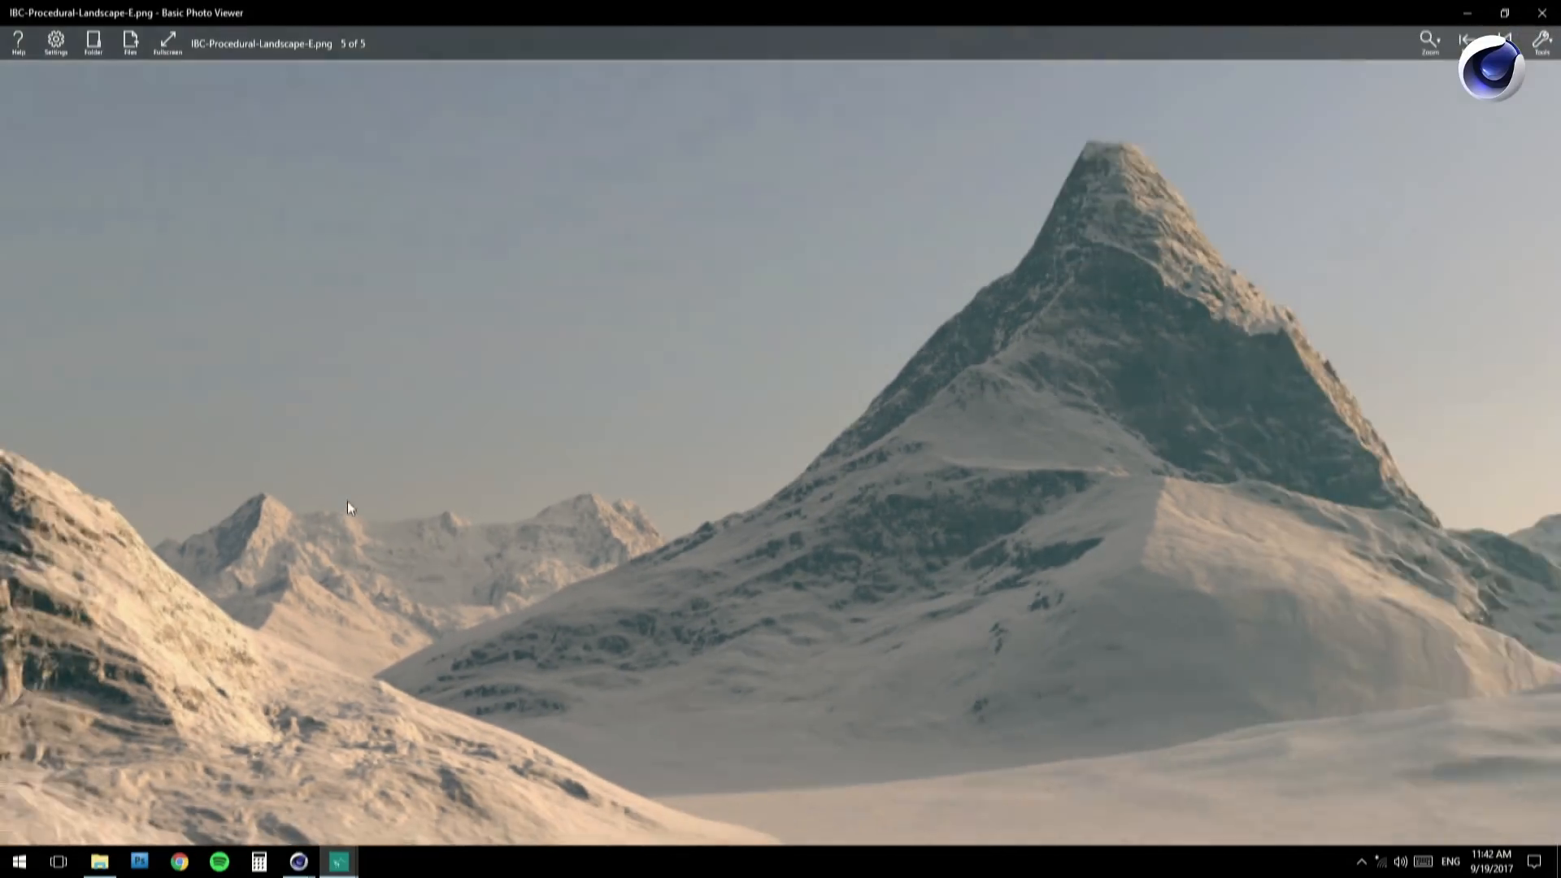
pyautogui.scroll(-2, 744, 558)
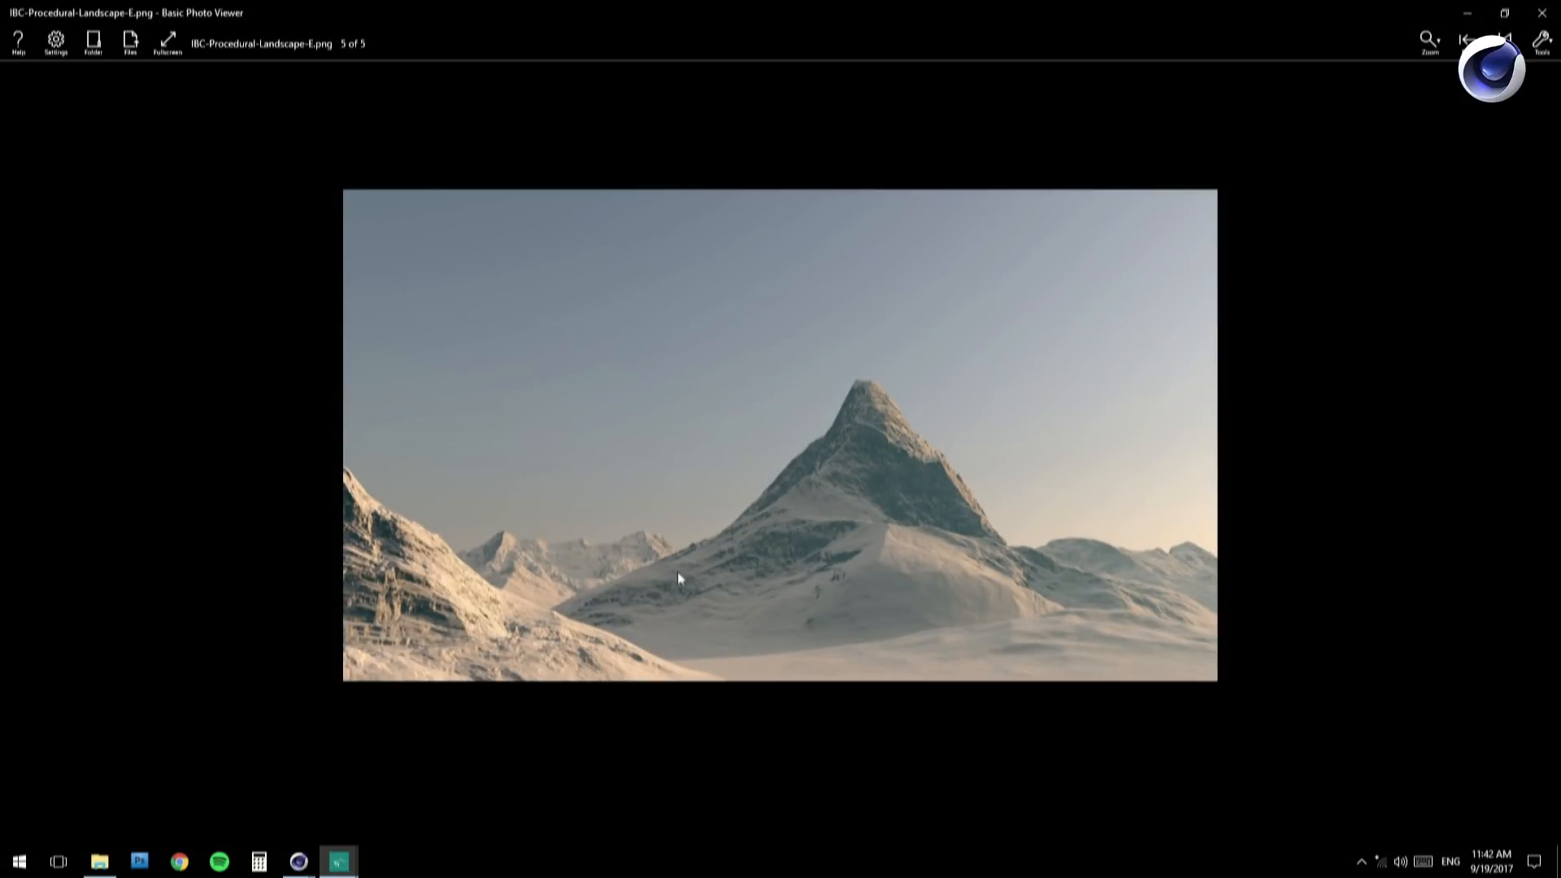
pyautogui.scroll(1, 784, 540)
pyautogui.scroll(1, 766, 573)
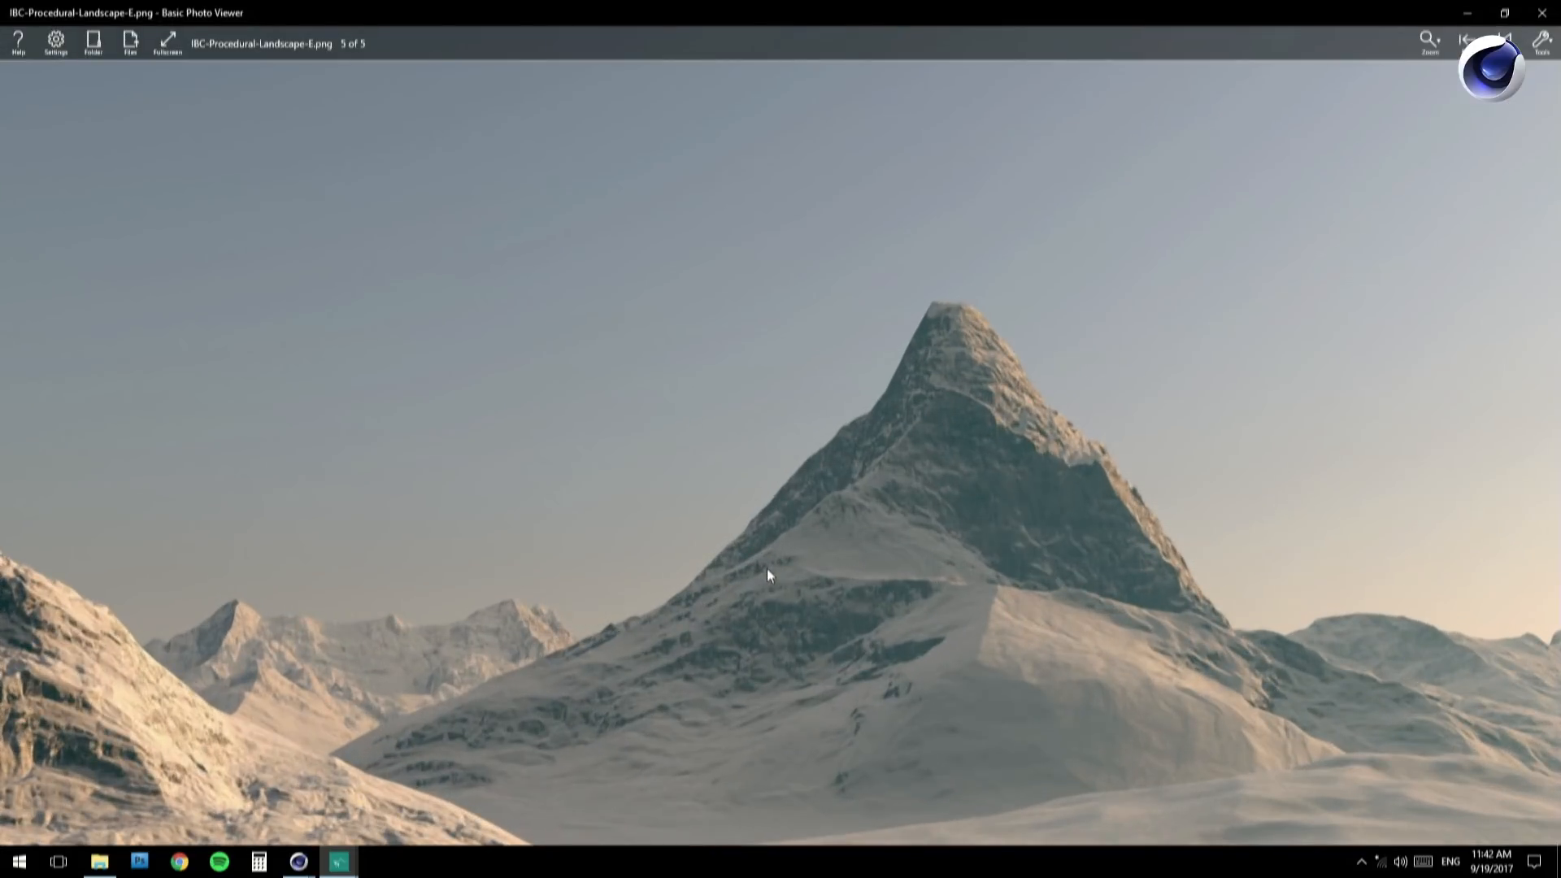